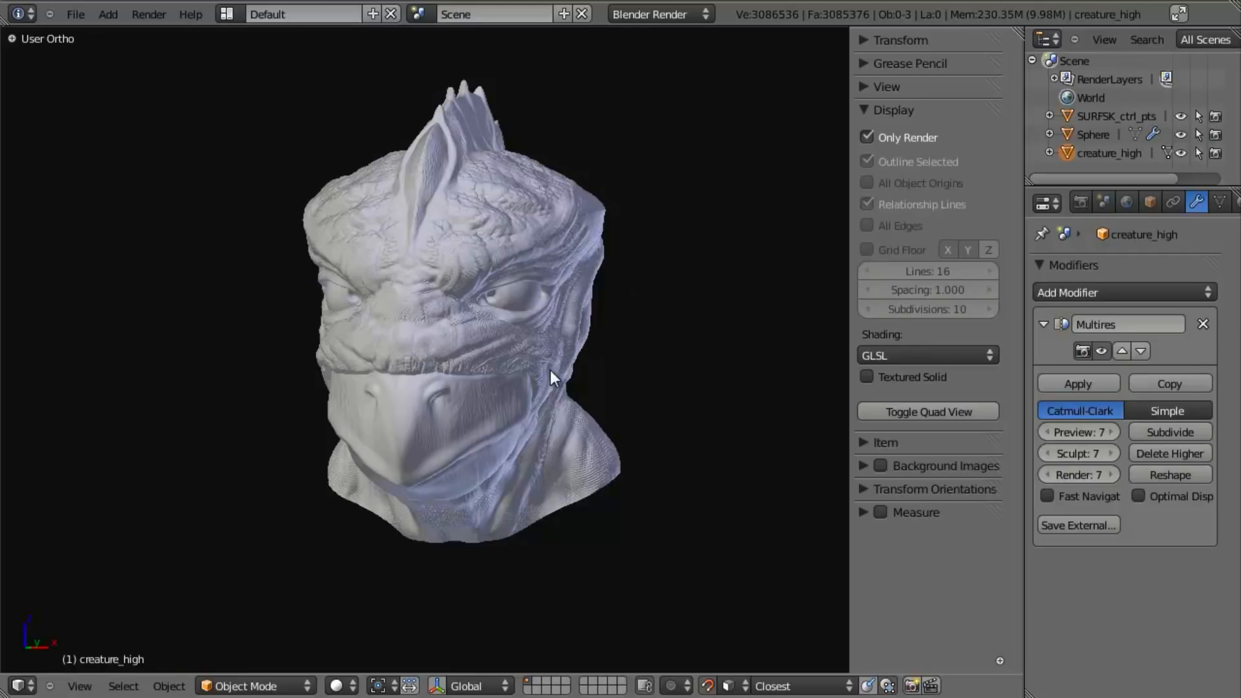
- Lower the Multires preview level of creature_high to 0
{"action": "mouse_move", "coordinate": [540, 390]}
{"action": "middle_mouse_down"}
{"action": "mouse_move", "coordinate": [457, 375]}
{"action": "mouse_move", "coordinate": [409, 340]}
{"action": "mouse_move", "coordinate": [340, 367]}
{"action": "middle_mouse_up"}
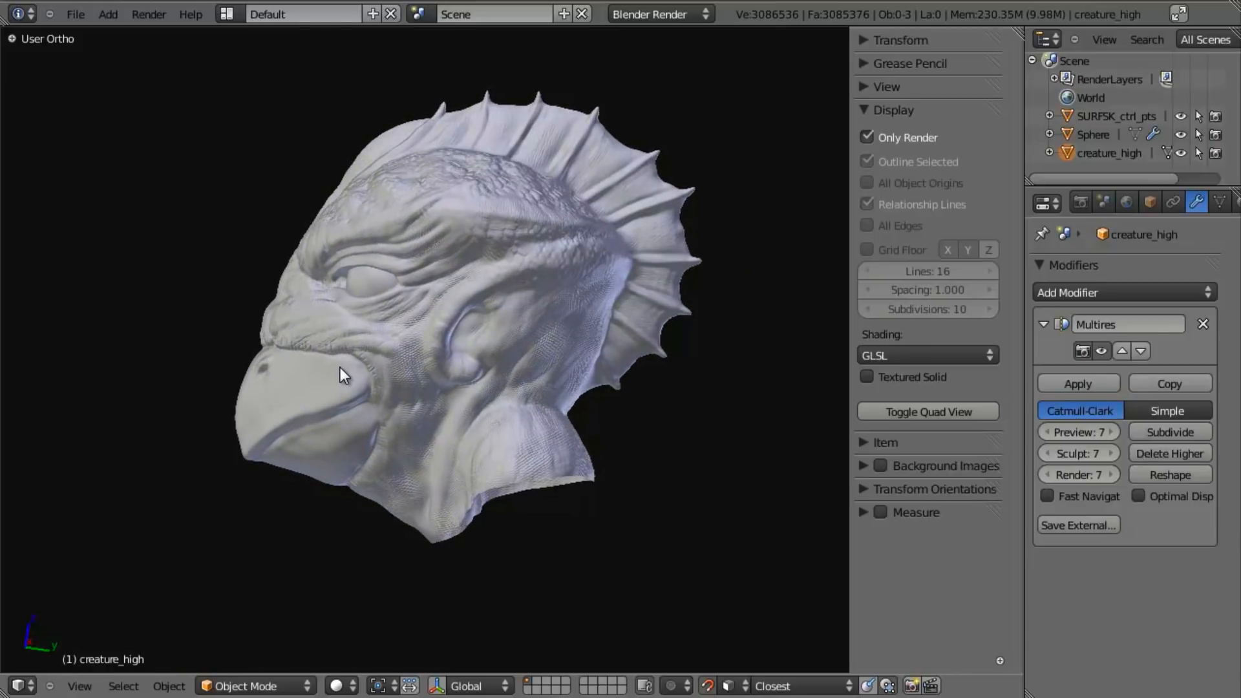
{"action": "scroll", "coordinate": [340, 367], "scroll_direction": "up", "scroll_amount": 1}
{"action": "left_click", "coordinate": [1057, 435]}
{"action": "left_click", "coordinate": [1057, 435]}
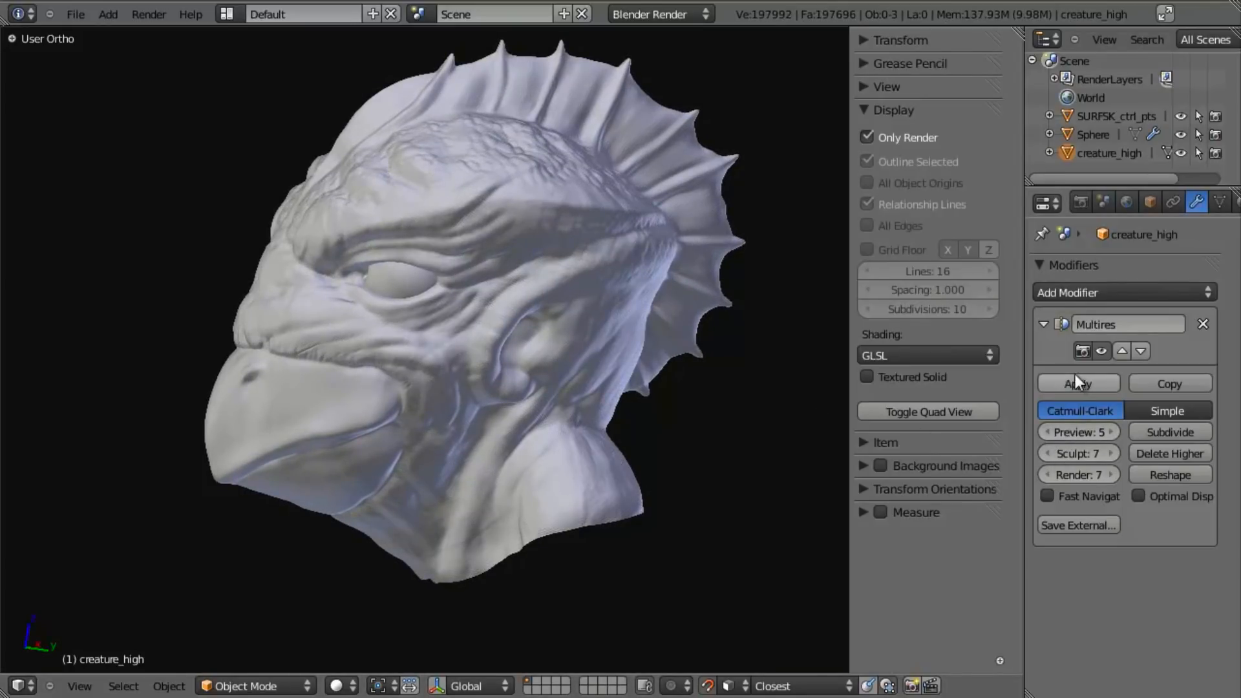
{"action": "left_click", "coordinate": [1053, 433]}
{"action": "left_click", "coordinate": [1053, 433]}
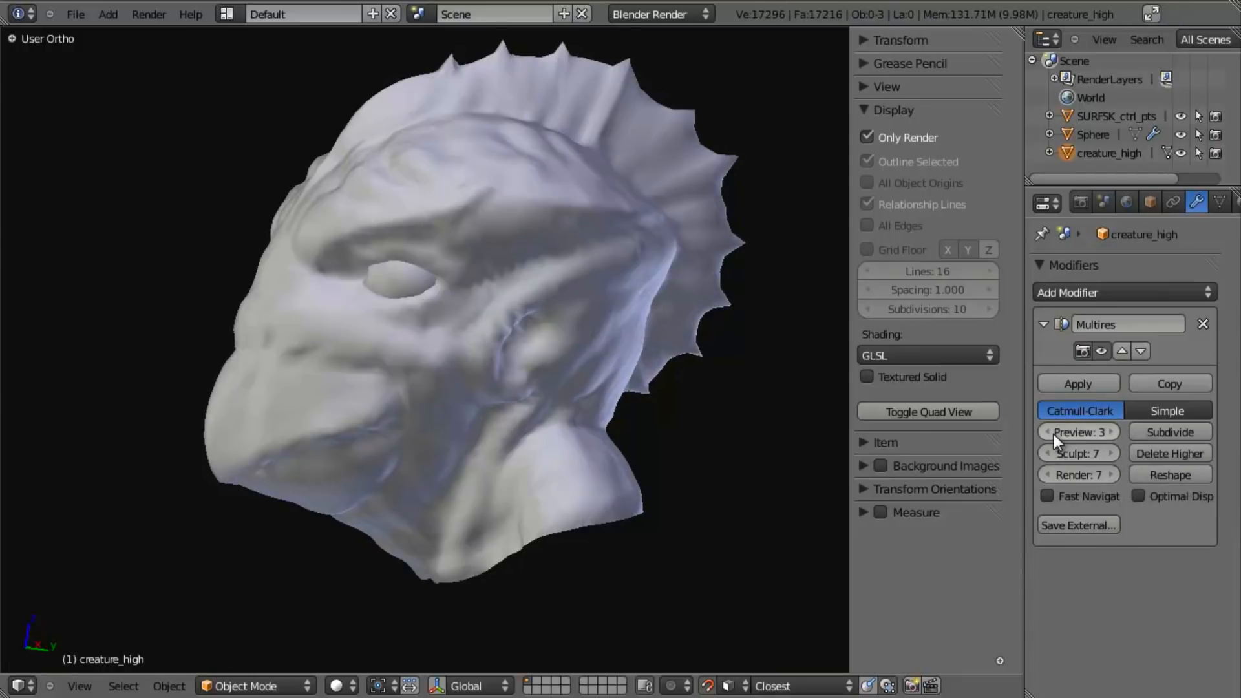
{"action": "left_click", "coordinate": [1053, 433]}
{"action": "left_click", "coordinate": [1054, 433]}
{"action": "mouse_move", "coordinate": [582, 354]}
{"action": "middle_mouse_down"}
{"action": "mouse_move", "coordinate": [429, 382]}
{"action": "mouse_move", "coordinate": [756, 338]}
{"action": "mouse_move", "coordinate": [645, 328]}
{"action": "mouse_move", "coordinate": [399, 367]}
{"action": "middle_mouse_up"}
{"action": "key", "text": "Tab"}
{"action": "key", "text": "Tab"}
{"action": "left_click", "coordinate": [1047, 432]}
- Inspect the base mesh topology of creature_high in Edit Mode, viewing it in wireframe and solid shading
{"action": "key", "text": "z"}
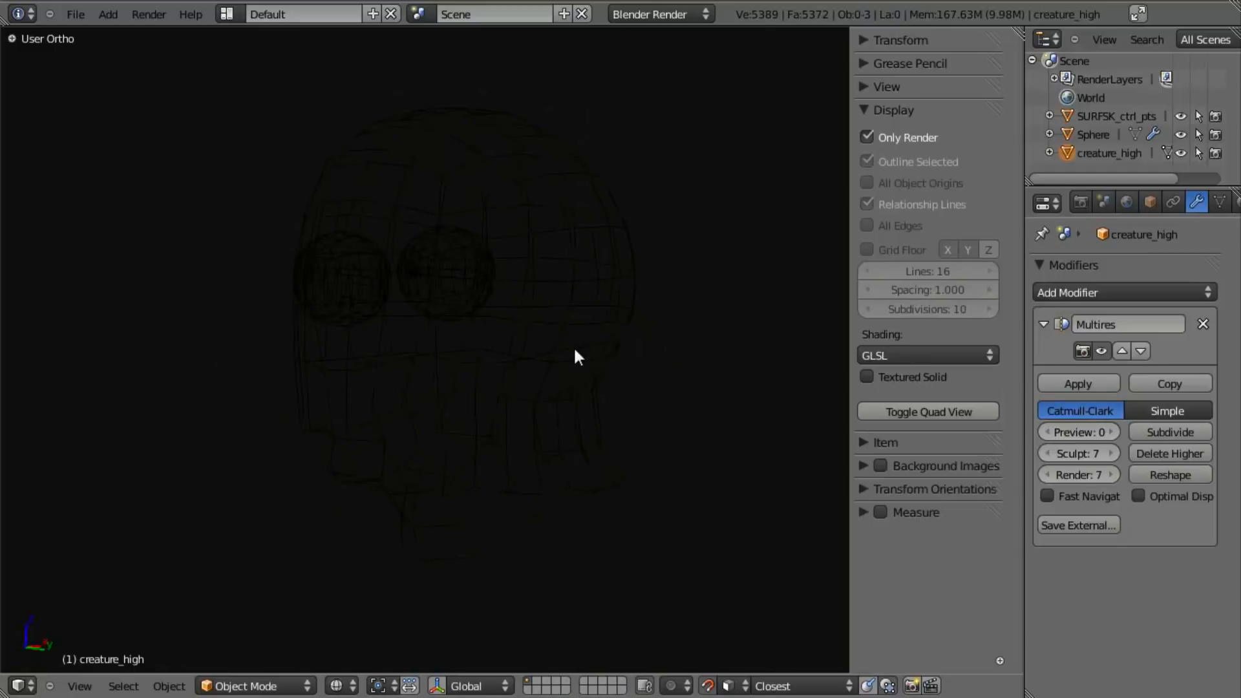
{"action": "key", "text": "Tab"}
{"action": "key", "text": "z"}
{"action": "middle_click_drag", "start_coordinate": [540, 330], "coordinate": [507, 335]}
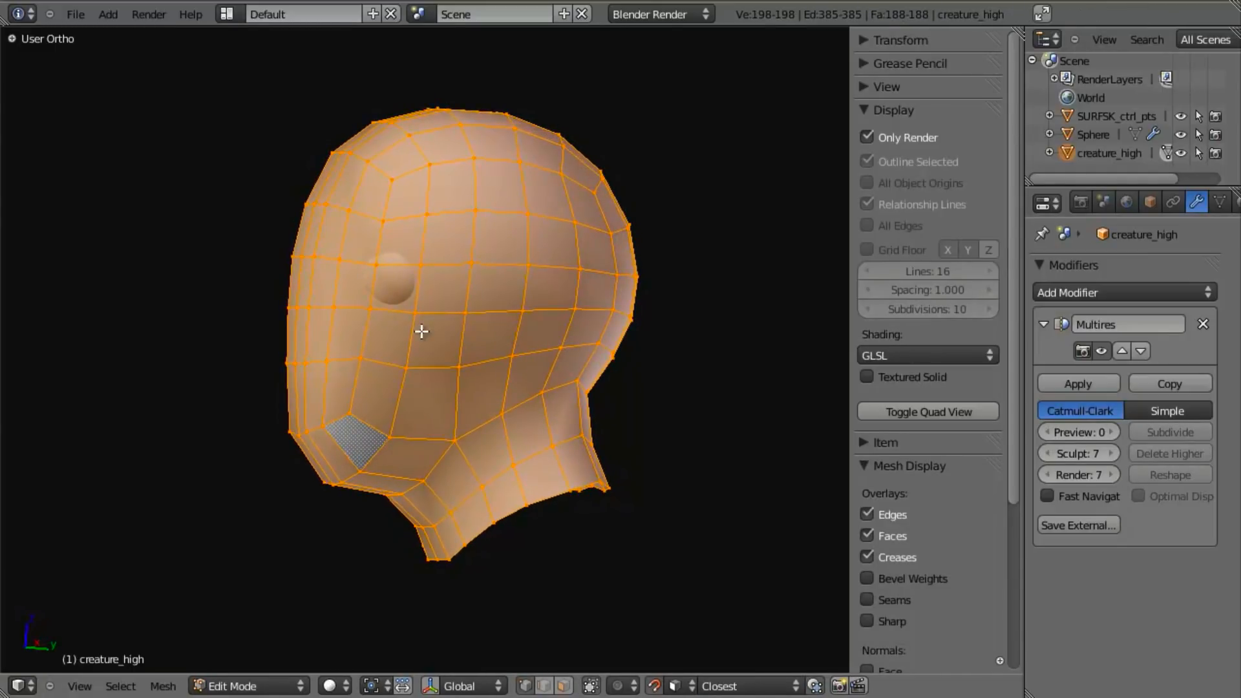
{"action": "key", "text": "Tab"}
- Raise the Multires preview level of creature_high to 6
{"action": "left_click", "coordinate": [1114, 432]}
{"action": "left_click", "coordinate": [1114, 431]}
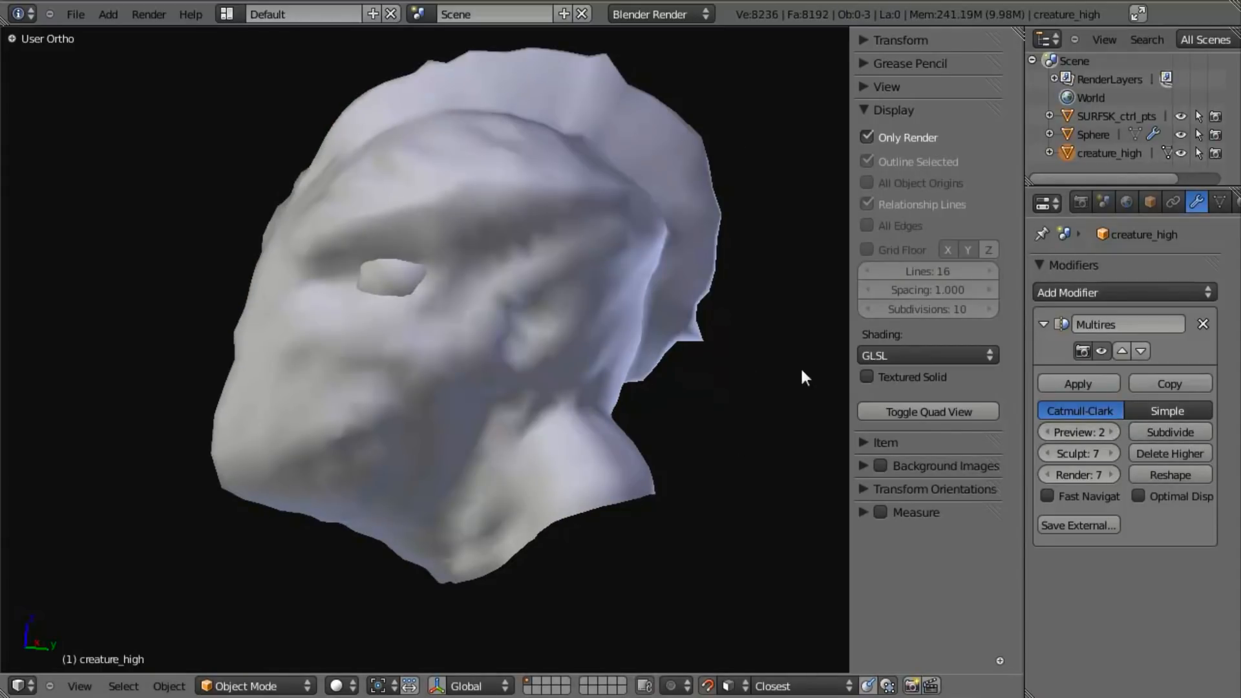
{"action": "left_click", "coordinate": [1110, 431]}
{"action": "left_click", "coordinate": [1110, 432]}
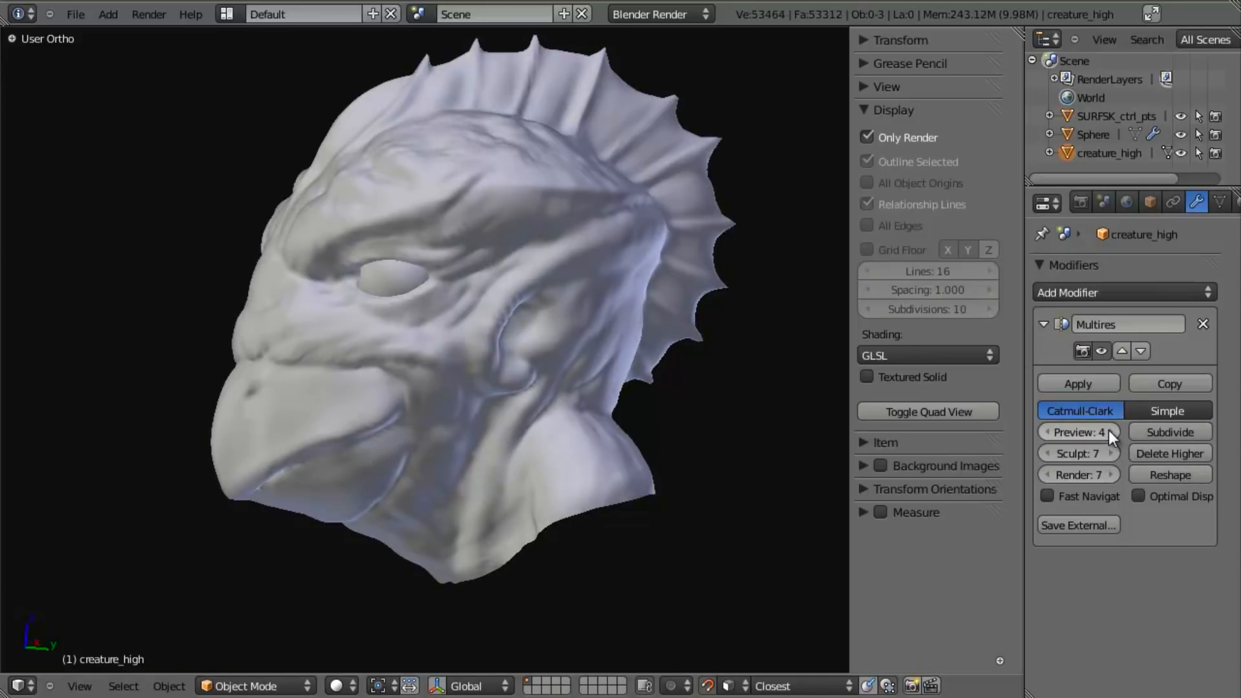
{"action": "left_click", "coordinate": [1111, 432]}
{"action": "left_click", "coordinate": [1110, 432]}
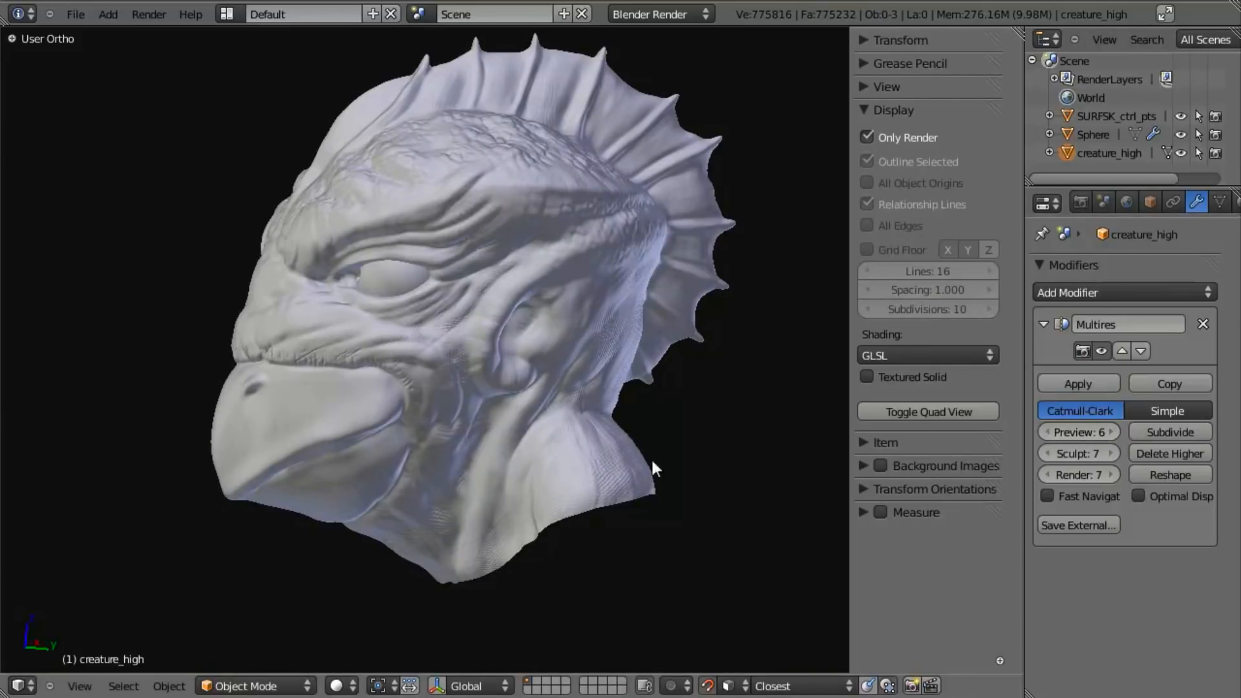
- Examine the sculpted detail around the head's eye, brow and beak at Multires preview level 7
{"action": "scroll", "coordinate": [425, 406], "scroll_direction": "up", "scroll_amount": 4}
{"action": "scroll", "coordinate": [420, 414], "scroll_direction": "down", "scroll_amount": 4}
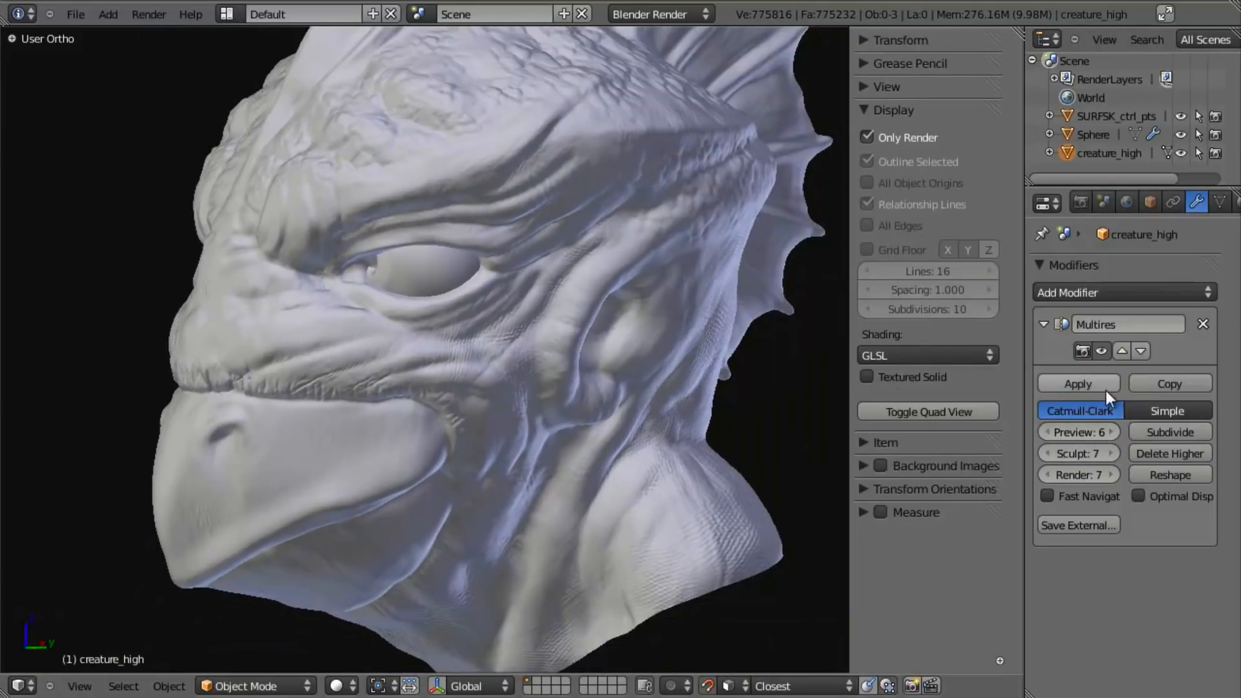
{"action": "scroll", "coordinate": [262, 397], "scroll_direction": "down", "scroll_amount": 1}
{"action": "middle_click_drag", "start_coordinate": [262, 396], "coordinate": [296, 424]}
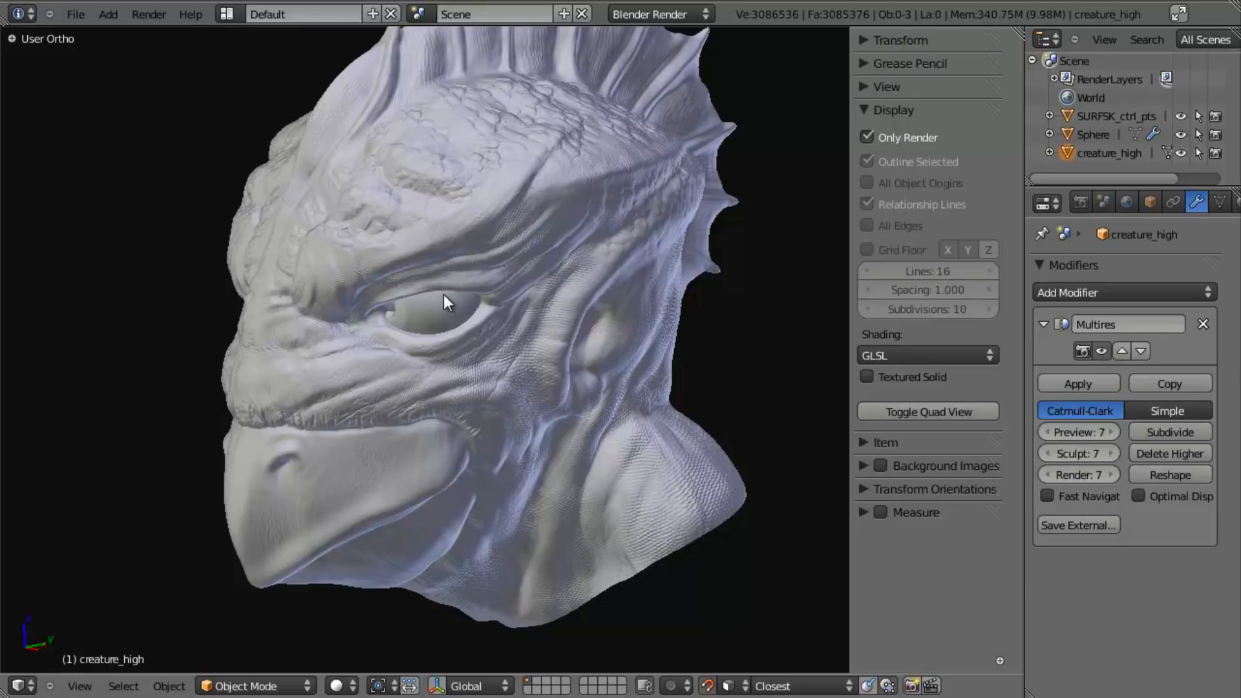
{"action": "middle_click_drag", "start_coordinate": [433, 323], "coordinate": [595, 310]}
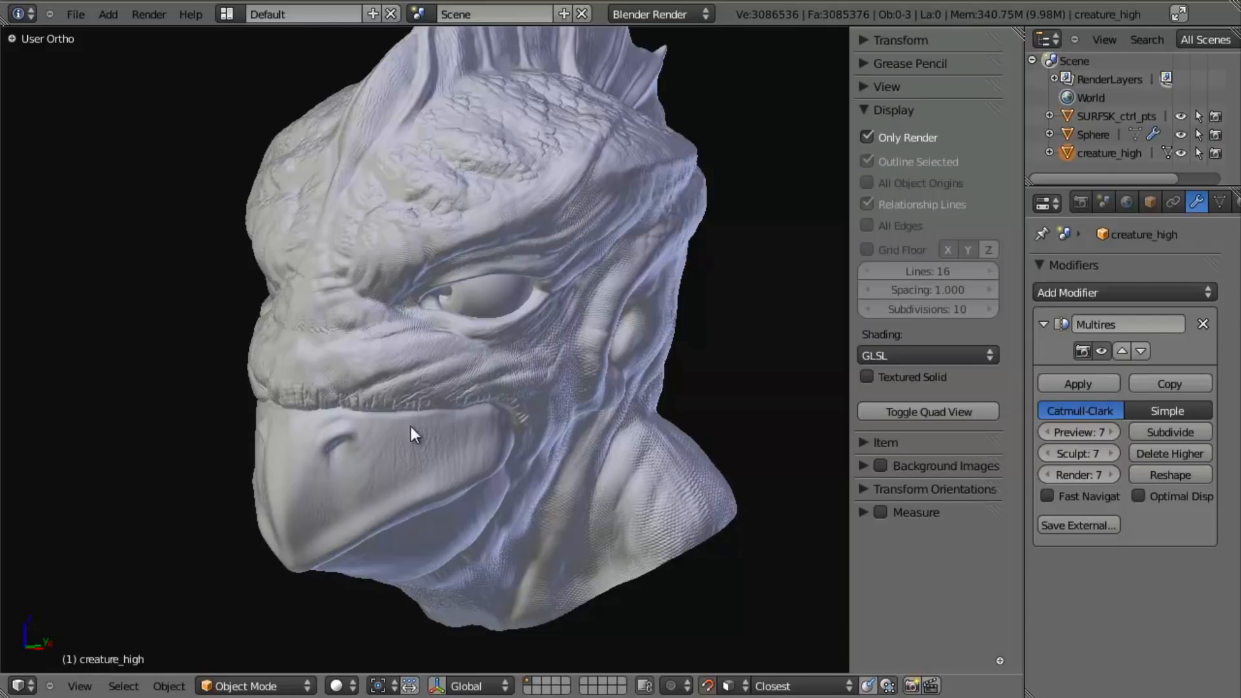
{"action": "mouse_move", "coordinate": [435, 378]}
{"action": "middle_mouse_down"}
{"action": "mouse_move", "coordinate": [409, 398]}
{"action": "mouse_move", "coordinate": [437, 377]}
{"action": "middle_mouse_up"}
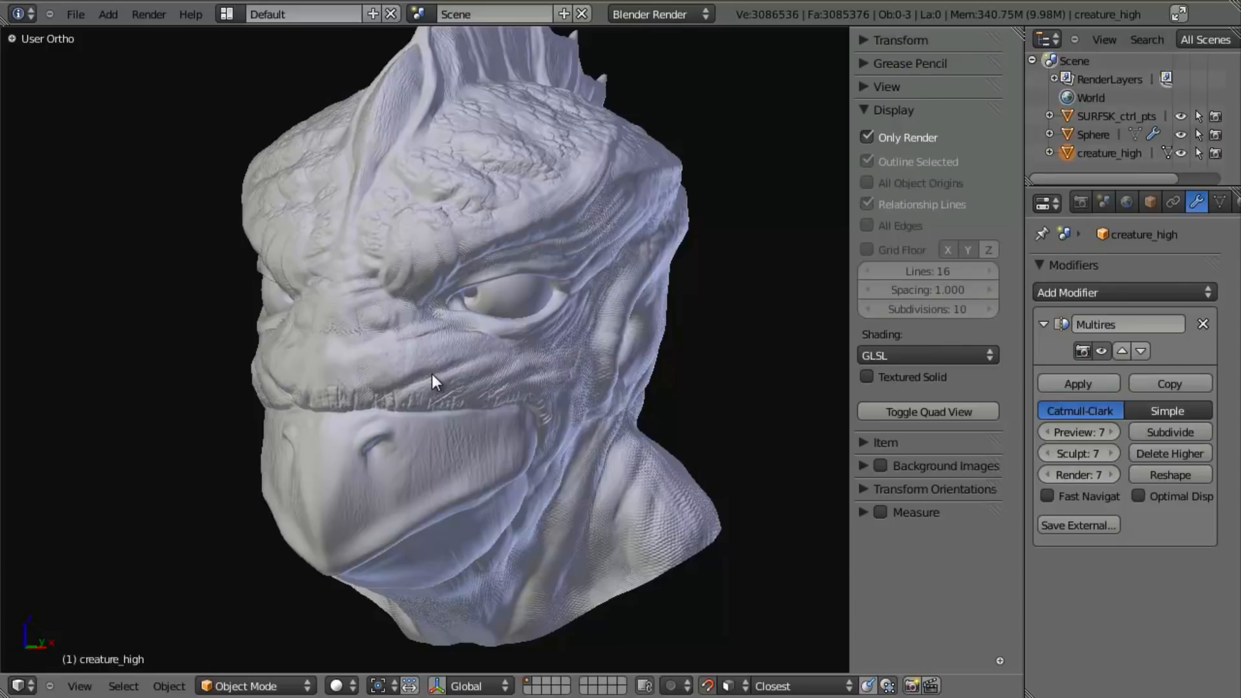
- Set the Multires preview level to 5 and turn off the Only Render display option
{"action": "left_click", "coordinate": [1052, 431]}
{"action": "left_click", "coordinate": [1052, 432]}
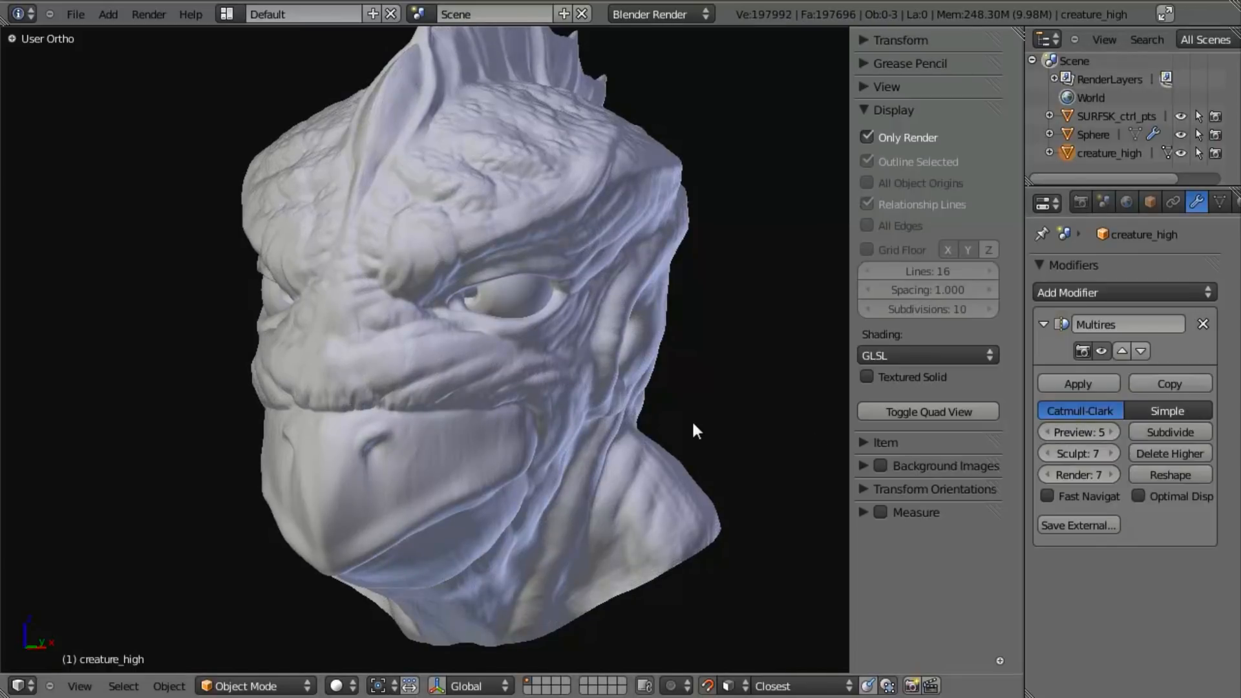
{"action": "key", "text": "KP_1"}
{"action": "key", "text": "alt+z"}
{"action": "key", "text": "alt+z"}
{"action": "left_click", "coordinate": [879, 141]}
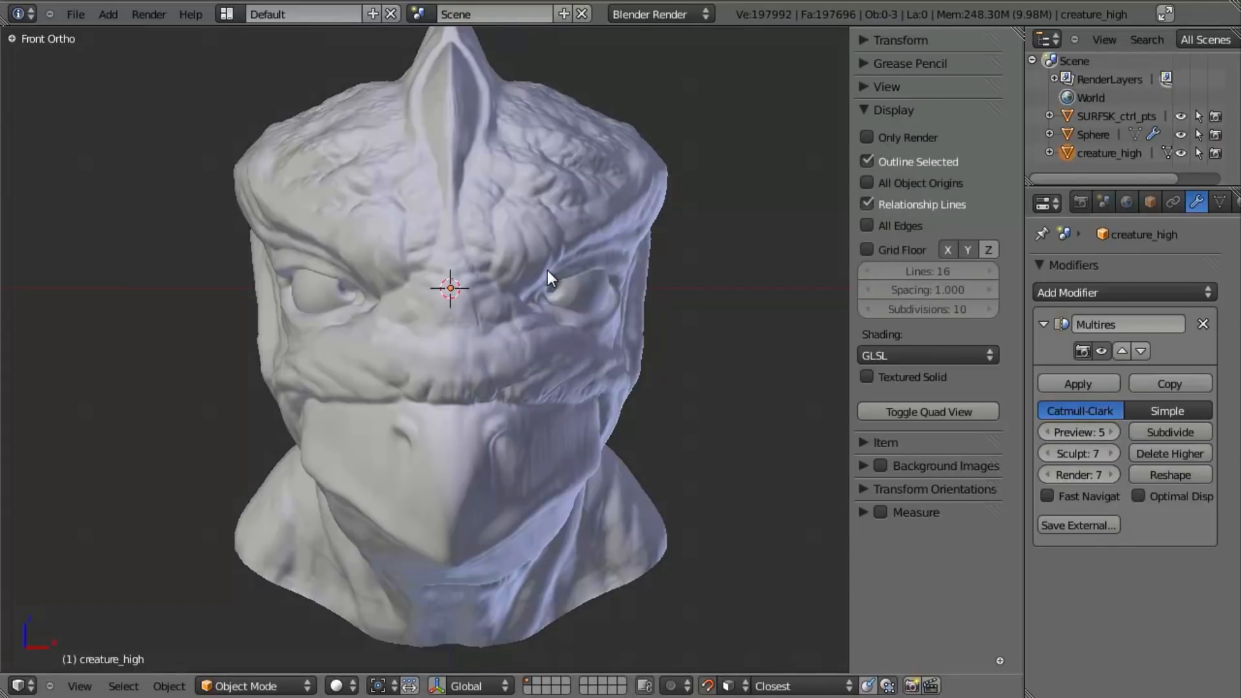
- Create a new grease pencil data block for creature_high and show the object tools
{"action": "left_click", "coordinate": [866, 62]}
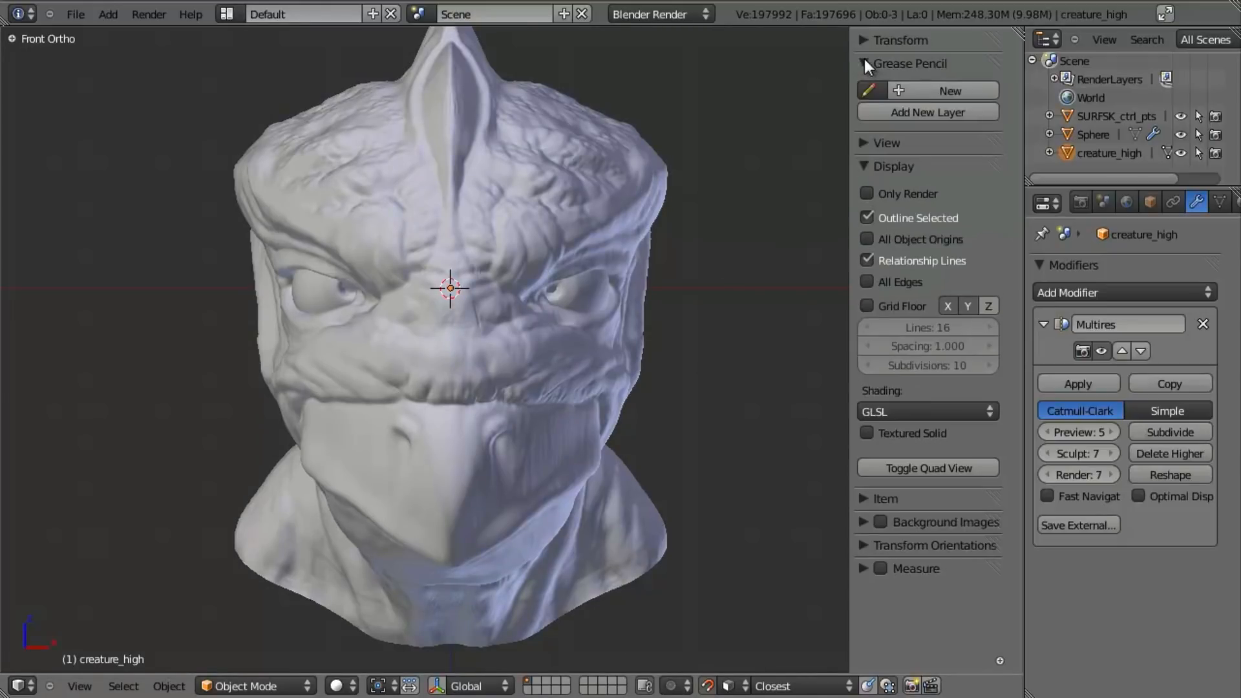
{"action": "left_click", "coordinate": [926, 91]}
{"action": "key", "text": "t"}
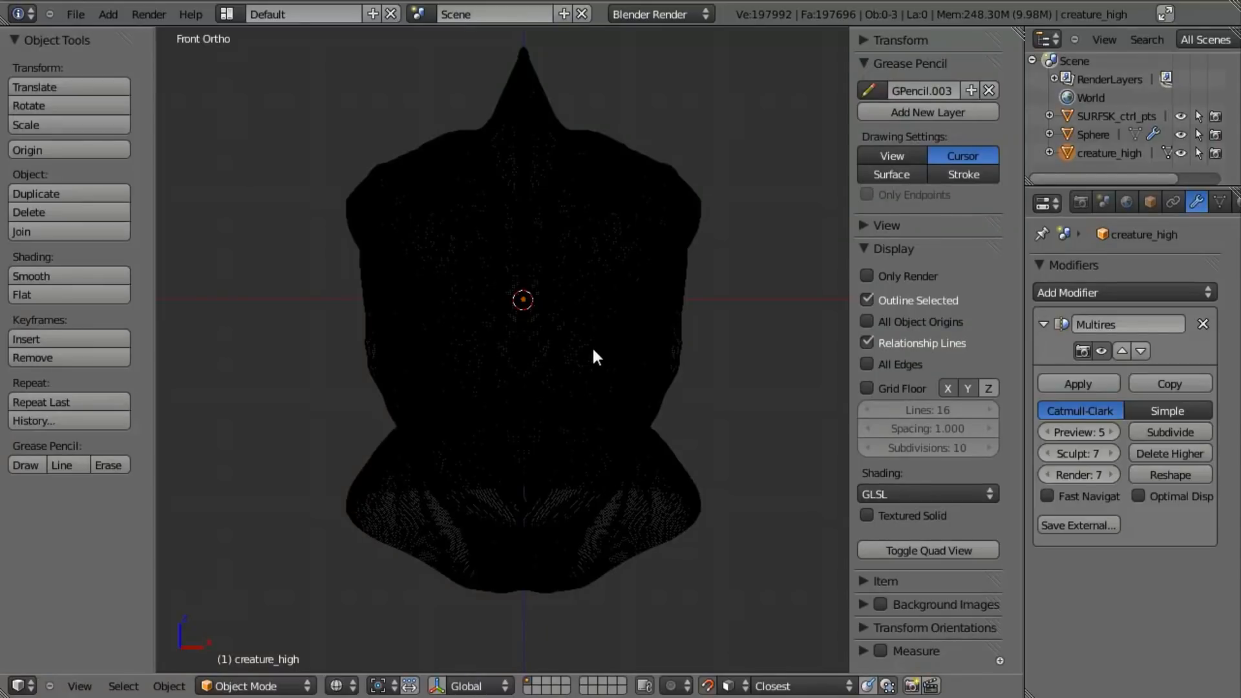
- Add a plane mesh object and delete all its vertices in Edit Mode, leaving an empty mesh
{"action": "key", "text": "shift+a"}
{"action": "mouse_move", "coordinate": [608, 208]}
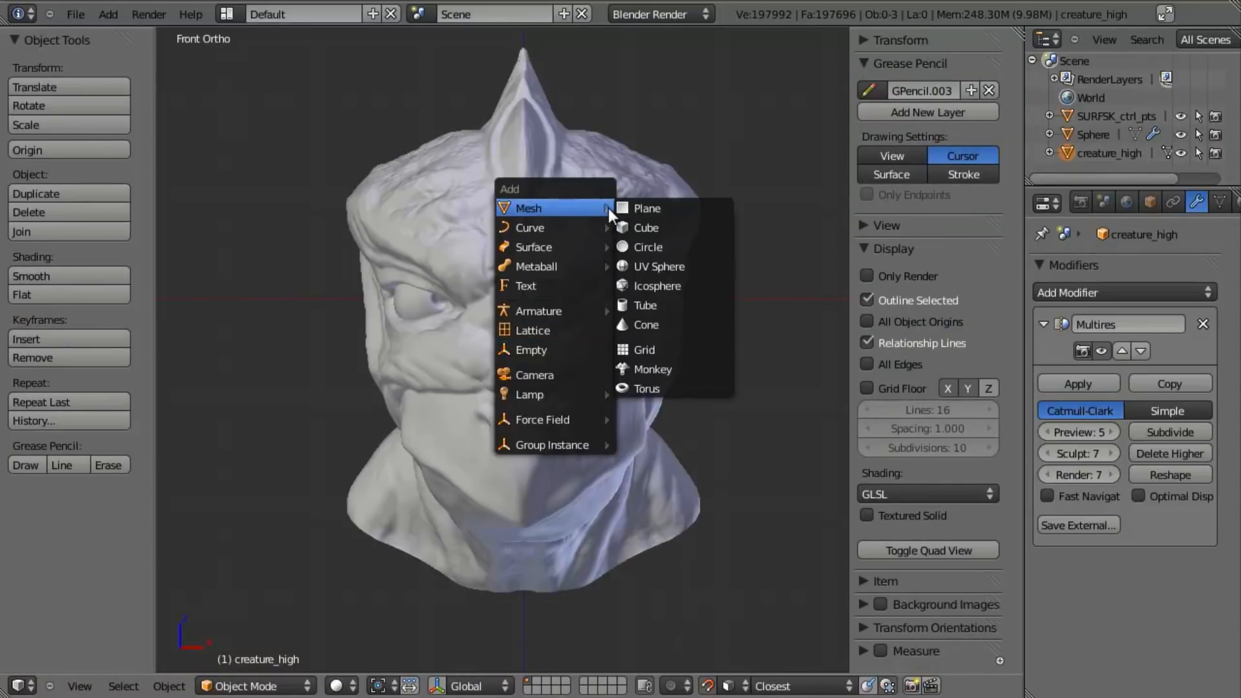
{"action": "left_click", "coordinate": [665, 208]}
{"action": "key", "text": "Tab"}
{"action": "key", "text": "x"}
{"action": "left_click", "coordinate": [584, 295]}
- Collapse the mesh tools and mesh options so only the Surface Sketching tools stay expanded
{"action": "middle_click_drag", "start_coordinate": [616, 330], "coordinate": [453, 323]}
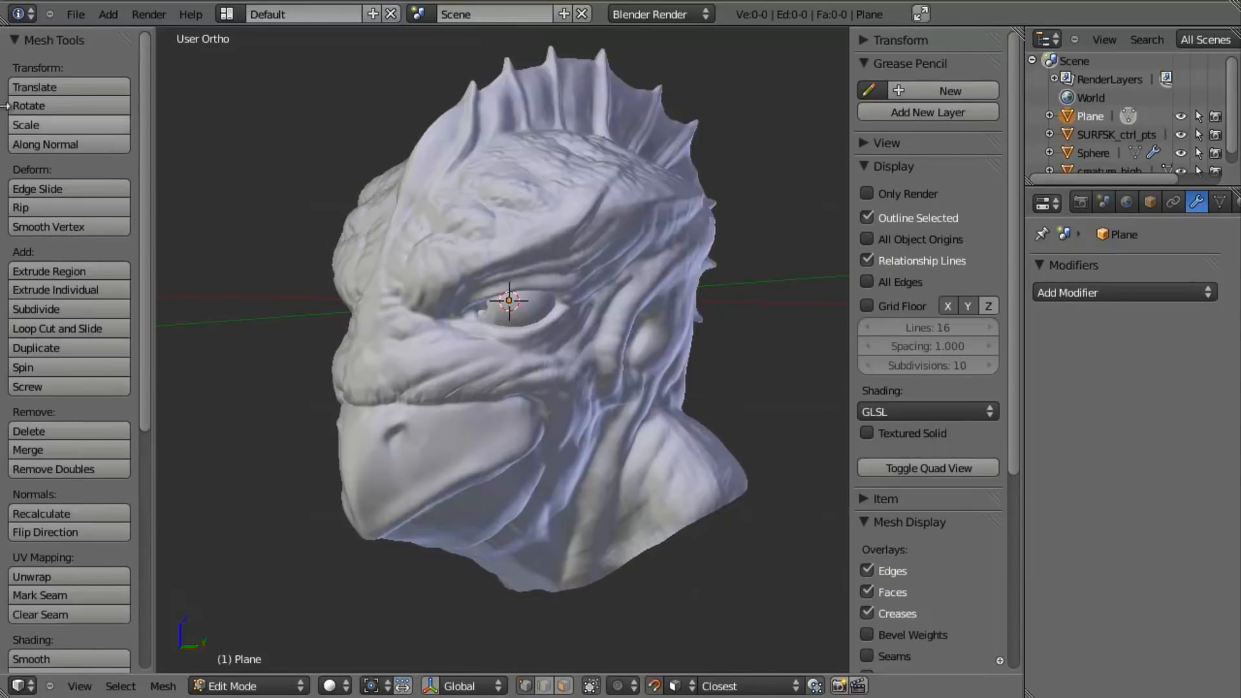
{"action": "left_click", "coordinate": [18, 39]}
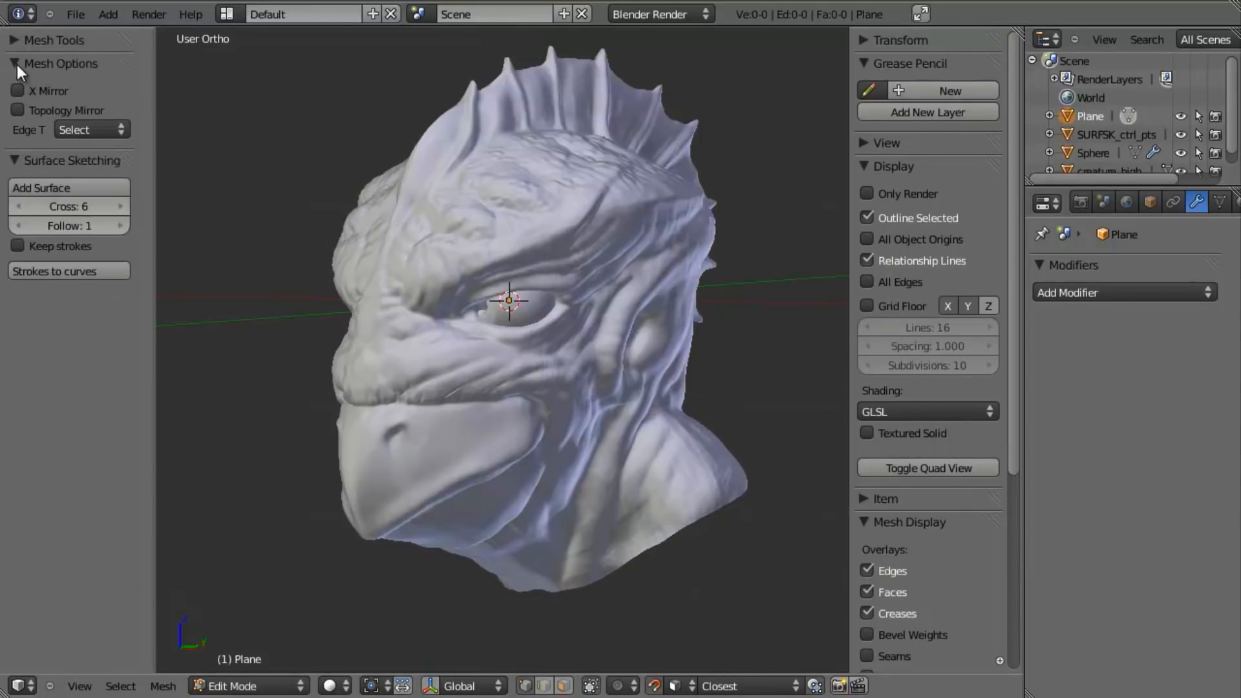
{"action": "left_click", "coordinate": [17, 65]}
{"action": "scroll", "coordinate": [388, 359], "scroll_direction": "up", "scroll_amount": 5}
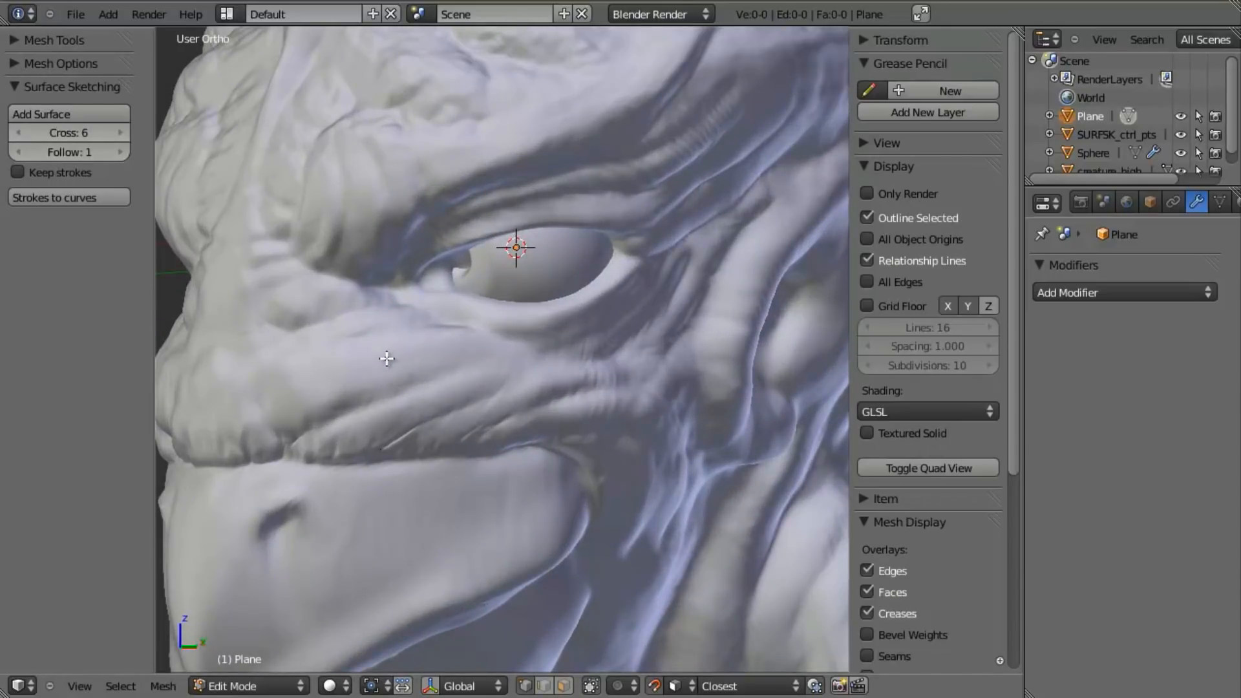
- Try drawing two roughly vertical grease pencil strokes across the cheek below the eye with Cursor placement
{"action": "mouse_move", "coordinate": [433, 314]}
{"action": "left_mouse_down"}
{"action": "mouse_move", "coordinate": [410, 429]}
{"action": "mouse_move", "coordinate": [391, 455]}
{"action": "left_mouse_up"}
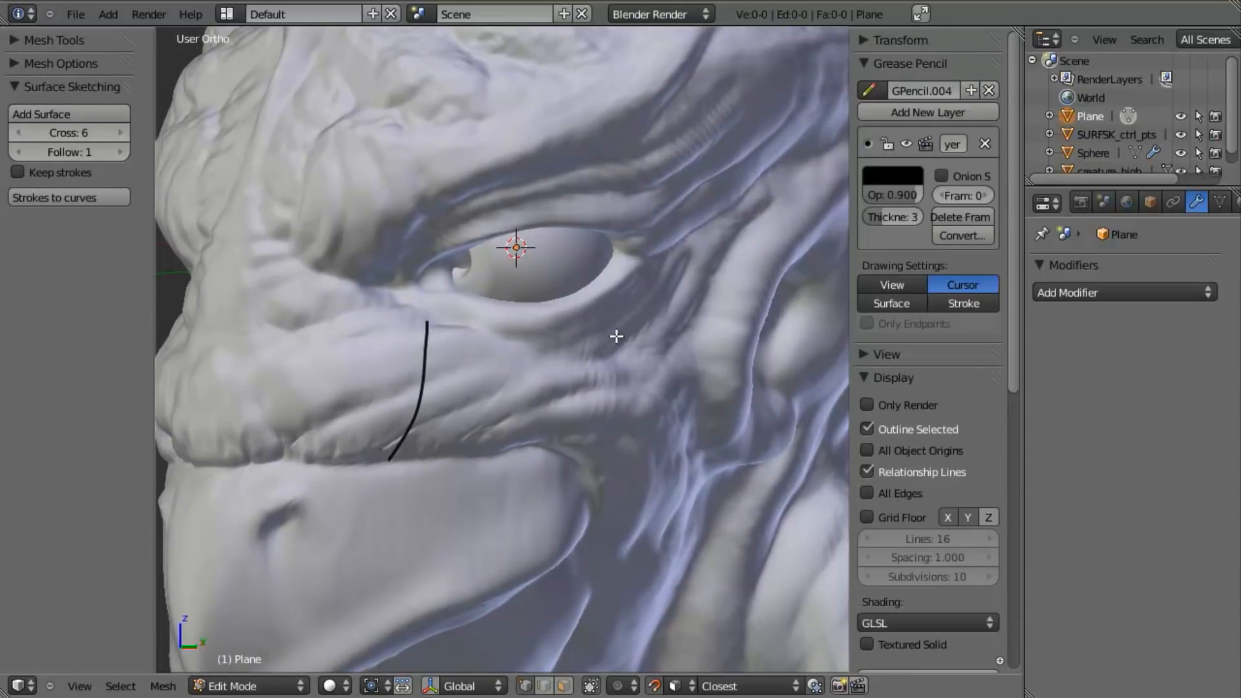
{"action": "mouse_move", "coordinate": [605, 321]}
{"action": "left_mouse_down"}
{"action": "mouse_move", "coordinate": [601, 394]}
{"action": "mouse_move", "coordinate": [554, 485]}
{"action": "left_mouse_up"}
{"action": "scroll", "coordinate": [554, 484], "scroll_direction": "down", "scroll_amount": 5}
{"action": "mouse_move", "coordinate": [554, 484]}
{"action": "middle_mouse_down"}
{"action": "mouse_move", "coordinate": [526, 414]}
{"action": "mouse_move", "coordinate": [669, 376]}
{"action": "mouse_move", "coordinate": [477, 416]}
{"action": "middle_mouse_up"}
{"action": "scroll", "coordinate": [476, 416], "scroll_direction": "up", "scroll_amount": 2}
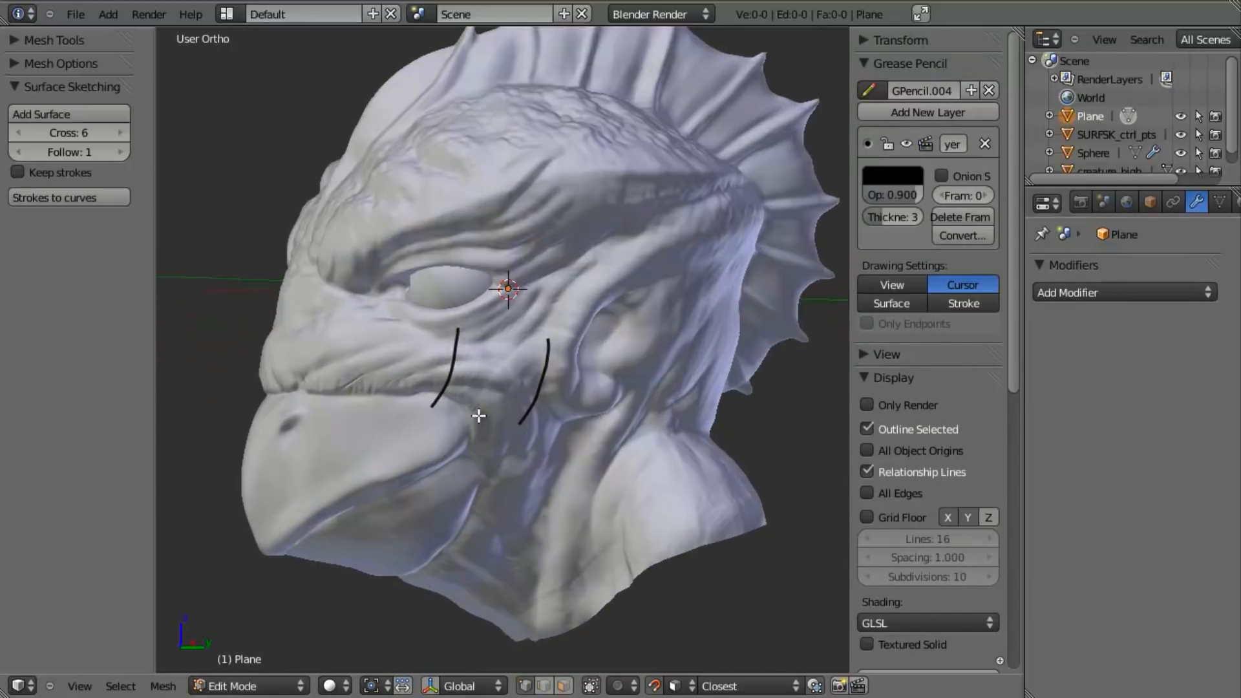
- Delete the frame holding the test strokes and set the grease pencil drawing placement to Surface
{"action": "left_click", "coordinate": [956, 218]}
{"action": "left_click", "coordinate": [887, 302]}
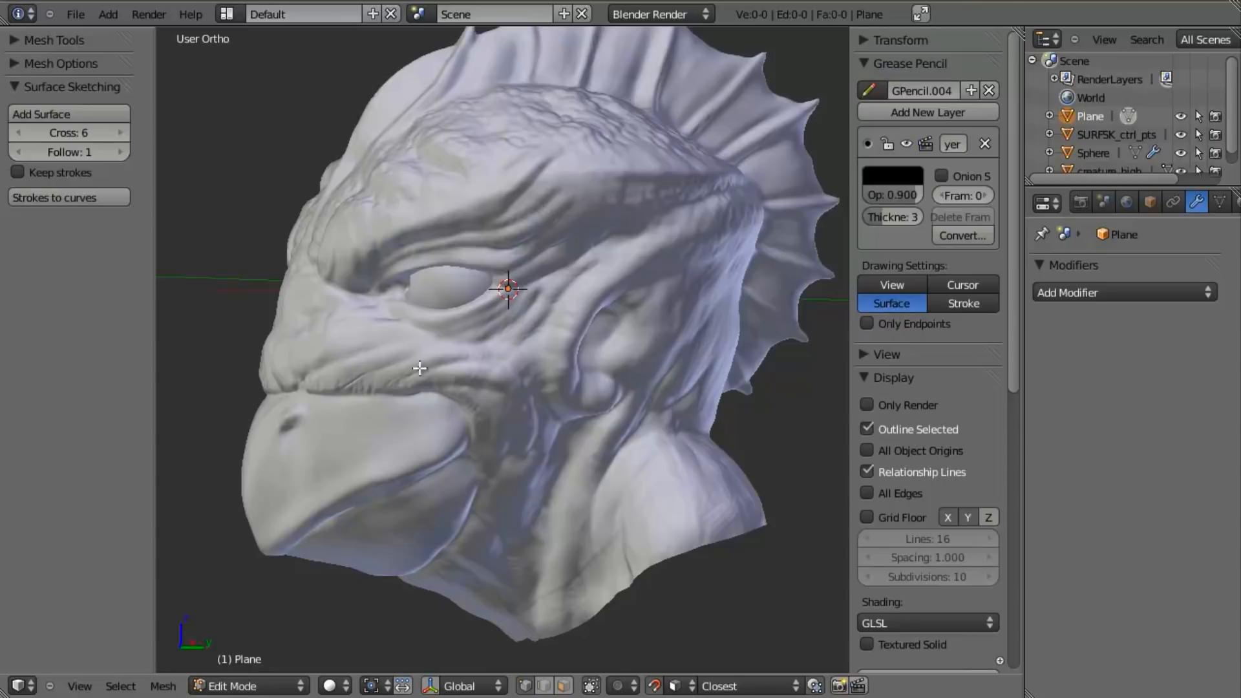
- Draw two strokes down the cheek on the sculpt's surface and generate a surface between them with Cross 6
{"action": "scroll", "coordinate": [465, 354], "scroll_direction": "up", "scroll_amount": 2}
{"action": "left_click_drag", "start_coordinate": [362, 325], "coordinate": [327, 400]}
{"action": "left_click_drag", "start_coordinate": [479, 341], "coordinate": [426, 447]}
{"action": "left_click", "coordinate": [91, 117]}
{"action": "mouse_move", "coordinate": [476, 357]}
{"action": "middle_mouse_down"}
{"action": "mouse_move", "coordinate": [598, 358]}
{"action": "mouse_move", "coordinate": [498, 324]}
{"action": "middle_mouse_up"}
- Delete the generated cheek surface and set the Surface Sketching Cross value to 1
{"action": "key", "text": "a"}
{"action": "key", "text": "x"}
{"action": "left_click", "coordinate": [465, 313]}
{"action": "double_click", "coordinate": [21, 130]}
{"action": "type", "text": "1"}
{"action": "key", "text": "Return"}
- Draw two new strokes down the cheek below the eye, generate a single face from them and check it in wireframe
{"action": "scroll", "coordinate": [562, 304], "scroll_direction": "down", "scroll_amount": 4}
{"action": "scroll", "coordinate": [575, 307], "scroll_direction": "up", "scroll_amount": 5}
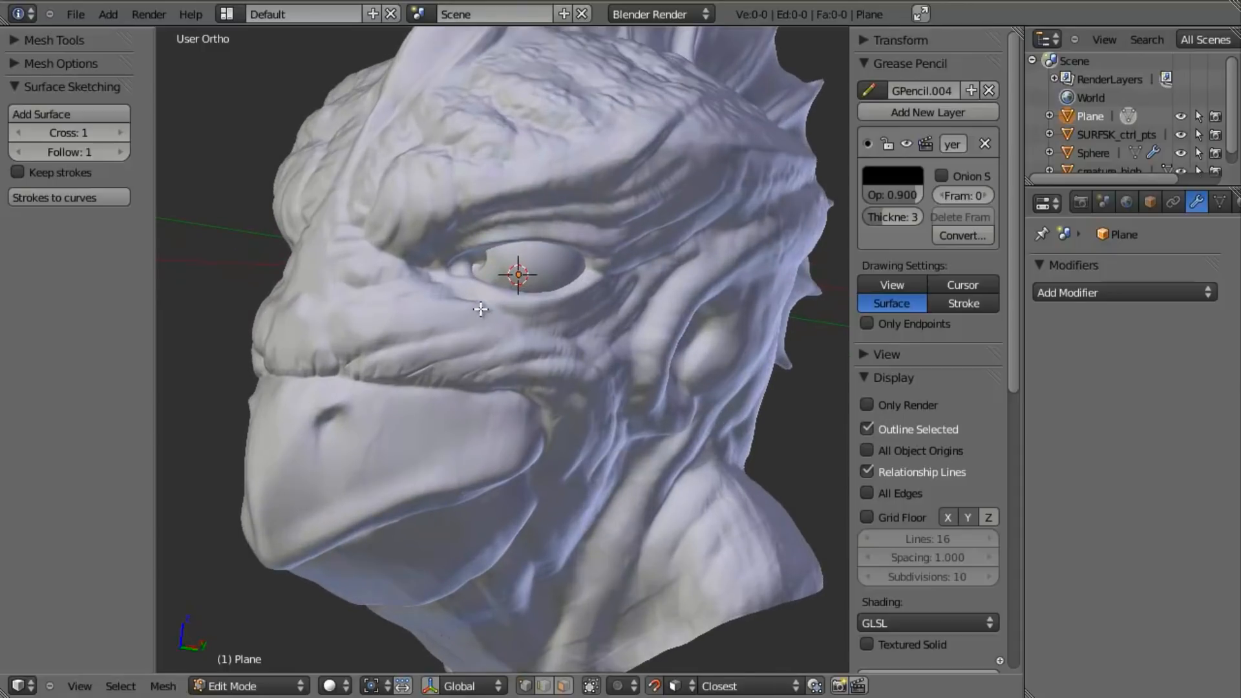
{"action": "mouse_move", "coordinate": [488, 301]}
{"action": "left_mouse_down"}
{"action": "mouse_move", "coordinate": [470, 376]}
{"action": "mouse_move", "coordinate": [448, 398]}
{"action": "left_mouse_up"}
{"action": "left_click_drag", "start_coordinate": [559, 335], "coordinate": [524, 401]}
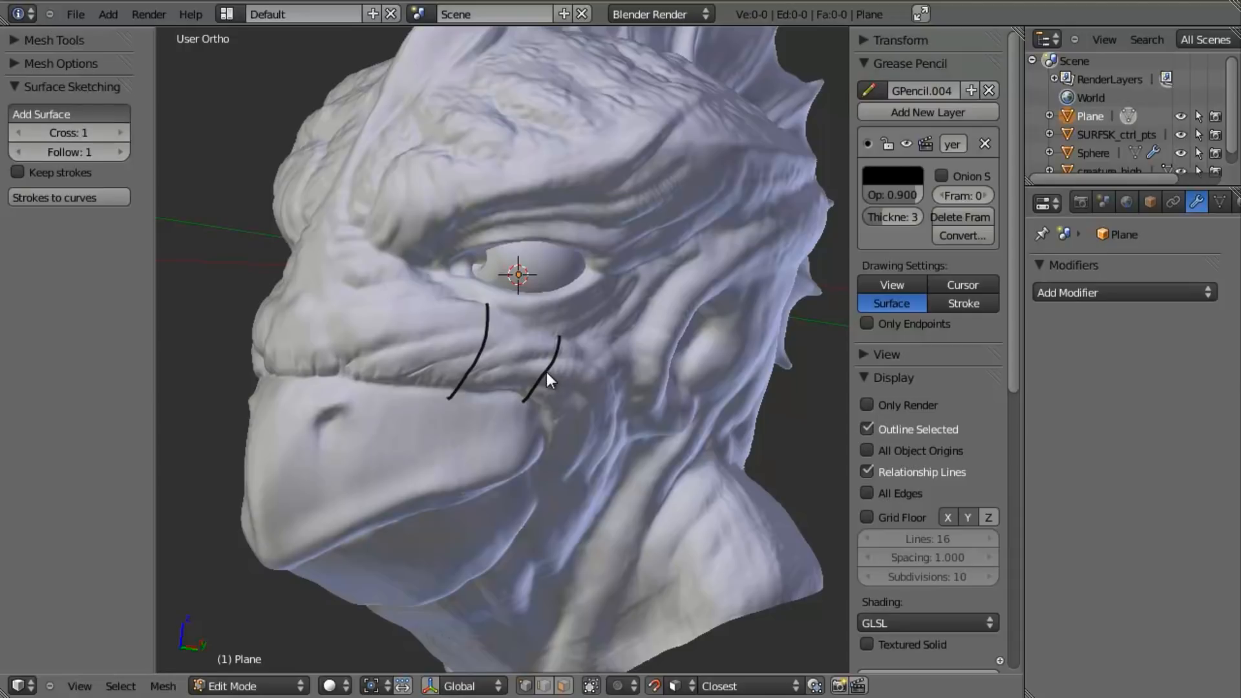
{"action": "middle_click_drag", "start_coordinate": [538, 354], "coordinate": [435, 347]}
{"action": "key", "text": "z"}
{"action": "scroll", "coordinate": [435, 346], "scroll_direction": "up", "scroll_amount": 1}
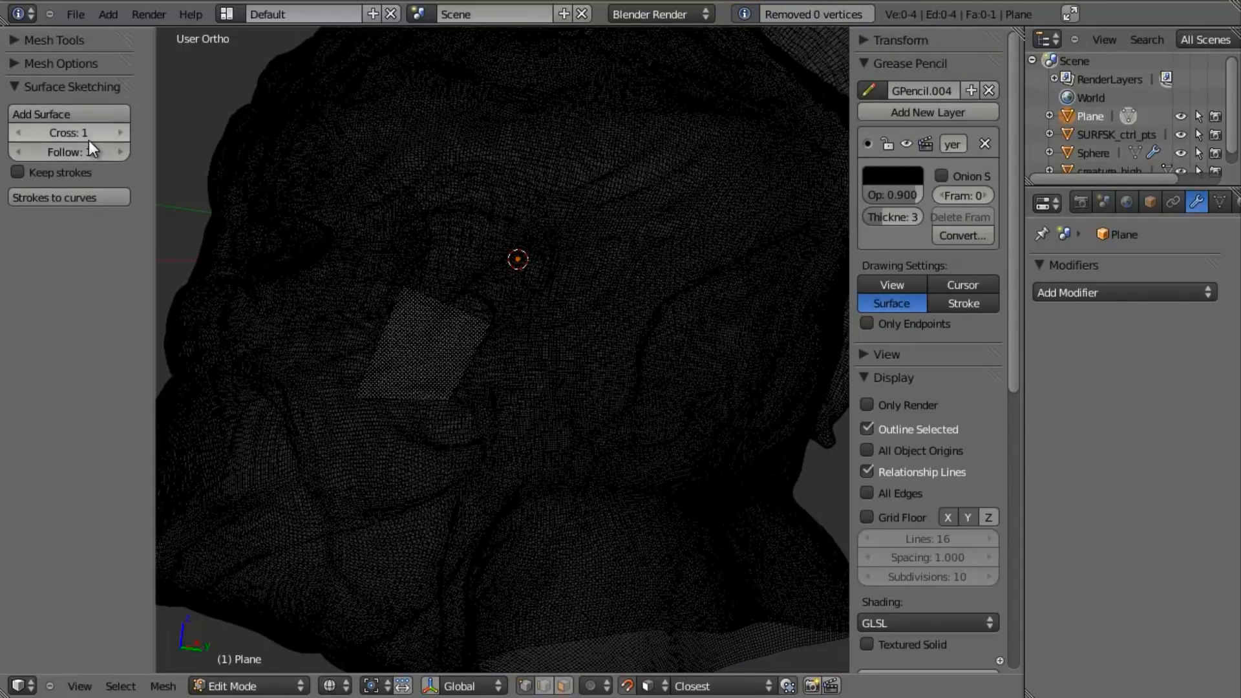
{"action": "scroll", "coordinate": [467, 307], "scroll_direction": "up", "scroll_amount": 2}
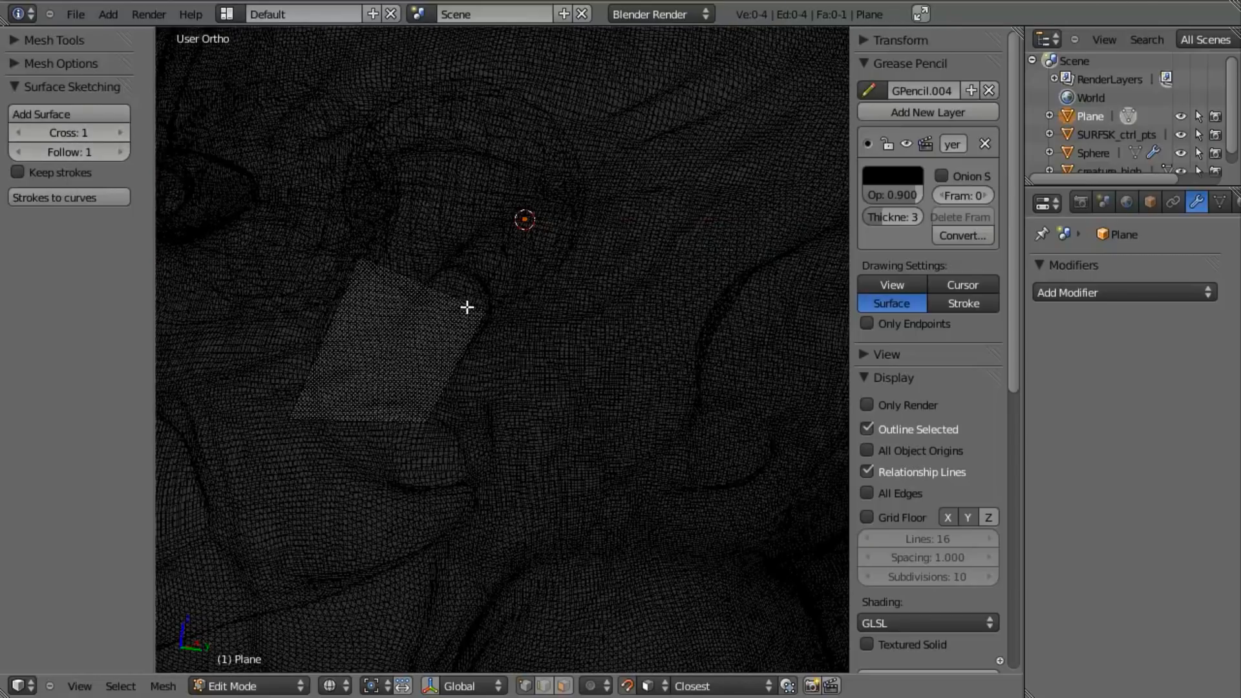
{"action": "key", "text": "z"}
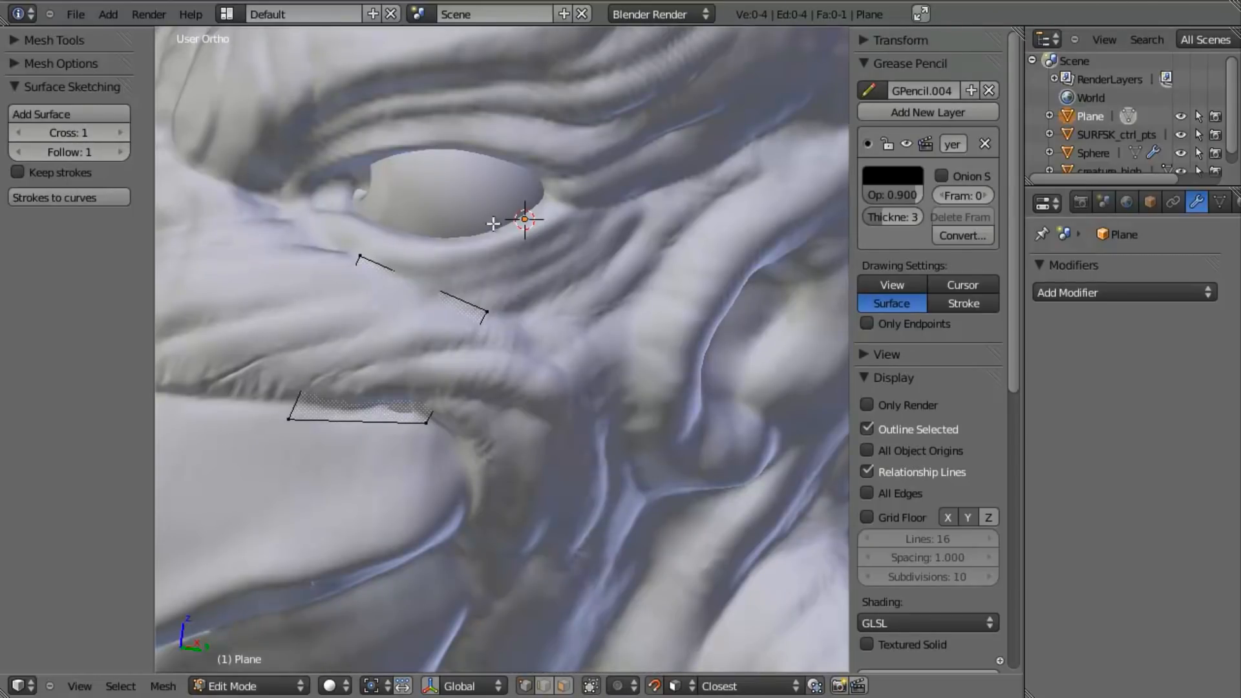
- Try to extend the cheek face by selecting its rear edge, drawing a stroke behind the beak corner and adding a surface
{"action": "scroll", "coordinate": [476, 394], "scroll_direction": "down", "scroll_amount": 4}
{"action": "mouse_move", "coordinate": [481, 369]}
{"action": "middle_mouse_down"}
{"action": "mouse_move", "coordinate": [504, 388]}
{"action": "mouse_move", "coordinate": [443, 360]}
{"action": "middle_mouse_up"}
{"action": "right_click", "coordinate": [439, 344]}
{"action": "scroll", "coordinate": [476, 378], "scroll_direction": "up", "scroll_amount": 2}
{"action": "mouse_move", "coordinate": [419, 449]}
{"action": "left_mouse_down"}
{"action": "mouse_move", "coordinate": [466, 446]}
{"action": "mouse_move", "coordinate": [530, 406]}
{"action": "left_mouse_up"}
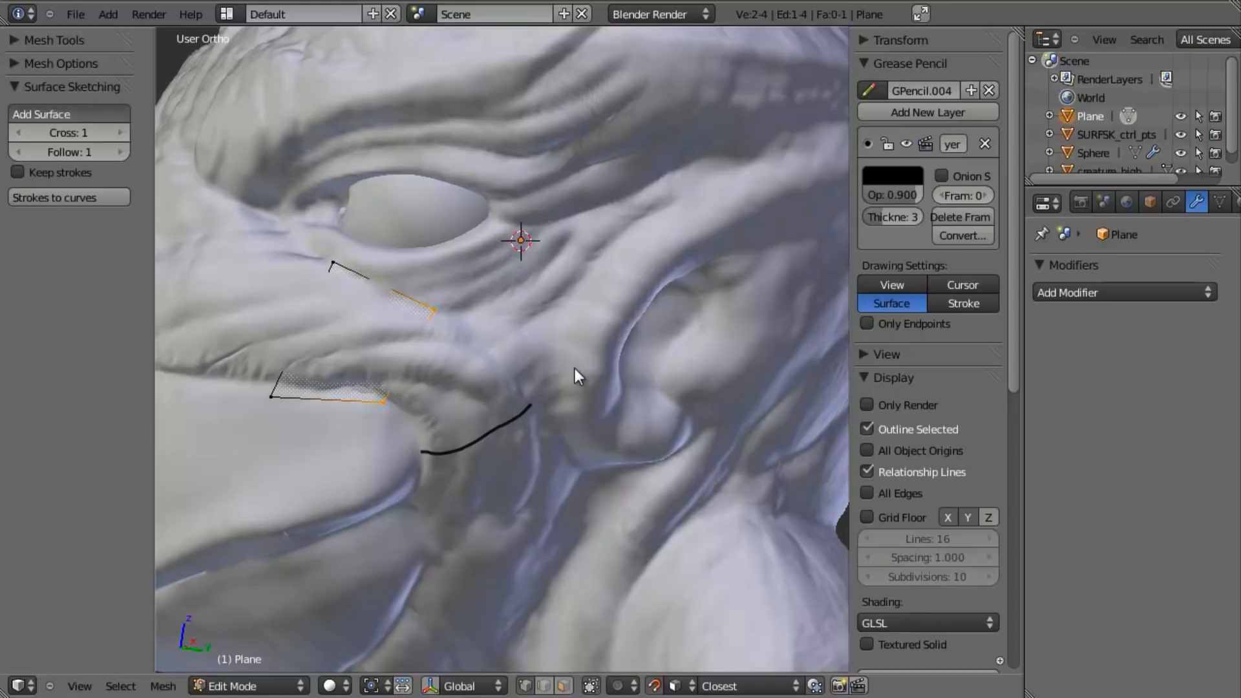
{"action": "key", "text": "z"}
{"action": "key", "text": "z"}
{"action": "scroll", "coordinate": [501, 332], "scroll_direction": "down", "scroll_amount": 4}
{"action": "mouse_move", "coordinate": [501, 330]}
{"action": "middle_mouse_down"}
{"action": "mouse_move", "coordinate": [457, 416]}
{"action": "mouse_move", "coordinate": [440, 417]}
{"action": "middle_mouse_up"}
{"action": "key", "text": "z"}
{"action": "scroll", "coordinate": [472, 365], "scroll_direction": "up", "scroll_amount": 1}
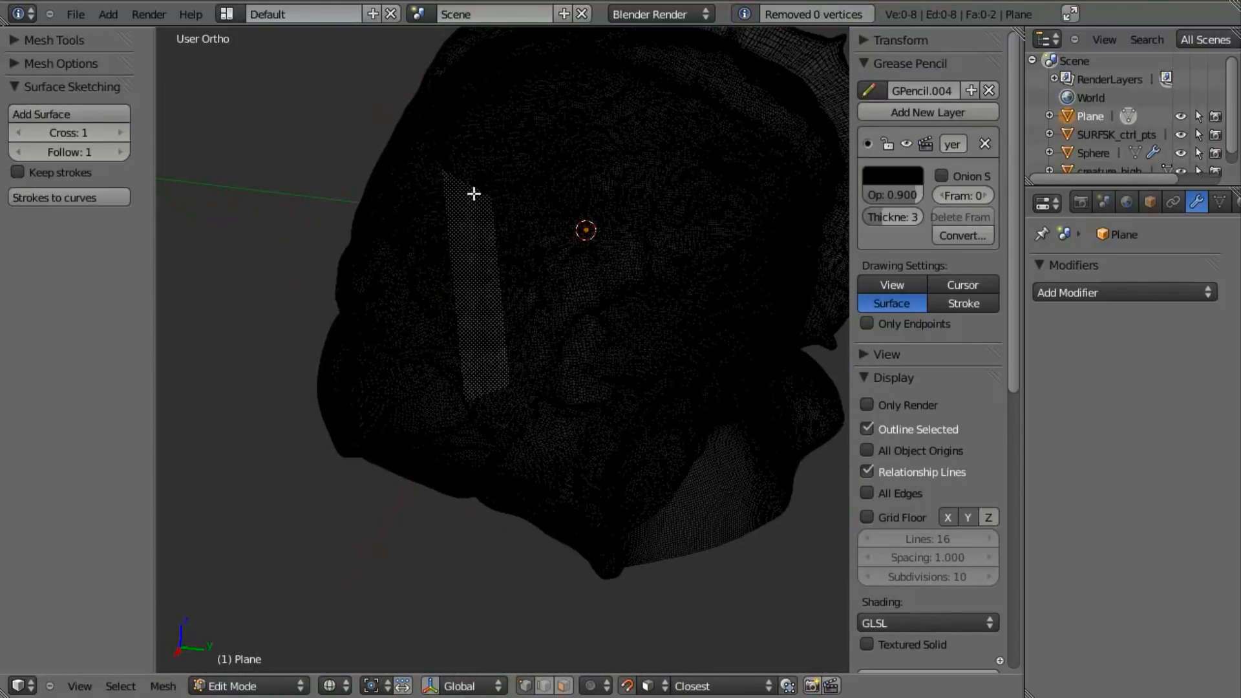
- Delete the misplaced second face and return to solid shading
{"action": "key", "text": "a"}
{"action": "key", "text": "a"}
{"action": "key", "text": "a"}
{"action": "scroll", "coordinate": [485, 423], "scroll_direction": "up", "scroll_amount": 2}
{"action": "key", "text": "x"}
{"action": "left_click", "coordinate": [481, 429]}
{"action": "key", "text": "z"}
- Try drawing two near-horizontal strokes on the lower cheek behind the beak and generate another surface from them
{"action": "middle_click_drag", "start_coordinate": [471, 398], "coordinate": [525, 329]}
{"action": "right_click", "coordinate": [421, 359]}
{"action": "key", "text": "d"}
{"action": "left_click_drag", "start_coordinate": [414, 418], "coordinate": [503, 372]}
{"action": "key", "text": "d"}
{"action": "left_click_drag", "start_coordinate": [421, 456], "coordinate": [502, 455]}
{"action": "left_click", "coordinate": [63, 119]}
{"action": "scroll", "coordinate": [524, 361], "scroll_direction": "down", "scroll_amount": 1}
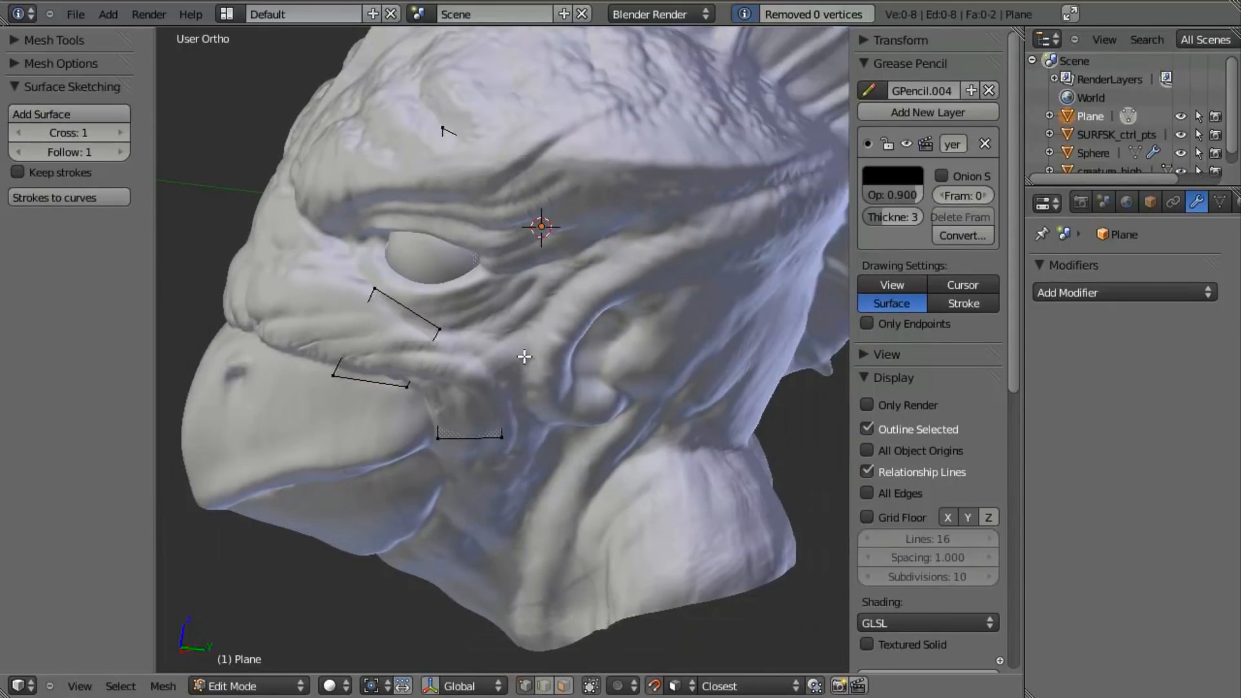
- Select the stray face stretching from the lower cheek to the forehead and delete it
{"action": "middle_click_drag", "start_coordinate": [522, 346], "coordinate": [558, 303]}
{"action": "right_click", "coordinate": [490, 445]}
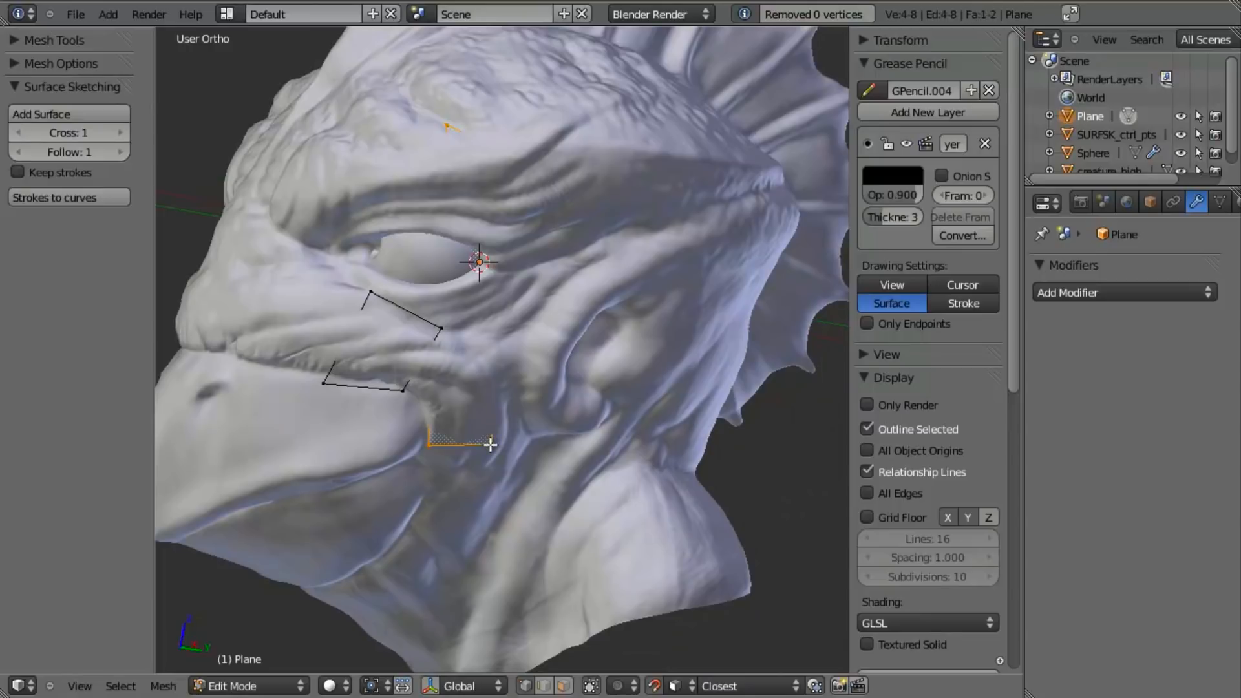
{"action": "key", "text": "x"}
{"action": "left_click", "coordinate": [489, 446]}
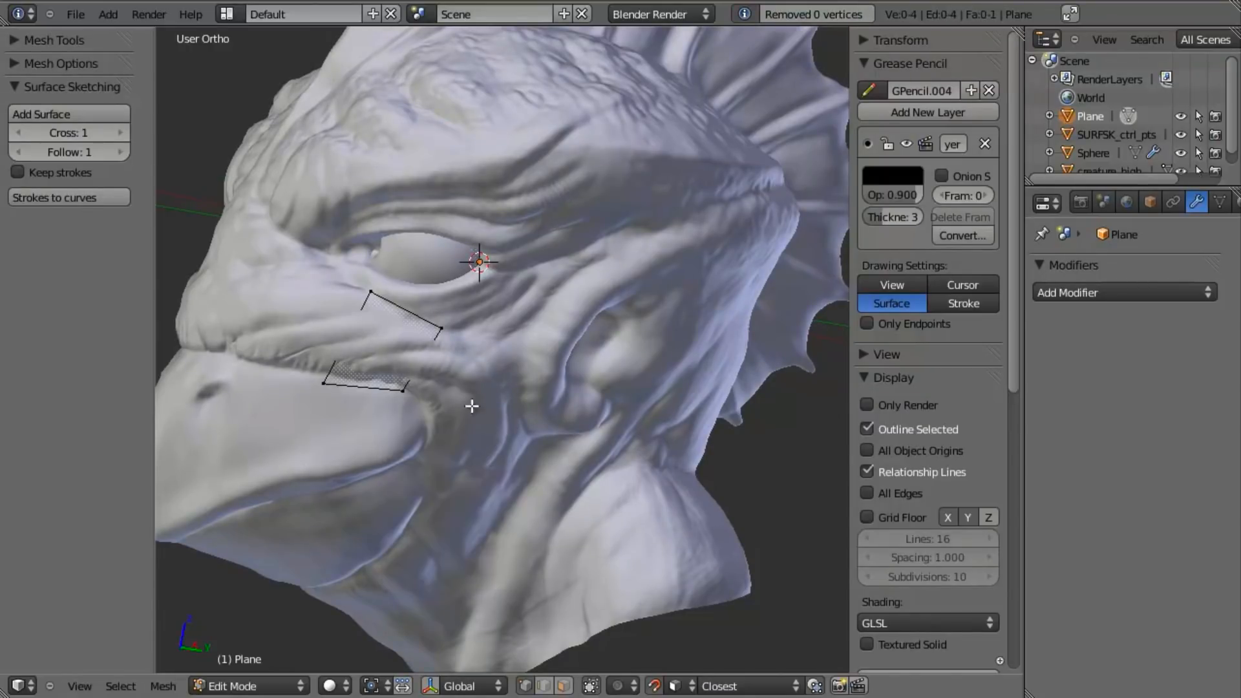
- Leave Edit Mode, delete the plane object used for the surface test and hide the object tools
{"action": "key", "text": "Tab"}
{"action": "key", "text": "x"}
{"action": "left_click", "coordinate": [447, 323]}
{"action": "scroll", "coordinate": [447, 332], "scroll_direction": "down", "scroll_amount": 4}
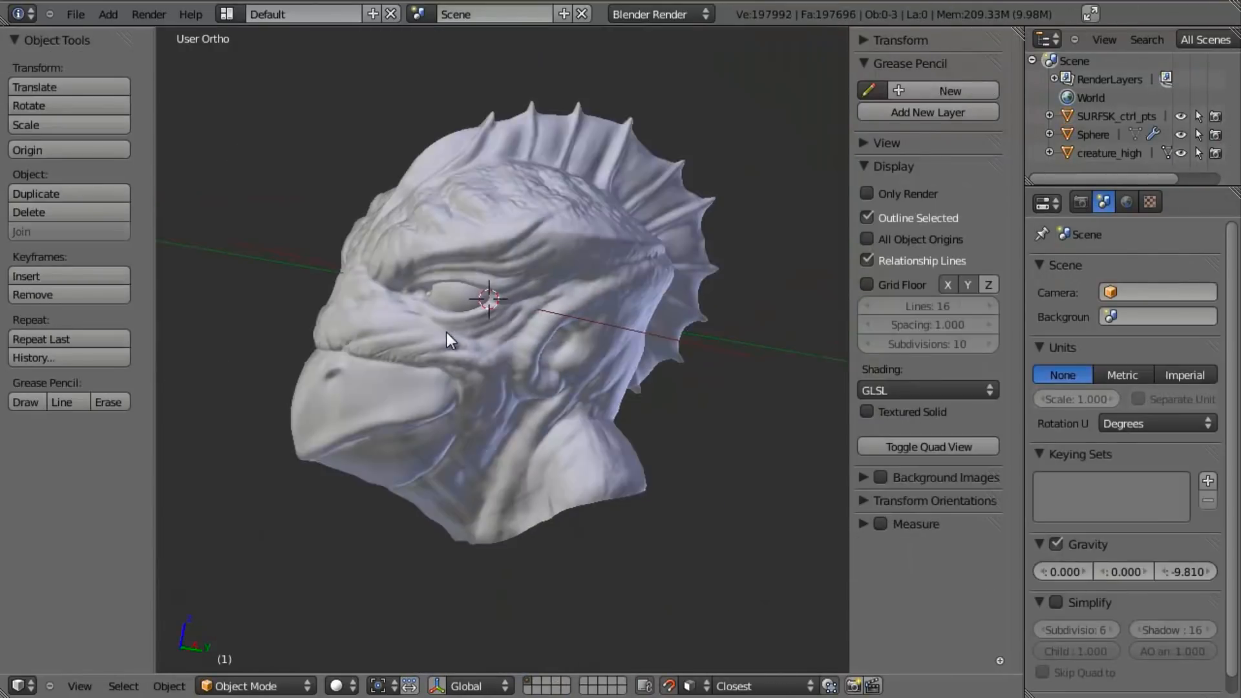
{"action": "key", "text": "t"}
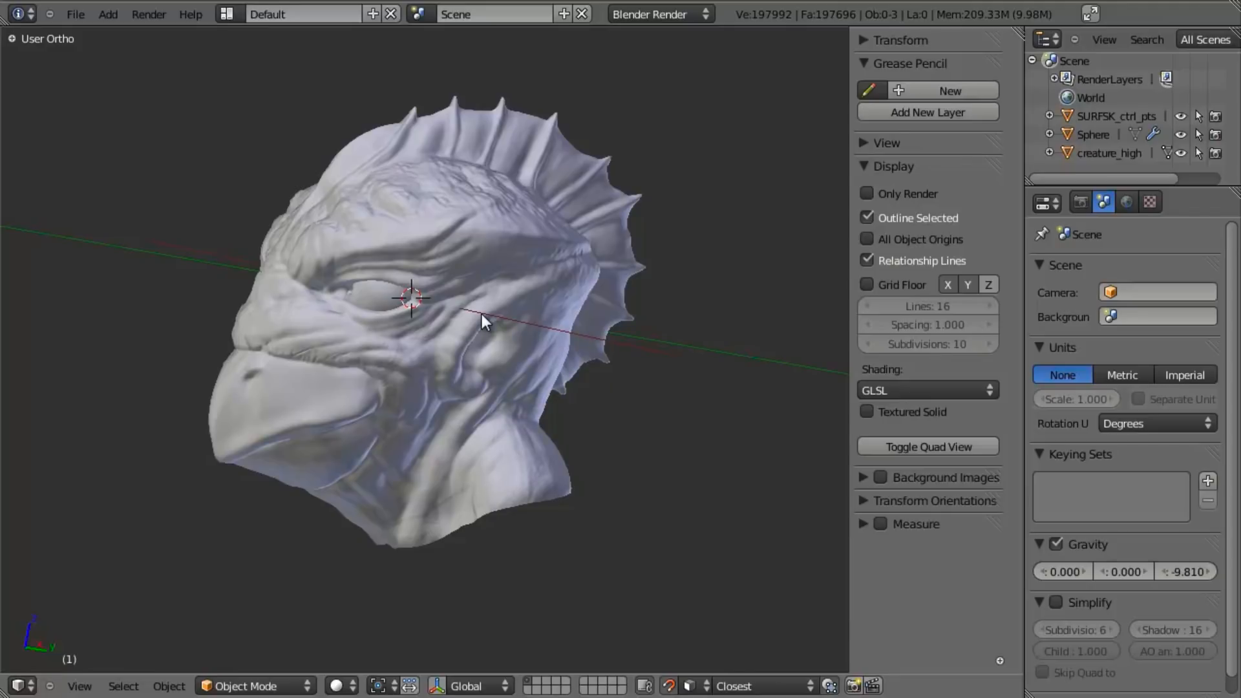
- Hide the properties sidebar and examine the creature head from the front and from a three-quarter angle
{"action": "key", "text": "KP_1"}
{"action": "scroll", "coordinate": [502, 296], "scroll_direction": "up", "scroll_amount": 5}
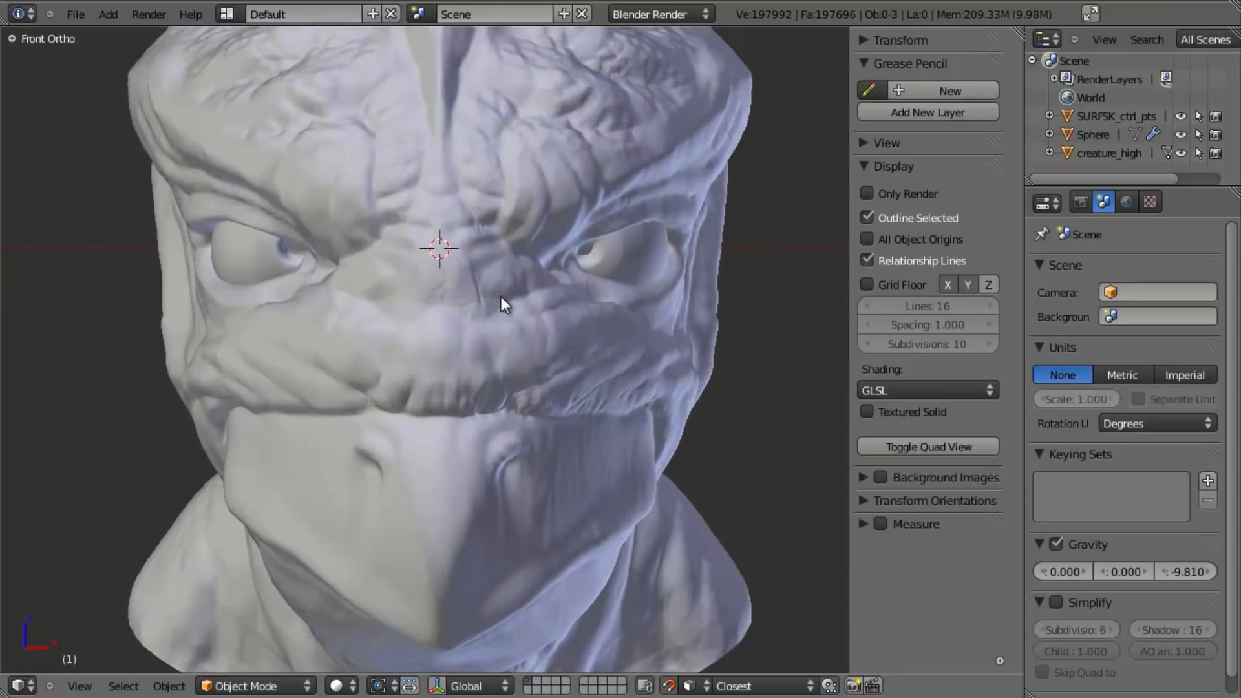
{"action": "scroll", "coordinate": [500, 297], "scroll_direction": "down", "scroll_amount": 1}
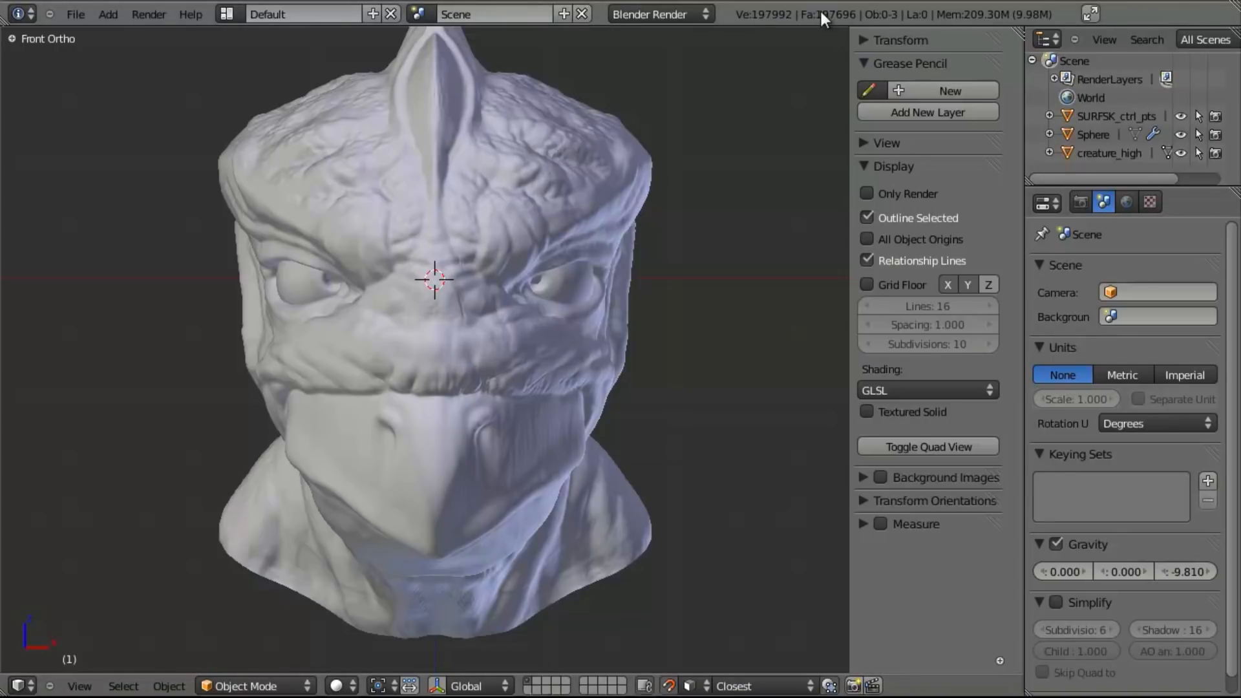
{"action": "key", "text": "n"}
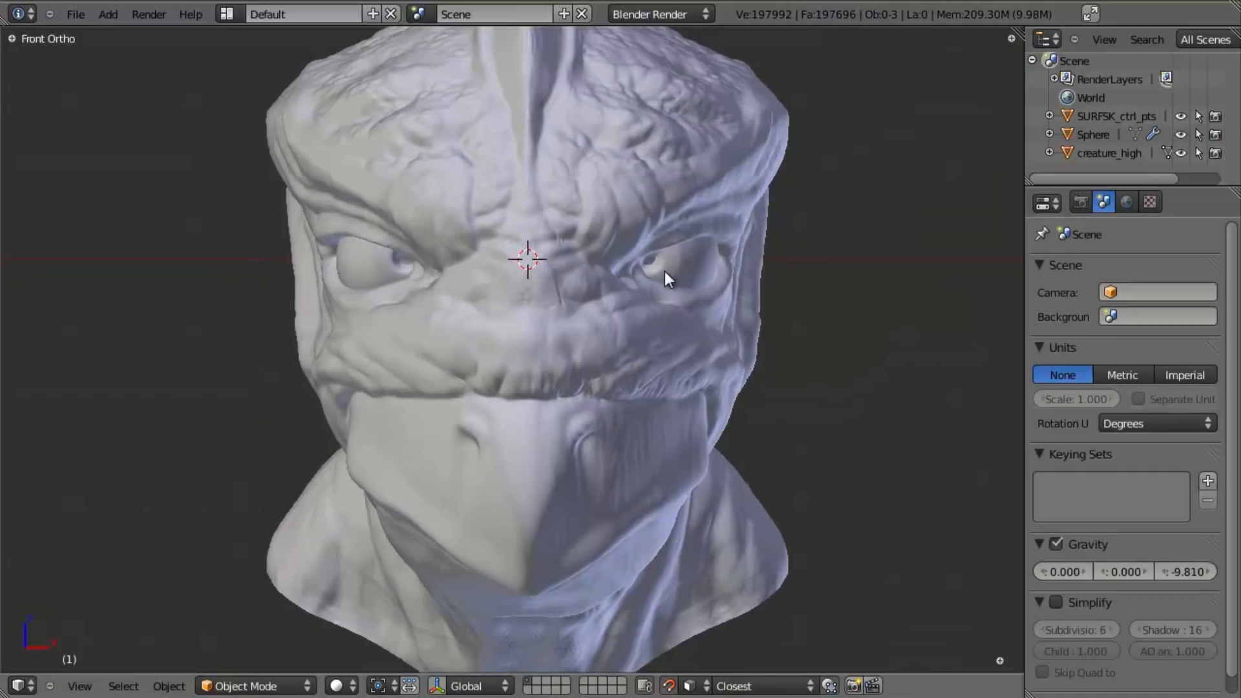
{"action": "scroll", "coordinate": [672, 268], "scroll_direction": "down", "scroll_amount": 2}
{"action": "middle_click_drag", "start_coordinate": [678, 336], "coordinate": [623, 369]}
{"action": "middle_click_drag", "start_coordinate": [613, 411], "coordinate": [589, 545]}
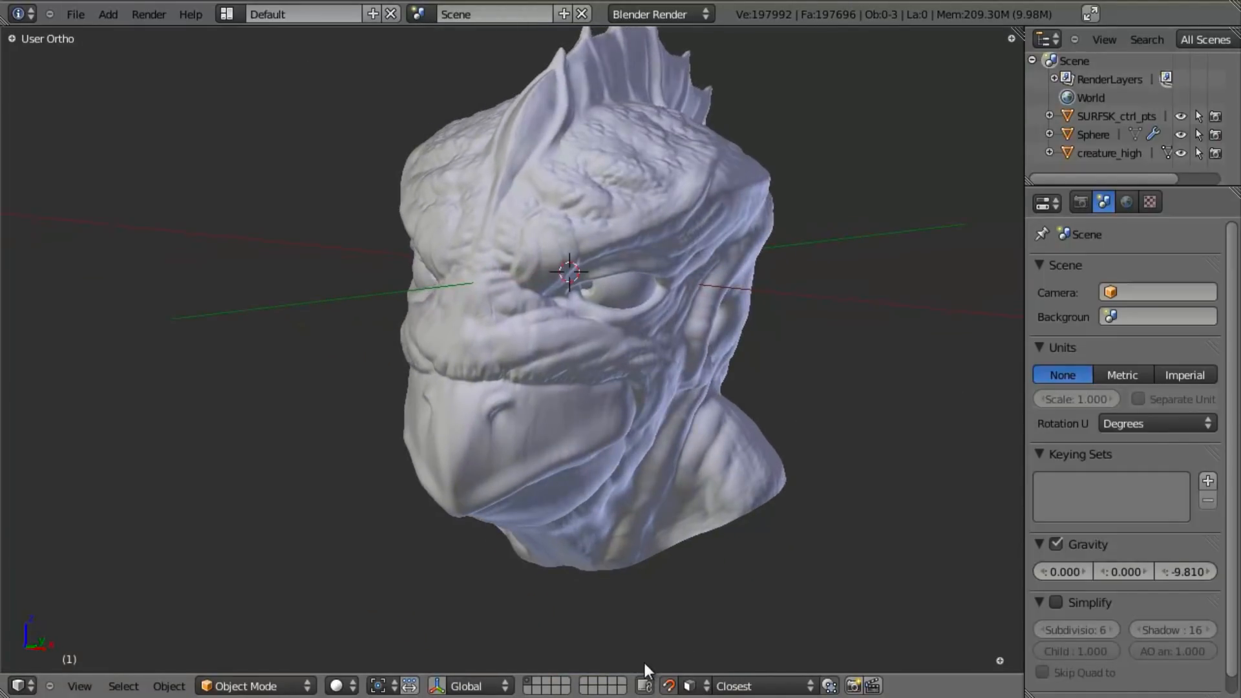
{"action": "scroll", "coordinate": [705, 449], "scroll_direction": "up", "scroll_amount": 2}
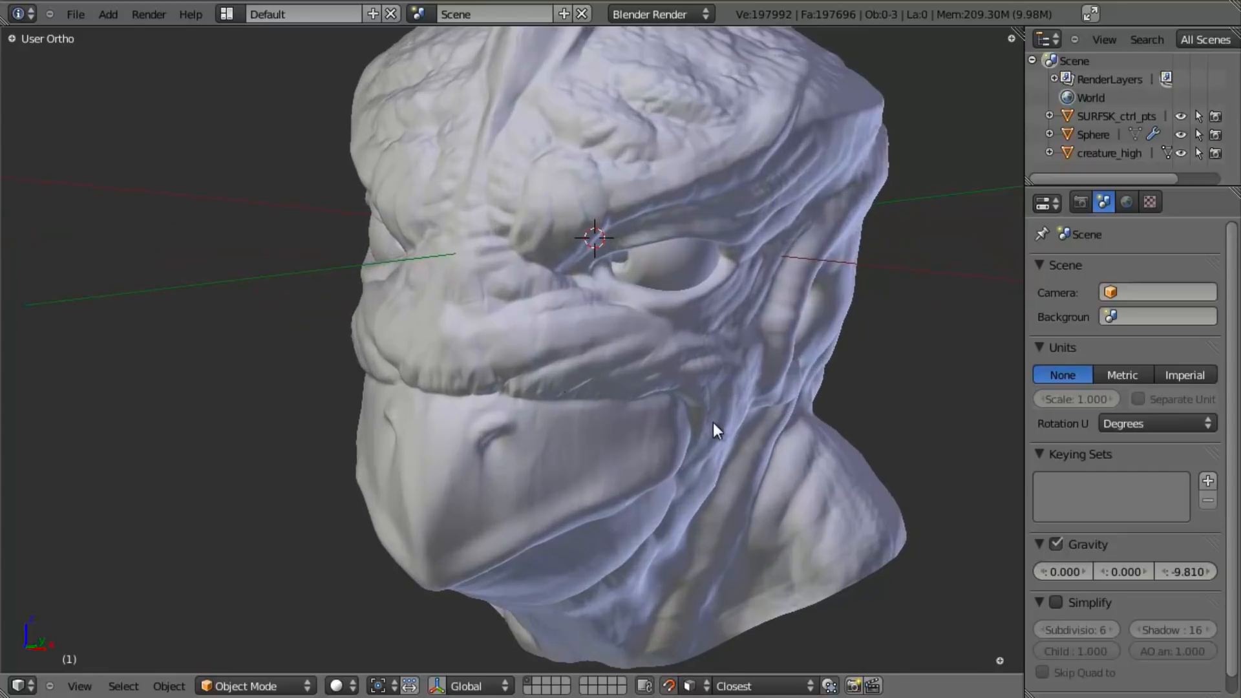
{"action": "scroll", "coordinate": [673, 439], "scroll_direction": "up", "scroll_amount": 1}
- Add a plane mesh in front view with wireframe shading and rename it creature_low
{"action": "key", "text": "KP_1"}
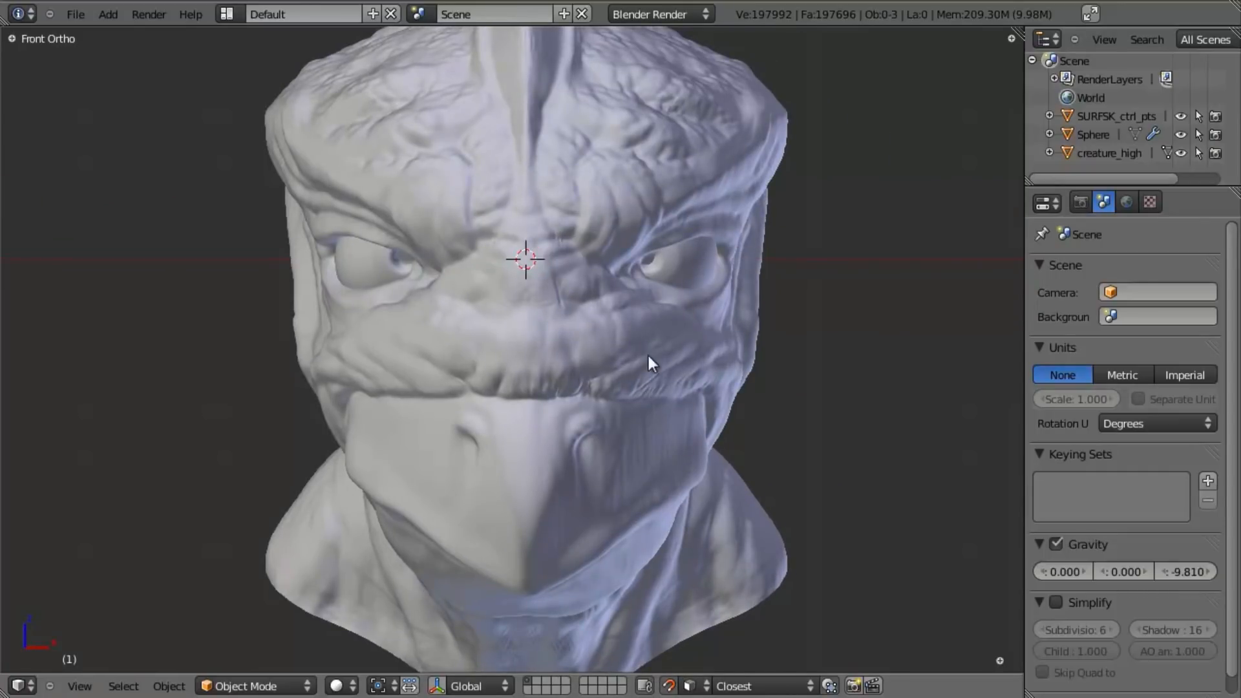
{"action": "key", "text": "z"}
{"action": "key", "text": "shift+a"}
{"action": "mouse_move", "coordinate": [614, 336]}
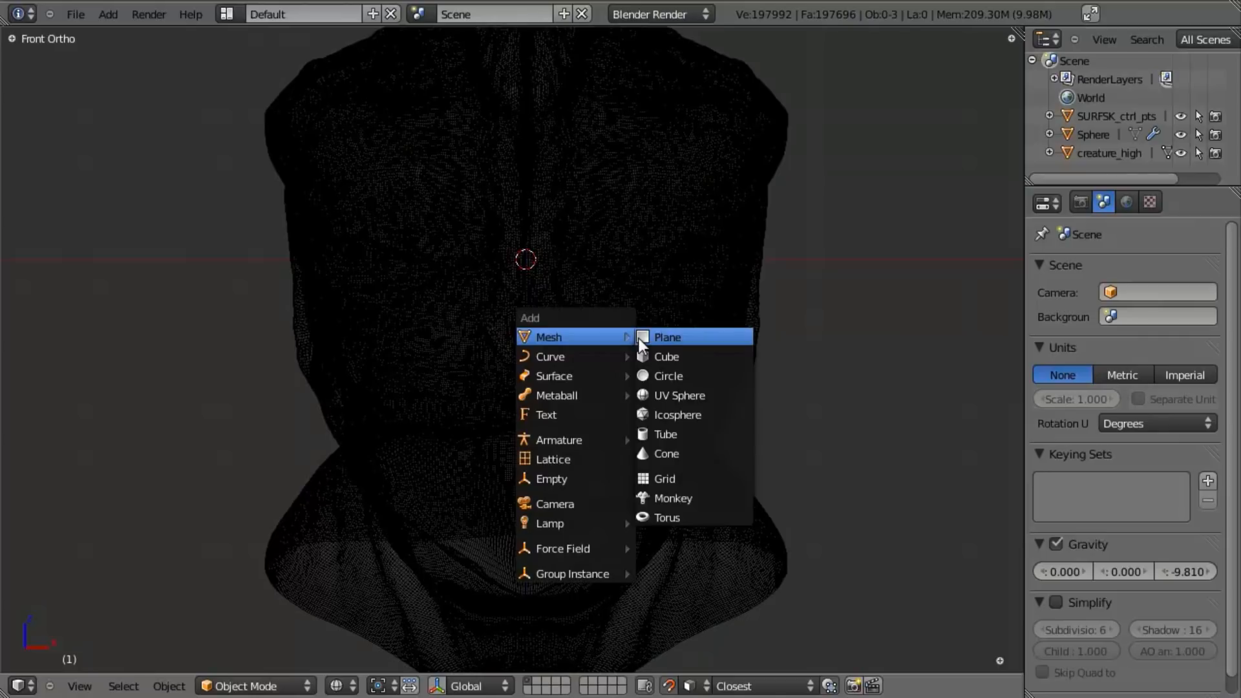
{"action": "left_click", "coordinate": [638, 339]}
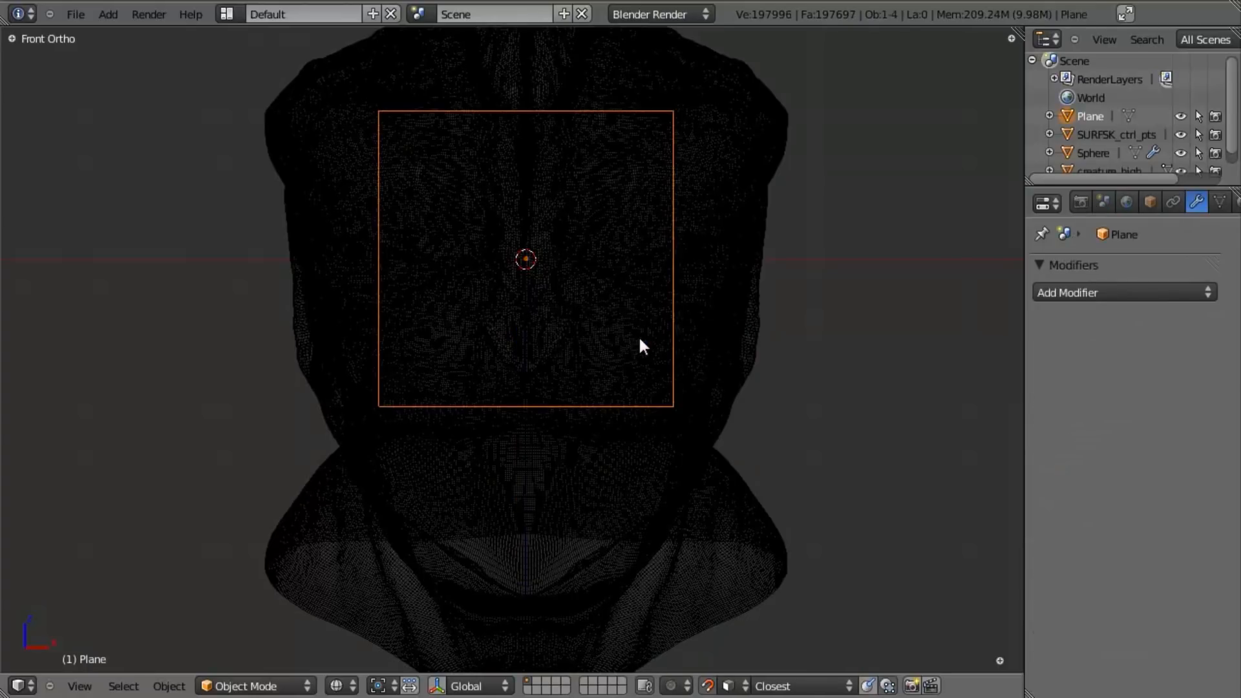
{"action": "double_click", "coordinate": [1092, 116]}
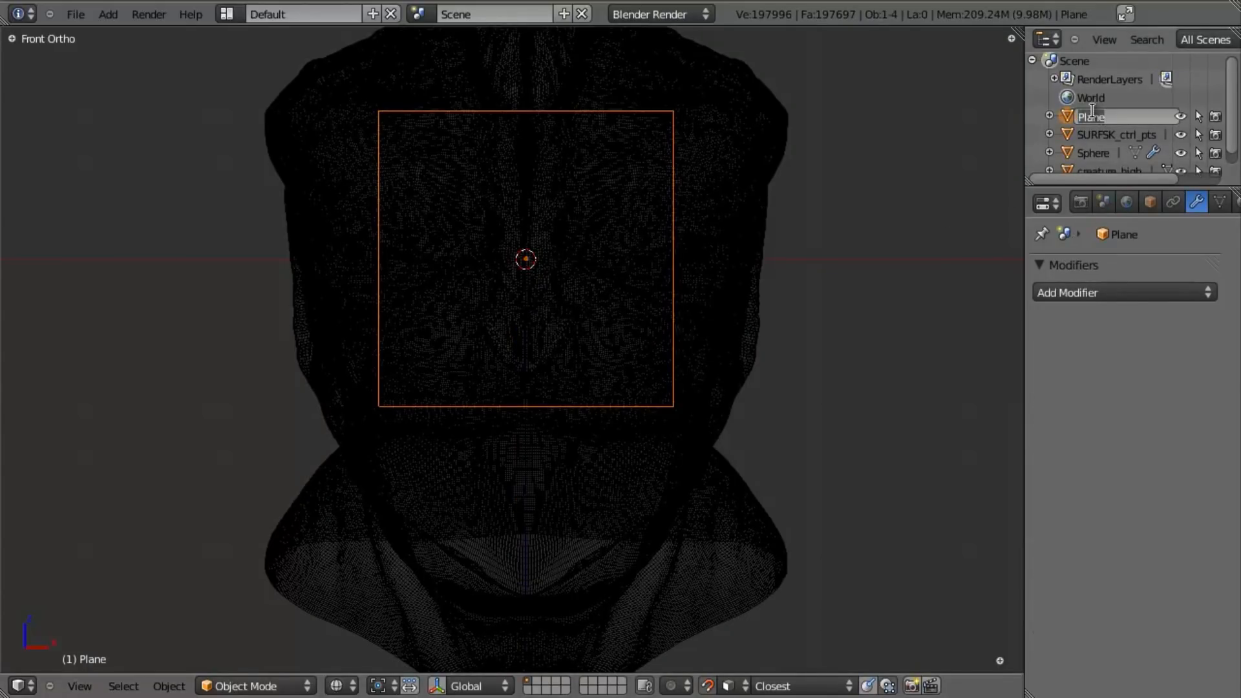
{"action": "type", "text": "creature_low"}
{"action": "key", "text": "Return"}
- Delete the leftover SURFSK_ctrl_pts object from the scene
{"action": "right_click", "coordinate": [1095, 112]}
{"action": "left_click", "coordinate": [1078, 154]}
{"action": "right_click", "coordinate": [1156, 120]}
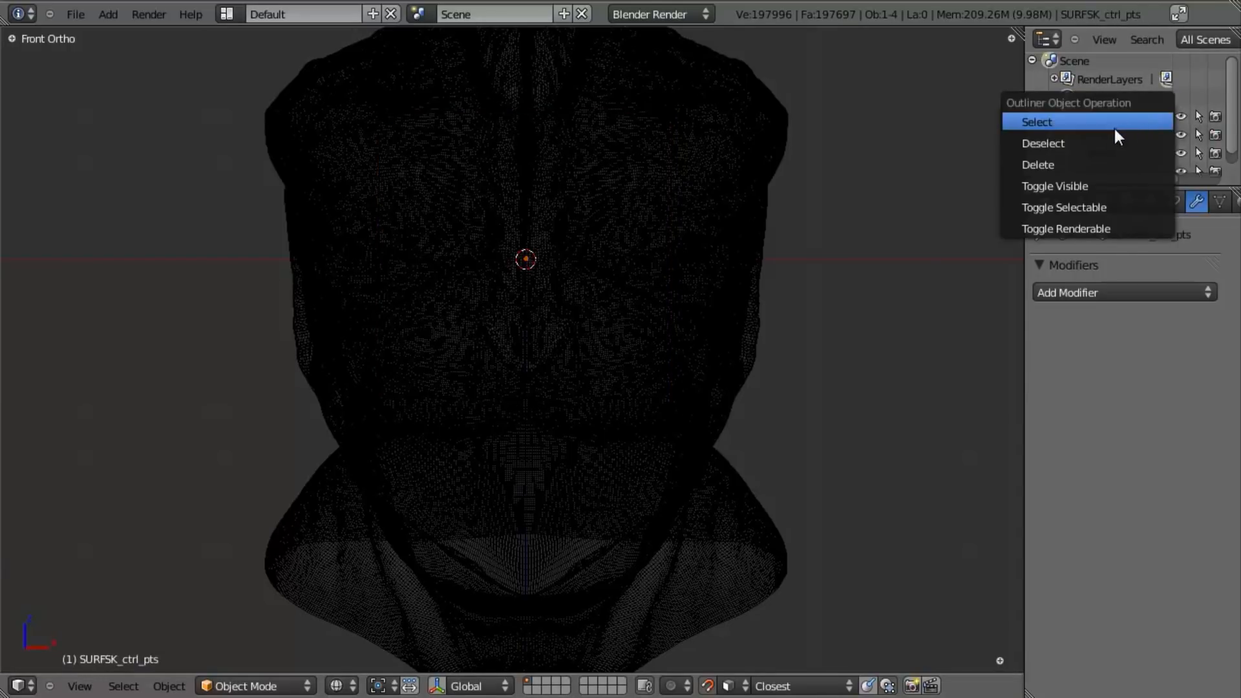
{"action": "left_click", "coordinate": [1055, 167]}
- Rename the Sphere object as creature_eyes
{"action": "left_click", "coordinate": [1098, 119]}
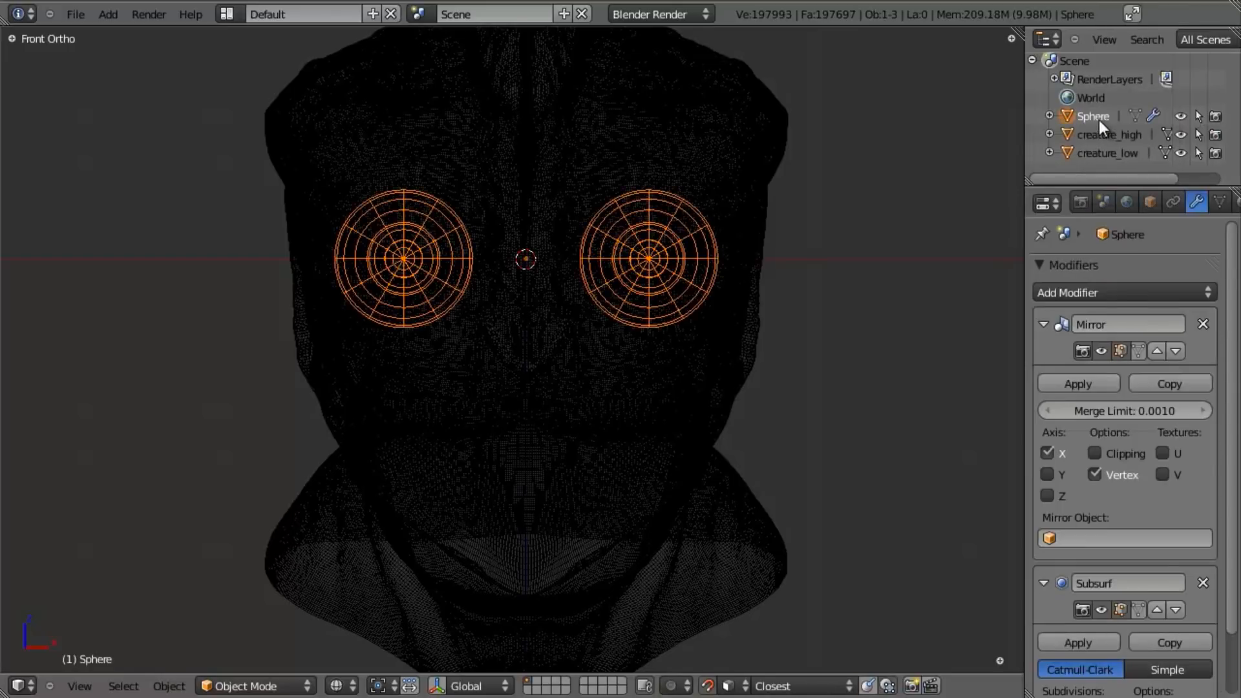
{"action": "double_click", "coordinate": [1096, 117]}
{"action": "type", "text": "cre"}
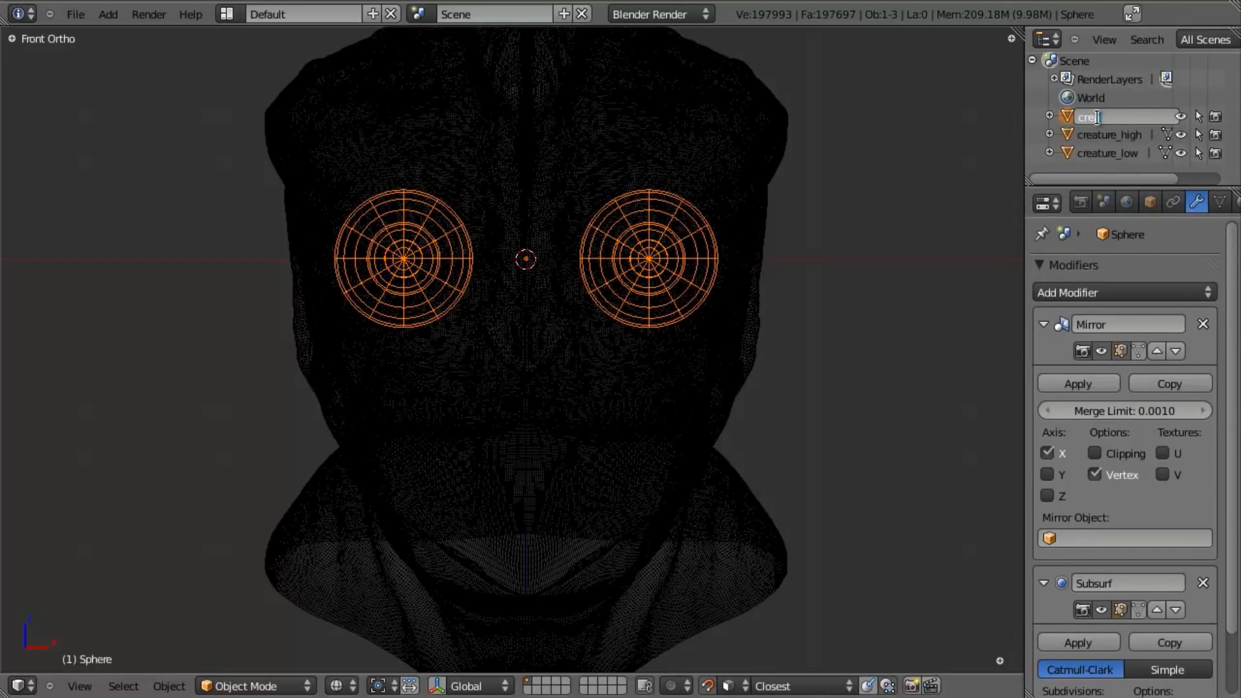
{"action": "type", "text": "ature_eyes"}
{"action": "key", "text": "Return"}
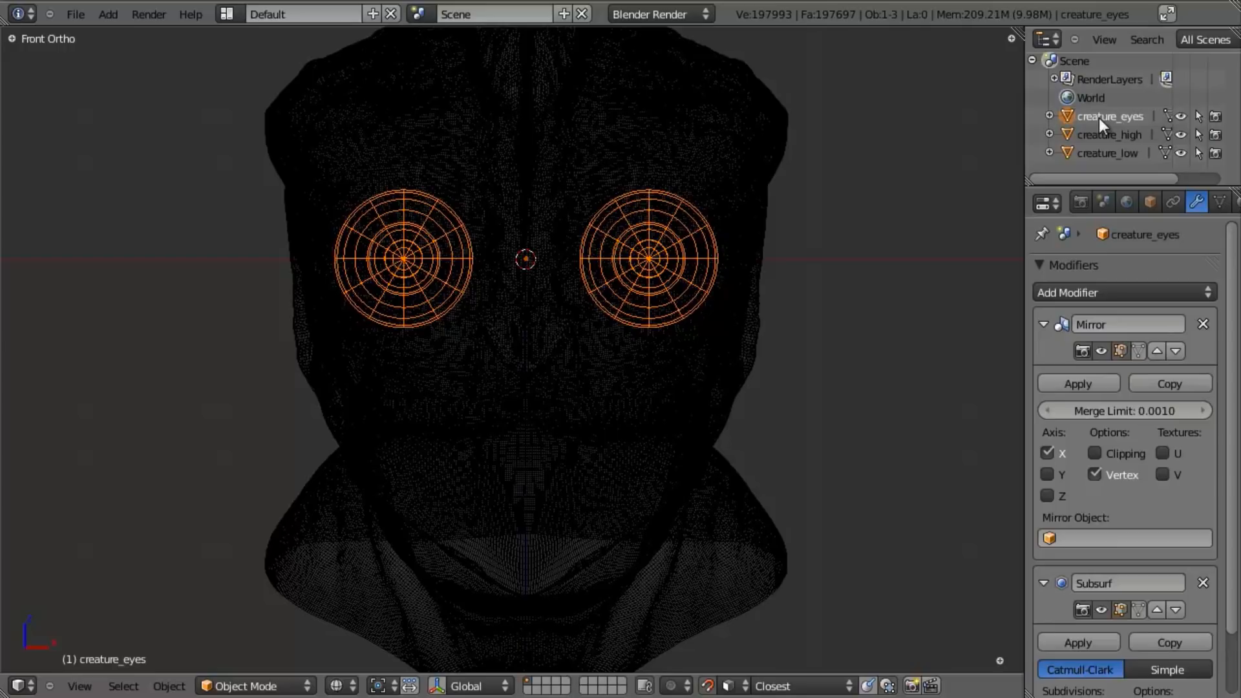
- Enter Edit Mode on creature_low and delete all of the plane's vertices
{"action": "left_click", "coordinate": [1093, 154]}
{"action": "key", "text": "Tab"}
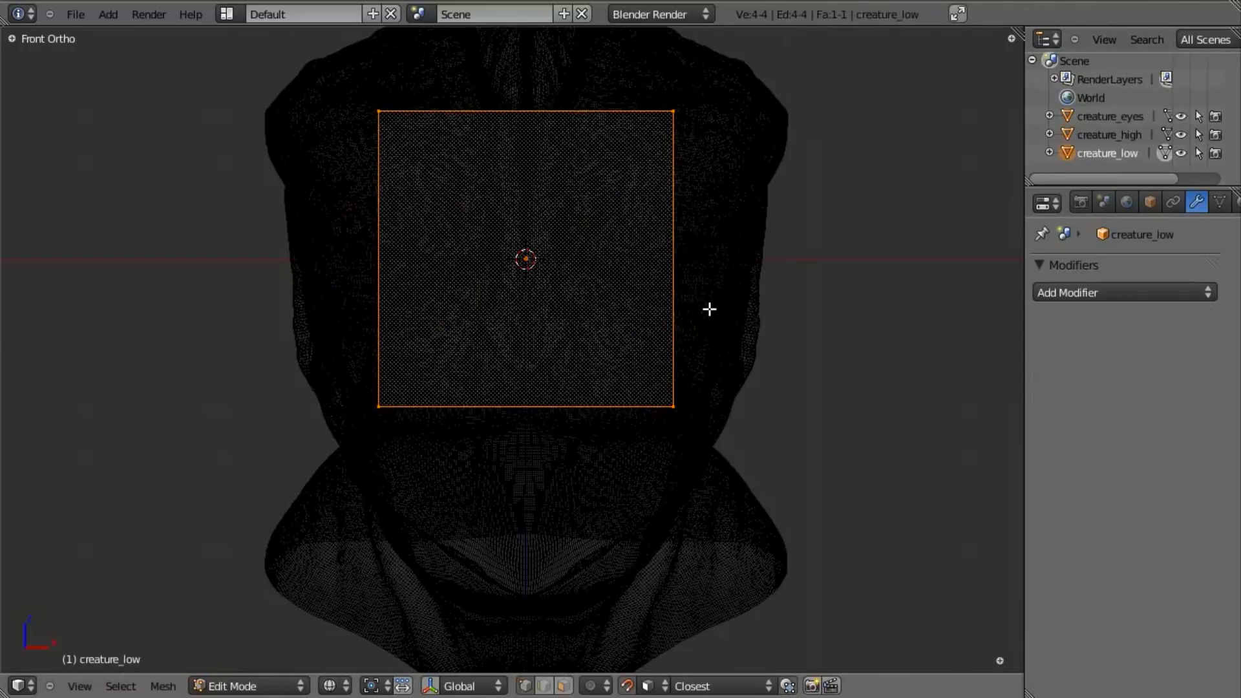
{"action": "key", "text": "x"}
{"action": "left_click", "coordinate": [709, 309]}
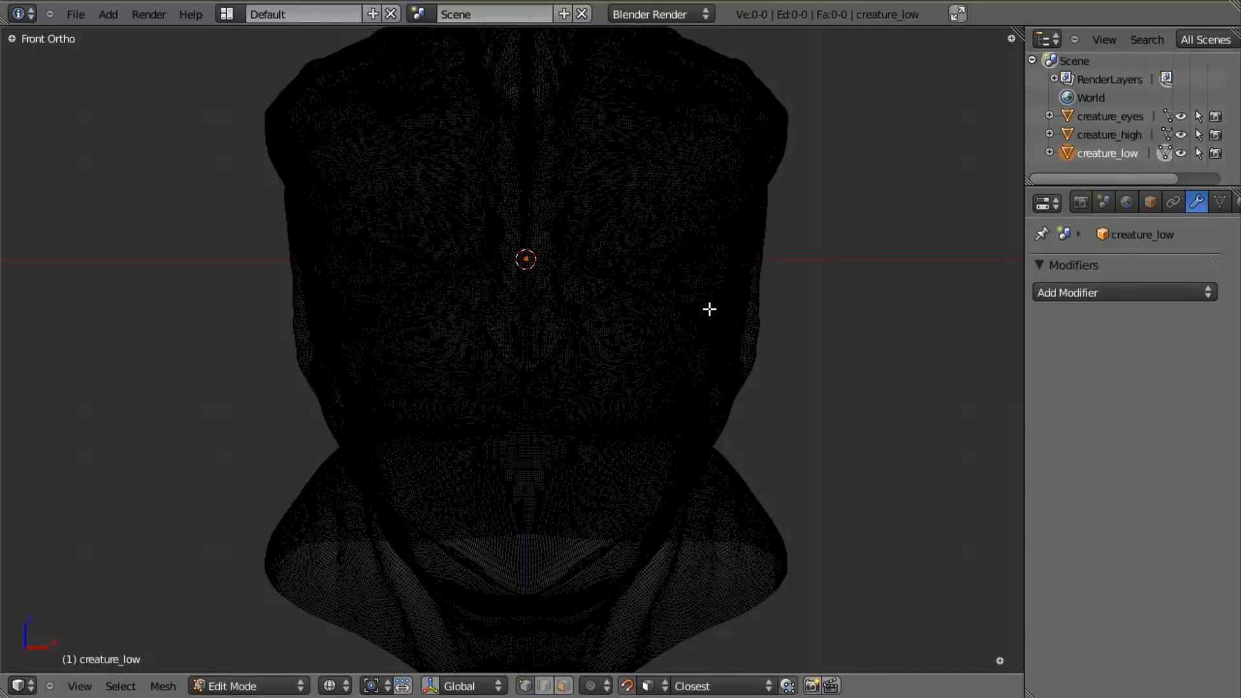
- Set up snapping during transform with Face as the snap element and vertices projected onto other objects' surfaces
{"action": "left_click", "coordinate": [630, 688]}
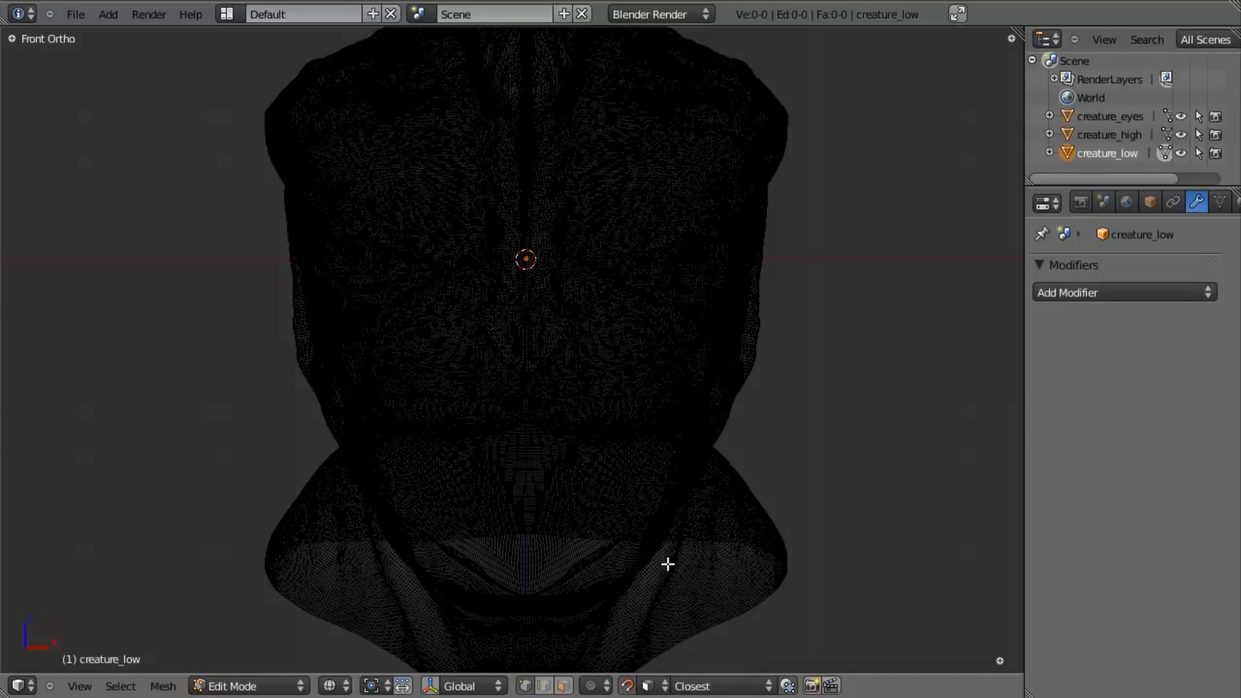
{"action": "left_click", "coordinate": [646, 686]}
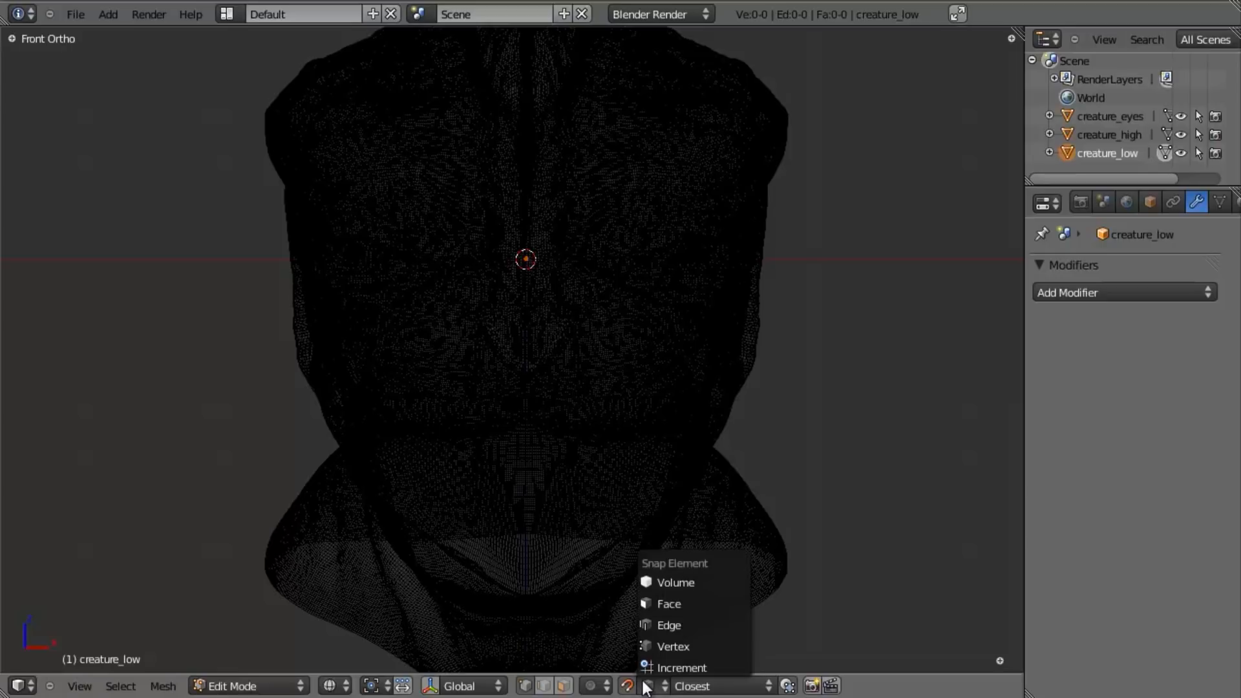
{"action": "left_click", "coordinate": [678, 603]}
{"action": "key", "text": "space"}
{"action": "key", "text": "Escape"}
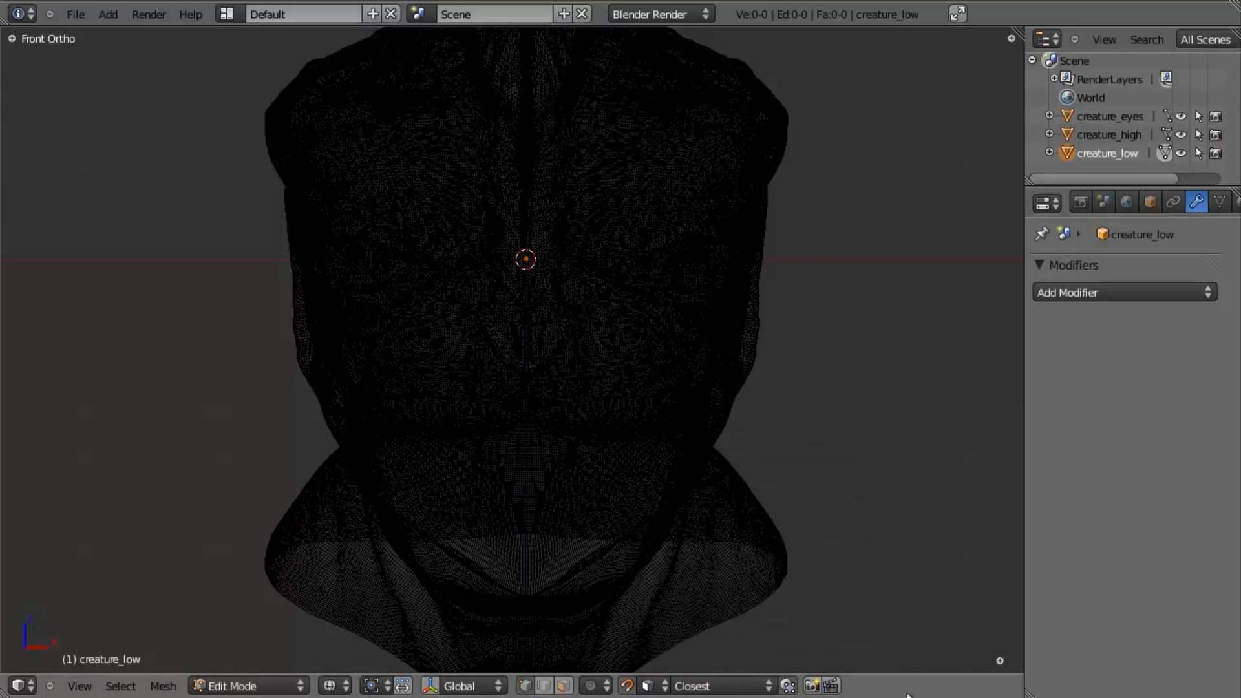
{"action": "left_click", "coordinate": [790, 687]}
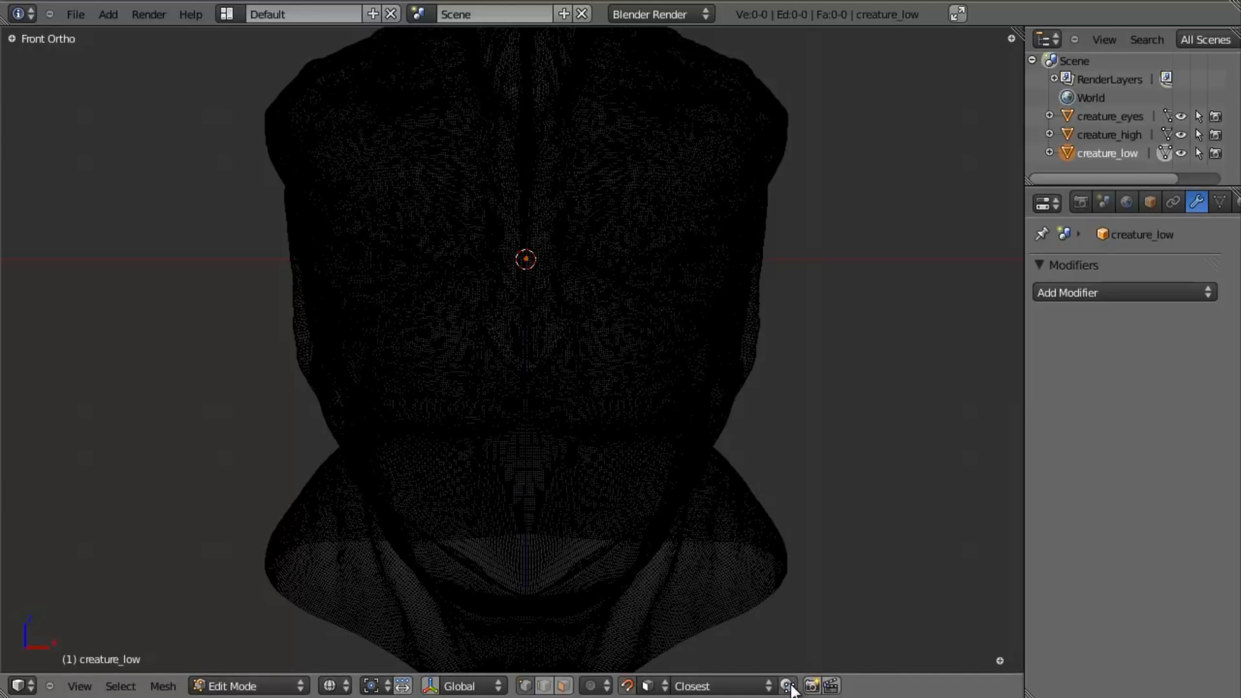
- Return to solid shading and place the first vertex of creature_low on the skin just below the eye
{"action": "key", "text": "z"}
{"action": "mouse_move", "coordinate": [740, 327]}
{"action": "middle_mouse_down"}
{"action": "mouse_move", "coordinate": [684, 360]}
{"action": "mouse_move", "coordinate": [634, 362]}
{"action": "mouse_move", "coordinate": [636, 351]}
{"action": "middle_mouse_up"}
{"action": "scroll", "coordinate": [636, 352], "scroll_direction": "up", "scroll_amount": 2}
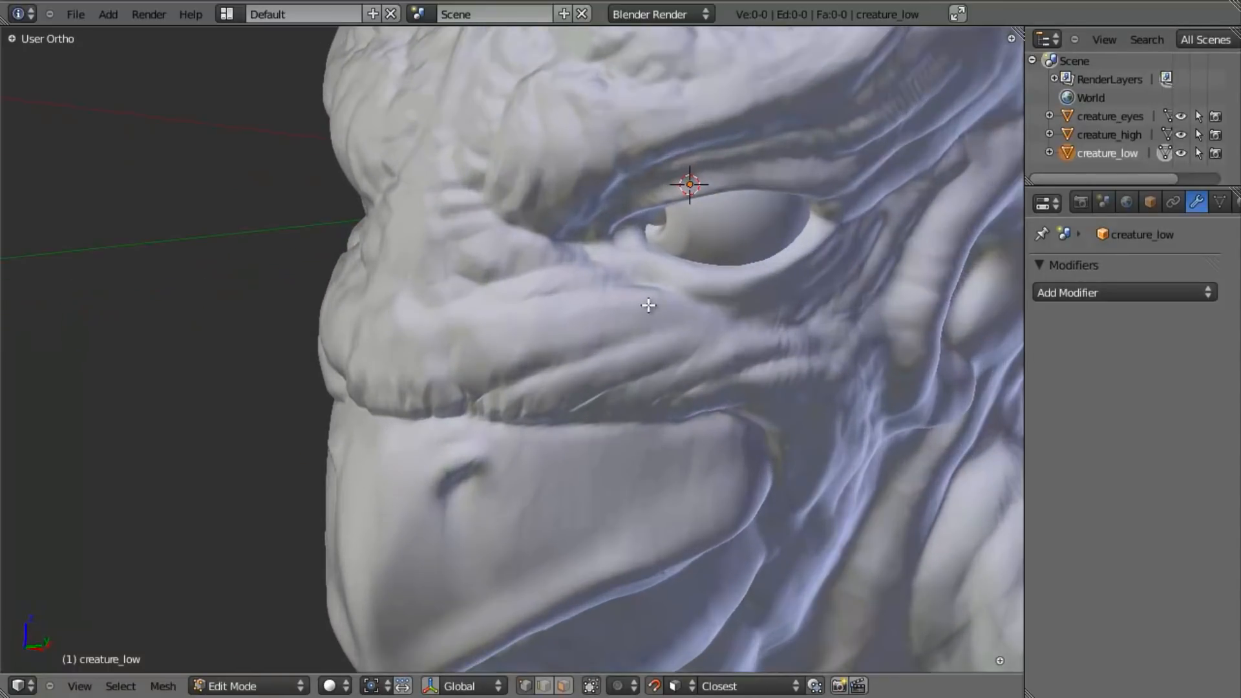
{"action": "left_click", "coordinate": [685, 292], "text": "ctrl"}
{"action": "key", "text": "z"}
{"action": "scroll", "coordinate": [672, 327], "scroll_direction": "down", "scroll_amount": 2}
{"action": "mouse_move", "coordinate": [559, 397]}
{"action": "middle_mouse_down"}
{"action": "mouse_move", "coordinate": [634, 488]}
{"action": "mouse_move", "coordinate": [668, 490]}
{"action": "mouse_move", "coordinate": [739, 413]}
{"action": "mouse_move", "coordinate": [873, 325]}
{"action": "mouse_move", "coordinate": [615, 308]}
{"action": "mouse_move", "coordinate": [518, 341]}
{"action": "mouse_move", "coordinate": [700, 348]}
{"action": "middle_mouse_up"}
{"action": "key", "text": "z"}
{"action": "middle_click_drag", "start_coordinate": [582, 369], "coordinate": [503, 347]}
{"action": "scroll", "coordinate": [667, 330], "scroll_direction": "up", "scroll_amount": 4}
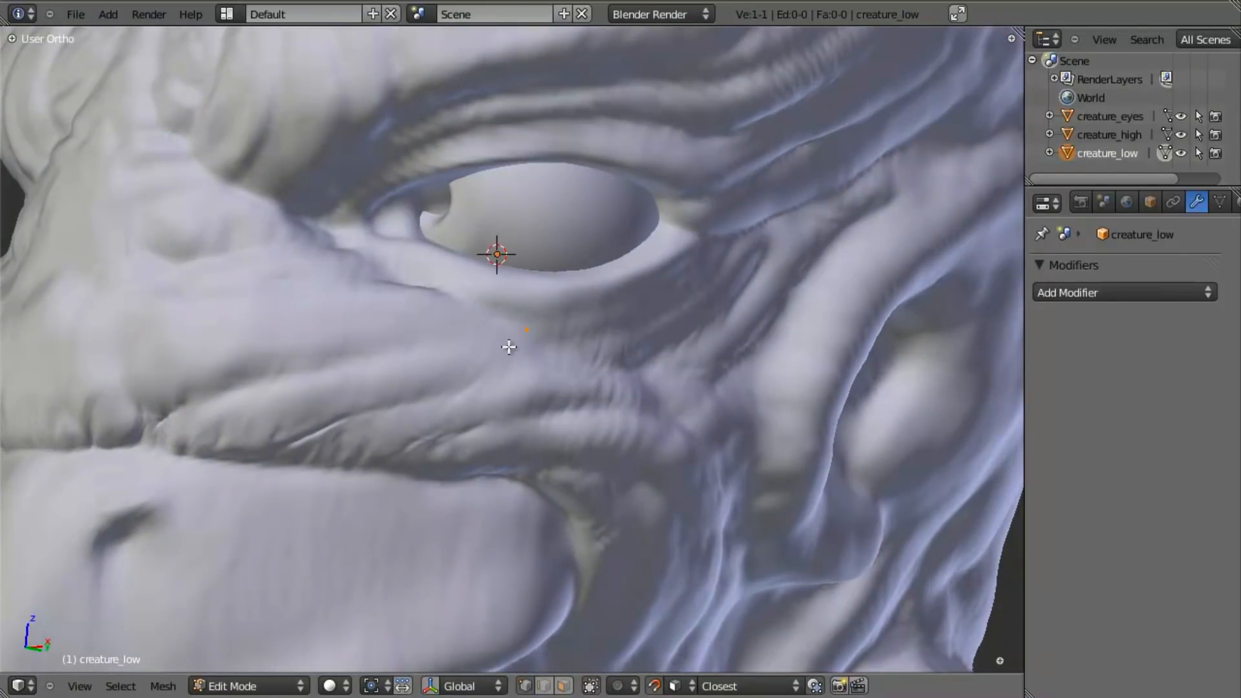
- Extrude two vertices from the first one, following the skin beneath the eye towards its outer corner
{"action": "key", "text": "e"}
{"action": "right_click", "coordinate": [573, 386]}
{"action": "key", "text": "g"}
{"action": "left_click", "coordinate": [644, 409]}
{"action": "scroll", "coordinate": [643, 410], "scroll_direction": "down", "scroll_amount": 3}
{"action": "middle_click_drag", "start_coordinate": [643, 410], "coordinate": [551, 435]}
{"action": "scroll", "coordinate": [554, 434], "scroll_direction": "up", "scroll_amount": 2}
{"action": "key", "text": "e"}
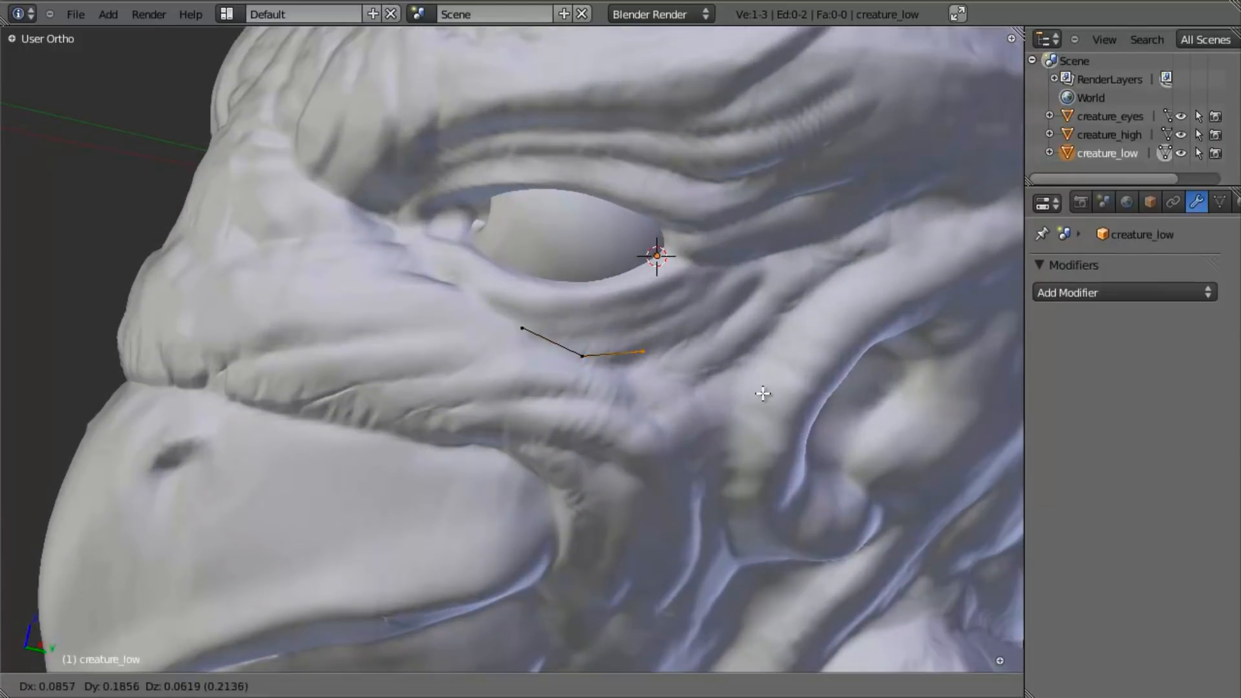
{"action": "left_click", "coordinate": [763, 393]}
- Extrude three more vertices to carry the edge chain around the outer corner of the eye
{"action": "scroll", "coordinate": [388, 432], "scroll_direction": "down", "scroll_amount": 5}
{"action": "middle_click_drag", "start_coordinate": [387, 432], "coordinate": [451, 388]}
{"action": "scroll", "coordinate": [498, 368], "scroll_direction": "up", "scroll_amount": 5}
{"action": "middle_click_drag", "start_coordinate": [604, 360], "coordinate": [659, 374]}
{"action": "key", "text": "e"}
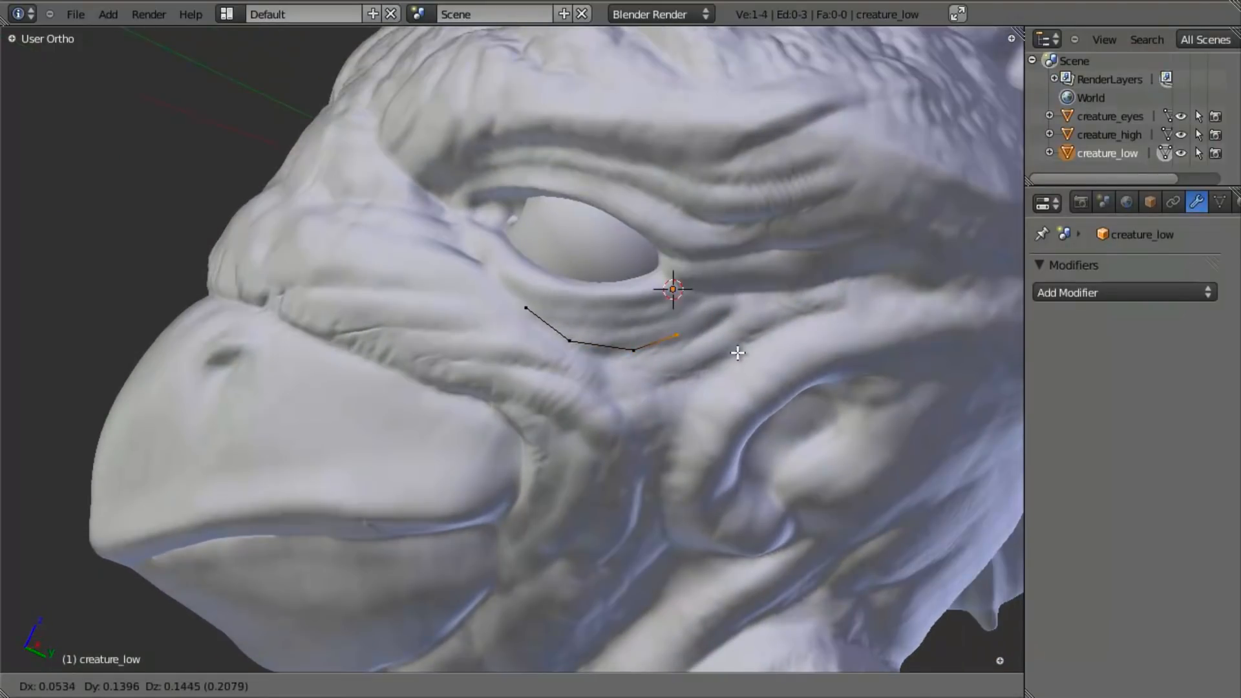
{"action": "left_click", "coordinate": [762, 345]}
{"action": "key", "text": "e"}
{"action": "left_click", "coordinate": [805, 301]}
{"action": "key", "text": "e"}
{"action": "left_click", "coordinate": [808, 232]}
- Extrude four more vertices over the upper eyelid, from the outer brow towards the inner corner
{"action": "middle_click_drag", "start_coordinate": [562, 325], "coordinate": [650, 368], "text": "shift"}
{"action": "key", "text": "e"}
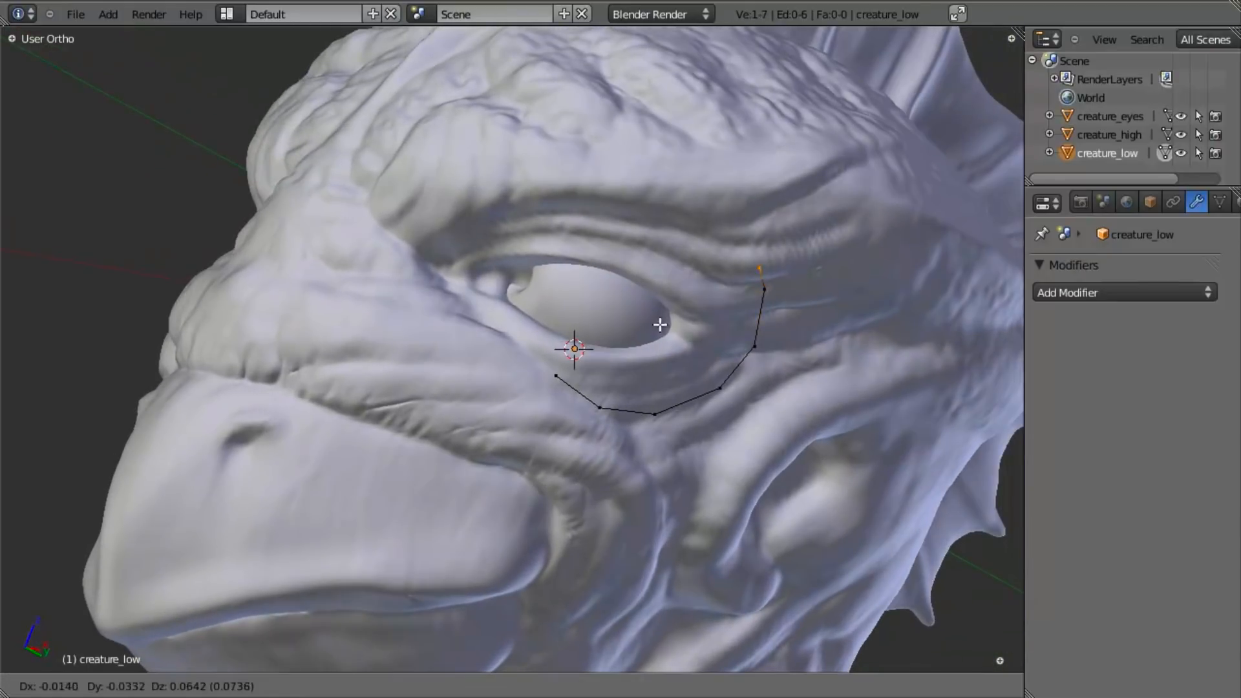
{"action": "left_click", "coordinate": [636, 305]}
{"action": "key", "text": "e"}
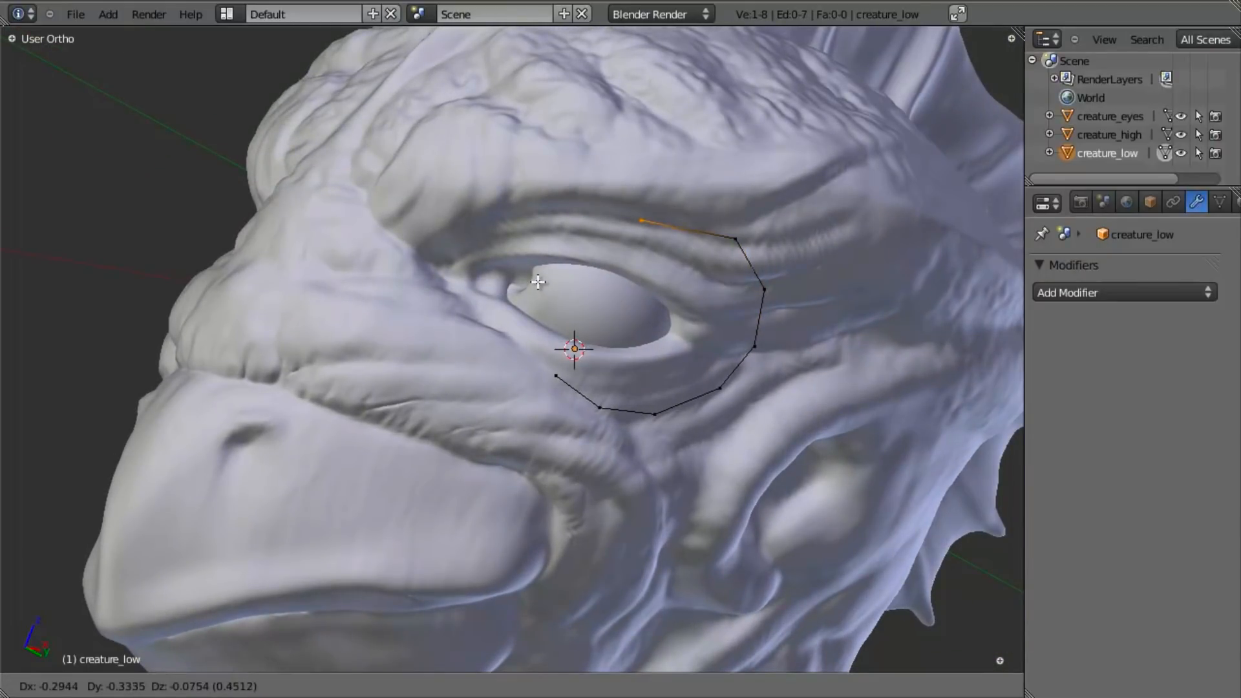
{"action": "left_click", "coordinate": [541, 283]}
{"action": "key", "text": "e"}
{"action": "left_click", "coordinate": [499, 253]}
{"action": "key", "text": "e"}
{"action": "left_click", "coordinate": [415, 278]}
- Extrude the last three vertices down around the inner eye corner and adjust the final one below the eye
{"action": "key", "text": "e"}
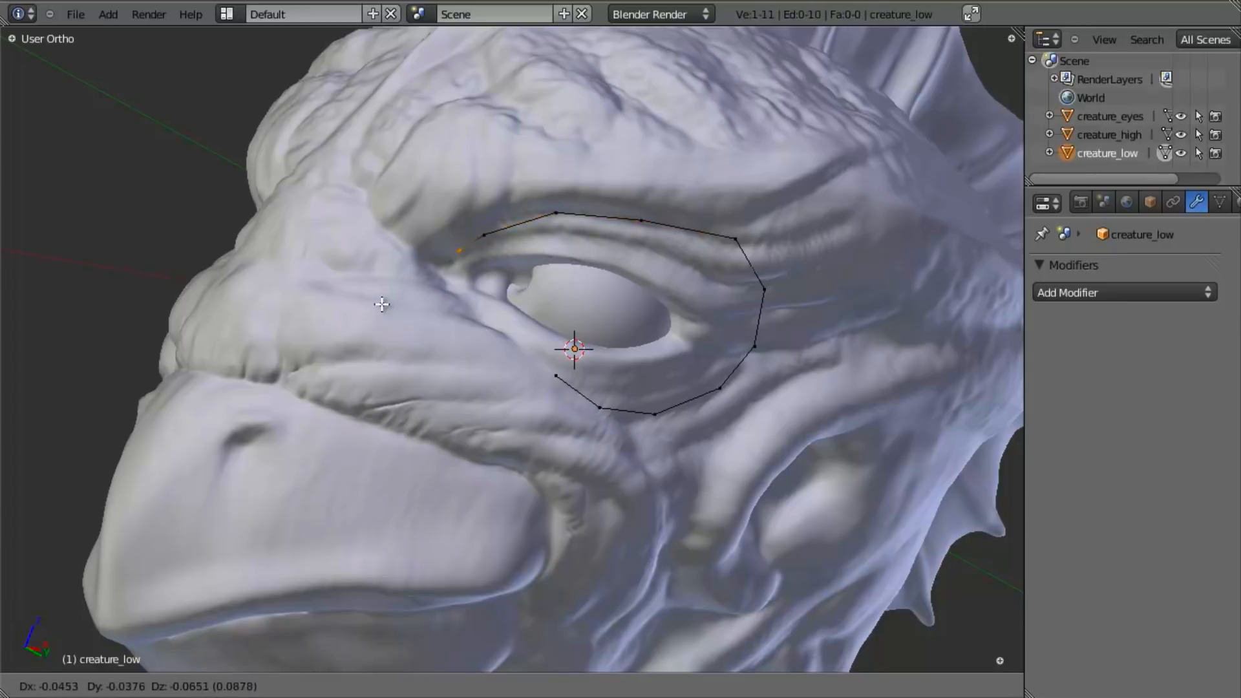
{"action": "left_click", "coordinate": [386, 303]}
{"action": "key", "text": "e"}
{"action": "left_click", "coordinate": [385, 329]}
{"action": "key", "text": "e"}
{"action": "left_click", "coordinate": [426, 365]}
{"action": "key", "text": "g"}
{"action": "left_click", "coordinate": [431, 367]}
- Join the two open ends beneath the eye with an edge to close the loop, and clear the selection
{"action": "right_click", "coordinate": [577, 396], "text": "shift"}
{"action": "key", "text": "f"}
{"action": "middle_click_drag", "start_coordinate": [421, 391], "coordinate": [543, 351]}
{"action": "key", "text": "a"}
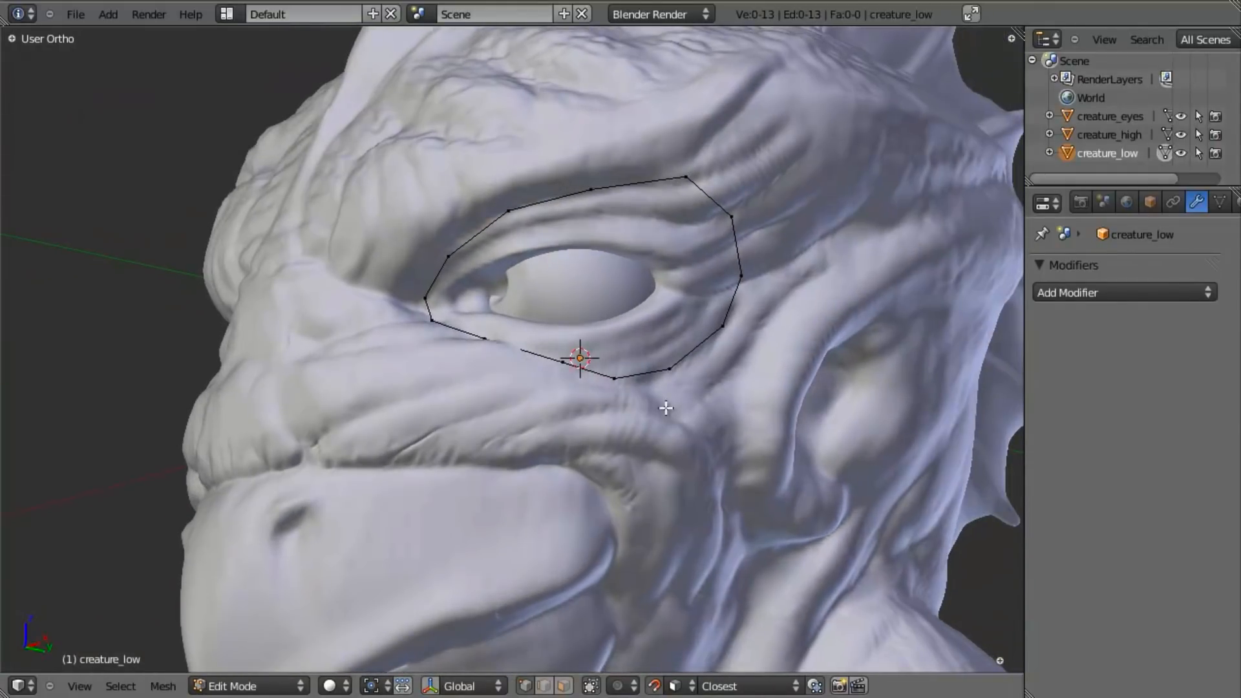
- Extrude the whole eye loop and scale the new ring inward to about 0.86
{"action": "key", "text": "a"}
{"action": "key", "text": "e"}
{"action": "key", "text": "s"}
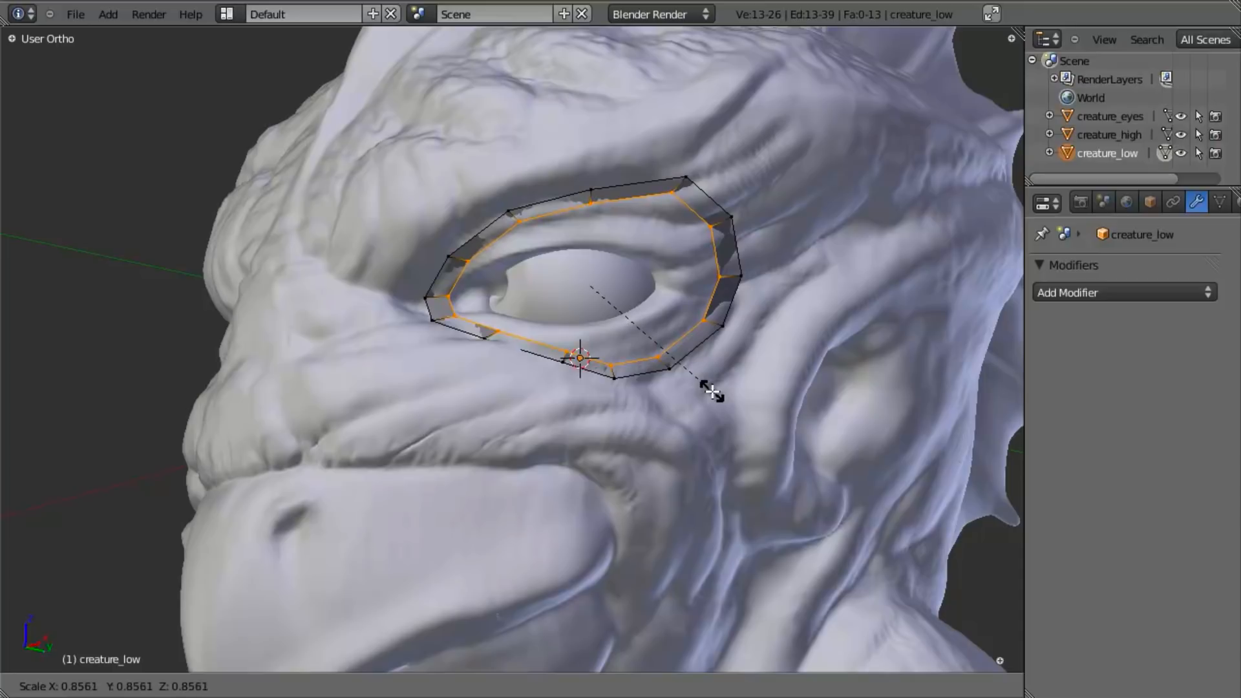
{"action": "left_click", "coordinate": [711, 391]}
- Move the inner-ring vertices below the middle and outer part of the eye up towards the lower eyelid
{"action": "scroll", "coordinate": [740, 294], "scroll_direction": "up", "scroll_amount": 2}
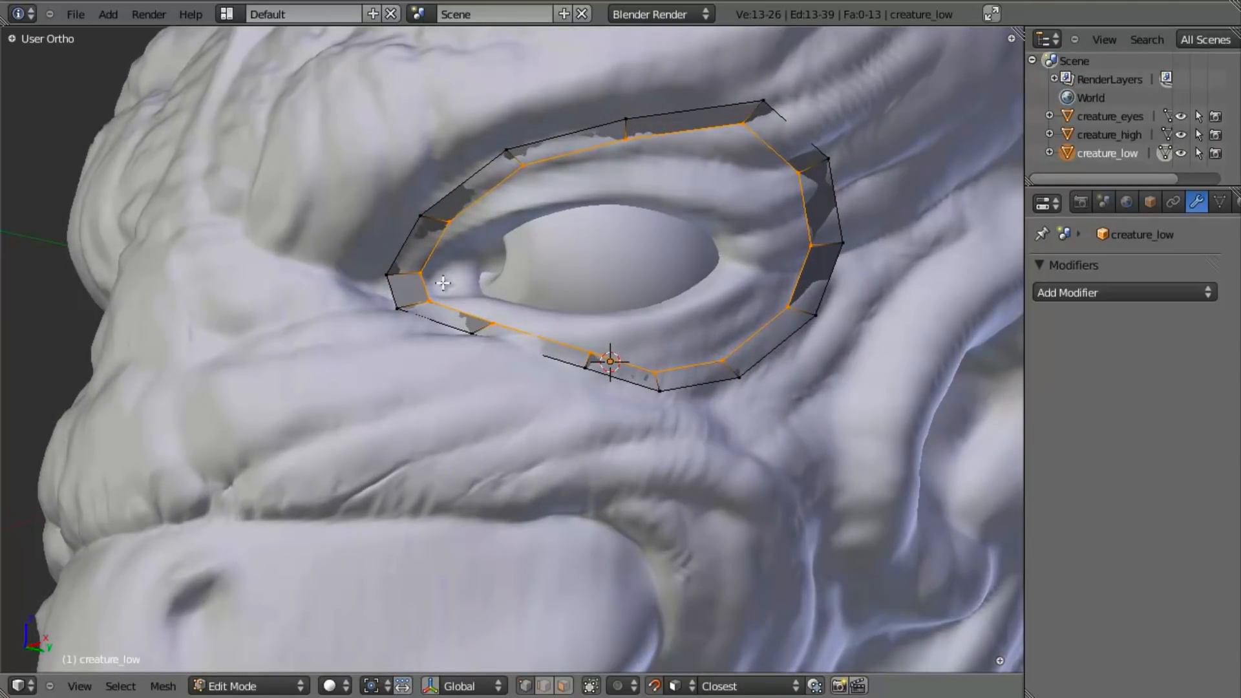
{"action": "right_click", "coordinate": [658, 365]}
{"action": "key", "text": "g"}
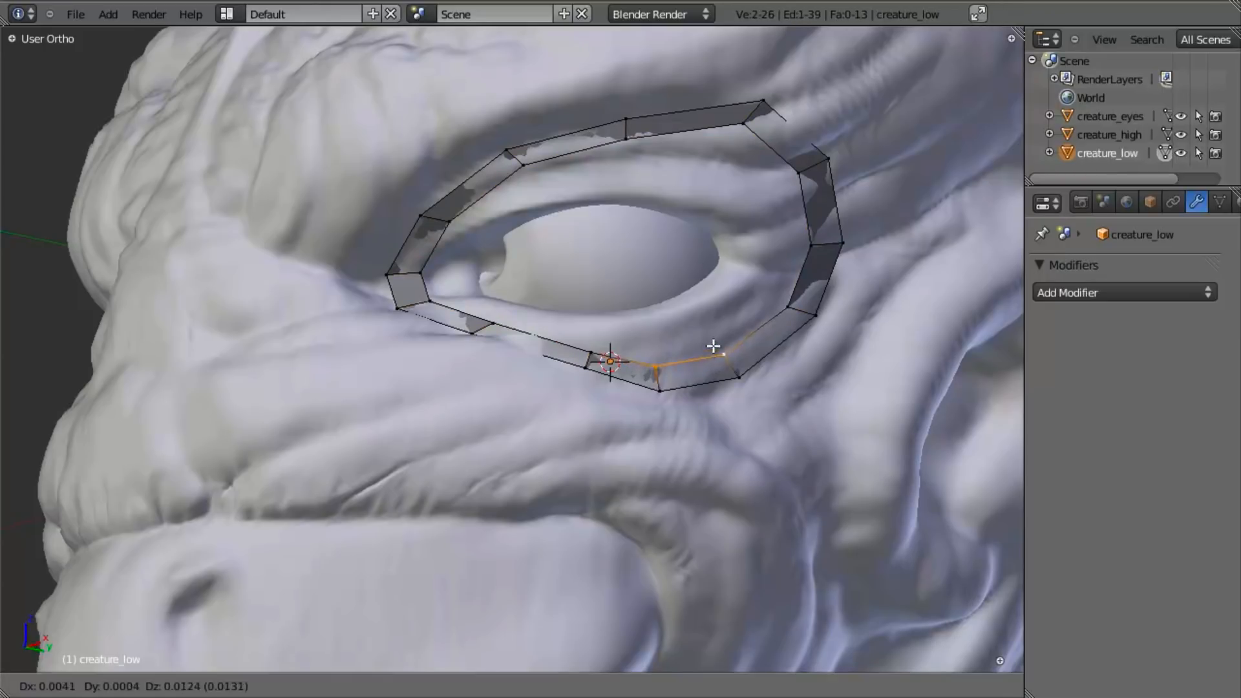
{"action": "left_click", "coordinate": [714, 325]}
{"action": "key", "text": "a"}
{"action": "right_click", "coordinate": [579, 346]}
{"action": "key", "text": "g"}
{"action": "left_click", "coordinate": [573, 327]}
- Adjust the inner-ring vertex on the lower eyelid near the inner eye corner to sit closer to the lid
{"action": "right_click", "coordinate": [491, 320]}
{"action": "key", "text": "g"}
{"action": "left_click", "coordinate": [486, 310]}
{"action": "key", "text": "a"}
{"action": "right_click", "coordinate": [501, 329]}
{"action": "key", "text": "g"}
{"action": "left_click", "coordinate": [485, 323]}
- Move the two inner-ring vertices above the inner eye corner down towards the upper eyelid edge
{"action": "key", "text": "a"}
{"action": "right_click", "coordinate": [451, 223]}
{"action": "key", "text": "g"}
{"action": "left_click", "coordinate": [455, 235]}
{"action": "key", "text": "a"}
{"action": "right_click", "coordinate": [532, 166]}
{"action": "key", "text": "g"}
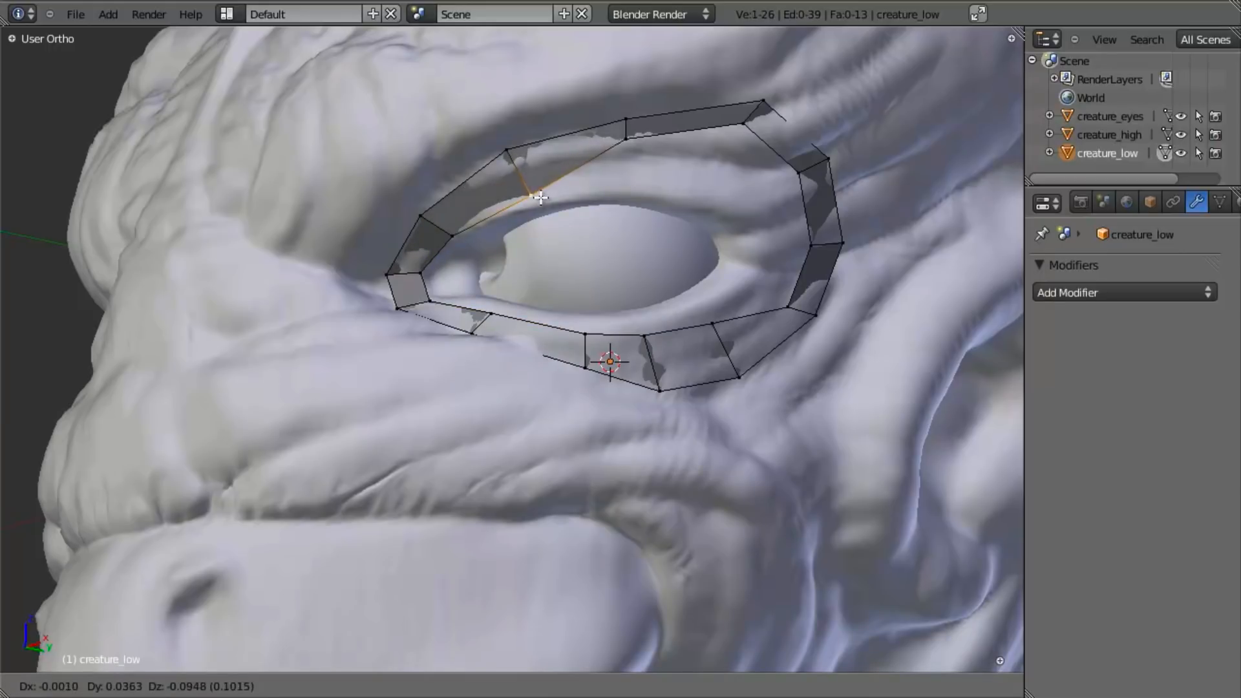
{"action": "left_click", "coordinate": [533, 199]}
- Move the inner-ring vertices above the middle and outer part of the eye down to the upper eyelid edge
{"action": "key", "text": "a"}
{"action": "right_click", "coordinate": [625, 137]}
{"action": "key", "text": "g"}
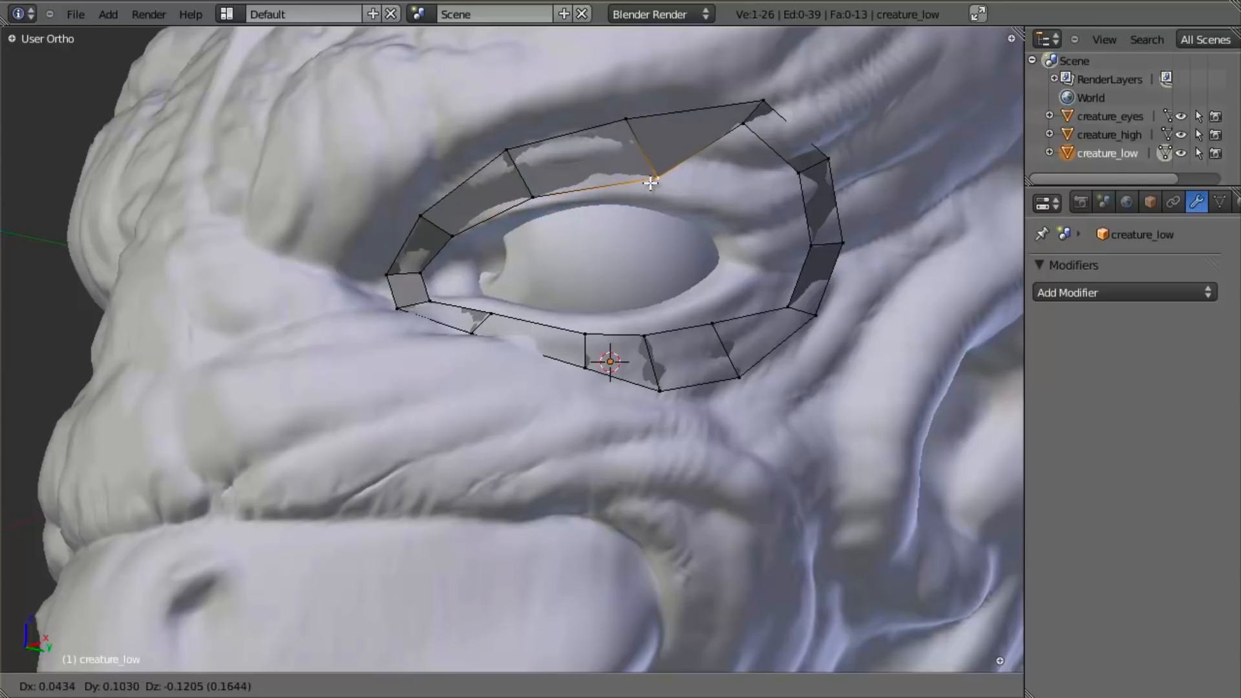
{"action": "left_click", "coordinate": [630, 188]}
{"action": "key", "text": "a"}
{"action": "right_click", "coordinate": [742, 126]}
{"action": "key", "text": "g"}
{"action": "left_click", "coordinate": [723, 202]}
- Move the two inner-ring vertices at the outer eye corner inward to the edge of the eyelids
{"action": "key", "text": "a"}
{"action": "right_click", "coordinate": [799, 173]}
{"action": "key", "text": "g"}
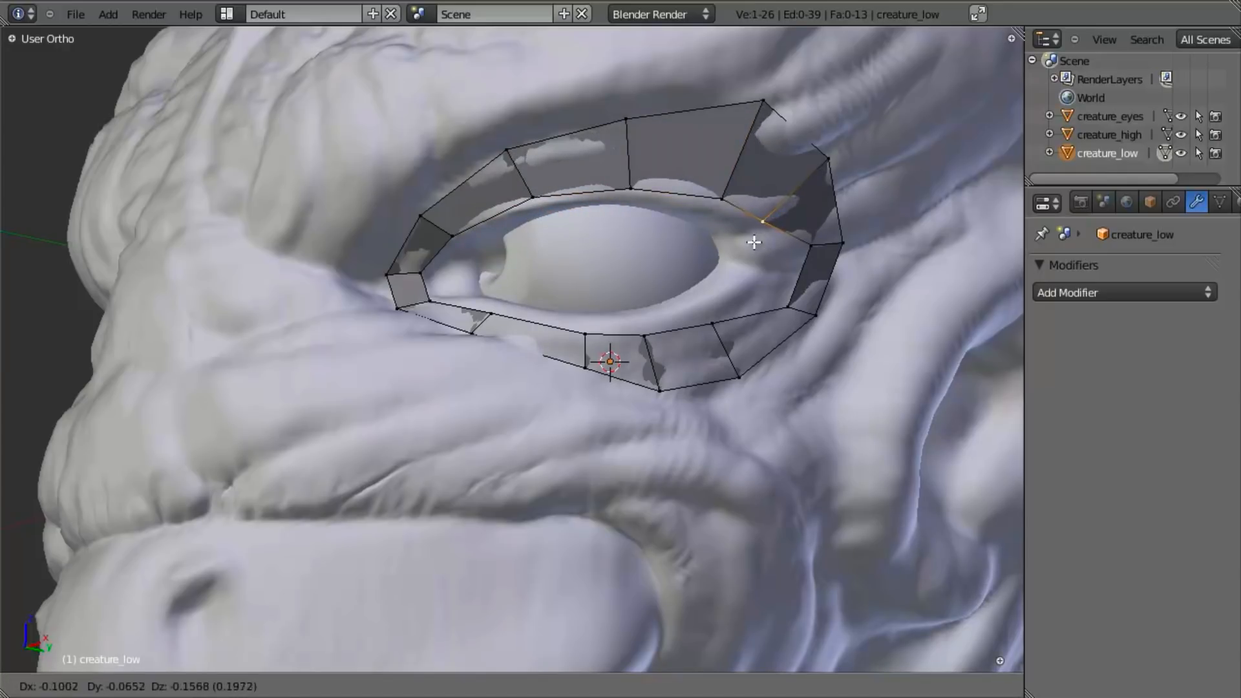
{"action": "left_click", "coordinate": [763, 242]}
{"action": "middle_click_drag", "start_coordinate": [769, 241], "coordinate": [815, 229]}
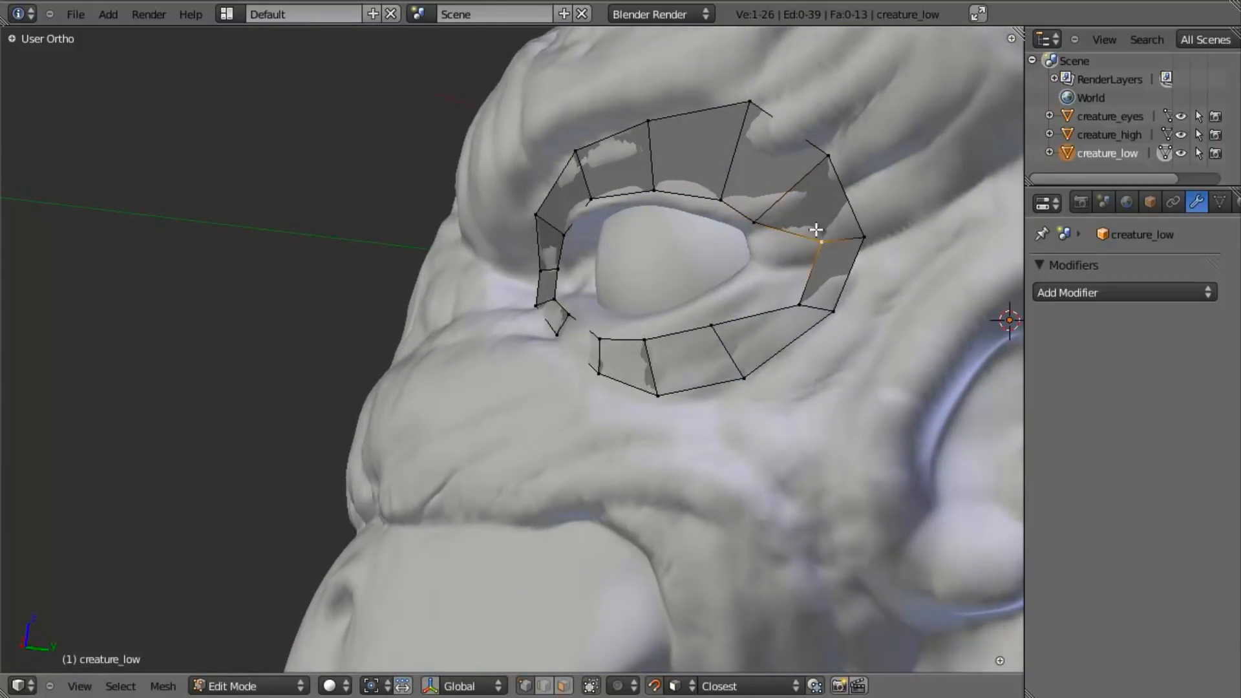
{"action": "key", "text": "g"}
{"action": "left_click", "coordinate": [756, 250]}
- Move the two inner-ring vertices below the outer part of the eye up to the lower eyelid edge
{"action": "key", "text": "a"}
{"action": "right_click", "coordinate": [760, 311]}
{"action": "key", "text": "g"}
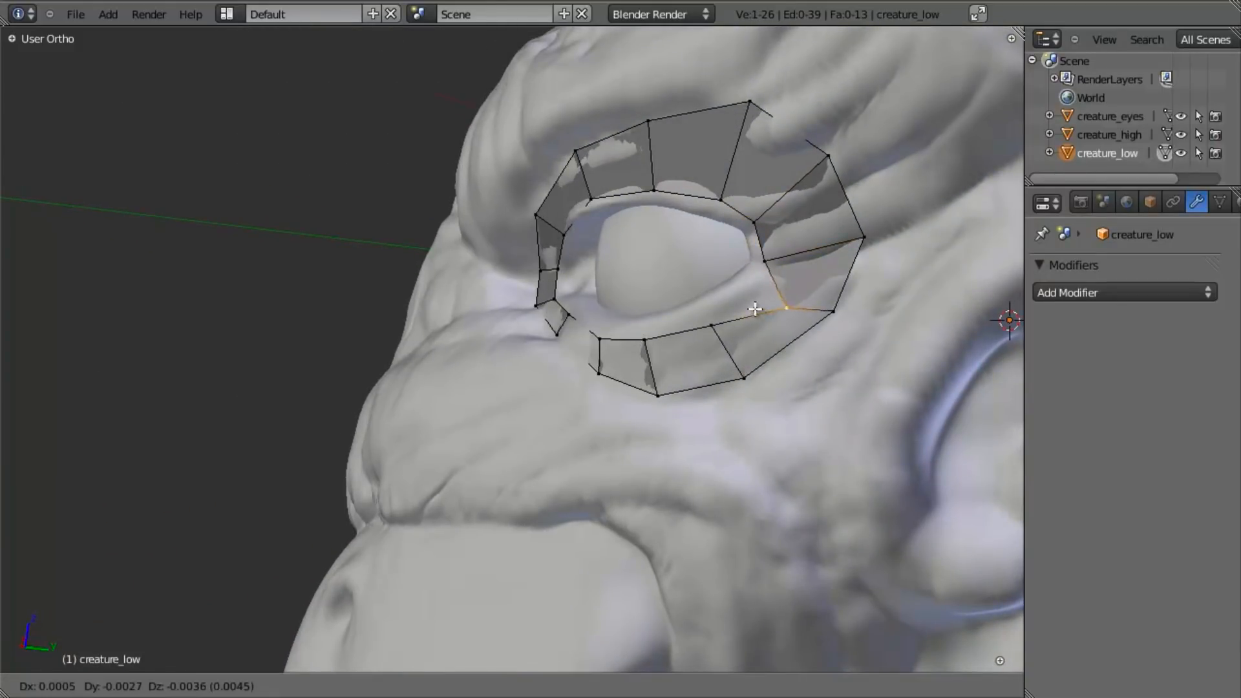
{"action": "left_click", "coordinate": [739, 285]}
{"action": "right_click", "coordinate": [713, 327]}
{"action": "key", "text": "g"}
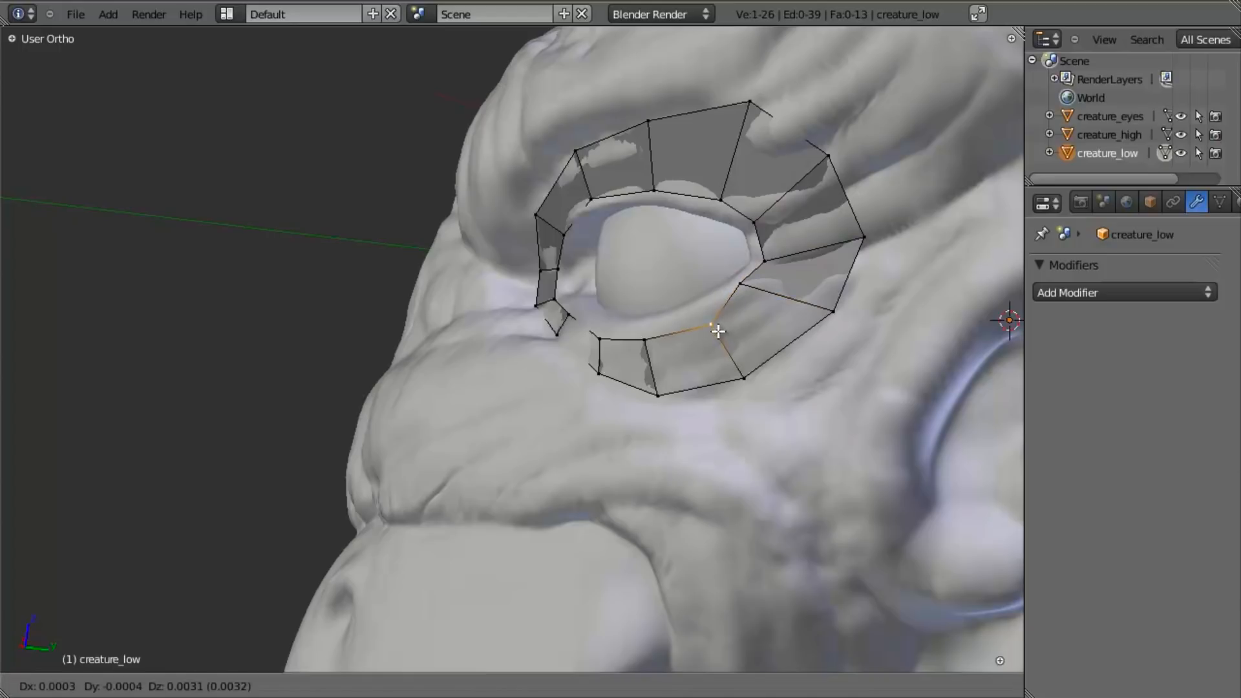
{"action": "left_click", "coordinate": [709, 317]}
{"action": "right_click", "coordinate": [648, 345]}
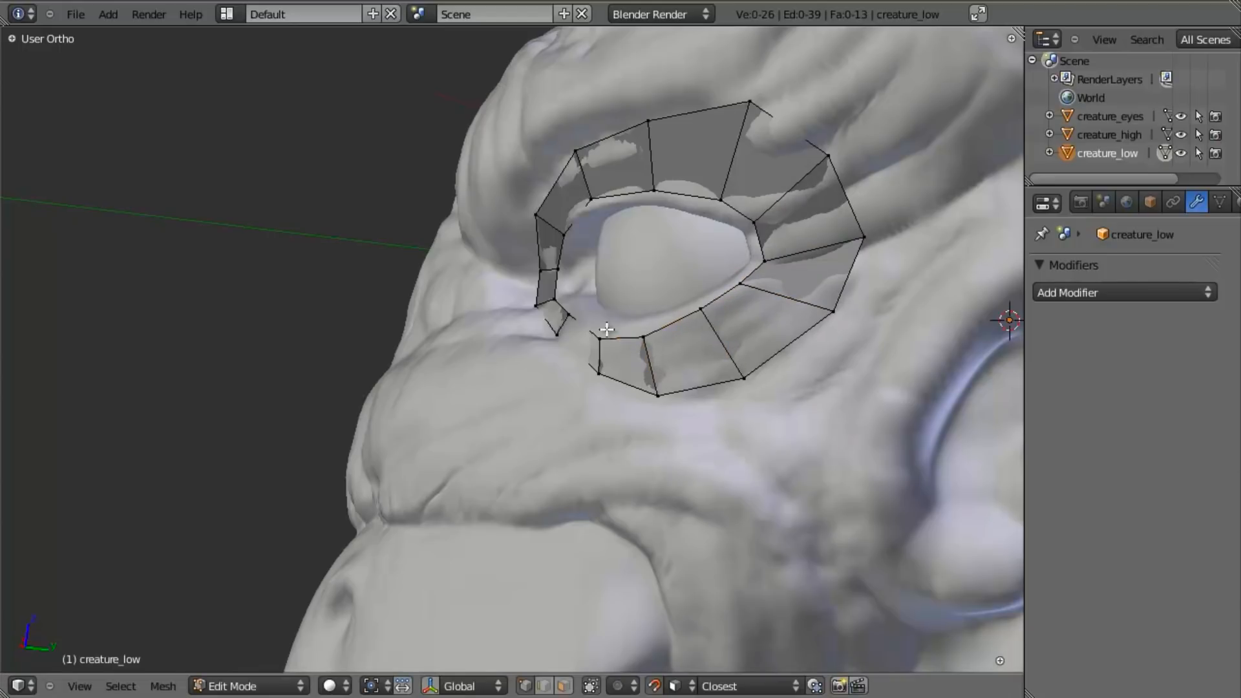
- Leave mesh editing and examine the eye loop on the whole head in wireframe and solid shading, ending in front view
{"action": "scroll", "coordinate": [483, 435], "scroll_direction": "down", "scroll_amount": 5}
{"action": "key", "text": "Tab"}
{"action": "key", "text": "z"}
{"action": "scroll", "coordinate": [652, 362], "scroll_direction": "down", "scroll_amount": 5}
{"action": "key", "text": "g"}
{"action": "right_click", "coordinate": [742, 367]}
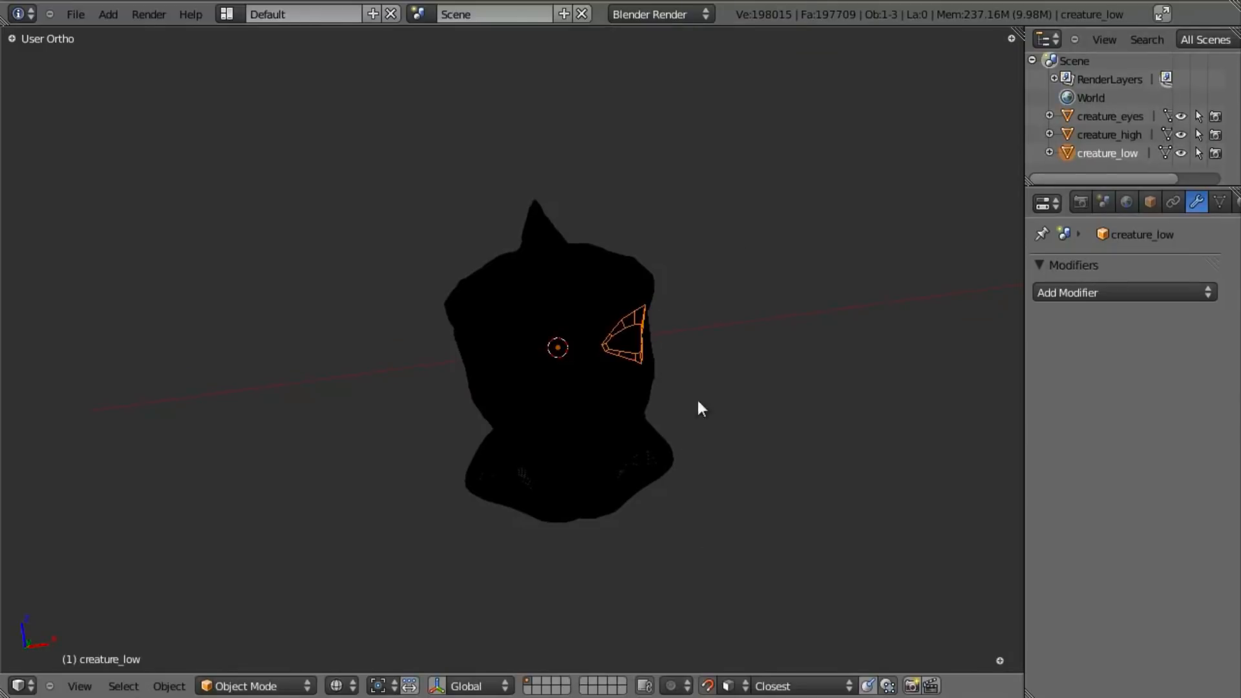
{"action": "key", "text": "z"}
{"action": "scroll", "coordinate": [717, 298], "scroll_direction": "up", "scroll_amount": 5}
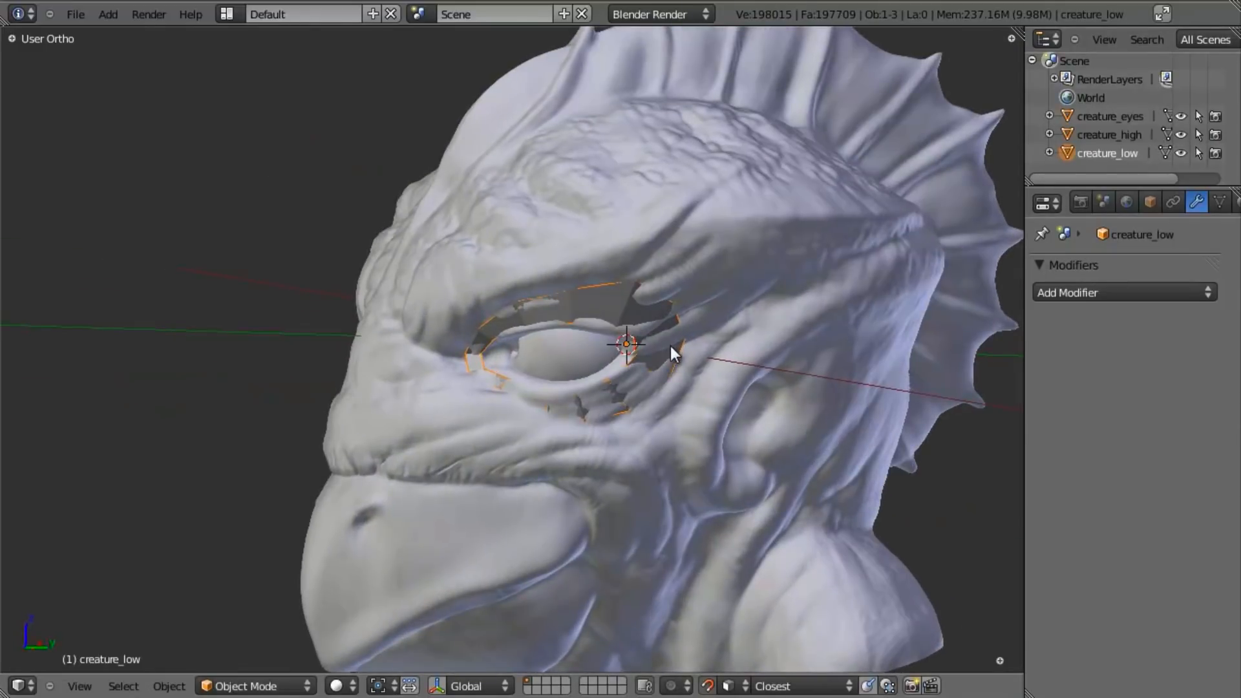
{"action": "key", "text": "KP_1"}
{"action": "middle_click_drag", "start_coordinate": [621, 393], "coordinate": [661, 367], "text": "shift"}
{"action": "key", "text": "z"}
{"action": "key", "text": "z"}
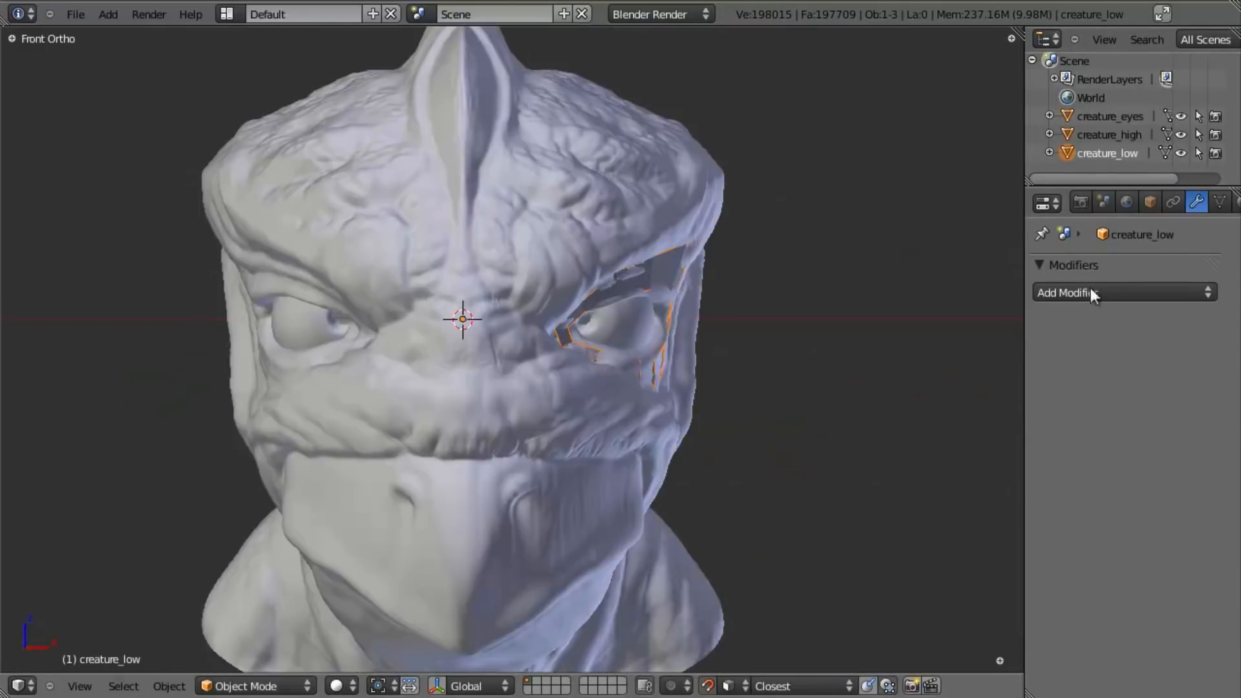
- Add a Mirror modifier on the X axis to creature_low with Clipping enabled and its edit-cage display turned on
{"action": "left_click", "coordinate": [1192, 292]}
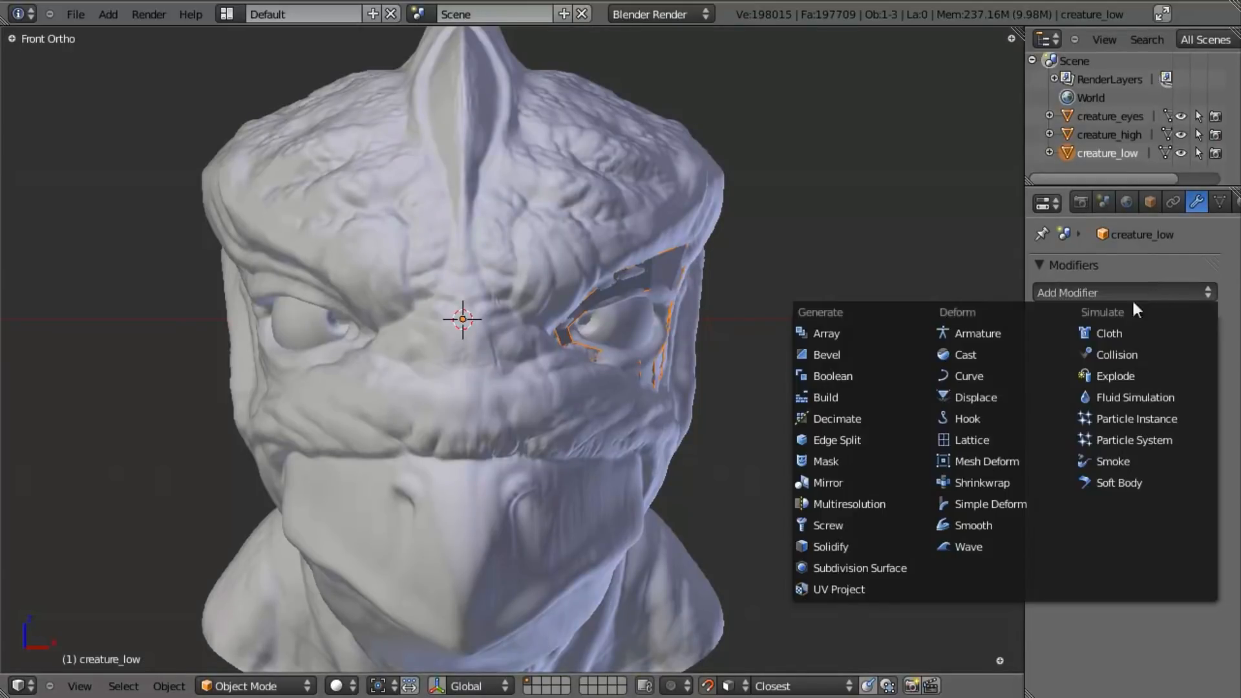
{"action": "left_click", "coordinate": [890, 483]}
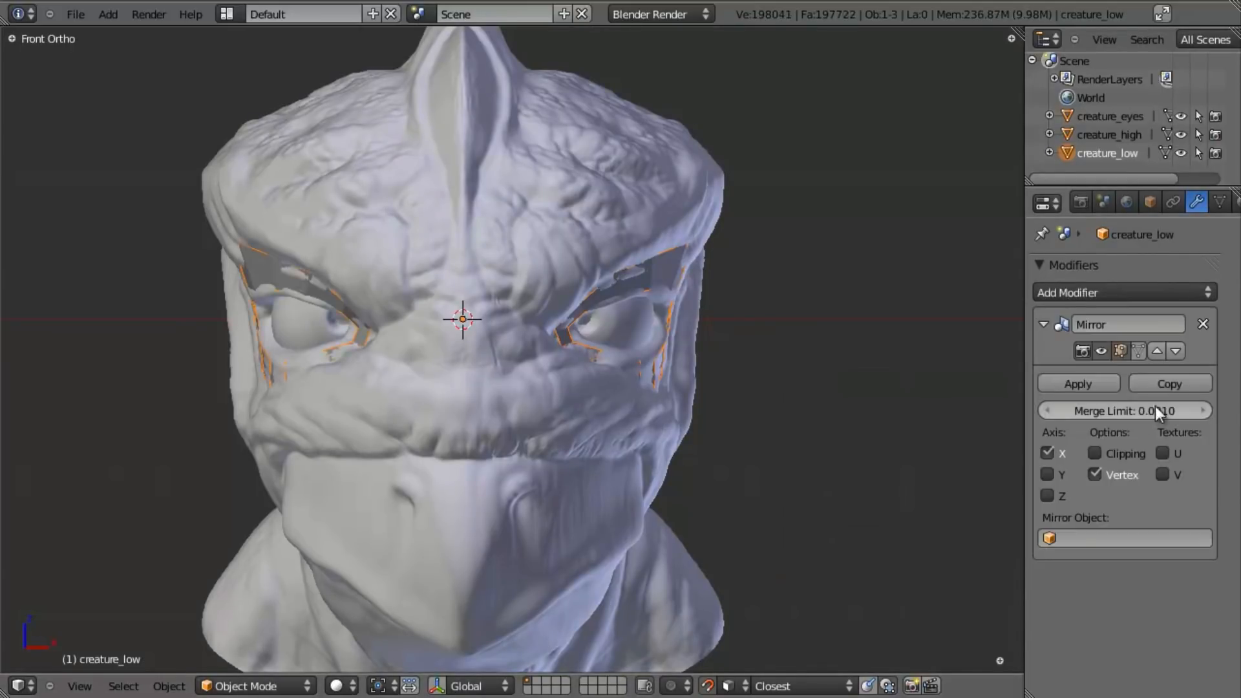
{"action": "left_click", "coordinate": [1094, 453]}
{"action": "scroll", "coordinate": [848, 422], "scroll_direction": "up", "scroll_amount": 1}
{"action": "key", "text": "z"}
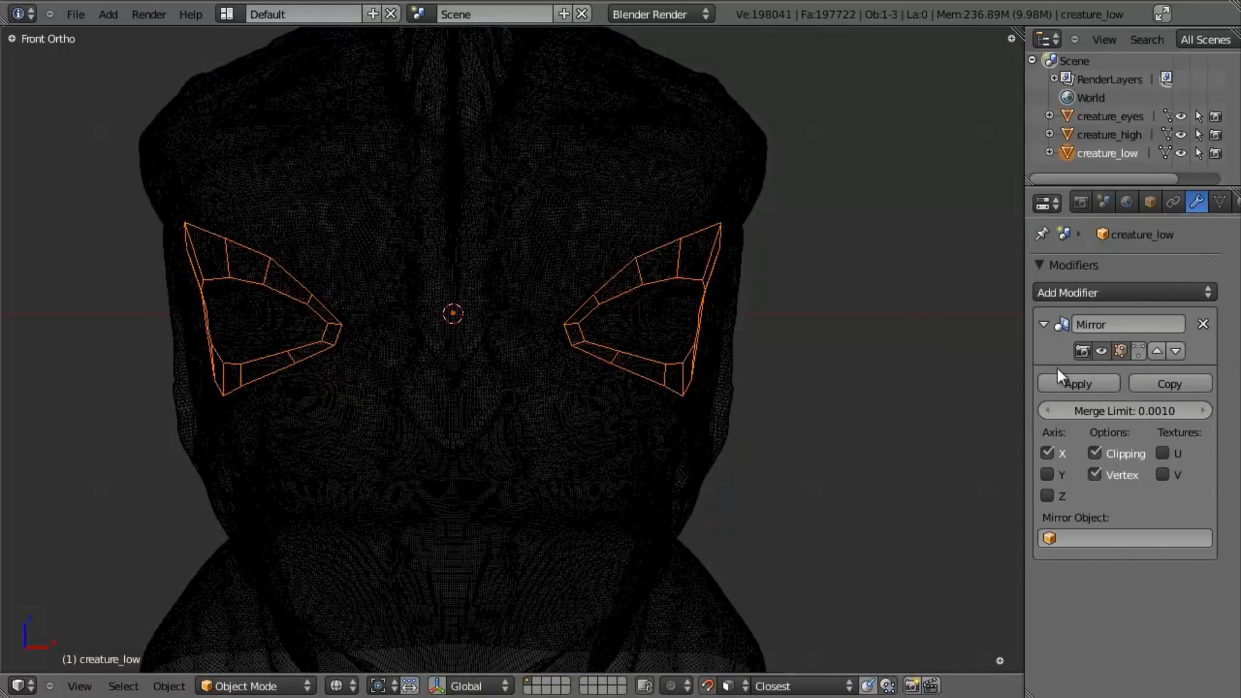
{"action": "left_click", "coordinate": [1142, 354]}
- Return to editing the creature_low mesh in solid shading and save over the existing retopo blend file
{"action": "key", "text": "Tab"}
{"action": "key", "text": "z"}
{"action": "mouse_move", "coordinate": [540, 359]}
{"action": "middle_mouse_down"}
{"action": "mouse_move", "coordinate": [523, 293]}
{"action": "mouse_move", "coordinate": [427, 347]}
{"action": "mouse_move", "coordinate": [609, 324]}
{"action": "mouse_move", "coordinate": [543, 397]}
{"action": "mouse_move", "coordinate": [659, 327]}
{"action": "mouse_move", "coordinate": [550, 273]}
{"action": "middle_mouse_up"}
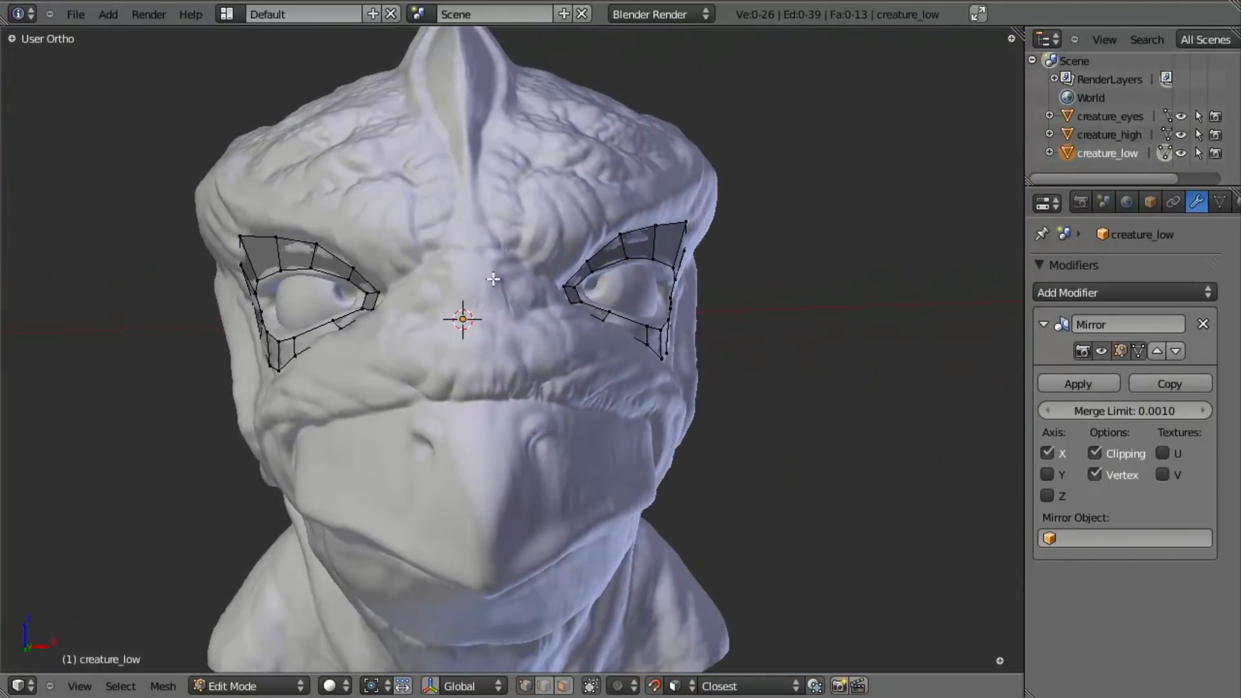
{"action": "scroll", "coordinate": [550, 273], "scroll_direction": "up", "scroll_amount": 3}
{"action": "middle_click_drag", "start_coordinate": [743, 338], "coordinate": [704, 355]}
{"action": "key", "text": "ctrl+s"}
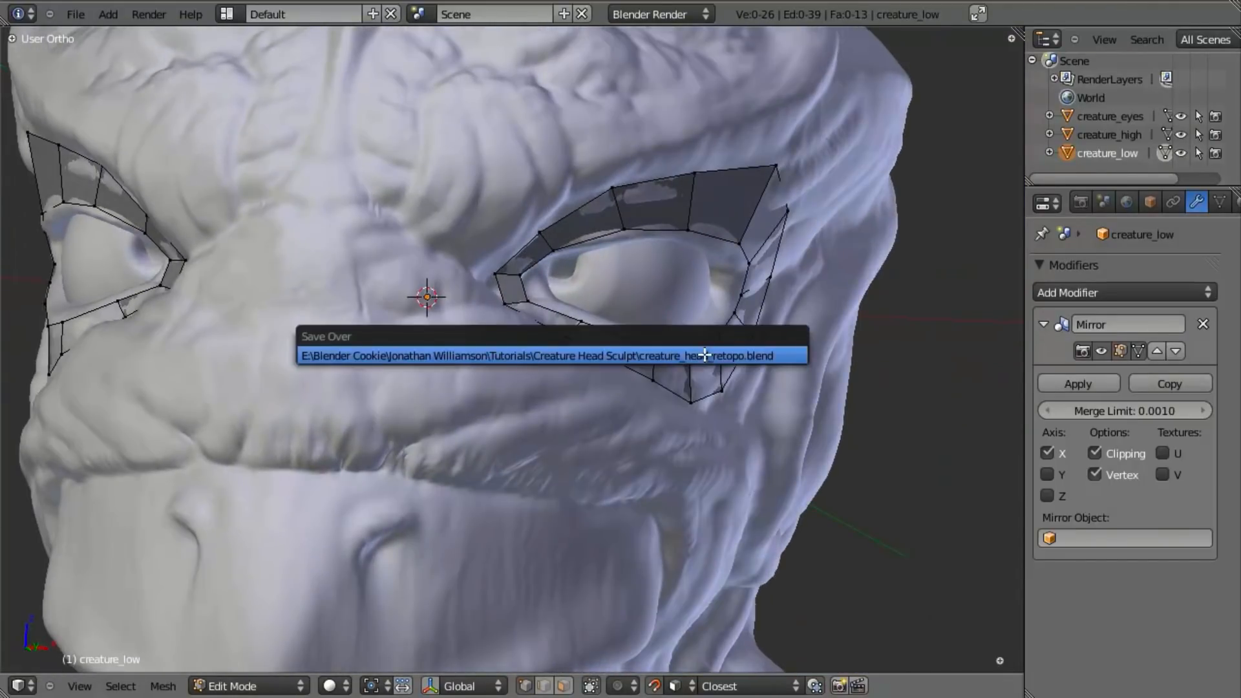
{"action": "left_click", "coordinate": [705, 355]}
- Select creature_high in Object Mode and lower its Multires preview level to 4
{"action": "scroll", "coordinate": [800, 371], "scroll_direction": "down", "scroll_amount": 3}
{"action": "middle_click_drag", "start_coordinate": [801, 371], "coordinate": [723, 371]}
{"action": "scroll", "coordinate": [723, 371], "scroll_direction": "up", "scroll_amount": 3}
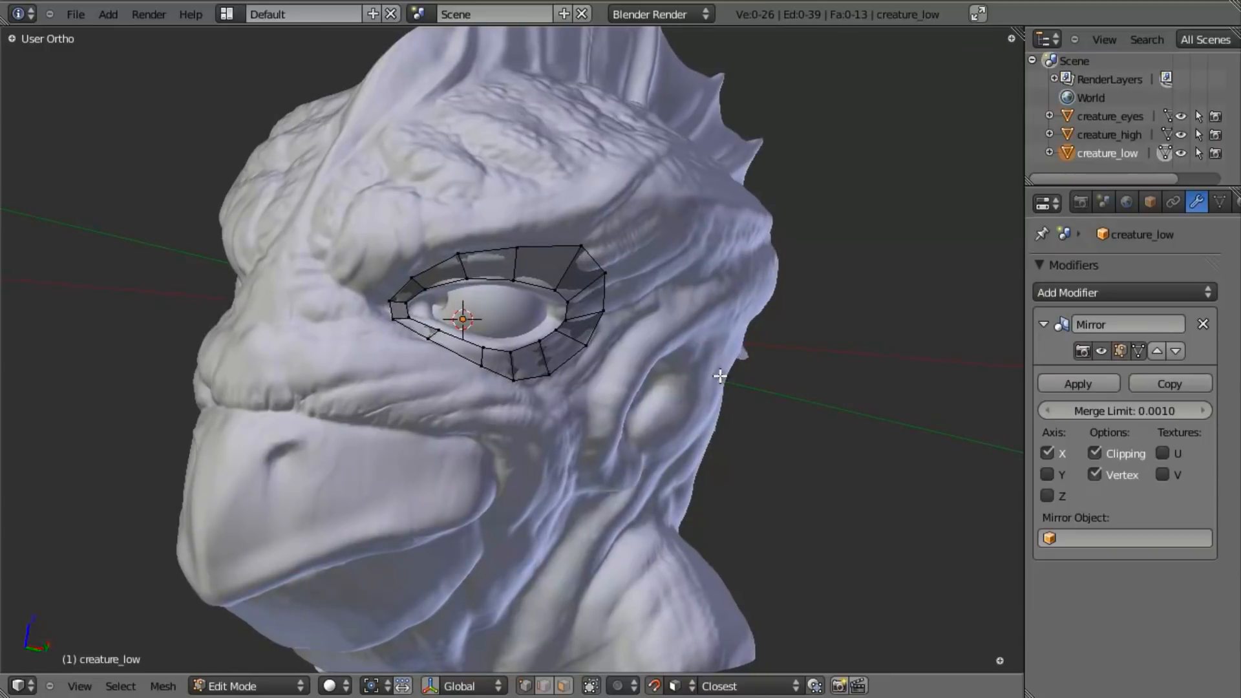
{"action": "key", "text": "Tab"}
{"action": "right_click", "coordinate": [463, 161]}
{"action": "key", "text": "z"}
{"action": "key", "text": "z"}
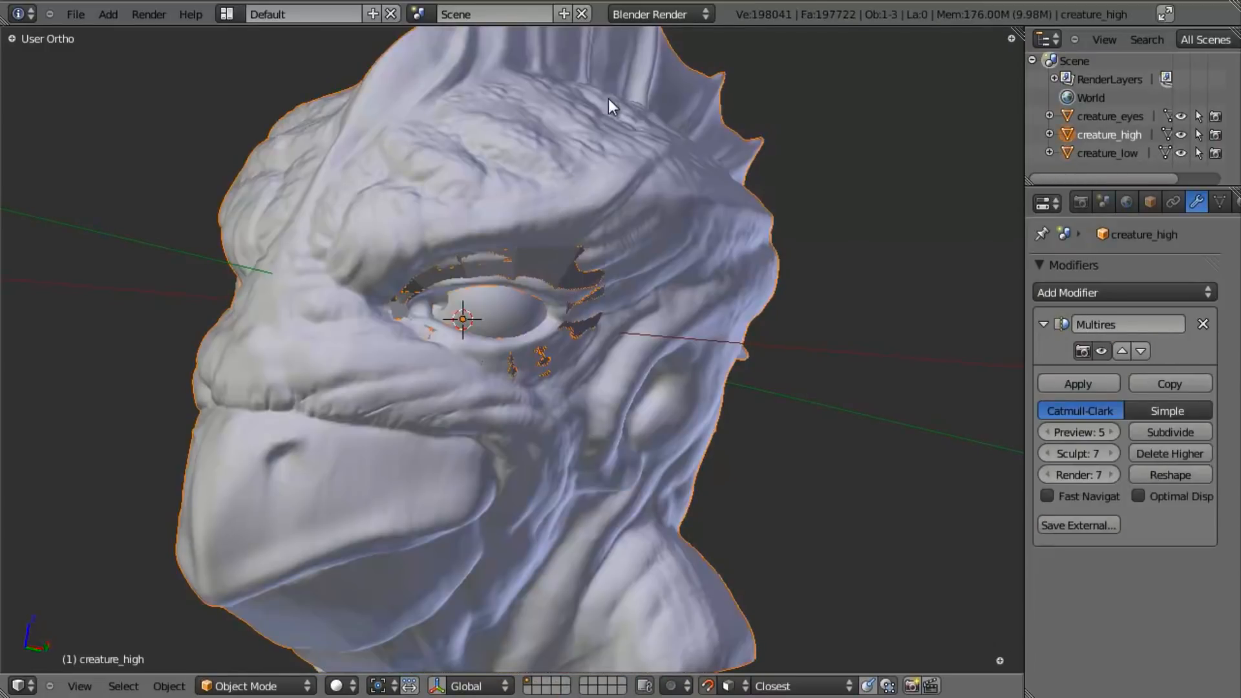
{"action": "left_click", "coordinate": [1042, 432]}
{"action": "scroll", "coordinate": [509, 362], "scroll_direction": "down", "scroll_amount": 3}
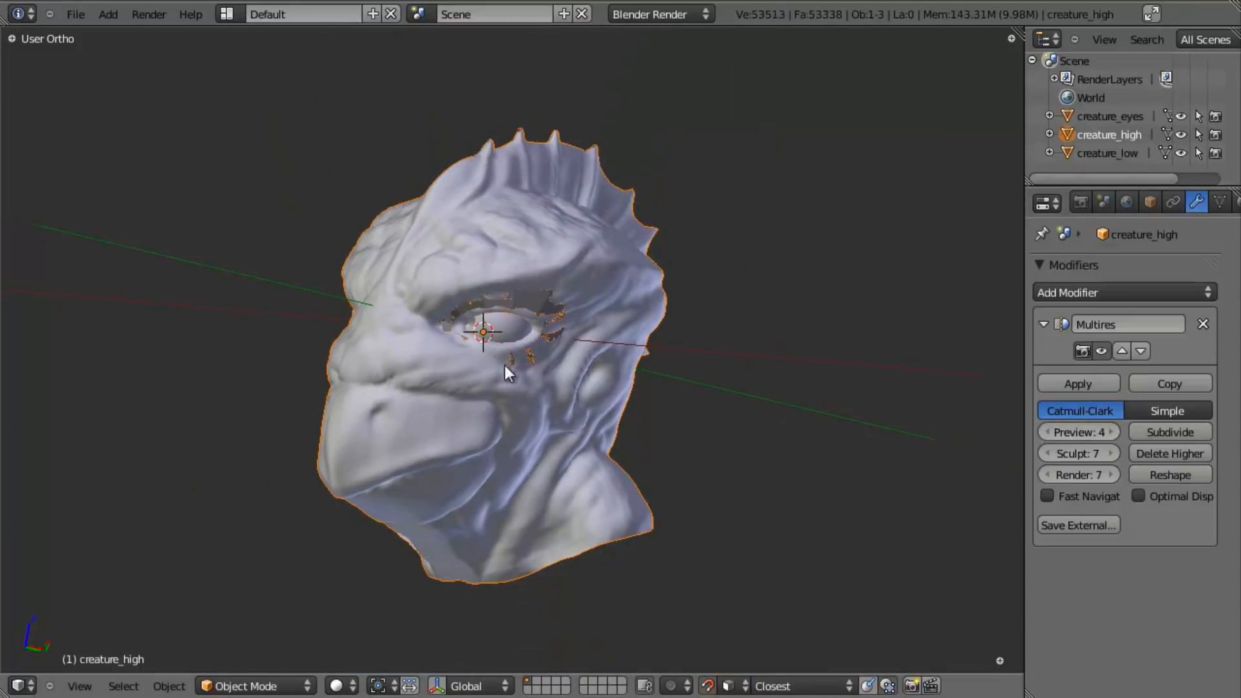
- Select creature_low again and return to editing its mesh over the solid-shaded sculpt
{"action": "scroll", "coordinate": [508, 394], "scroll_direction": "up", "scroll_amount": 4}
{"action": "middle_click_drag", "start_coordinate": [508, 394], "coordinate": [517, 192]}
{"action": "key", "text": "z"}
{"action": "right_click", "coordinate": [395, 287]}
{"action": "key", "text": "z"}
{"action": "key", "text": "Tab"}
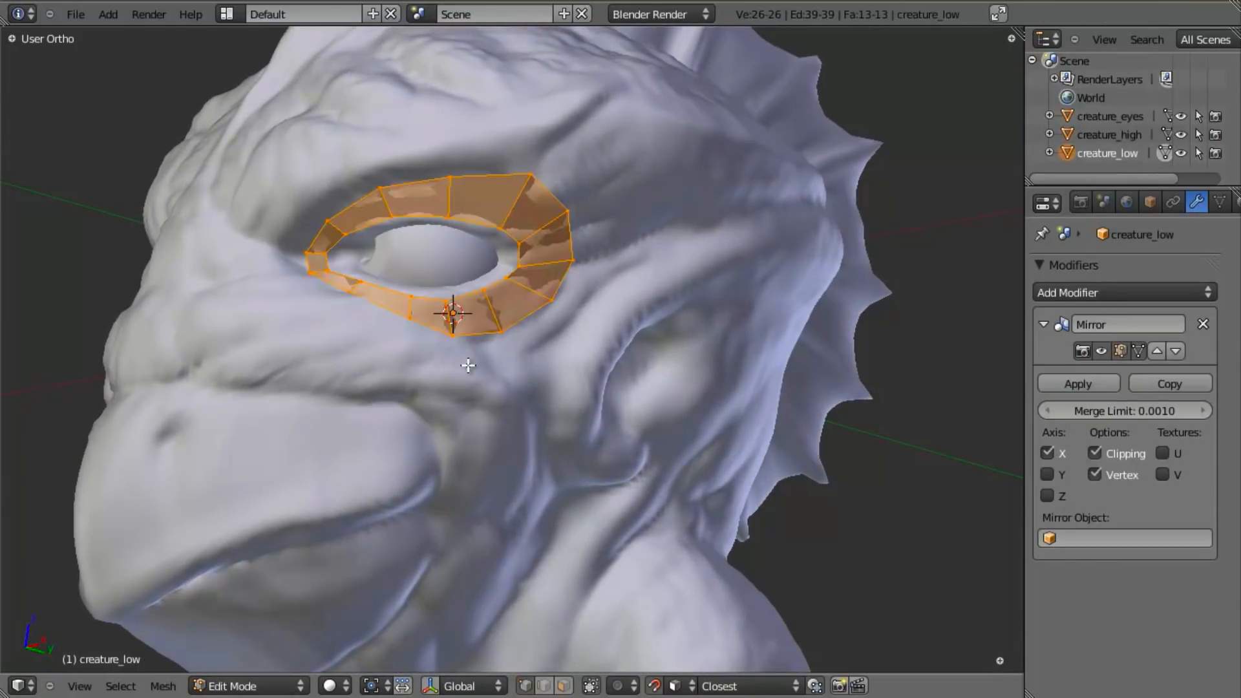
- Edge-slide the cross edge below the eye's middle along the lower eyelid towards the inner eye corner, and deselect it
{"action": "scroll", "coordinate": [468, 365], "scroll_direction": "down", "scroll_amount": 3}
{"action": "middle_click_drag", "start_coordinate": [468, 365], "coordinate": [518, 341]}
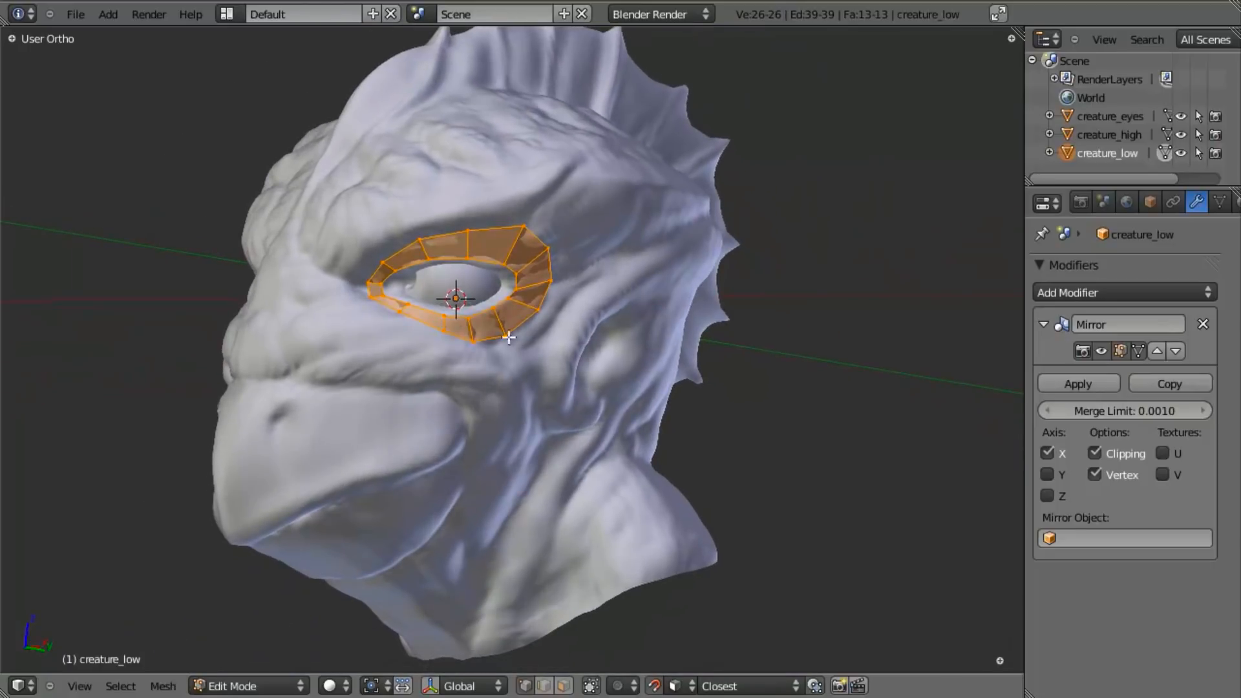
{"action": "middle_click_drag", "start_coordinate": [576, 372], "coordinate": [526, 397]}
{"action": "middle_click_drag", "start_coordinate": [757, 330], "coordinate": [715, 194]}
{"action": "middle_click_drag", "start_coordinate": [471, 376], "coordinate": [682, 221]}
{"action": "scroll", "coordinate": [684, 343], "scroll_direction": "up", "scroll_amount": 2}
{"action": "middle_click_drag", "start_coordinate": [684, 343], "coordinate": [534, 355]}
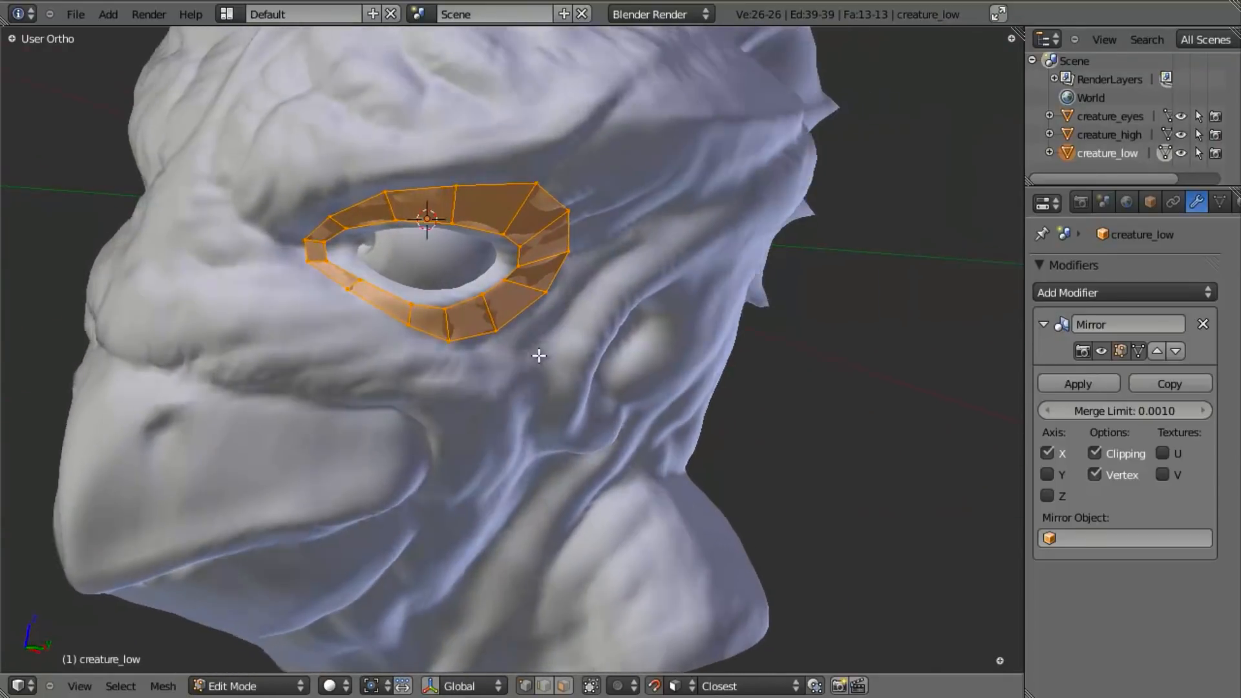
{"action": "scroll", "coordinate": [400, 288], "scroll_direction": "up", "scroll_amount": 2}
{"action": "key", "text": "a"}
{"action": "key", "text": "ctrl+e"}
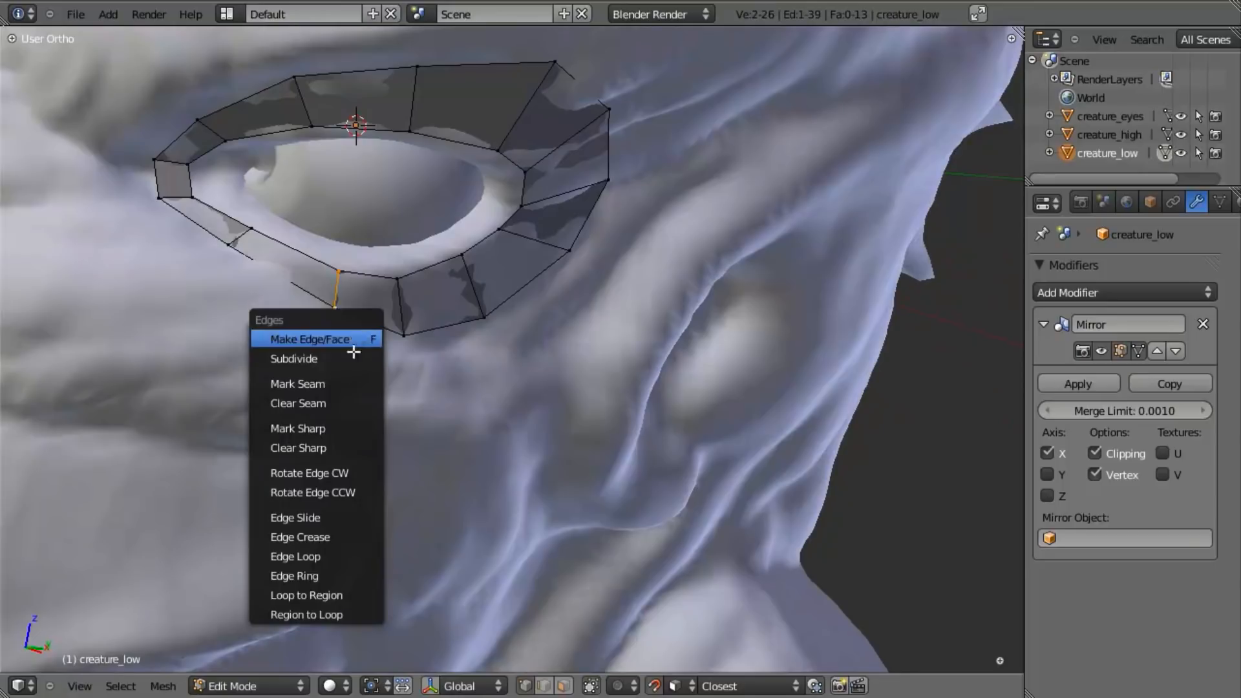
{"action": "left_click", "coordinate": [344, 521]}
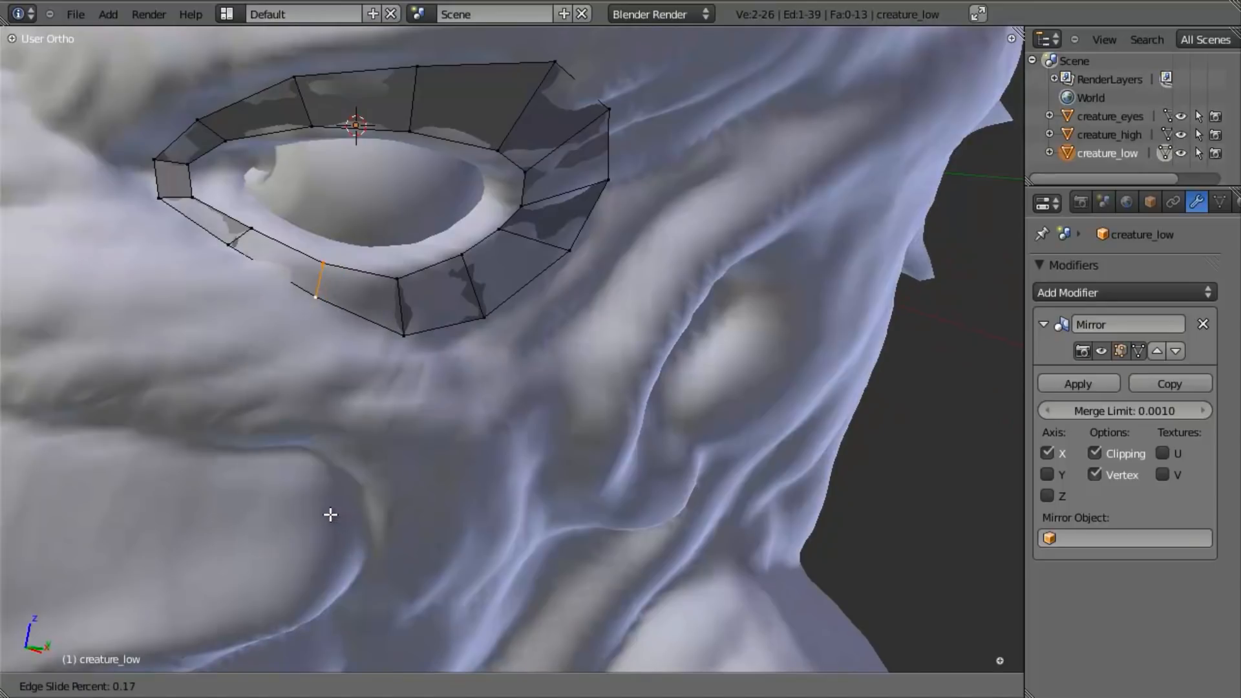
{"action": "left_click", "coordinate": [319, 508]}
{"action": "key", "text": "a"}
- Extrude the loop's outer edge at the inner eye corner towards the nose bridge and rotate the new edge
{"action": "scroll", "coordinate": [349, 343], "scroll_direction": "down", "scroll_amount": 5}
{"action": "middle_click_drag", "start_coordinate": [349, 343], "coordinate": [396, 313]}
{"action": "scroll", "coordinate": [396, 313], "scroll_direction": "up", "scroll_amount": 5}
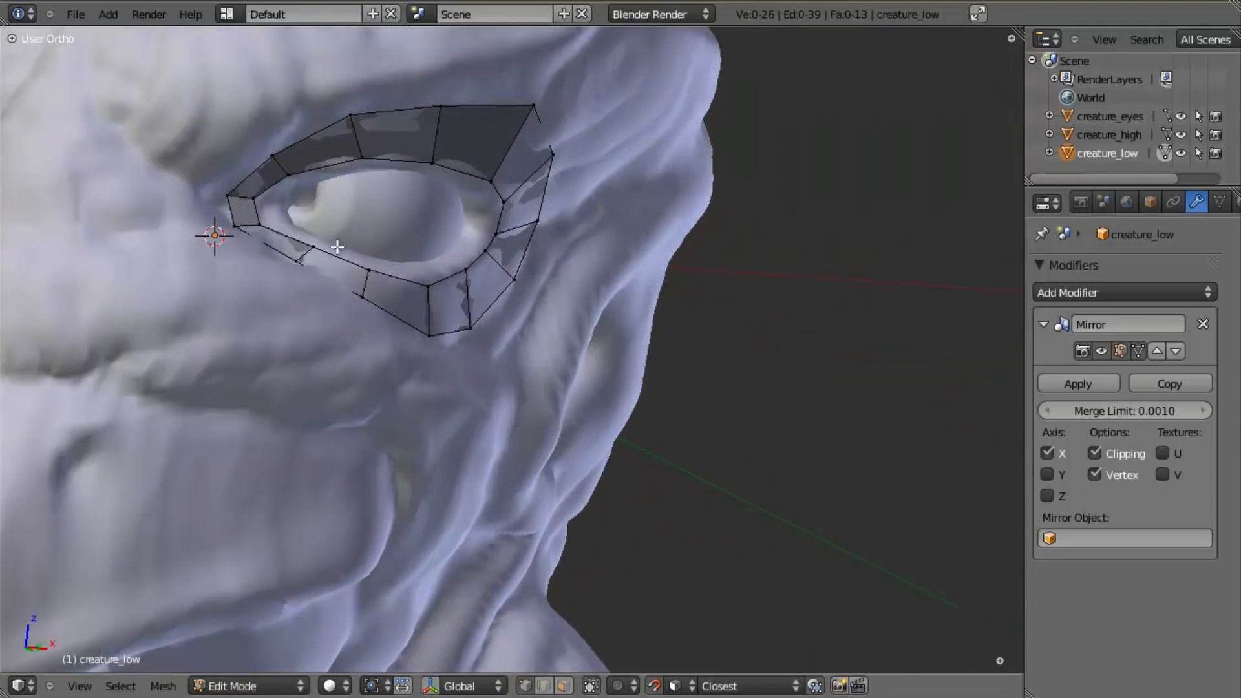
{"action": "middle_click_drag", "start_coordinate": [439, 409], "coordinate": [476, 421]}
{"action": "key", "text": "e"}
{"action": "left_click", "coordinate": [502, 450]}
{"action": "key", "text": "r"}
{"action": "left_click", "coordinate": [476, 455]}
- Extrude the strip's end edge further towards the nose bridge and scale the new edge taller
{"action": "middle_click_drag", "start_coordinate": [540, 459], "coordinate": [452, 449]}
{"action": "middle_click_drag", "start_coordinate": [604, 443], "coordinate": [500, 385]}
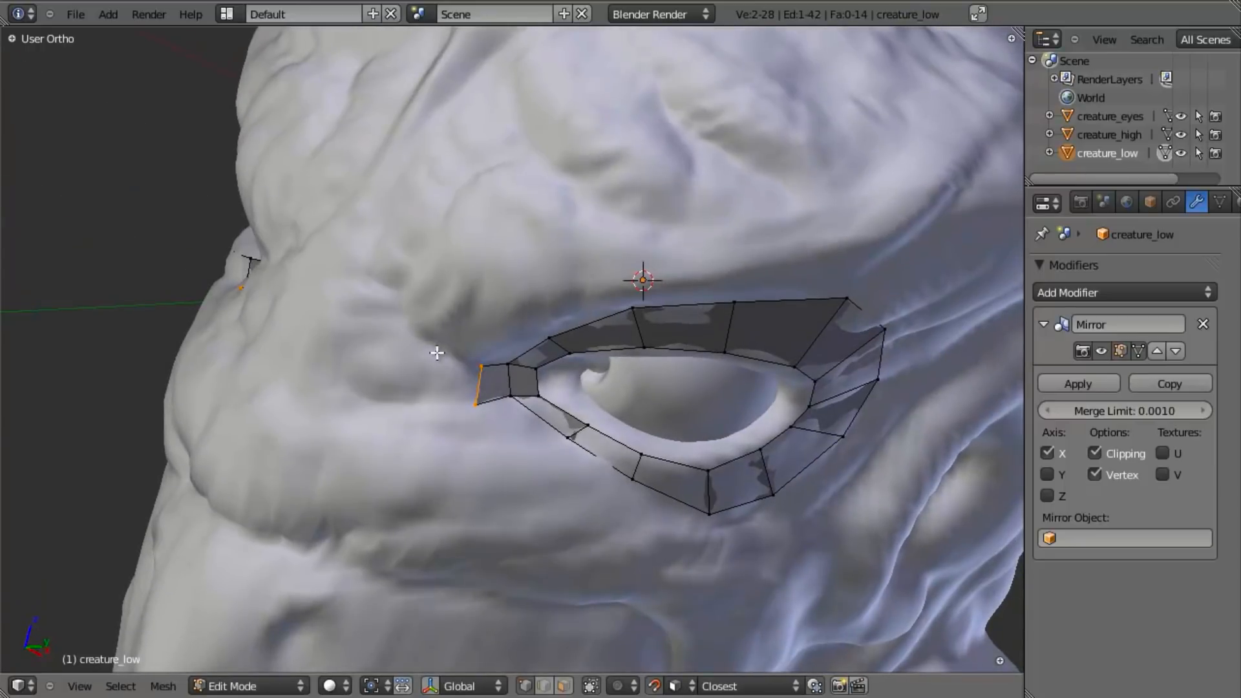
{"action": "middle_click_drag", "start_coordinate": [397, 428], "coordinate": [521, 435]}
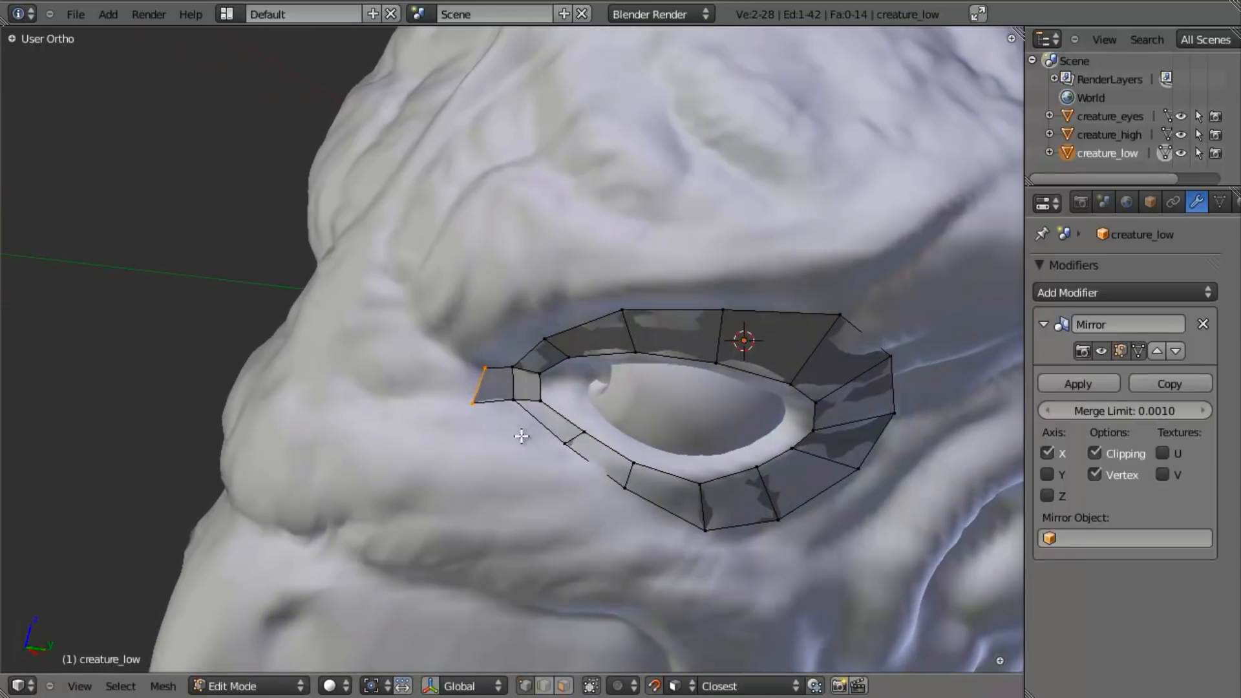
{"action": "key", "text": "e"}
{"action": "left_click", "coordinate": [454, 428]}
{"action": "key", "text": "s"}
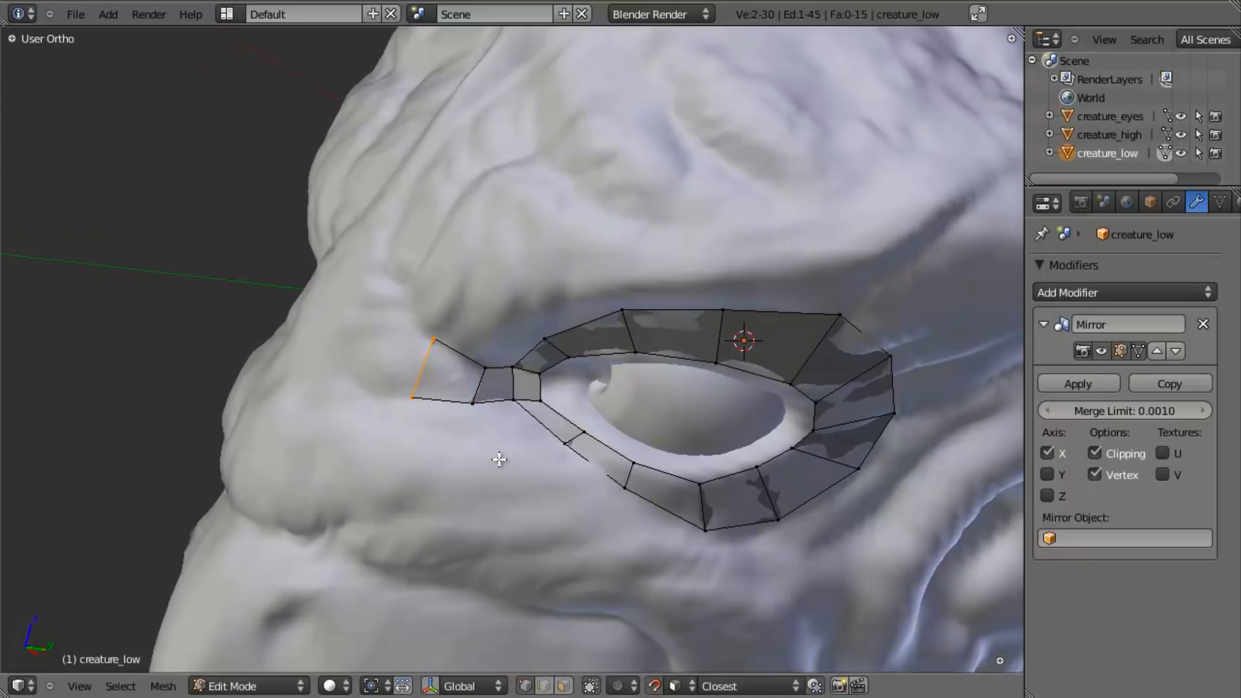
{"action": "left_click", "coordinate": [498, 458]}
- Extrude the strip's end edge twice more across the nose bridge until it meets its mirrored half at the centreline
{"action": "key", "text": "e"}
{"action": "left_click", "coordinate": [480, 489]}
{"action": "middle_click_drag", "start_coordinate": [480, 489], "coordinate": [361, 421]}
{"action": "key", "text": "e"}
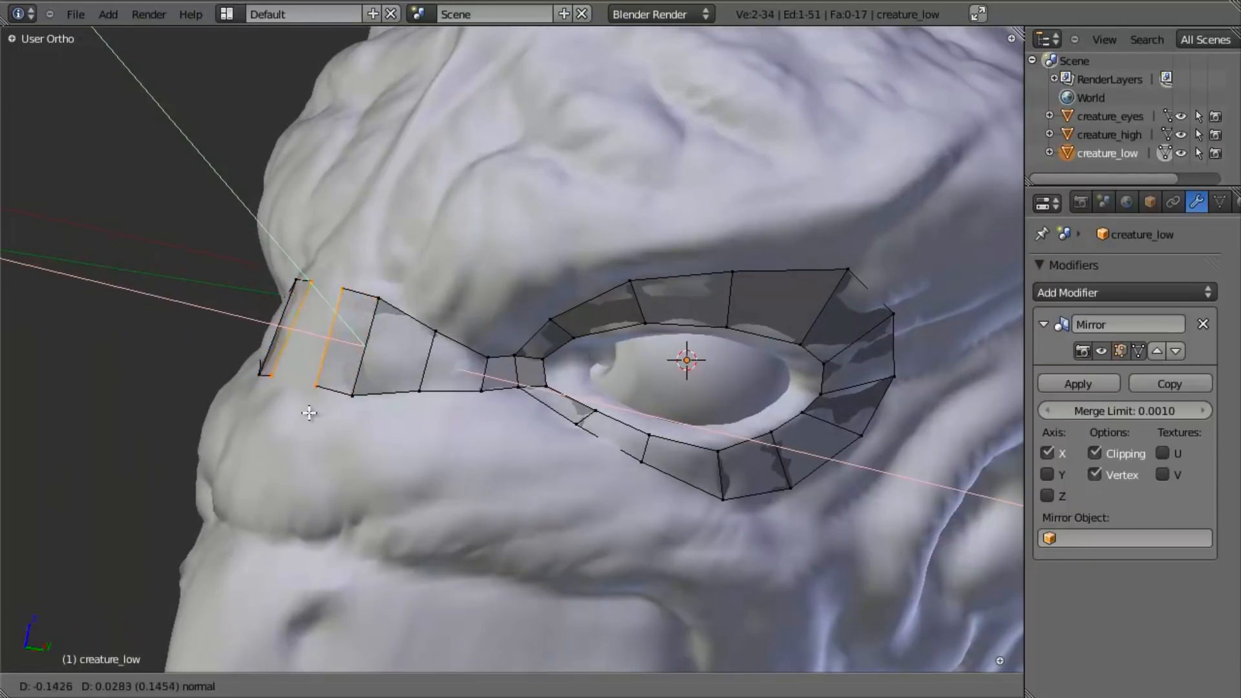
{"action": "left_click", "coordinate": [286, 409]}
{"action": "middle_click_drag", "start_coordinate": [286, 409], "coordinate": [356, 462]}
{"action": "key", "text": "a"}
- Extrude the two lower edges of the nose-bridge strip nearest the centreline down to the upper rim of the beak
{"action": "scroll", "coordinate": [621, 390], "scroll_direction": "down", "scroll_amount": 8}
{"action": "middle_click_drag", "start_coordinate": [621, 389], "coordinate": [440, 427]}
{"action": "scroll", "coordinate": [440, 426], "scroll_direction": "up", "scroll_amount": 7}
{"action": "middle_click_drag", "start_coordinate": [569, 378], "coordinate": [630, 475]}
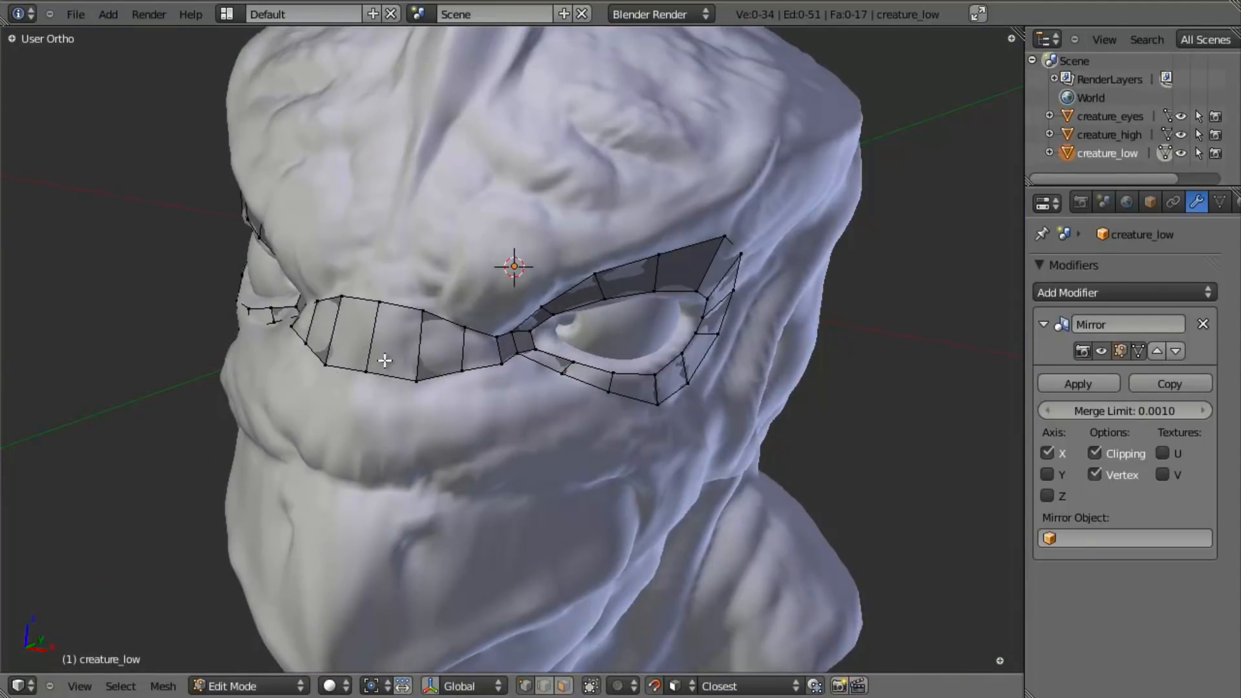
{"action": "key", "text": "e"}
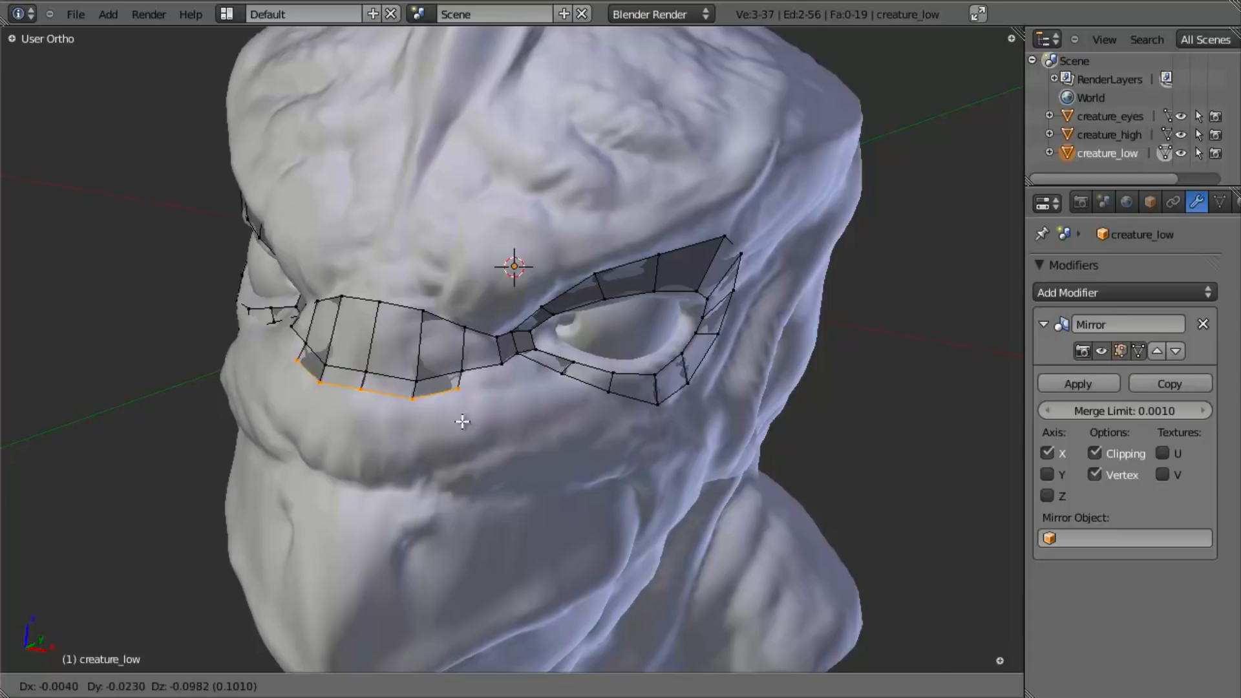
{"action": "left_click", "coordinate": [466, 512]}
{"action": "middle_click_drag", "start_coordinate": [465, 512], "coordinate": [518, 534]}
{"action": "right_click_drag", "start_coordinate": [457, 485], "coordinate": [427, 476]}
{"action": "key", "text": "a"}
{"action": "middle_click_drag", "start_coordinate": [617, 450], "coordinate": [494, 499]}
- Add a horizontal loop cut through the new muzzle faces and move it onto the sculpt's surface
{"action": "key", "text": "ctrl+r"}
{"action": "left_click", "coordinate": [461, 473]}
{"action": "left_click", "coordinate": [461, 473]}
{"action": "scroll", "coordinate": [542, 437], "scroll_direction": "up", "scroll_amount": 4}
{"action": "middle_click_drag", "start_coordinate": [541, 438], "coordinate": [575, 473]}
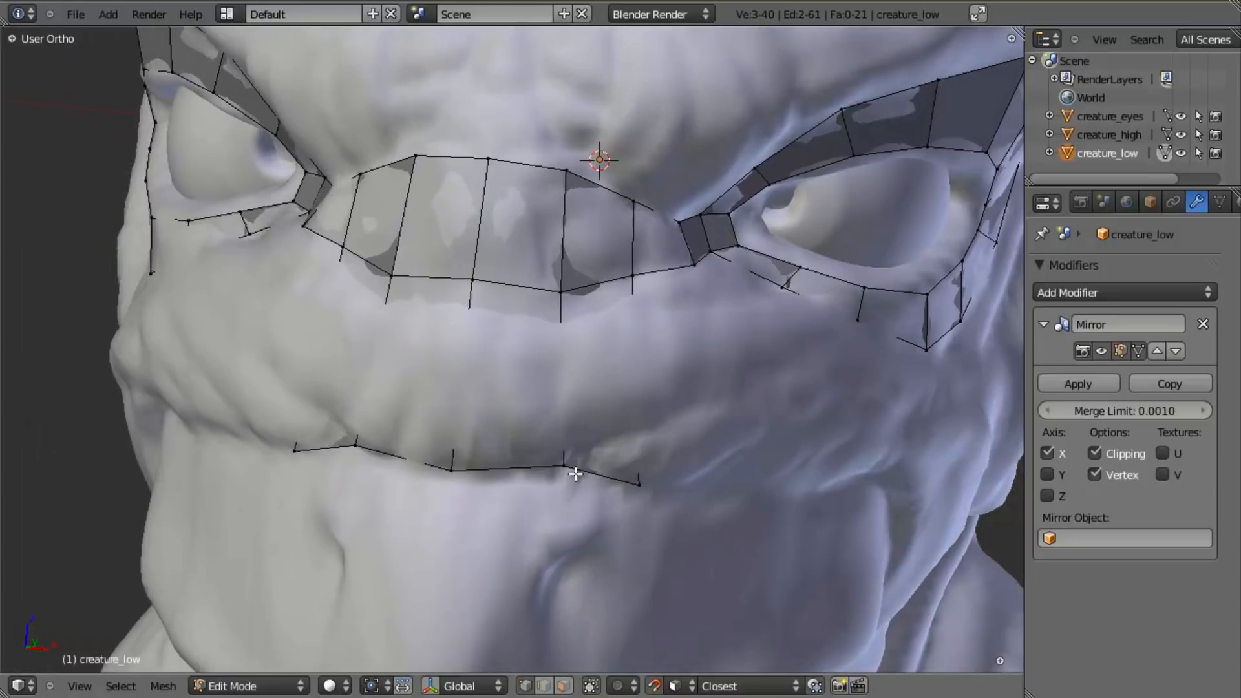
{"action": "key", "text": "g"}
{"action": "left_click", "coordinate": [615, 360]}
- Reposition individual vertices of the muzzle's middle row so the faces follow the bulge above the beak
{"action": "middle_click_drag", "start_coordinate": [614, 545], "coordinate": [567, 401]}
{"action": "key", "text": "g"}
{"action": "left_click", "coordinate": [573, 384]}
{"action": "right_click", "coordinate": [632, 393]}
{"action": "key", "text": "g"}
{"action": "left_click", "coordinate": [634, 400]}
{"action": "scroll", "coordinate": [600, 327], "scroll_direction": "down", "scroll_amount": 4}
{"action": "middle_click_drag", "start_coordinate": [599, 327], "coordinate": [449, 475]}
{"action": "scroll", "coordinate": [661, 396], "scroll_direction": "up", "scroll_amount": 1}
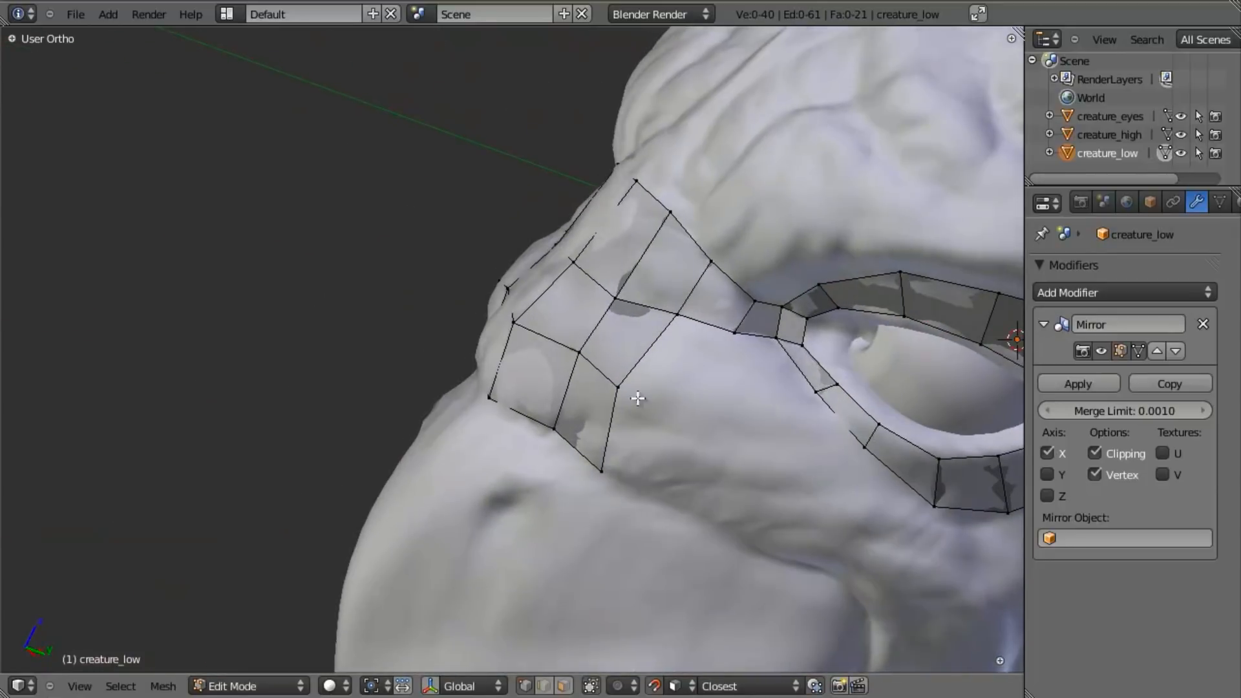
{"action": "key", "text": "g"}
{"action": "left_click", "coordinate": [631, 397]}
- Extrude the outer edge of the lower muzzle row back along the beak's upper rim, then rotate and reposition it
{"action": "scroll", "coordinate": [546, 449], "scroll_direction": "down", "scroll_amount": 2}
{"action": "middle_click_drag", "start_coordinate": [653, 524], "coordinate": [553, 334]}
{"action": "scroll", "coordinate": [557, 391], "scroll_direction": "up", "scroll_amount": 2}
{"action": "right_click", "coordinate": [485, 388], "text": "shift"}
{"action": "key", "text": "e"}
{"action": "left_click", "coordinate": [606, 391]}
{"action": "key", "text": "r"}
{"action": "left_click", "coordinate": [576, 396]}
{"action": "key", "text": "g"}
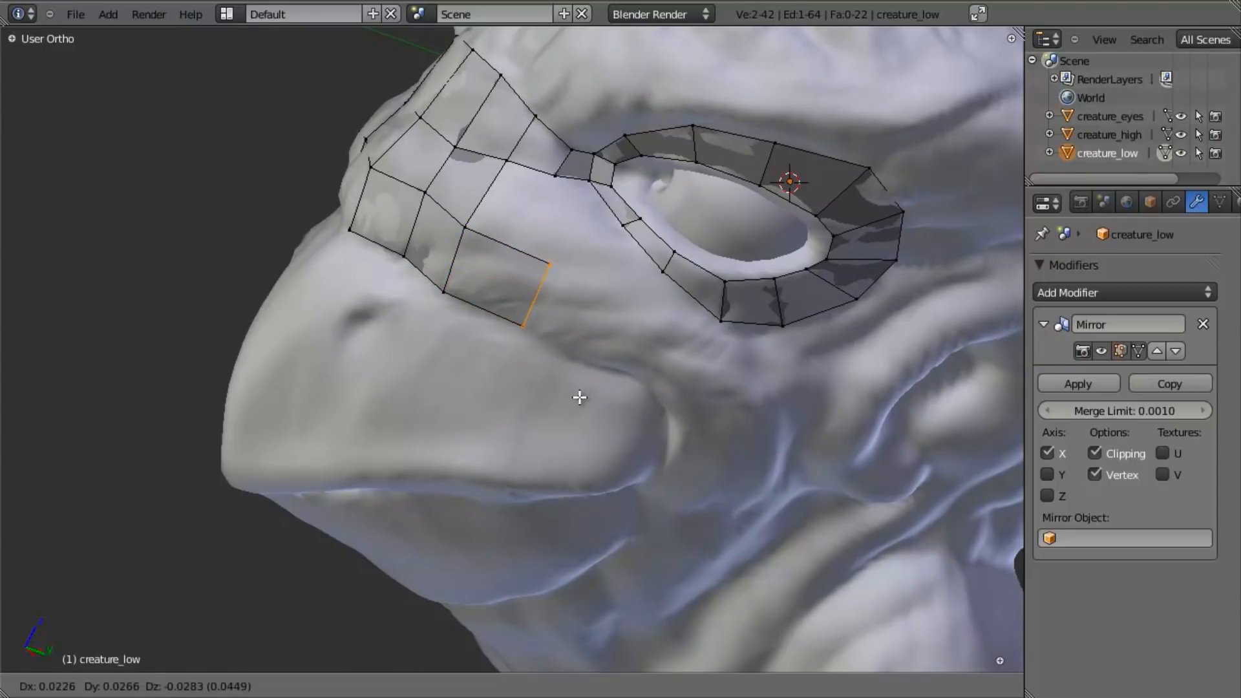
{"action": "left_click", "coordinate": [570, 389]}
- Extrude the strip's end edge again to near the beak's upper rear corner, rotating and repositioning it to follow the rim
{"action": "key", "text": "e"}
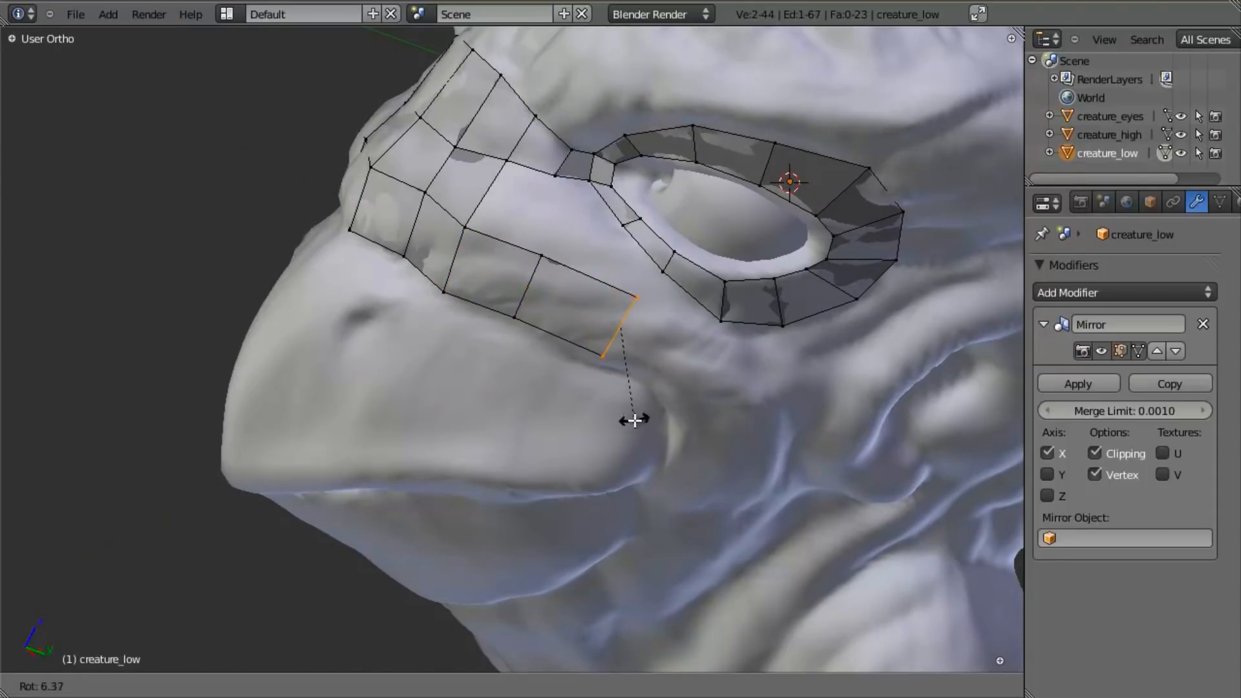
{"action": "left_click", "coordinate": [647, 419]}
{"action": "key", "text": "g"}
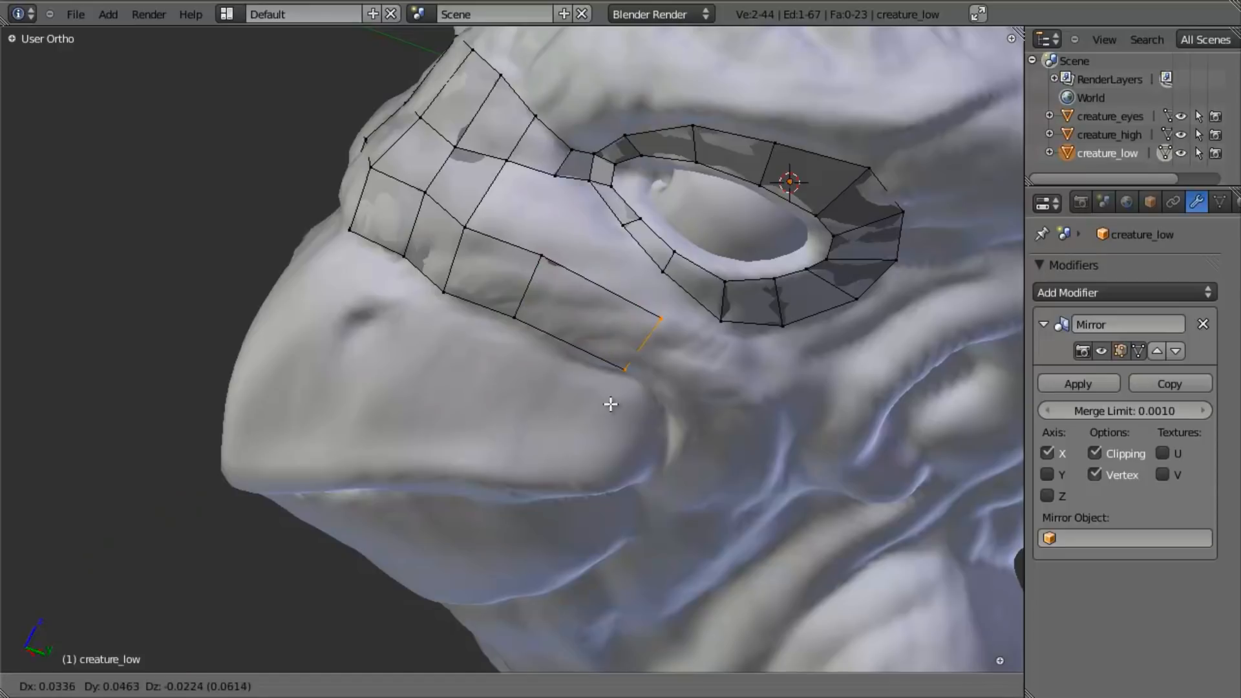
{"action": "left_click", "coordinate": [603, 401]}
- Extrude the strip's end edge around the beak's upper rear corner, then scale, rotate and reposition it
{"action": "middle_click_drag", "start_coordinate": [456, 451], "coordinate": [623, 327]}
{"action": "key", "text": "e"}
{"action": "left_click", "coordinate": [662, 367]}
{"action": "key", "text": "s"}
{"action": "left_click", "coordinate": [638, 358]}
{"action": "key", "text": "r"}
{"action": "left_click", "coordinate": [621, 374]}
{"action": "key", "text": "g"}
{"action": "left_click", "coordinate": [617, 379]}
- Extrude the strip's end edge down behind the beak towards the mouth corner and reposition it against the rim
{"action": "middle_click_drag", "start_coordinate": [612, 465], "coordinate": [585, 412], "text": "shift"}
{"action": "key", "text": "e"}
{"action": "left_click", "coordinate": [615, 370]}
{"action": "key", "text": "g"}
{"action": "left_click", "coordinate": [585, 396]}
{"action": "scroll", "coordinate": [447, 238], "scroll_direction": "down", "scroll_amount": 3}
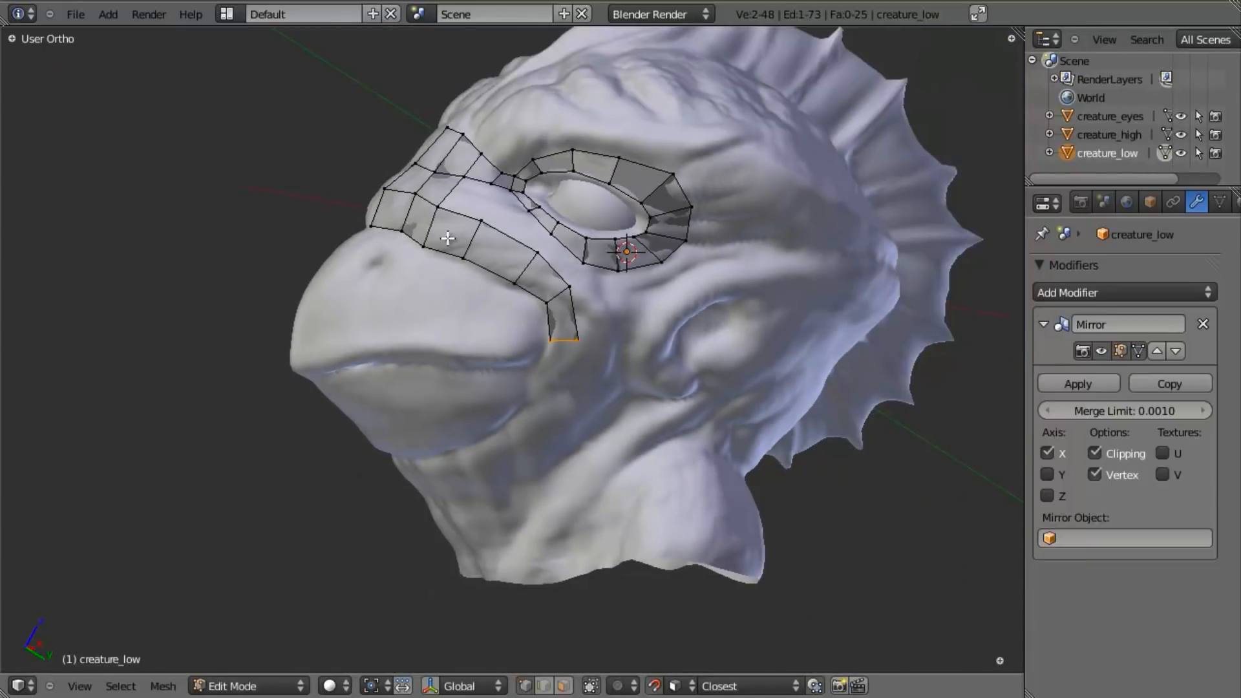
- Extrude the strip's end edge twice down past the mouth corner, rotating and repositioning each new edge against the lower beak
{"action": "scroll", "coordinate": [511, 411], "scroll_direction": "up", "scroll_amount": 2}
{"action": "middle_click_drag", "start_coordinate": [558, 405], "coordinate": [656, 360]}
{"action": "key", "text": "e"}
{"action": "left_click", "coordinate": [618, 424]}
{"action": "key", "text": "r"}
{"action": "left_click", "coordinate": [575, 459]}
{"action": "key", "text": "e"}
{"action": "left_click", "coordinate": [570, 501]}
{"action": "key", "text": "r"}
{"action": "left_click", "coordinate": [583, 453]}
{"action": "key", "text": "g"}
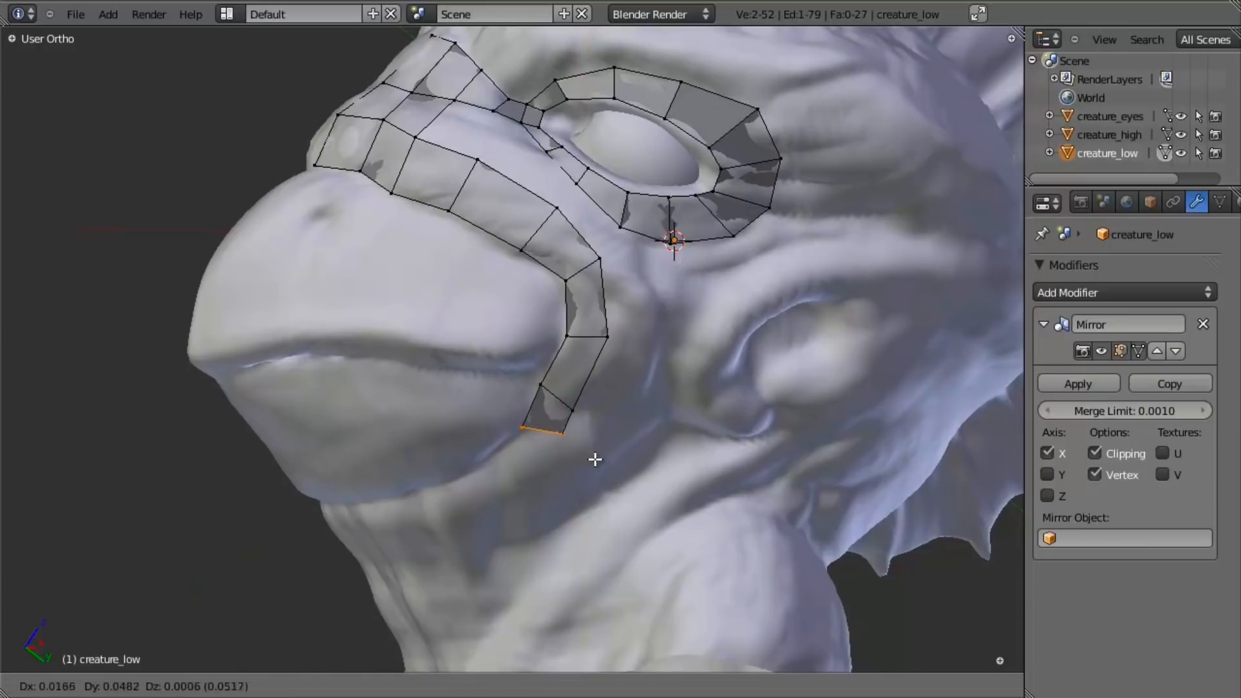
{"action": "left_click", "coordinate": [595, 458]}
- Extrude the strip's end edge twice more along the lower beak's rear underside, rotating and repositioning each new edge to follow the rim
{"action": "middle_click_drag", "start_coordinate": [526, 495], "coordinate": [581, 391], "text": "shift"}
{"action": "scroll", "coordinate": [631, 399], "scroll_direction": "up", "scroll_amount": 2}
{"action": "key", "text": "e"}
{"action": "left_click", "coordinate": [554, 438]}
{"action": "key", "text": "r"}
{"action": "left_click", "coordinate": [495, 500]}
{"action": "key", "text": "g"}
{"action": "left_click", "coordinate": [437, 514]}
{"action": "key", "text": "e"}
{"action": "left_click", "coordinate": [494, 463]}
{"action": "key", "text": "r"}
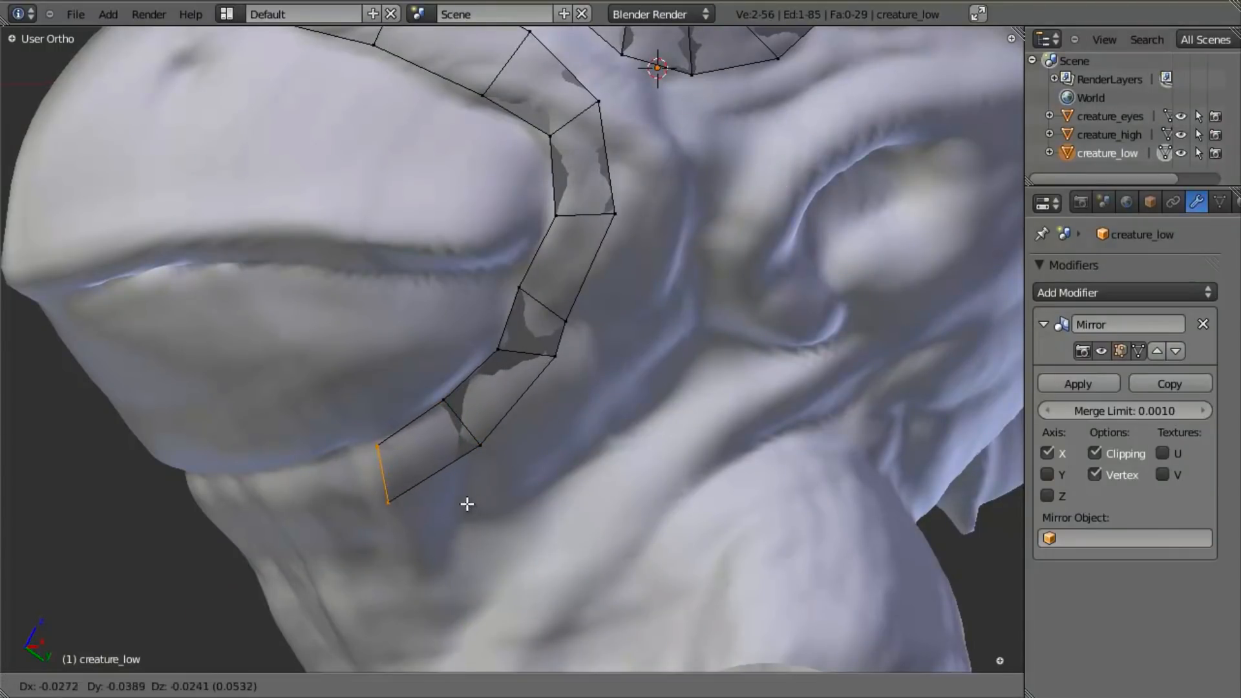
{"action": "left_click", "coordinate": [467, 503]}
- Extrude the strip's end edge twice beneath the lower beak to the mirror centreline, repositioning each new edge
{"action": "middle_click_drag", "start_coordinate": [300, 494], "coordinate": [387, 426]}
{"action": "middle_click_drag", "start_coordinate": [387, 426], "coordinate": [547, 432], "text": "shift"}
{"action": "scroll", "coordinate": [413, 363], "scroll_direction": "down", "scroll_amount": 2}
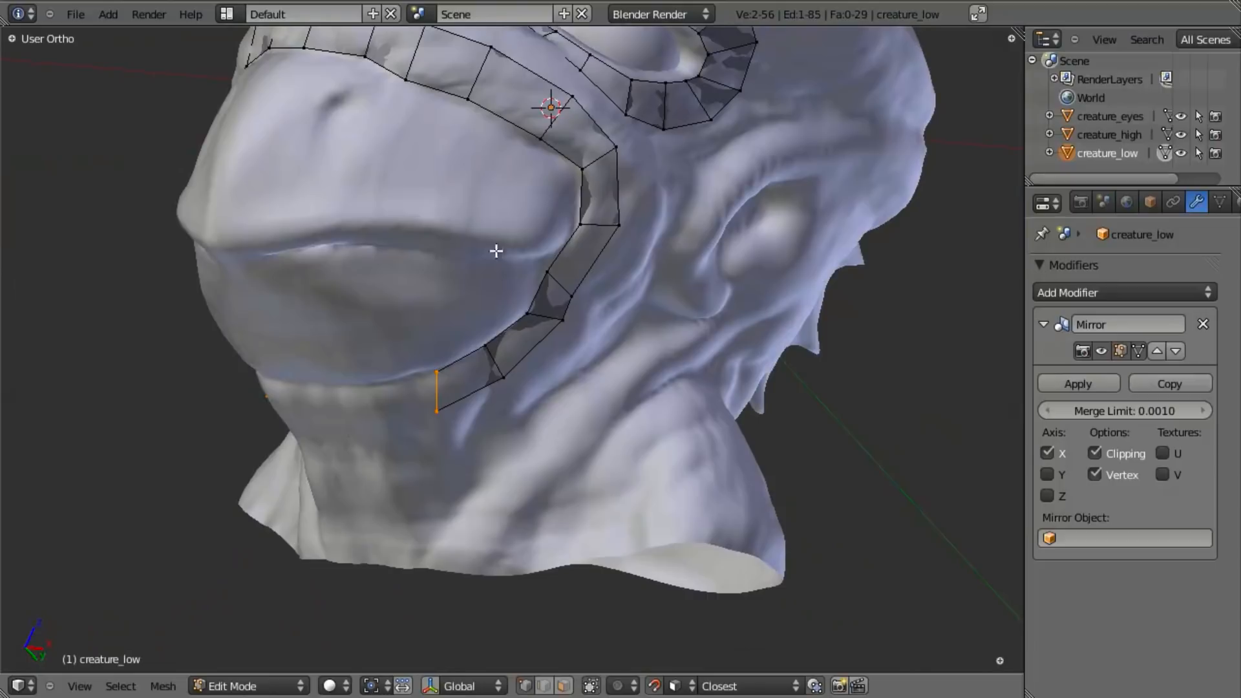
{"action": "middle_click_drag", "start_coordinate": [588, 200], "coordinate": [505, 369], "text": "shift"}
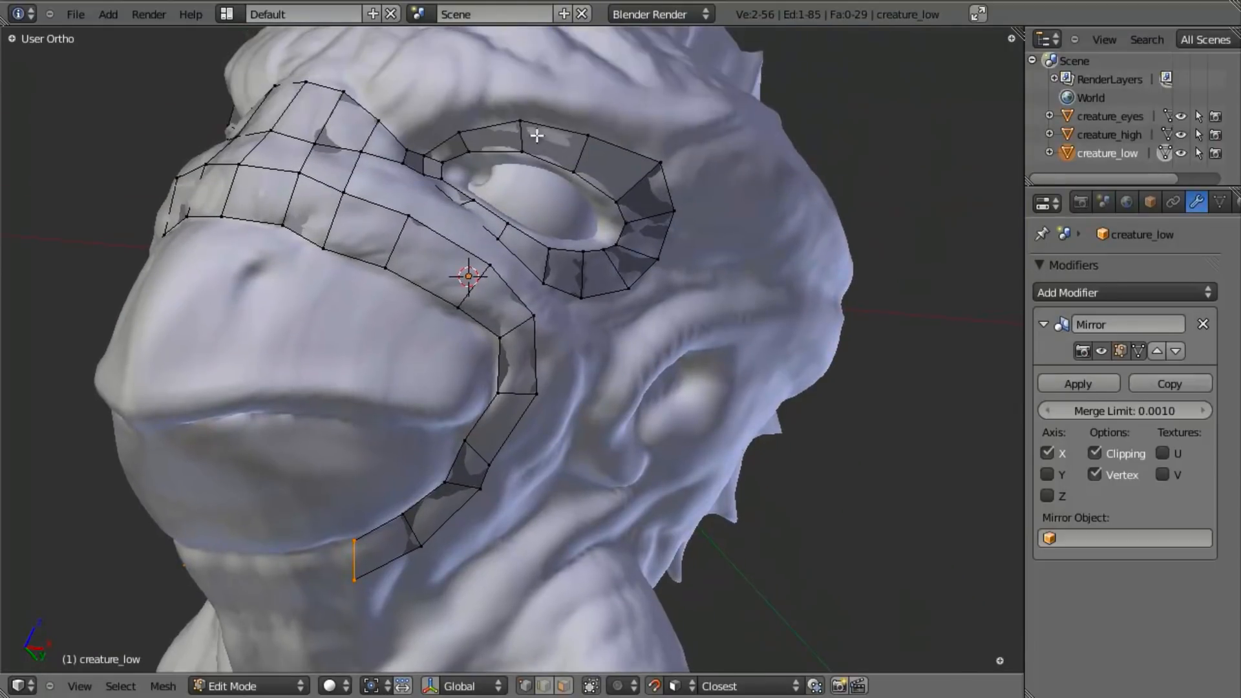
{"action": "middle_click_drag", "start_coordinate": [487, 207], "coordinate": [656, 69]}
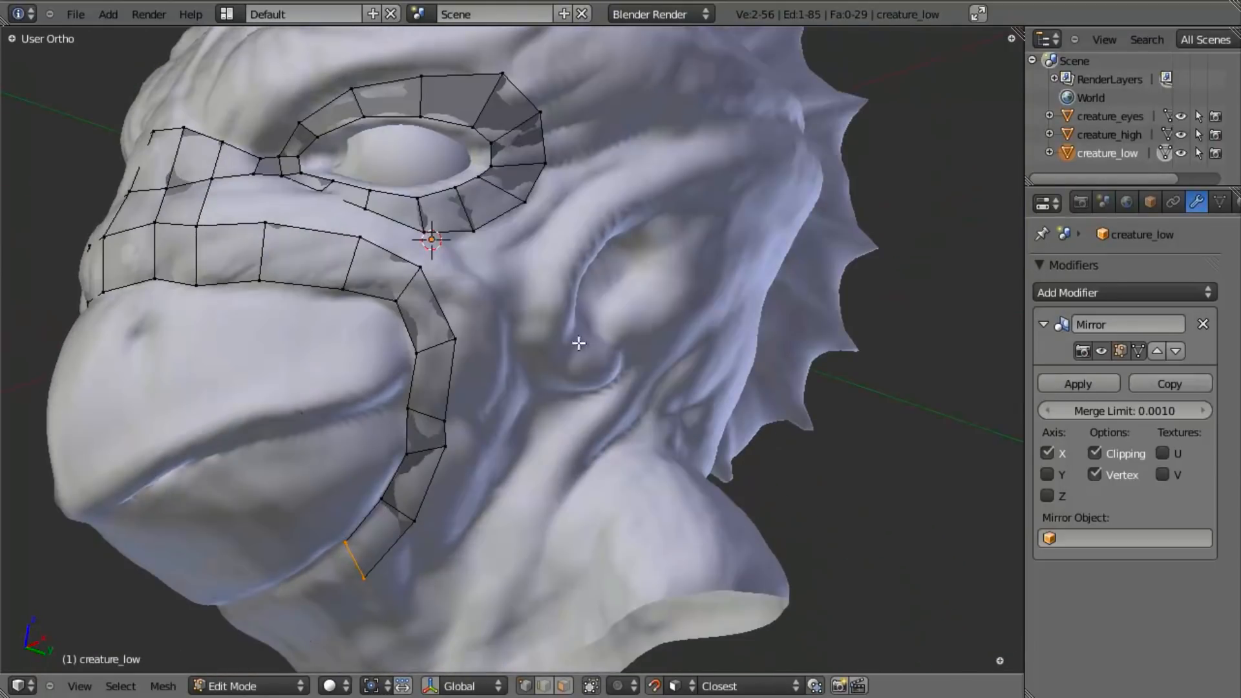
{"action": "middle_click_drag", "start_coordinate": [334, 599], "coordinate": [525, 397]}
{"action": "key", "text": "e"}
{"action": "left_click", "coordinate": [488, 416]}
{"action": "key", "text": "g"}
{"action": "left_click", "coordinate": [487, 428]}
{"action": "key", "text": "e"}
{"action": "left_click", "coordinate": [406, 468]}
{"action": "key", "text": "g"}
{"action": "left_click", "coordinate": [407, 488]}
- Reposition a vertex of the strip beneath the lower beak and clear the selection
{"action": "middle_click_drag", "start_coordinate": [407, 487], "coordinate": [477, 387]}
{"action": "right_click", "coordinate": [474, 399]}
{"action": "key", "text": "g"}
{"action": "left_click", "coordinate": [465, 410]}
{"action": "key", "text": "a"}
{"action": "scroll", "coordinate": [484, 278], "scroll_direction": "down", "scroll_amount": 5}
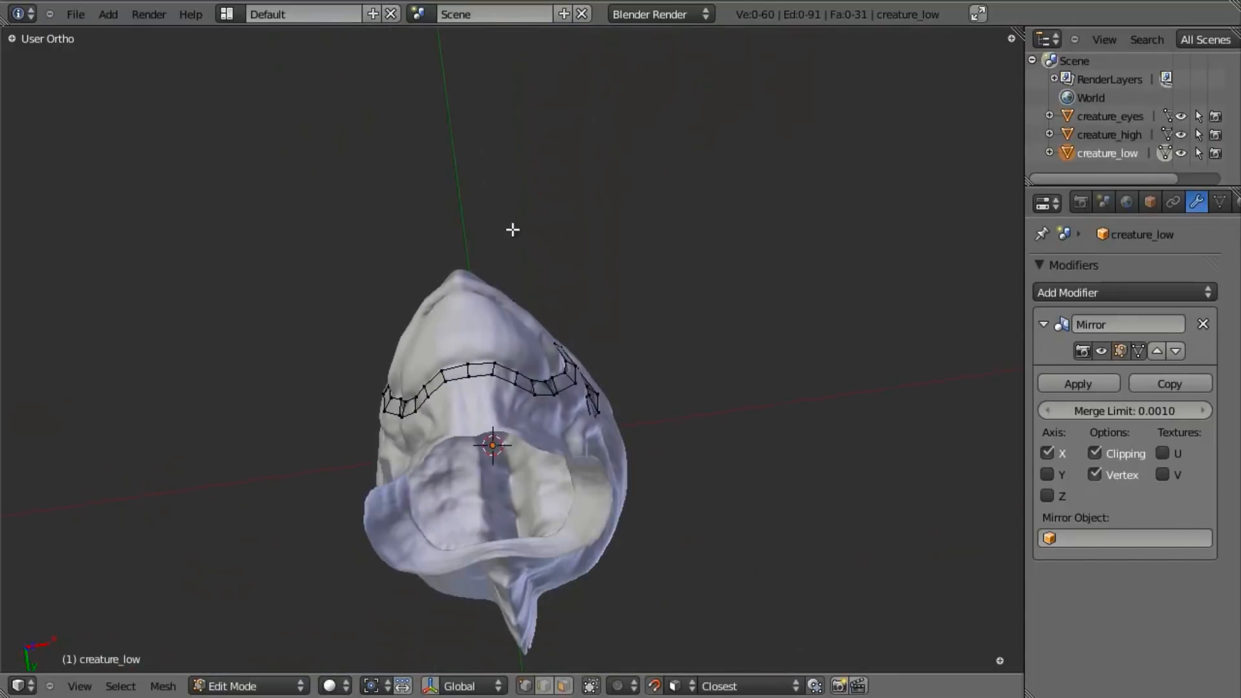
- Fill a face between the eye loop's lower edge and the muzzle strip's upper edge near the beak's rear corner
{"action": "middle_click_drag", "start_coordinate": [485, 269], "coordinate": [313, 440]}
{"action": "scroll", "coordinate": [314, 439], "scroll_direction": "up", "scroll_amount": 4}
{"action": "middle_click_drag", "start_coordinate": [460, 360], "coordinate": [316, 452]}
{"action": "scroll", "coordinate": [394, 404], "scroll_direction": "up", "scroll_amount": 3}
{"action": "middle_click_drag", "start_coordinate": [488, 307], "coordinate": [497, 330], "text": "shift"}
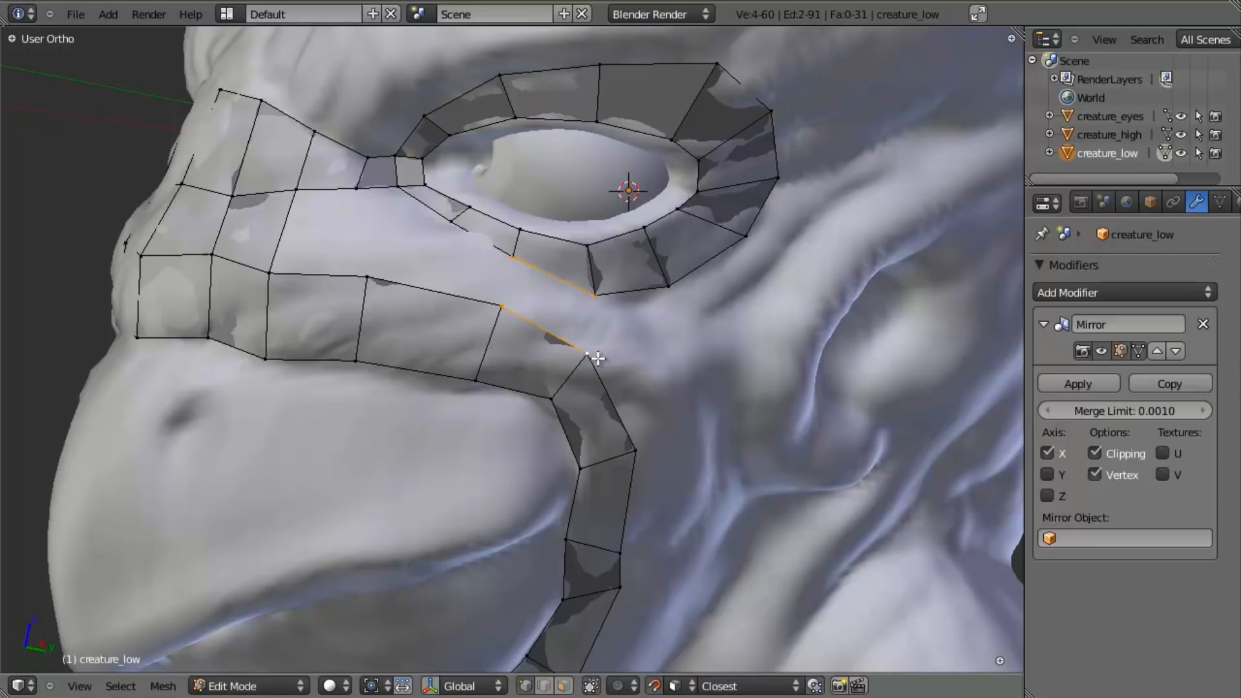
{"action": "key", "text": "f"}
{"action": "key", "text": "a"}
{"action": "key", "text": "a"}
{"action": "middle_click_drag", "start_coordinate": [493, 341], "coordinate": [552, 341]}
{"action": "key", "text": "a"}
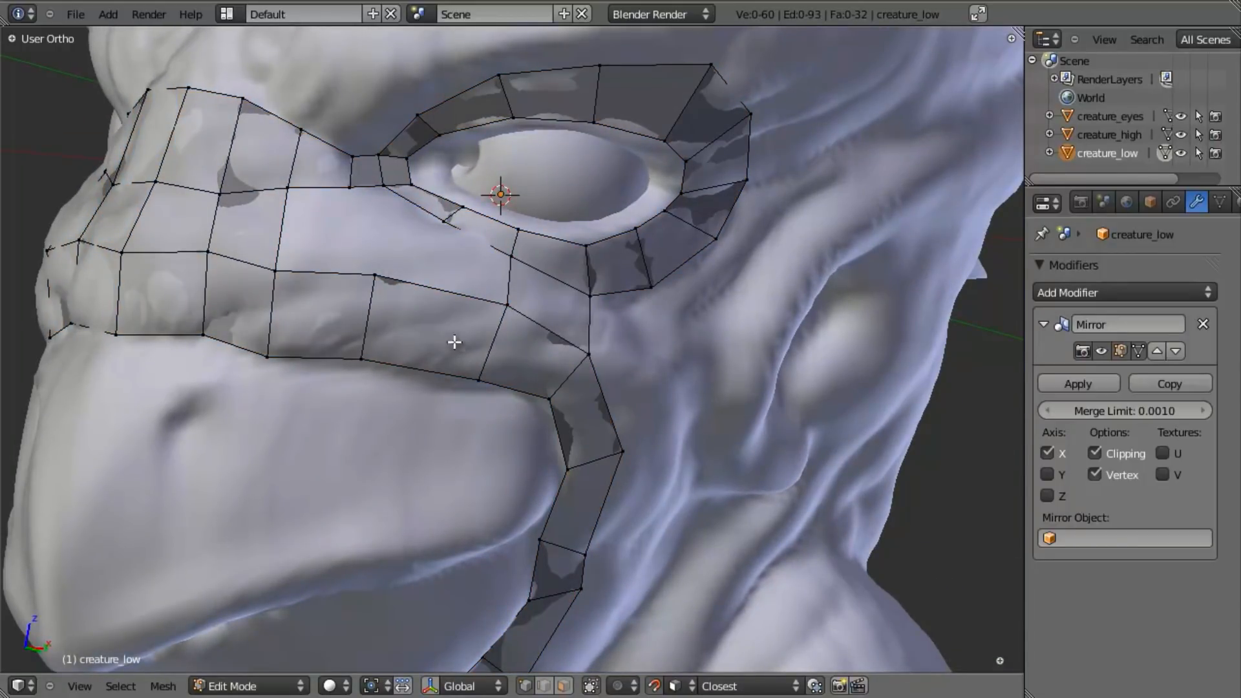
- Cut a new edge across the long face of the muzzle strip below the eye and reposition the strip's upper vertex beside it
{"action": "left_click", "coordinate": [437, 312]}
{"action": "left_click", "coordinate": [440, 310]}
{"action": "right_click_drag", "start_coordinate": [374, 275], "coordinate": [357, 272]}
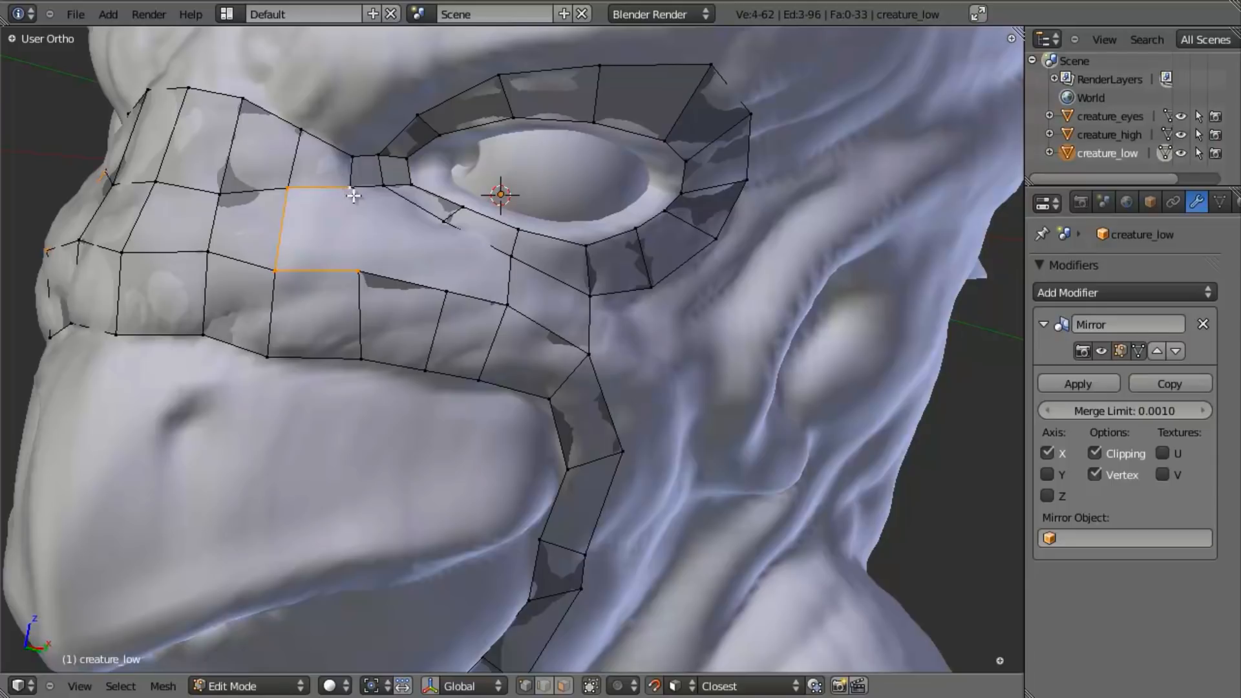
- Fill the gap between the muzzle rows beneath the inner eye corner and reposition the neighbouring upper strip vertex
{"action": "key", "text": "f"}
{"action": "key", "text": "a"}
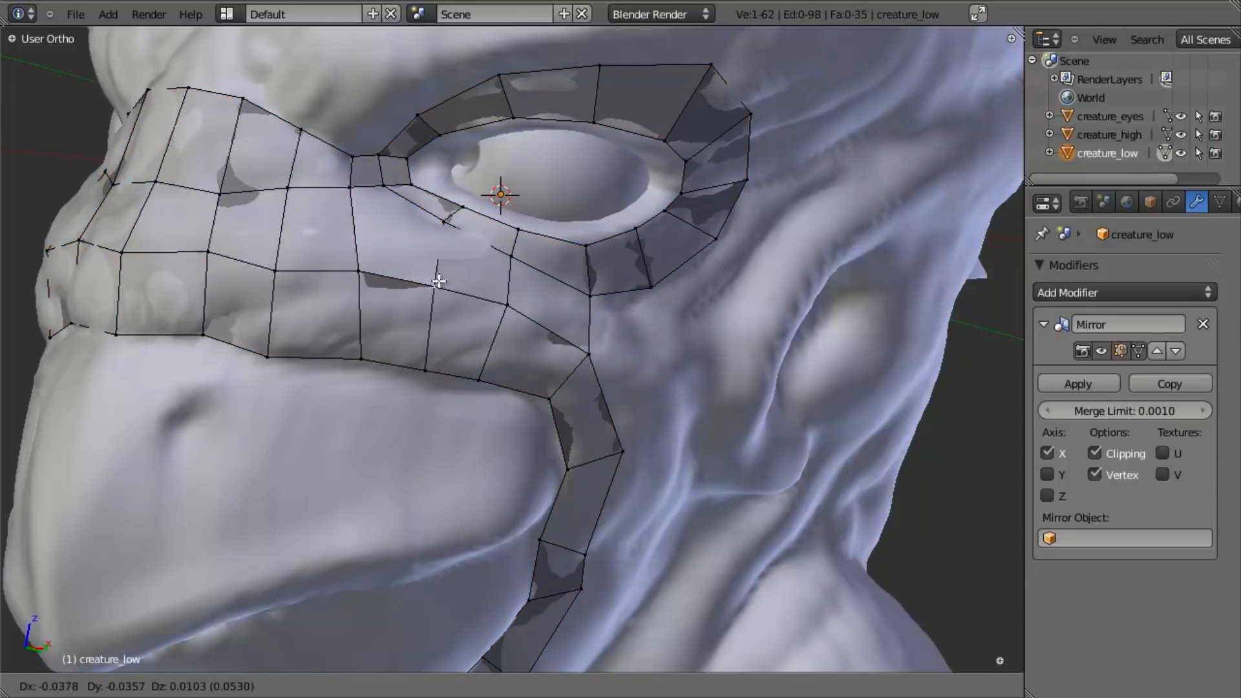
{"action": "middle_click_drag", "start_coordinate": [435, 278], "coordinate": [378, 291]}
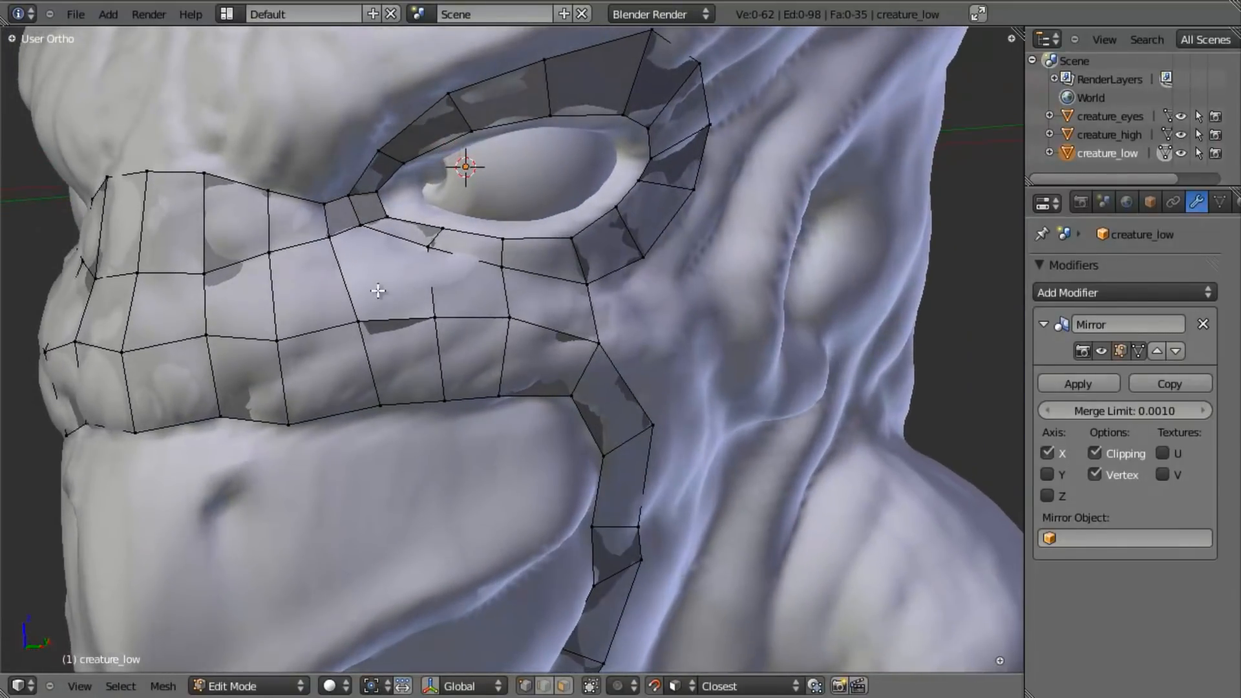
- Add a lengthwise edge loop through the middle muzzle row and slide the loop below it down towards the beak
{"action": "left_click", "coordinate": [332, 281]}
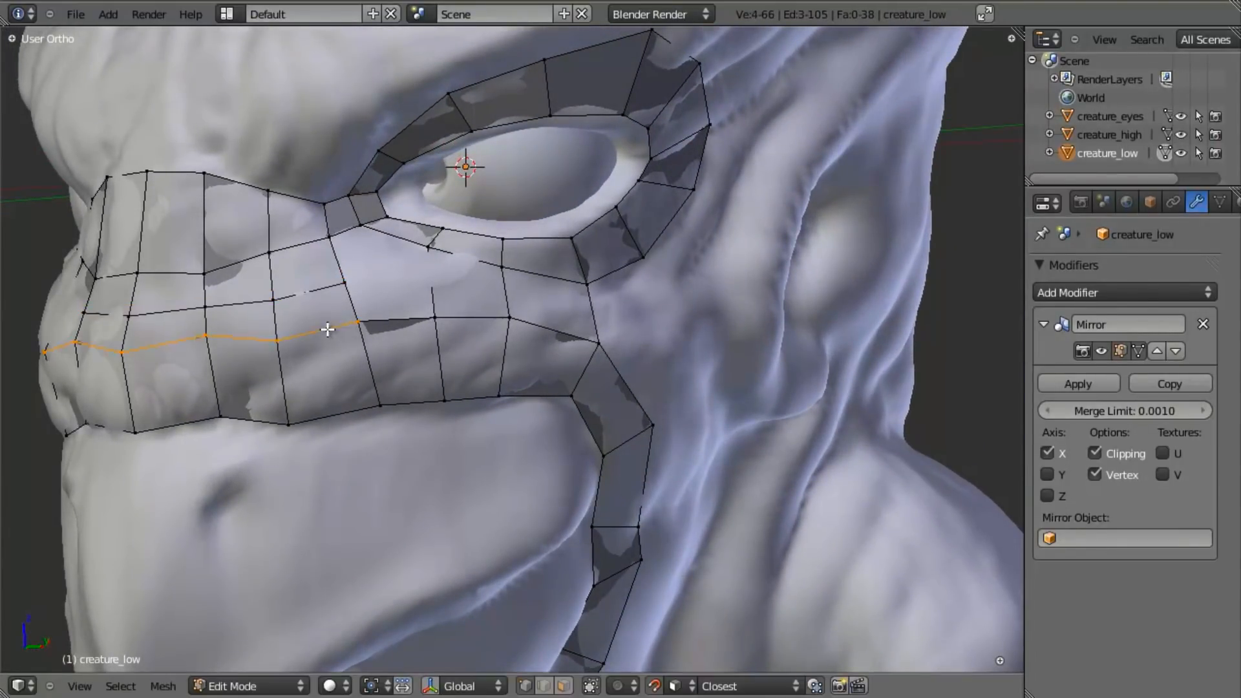
{"action": "key", "text": "ctrl+e"}
{"action": "left_click", "coordinate": [383, 324]}
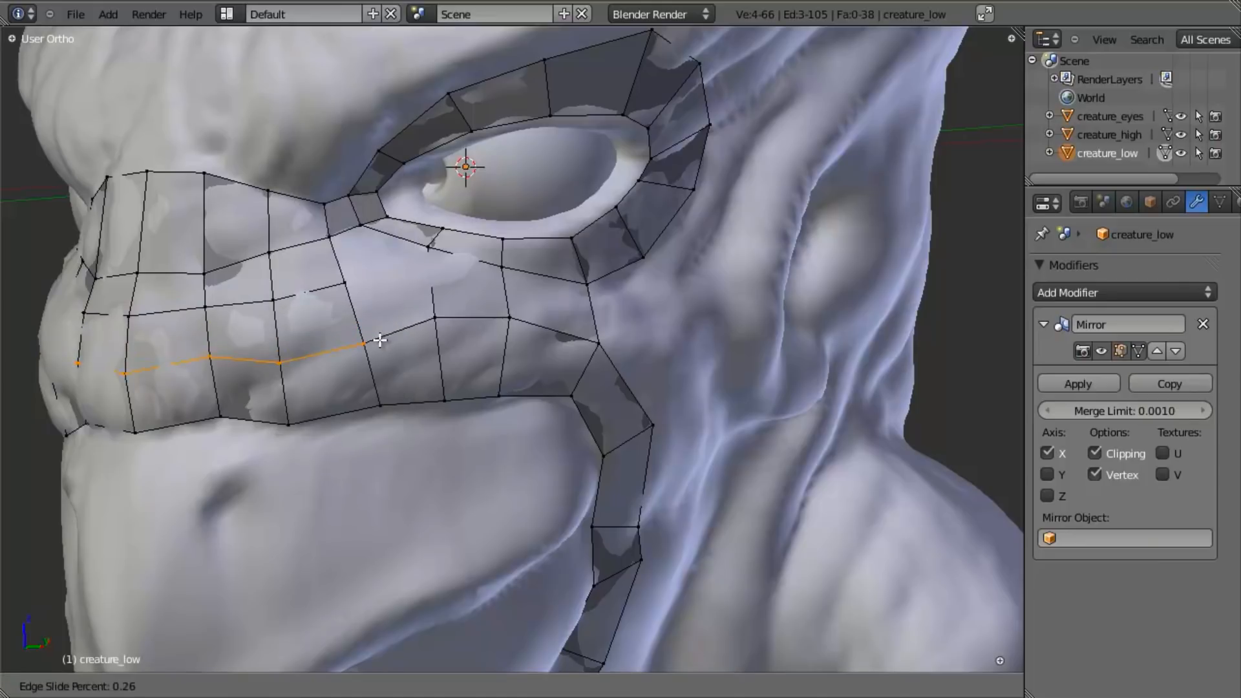
{"action": "left_click", "coordinate": [380, 339]}
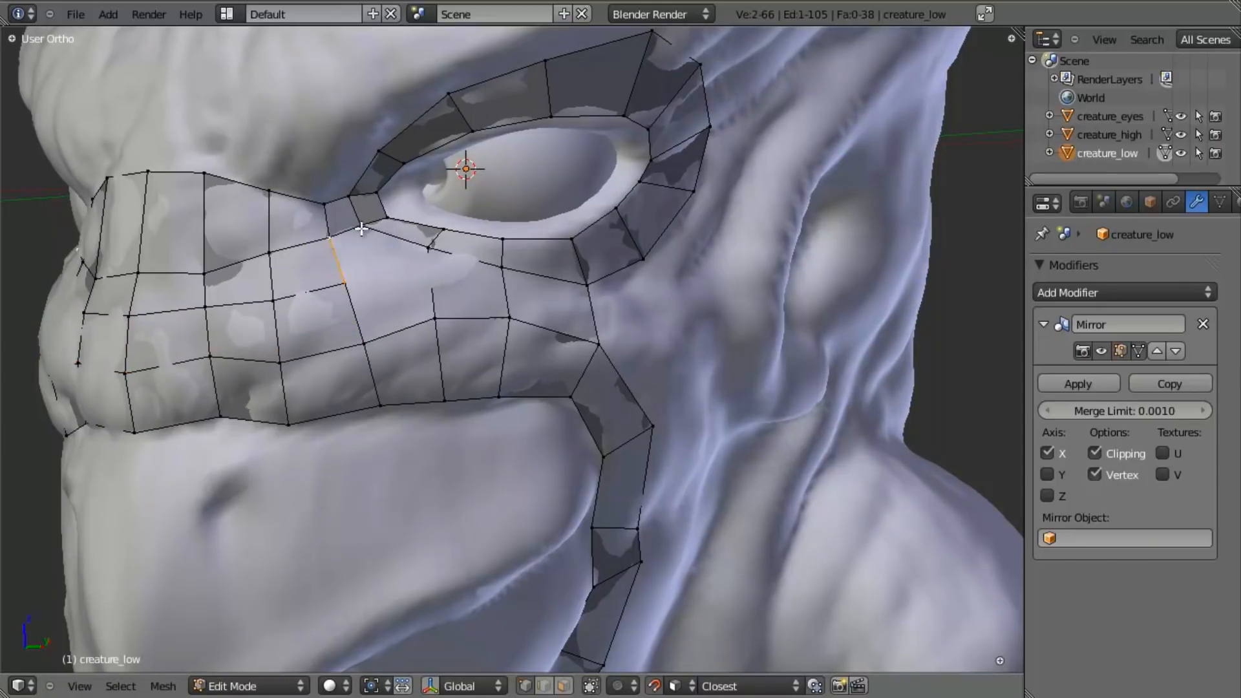
- Fill the remaining faces between the muzzle rows and the lower eye loop
{"action": "key", "text": "f"}
{"action": "middle_click_drag", "start_coordinate": [420, 402], "coordinate": [442, 245]}
{"action": "scroll", "coordinate": [484, 349], "scroll_direction": "up", "scroll_amount": 3}
{"action": "middle_click_drag", "start_coordinate": [484, 348], "coordinate": [489, 346]}
{"action": "key", "text": "a"}
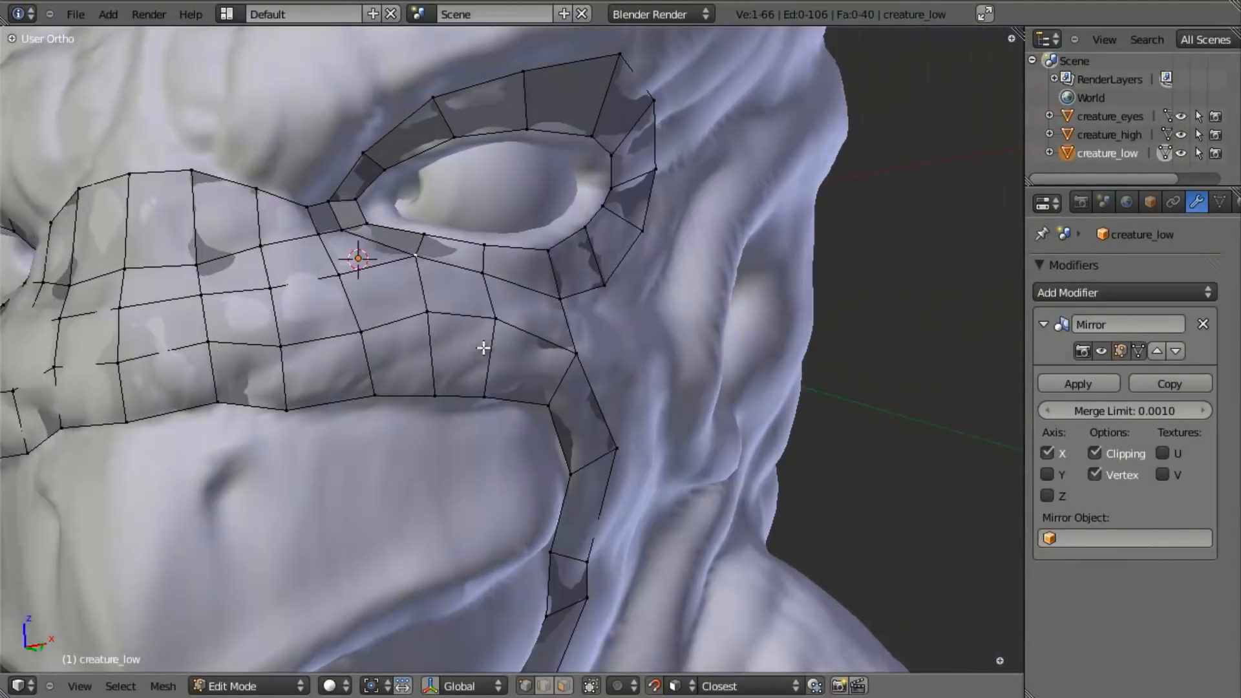
- Examine the low-poly face mesh in Object Mode from several angles, toggling wireframe shading
{"action": "right_click_drag", "start_coordinate": [362, 341], "coordinate": [361, 335]}
{"action": "scroll", "coordinate": [362, 334], "scroll_direction": "down", "scroll_amount": 5}
{"action": "middle_click_drag", "start_coordinate": [491, 356], "coordinate": [245, 316]}
{"action": "key", "text": "Tab"}
{"action": "scroll", "coordinate": [594, 326], "scroll_direction": "up", "scroll_amount": 4}
{"action": "middle_click_drag", "start_coordinate": [595, 327], "coordinate": [374, 424]}
{"action": "key", "text": "z"}
{"action": "key", "text": "z"}
{"action": "middle_click_drag", "start_coordinate": [500, 412], "coordinate": [486, 374]}
- Return to editing creature_low and reposition individual vertices on the muzzle rows and below the eye
{"action": "key", "text": "Tab"}
{"action": "scroll", "coordinate": [489, 361], "scroll_direction": "up", "scroll_amount": 3}
{"action": "middle_click_drag", "start_coordinate": [117, 299], "coordinate": [477, 352]}
{"action": "right_click", "coordinate": [373, 316], "text": "shift"}
{"action": "key", "text": "g"}
{"action": "left_click", "coordinate": [304, 302]}
{"action": "key", "text": "a"}
{"action": "middle_click_drag", "start_coordinate": [304, 302], "coordinate": [466, 382]}
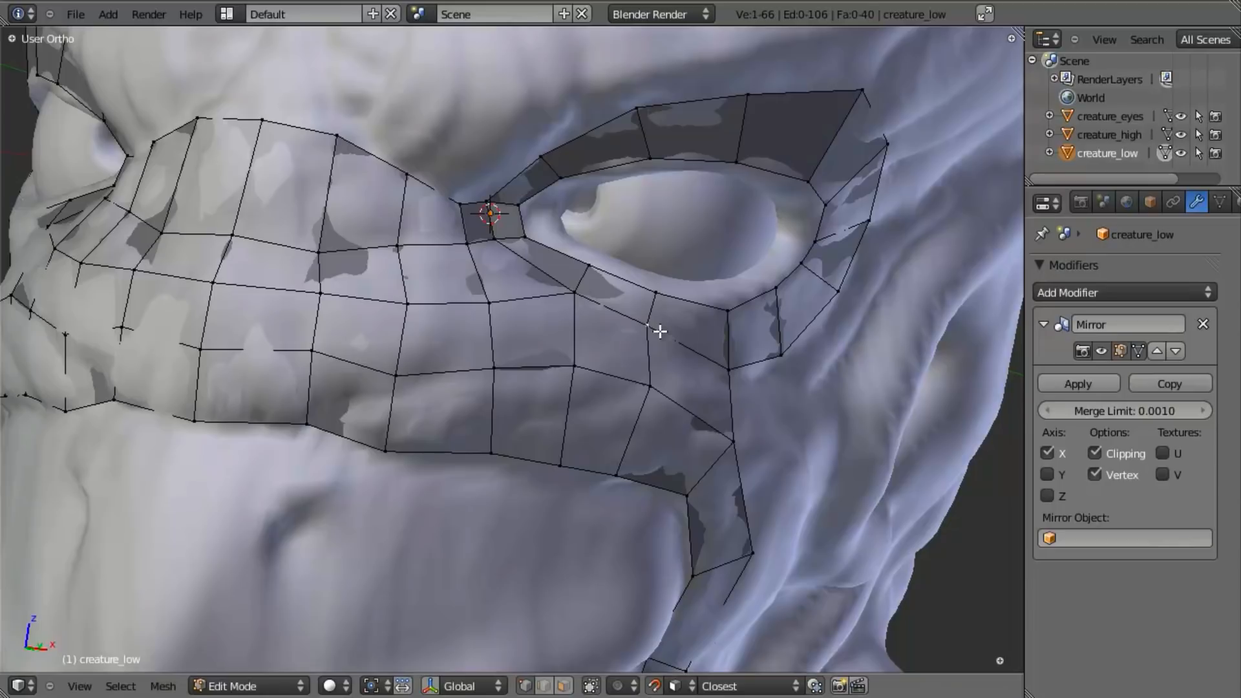
{"action": "right_click", "coordinate": [643, 391]}
{"action": "key", "text": "g"}
{"action": "left_click", "coordinate": [639, 393]}
- Temporarily hide the creature_high sculpt in Object Mode to examine the low-poly mesh alone, and unhide the sculpt again
{"action": "key", "text": "Tab"}
{"action": "scroll", "coordinate": [601, 402], "scroll_direction": "down", "scroll_amount": 8}
{"action": "middle_click_drag", "start_coordinate": [567, 436], "coordinate": [433, 414]}
{"action": "key", "text": "z"}
- Select creature_low through wireframe display, restore solid shading and resume editing its mesh
{"action": "key", "text": "z"}
{"action": "right_click", "coordinate": [558, 386]}
{"action": "key", "text": "h"}
{"action": "middle_click_drag", "start_coordinate": [402, 391], "coordinate": [590, 352]}
{"action": "key", "text": "alt+h"}
{"action": "middle_click_drag", "start_coordinate": [773, 409], "coordinate": [607, 341]}
{"action": "key", "text": "z"}
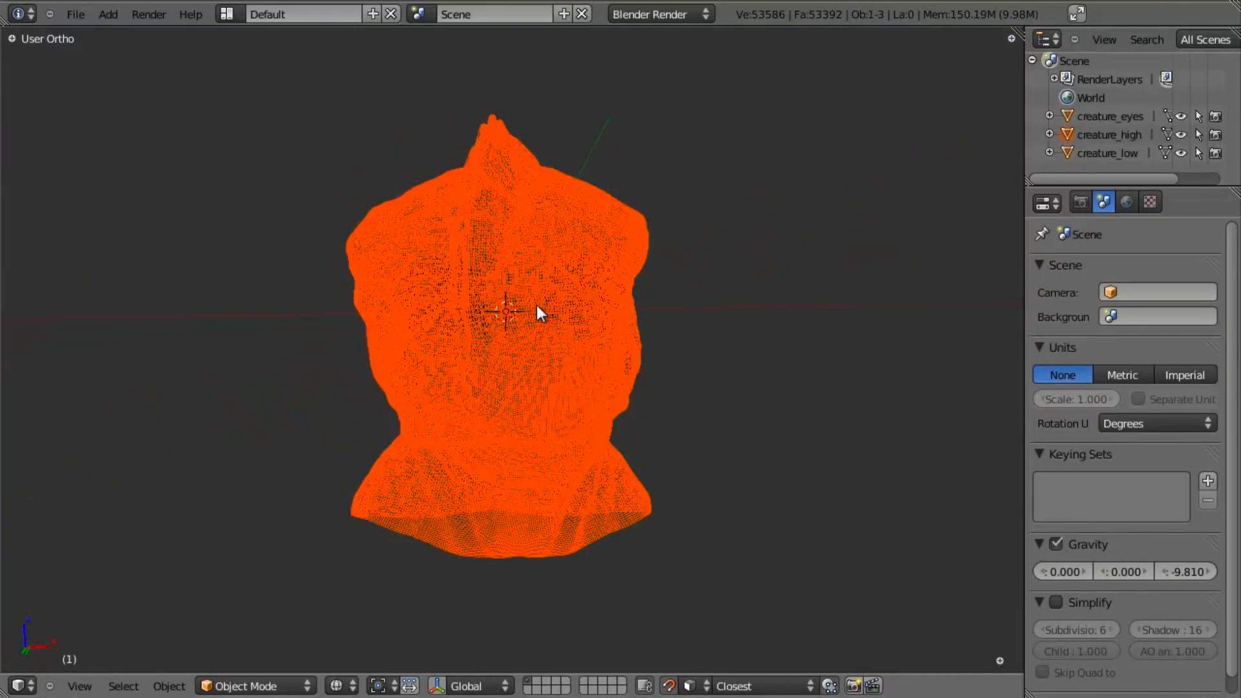
{"action": "right_click", "coordinate": [538, 306]}
{"action": "scroll", "coordinate": [595, 325], "scroll_direction": "up", "scroll_amount": 3}
{"action": "key", "text": "z"}
{"action": "middle_click_drag", "start_coordinate": [727, 349], "coordinate": [610, 368]}
{"action": "key", "text": "Tab"}
{"action": "scroll", "coordinate": [475, 421], "scroll_direction": "up", "scroll_amount": 3}
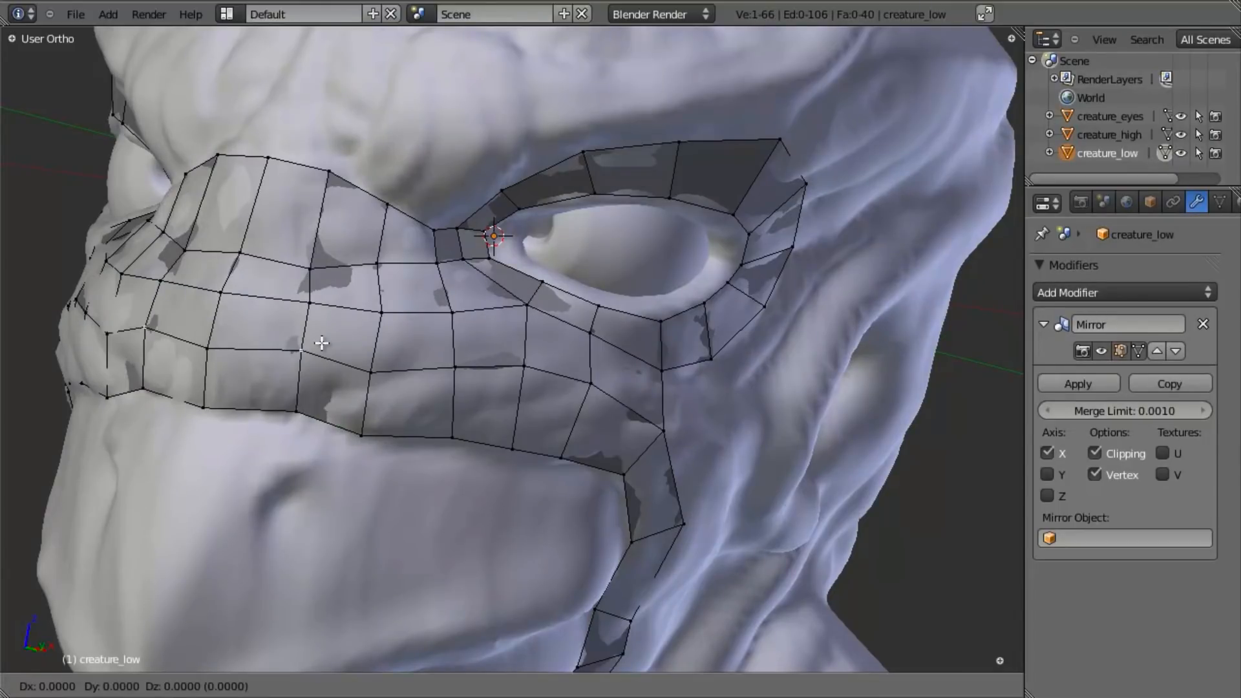
- Reposition the vertices along the lower muzzle edge loop to even out the face spacing below the eye
{"action": "right_click", "coordinate": [372, 374]}
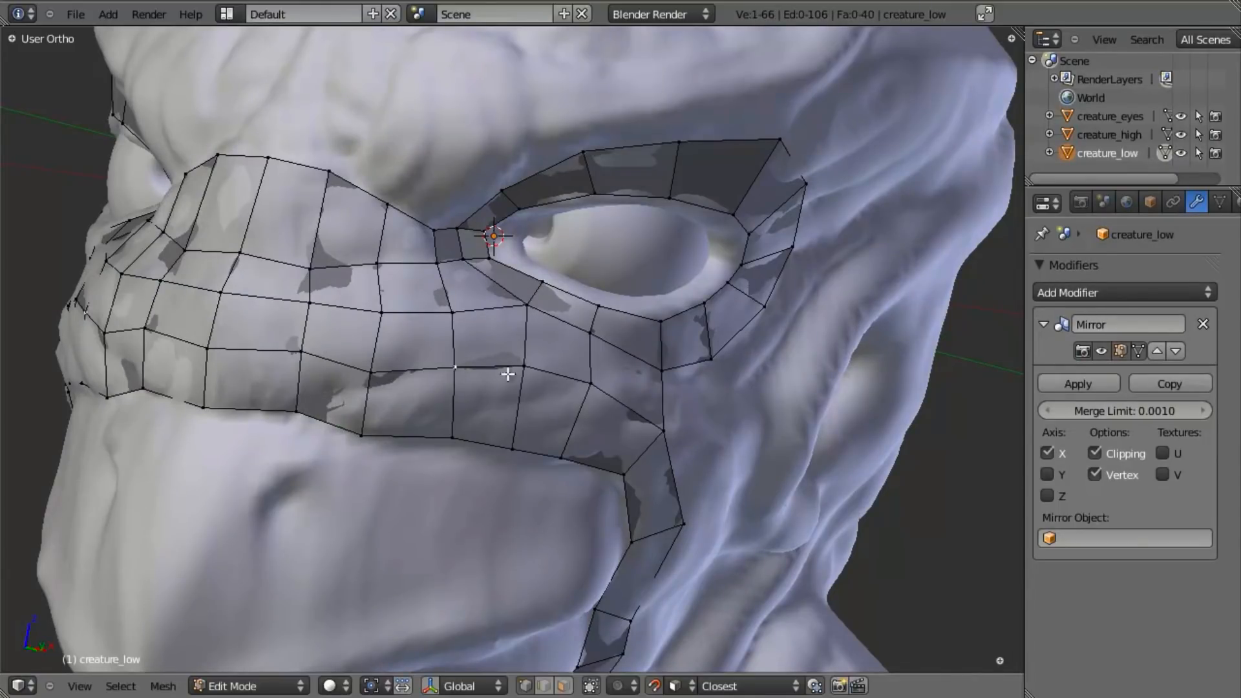
{"action": "key", "text": "a"}
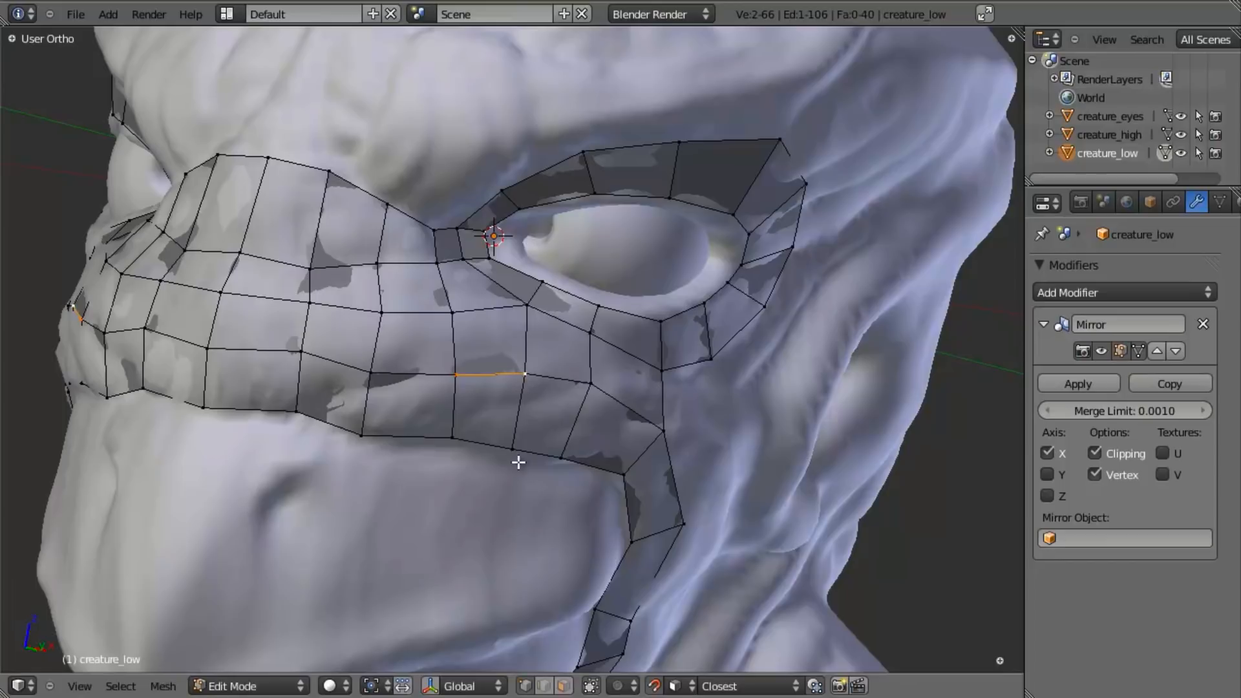
{"action": "middle_click_drag", "start_coordinate": [517, 460], "coordinate": [636, 399]}
{"action": "key", "text": "g"}
{"action": "left_click", "coordinate": [579, 413]}
{"action": "key", "text": "a"}
- Examine the face mesh around the muzzle, beak rim and eye, and the bare brow and crest, from several angles
{"action": "scroll", "coordinate": [579, 414], "scroll_direction": "down", "scroll_amount": 5}
{"action": "middle_click_drag", "start_coordinate": [490, 510], "coordinate": [537, 551]}
{"action": "middle_click_drag", "start_coordinate": [537, 552], "coordinate": [500, 237], "text": "shift"}
{"action": "scroll", "coordinate": [639, 262], "scroll_direction": "up", "scroll_amount": 3}
{"action": "scroll", "coordinate": [385, 502], "scroll_direction": "down", "scroll_amount": 4}
{"action": "middle_click_drag", "start_coordinate": [639, 262], "coordinate": [499, 488], "text": "shift"}
{"action": "scroll", "coordinate": [498, 489], "scroll_direction": "up", "scroll_amount": 3}
{"action": "middle_click_drag", "start_coordinate": [492, 419], "coordinate": [551, 428], "text": "shift"}
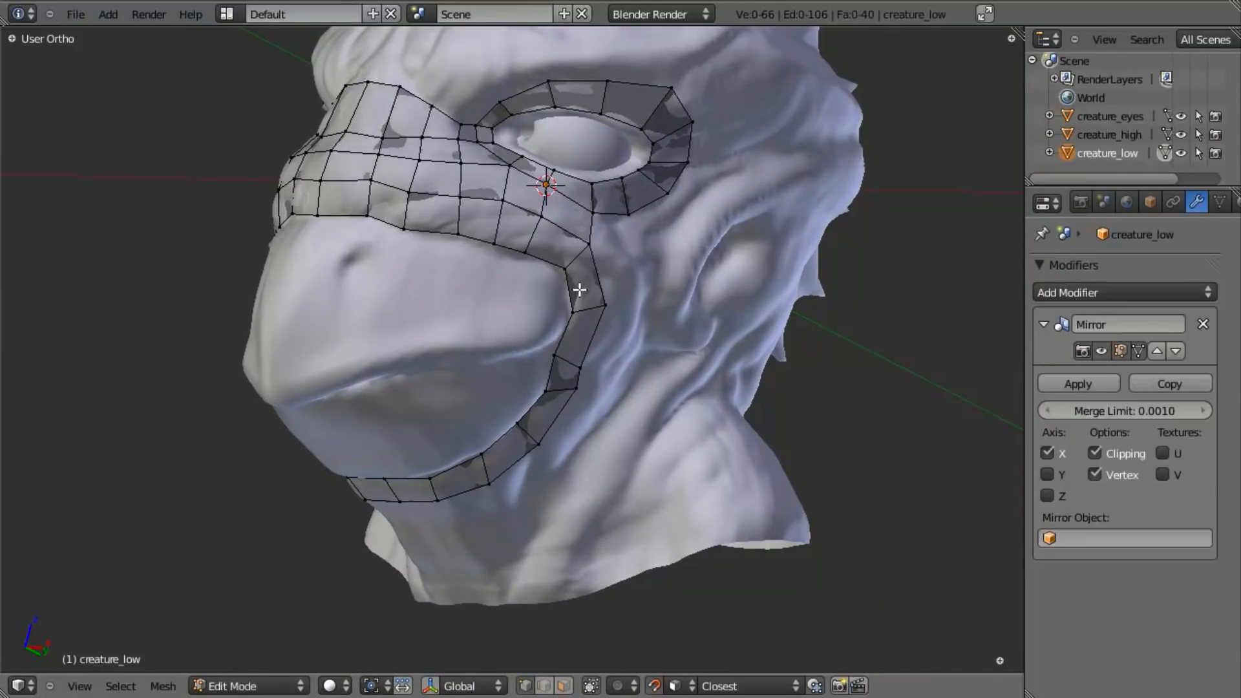
{"action": "middle_click_drag", "start_coordinate": [578, 292], "coordinate": [553, 368], "text": "shift"}
{"action": "middle_click_drag", "start_coordinate": [538, 409], "coordinate": [439, 388]}
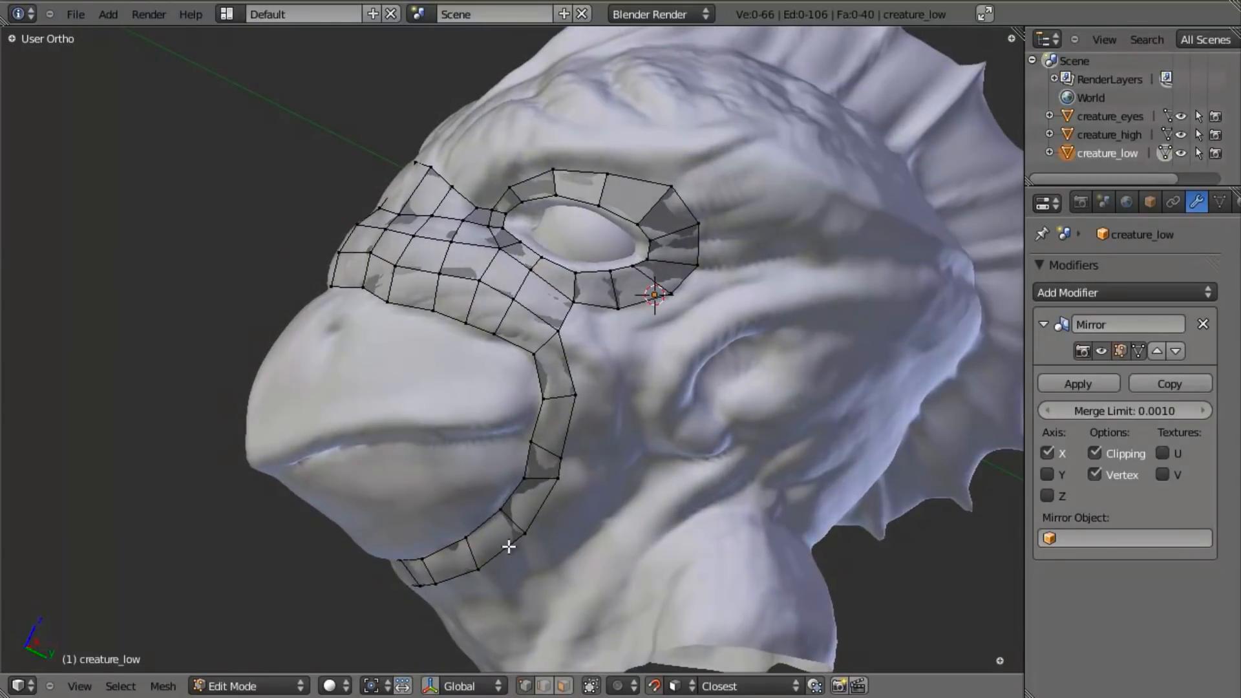
{"action": "middle_click_drag", "start_coordinate": [509, 546], "coordinate": [491, 485], "text": "shift"}
{"action": "middle_click_drag", "start_coordinate": [575, 339], "coordinate": [529, 359], "text": "shift"}
{"action": "scroll", "coordinate": [562, 342], "scroll_direction": "down", "scroll_amount": 3}
{"action": "middle_click_drag", "start_coordinate": [601, 323], "coordinate": [482, 385]}
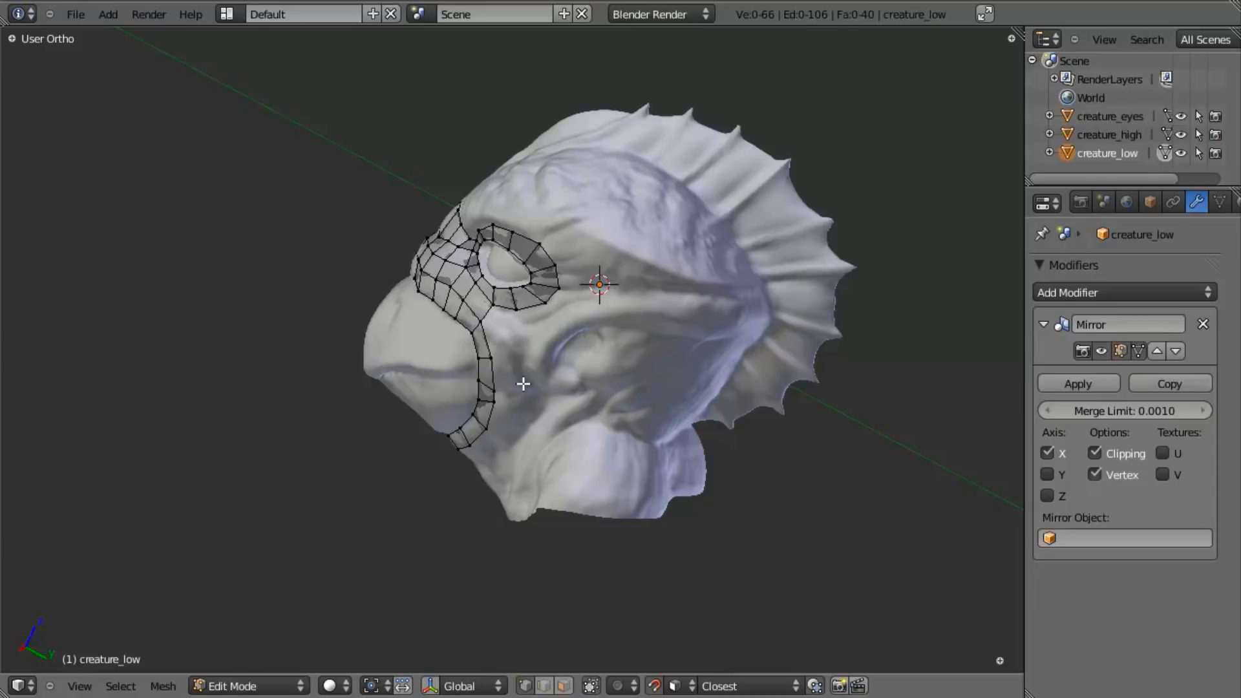
{"action": "scroll", "coordinate": [519, 422], "scroll_direction": "up", "scroll_amount": 2}
{"action": "middle_click_drag", "start_coordinate": [495, 425], "coordinate": [593, 414]}
{"action": "middle_click_drag", "start_coordinate": [647, 157], "coordinate": [587, 291]}
{"action": "scroll", "coordinate": [572, 384], "scroll_direction": "up", "scroll_amount": 2}
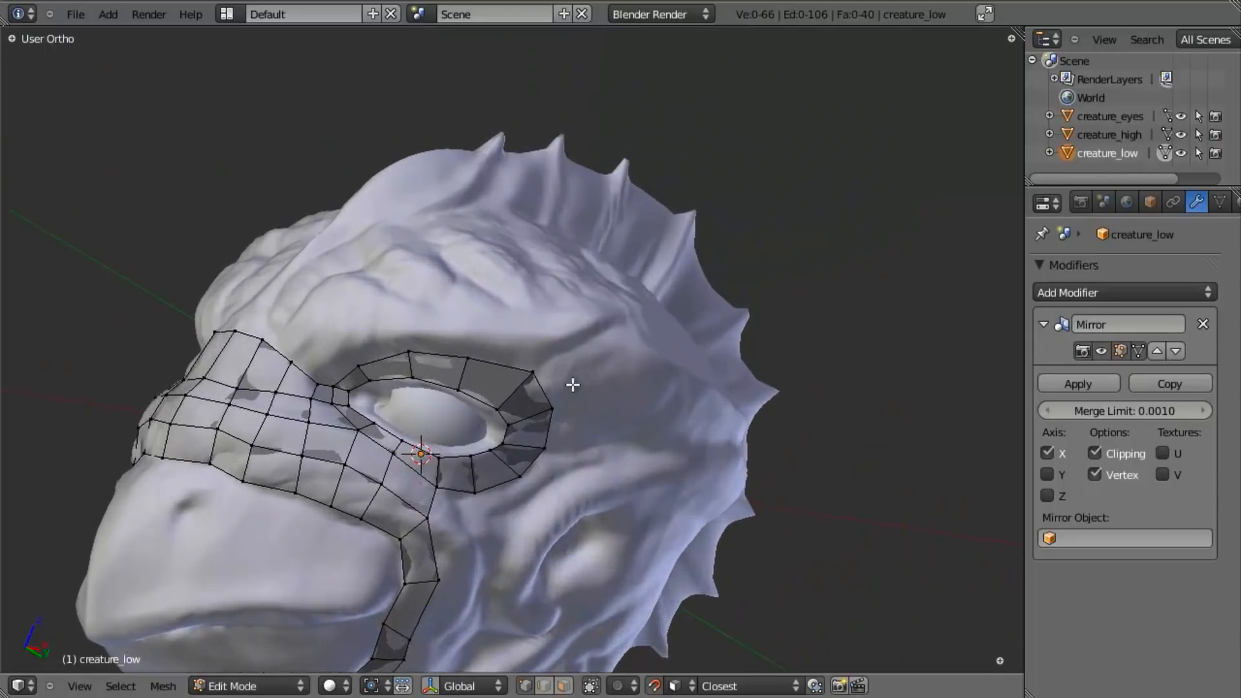
- Extrude the eye loop's upper edge twice up onto the brow and adjust the new vertices' positions
{"action": "middle_click_drag", "start_coordinate": [573, 385], "coordinate": [283, 358]}
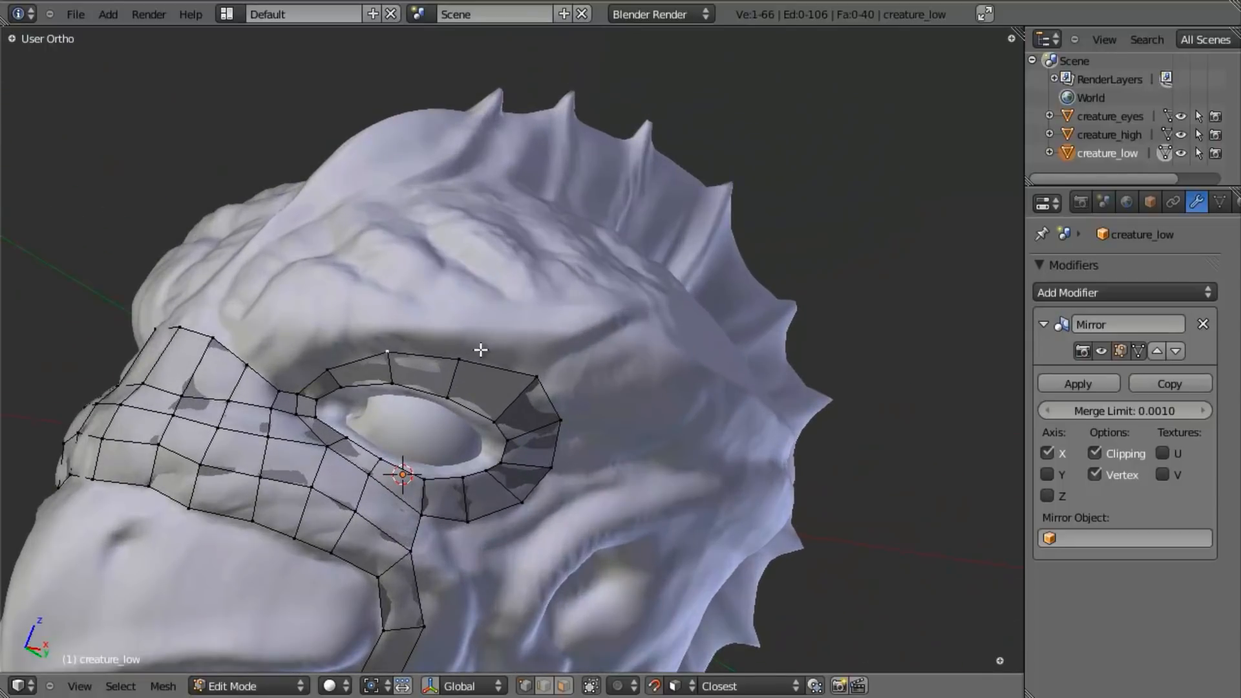
{"action": "key", "text": "e"}
{"action": "left_click", "coordinate": [495, 408]}
{"action": "key", "text": "e"}
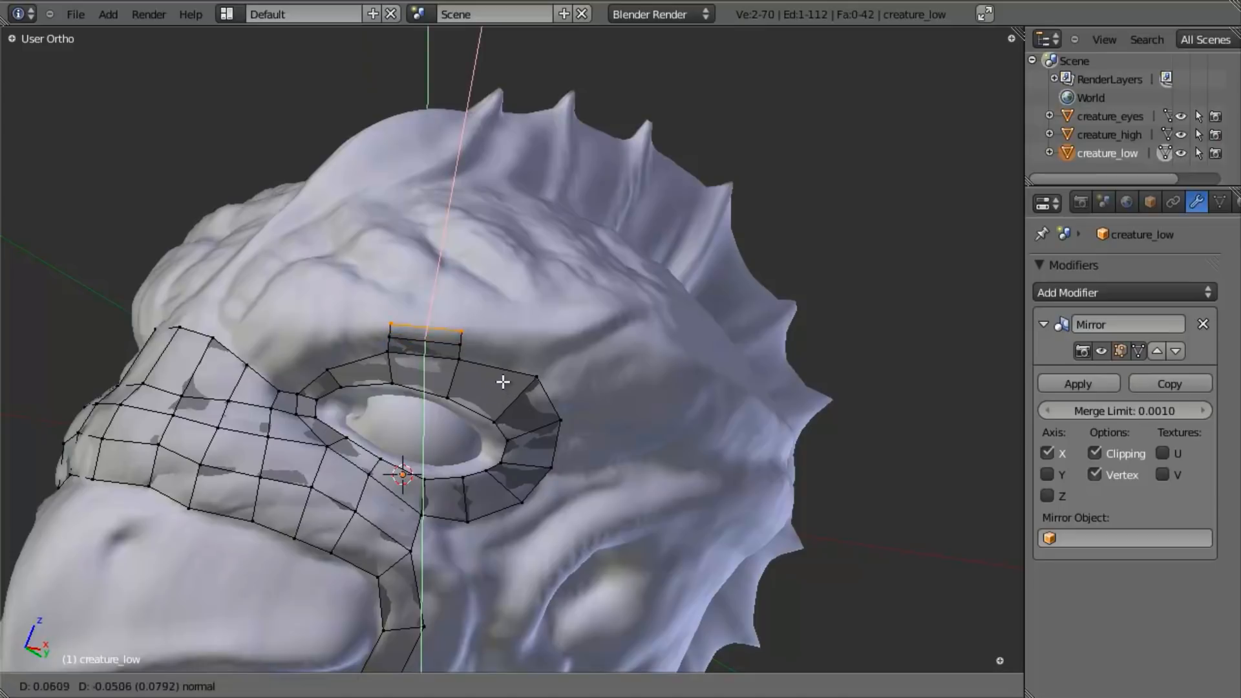
{"action": "left_click", "coordinate": [507, 361]}
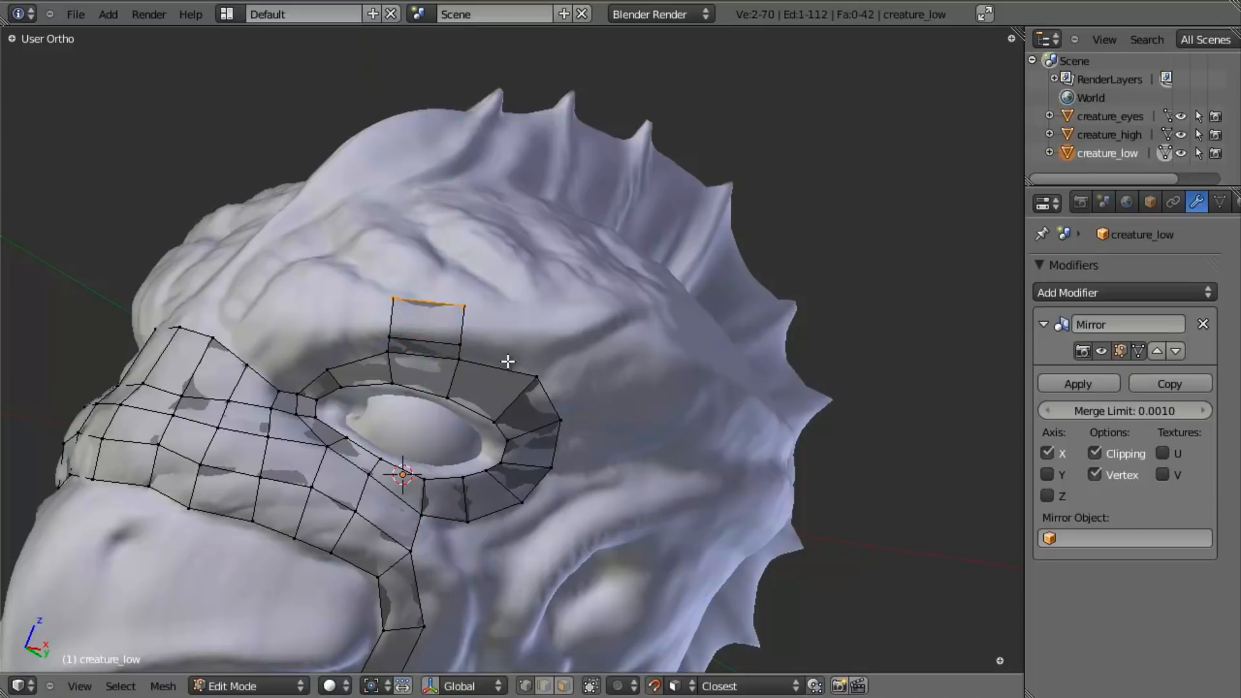
{"action": "right_click", "coordinate": [404, 331], "text": "shift"}
{"action": "key", "text": "g"}
{"action": "left_click", "coordinate": [405, 319]}
- Reposition the rear side edge of the upper brow face on the sculpt
{"action": "middle_click_drag", "start_coordinate": [404, 319], "coordinate": [451, 288]}
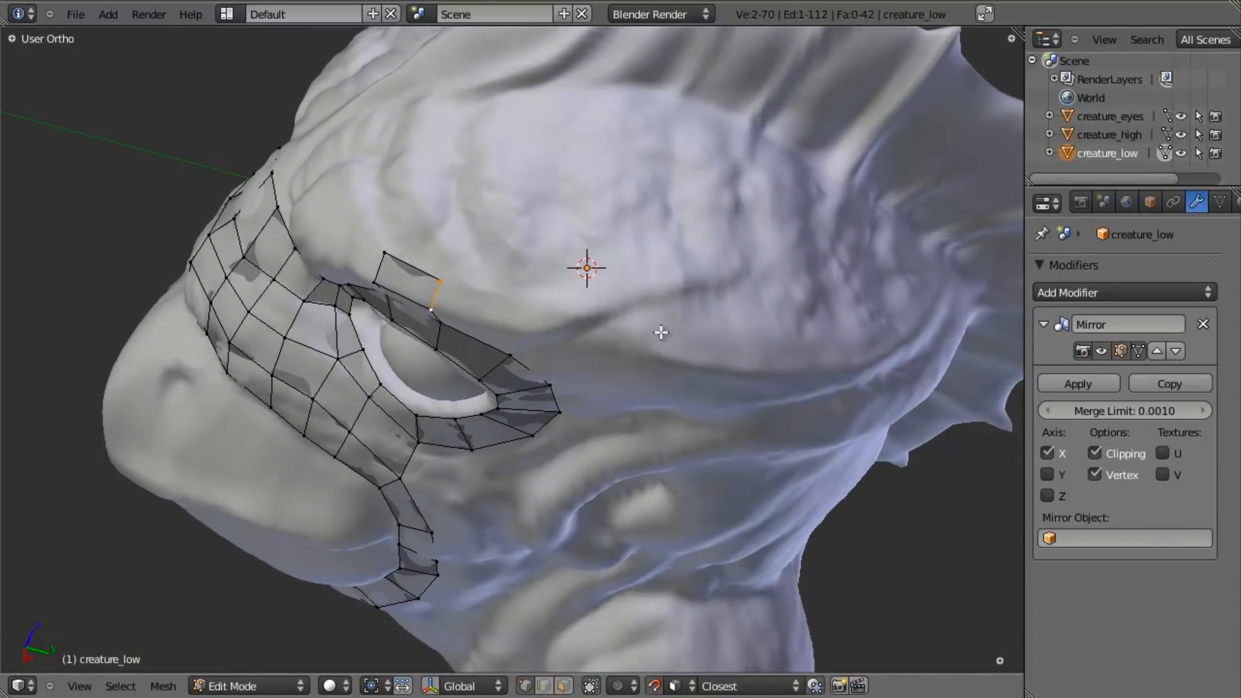
{"action": "scroll", "coordinate": [913, 324], "scroll_direction": "down", "scroll_amount": 5}
{"action": "middle_click_drag", "start_coordinate": [437, 407], "coordinate": [586, 435]}
{"action": "scroll", "coordinate": [386, 354], "scroll_direction": "up", "scroll_amount": 3}
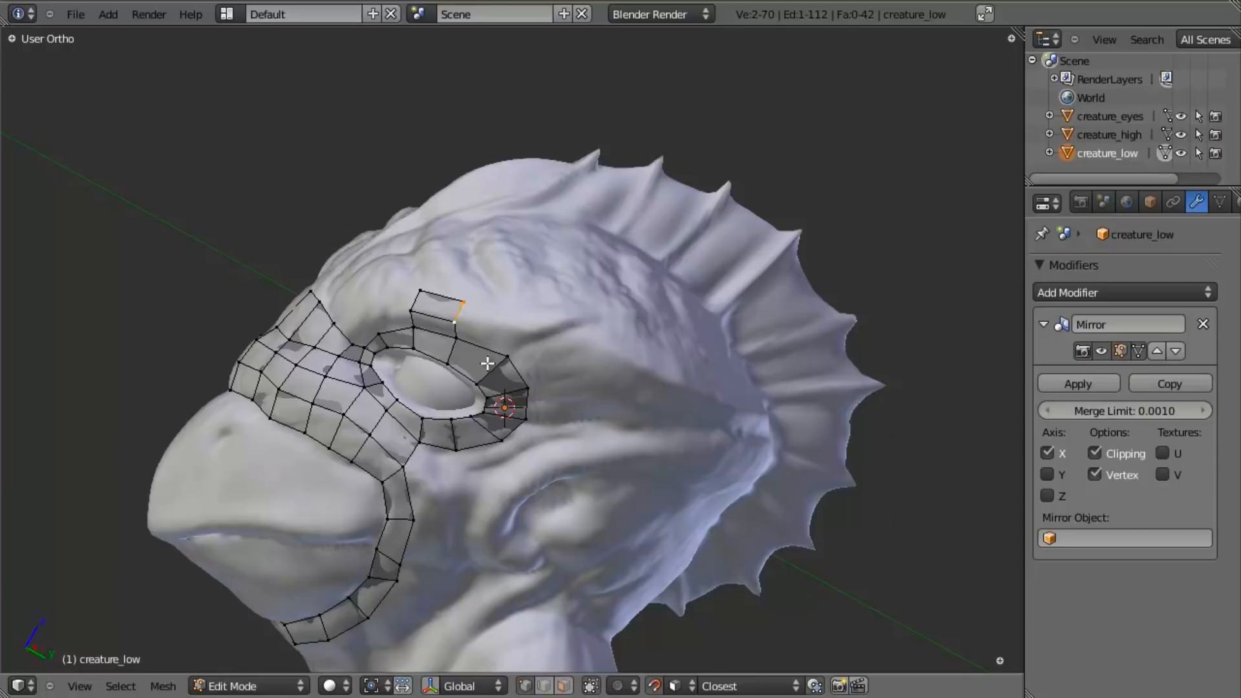
{"action": "scroll", "coordinate": [488, 364], "scroll_direction": "up", "scroll_amount": 1}
{"action": "key", "text": "g"}
{"action": "left_click", "coordinate": [474, 334]}
- Extrude the upper brow face's rear edge twice backwards along the brow ridge
{"action": "middle_click_drag", "start_coordinate": [475, 334], "coordinate": [518, 315]}
{"action": "key", "text": "e"}
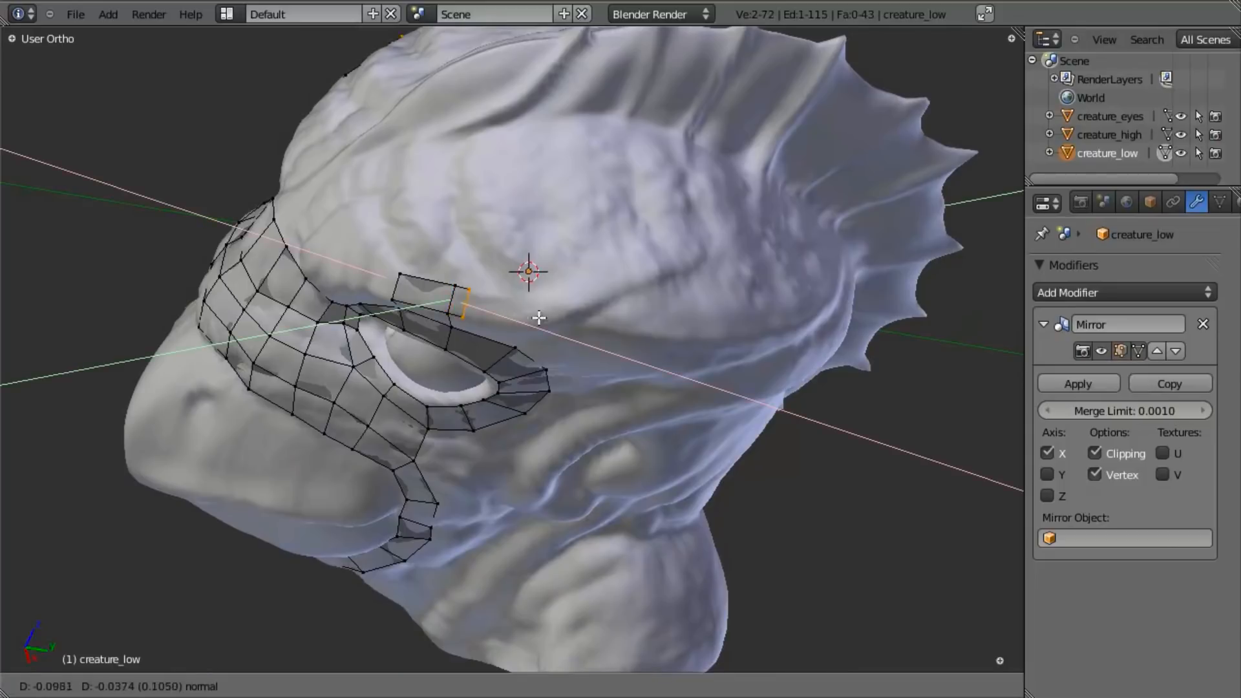
{"action": "left_click", "coordinate": [586, 310]}
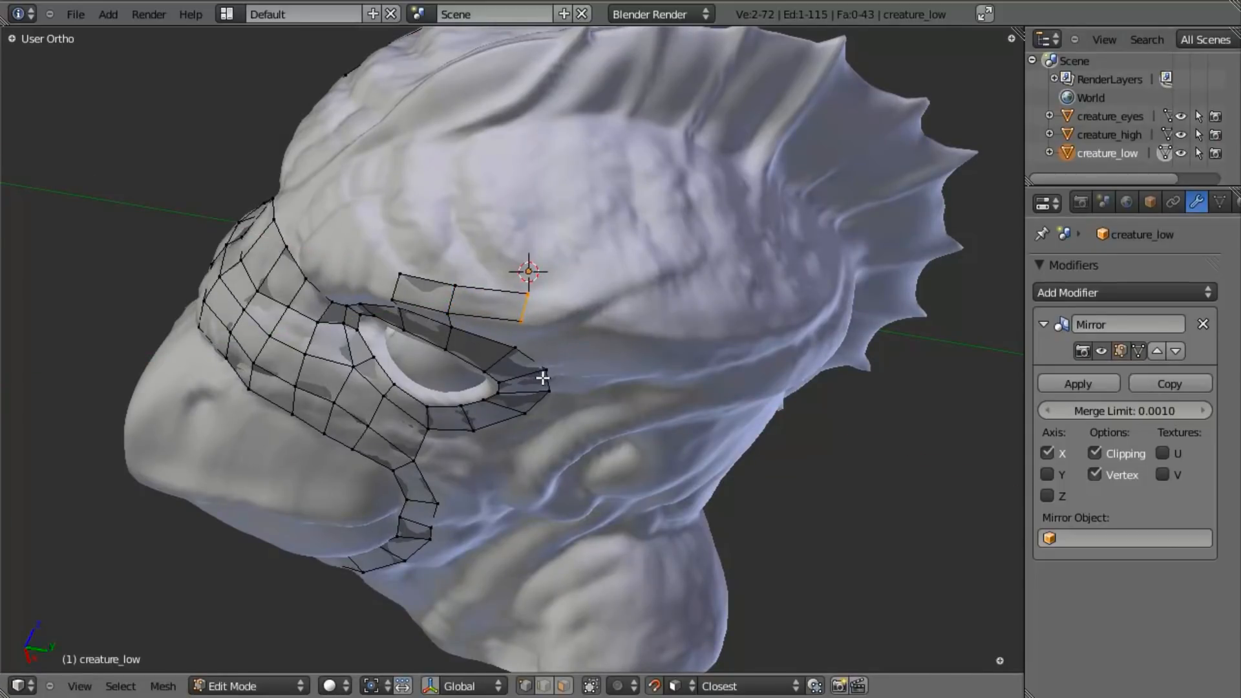
{"action": "key", "text": "e"}
{"action": "left_click", "coordinate": [655, 366]}
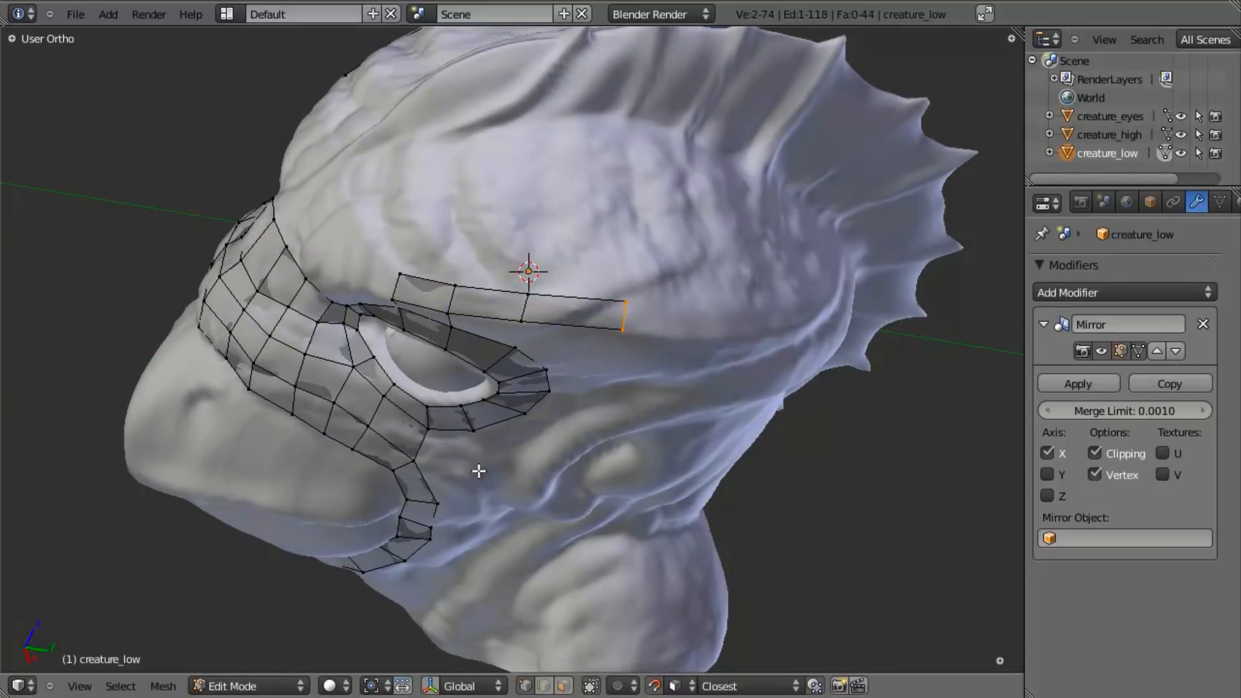
- Extrude the brow strip's rear edge twice further back along the skull ridge and reposition one of the new lower vertices
{"action": "middle_click_drag", "start_coordinate": [482, 466], "coordinate": [460, 278]}
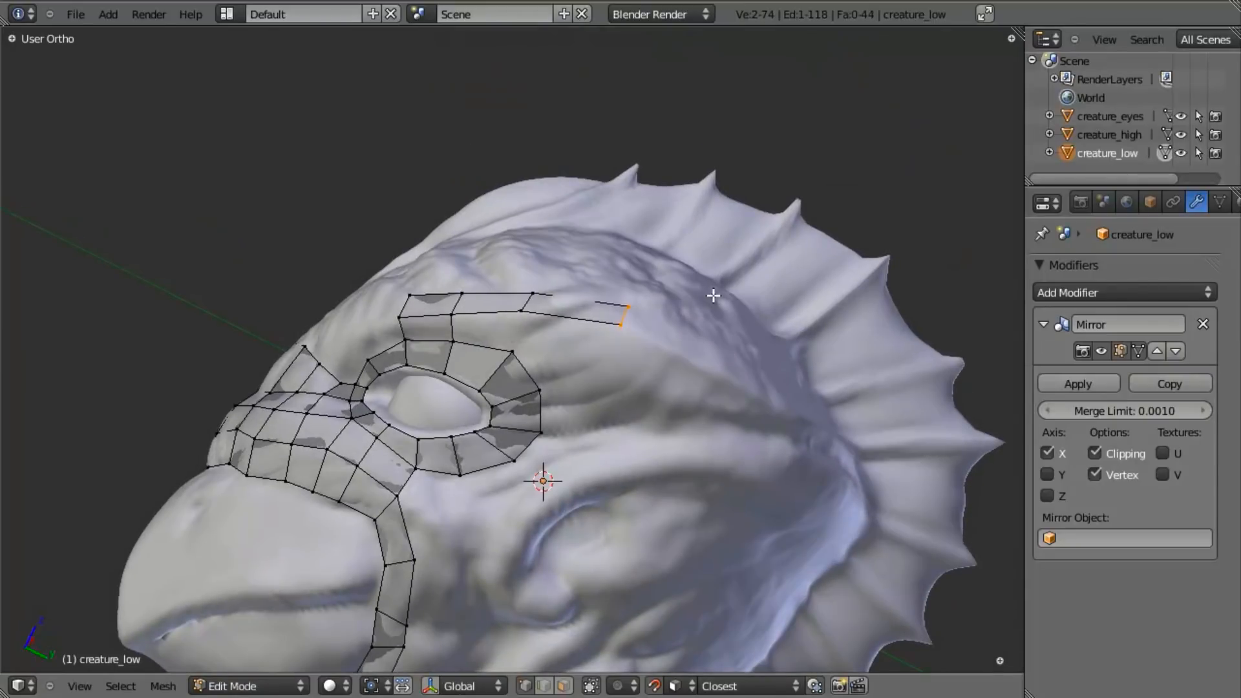
{"action": "middle_click_drag", "start_coordinate": [504, 336], "coordinate": [494, 417]}
{"action": "middle_click_drag", "start_coordinate": [675, 344], "coordinate": [619, 388]}
{"action": "key", "text": "e"}
{"action": "left_click", "coordinate": [706, 408]}
{"action": "middle_click_drag", "start_coordinate": [706, 408], "coordinate": [571, 415]}
{"action": "key", "text": "e"}
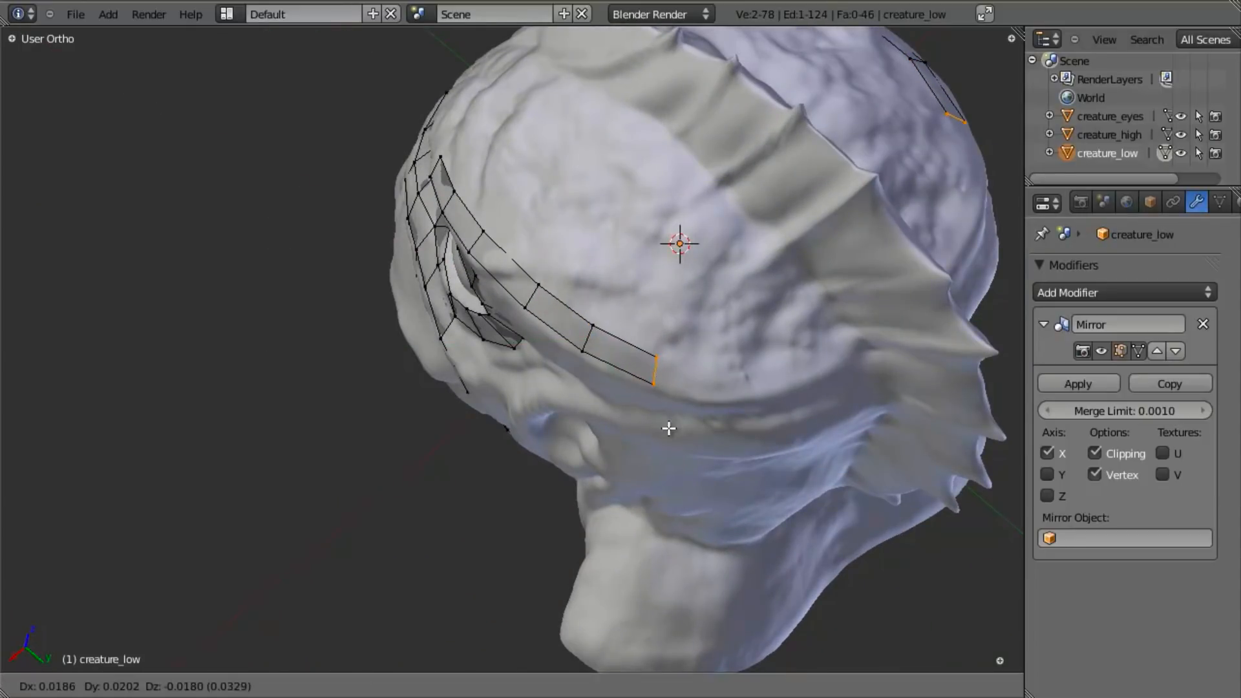
{"action": "left_click", "coordinate": [665, 430]}
{"action": "right_click", "coordinate": [580, 327]}
{"action": "key", "text": "g"}
{"action": "left_click", "coordinate": [575, 351]}
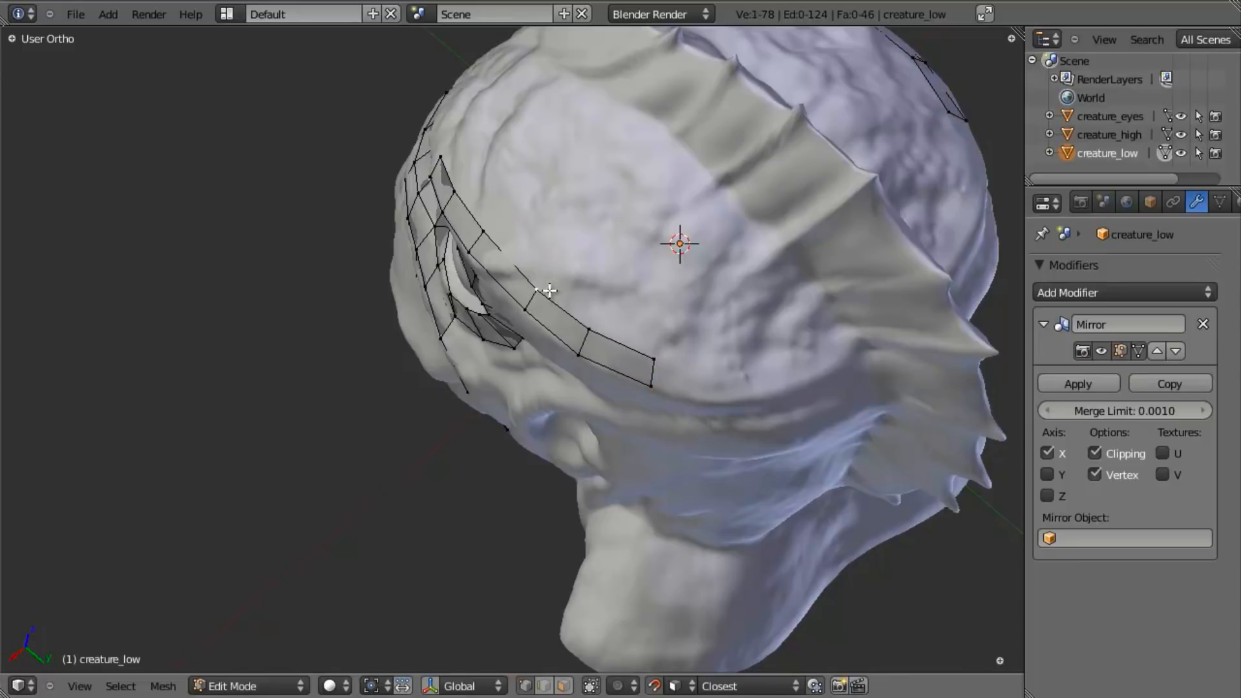
- Extrude the brow strip's end edge one more segment backwards, rotating and moving it to follow the ridge
{"action": "right_click", "coordinate": [652, 381], "text": "shift"}
{"action": "key", "text": "z"}
{"action": "middle_click_drag", "start_coordinate": [649, 355], "coordinate": [613, 348], "text": "shift"}
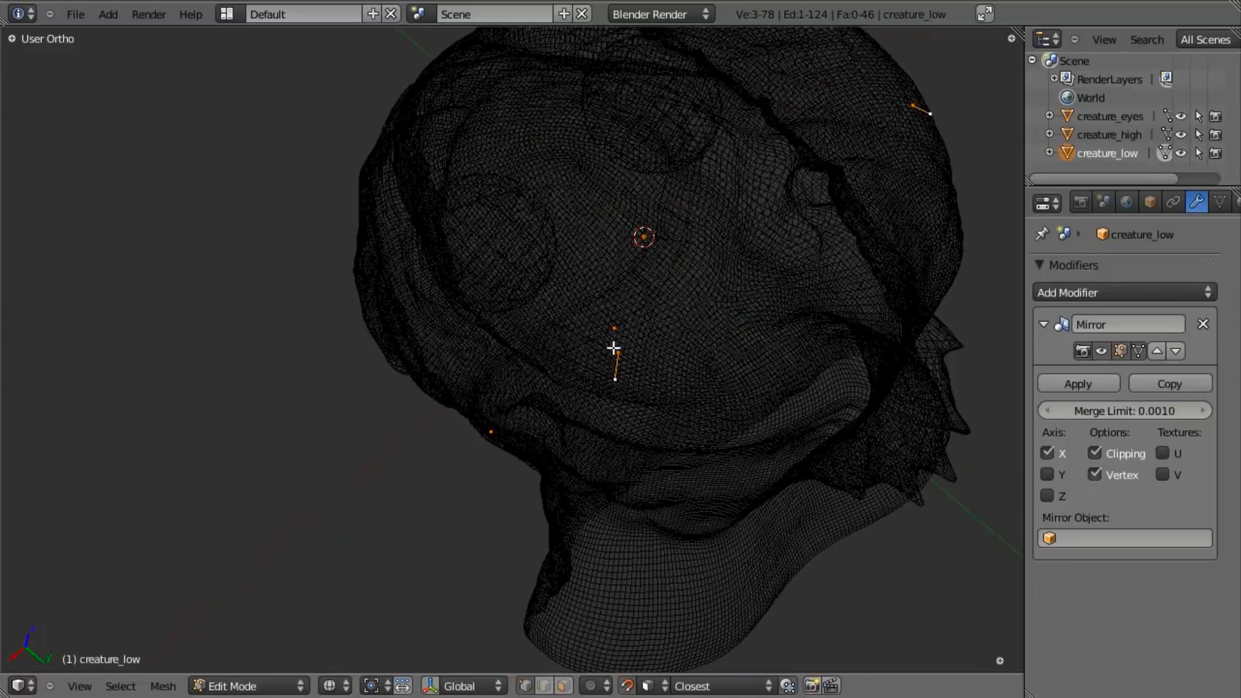
{"action": "key", "text": "z"}
{"action": "middle_click_drag", "start_coordinate": [646, 447], "coordinate": [623, 449], "text": "shift"}
{"action": "key", "text": "e"}
{"action": "left_click", "coordinate": [678, 444]}
{"action": "key", "text": "r"}
{"action": "left_click", "coordinate": [695, 428]}
{"action": "key", "text": "g"}
{"action": "left_click", "coordinate": [701, 432]}
- Extrude the brow strip's end edge twice more towards the crest, rotating each new edge along the ridge
{"action": "key", "text": "e"}
{"action": "left_click", "coordinate": [760, 415]}
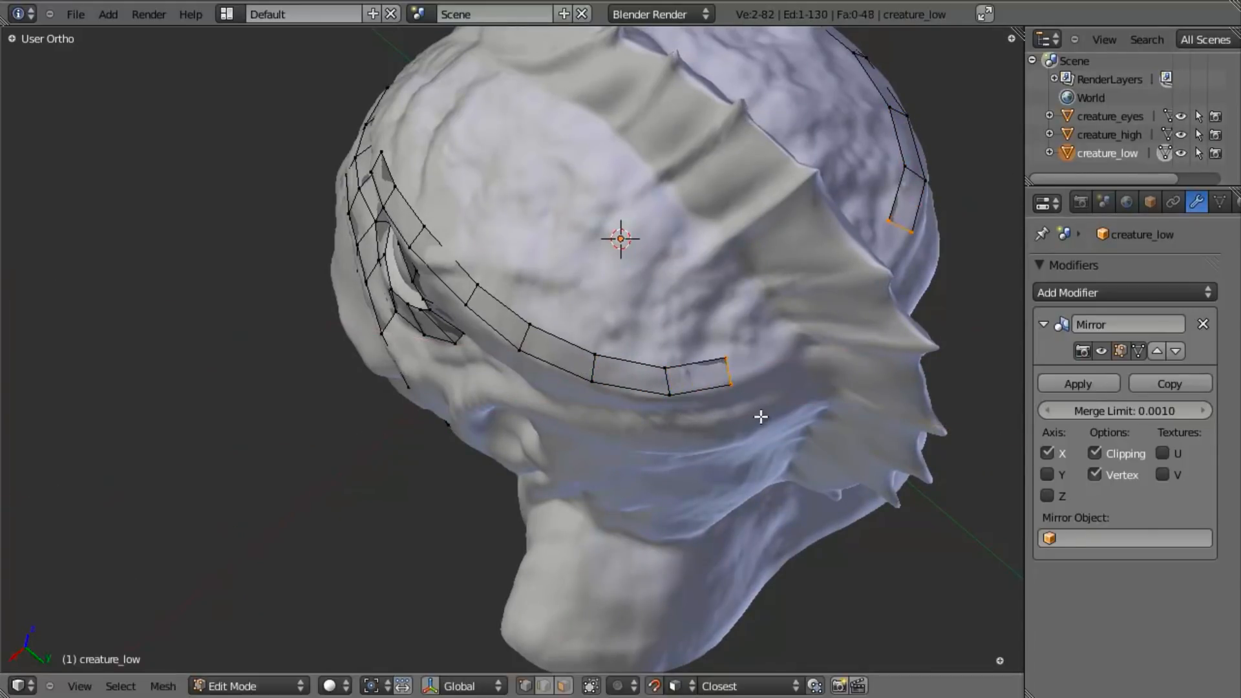
{"action": "key", "text": "r"}
{"action": "left_click", "coordinate": [779, 401]}
{"action": "key", "text": "e"}
{"action": "left_click", "coordinate": [856, 366]}
{"action": "key", "text": "r"}
{"action": "left_click", "coordinate": [806, 407]}
- Extrude a lower edge of the brow strip down behind the eye and divide the new face with a centred loop cut
{"action": "middle_click_drag", "start_coordinate": [806, 407], "coordinate": [706, 330]}
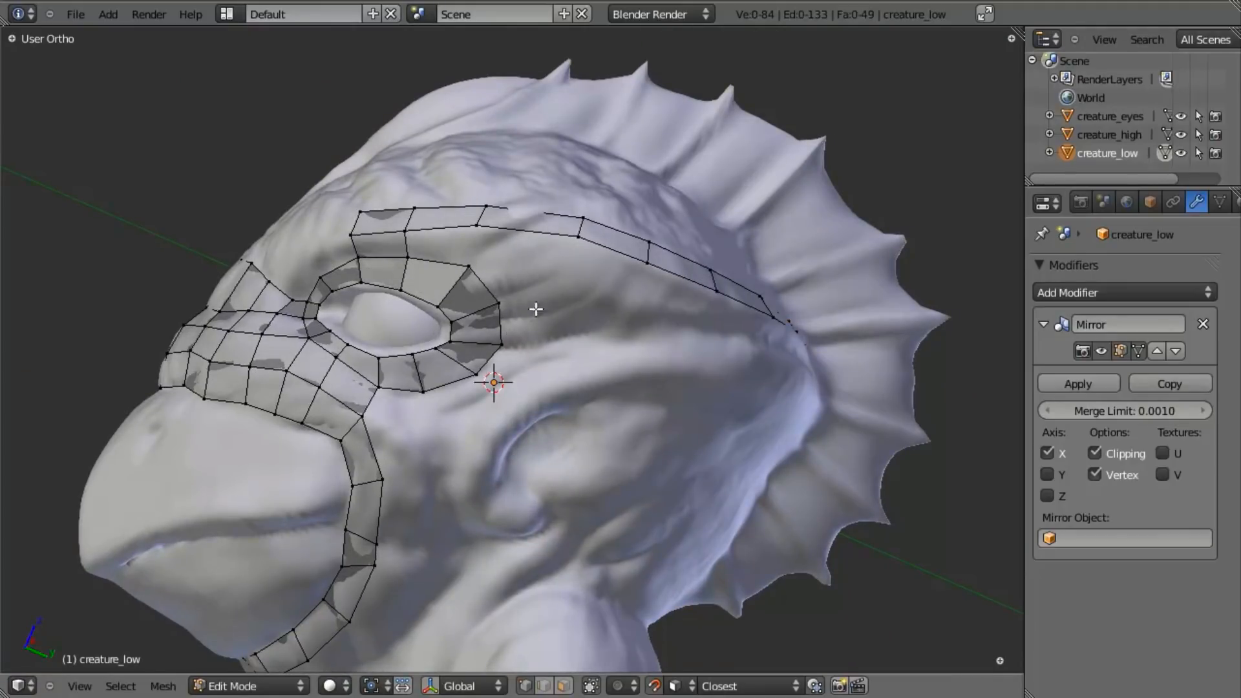
{"action": "key", "text": "e"}
{"action": "left_click", "coordinate": [633, 400]}
{"action": "key", "text": "g"}
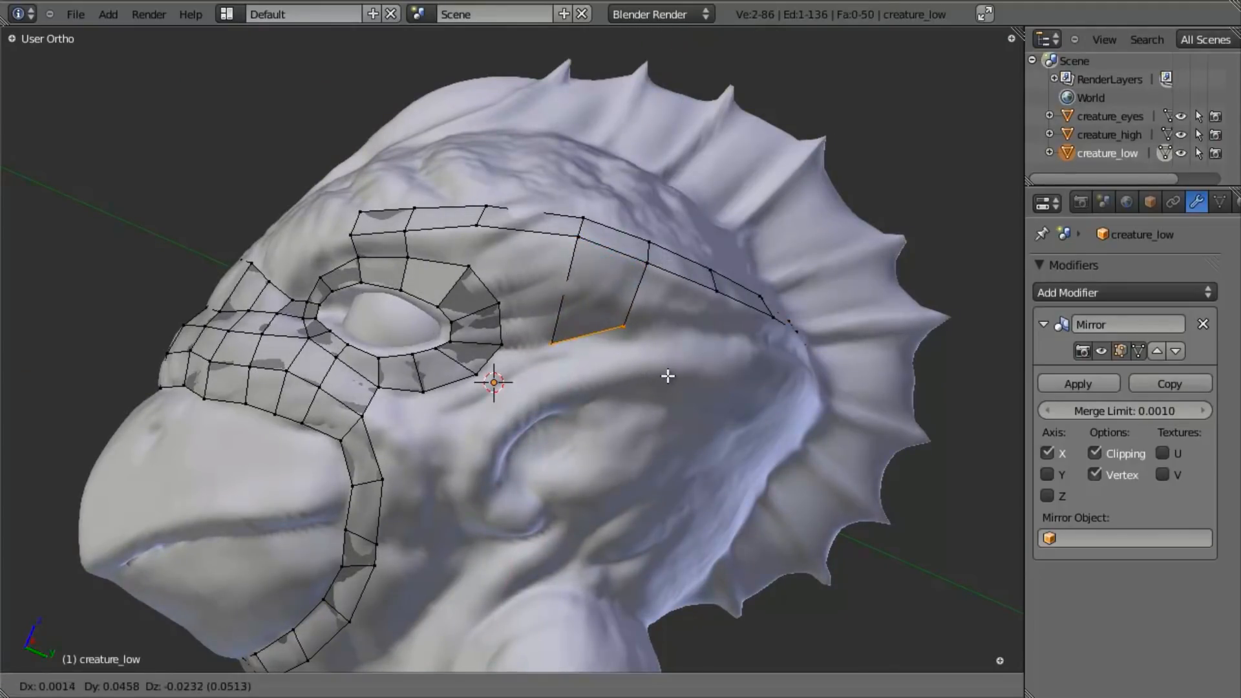
{"action": "left_click", "coordinate": [673, 371]}
{"action": "key", "text": "a"}
{"action": "left_click", "coordinate": [636, 306]}
{"action": "right_click", "coordinate": [633, 305]}
{"action": "key", "text": "a"}
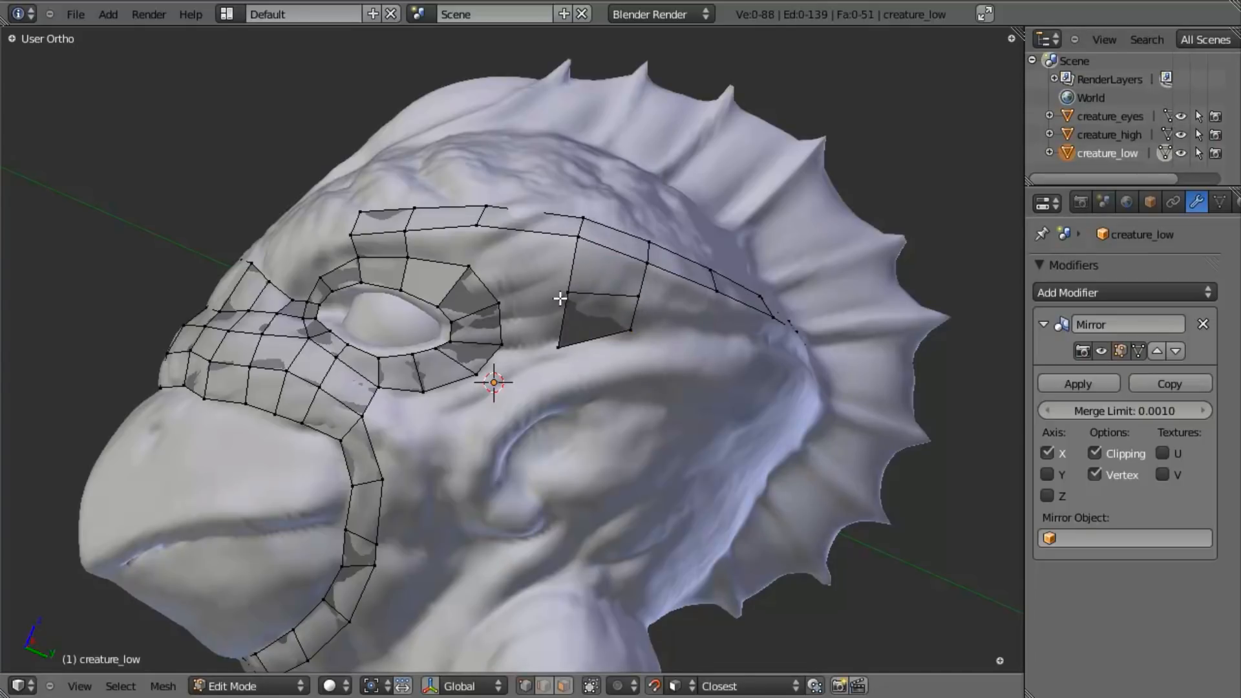
- Fill two faces between the new patch and the rear of the eye loop
{"action": "key", "text": "f"}
{"action": "middle_click_drag", "start_coordinate": [583, 334], "coordinate": [588, 344]}
{"action": "key", "text": "ctrl+z"}
{"action": "key", "text": "f"}
{"action": "key", "text": "a"}
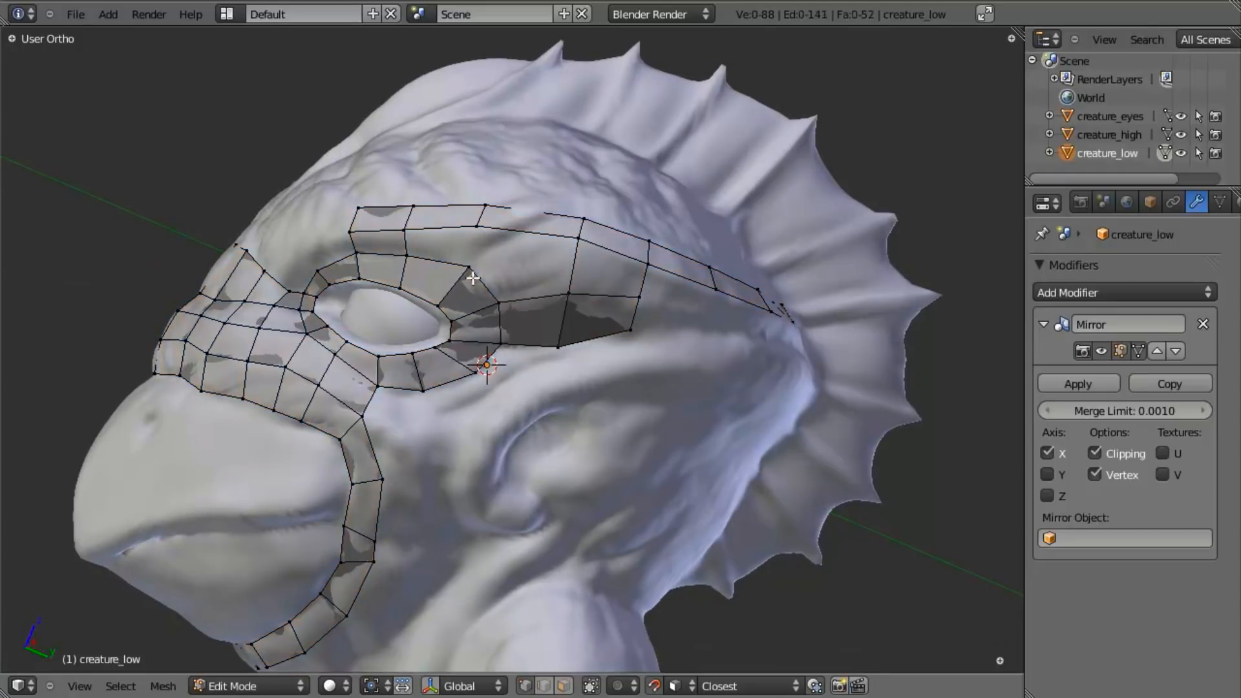
{"action": "key", "text": "f"}
{"action": "key", "text": "a"}
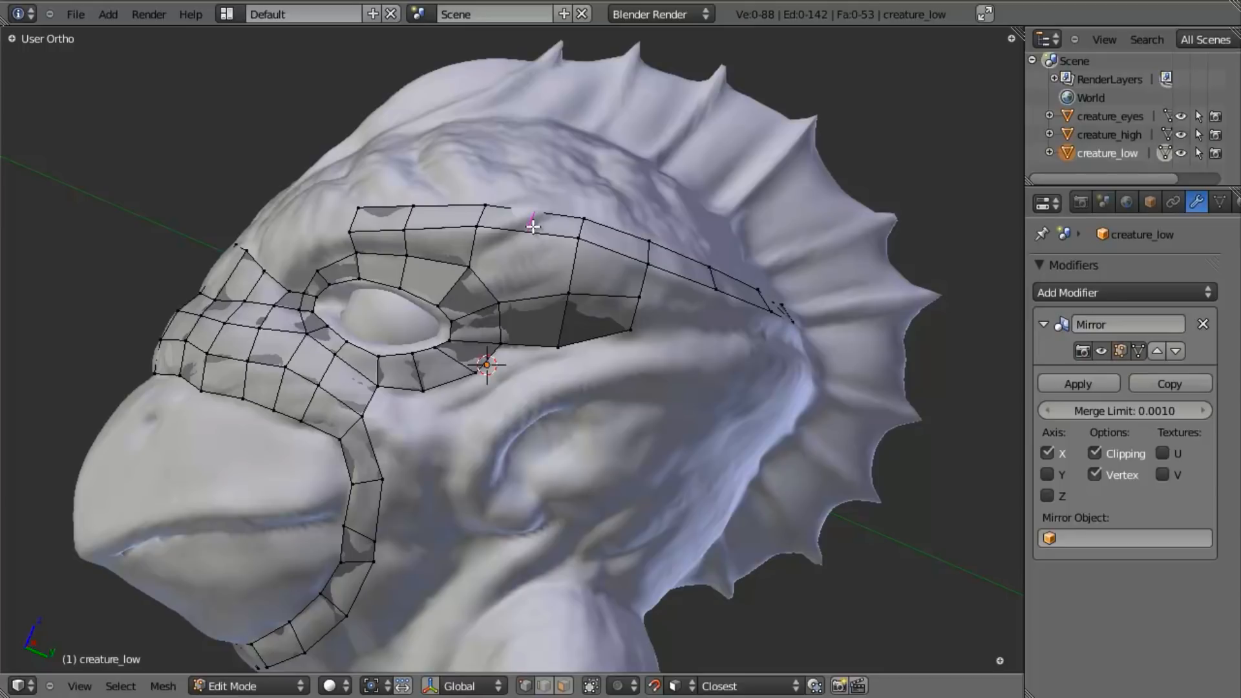
- Add a loop cut across the brow strip behind the eye and fill the remaining gaps down to the eye loop
{"action": "left_click", "coordinate": [532, 226]}
{"action": "right_click", "coordinate": [533, 226]}
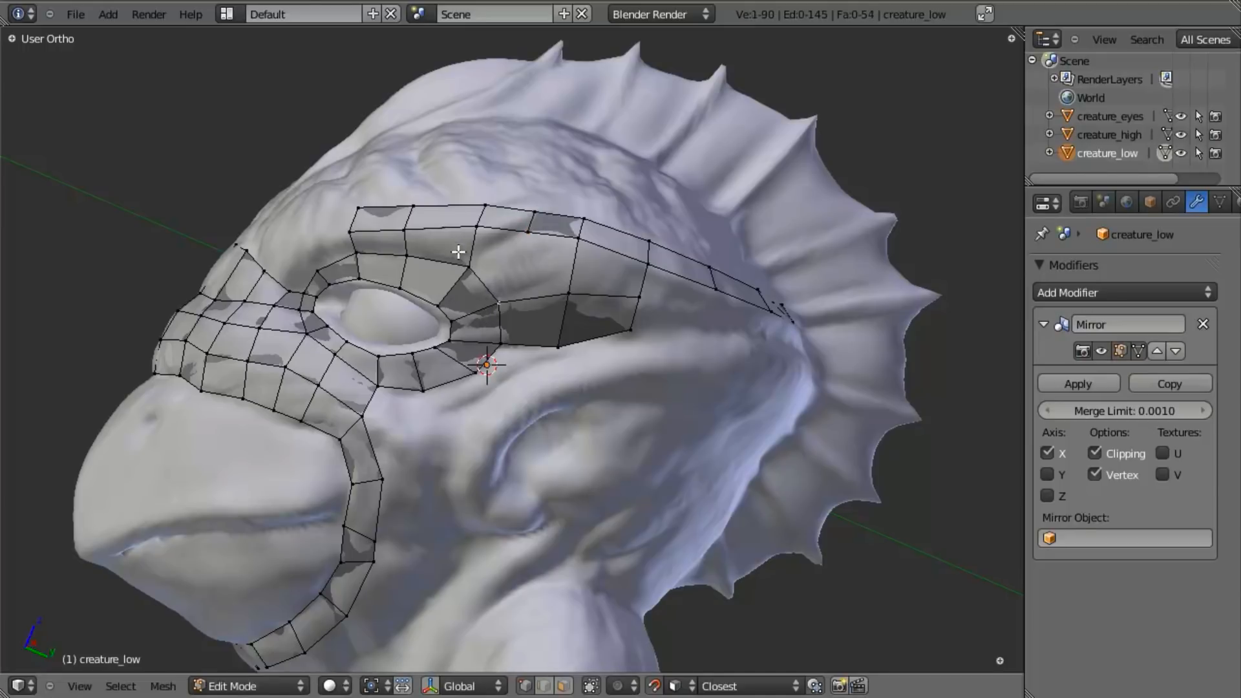
{"action": "key", "text": "f"}
{"action": "key", "text": "a"}
{"action": "right_click", "coordinate": [522, 276], "text": "alt"}
{"action": "key", "text": "f"}
{"action": "key", "text": "a"}
- Extrude the lower edges of the brow strip's rear section down the side of the head
{"action": "middle_click_drag", "start_coordinate": [527, 293], "coordinate": [561, 316]}
{"action": "middle_click_drag", "start_coordinate": [507, 360], "coordinate": [532, 302]}
{"action": "right_click_drag", "start_coordinate": [533, 328], "coordinate": [536, 316]}
{"action": "middle_click_drag", "start_coordinate": [537, 317], "coordinate": [575, 318]}
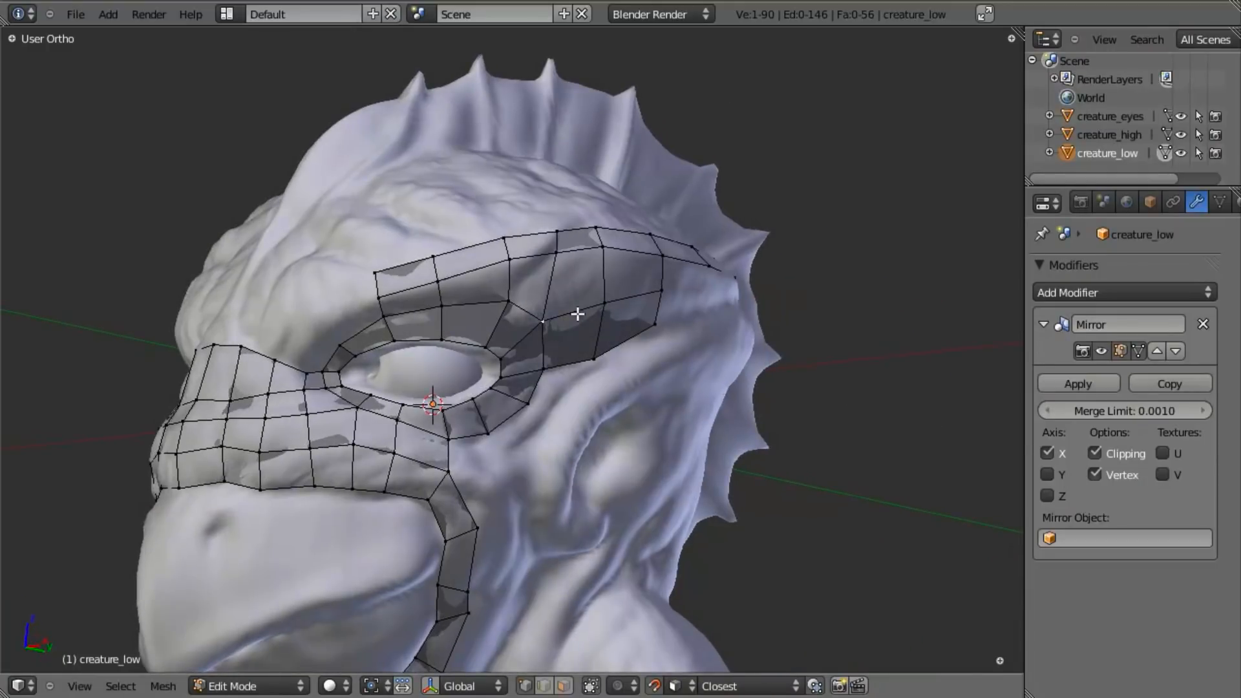
{"action": "middle_click_drag", "start_coordinate": [548, 276], "coordinate": [579, 368]}
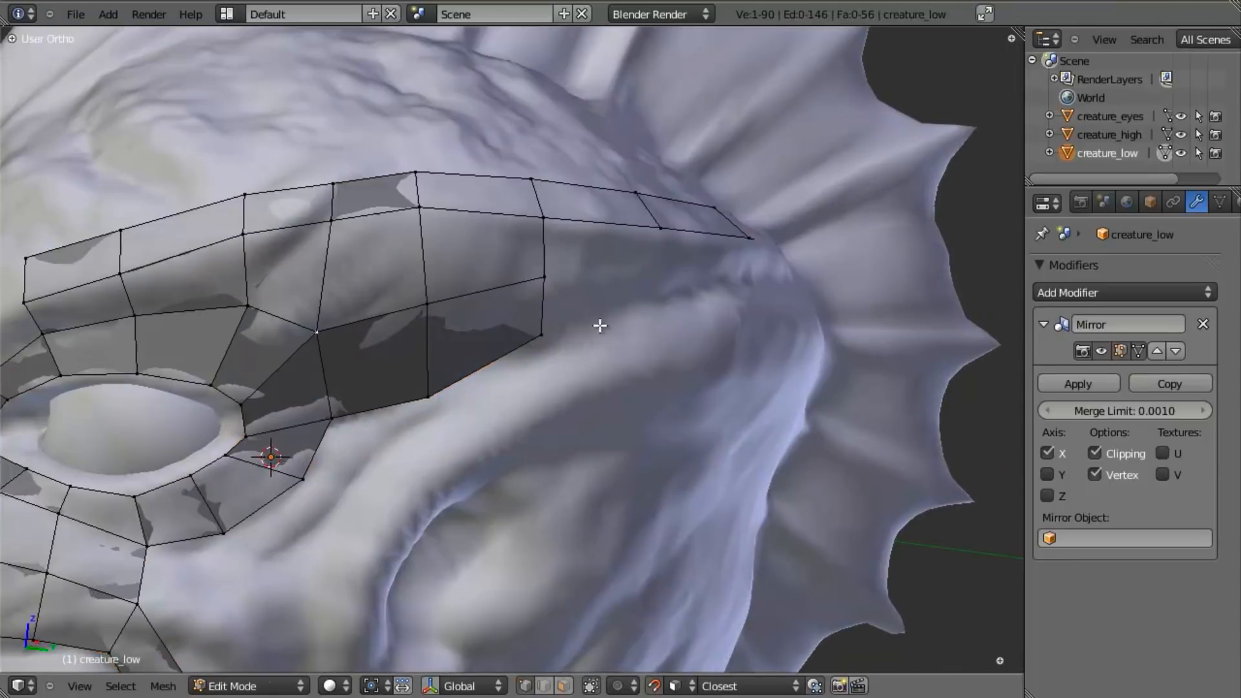
{"action": "middle_click_drag", "start_coordinate": [600, 326], "coordinate": [490, 356]}
{"action": "right_click", "coordinate": [785, 224], "text": "shift"}
{"action": "right_click", "coordinate": [920, 232], "text": "shift"}
{"action": "scroll", "coordinate": [917, 233], "scroll_direction": "down", "scroll_amount": 3}
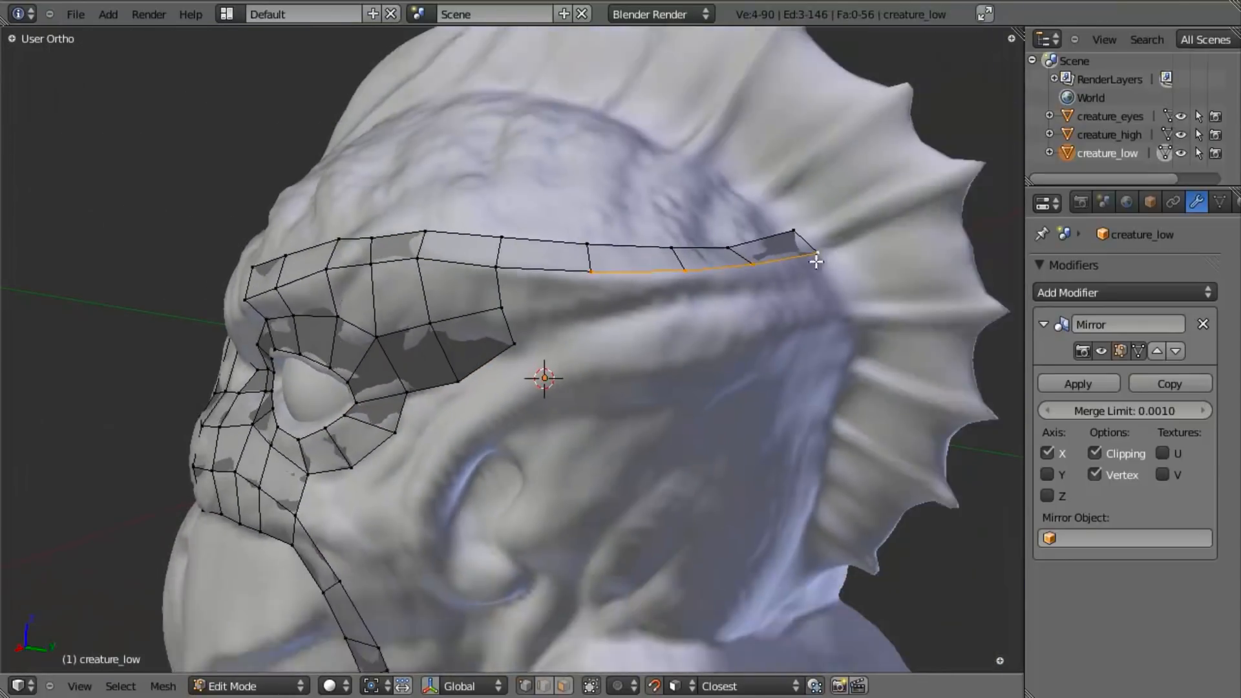
{"action": "key", "text": "e"}
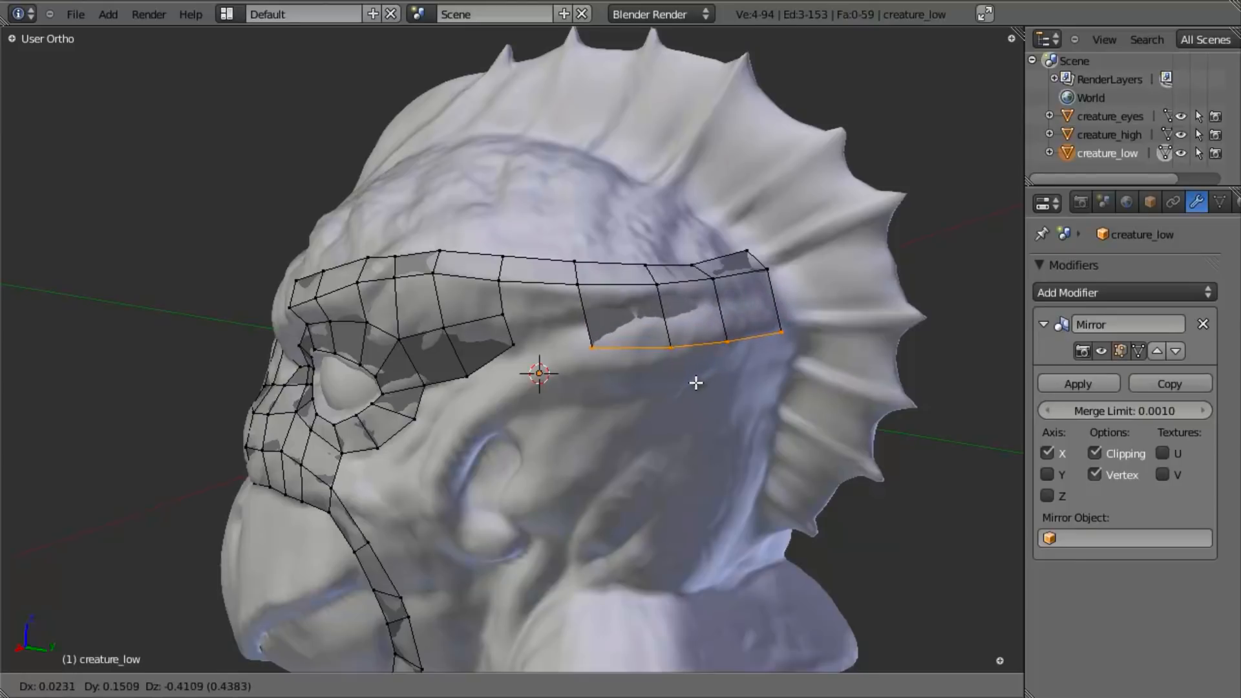
{"action": "left_click", "coordinate": [648, 357]}
- Move the lower vertices of the newly extruded side faces upwards to narrow the strip
{"action": "key", "text": "a"}
{"action": "key", "text": "g"}
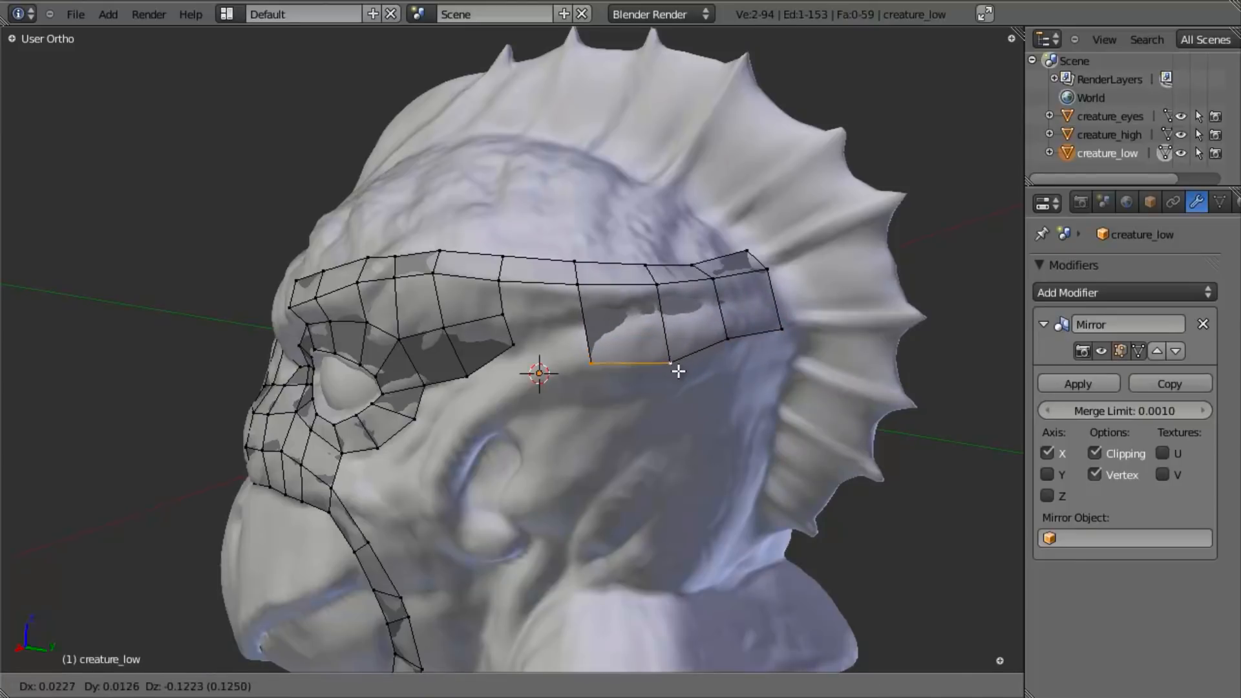
{"action": "left_click", "coordinate": [676, 329]}
{"action": "key", "text": "a"}
{"action": "right_click", "coordinate": [721, 334]}
{"action": "key", "text": "g"}
{"action": "left_click", "coordinate": [723, 319]}
{"action": "right_click", "coordinate": [763, 315]}
{"action": "key", "text": "g"}
{"action": "left_click", "coordinate": [761, 295]}
- Add a lengthwise loop cut through the rear side strip and fill the gap between it and the patch behind the eye
{"action": "key", "text": "ctrl+r"}
{"action": "left_click", "coordinate": [582, 313]}
{"action": "right_click", "coordinate": [716, 324]}
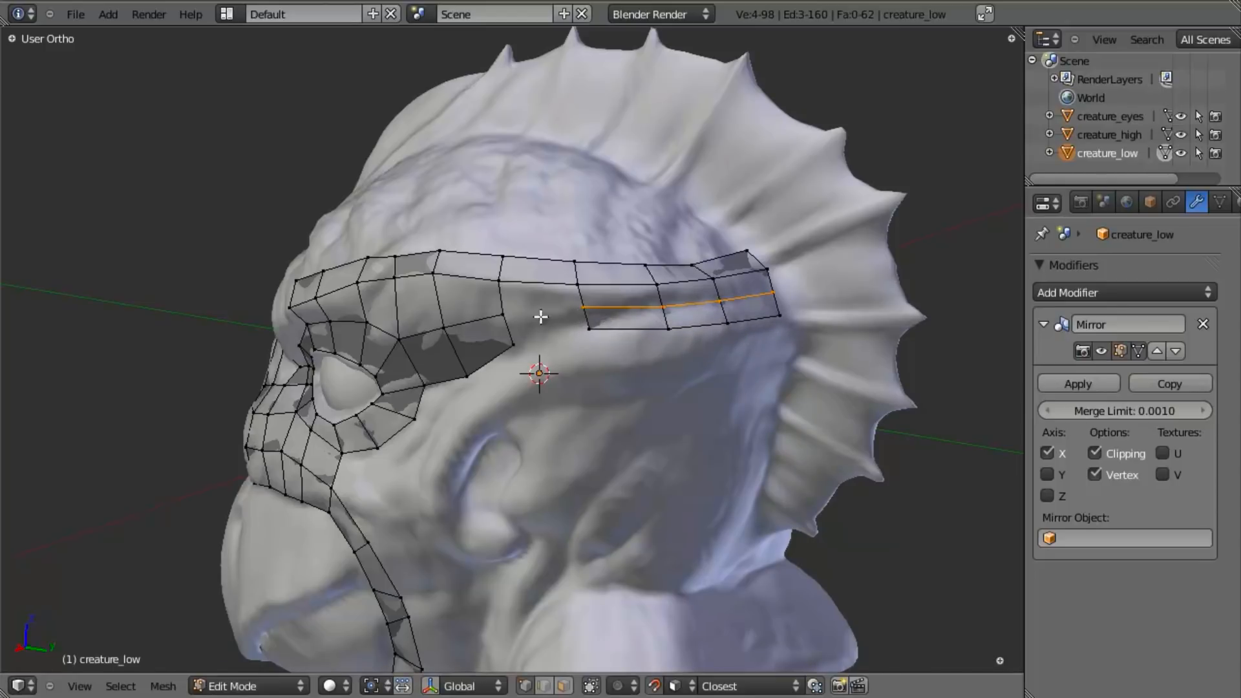
{"action": "right_click", "coordinate": [503, 294], "text": "shift"}
{"action": "key", "text": "z"}
{"action": "key", "text": "b"}
{"action": "middle_click_drag", "start_coordinate": [456, 279], "coordinate": [140, 506]}
{"action": "key", "text": "z"}
{"action": "key", "text": "f"}
{"action": "right_click", "coordinate": [491, 316]}
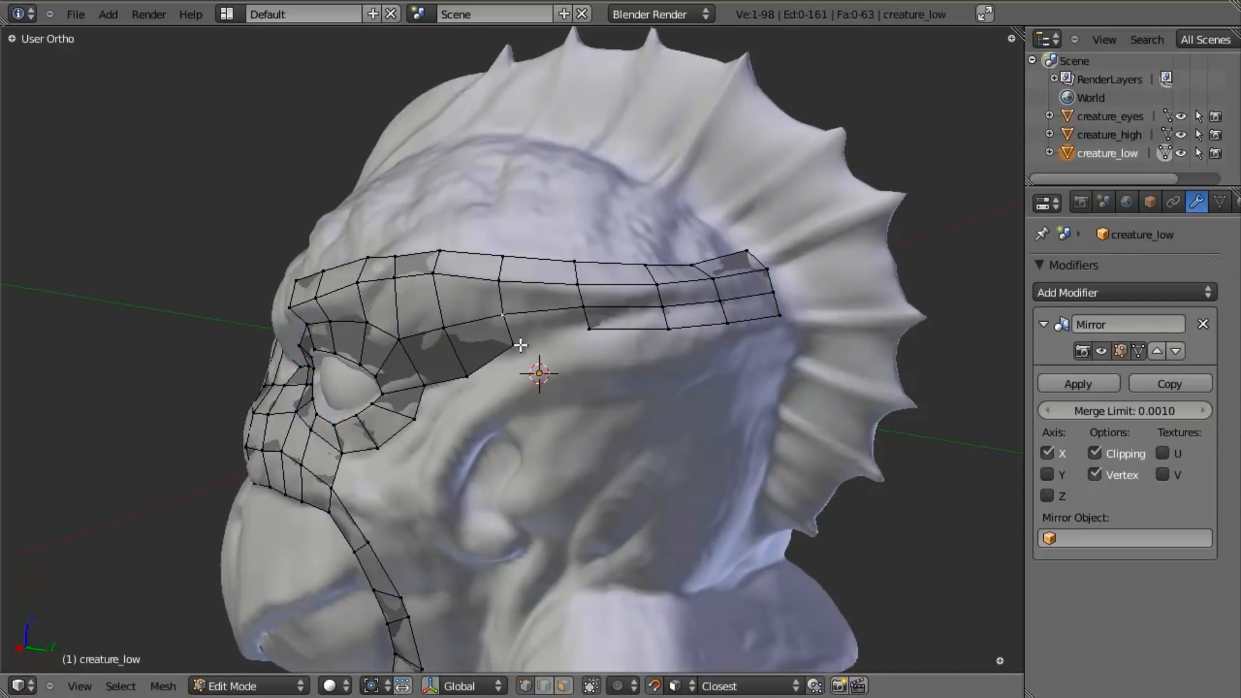
{"action": "key", "text": "f"}
{"action": "key", "text": "a"}
{"action": "key", "text": "a"}
- Extrude the lower edge of the patch behind the eye twice down onto the ridge above the ear
{"action": "middle_click_drag", "start_coordinate": [599, 333], "coordinate": [651, 341]}
{"action": "key", "text": "a"}
{"action": "middle_click_drag", "start_coordinate": [488, 486], "coordinate": [575, 361], "text": "shift"}
{"action": "key", "text": "z"}
{"action": "middle_click_drag", "start_coordinate": [564, 268], "coordinate": [536, 276]}
{"action": "key", "text": "z"}
{"action": "key", "text": "e"}
{"action": "left_click", "coordinate": [550, 294]}
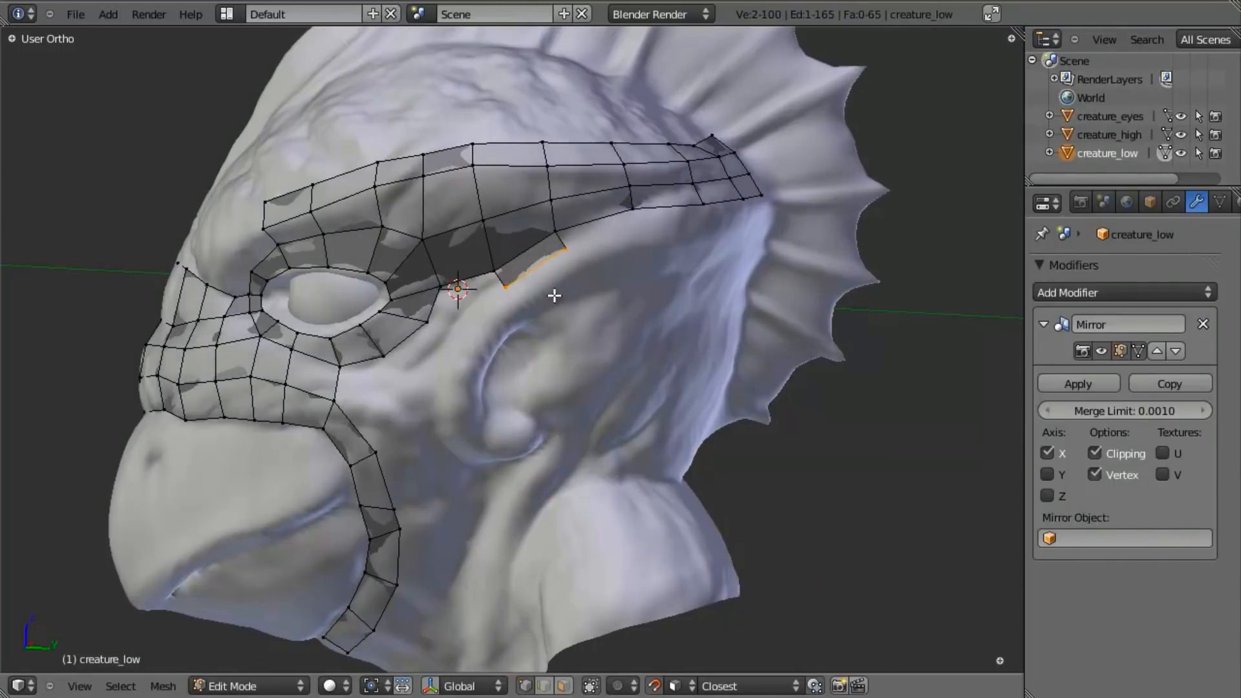
{"action": "key", "text": "e"}
{"action": "left_click", "coordinate": [568, 318]}
- Reposition the lower edge of the new faces along the upper rim of the ear
{"action": "middle_click_drag", "start_coordinate": [568, 318], "coordinate": [502, 355]}
{"action": "middle_click_drag", "start_coordinate": [526, 295], "coordinate": [624, 365]}
{"action": "scroll", "coordinate": [608, 362], "scroll_direction": "up", "scroll_amount": 3}
{"action": "middle_click_drag", "start_coordinate": [534, 337], "coordinate": [602, 322]}
{"action": "key", "text": "g"}
{"action": "left_click", "coordinate": [608, 327]}
{"action": "key", "text": "a"}
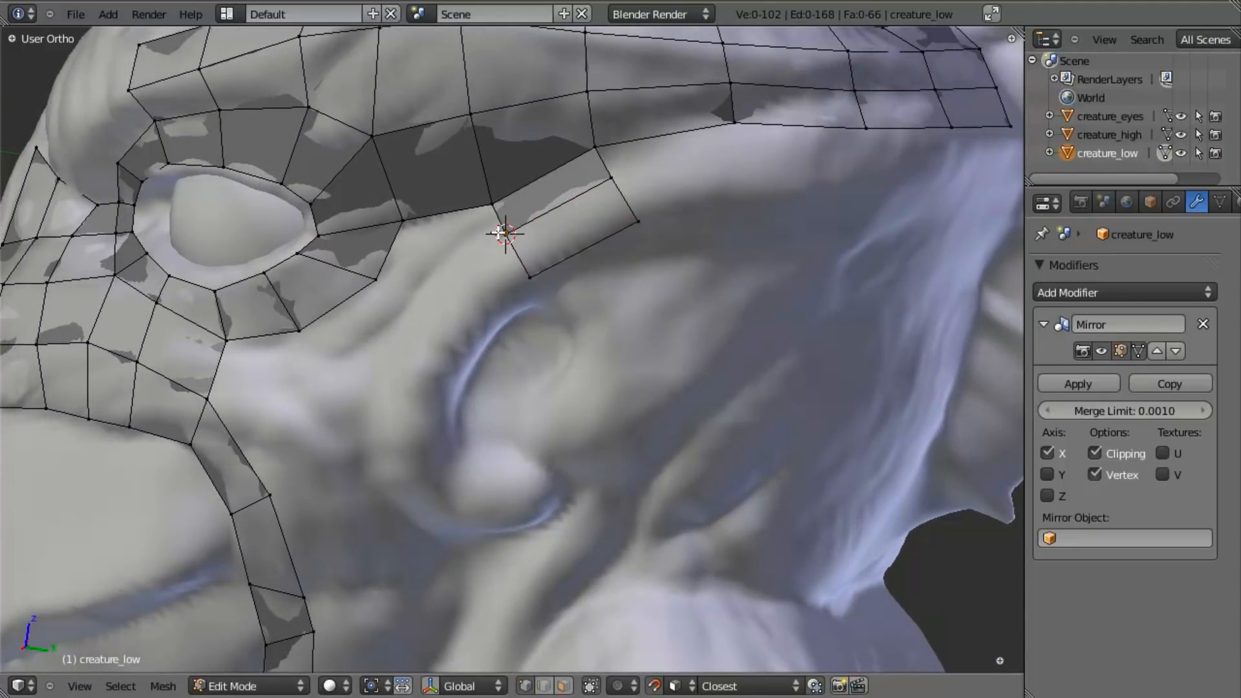
- Extrude the front edge of the ear strip twice down the ear's front rim, rotating the edges to follow its curve
{"action": "key", "text": "e"}
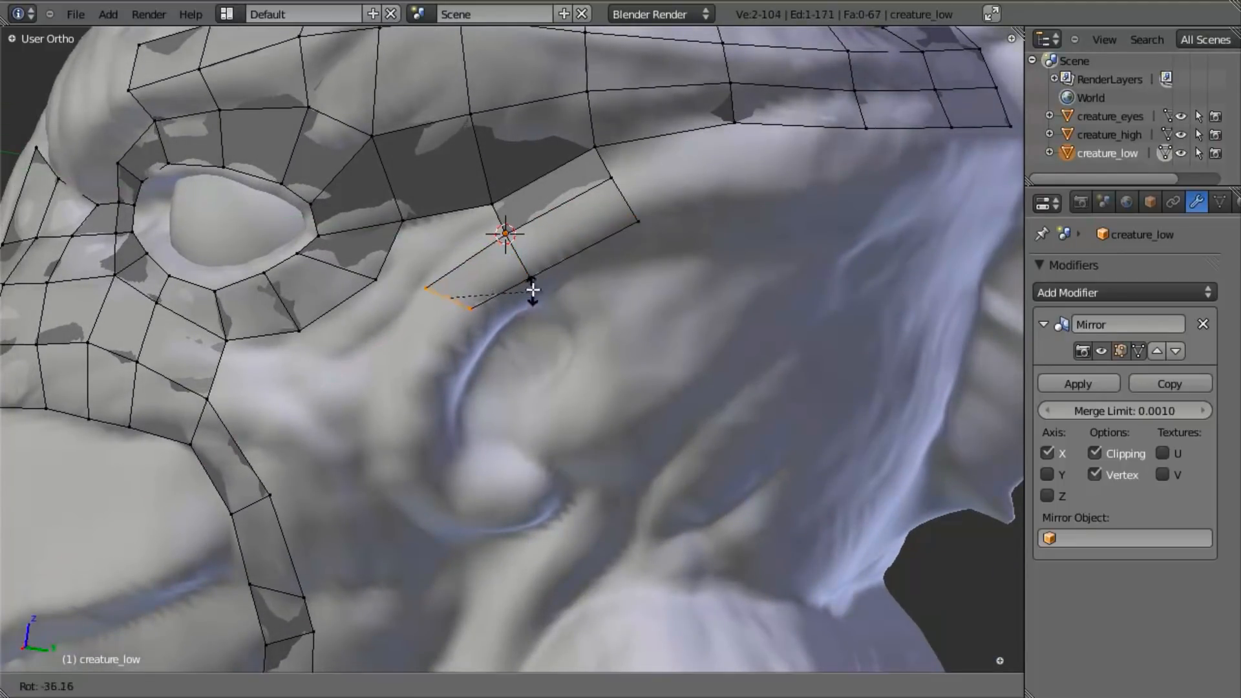
{"action": "left_click", "coordinate": [540, 318]}
{"action": "key", "text": "e"}
{"action": "left_click", "coordinate": [501, 378]}
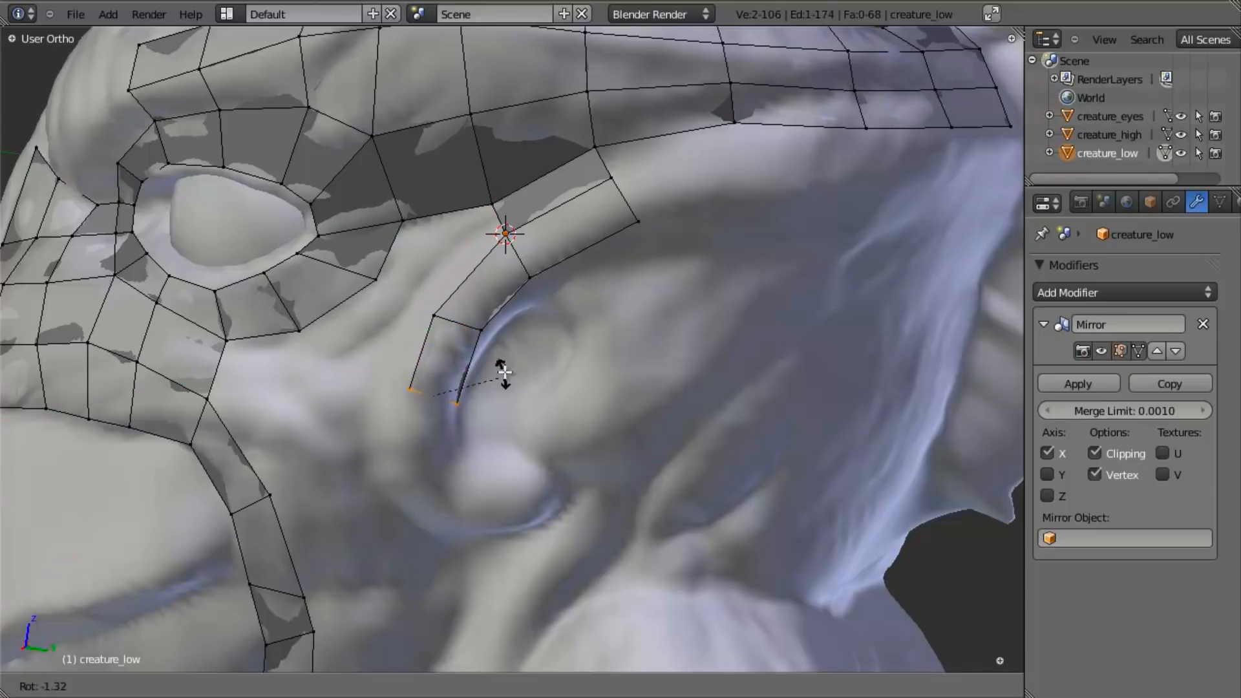
- Extrude the ear strip's end edge twice more around the lower front of the ear, rotating and moving it into the curve
{"action": "key", "text": "e"}
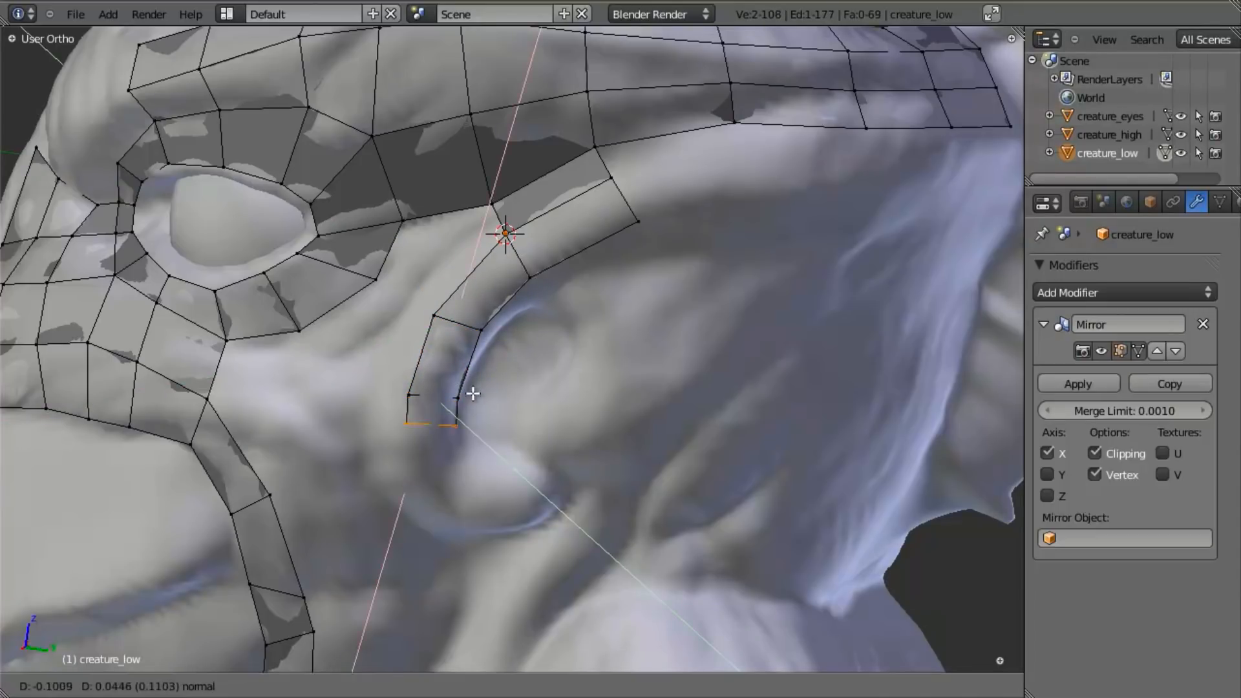
{"action": "left_click", "coordinate": [529, 422]}
{"action": "key", "text": "e"}
{"action": "left_click", "coordinate": [549, 438]}
{"action": "key", "text": "r"}
{"action": "left_click", "coordinate": [517, 414]}
{"action": "key", "text": "g"}
{"action": "left_click", "coordinate": [495, 507]}
- Extrude the ear strip's end edge once more below the ear lobe and move it to the lobe's rear
{"action": "middle_click_drag", "start_coordinate": [481, 525], "coordinate": [487, 476], "text": "shift"}
{"action": "scroll", "coordinate": [471, 443], "scroll_direction": "down", "scroll_amount": 6}
{"action": "scroll", "coordinate": [548, 298], "scroll_direction": "up", "scroll_amount": 4}
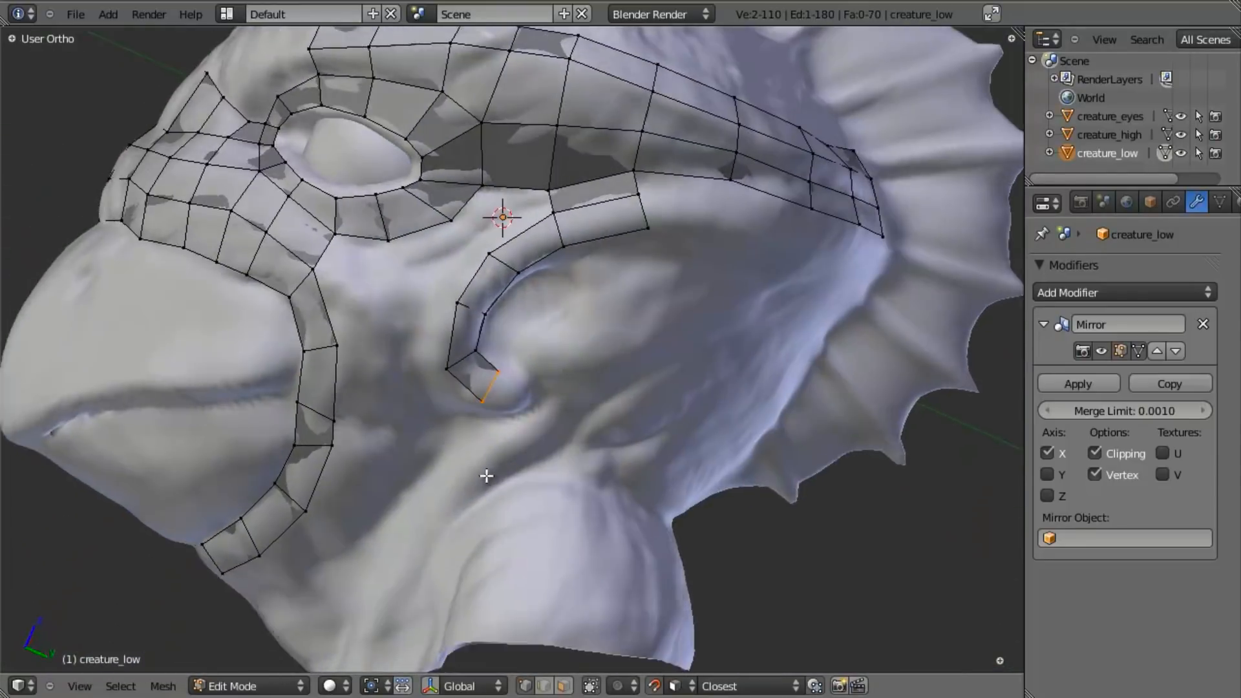
{"action": "scroll", "coordinate": [495, 479], "scroll_direction": "up", "scroll_amount": 2}
{"action": "key", "text": "e"}
{"action": "left_click", "coordinate": [553, 432]}
{"action": "key", "text": "g"}
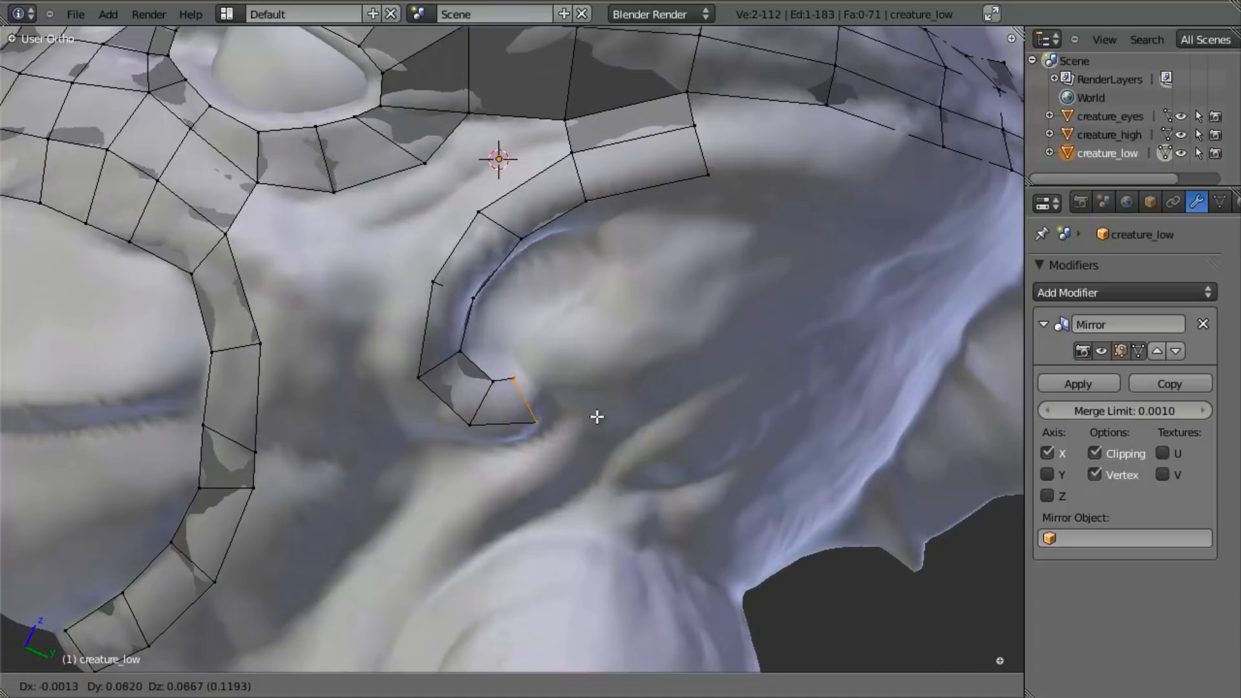
{"action": "left_click", "coordinate": [598, 420]}
- Examine the eye, brow and ear topology on the sculpt from several angles, in and out of Edit Mode
{"action": "key", "text": "a"}
{"action": "scroll", "coordinate": [568, 421], "scroll_direction": "down", "scroll_amount": 6}
{"action": "mouse_move", "coordinate": [562, 422]}
{"action": "middle_mouse_down"}
{"action": "mouse_move", "coordinate": [427, 431]}
{"action": "mouse_move", "coordinate": [517, 387]}
{"action": "middle_mouse_up"}
{"action": "scroll", "coordinate": [520, 361], "scroll_direction": "up", "scroll_amount": 4}
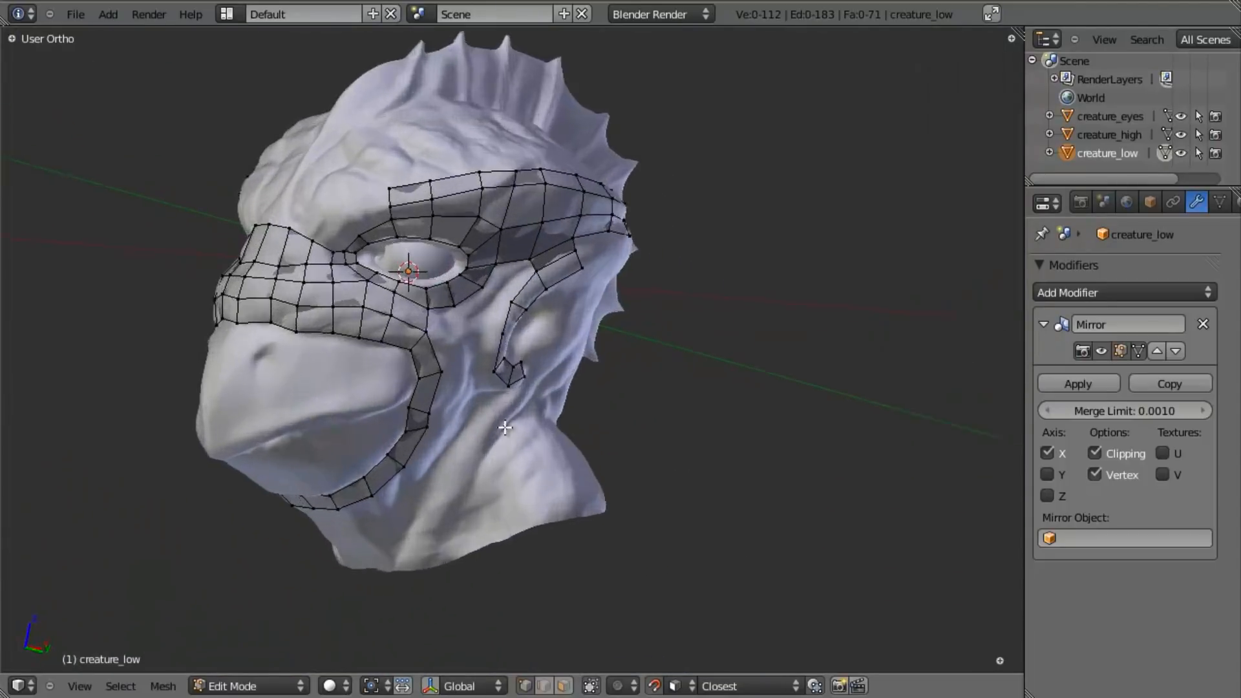
{"action": "key", "text": "Tab"}
{"action": "scroll", "coordinate": [517, 343], "scroll_direction": "down", "scroll_amount": 5}
{"action": "middle_click_drag", "start_coordinate": [433, 388], "coordinate": [467, 394]}
{"action": "key", "text": "z"}
{"action": "key", "text": "g"}
{"action": "right_click", "coordinate": [807, 336]}
{"action": "key", "text": "z"}
{"action": "mouse_move", "coordinate": [517, 330]}
{"action": "middle_mouse_down"}
{"action": "mouse_move", "coordinate": [550, 362]}
{"action": "mouse_move", "coordinate": [633, 358]}
{"action": "middle_mouse_up"}
{"action": "scroll", "coordinate": [639, 356], "scroll_direction": "up", "scroll_amount": 3}
{"action": "middle_click_drag", "start_coordinate": [585, 398], "coordinate": [369, 378]}
{"action": "scroll", "coordinate": [384, 398], "scroll_direction": "up", "scroll_amount": 5}
{"action": "key", "text": "Tab"}
{"action": "middle_click_drag", "start_coordinate": [373, 368], "coordinate": [433, 414], "text": "shift"}
{"action": "middle_click_drag", "start_coordinate": [397, 323], "coordinate": [462, 312], "text": "shift"}
{"action": "middle_click_drag", "start_coordinate": [463, 312], "coordinate": [436, 328]}
- Extrude the ear strip's upper front edge towards the eye and fill the face joining it to the eye loop's rear corner
{"action": "key", "text": "a"}
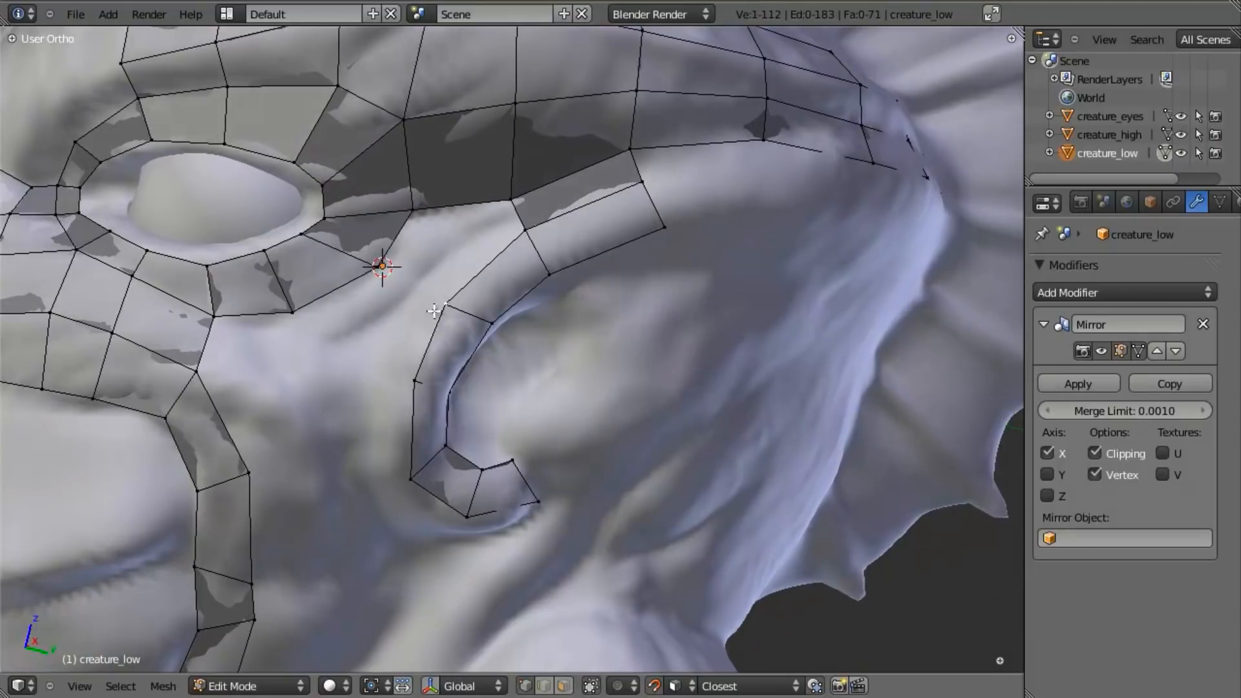
{"action": "left_click", "coordinate": [387, 327], "text": "ctrl"}
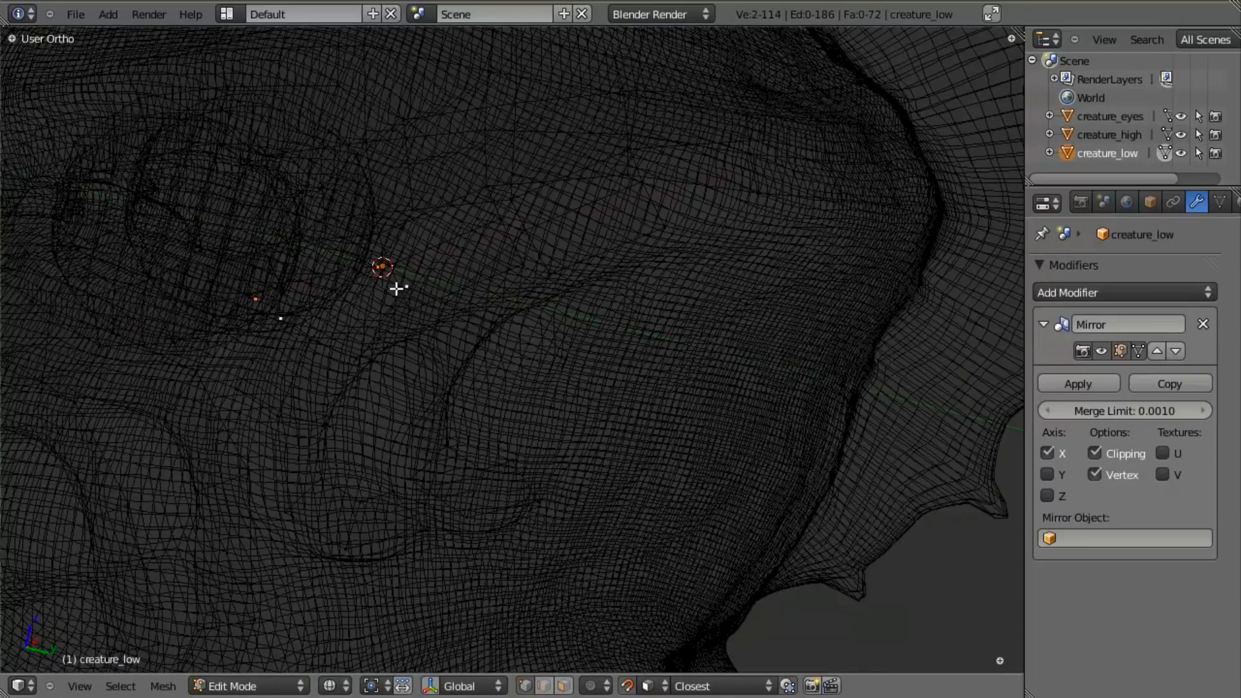
{"action": "right_click", "coordinate": [361, 361], "text": "shift"}
{"action": "right_click", "coordinate": [292, 306], "text": "shift"}
{"action": "key", "text": "f"}
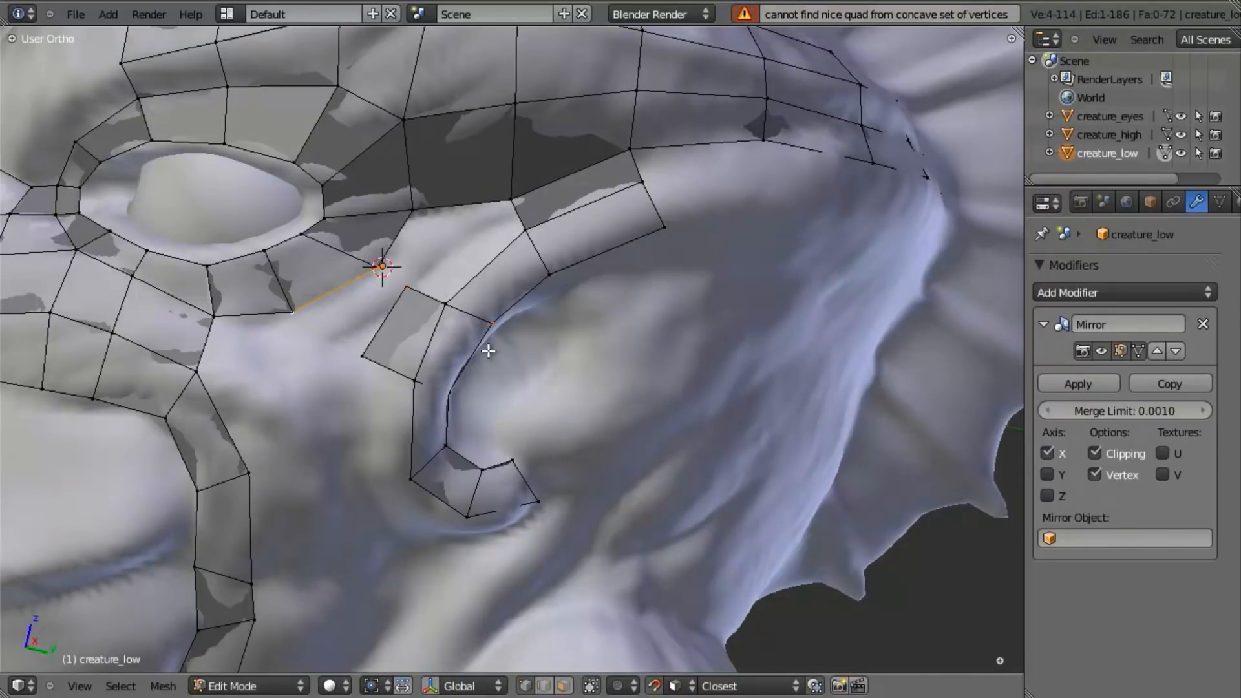
{"action": "key", "text": "f"}
{"action": "key", "text": "a"}
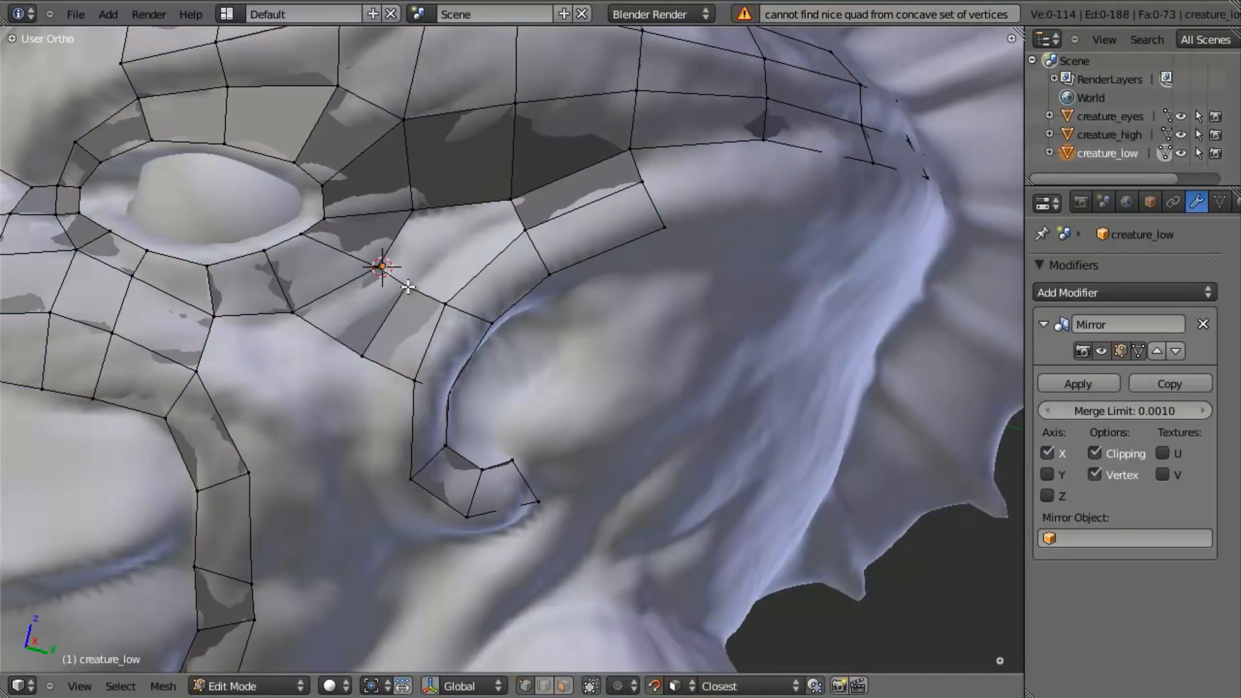
- Fill the two remaining faces between the eye loop's rear corner, the brow strip and the ear strip
{"action": "key", "text": "f"}
{"action": "key", "text": "a"}
{"action": "key", "text": "a"}
{"action": "key", "text": "a"}
{"action": "right_click", "coordinate": [514, 184], "text": "shift"}
{"action": "key", "text": "f"}
{"action": "key", "text": "a"}
{"action": "scroll", "coordinate": [672, 171], "scroll_direction": "down", "scroll_amount": 4}
{"action": "scroll", "coordinate": [517, 358], "scroll_direction": "up", "scroll_amount": 3}
{"action": "middle_click_drag", "start_coordinate": [479, 349], "coordinate": [529, 341], "text": "shift"}
{"action": "middle_click_drag", "start_coordinate": [530, 342], "coordinate": [510, 379]}
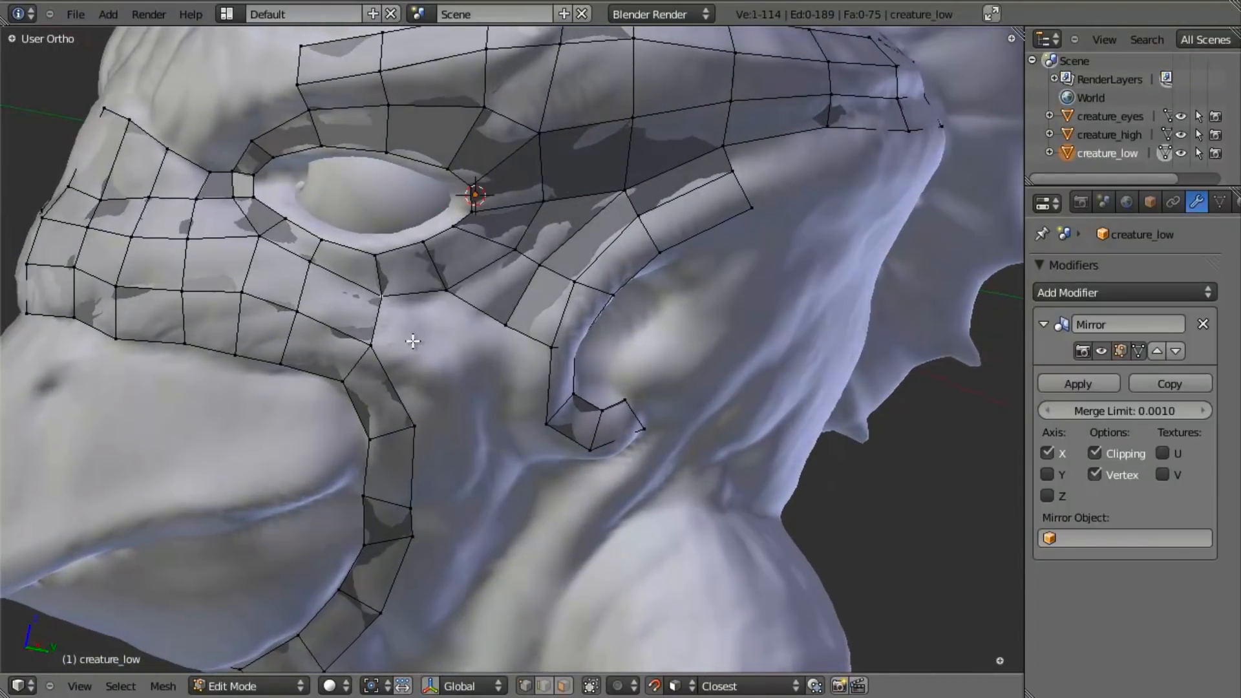
{"action": "key", "text": "e"}
{"action": "left_click", "coordinate": [515, 423]}
{"action": "middle_click_drag", "start_coordinate": [515, 424], "coordinate": [409, 300]}
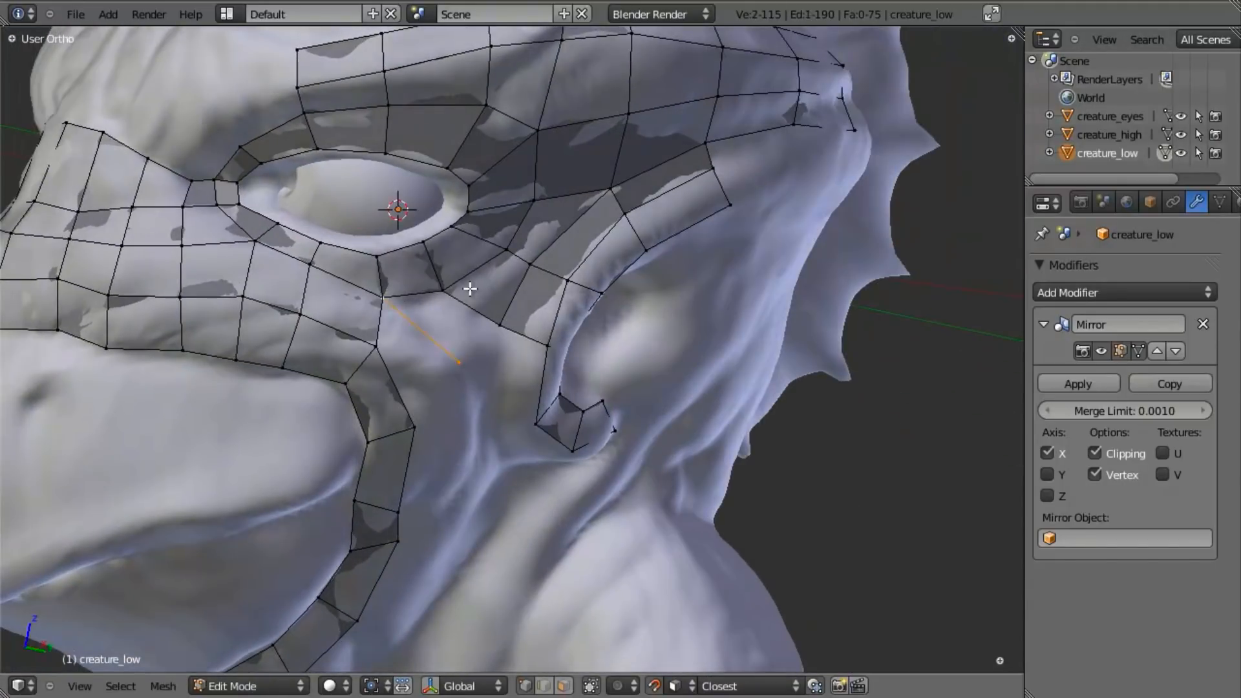
{"action": "key", "text": "f"}
{"action": "key", "text": "a"}
{"action": "key", "text": "a"}
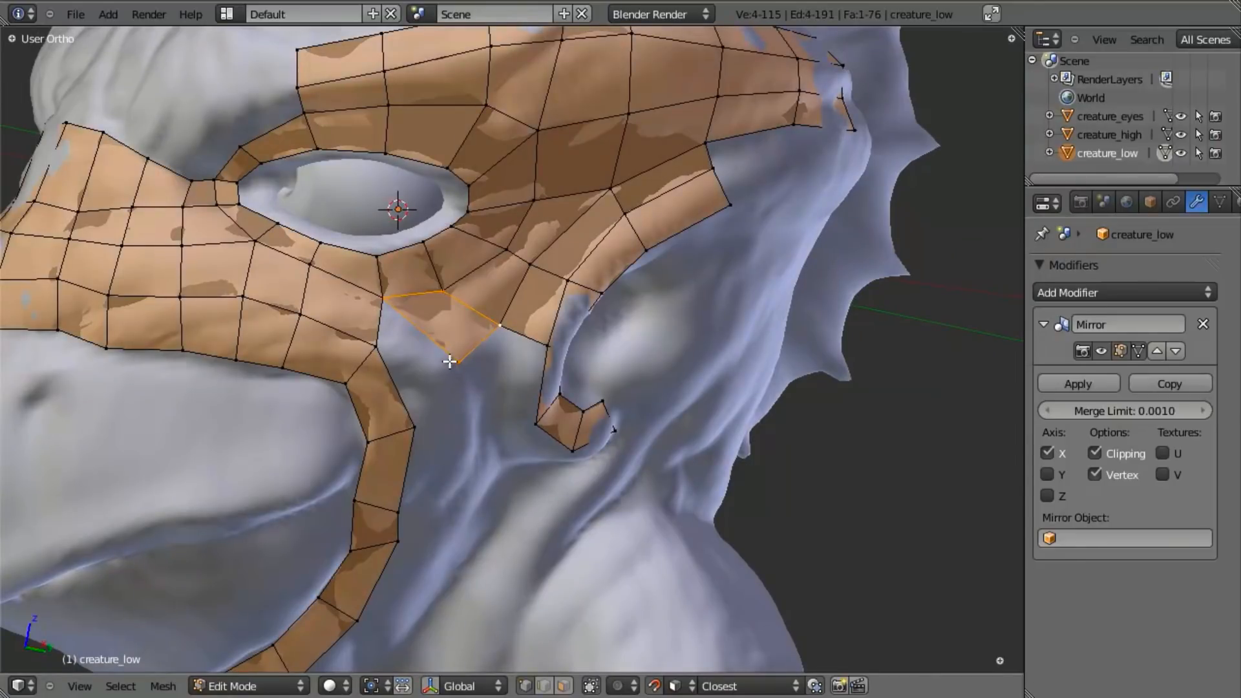
{"action": "key", "text": "a"}
{"action": "key", "text": "a"}
{"action": "key", "text": "a"}
{"action": "right_click", "coordinate": [455, 357]}
{"action": "key", "text": "x"}
{"action": "left_click", "coordinate": [456, 357]}
- Fill the face joining the mouth loop's upper corner edge to the faces below the eye
{"action": "right_click", "coordinate": [366, 343]}
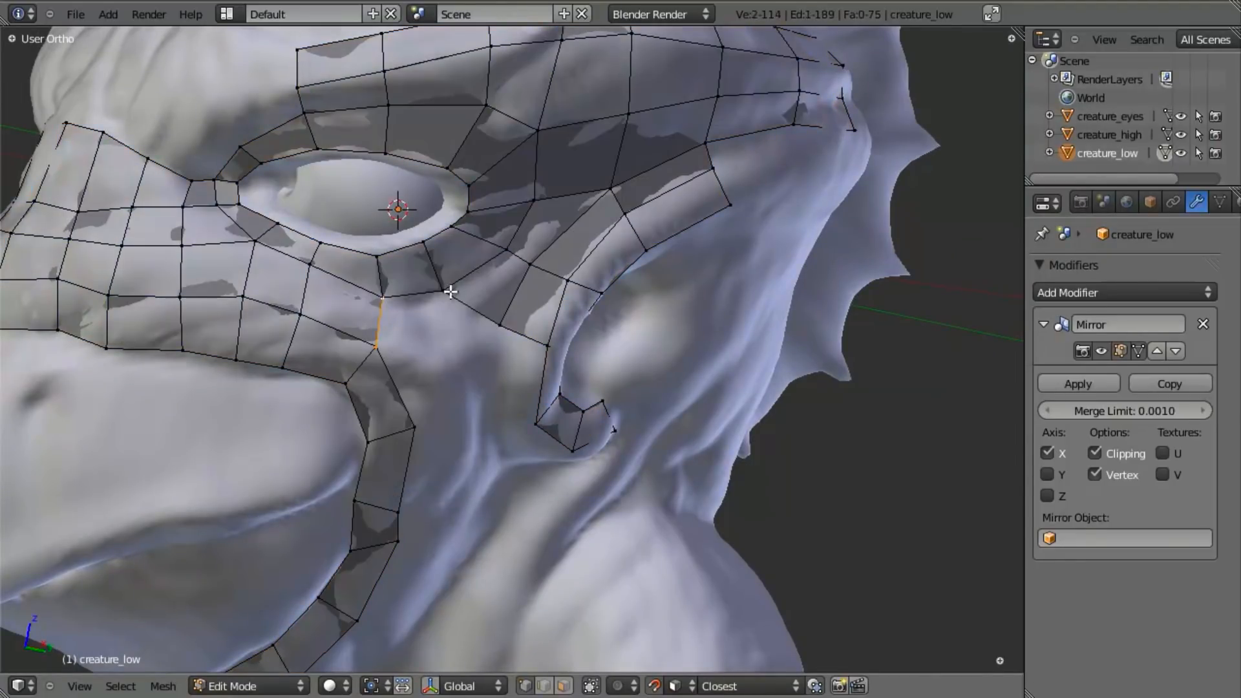
{"action": "key", "text": "f"}
{"action": "key", "text": "a"}
{"action": "key", "text": "a"}
{"action": "key", "text": "a"}
{"action": "middle_click_drag", "start_coordinate": [360, 346], "coordinate": [527, 337]}
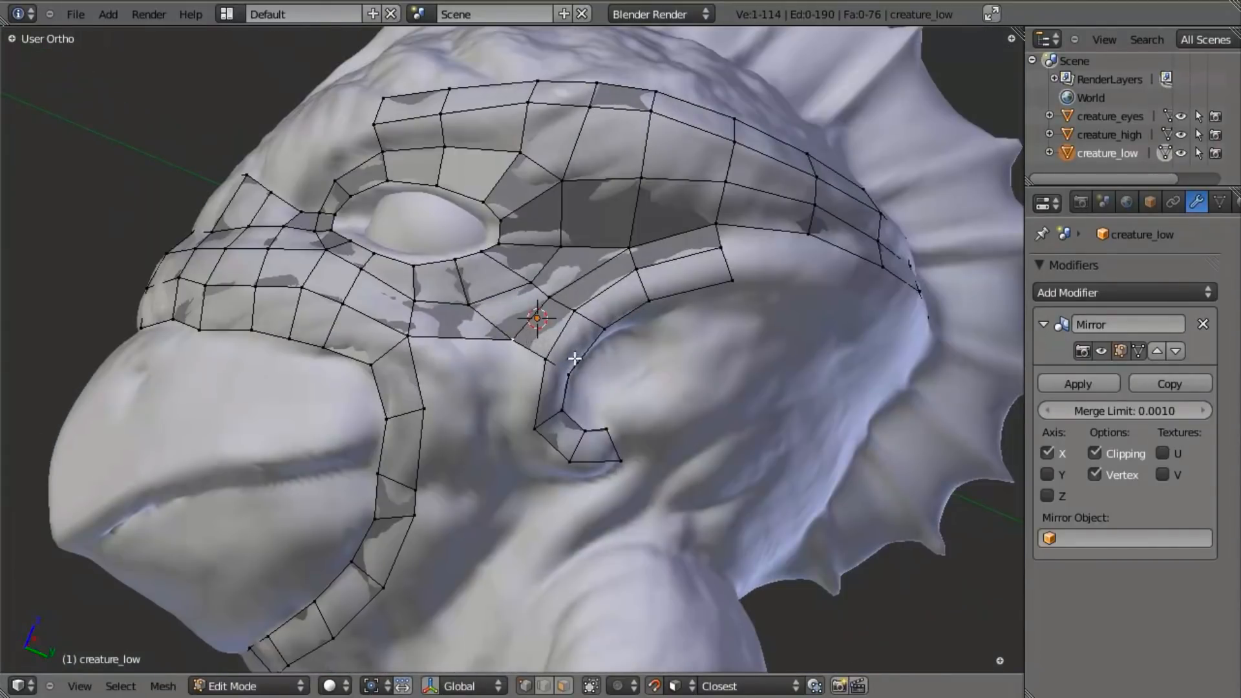
{"action": "scroll", "coordinate": [575, 358], "scroll_direction": "down", "scroll_amount": 1}
{"action": "scroll", "coordinate": [515, 360], "scroll_direction": "down", "scroll_amount": 3}
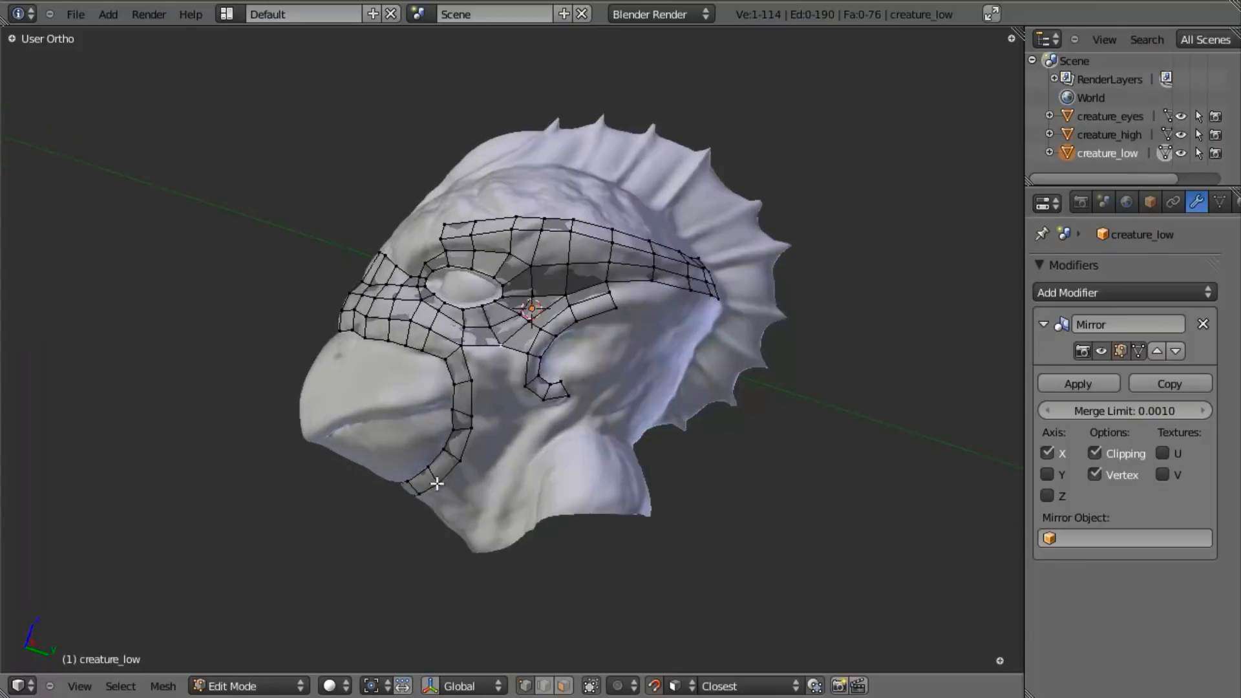
{"action": "scroll", "coordinate": [418, 456], "scroll_direction": "up", "scroll_amount": 4}
{"action": "middle_click_drag", "start_coordinate": [451, 526], "coordinate": [461, 423]}
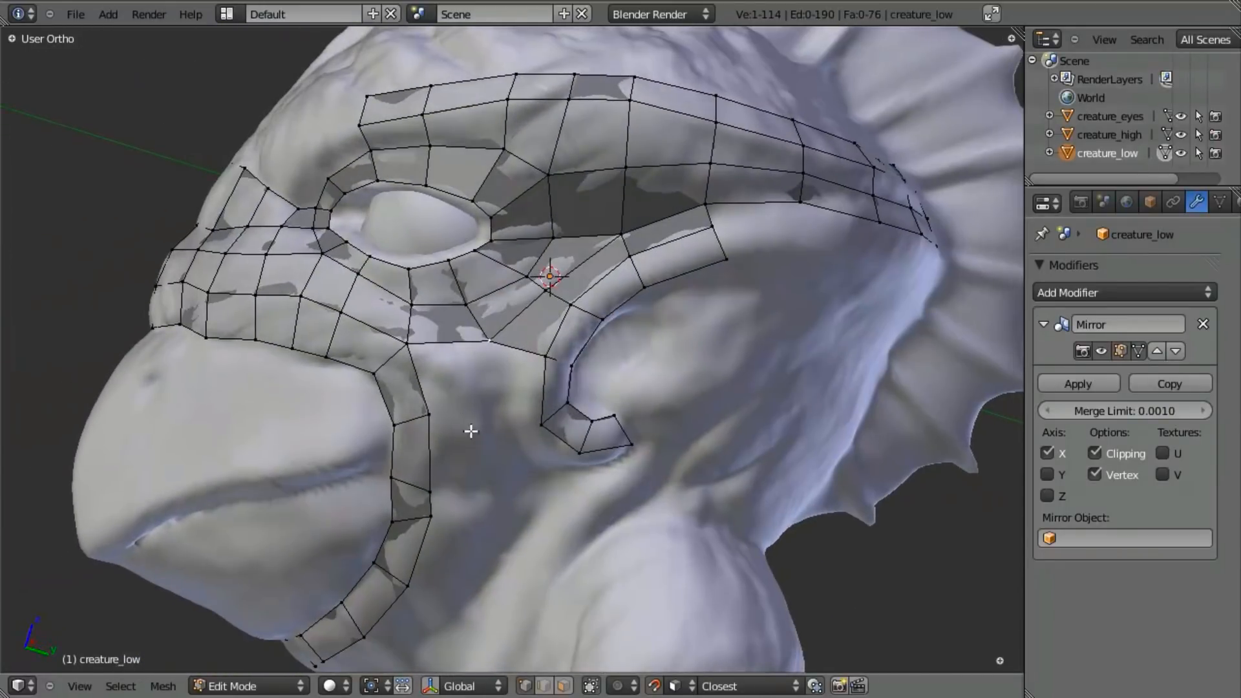
- Extrude a vertex down the cheek, fill the faces joining it to the ear and mouth strips, and move it into place
{"action": "key", "text": "e"}
{"action": "left_click", "coordinate": [478, 499]}
{"action": "key", "text": "f"}
{"action": "right_click", "coordinate": [484, 427]}
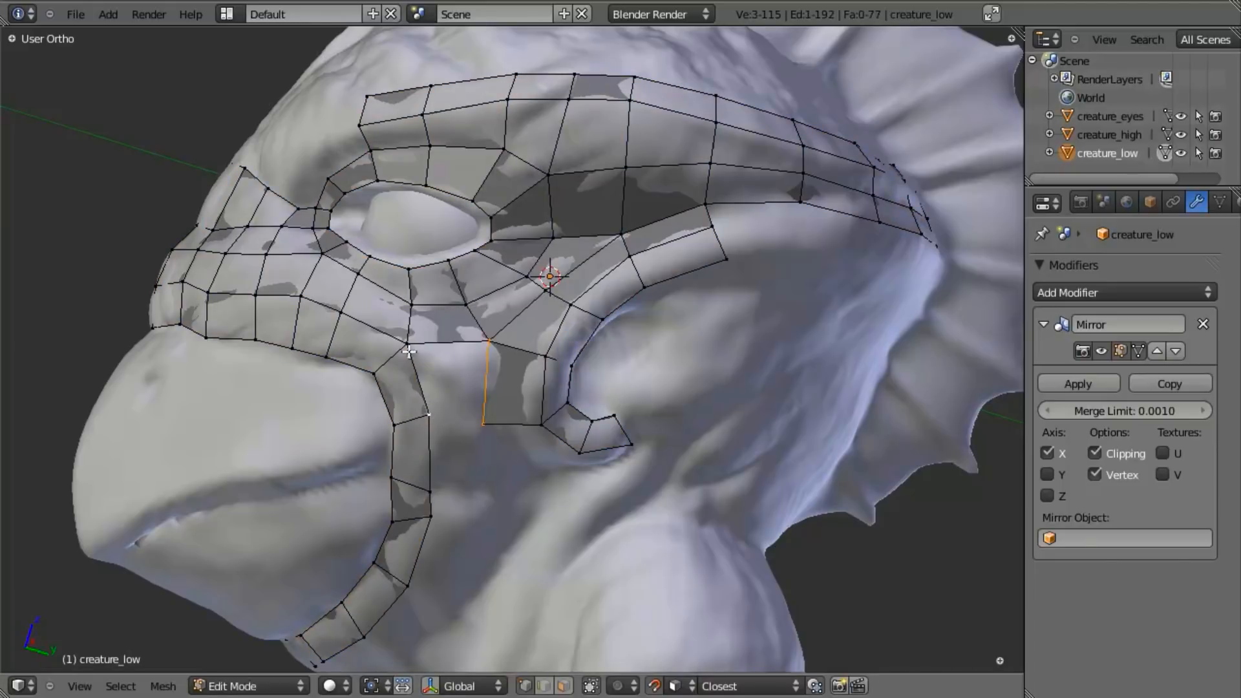
{"action": "key", "text": "g"}
{"action": "left_click", "coordinate": [484, 396]}
{"action": "key", "text": "a"}
- Examine the filled cheek topology from several angles, in and out of Edit Mode
{"action": "scroll", "coordinate": [484, 394], "scroll_direction": "down", "scroll_amount": 5}
{"action": "middle_click_drag", "start_coordinate": [454, 382], "coordinate": [559, 375]}
{"action": "scroll", "coordinate": [491, 438], "scroll_direction": "up", "scroll_amount": 4}
{"action": "key", "text": "Tab"}
{"action": "scroll", "coordinate": [645, 420], "scroll_direction": "down", "scroll_amount": 5}
{"action": "scroll", "coordinate": [485, 379], "scroll_direction": "up", "scroll_amount": 5}
{"action": "key", "text": "Tab"}
{"action": "scroll", "coordinate": [515, 351], "scroll_direction": "up", "scroll_amount": 5}
{"action": "scroll", "coordinate": [359, 297], "scroll_direction": "down", "scroll_amount": 5}
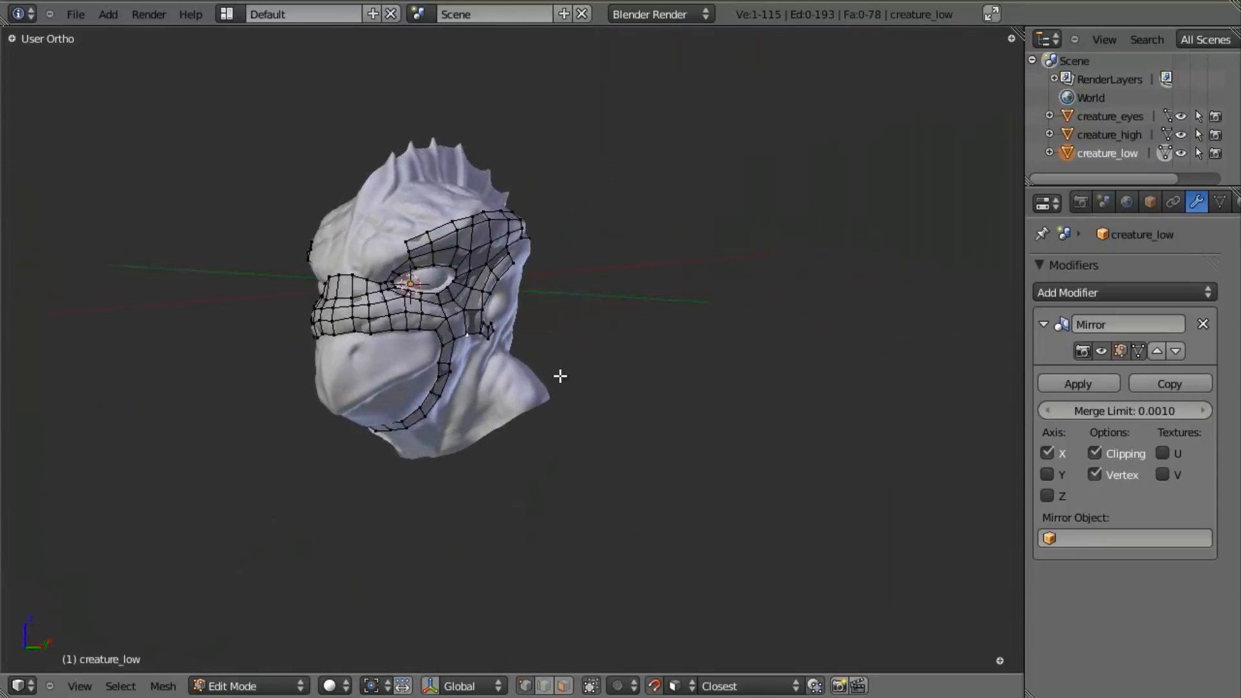
- Extrude the lower cheek vertex down below the ear and move the mouth strip's outer vertex slightly upward beside it
{"action": "scroll", "coordinate": [559, 374], "scroll_direction": "up", "scroll_amount": 5}
{"action": "key", "text": "e"}
{"action": "left_click", "coordinate": [421, 442]}
{"action": "middle_click_drag", "start_coordinate": [422, 442], "coordinate": [423, 394]}
{"action": "key", "text": "g"}
{"action": "left_click", "coordinate": [331, 377]}
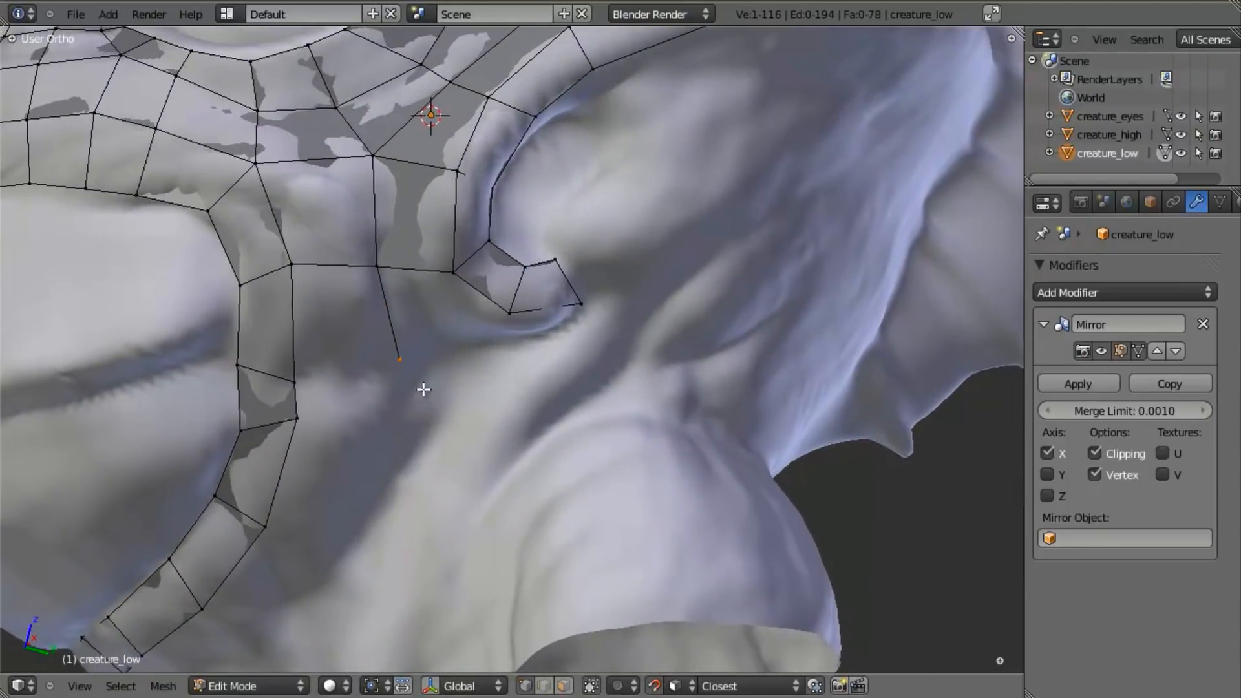
{"action": "right_click", "coordinate": [289, 383]}
{"action": "key", "text": "g"}
{"action": "left_click", "coordinate": [296, 370]}
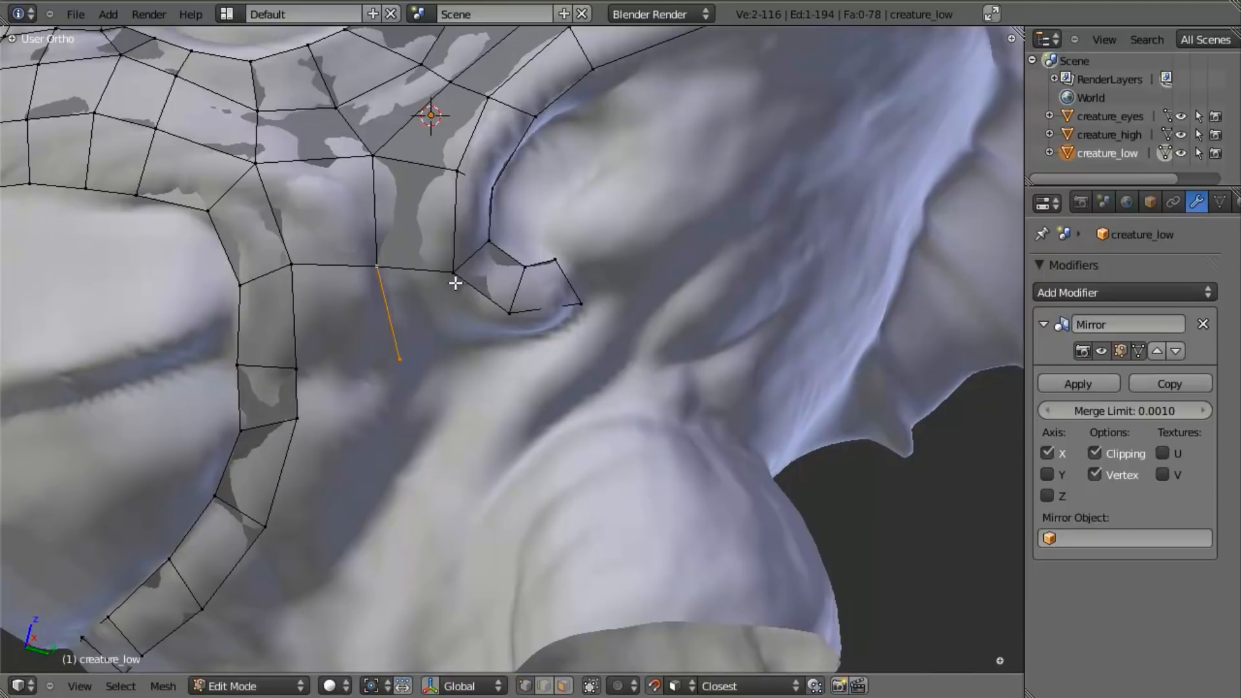
- Fill the two faces joining the new cheek vertex to the ear lobe strip and the mouth strip, adjusting its position
{"action": "key", "text": "f"}
{"action": "right_click", "coordinate": [405, 360]}
{"action": "key", "text": "g"}
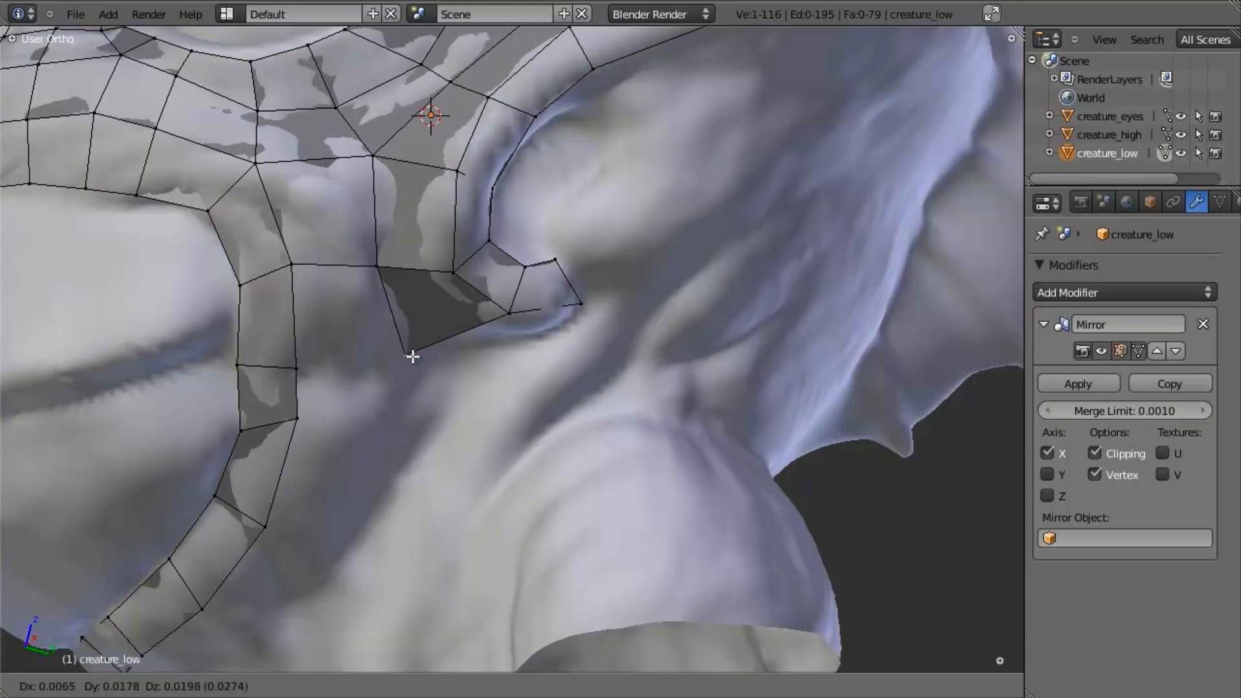
{"action": "left_click", "coordinate": [407, 358]}
{"action": "key", "text": "f"}
{"action": "key", "text": "a"}
- Select the jaw strip's outer edge loop without the cheek and ear edges, and extrude it down under the jaw
{"action": "scroll", "coordinate": [366, 388], "scroll_direction": "down", "scroll_amount": 5}
{"action": "middle_click_drag", "start_coordinate": [415, 401], "coordinate": [346, 444]}
{"action": "right_click", "coordinate": [338, 438], "text": "alt"}
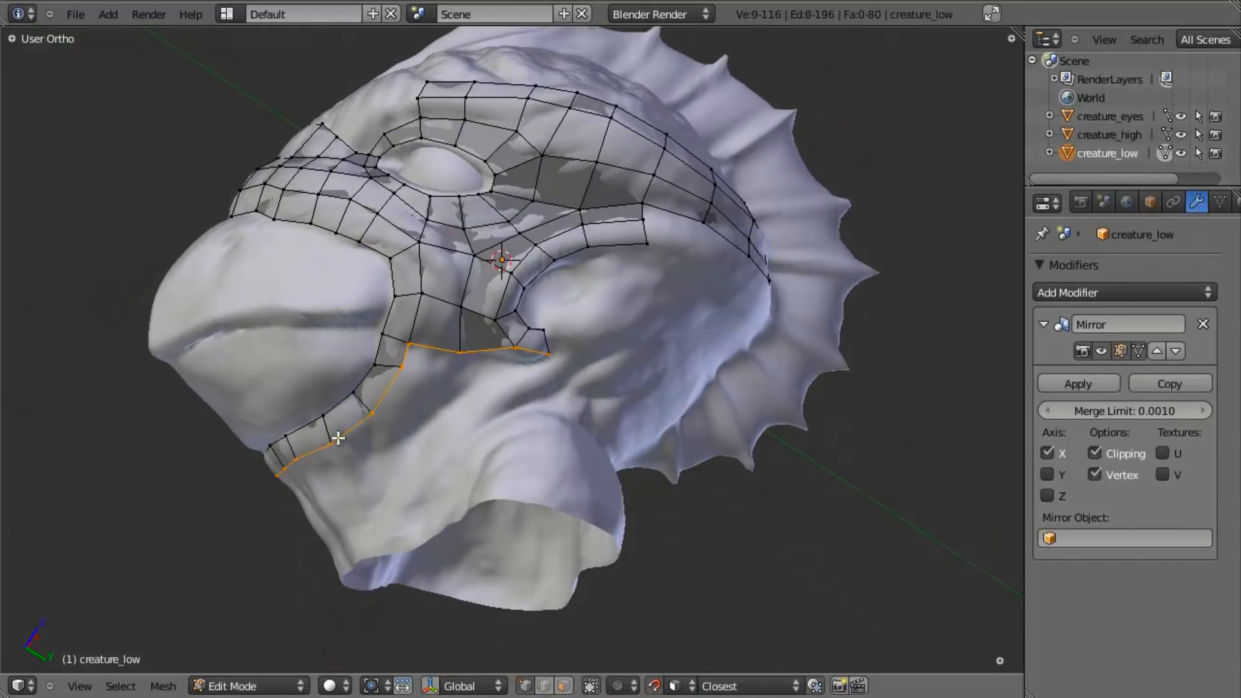
{"action": "key", "text": "b"}
{"action": "middle_click_drag", "start_coordinate": [401, 290], "coordinate": [634, 364]}
{"action": "middle_click_drag", "start_coordinate": [380, 446], "coordinate": [396, 343]}
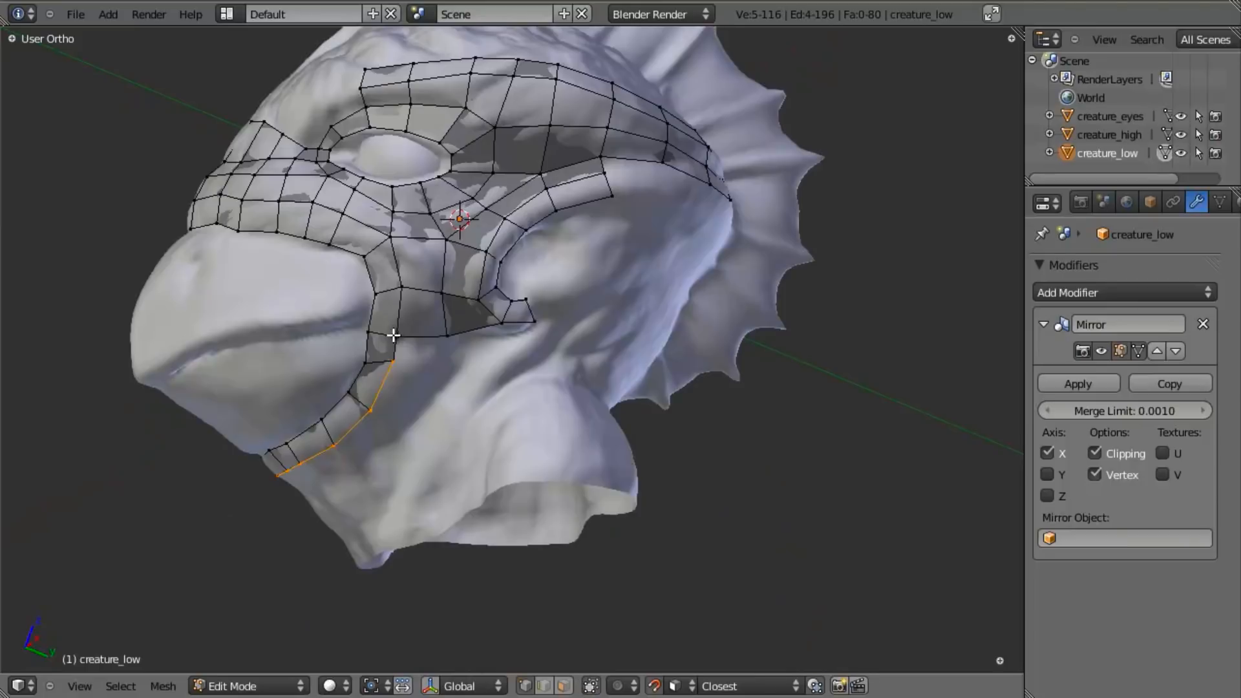
{"action": "key", "text": "shift+b"}
{"action": "left_click_drag", "start_coordinate": [417, 291], "coordinate": [622, 360]}
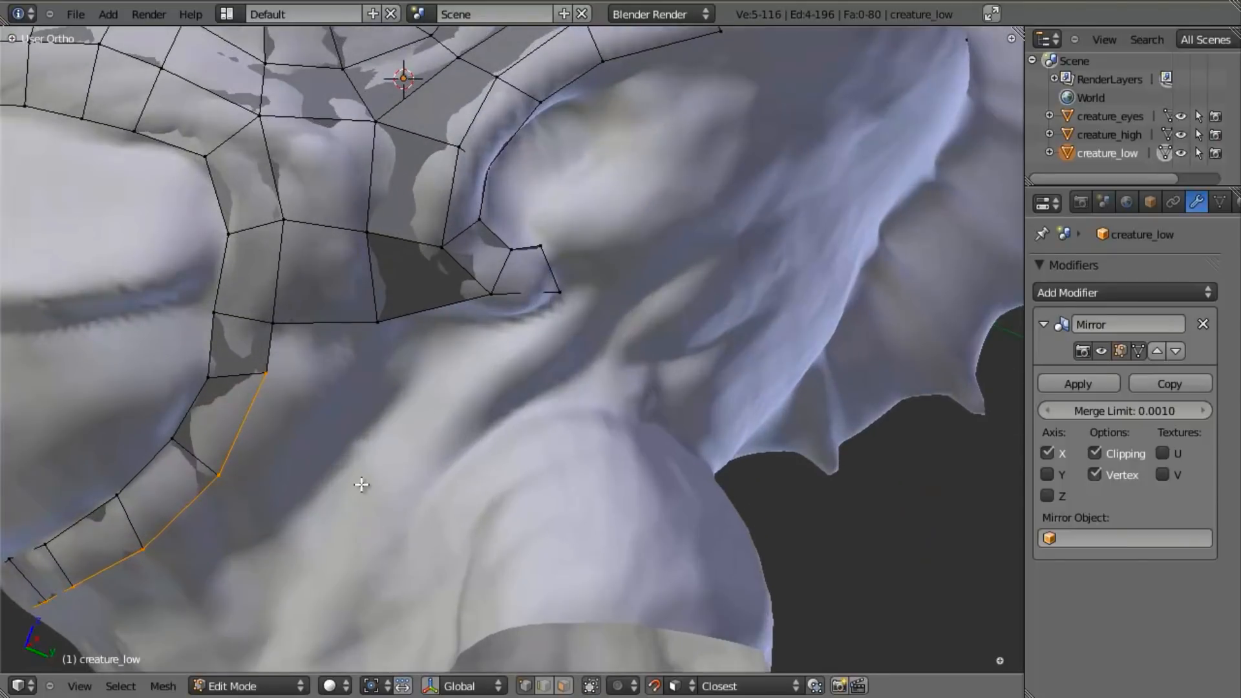
{"action": "middle_click_drag", "start_coordinate": [285, 487], "coordinate": [427, 388], "text": "shift"}
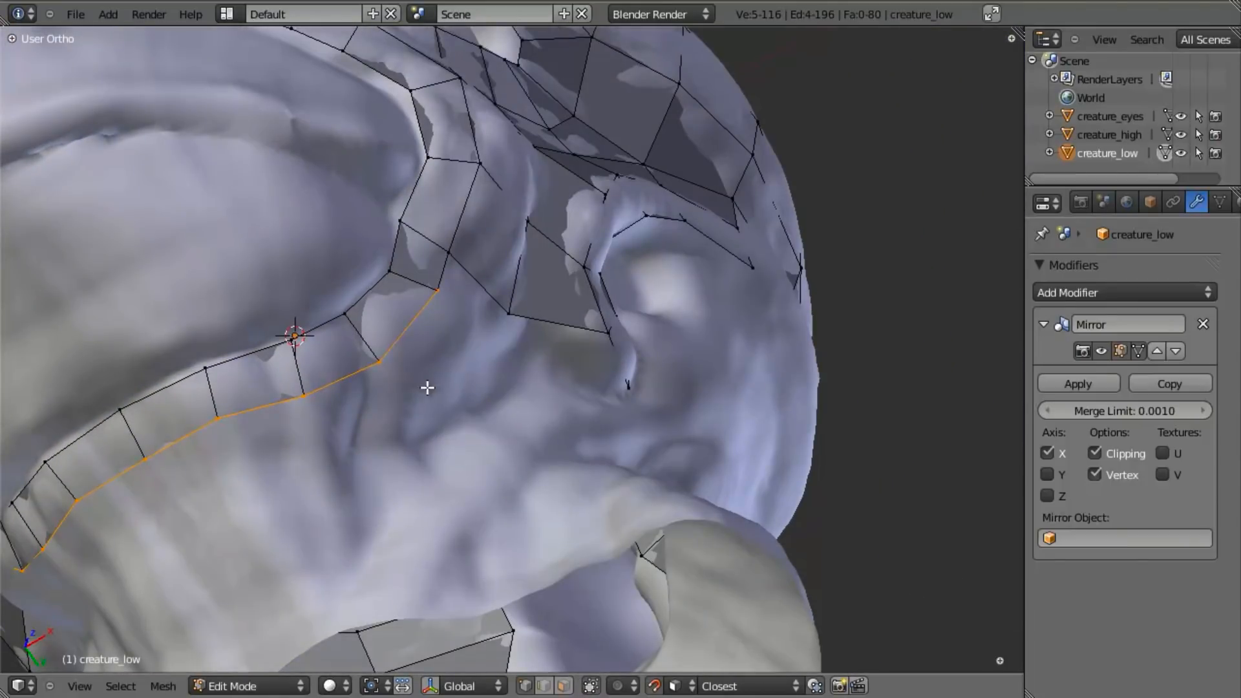
{"action": "key", "text": "e"}
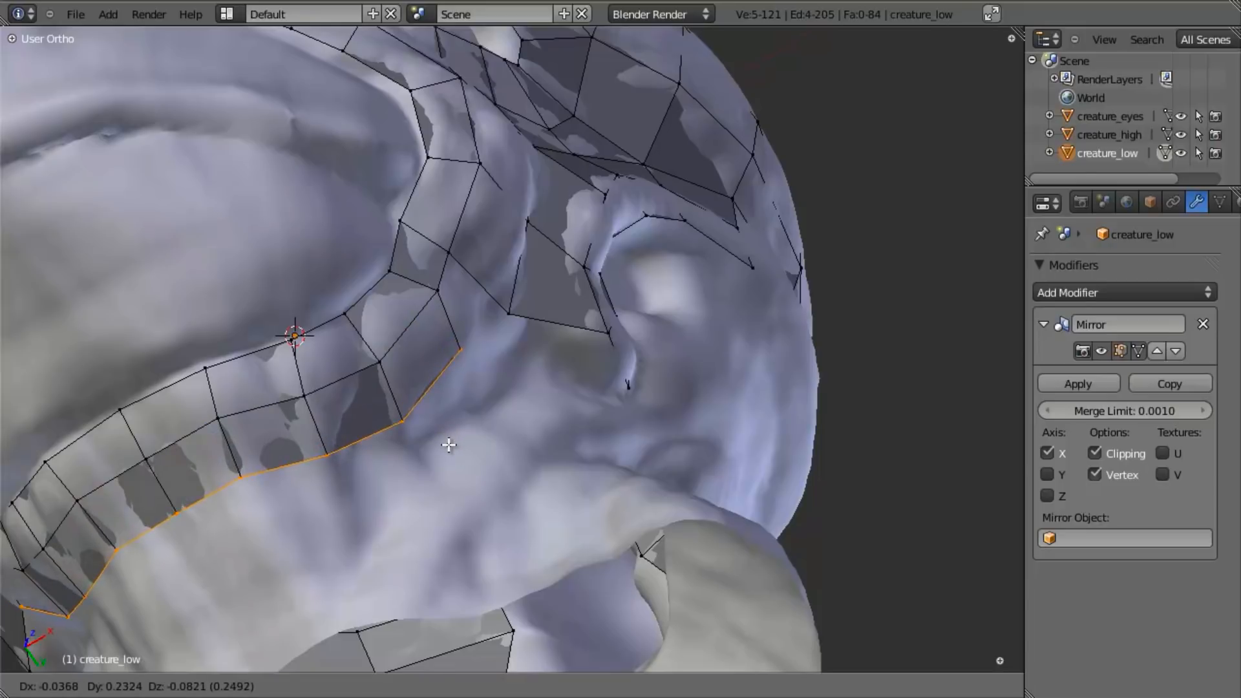
{"action": "left_click", "coordinate": [457, 385]}
- Move the two rear vertices of the new jaw row to follow the sculpt's throat surface
{"action": "middle_click_drag", "start_coordinate": [458, 386], "coordinate": [368, 416]}
{"action": "right_click", "coordinate": [491, 363]}
{"action": "key", "text": "g"}
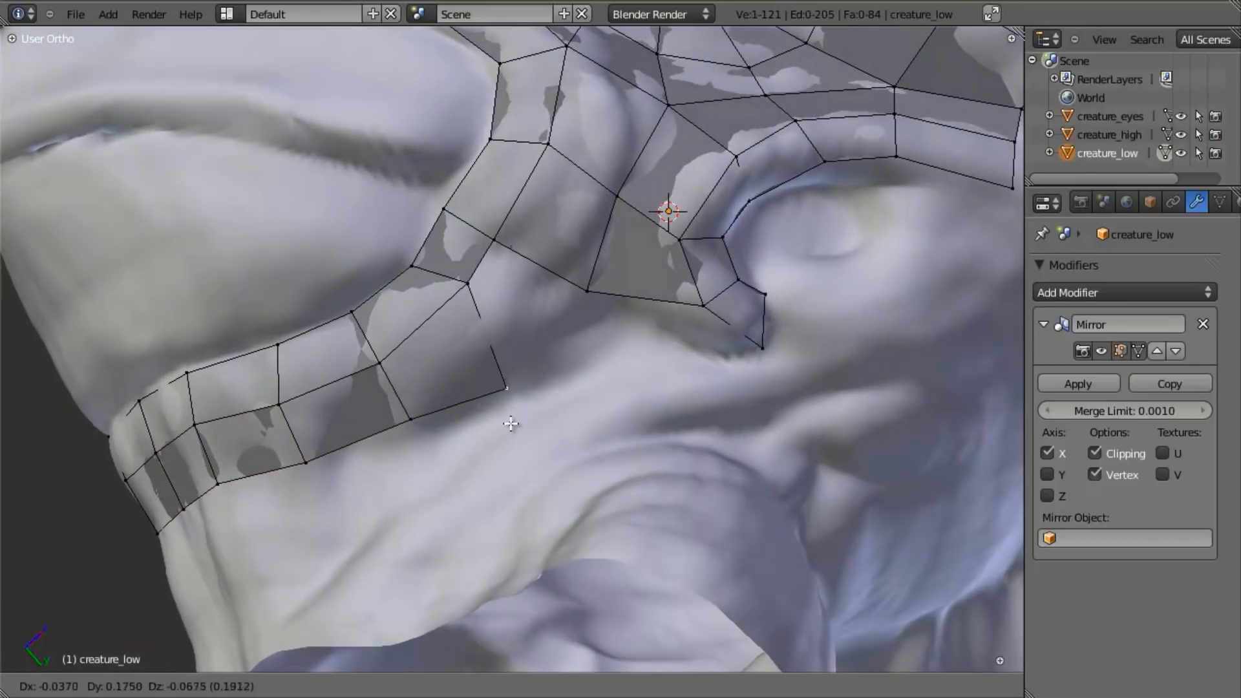
{"action": "left_click", "coordinate": [513, 412]}
{"action": "right_click", "coordinate": [394, 425]}
{"action": "key", "text": "g"}
{"action": "left_click", "coordinate": [396, 435]}
{"action": "scroll", "coordinate": [392, 394], "scroll_direction": "down", "scroll_amount": 3}
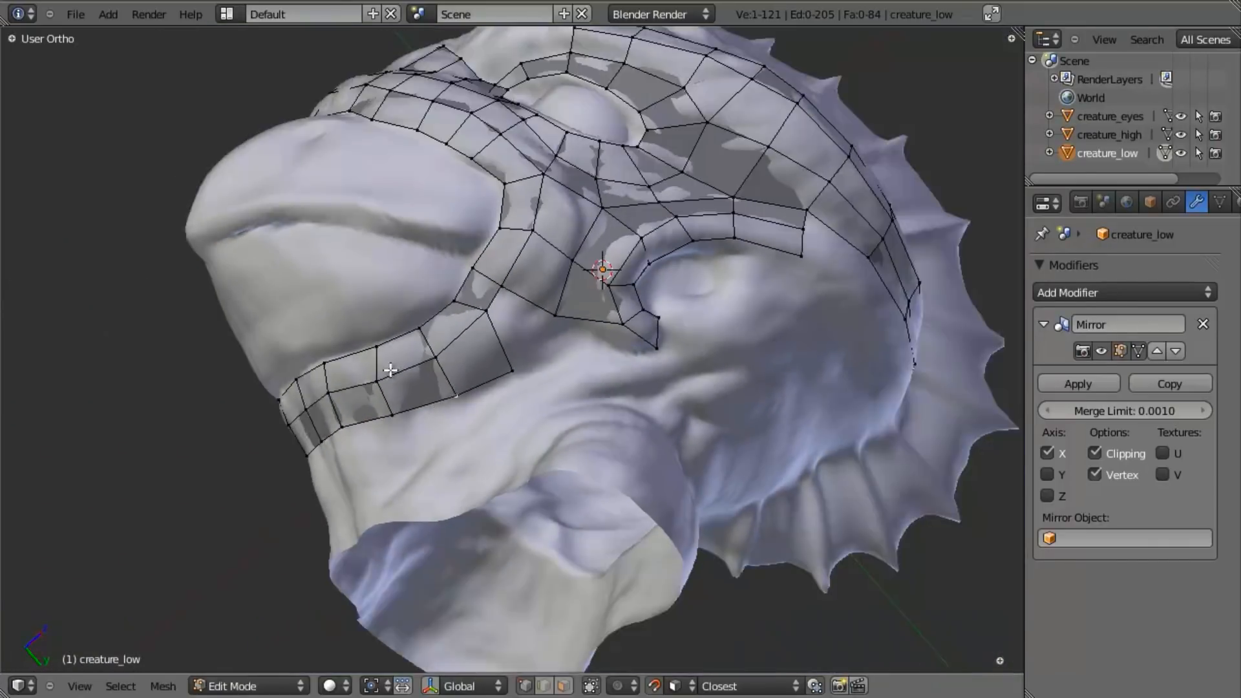
- Fill the gap between the new jaw row's rear end and the lower cheek faces
{"action": "middle_click_drag", "start_coordinate": [390, 364], "coordinate": [539, 332]}
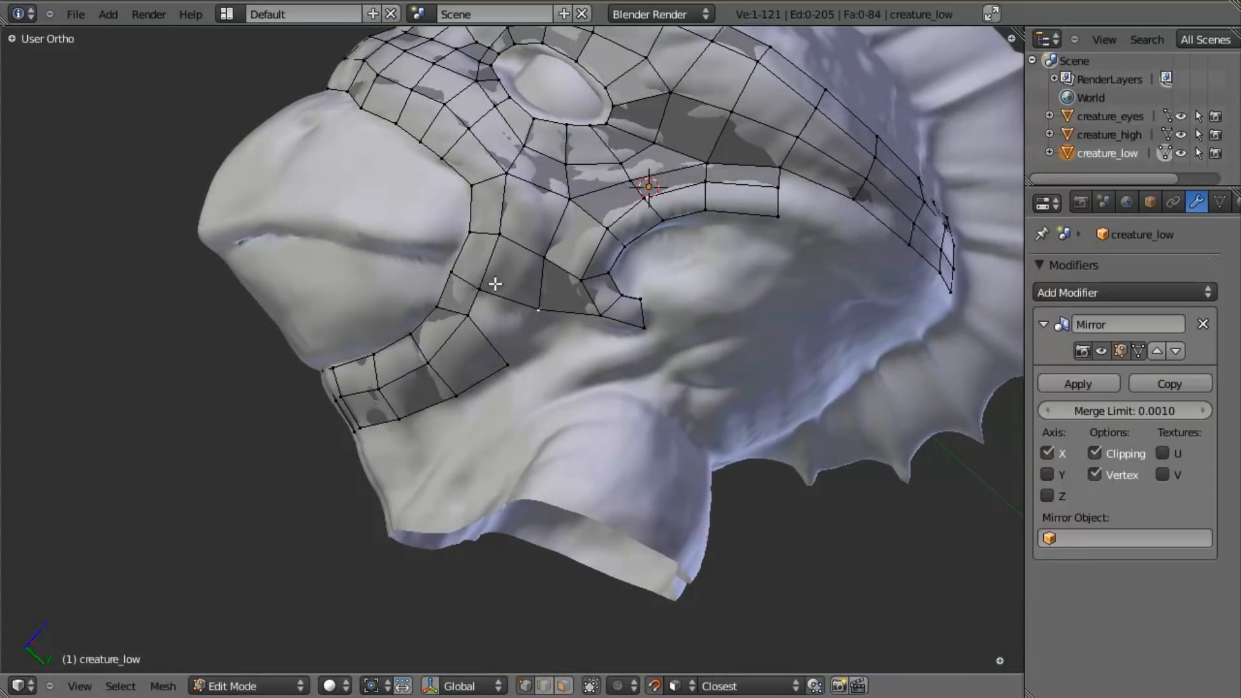
{"action": "key", "text": "f"}
{"action": "key", "text": "a"}
{"action": "key", "text": "a"}
{"action": "key", "text": "a"}
- Leave Edit Mode, check the low-poly mesh over the sculpt and save the file
{"action": "middle_click_drag", "start_coordinate": [452, 363], "coordinate": [782, 229]}
{"action": "key", "text": "Tab"}
{"action": "scroll", "coordinate": [711, 259], "scroll_direction": "down", "scroll_amount": 8}
{"action": "middle_click_drag", "start_coordinate": [646, 288], "coordinate": [412, 332]}
{"action": "scroll", "coordinate": [499, 417], "scroll_direction": "up", "scroll_amount": 5}
{"action": "middle_click_drag", "start_coordinate": [310, 388], "coordinate": [541, 402], "text": "shift"}
{"action": "key", "text": "ctrl+s"}
{"action": "left_click", "coordinate": [543, 402]}
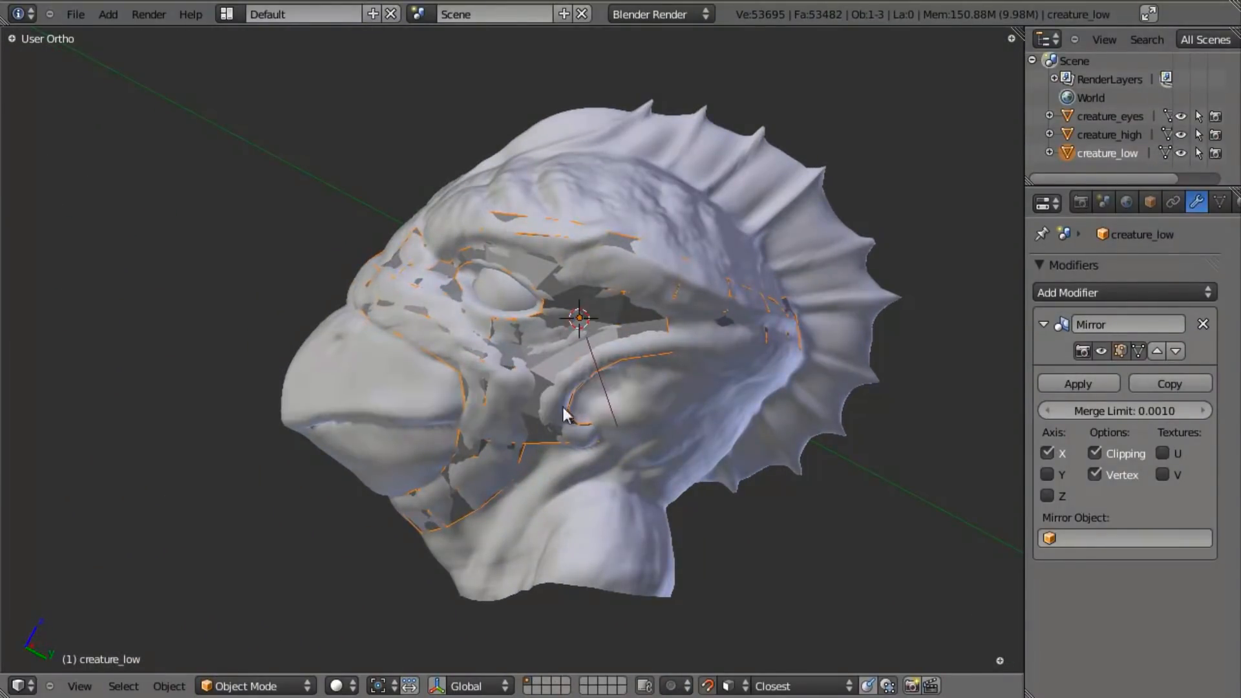
- Return to Edit Mode and examine the face topology around the eye, cheek and beak
{"action": "key", "text": "Tab"}
{"action": "scroll", "coordinate": [641, 487], "scroll_direction": "up", "scroll_amount": 1}
{"action": "middle_click_drag", "start_coordinate": [463, 466], "coordinate": [627, 310], "text": "shift"}
{"action": "scroll", "coordinate": [516, 424], "scroll_direction": "up", "scroll_amount": 3}
{"action": "scroll", "coordinate": [654, 264], "scroll_direction": "down", "scroll_amount": 4}
{"action": "middle_click_drag", "start_coordinate": [655, 264], "coordinate": [600, 320]}
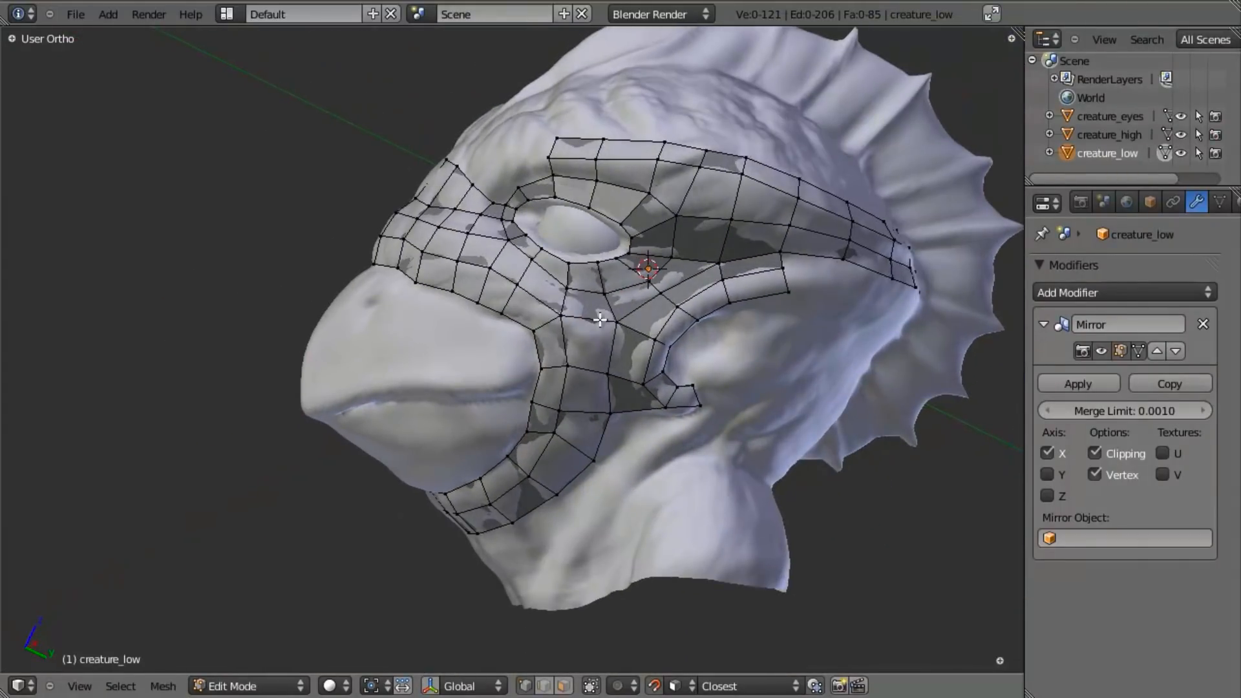
{"action": "scroll", "coordinate": [610, 336], "scroll_direction": "up", "scroll_amount": 1}
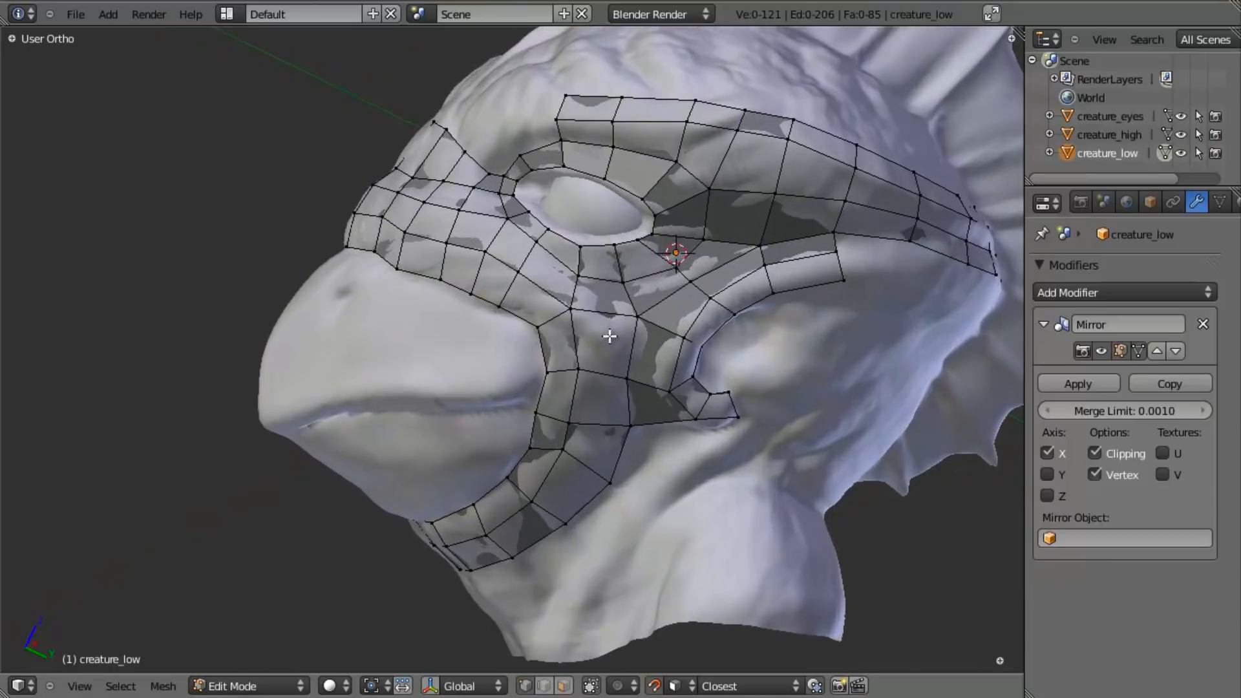
{"action": "scroll", "coordinate": [496, 340], "scroll_direction": "down", "scroll_amount": 3}
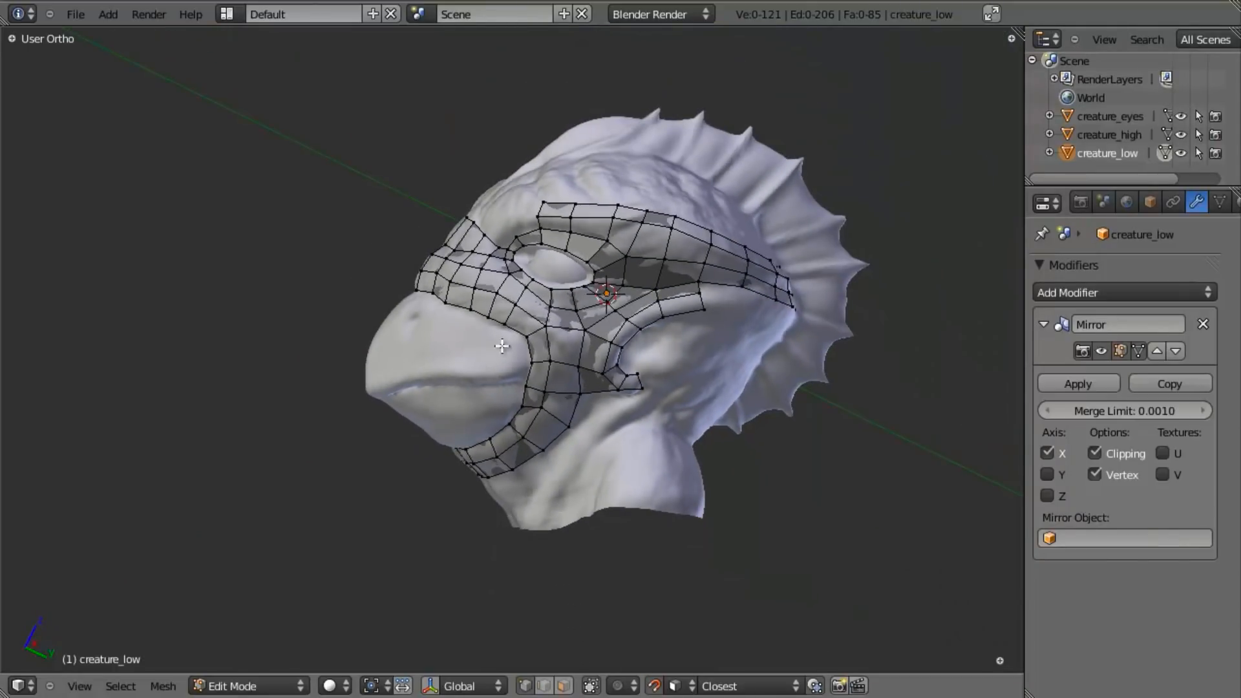
{"action": "scroll", "coordinate": [498, 410], "scroll_direction": "up", "scroll_amount": 2}
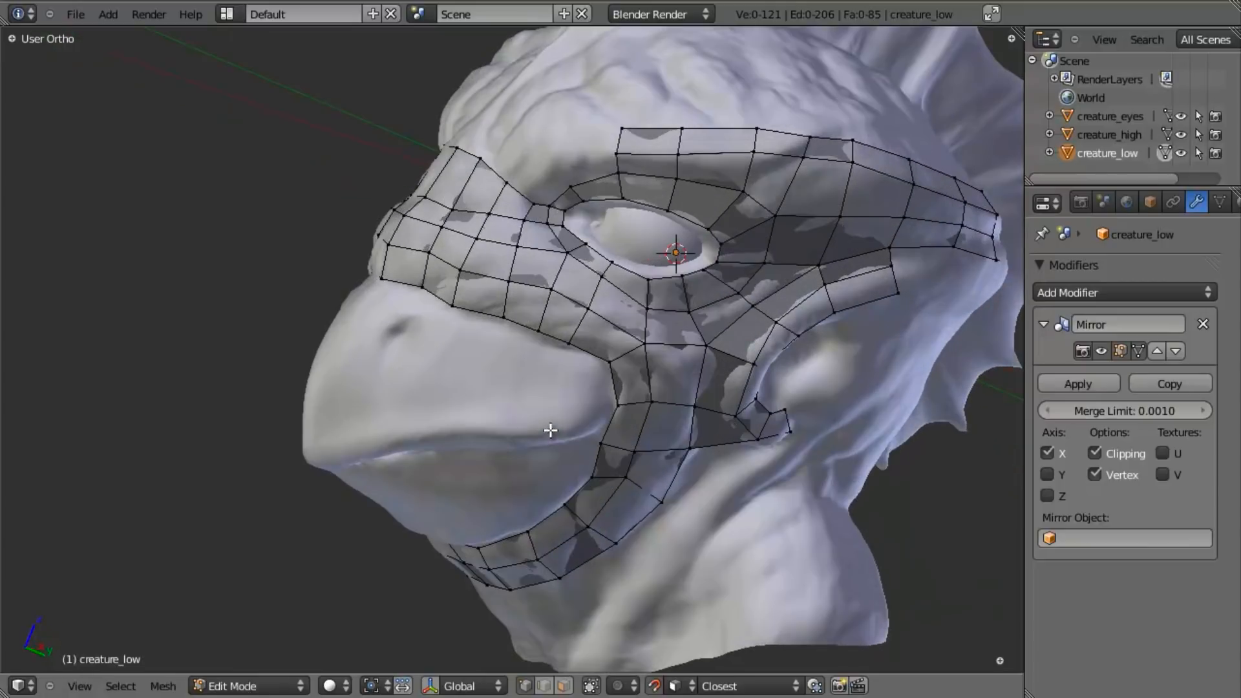
- Extrude the front edge below the nose strip down to the beak's tip and move its vertices onto the upper lip line
{"action": "middle_click_drag", "start_coordinate": [387, 336], "coordinate": [511, 430]}
{"action": "scroll", "coordinate": [518, 423], "scroll_direction": "up", "scroll_amount": 2}
{"action": "right_click", "coordinate": [588, 416], "text": "shift"}
{"action": "middle_click_drag", "start_coordinate": [584, 473], "coordinate": [637, 349]}
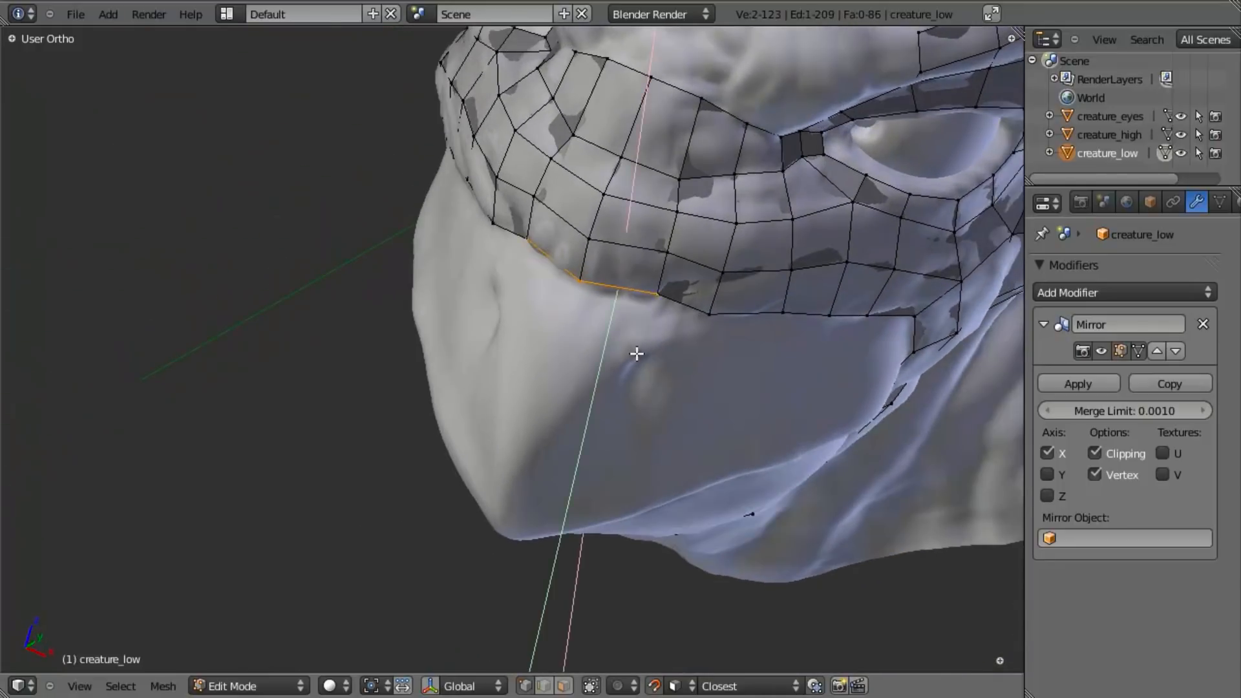
{"action": "key", "text": "e"}
{"action": "left_click", "coordinate": [559, 529]}
{"action": "middle_click_drag", "start_coordinate": [560, 529], "coordinate": [579, 435]}
{"action": "key", "text": "g"}
{"action": "left_click", "coordinate": [573, 486]}
{"action": "right_click", "coordinate": [526, 509]}
{"action": "key", "text": "g"}
{"action": "left_click", "coordinate": [533, 574]}
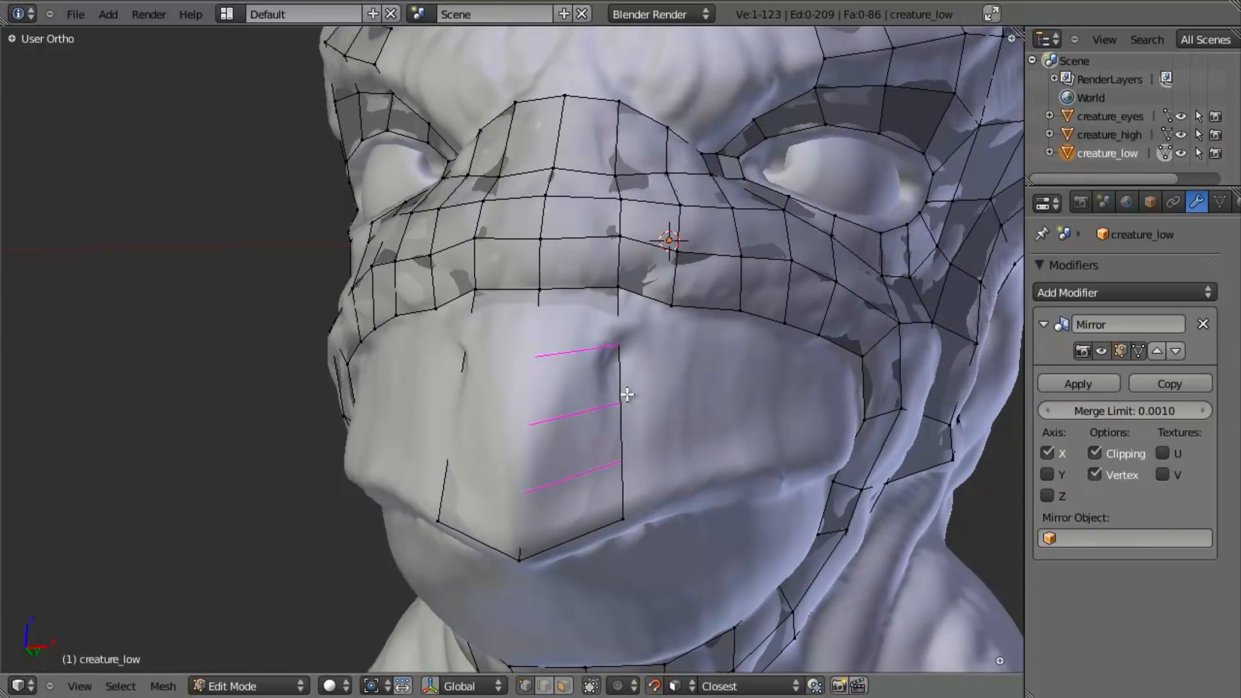
- Add two horizontal loop cuts across the new face on the front of the beak
{"action": "key", "text": "Return"}
{"action": "middle_click_drag", "start_coordinate": [627, 394], "coordinate": [512, 443]}
{"action": "key", "text": "a"}
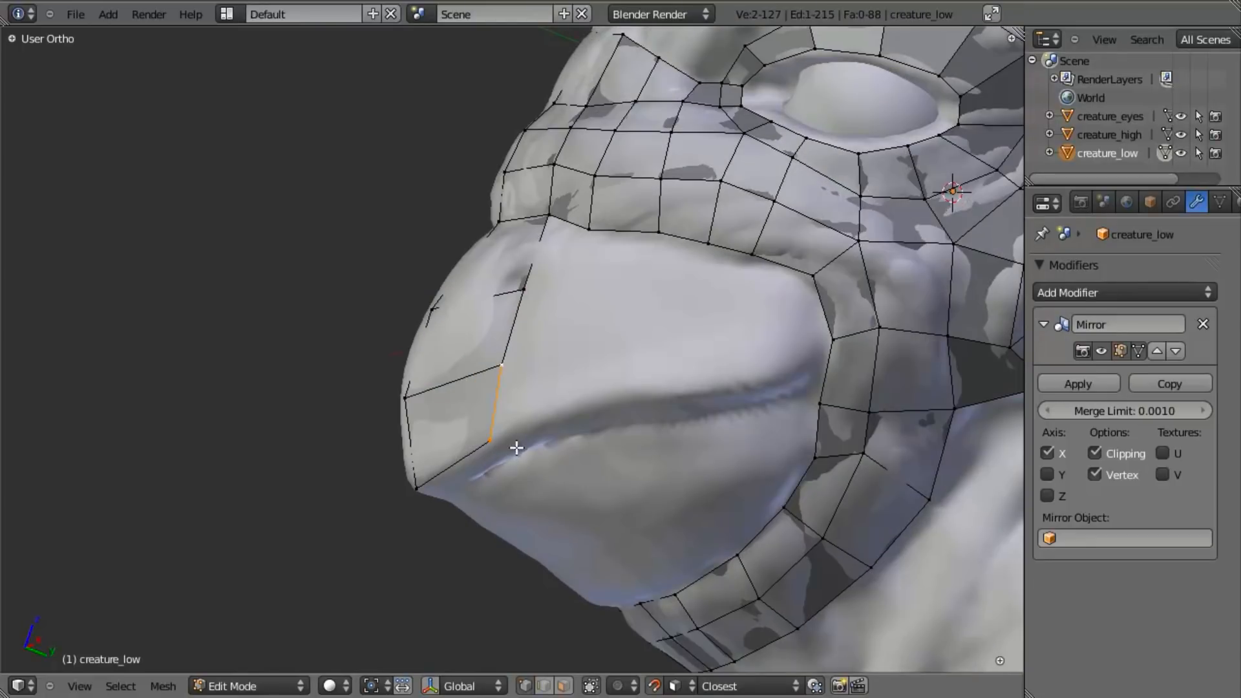
- Extrude the beak's lower side edge twice back along the upper lip, rotating, scaling and moving the first segment to fit
{"action": "key", "text": "e"}
{"action": "left_click", "coordinate": [608, 353]}
{"action": "key", "text": "r"}
{"action": "left_click", "coordinate": [624, 421]}
{"action": "key", "text": "s"}
{"action": "left_click", "coordinate": [615, 414]}
{"action": "key", "text": "g"}
{"action": "left_click", "coordinate": [620, 418]}
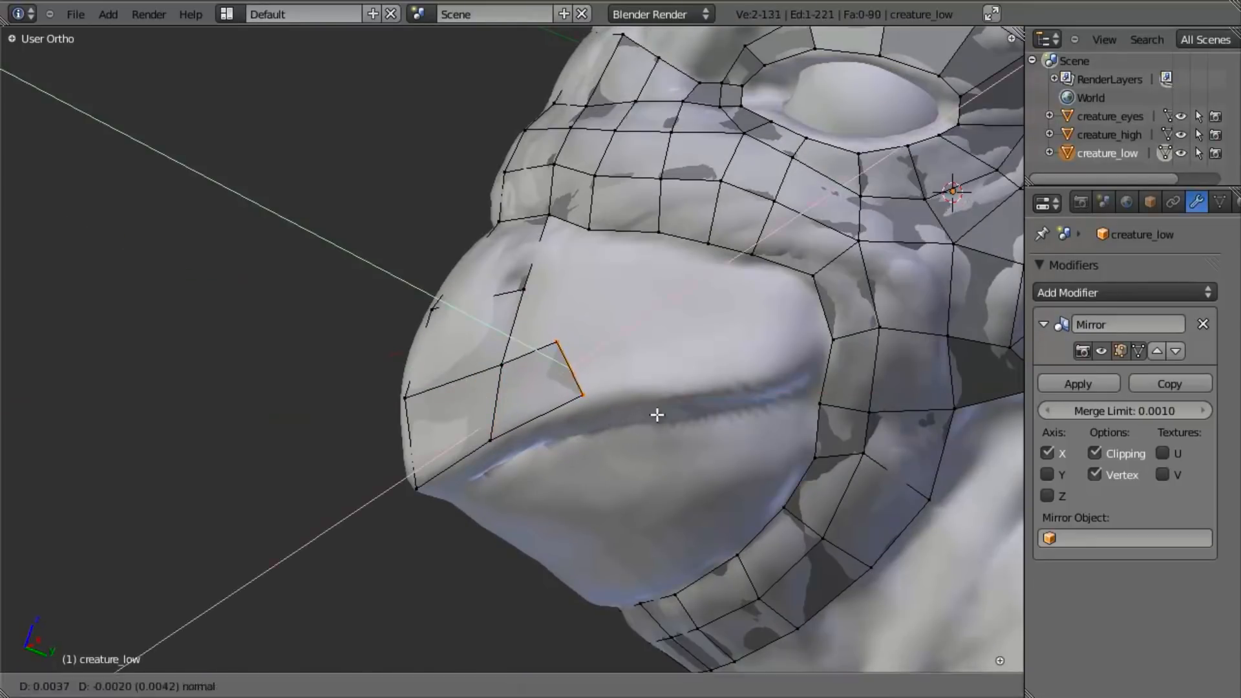
{"action": "key", "text": "e"}
{"action": "left_click", "coordinate": [696, 466]}
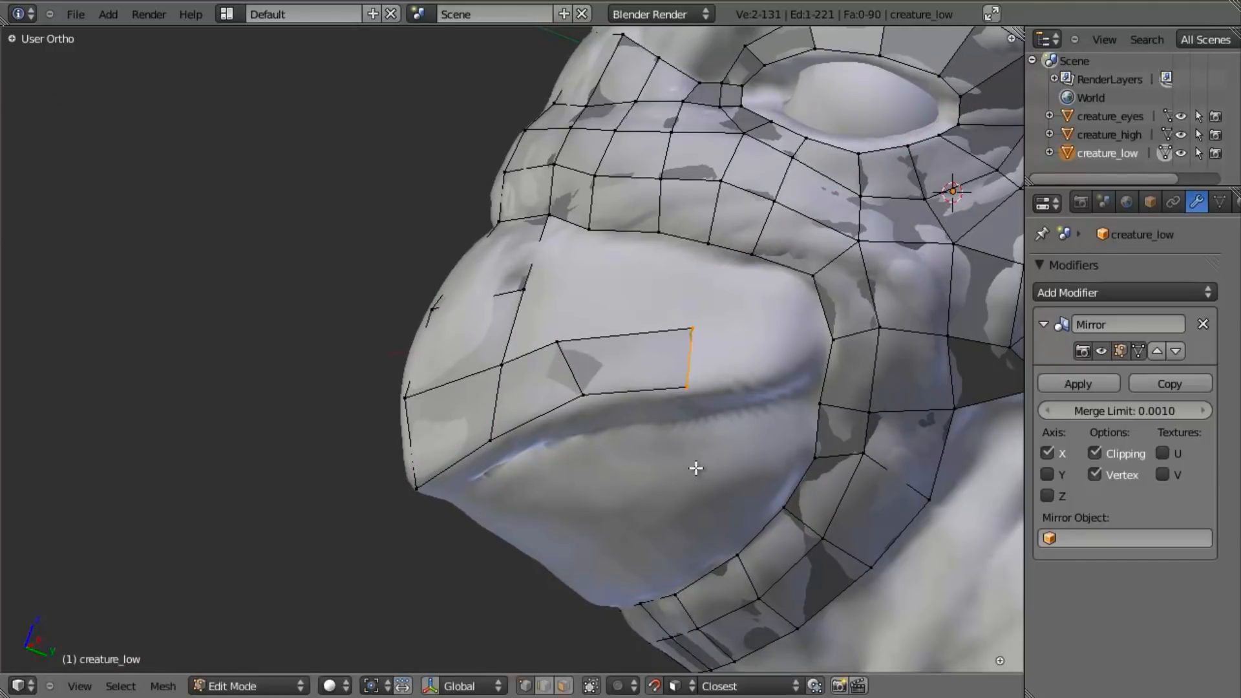
- Extrude the lip strip's end edge to the mouth corner, rotate and move it, and fill the face joining it to the mouth loop
{"action": "key", "text": "e"}
{"action": "left_click", "coordinate": [840, 417]}
{"action": "key", "text": "r"}
{"action": "left_click", "coordinate": [867, 391]}
{"action": "key", "text": "g"}
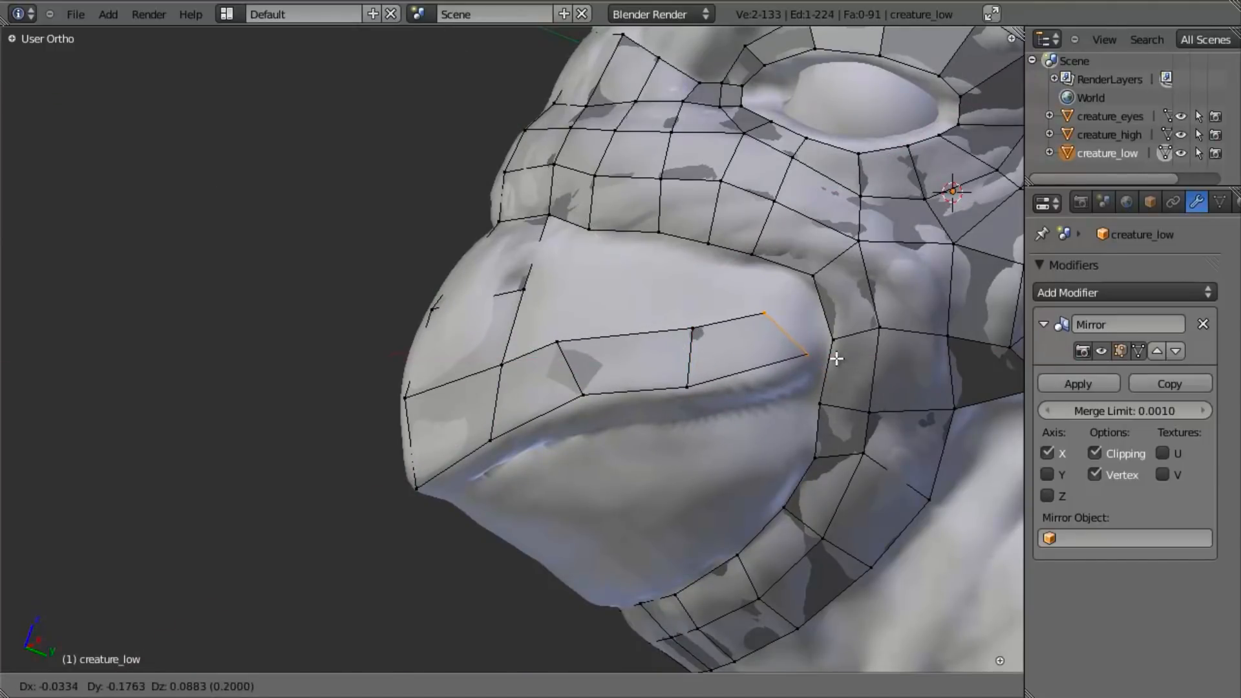
{"action": "left_click", "coordinate": [827, 346]}
{"action": "key", "text": "f"}
{"action": "key", "text": "a"}
{"action": "key", "text": "a"}
{"action": "middle_click_drag", "start_coordinate": [820, 267], "coordinate": [811, 289]}
{"action": "key", "text": "a"}
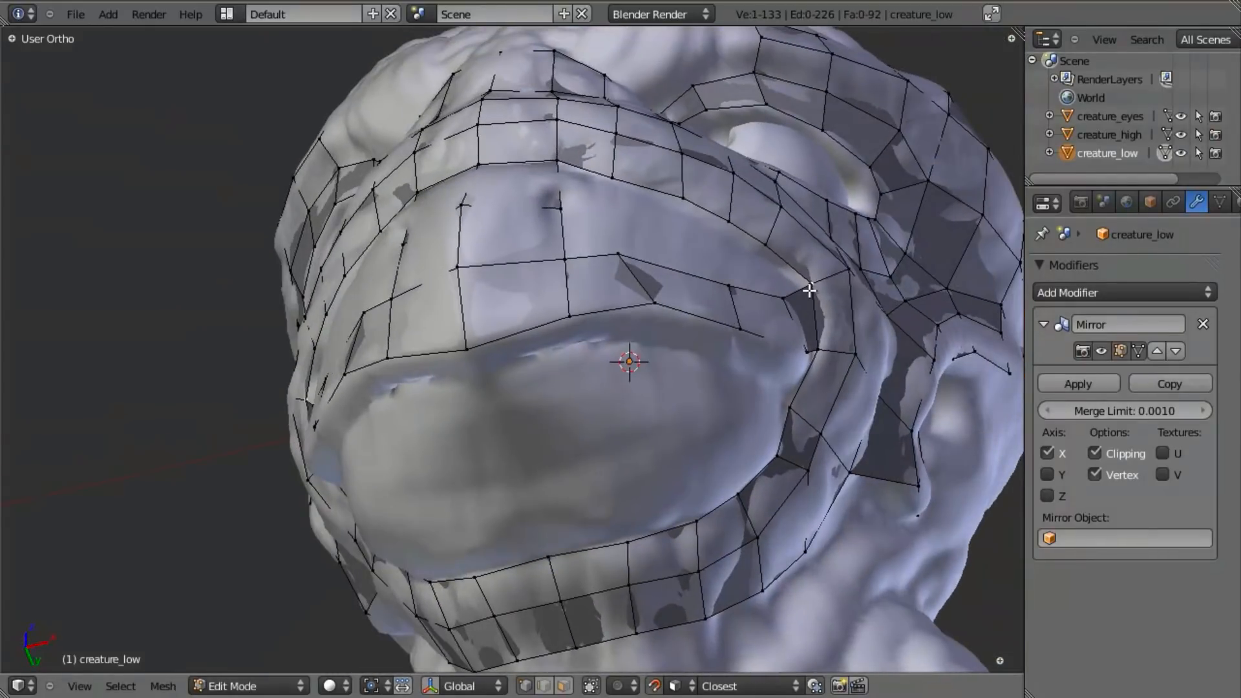
- Move the mouth loop's inner vertices above the mouth corner to fit the crease along the beak's upper edge
{"action": "right_click", "coordinate": [808, 291]}
{"action": "key", "text": "g"}
{"action": "left_click", "coordinate": [786, 289]}
{"action": "right_click", "coordinate": [772, 256]}
{"action": "key", "text": "g"}
{"action": "left_click", "coordinate": [759, 265]}
{"action": "right_click", "coordinate": [722, 224]}
{"action": "key", "text": "g"}
{"action": "left_click", "coordinate": [713, 232]}
{"action": "key", "text": "g"}
{"action": "left_click", "coordinate": [683, 210]}
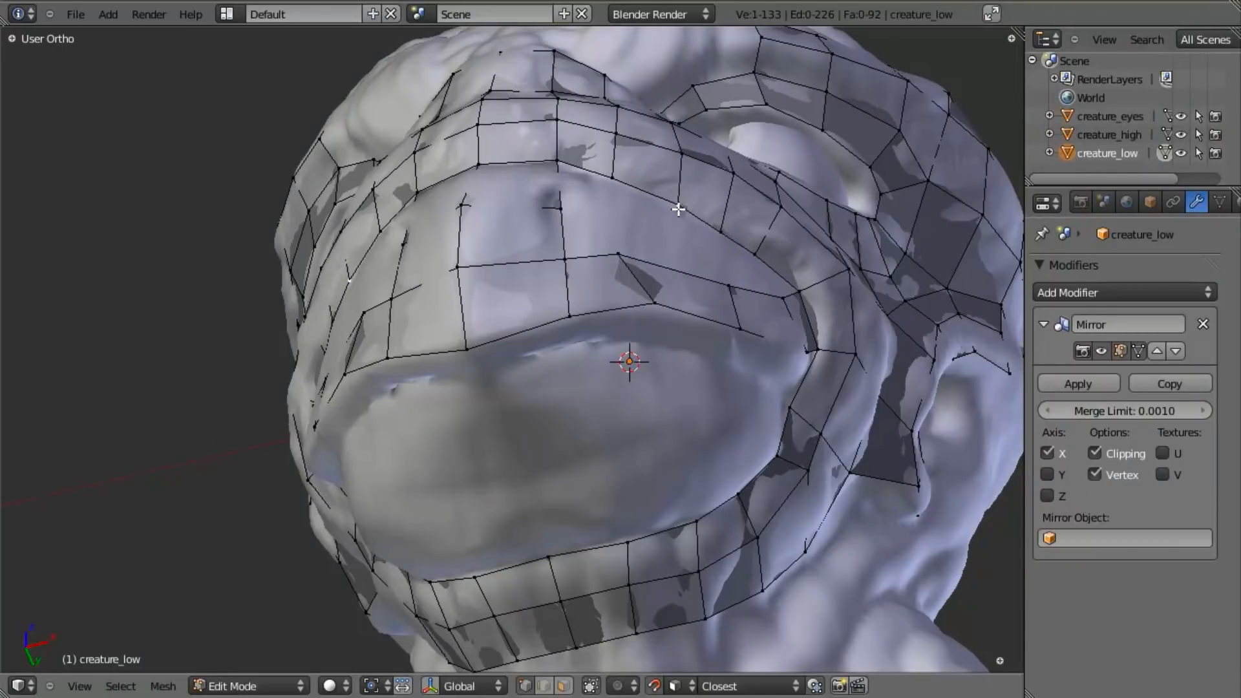
- Move two lower vertices of the lip strip onto the edge of the upper lip
{"action": "middle_click_drag", "start_coordinate": [659, 227], "coordinate": [698, 360]}
{"action": "right_click", "coordinate": [682, 378]}
{"action": "key", "text": "g"}
{"action": "left_click", "coordinate": [666, 375]}
{"action": "key", "text": "g"}
{"action": "left_click", "coordinate": [583, 387]}
{"action": "key", "text": "a"}
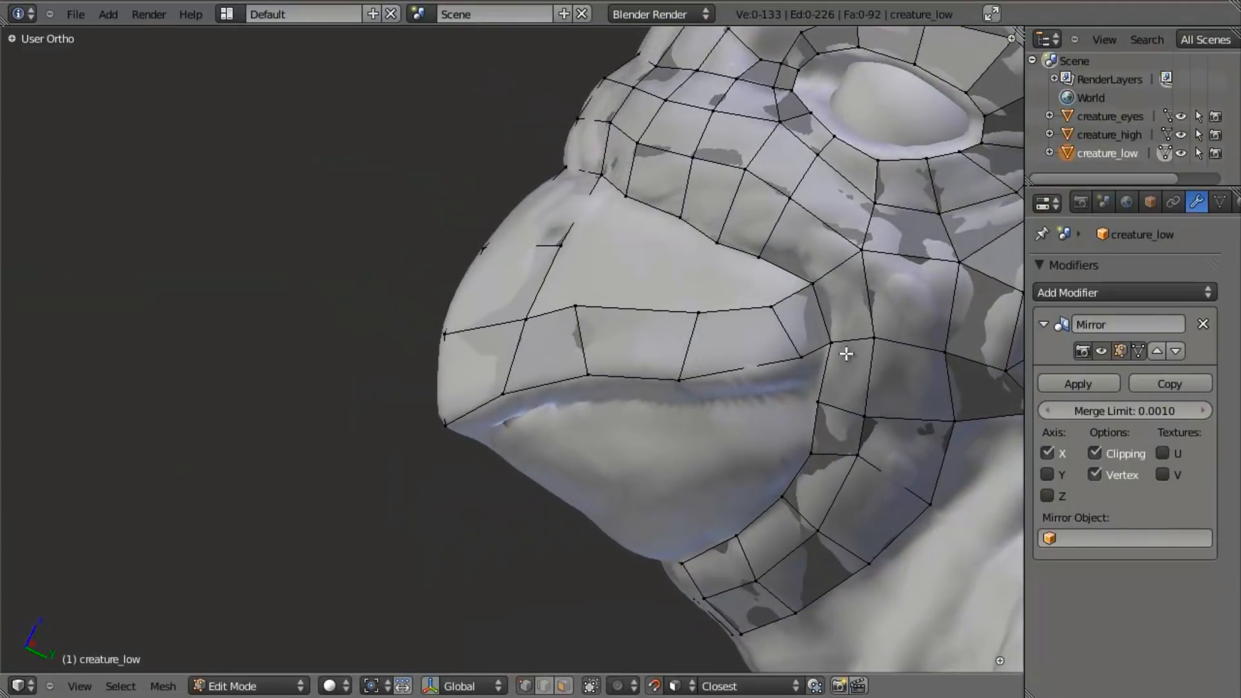
- Move the end vertices of the upper lip strip at the mouth corner to follow the sculpted lip edge
{"action": "key", "text": "g"}
{"action": "left_click", "coordinate": [771, 371]}
{"action": "right_click", "coordinate": [822, 340]}
{"action": "key", "text": "g"}
{"action": "left_click", "coordinate": [821, 351]}
{"action": "key", "text": "a"}
- Extrude the lower edge of the upper lip strip inward along its whole length, adding a narrow strip under the lip
{"action": "scroll", "coordinate": [698, 421], "scroll_direction": "down", "scroll_amount": 2}
{"action": "middle_click_drag", "start_coordinate": [593, 463], "coordinate": [554, 407]}
{"action": "scroll", "coordinate": [554, 407], "scroll_direction": "up", "scroll_amount": 4}
{"action": "middle_click_drag", "start_coordinate": [794, 388], "coordinate": [774, 256]}
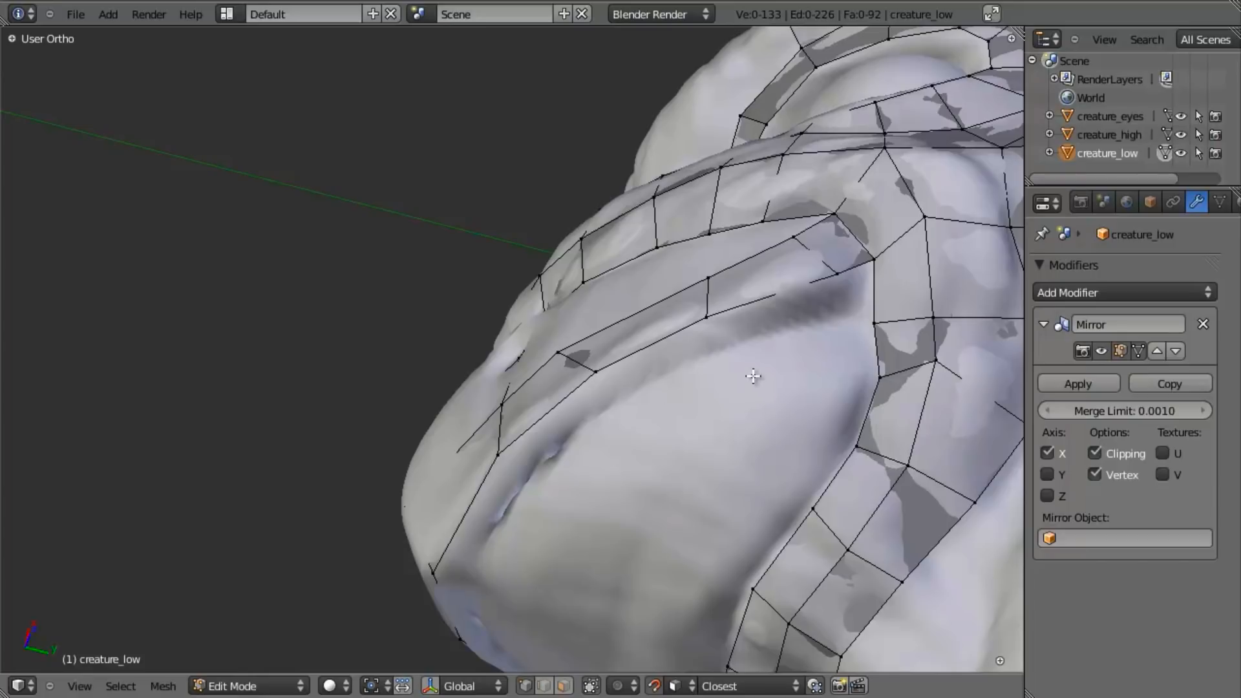
{"action": "scroll", "coordinate": [720, 331], "scroll_direction": "down", "scroll_amount": 4}
{"action": "middle_click_drag", "start_coordinate": [738, 322], "coordinate": [482, 516]}
{"action": "scroll", "coordinate": [483, 516], "scroll_direction": "up", "scroll_amount": 3}
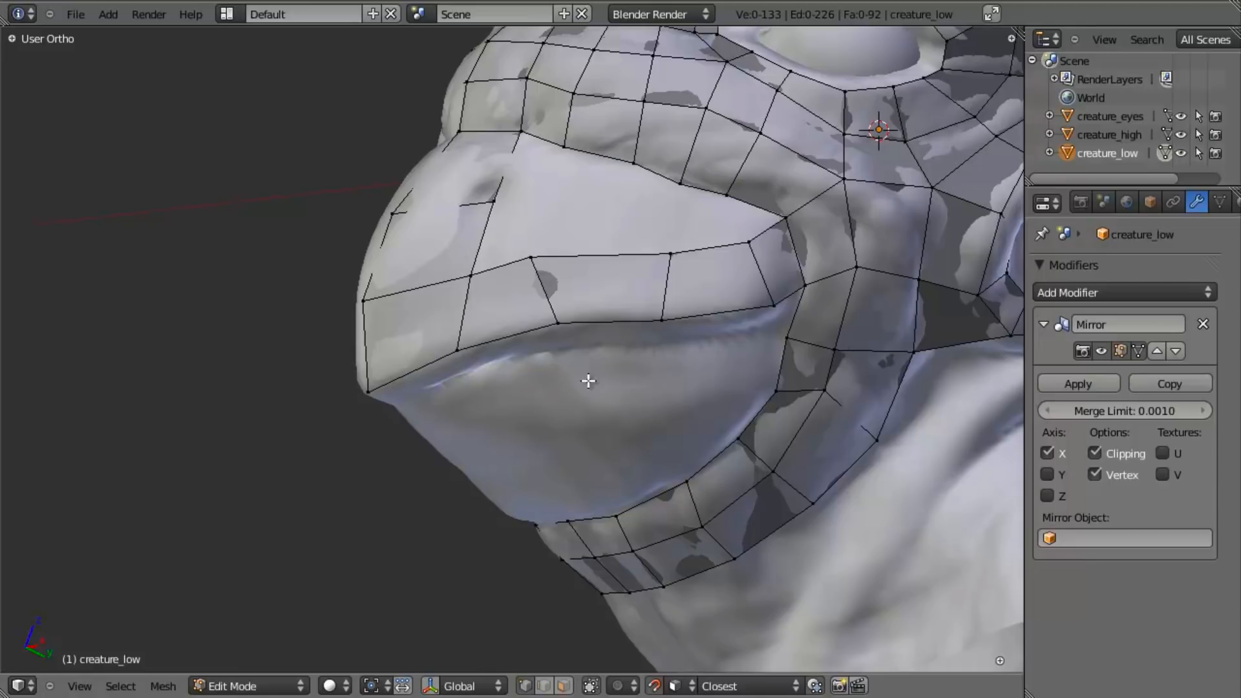
{"action": "middle_click_drag", "start_coordinate": [576, 399], "coordinate": [565, 390]}
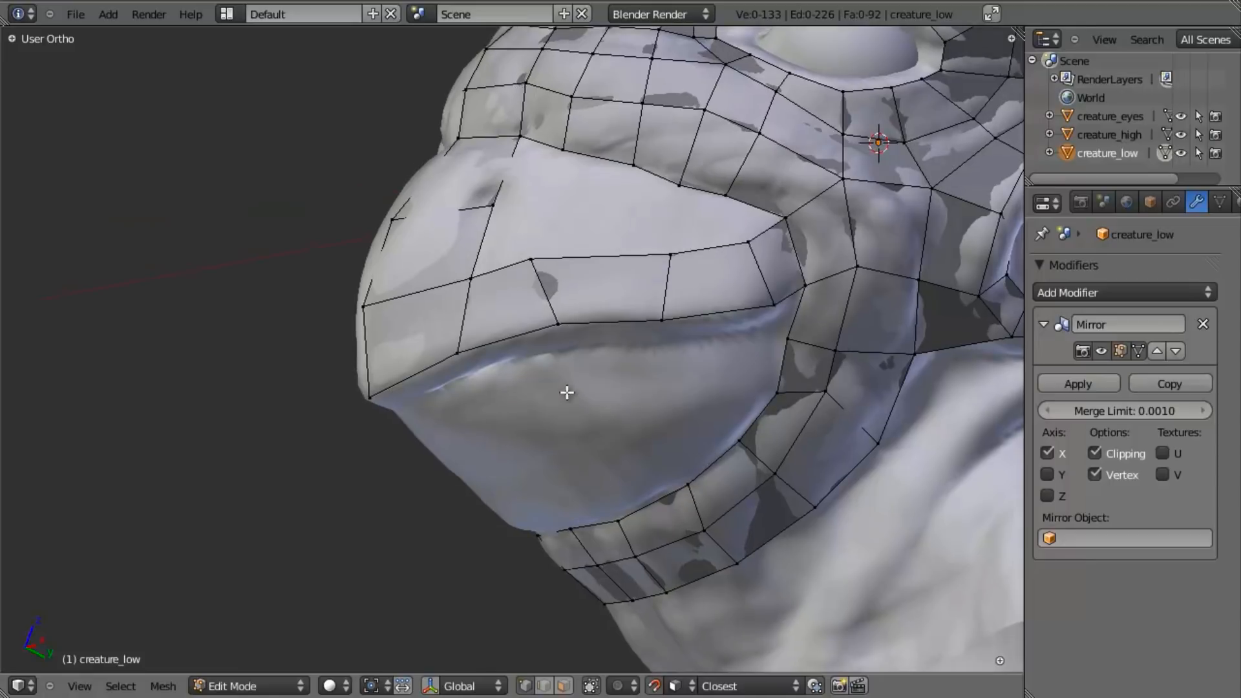
{"action": "middle_click_drag", "start_coordinate": [403, 387], "coordinate": [357, 256]}
{"action": "right_click", "coordinate": [356, 256]}
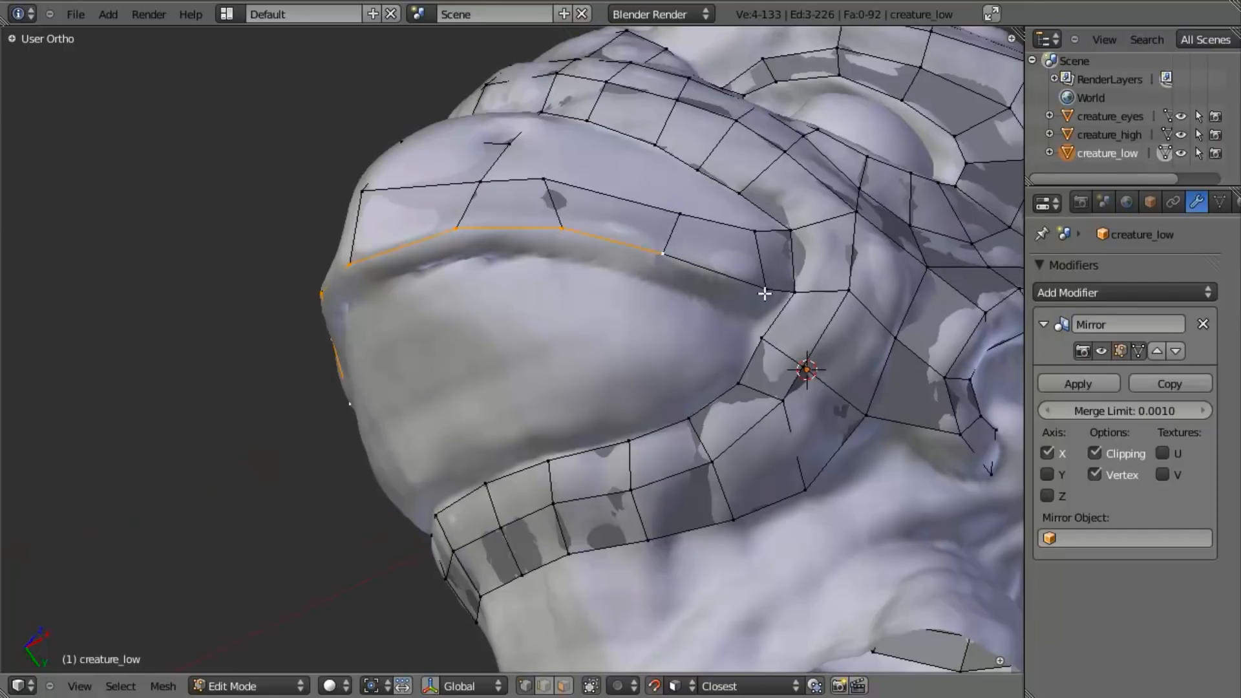
{"action": "right_click", "coordinate": [765, 293], "text": "shift"}
{"action": "middle_click_drag", "start_coordinate": [764, 293], "coordinate": [790, 251]}
{"action": "key", "text": "e"}
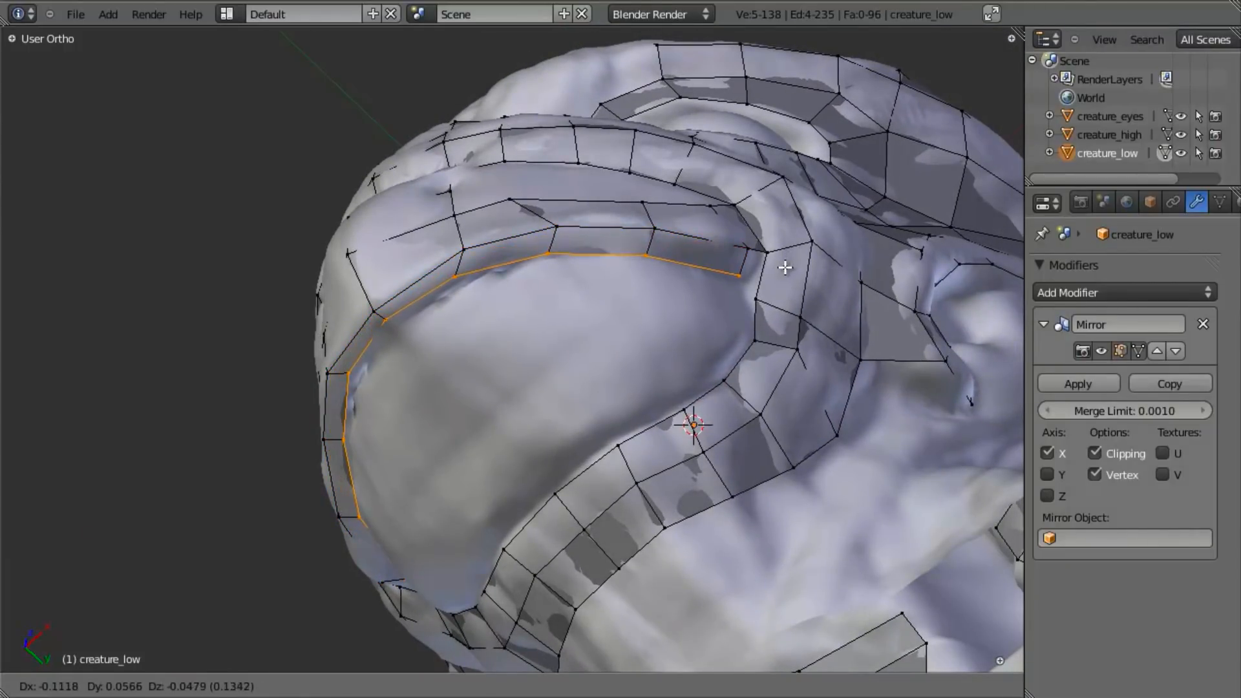
{"action": "left_click", "coordinate": [785, 267]}
{"action": "key", "text": "a"}
- Move the inner vertices at the front of the new under-lip strip onto the crease near the beak tip
{"action": "middle_click_drag", "start_coordinate": [457, 388], "coordinate": [448, 369]}
{"action": "key", "text": "g"}
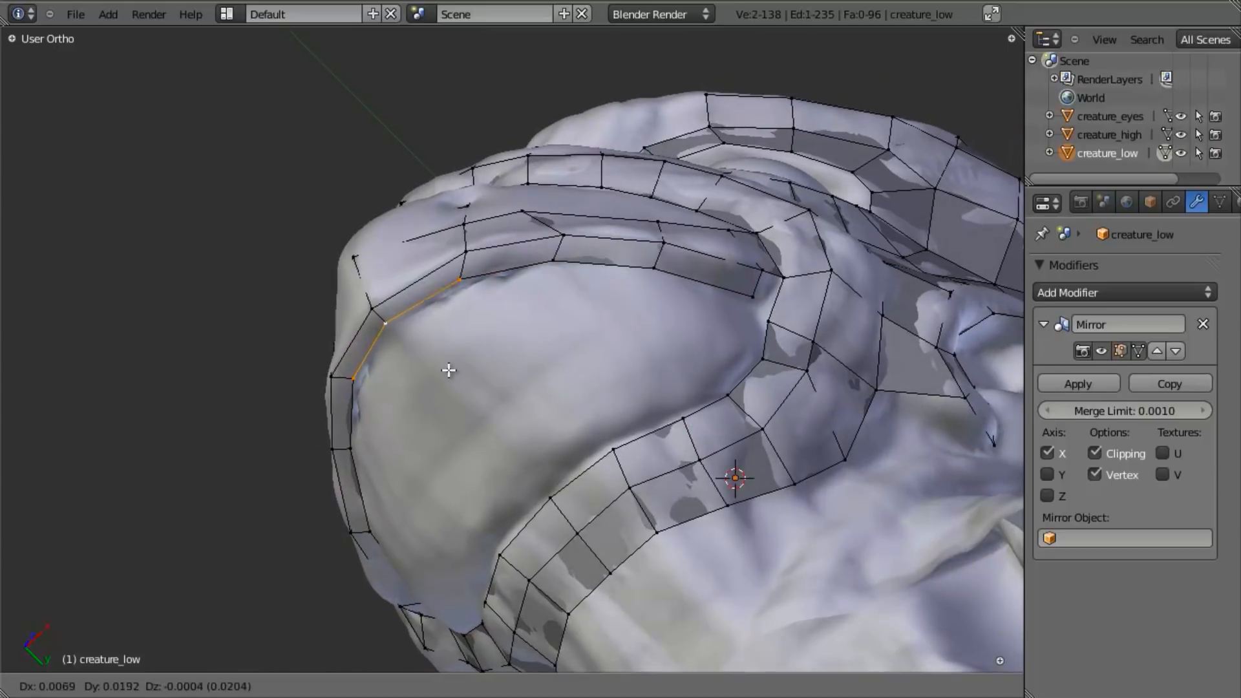
{"action": "left_click", "coordinate": [449, 374]}
{"action": "key", "text": "a"}
- Fill the face joining the under-lip strip's rear end to the mouth loop at the mouth corner
{"action": "right_click", "coordinate": [568, 262]}
{"action": "middle_click_drag", "start_coordinate": [568, 262], "coordinate": [805, 319]}
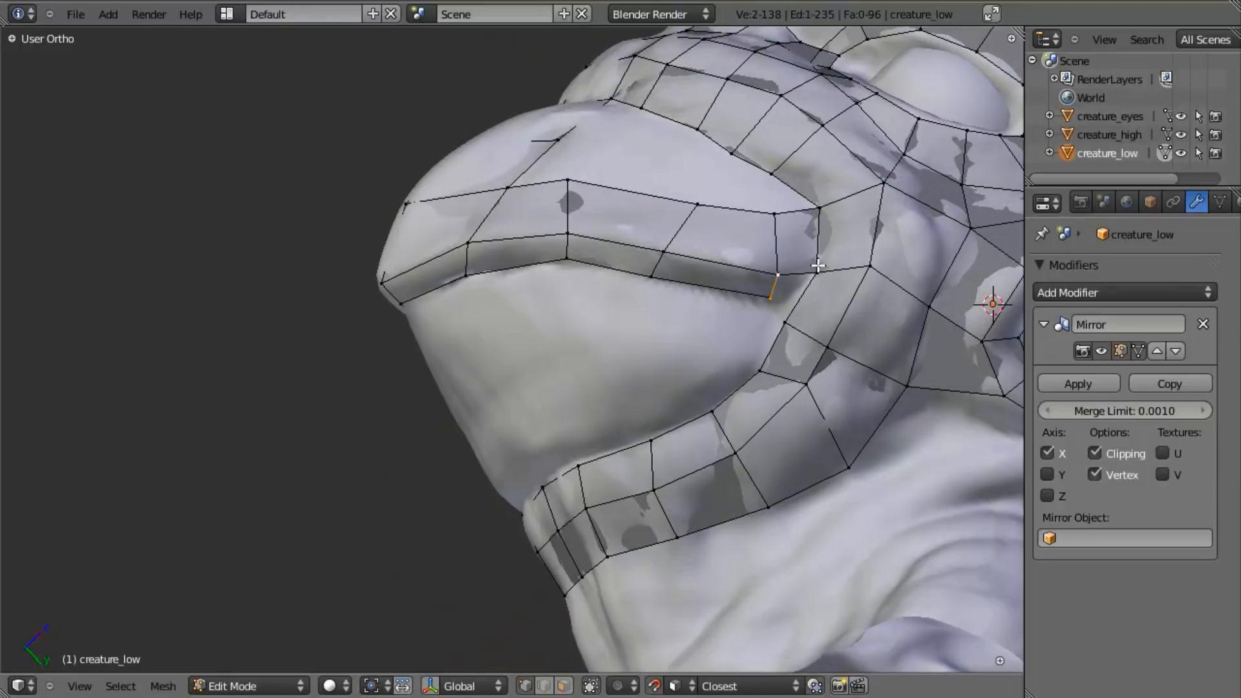
{"action": "key", "text": "f"}
{"action": "key", "text": "a"}
- Fill a face across the front of the lower beak, joining the under-lip strip to the jaw loop
{"action": "middle_click_drag", "start_coordinate": [424, 482], "coordinate": [519, 487]}
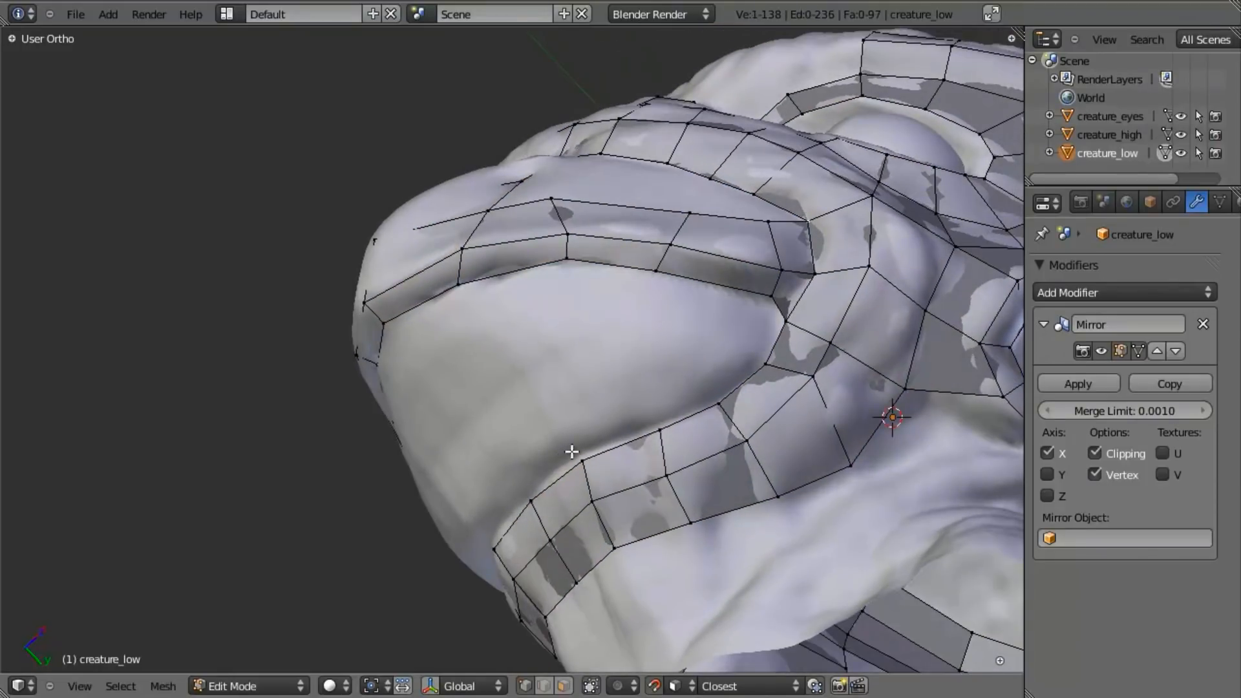
{"action": "key", "text": "z"}
{"action": "right_click", "coordinate": [531, 501]}
{"action": "key", "text": "z"}
{"action": "middle_click_drag", "start_coordinate": [557, 470], "coordinate": [451, 285]}
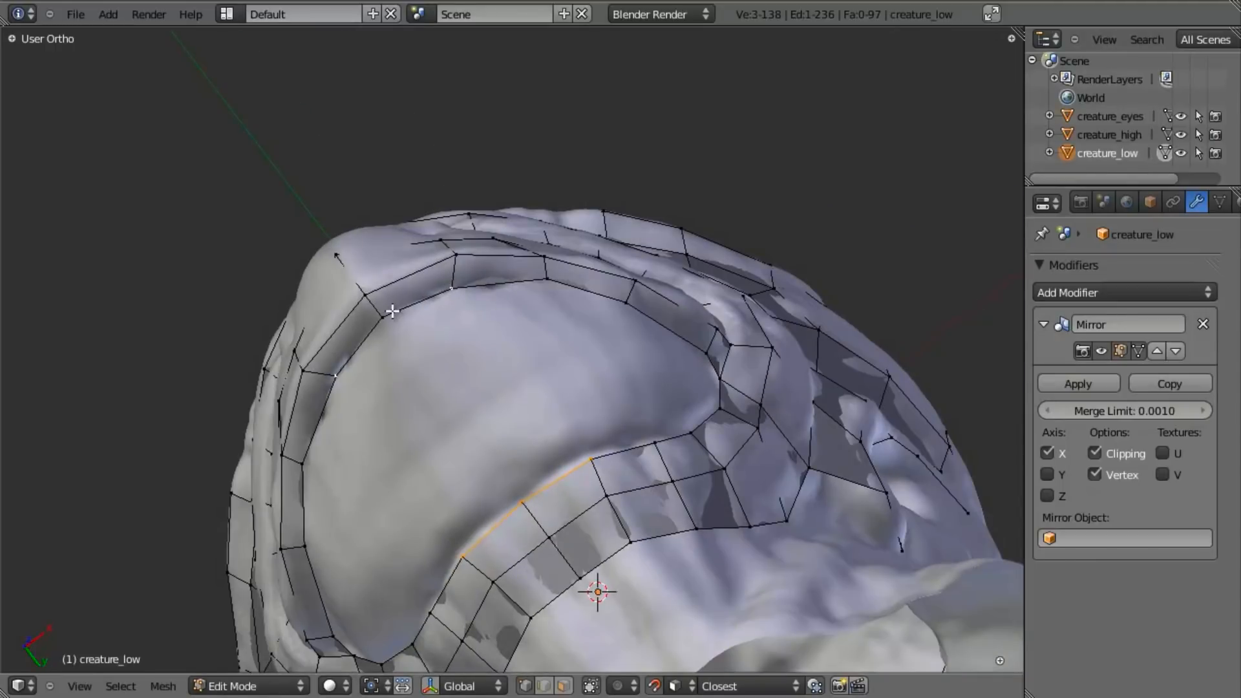
{"action": "key", "text": "f"}
{"action": "key", "text": "a"}
{"action": "key", "text": "a"}
{"action": "middle_click_drag", "start_coordinate": [555, 299], "coordinate": [460, 394]}
{"action": "key", "text": "a"}
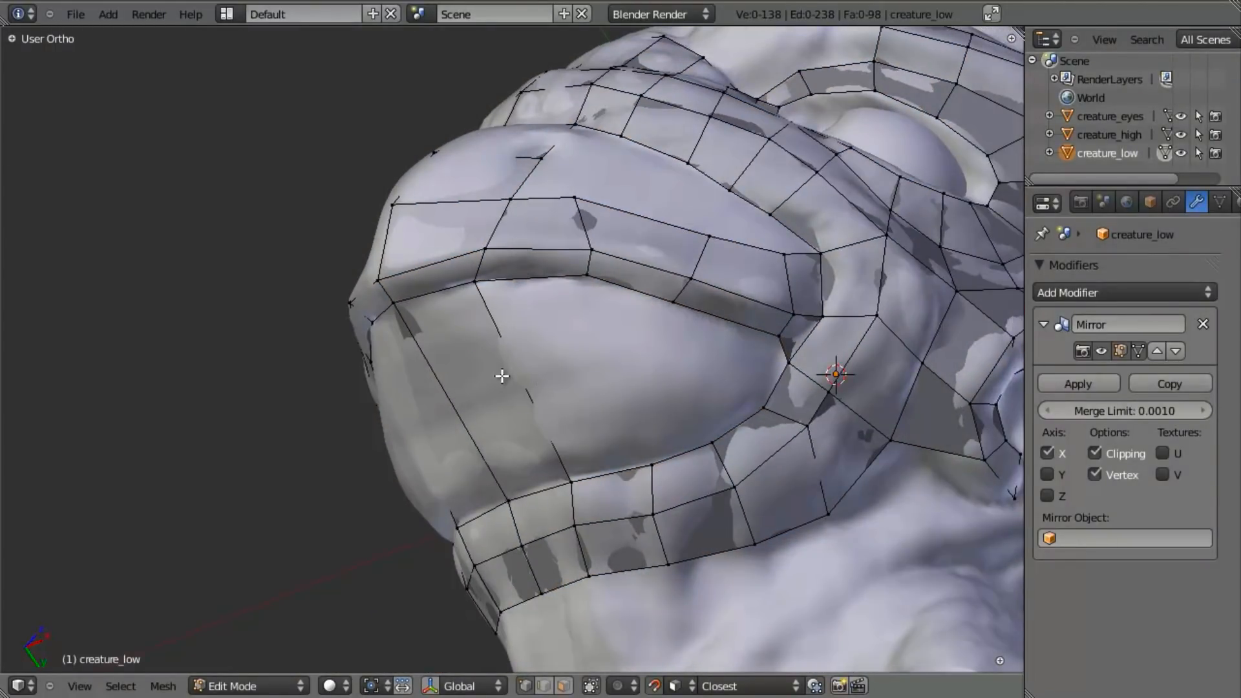
- Cut two loops across the new lower-beak face and move their vertices to fit the sculpt
{"action": "left_click", "coordinate": [463, 410]}
{"action": "mouse_move", "coordinate": [532, 363]}
{"action": "middle_mouse_down"}
{"action": "mouse_move", "coordinate": [542, 352]}
{"action": "mouse_move", "coordinate": [512, 285]}
{"action": "mouse_move", "coordinate": [535, 346]}
{"action": "mouse_move", "coordinate": [515, 360]}
{"action": "middle_mouse_up"}
{"action": "key", "text": "g"}
{"action": "right_click", "coordinate": [539, 352]}
{"action": "right_click", "coordinate": [511, 359]}
- Extrude the middle edge of the lower-beak patch back along the side, and rotate and move it to fit
{"action": "key", "text": "e"}
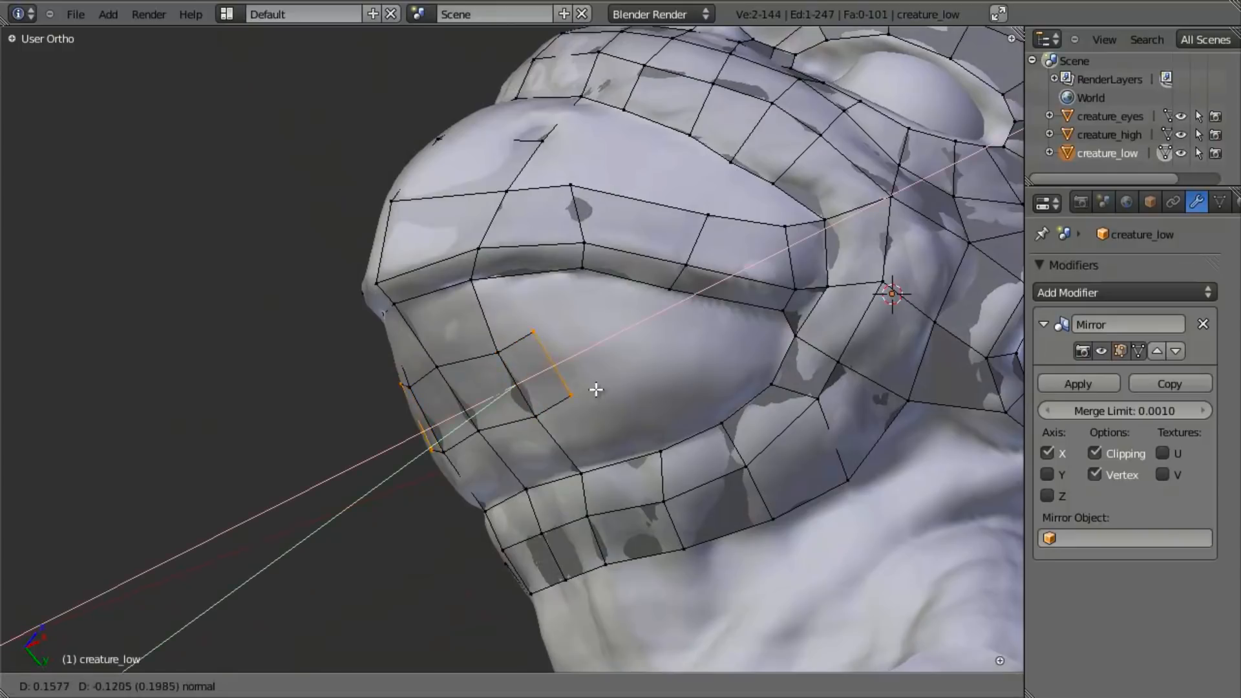
{"action": "left_click", "coordinate": [623, 382]}
{"action": "key", "text": "r"}
{"action": "left_click", "coordinate": [613, 401]}
{"action": "key", "text": "g"}
{"action": "left_click", "coordinate": [650, 410]}
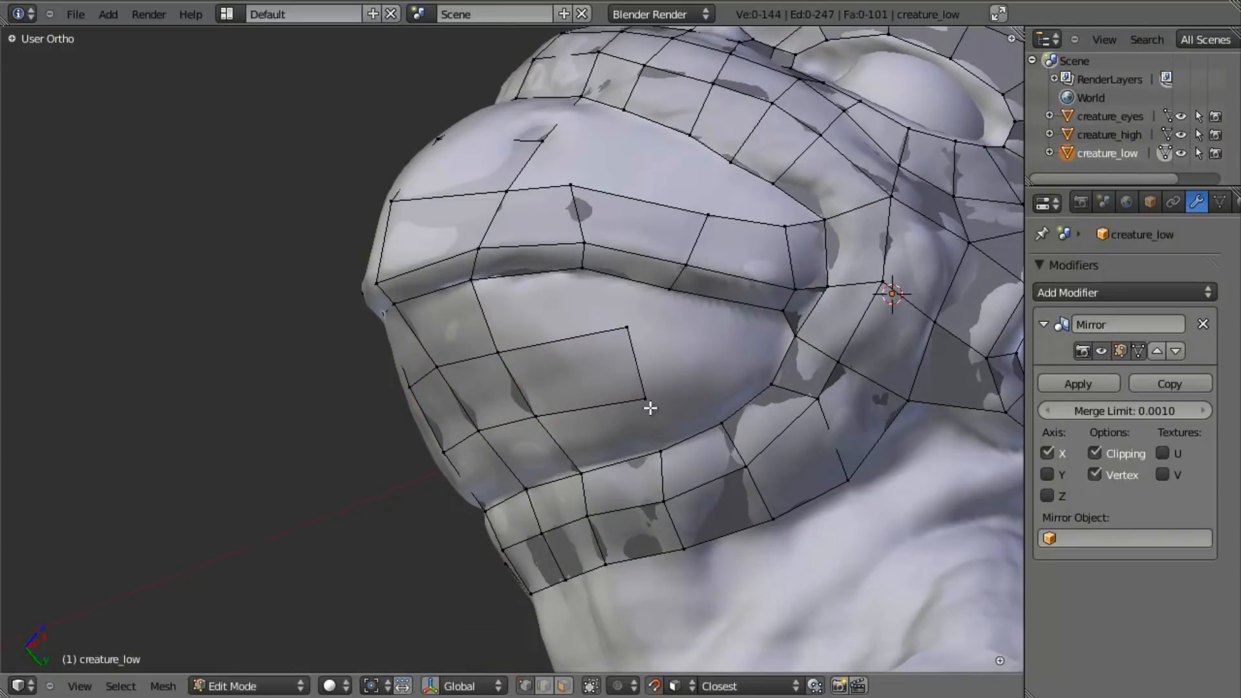
- Fill the faces joining the extruded lower-beak segment to the jaw loop below and the lip strip above
{"action": "key", "text": "z"}
{"action": "right_click", "coordinate": [584, 471], "text": "shift"}
{"action": "key", "text": "z"}
{"action": "key", "text": "f"}
{"action": "right_click", "coordinate": [623, 328]}
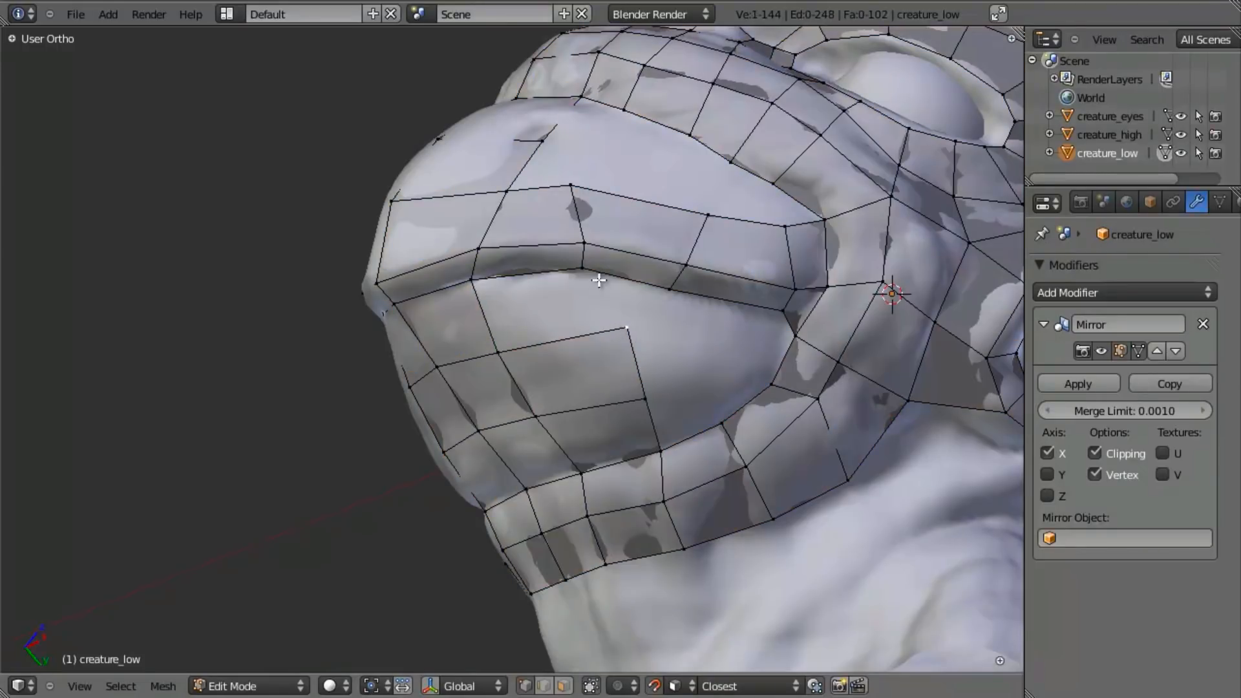
{"action": "right_click", "coordinate": [489, 349], "text": "shift"}
{"action": "key", "text": "f"}
- Move the rear edge of the lower-beak patch forward to even out the spacing of its faces
{"action": "right_click", "coordinate": [644, 327]}
{"action": "key", "text": "g"}
{"action": "right_click", "coordinate": [619, 338]}
{"action": "right_click", "coordinate": [641, 396], "text": "shift"}
{"action": "key", "text": "g"}
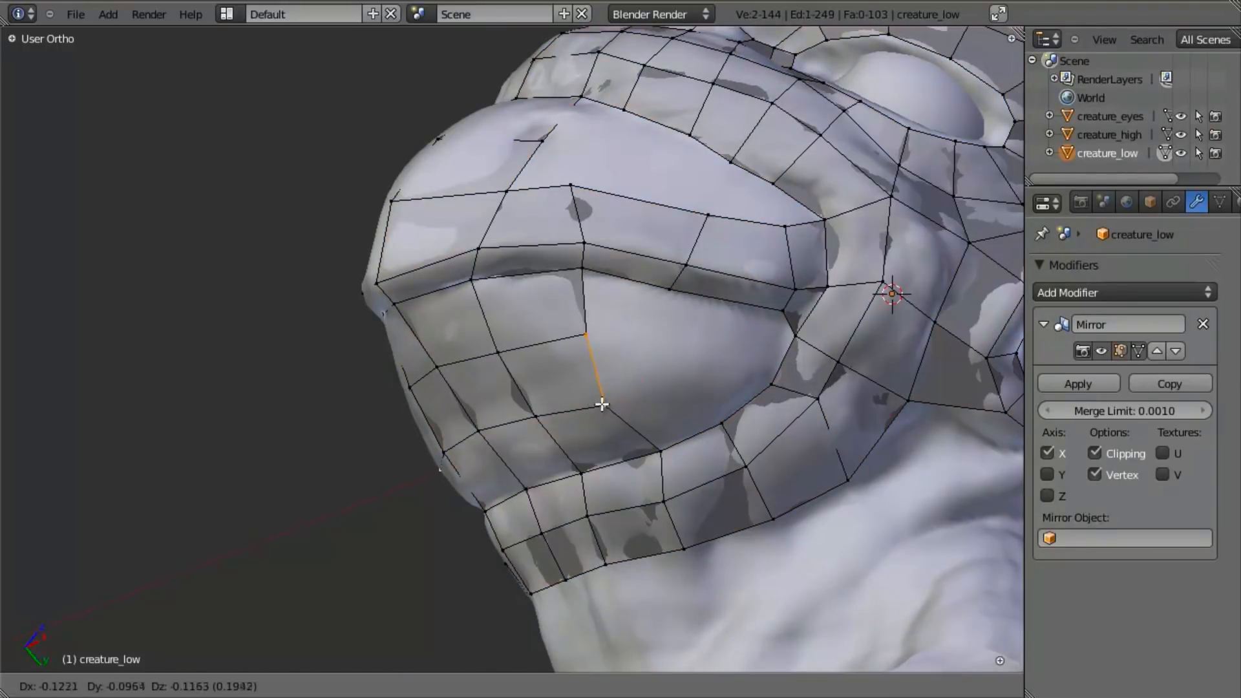
{"action": "left_click", "coordinate": [601, 407]}
- Extrude the lower-beak patch's rear edge toward the mouth corner and scale it to fit
{"action": "middle_click_drag", "start_coordinate": [604, 407], "coordinate": [674, 357]}
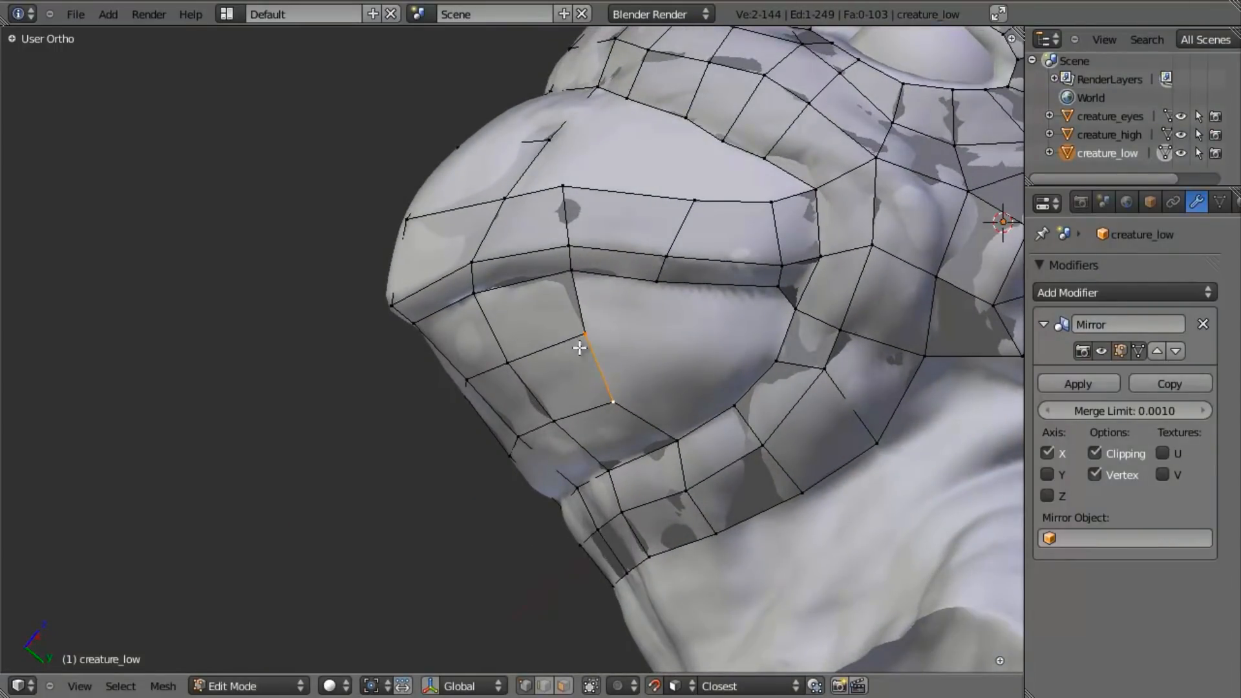
{"action": "key", "text": "e"}
{"action": "left_click", "coordinate": [712, 400]}
{"action": "key", "text": "s"}
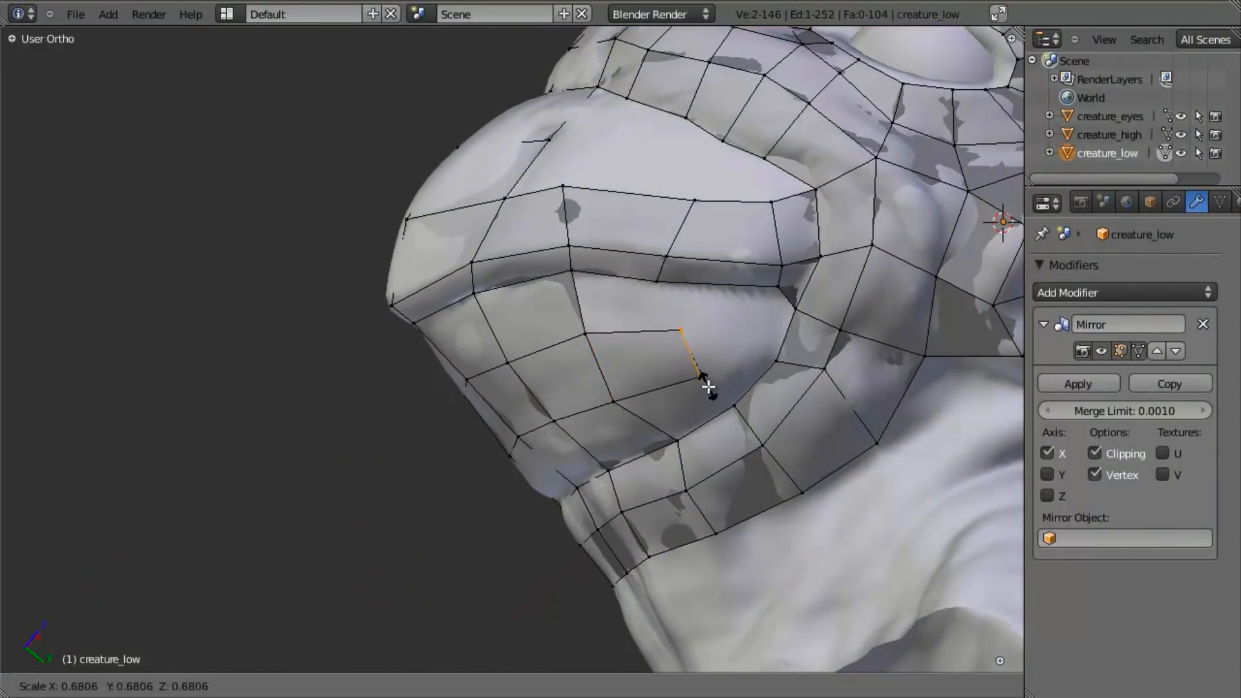
{"action": "left_click", "coordinate": [726, 394]}
- Fill the faces below and above the newly extruded lower-beak segment to join the jaw loop and lip strip
{"action": "key", "text": "a"}
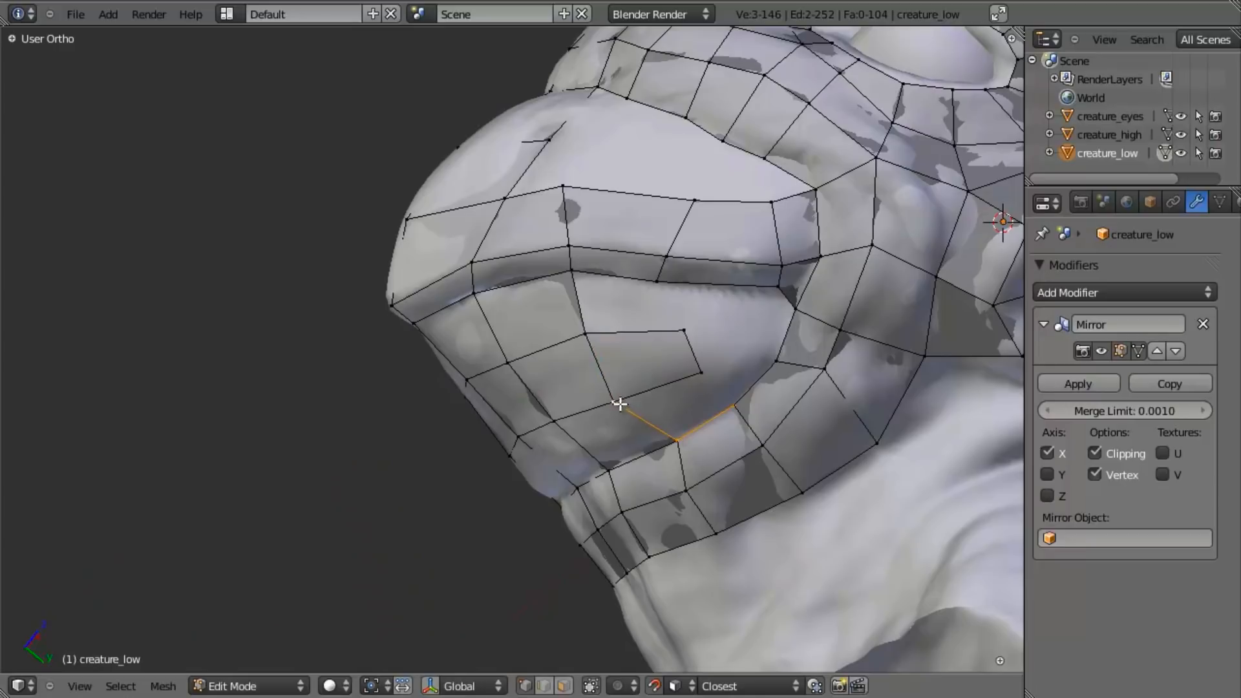
{"action": "key", "text": "f"}
{"action": "key", "text": "a"}
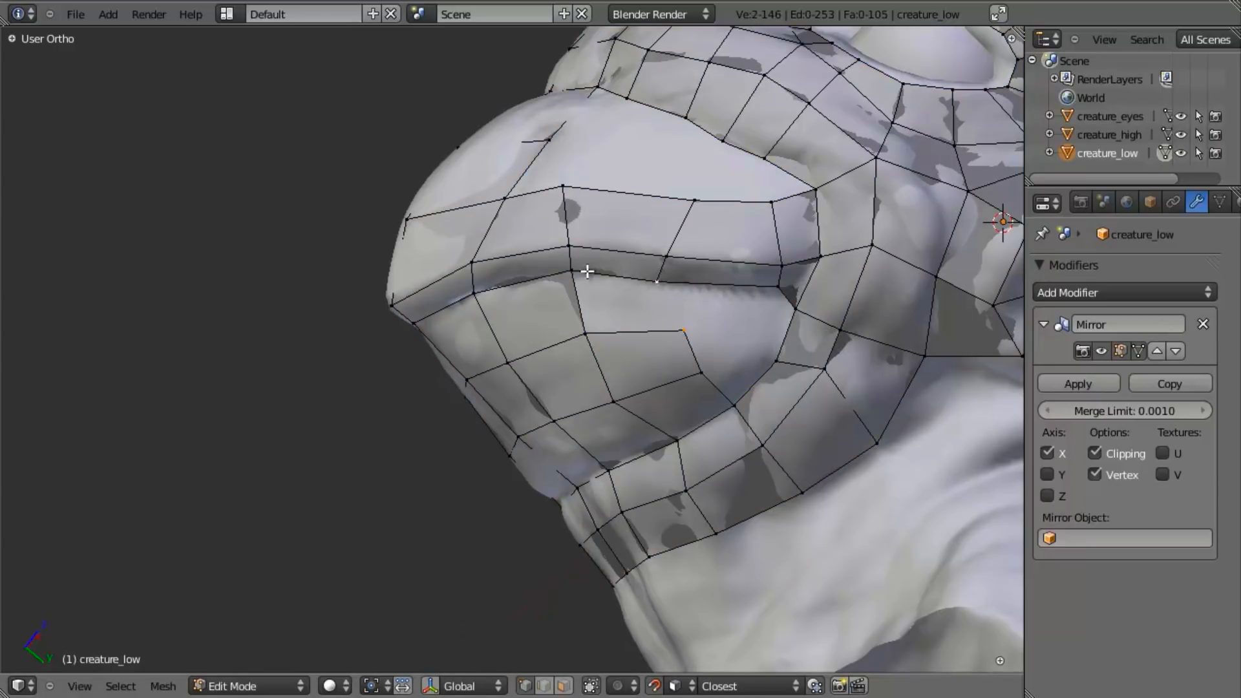
{"action": "right_click", "coordinate": [574, 348], "text": "shift"}
{"action": "key", "text": "f"}
- Move the lip vertex above the lower-beak patch backward and fill the face leading to the mouth corner
{"action": "right_click", "coordinate": [670, 284]}
{"action": "key", "text": "g"}
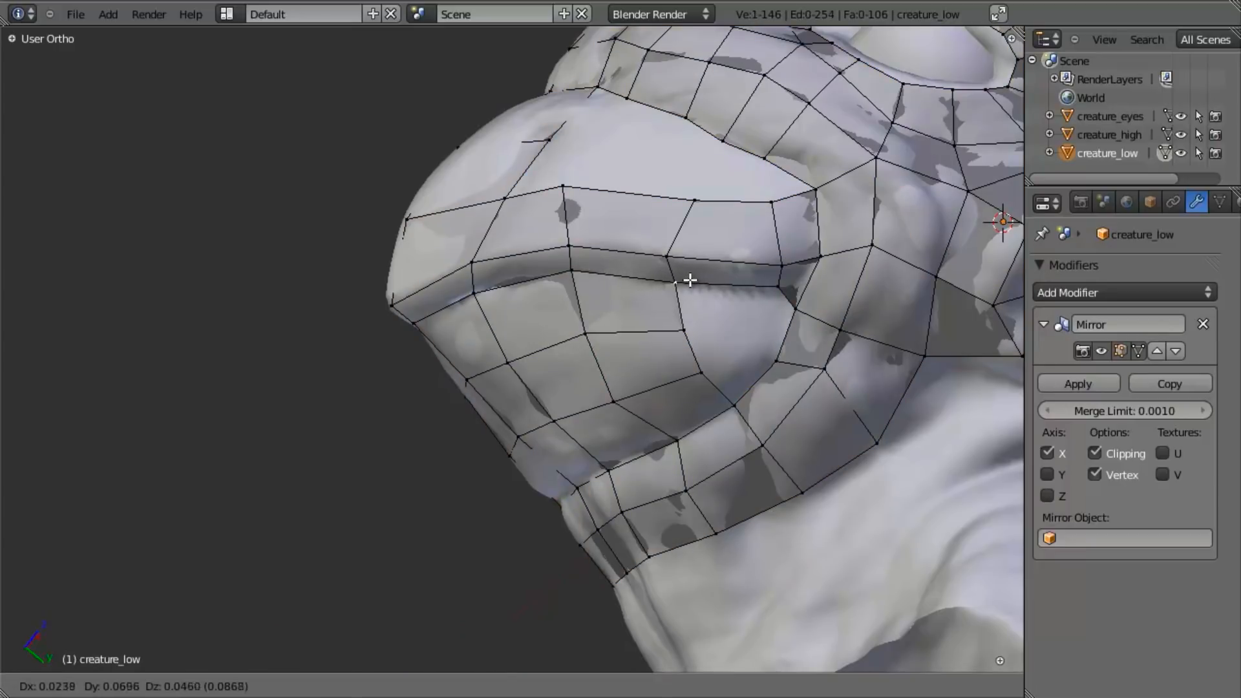
{"action": "left_click", "coordinate": [691, 279]}
{"action": "right_click", "coordinate": [787, 310], "text": "shift"}
{"action": "key", "text": "f"}
{"action": "key", "text": "a"}
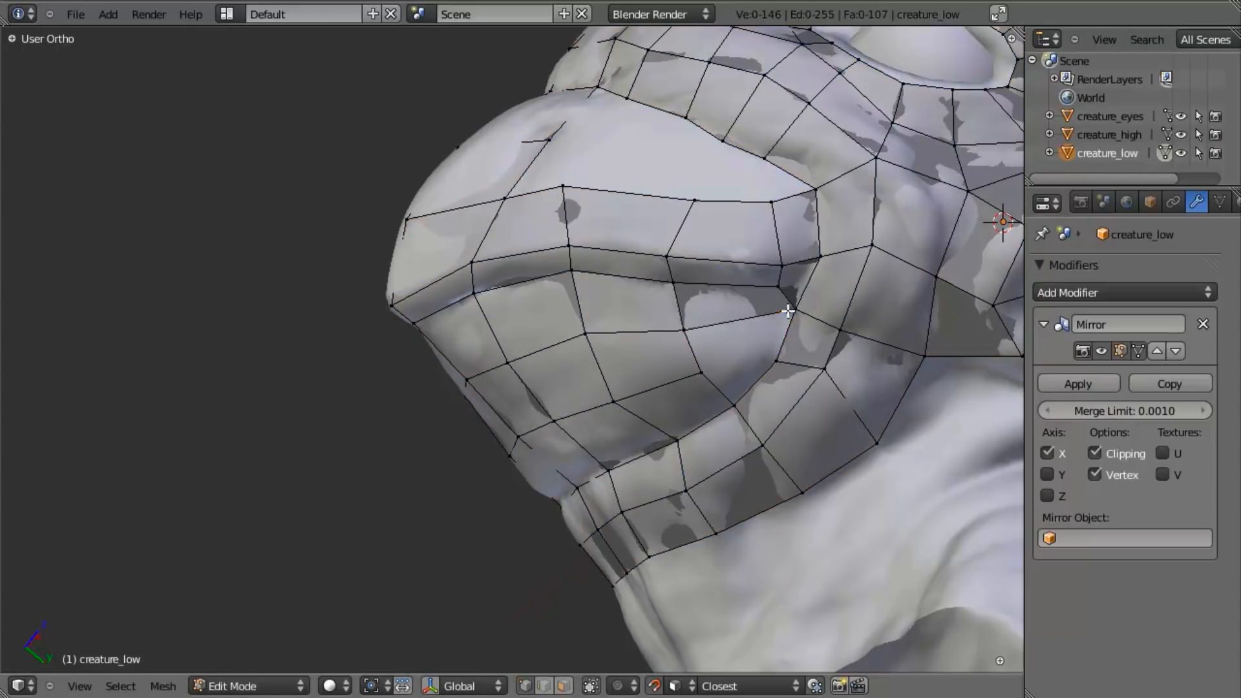
- Insert a loop cut across the jaw strip below the mouth corner and slide it into position
{"action": "middle_click_drag", "start_coordinate": [741, 387], "coordinate": [709, 389]}
{"action": "scroll", "coordinate": [502, 398], "scroll_direction": "down", "scroll_amount": 3}
{"action": "left_click", "coordinate": [716, 375]}
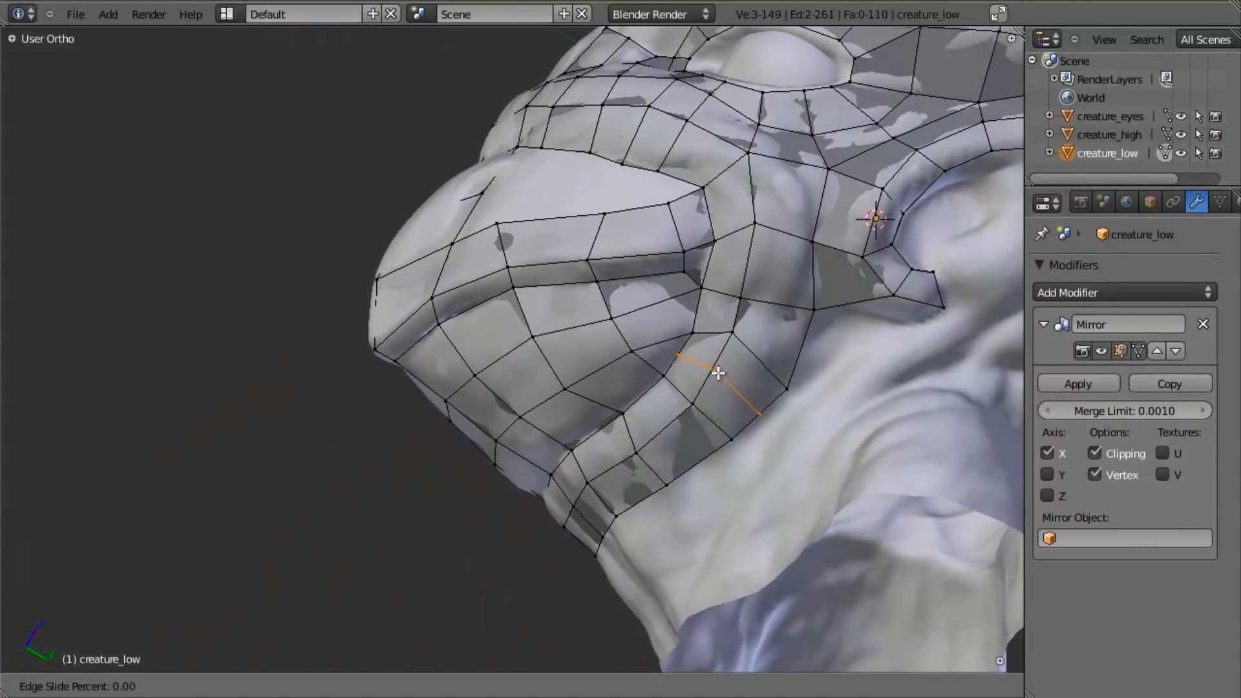
{"action": "left_click", "coordinate": [739, 371]}
{"action": "key", "text": "a"}
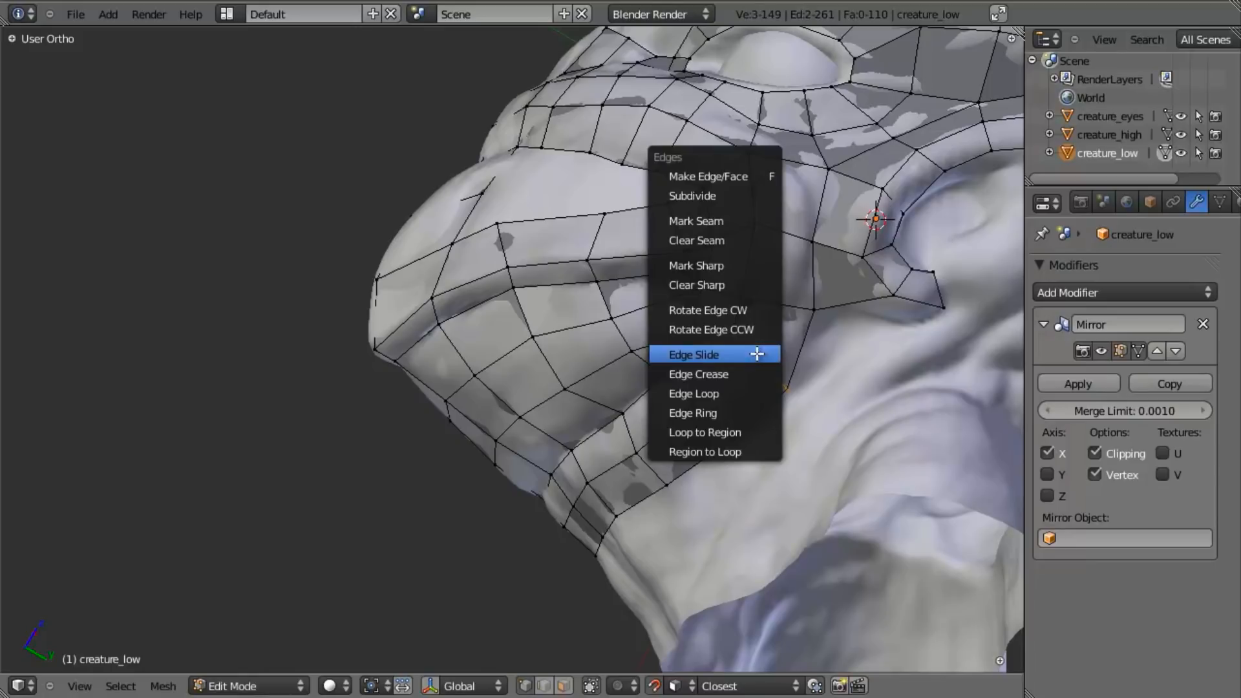
- Edge-slide the neighbouring row across the jaw strip closer to the mouth corner and adjust its position
{"action": "left_click", "coordinate": [757, 354]}
{"action": "left_click", "coordinate": [775, 344]}
{"action": "key", "text": "g"}
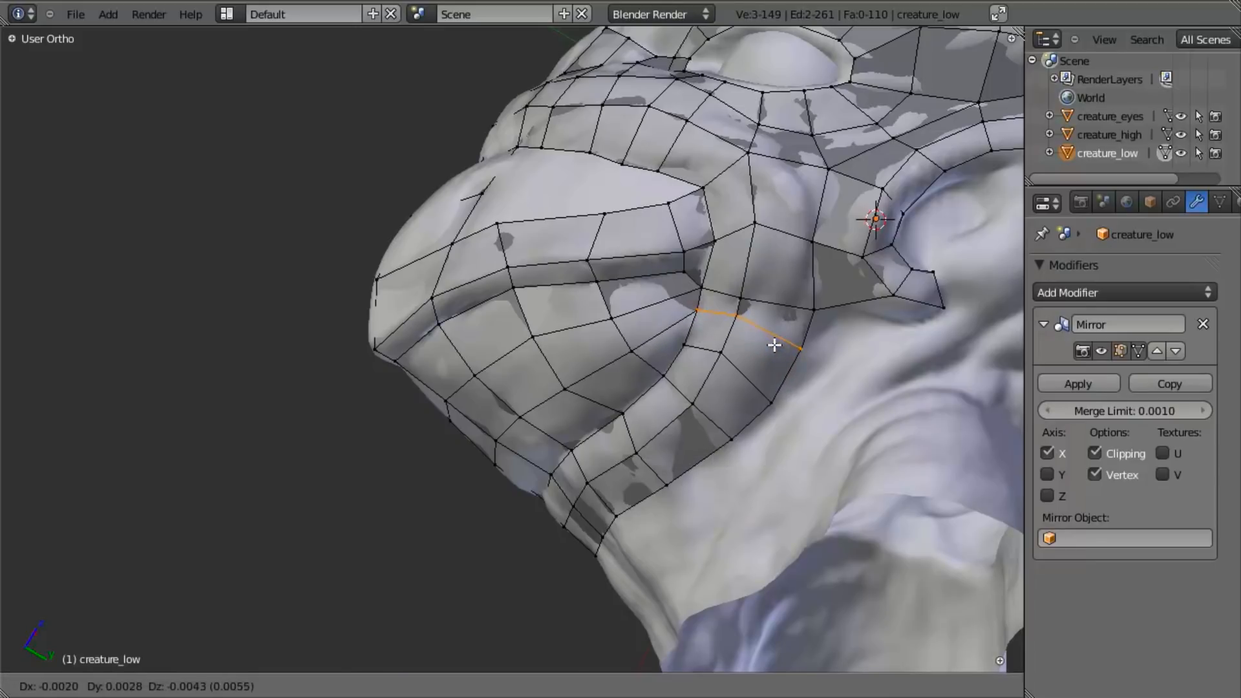
{"action": "left_click", "coordinate": [774, 345]}
{"action": "middle_click_drag", "start_coordinate": [756, 349], "coordinate": [608, 347]}
{"action": "key", "text": "a"}
- Move the jaw strip's inner vertex near the mouth corner and fill the remaining gap on the lower beak
{"action": "right_click", "coordinate": [703, 312]}
{"action": "key", "text": "g"}
{"action": "left_click", "coordinate": [706, 319]}
{"action": "key", "text": "g"}
{"action": "left_click", "coordinate": [709, 318]}
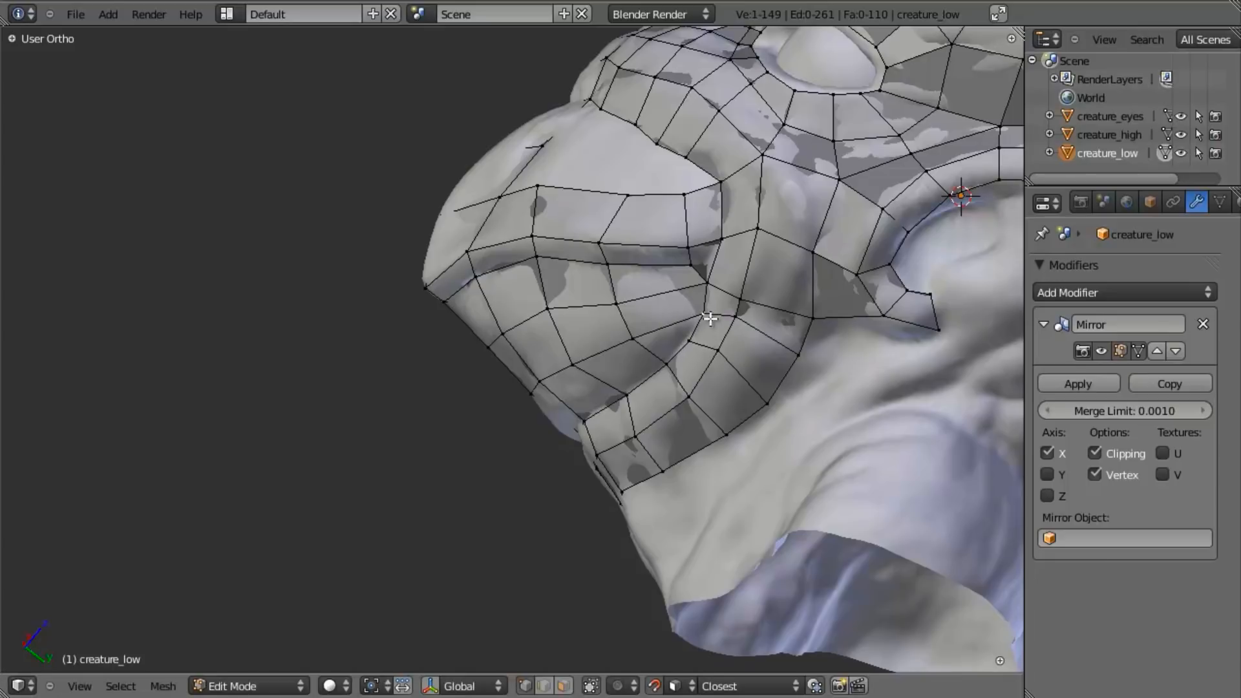
{"action": "key", "text": "f"}
{"action": "middle_click_drag", "start_coordinate": [529, 431], "coordinate": [589, 274]}
{"action": "key", "text": "a"}
{"action": "key", "text": "a"}
{"action": "key", "text": "a"}
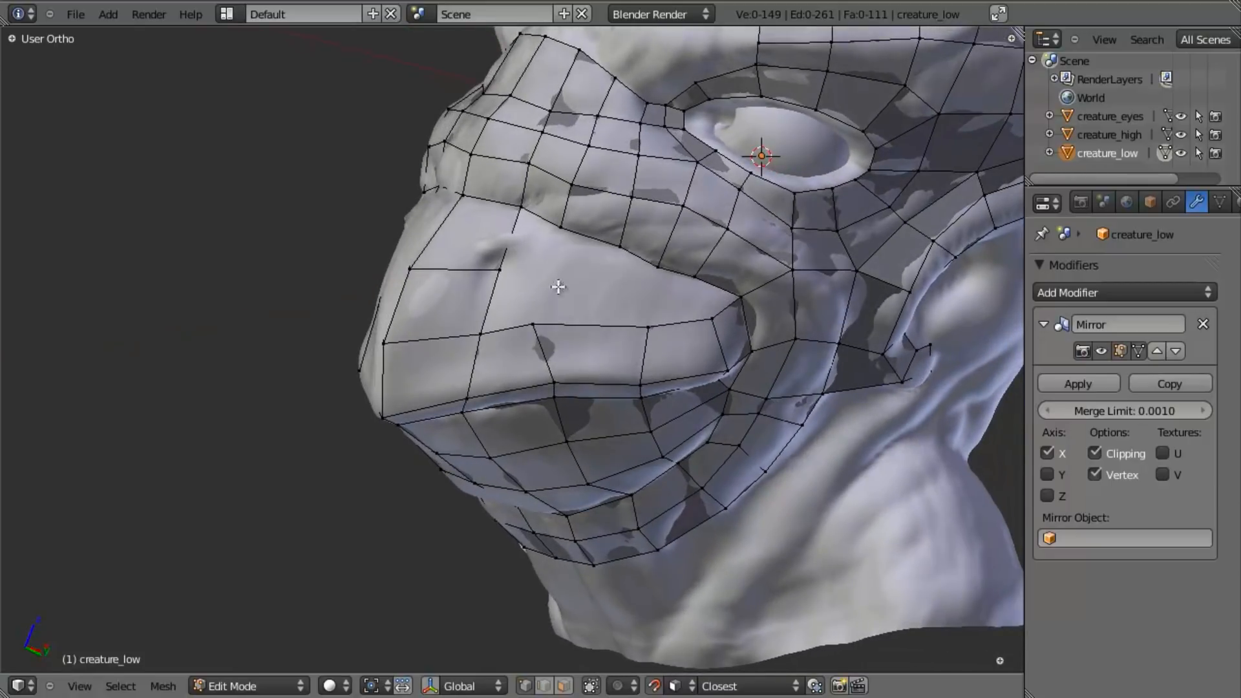
- Move a vertex on the lip strip's upper edge, and extrude the adjoining edge up the beak's side, rotating it to fit
{"action": "middle_click_drag", "start_coordinate": [541, 311], "coordinate": [556, 323]}
{"action": "right_click", "coordinate": [556, 326]}
{"action": "key", "text": "g"}
{"action": "left_click", "coordinate": [569, 332]}
{"action": "key", "text": "e"}
{"action": "left_click", "coordinate": [653, 296]}
{"action": "key", "text": "r"}
{"action": "left_click", "coordinate": [652, 303]}
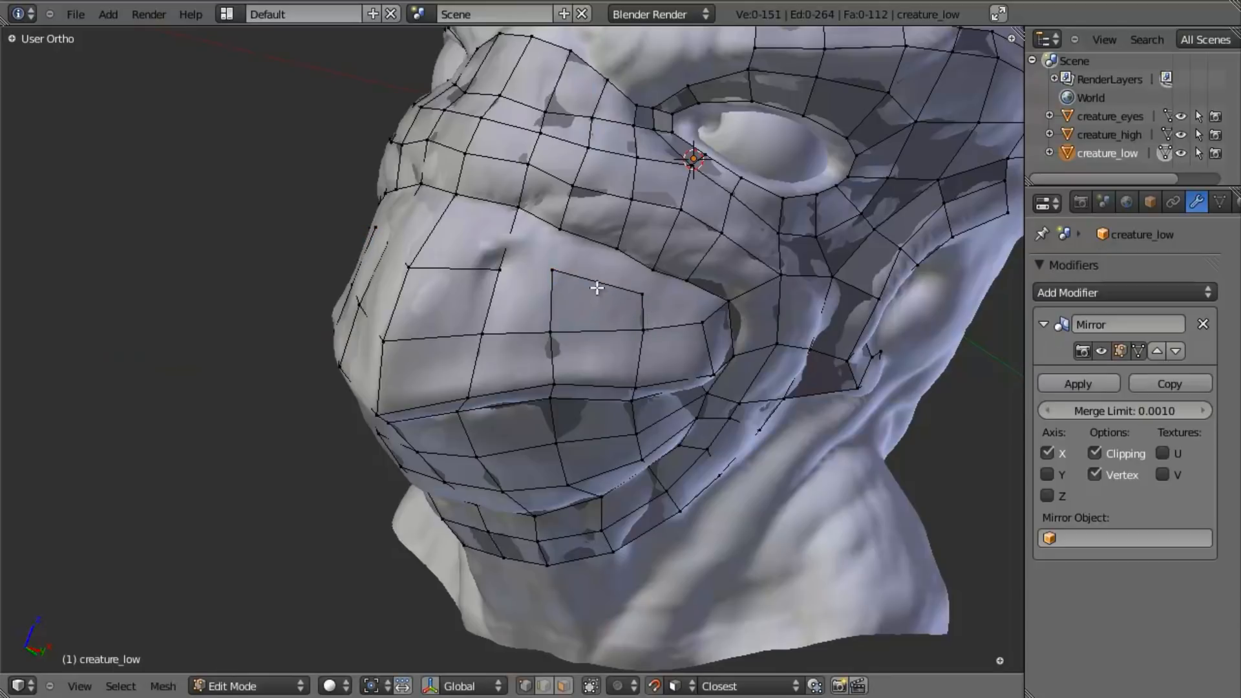
- Insert two loop cuts down the side of the beak, through the lip, lower beak and jaw strips
{"action": "left_click", "coordinate": [599, 325]}
{"action": "left_click", "coordinate": [601, 327]}
{"action": "mouse_move", "coordinate": [586, 444]}
{"action": "middle_mouse_down"}
{"action": "mouse_move", "coordinate": [608, 357]}
{"action": "mouse_move", "coordinate": [588, 419]}
{"action": "middle_mouse_up"}
{"action": "key", "text": "g"}
{"action": "left_click", "coordinate": [607, 397]}
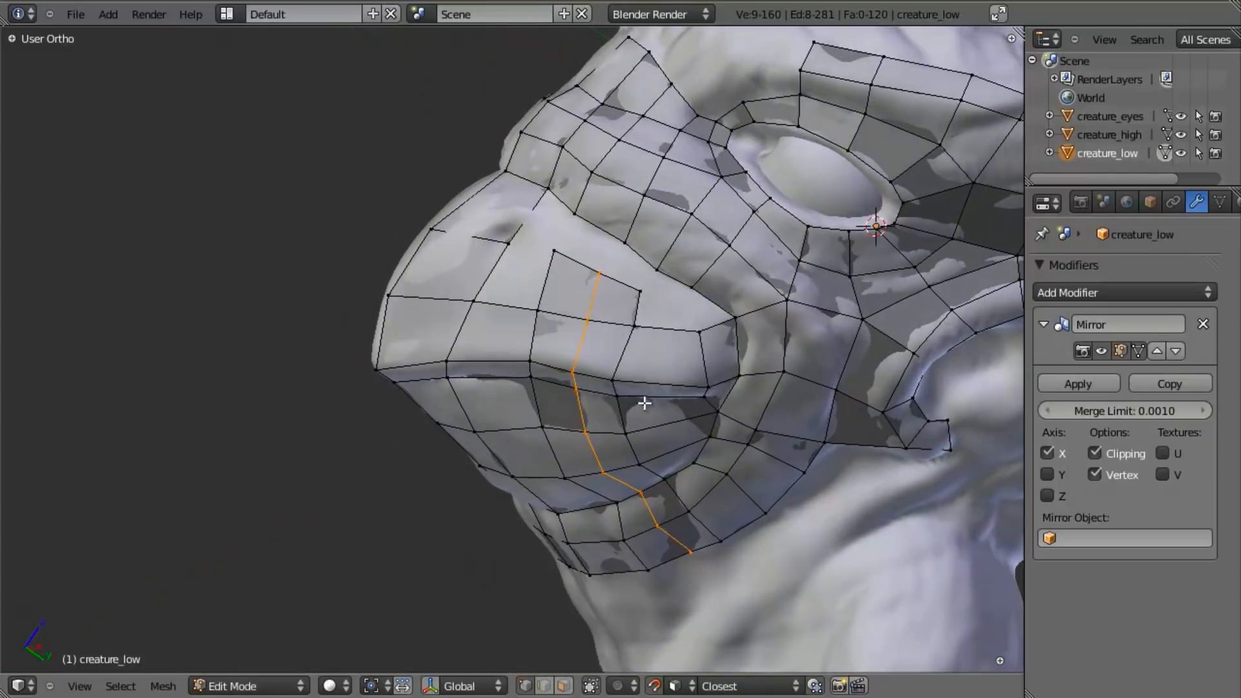
{"action": "left_click", "coordinate": [670, 342]}
{"action": "left_click", "coordinate": [682, 401]}
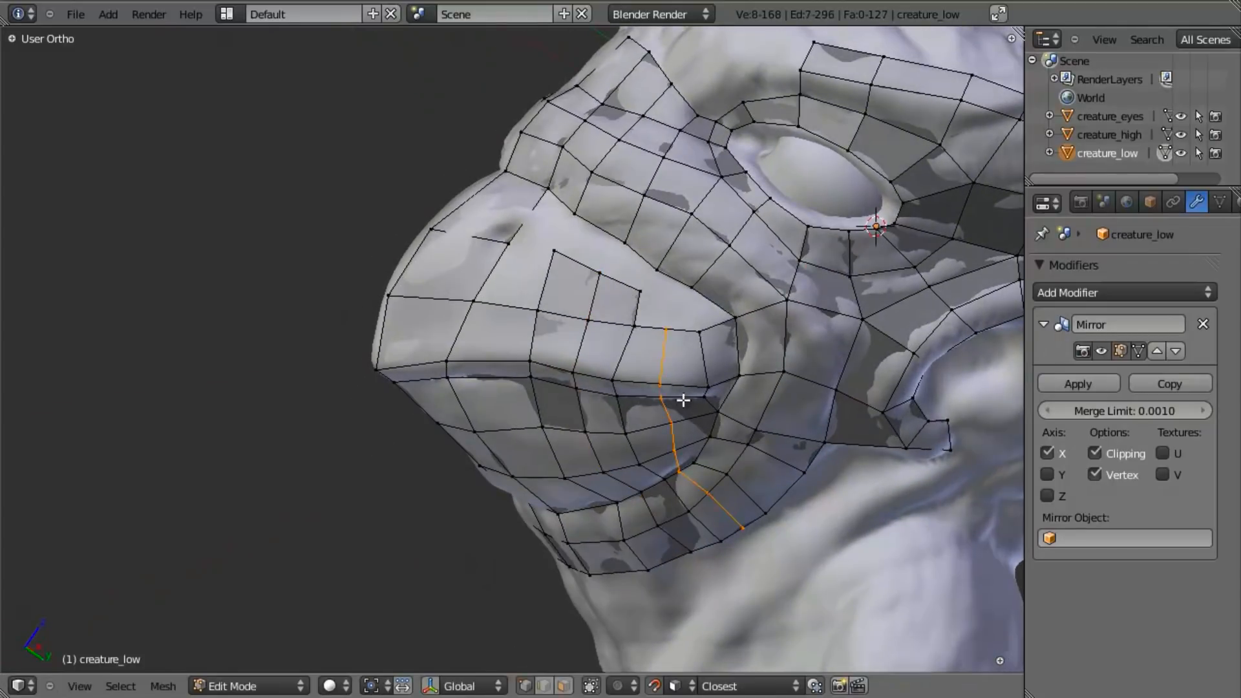
{"action": "middle_click_drag", "start_coordinate": [634, 504], "coordinate": [719, 446]}
{"action": "key", "text": "a"}
- Fill four faces bridging the gap between the upper beak's side patch and the loop along its upper crease
{"action": "middle_click_drag", "start_coordinate": [684, 388], "coordinate": [495, 371]}
{"action": "key", "text": "a"}
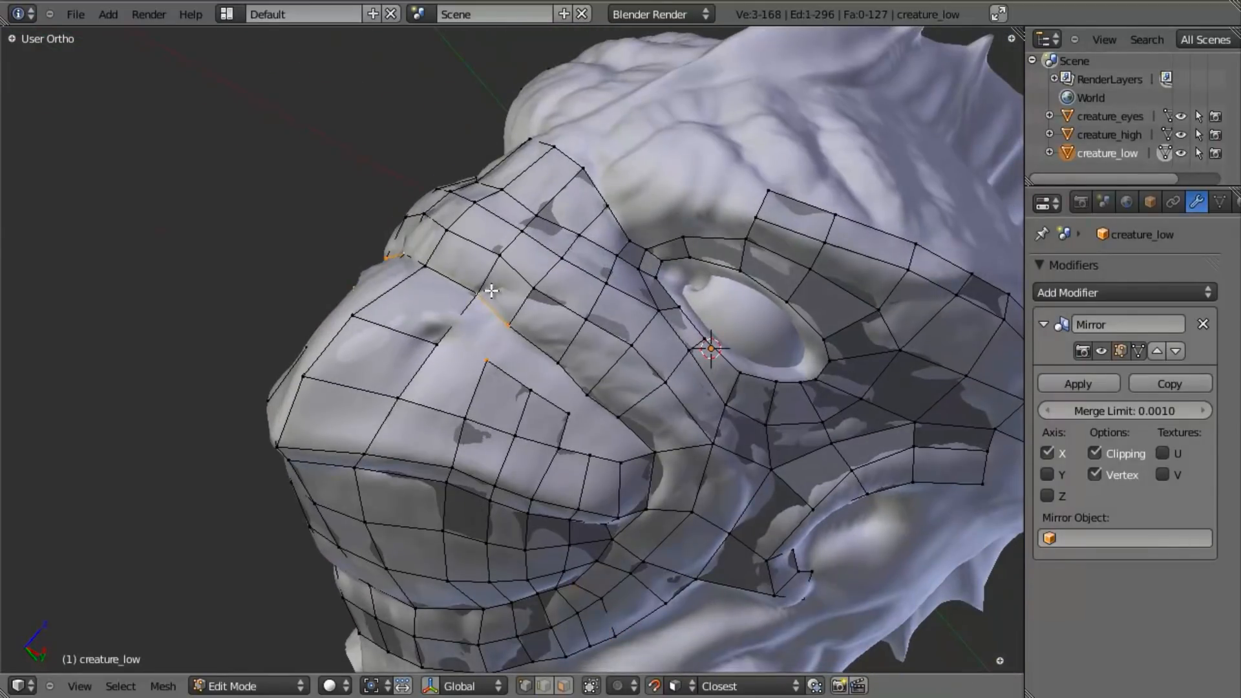
{"action": "key", "text": "f"}
{"action": "key", "text": "a"}
{"action": "key", "text": "f"}
{"action": "key", "text": "a"}
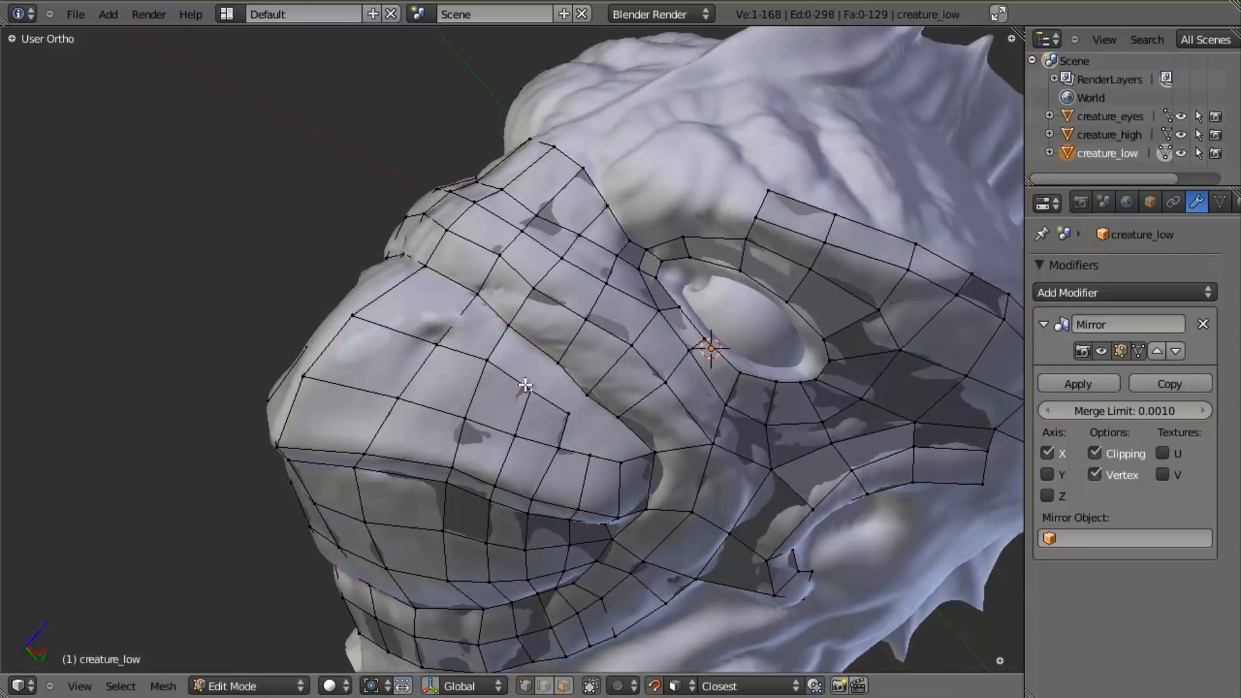
{"action": "key", "text": "f"}
{"action": "key", "text": "a"}
{"action": "key", "text": "a"}
{"action": "key", "text": "a"}
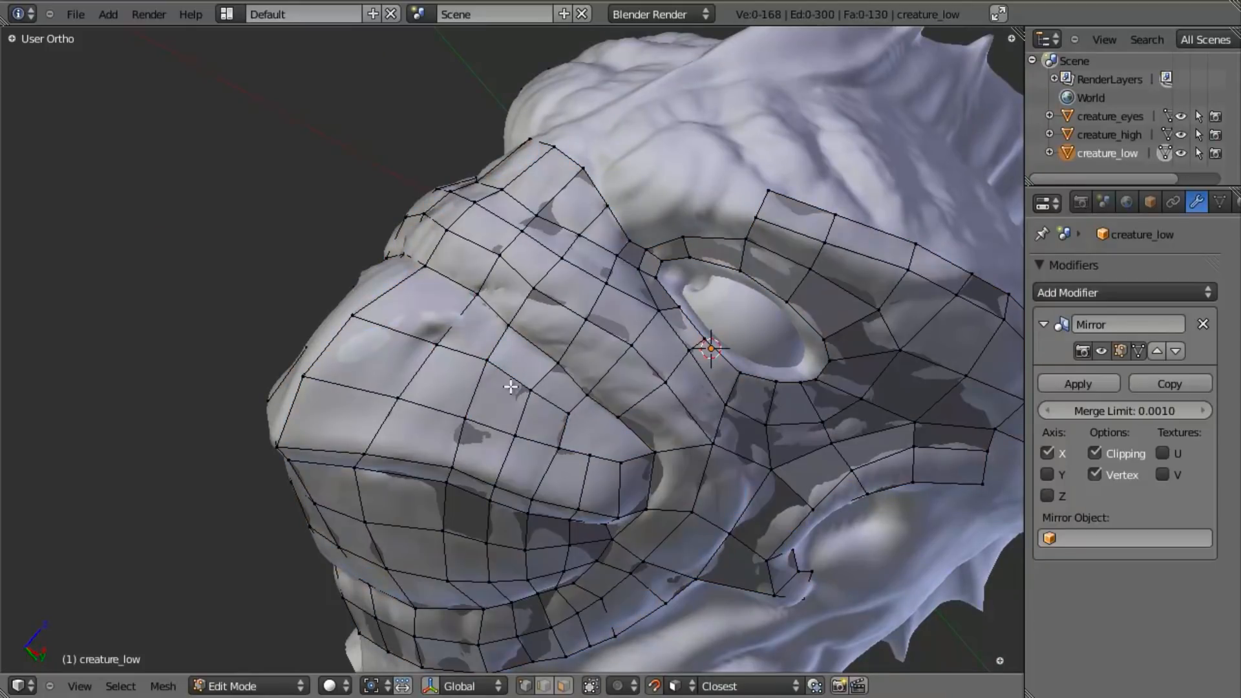
{"action": "key", "text": "f"}
{"action": "key", "text": "a"}
- Extrude the side patch's rear corner vertex toward the mouth corner, fill the two faces around it and adjust its position
{"action": "key", "text": "g"}
{"action": "left_click", "coordinate": [627, 470]}
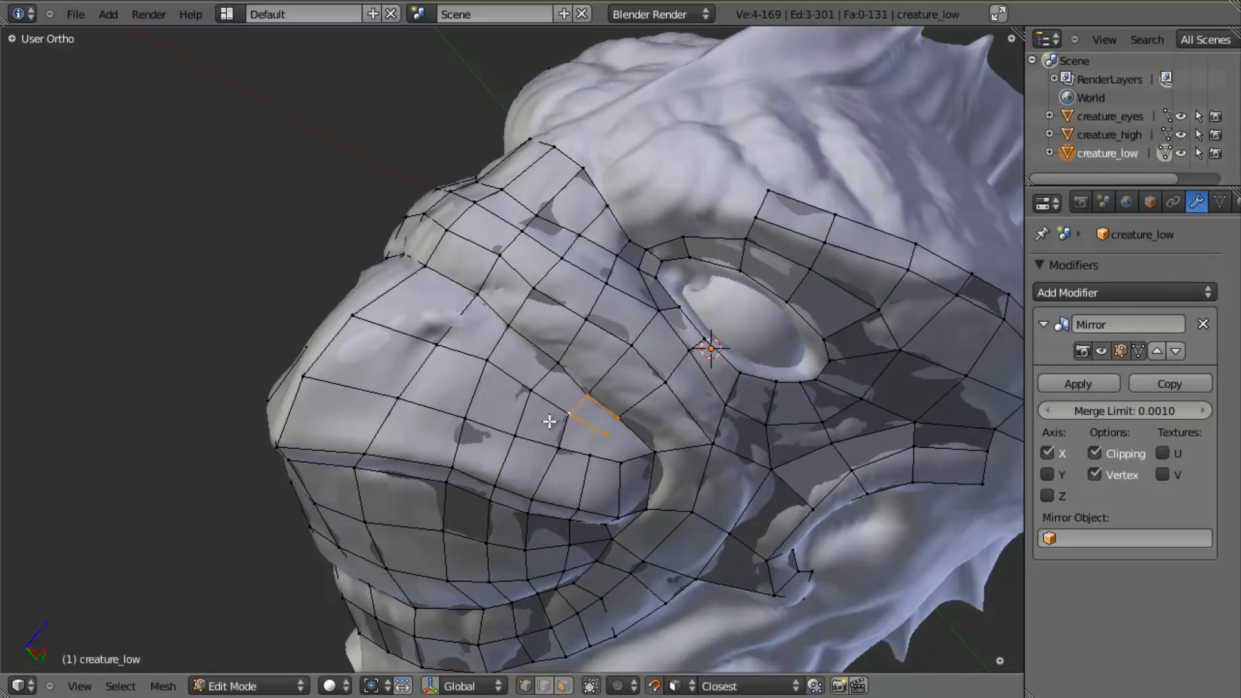
{"action": "key", "text": "f"}
{"action": "right_click", "coordinate": [608, 431]}
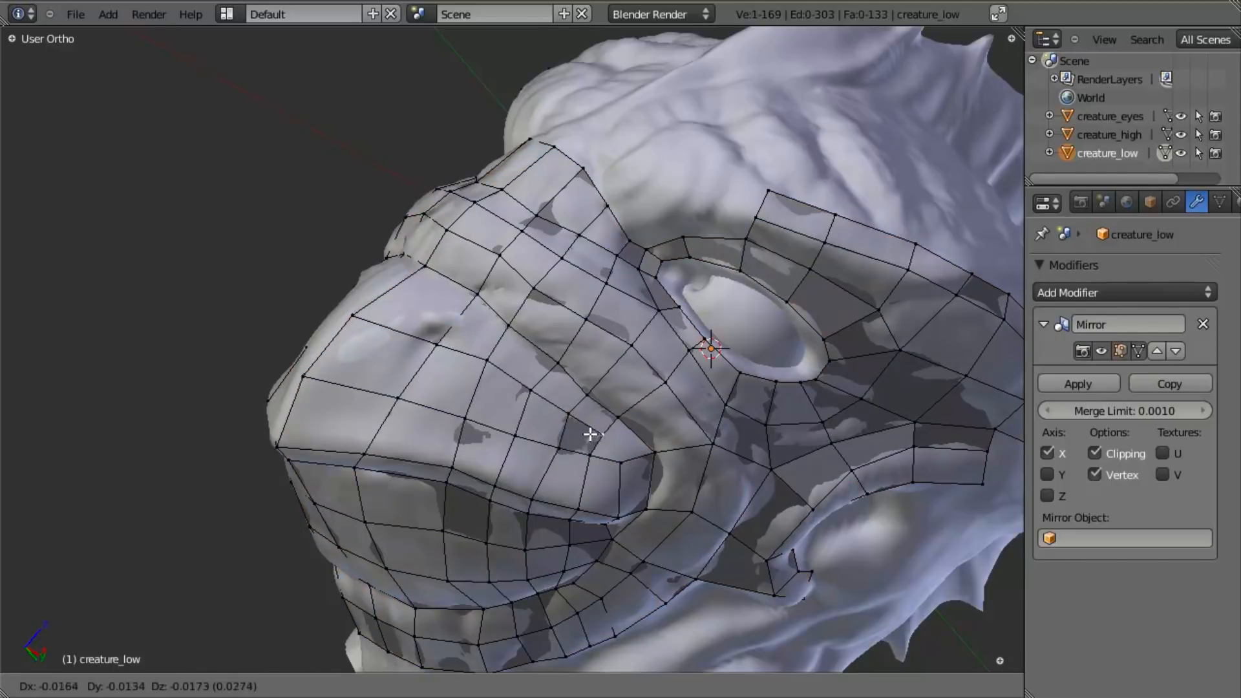
- Try to merge the two vertices beside the open corner at the rear of the upper beak's side patch
{"action": "scroll", "coordinate": [610, 453], "scroll_direction": "up", "scroll_amount": 3}
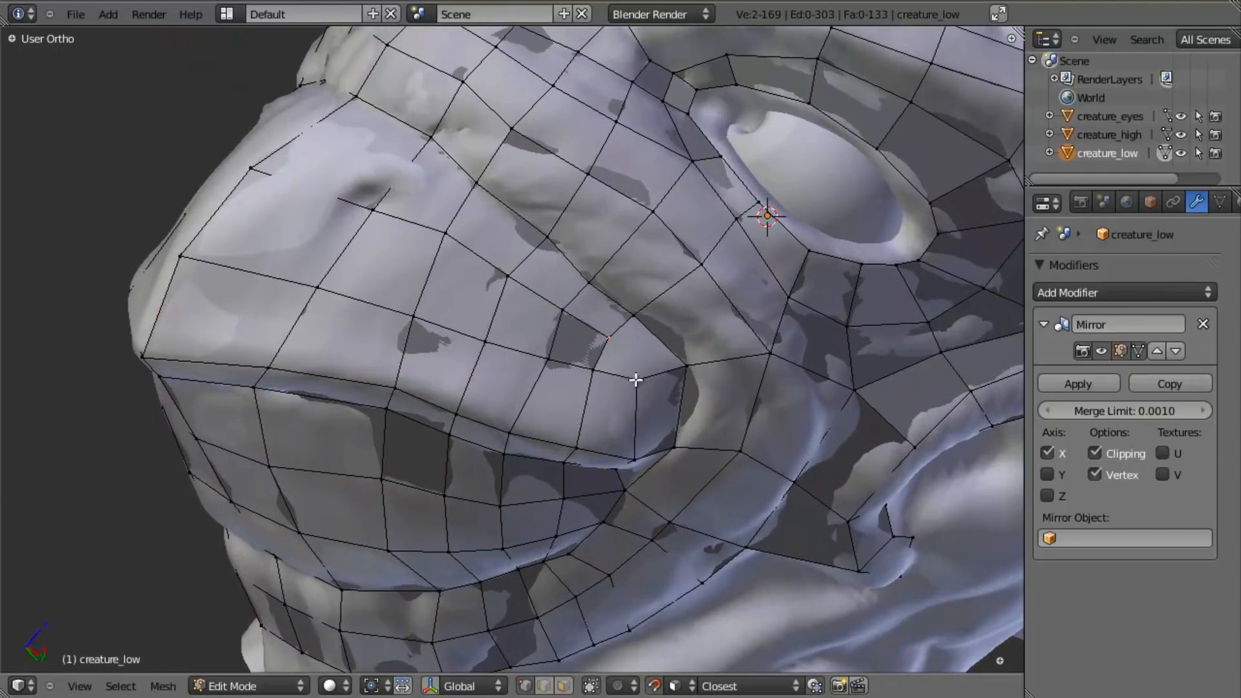
{"action": "key", "text": "w"}
{"action": "left_click", "coordinate": [645, 274]}
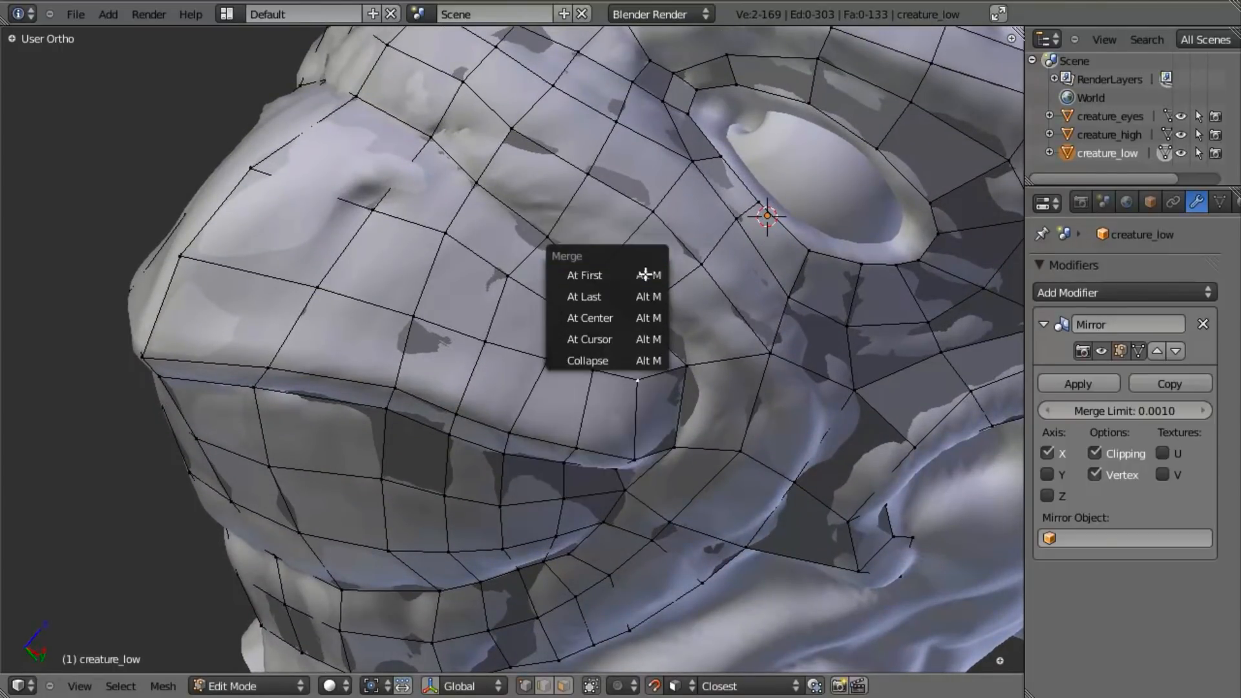
{"action": "left_click", "coordinate": [640, 315]}
{"action": "key", "text": "g"}
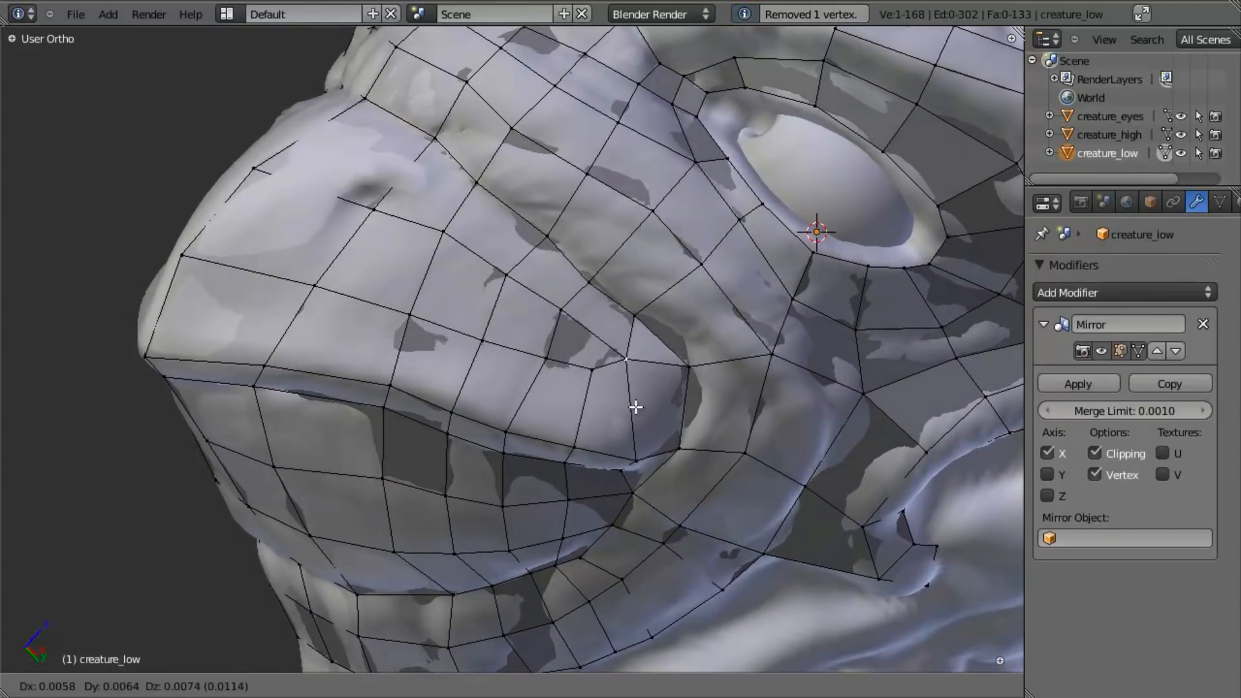
{"action": "key", "text": "Escape"}
{"action": "key", "text": "ctrl+z"}
- Connect the two vertices at the side patch's rear corner, and delete the rearmost vertical edge loop through the beak and jaw strips
{"action": "middle_click_drag", "start_coordinate": [599, 400], "coordinate": [637, 320]}
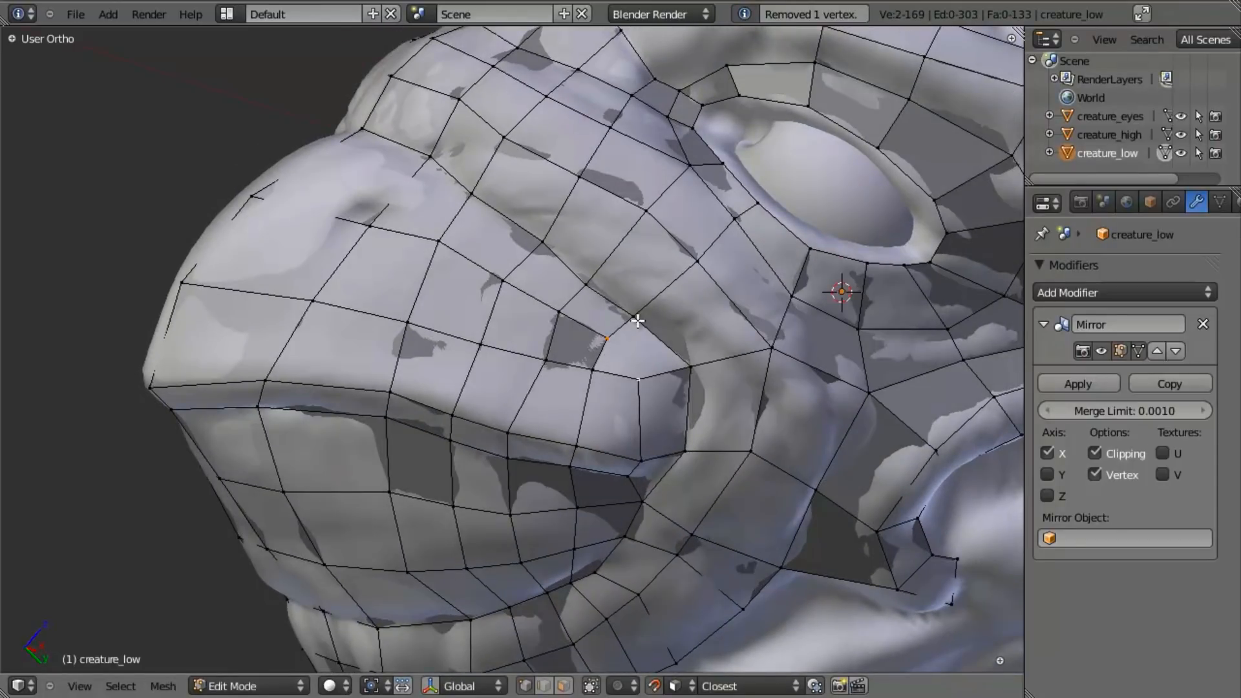
{"action": "key", "text": "j"}
{"action": "middle_click_drag", "start_coordinate": [548, 451], "coordinate": [540, 360]}
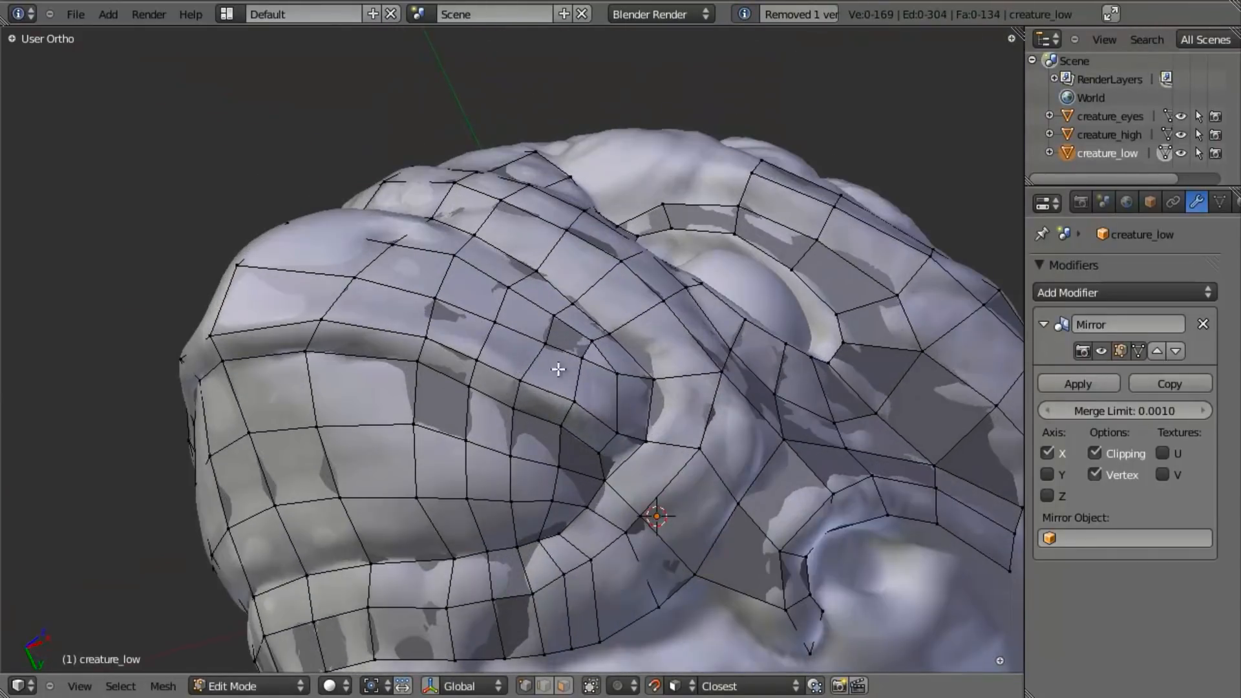
{"action": "right_click", "coordinate": [587, 388], "text": "alt"}
{"action": "middle_click_drag", "start_coordinate": [579, 538], "coordinate": [619, 367], "text": "shift"}
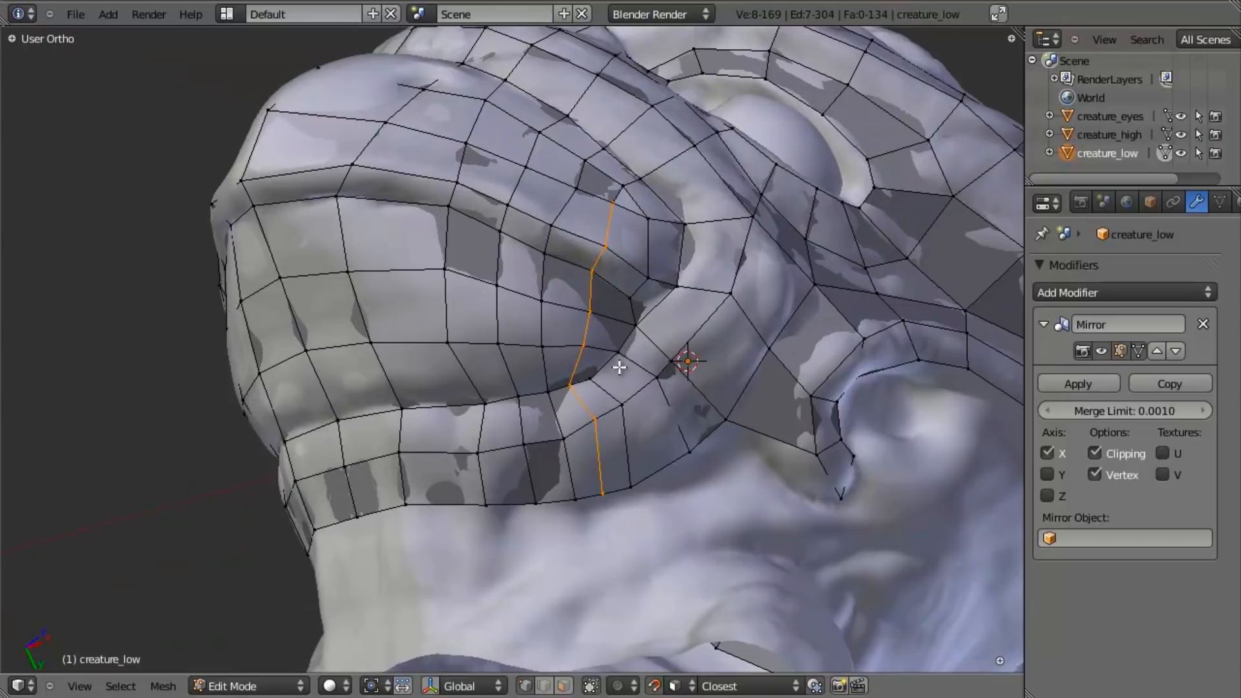
{"action": "key", "text": "x"}
{"action": "left_click", "coordinate": [581, 498]}
- Edge-slide the remaining rear vertical loop on the beak side and jaw strips to even out the spacing
{"action": "middle_click_drag", "start_coordinate": [540, 254], "coordinate": [569, 230]}
{"action": "key", "text": "a"}
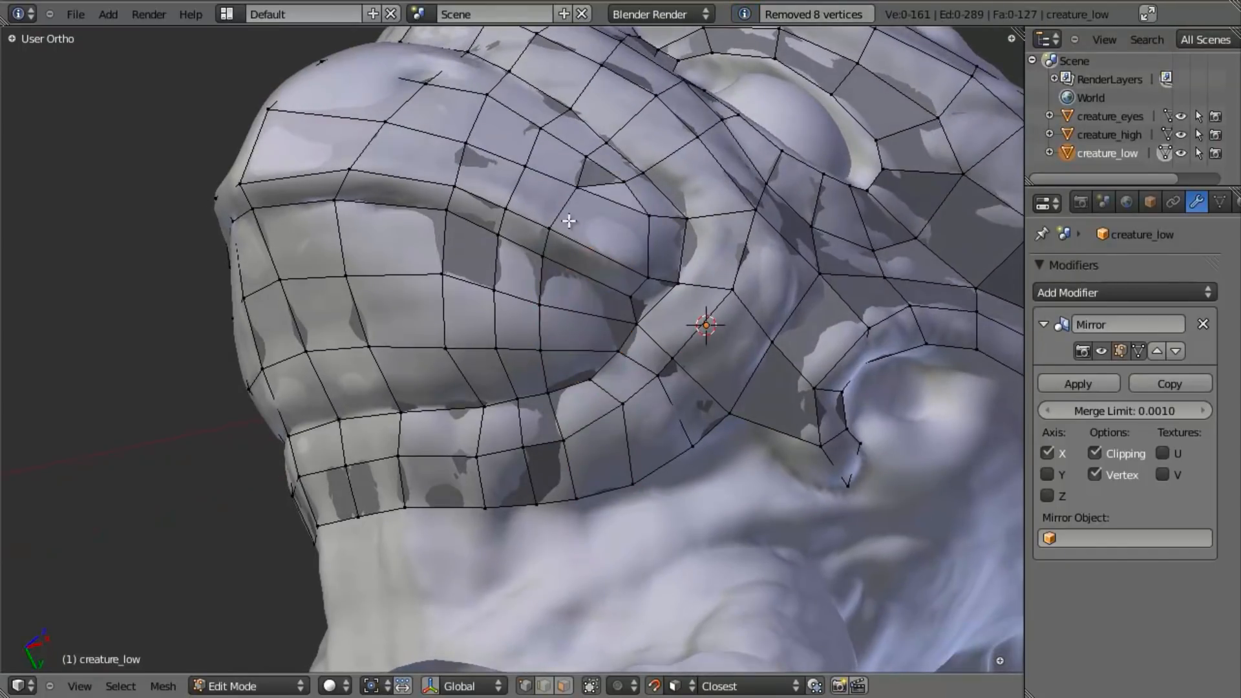
{"action": "key", "text": "ctrl+e"}
{"action": "left_click", "coordinate": [582, 278]}
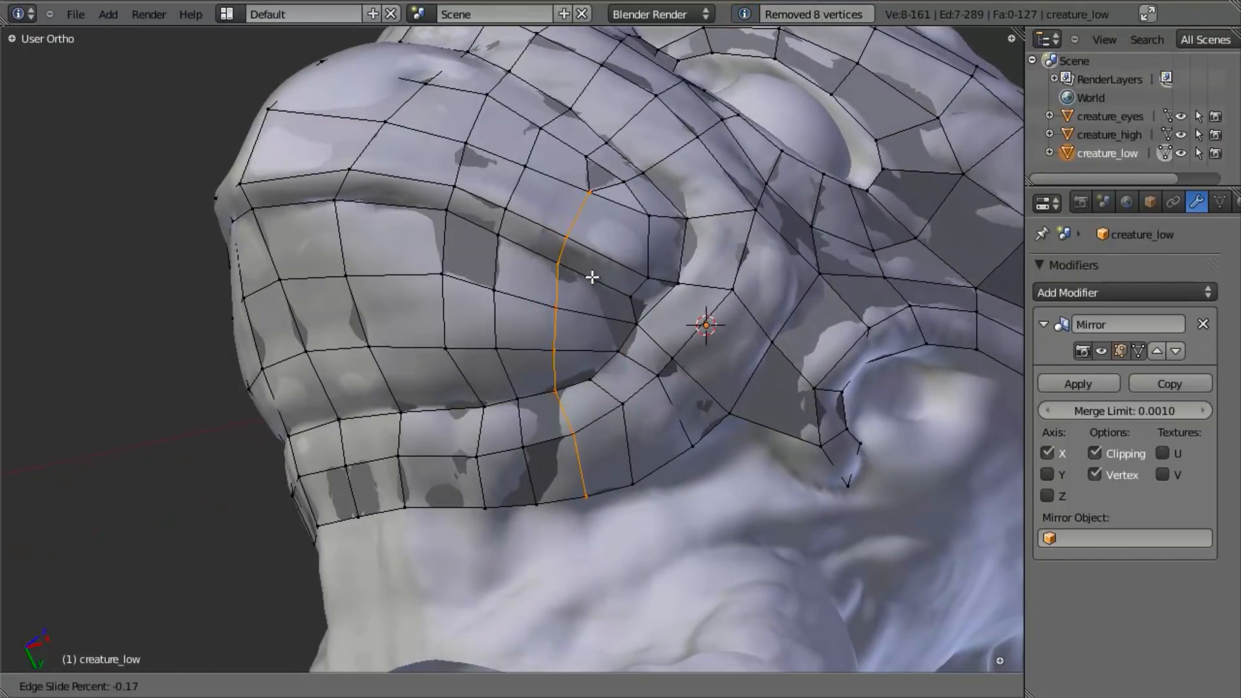
{"action": "left_click", "coordinate": [593, 276]}
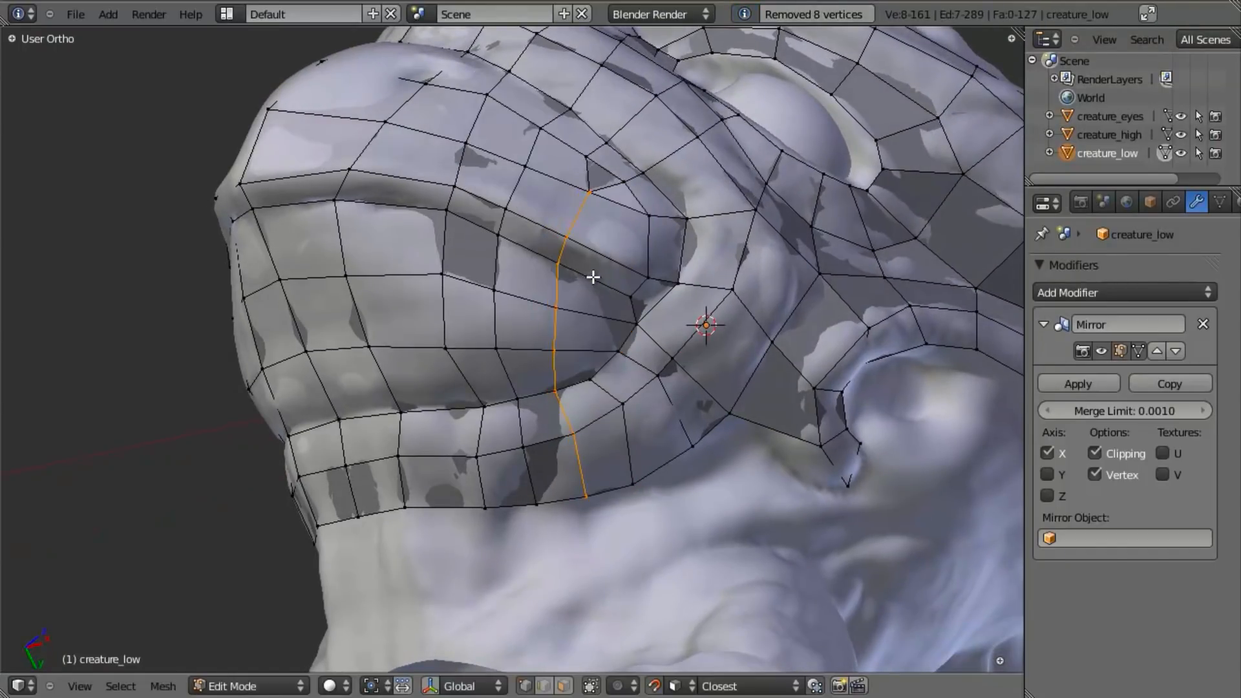
- Fill the triangular gap at the rear of the upper beak's side patch and convert adjoining triangles into quads
{"action": "right_click", "coordinate": [636, 199]}
{"action": "key", "text": "f"}
{"action": "middle_click_drag", "start_coordinate": [604, 183], "coordinate": [559, 269]}
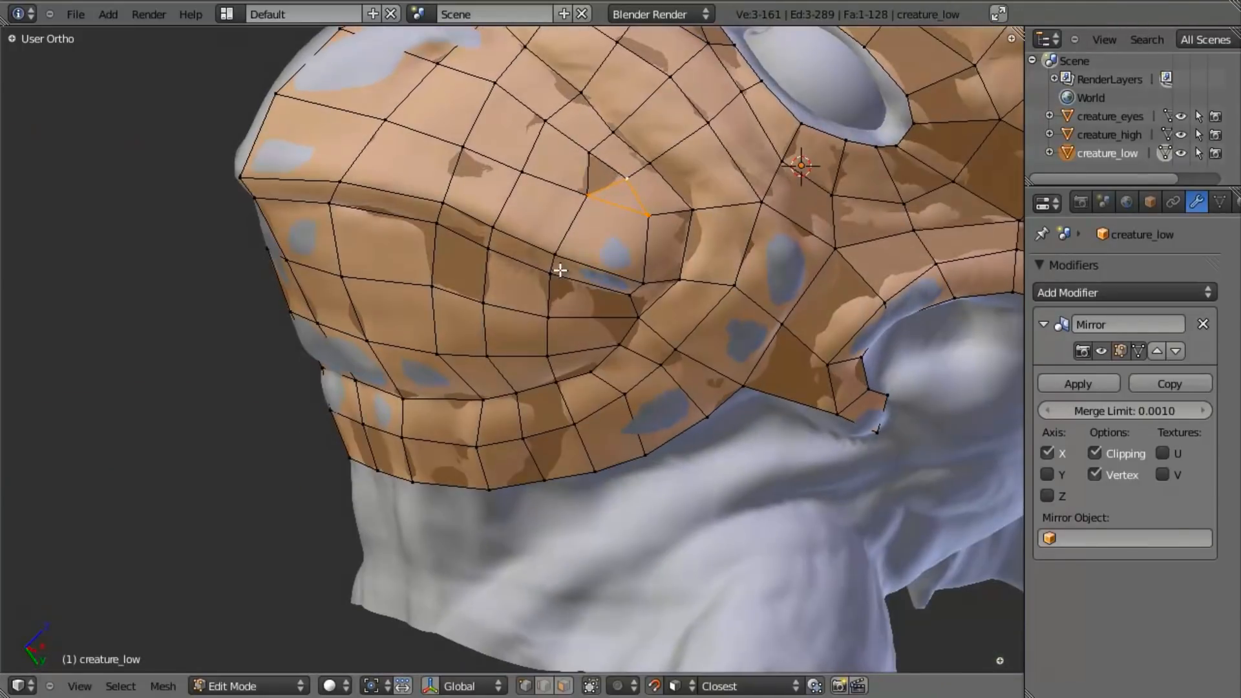
{"action": "key", "text": "alt+j"}
- Reposition the vertex beside the joined quad on the upper beak's side
{"action": "right_click", "coordinate": [595, 204]}
{"action": "mouse_move", "coordinate": [594, 204]}
{"action": "middle_mouse_down"}
{"action": "mouse_move", "coordinate": [560, 244]}
{"action": "mouse_move", "coordinate": [493, 452]}
{"action": "mouse_move", "coordinate": [595, 513]}
{"action": "mouse_move", "coordinate": [653, 385]}
{"action": "mouse_move", "coordinate": [521, 322]}
{"action": "mouse_move", "coordinate": [343, 279]}
{"action": "middle_mouse_up"}
{"action": "key", "text": "g"}
{"action": "left_click", "coordinate": [550, 243]}
{"action": "key", "text": "a"}
- Select a vertical edge loop, limit the selection to its beak and jaw part, and edge-slide it slightly
{"action": "right_click", "coordinate": [495, 250], "text": "alt"}
{"action": "key", "text": "a"}
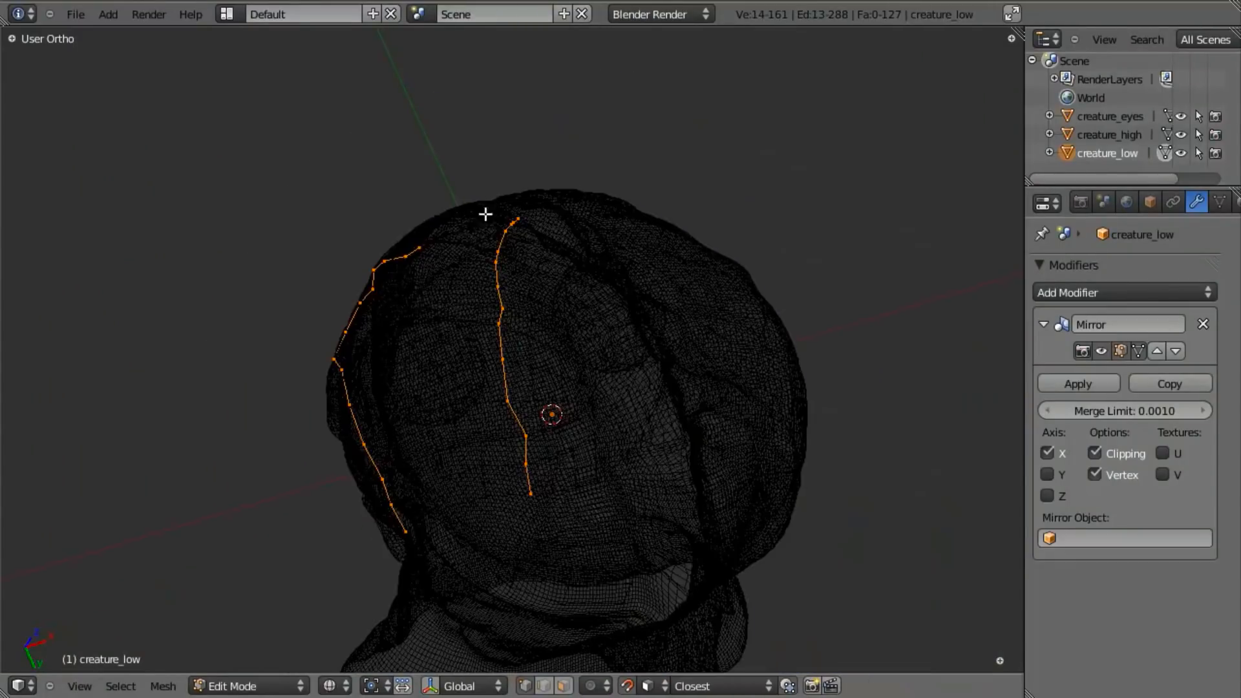
{"action": "key", "text": "b"}
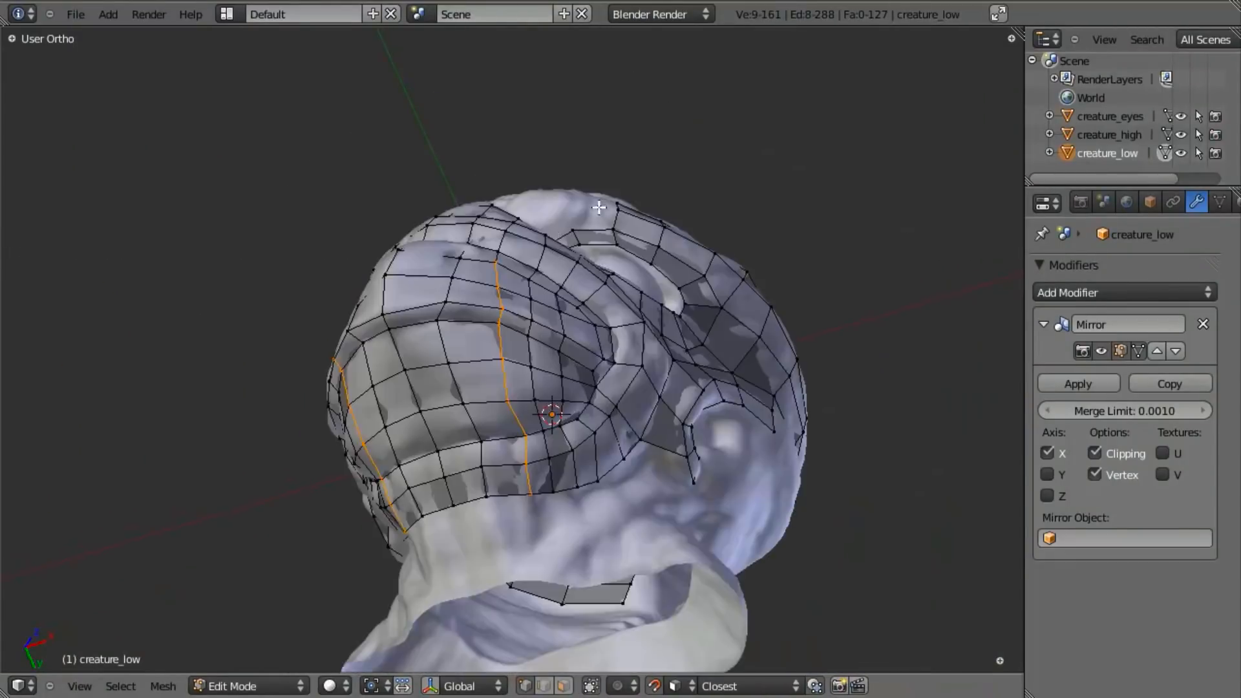
{"action": "middle_click_drag", "start_coordinate": [568, 371], "coordinate": [507, 370]}
{"action": "key", "text": "ctrl+e"}
{"action": "left_click", "coordinate": [508, 372]}
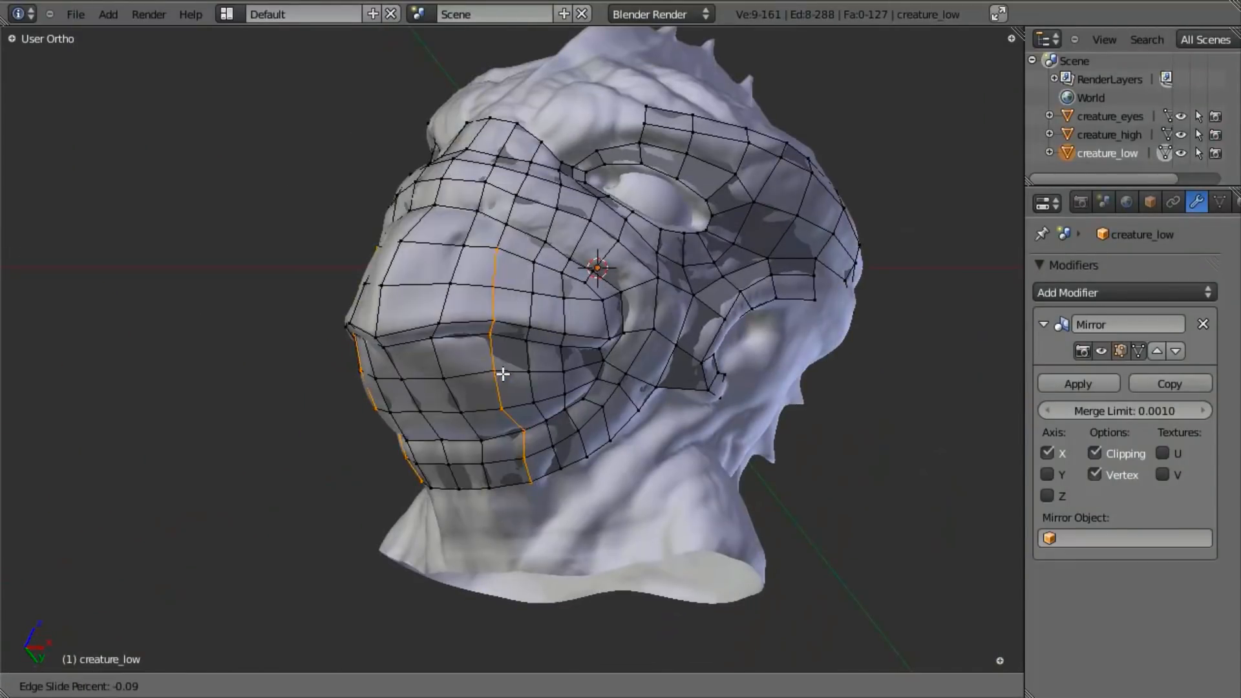
{"action": "left_click", "coordinate": [498, 372]}
- Isolate the beak-to-jaw part of a vertical edge loop again and edge-slide it to even the column spacing
{"action": "middle_click_drag", "start_coordinate": [502, 401], "coordinate": [551, 351]}
{"action": "right_click", "coordinate": [535, 359], "text": "alt"}
{"action": "key", "text": "b"}
{"action": "left_click_drag", "start_coordinate": [548, 247], "coordinate": [729, 38]}
{"action": "key", "text": "ctrl+e"}
{"action": "left_click", "coordinate": [506, 379]}
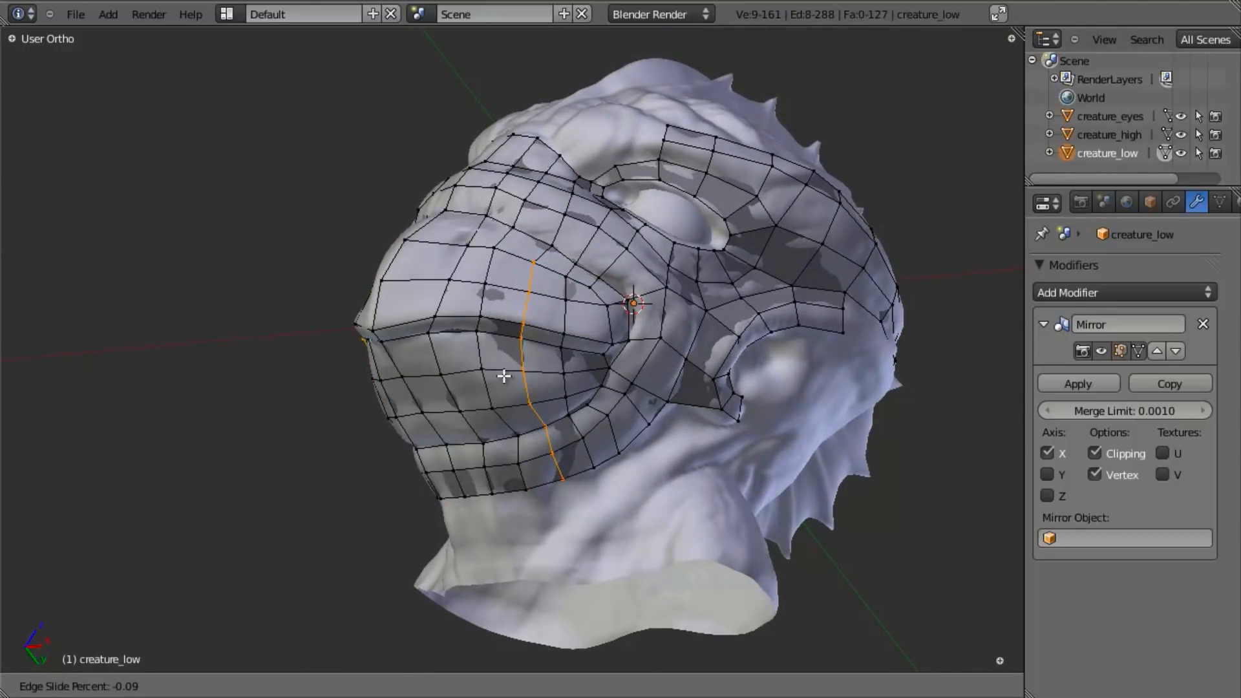
{"action": "left_click", "coordinate": [503, 375]}
- Leave Edit Mode, hide every object except creature_low to review the mesh, and save the file over the existing one
{"action": "middle_click_drag", "start_coordinate": [504, 378], "coordinate": [522, 270]}
{"action": "mouse_move", "coordinate": [539, 312]}
{"action": "middle_mouse_down"}
{"action": "mouse_move", "coordinate": [459, 389]}
{"action": "mouse_move", "coordinate": [474, 420]}
{"action": "mouse_move", "coordinate": [553, 488]}
{"action": "middle_mouse_up"}
{"action": "key", "text": "Tab"}
{"action": "scroll", "coordinate": [459, 389], "scroll_direction": "down", "scroll_amount": 3}
{"action": "key", "text": "z"}
{"action": "key", "text": "shift+h"}
{"action": "key", "text": "z"}
{"action": "key", "text": "a"}
{"action": "mouse_move", "coordinate": [599, 386]}
{"action": "middle_mouse_down"}
{"action": "mouse_move", "coordinate": [592, 412]}
{"action": "mouse_move", "coordinate": [785, 384]}
{"action": "mouse_move", "coordinate": [595, 358]}
{"action": "mouse_move", "coordinate": [521, 313]}
{"action": "mouse_move", "coordinate": [454, 296]}
{"action": "mouse_move", "coordinate": [491, 502]}
{"action": "mouse_move", "coordinate": [513, 527]}
{"action": "middle_mouse_up"}
{"action": "key", "text": "ctrl+s"}
{"action": "left_click", "coordinate": [784, 385]}
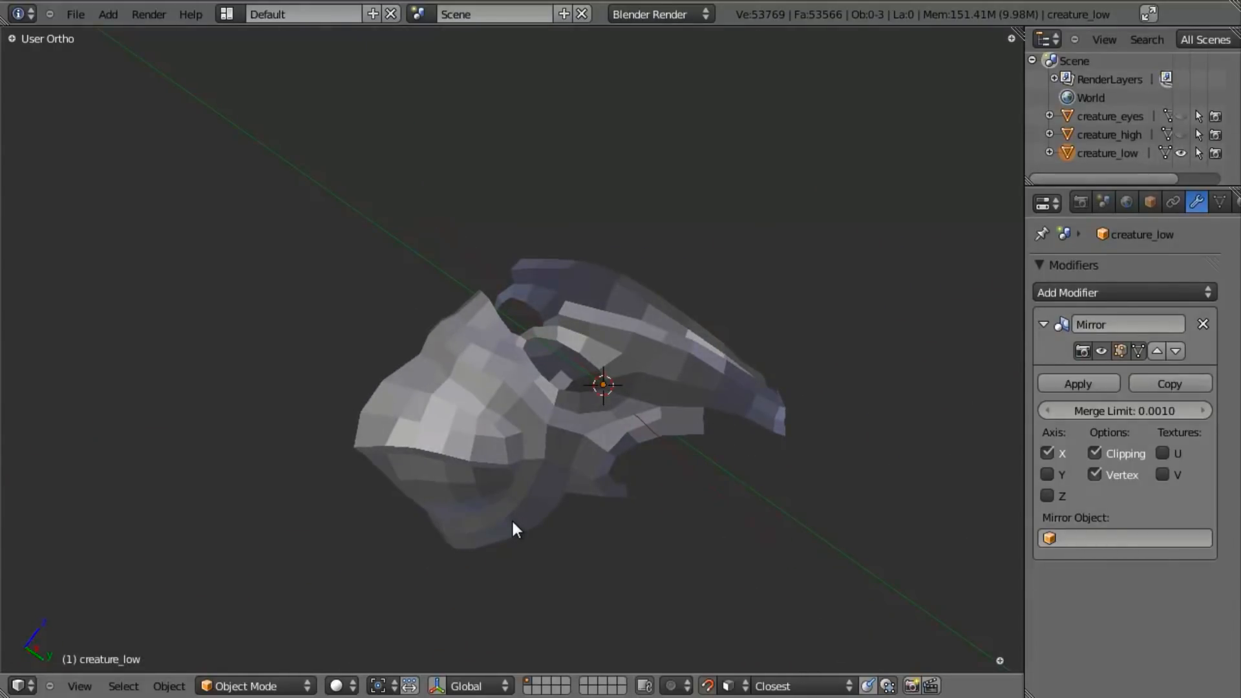
- Unhide the other objects, select creature_low and return to Edit Mode
{"action": "key", "text": "alt+h"}
{"action": "scroll", "coordinate": [547, 529], "scroll_direction": "up", "scroll_amount": 3}
{"action": "key", "text": "a"}
{"action": "key", "text": "z"}
{"action": "right_click", "coordinate": [437, 379]}
{"action": "key", "text": "z"}
{"action": "right_click", "coordinate": [436, 374]}
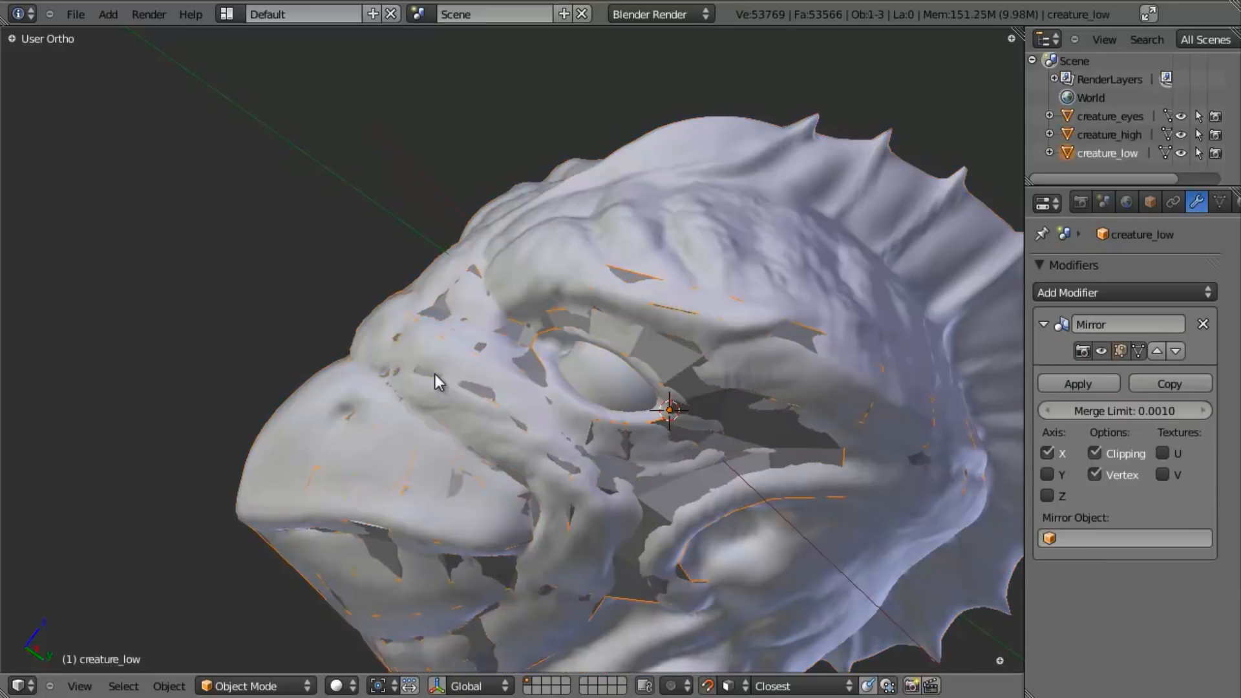
{"action": "key", "text": "z"}
{"action": "mouse_move", "coordinate": [546, 402]}
{"action": "middle_mouse_down"}
{"action": "mouse_move", "coordinate": [804, 414]}
{"action": "mouse_move", "coordinate": [743, 344]}
{"action": "mouse_move", "coordinate": [568, 394]}
{"action": "mouse_move", "coordinate": [558, 352]}
{"action": "mouse_move", "coordinate": [472, 469]}
{"action": "mouse_move", "coordinate": [449, 331]}
{"action": "middle_mouse_up"}
{"action": "key", "text": "z"}
{"action": "key", "text": "Tab"}
- Extrude a vertex upward from the loop above the eye's inner corner, and fill the face joining it to the brow strip
{"action": "scroll", "coordinate": [556, 349], "scroll_direction": "up", "scroll_amount": 5}
{"action": "middle_click_drag", "start_coordinate": [457, 387], "coordinate": [427, 357]}
{"action": "key", "text": "e"}
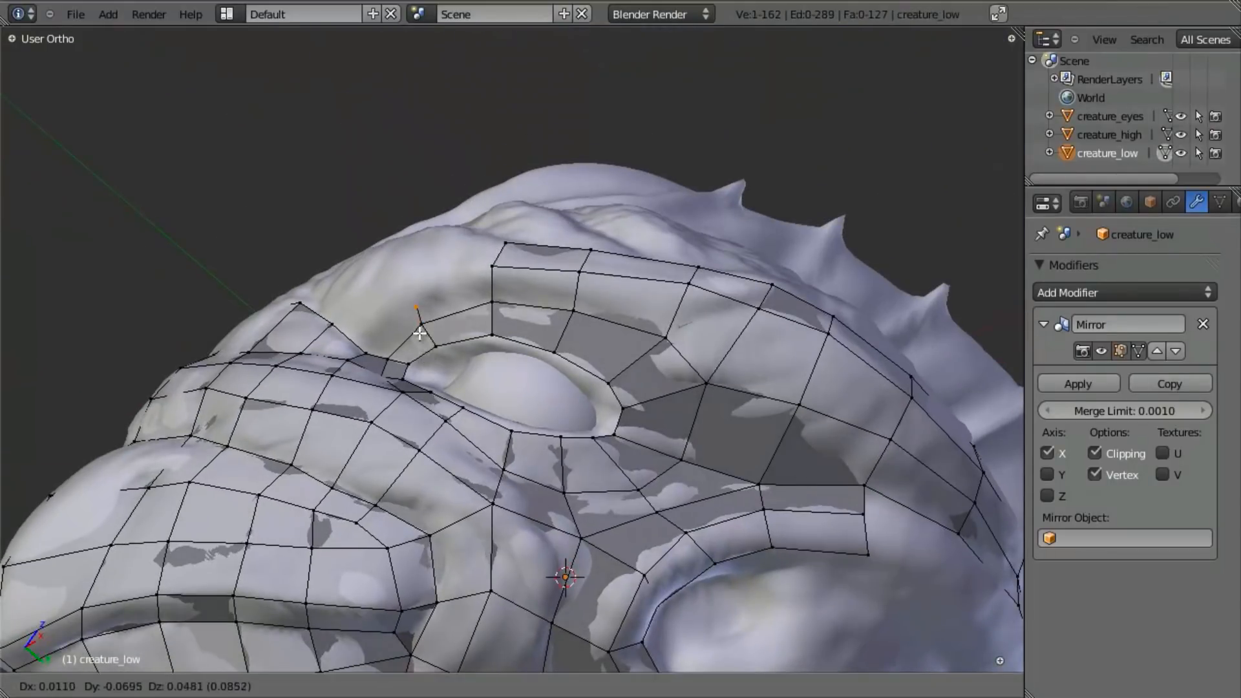
{"action": "left_click", "coordinate": [418, 321]}
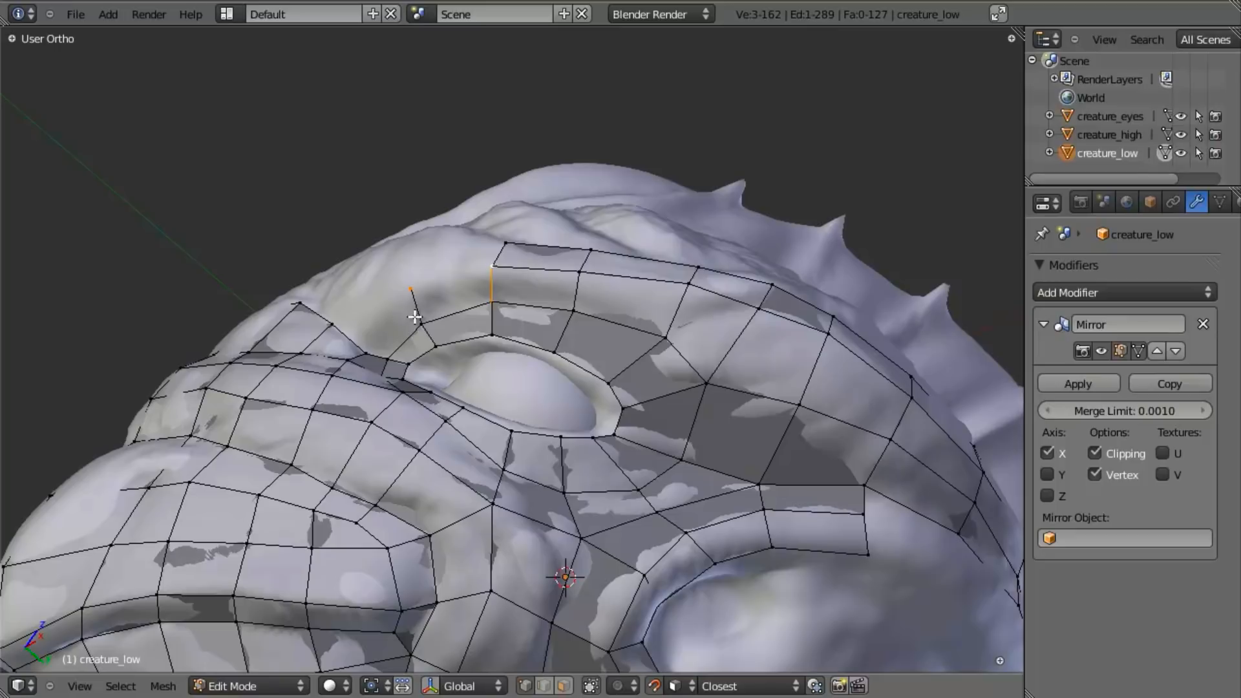
{"action": "key", "text": "f"}
- Fill the face between the brow strip's inner end and the nose bridge patch, and adjust the vertex at that junction
{"action": "right_click", "coordinate": [354, 352], "text": "shift"}
{"action": "key", "text": "f"}
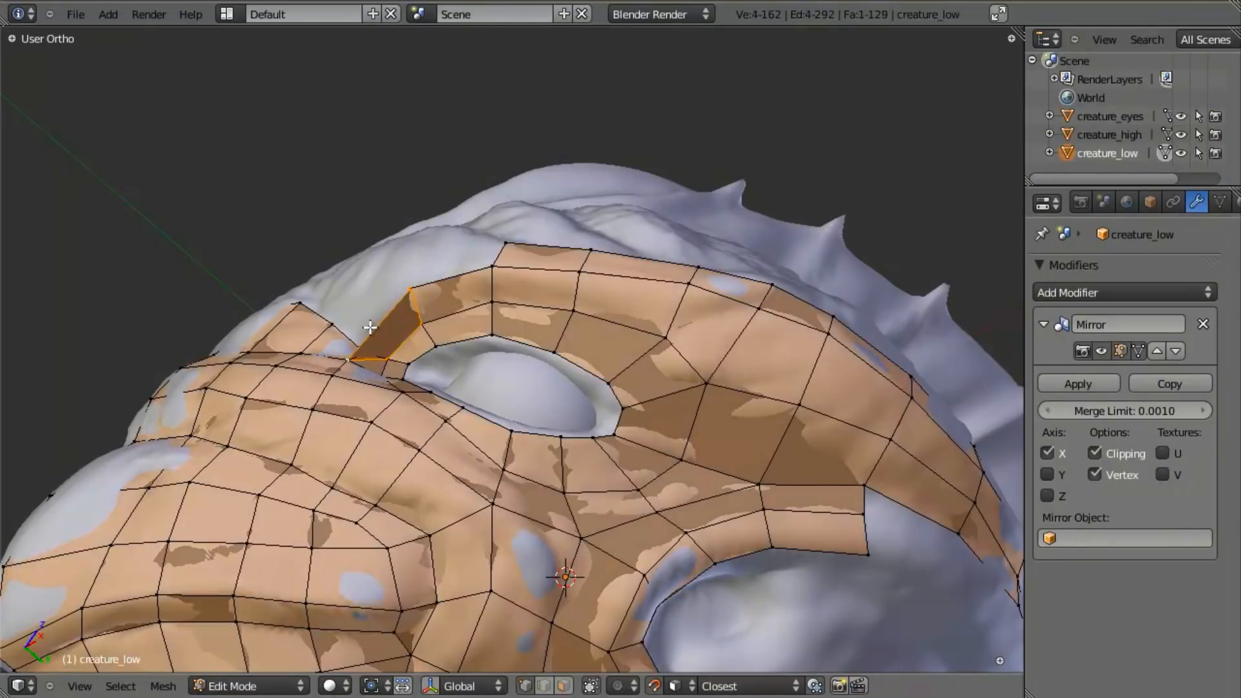
{"action": "key", "text": "ctrl+z"}
{"action": "key", "text": "f"}
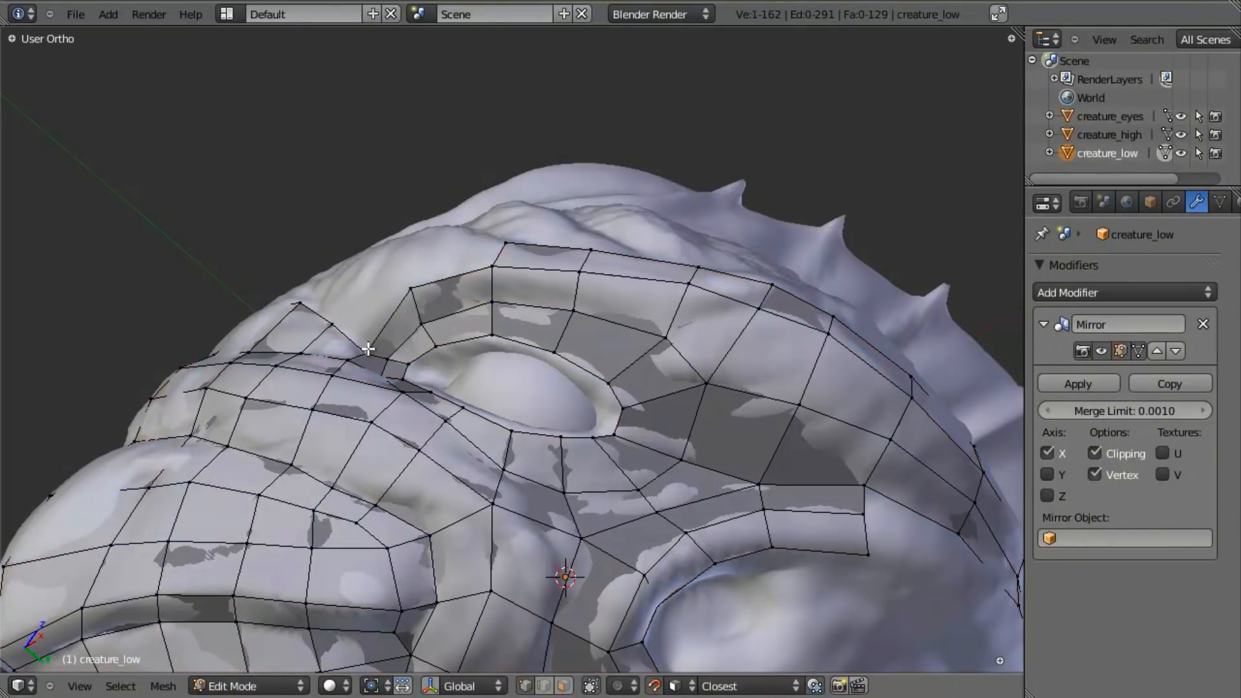
{"action": "right_click", "coordinate": [362, 350]}
{"action": "key", "text": "g"}
{"action": "left_click", "coordinate": [363, 338]}
- Extrude the brow strip's inner end vertex up the forehead and fill the two faces around it
{"action": "middle_click_drag", "start_coordinate": [364, 338], "coordinate": [415, 297]}
{"action": "key", "text": "e"}
{"action": "left_click", "coordinate": [406, 303]}
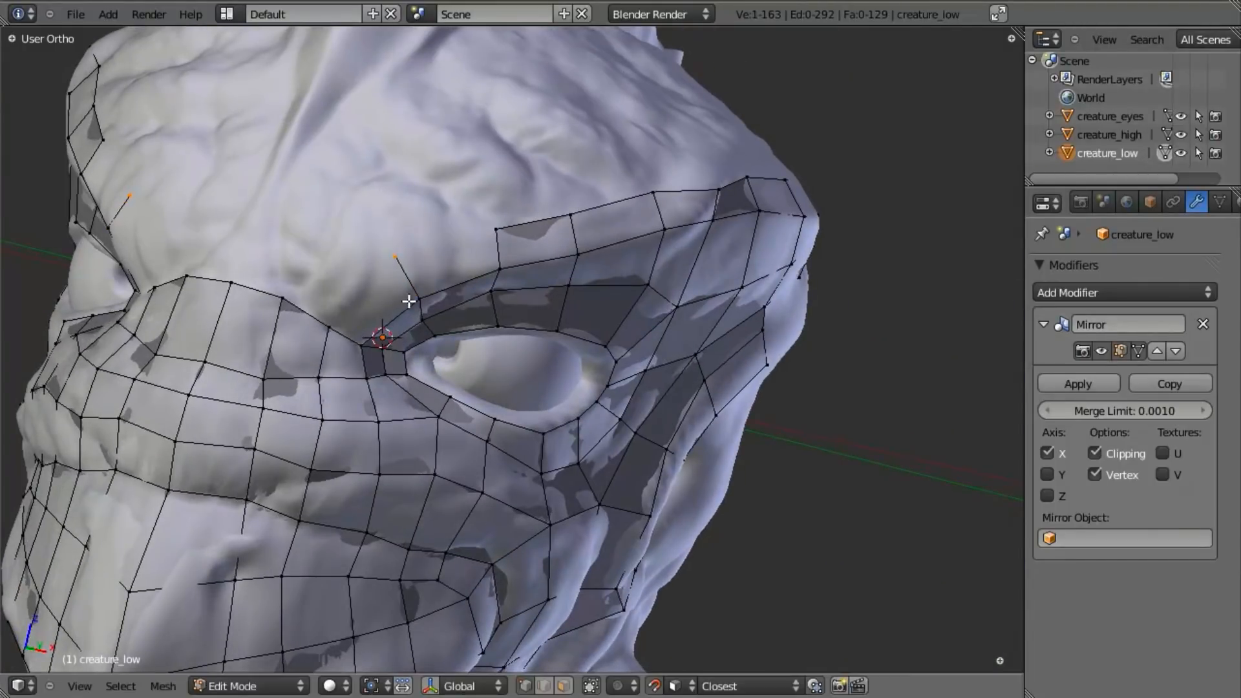
{"action": "right_click", "coordinate": [505, 231], "text": "shift"}
{"action": "key", "text": "f"}
{"action": "right_click", "coordinate": [403, 259]}
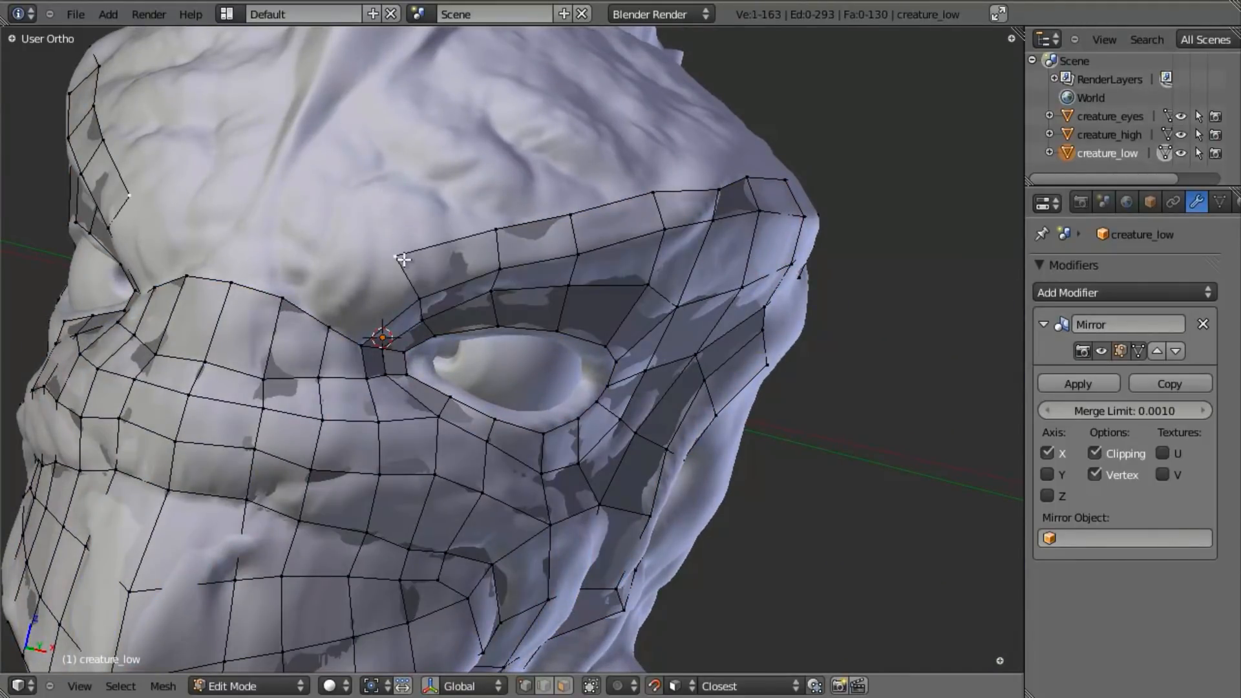
{"action": "key", "text": "f"}
{"action": "key", "text": "a"}
- Extrude the edge at the centre of the nose bridge's upper border up onto the forehead
{"action": "scroll", "coordinate": [436, 471], "scroll_direction": "down", "scroll_amount": 5}
{"action": "middle_click_drag", "start_coordinate": [436, 471], "coordinate": [631, 384]}
{"action": "scroll", "coordinate": [564, 388], "scroll_direction": "up", "scroll_amount": 3}
{"action": "middle_click_drag", "start_coordinate": [562, 419], "coordinate": [531, 308]}
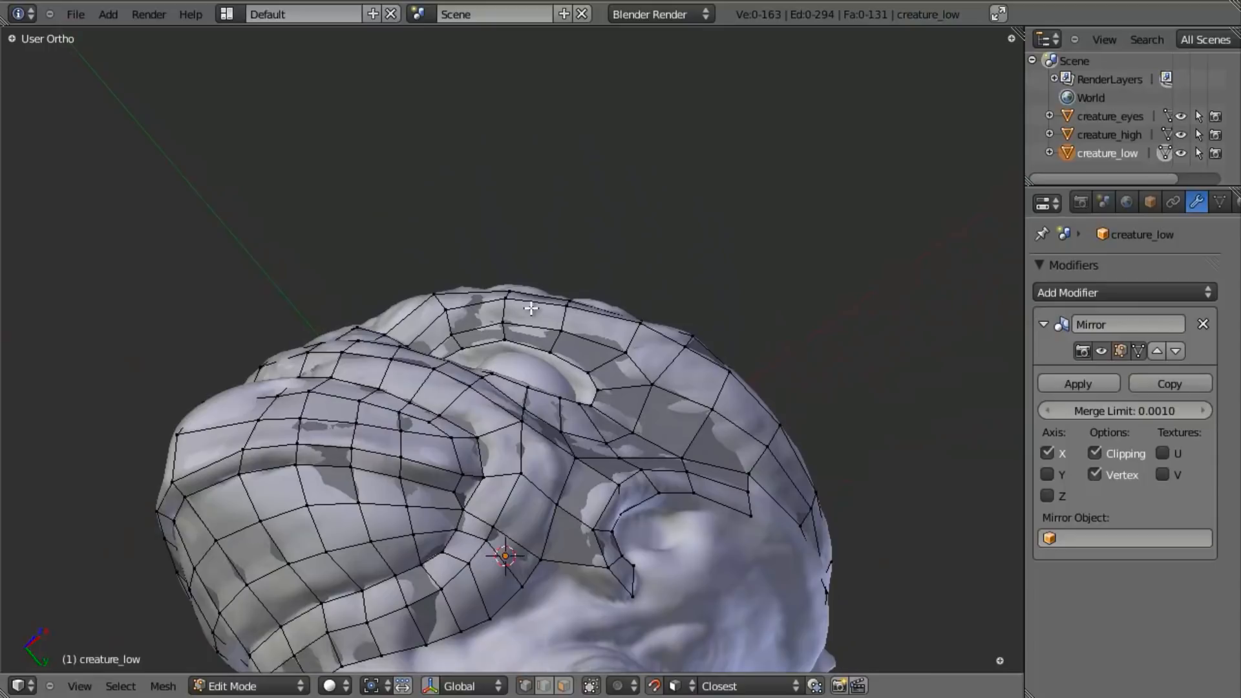
{"action": "middle_click_drag", "start_coordinate": [433, 465], "coordinate": [443, 403]}
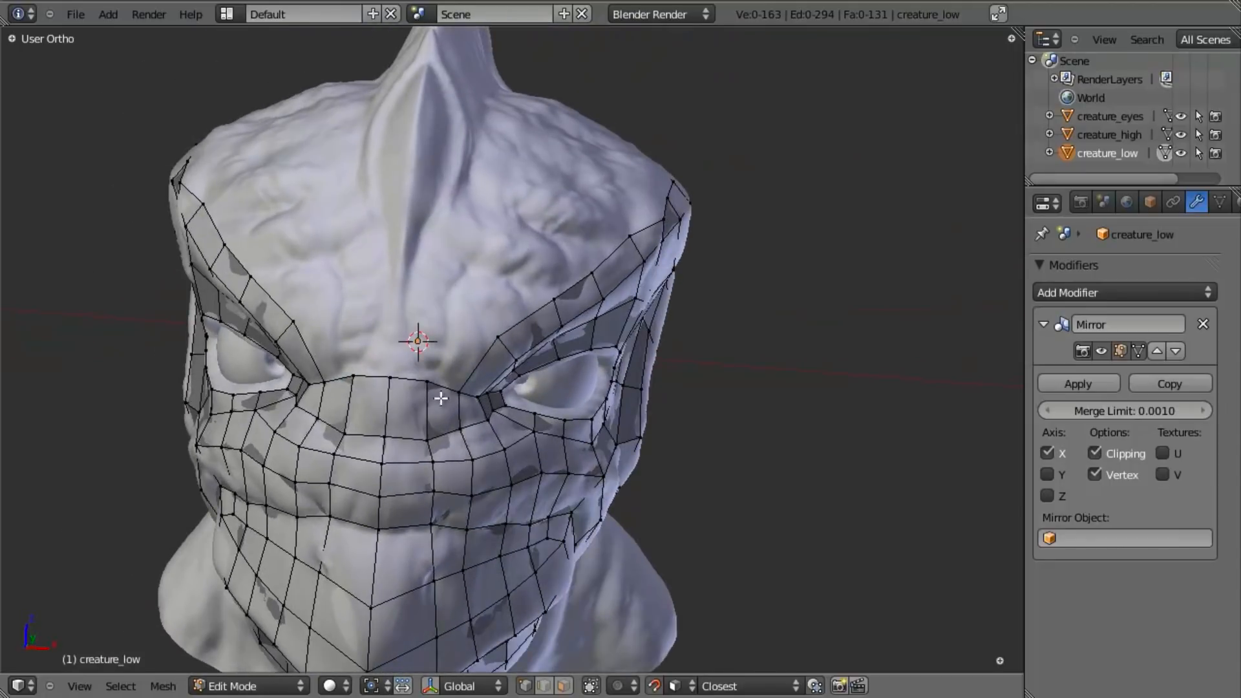
{"action": "scroll", "coordinate": [425, 373], "scroll_direction": "up", "scroll_amount": 3}
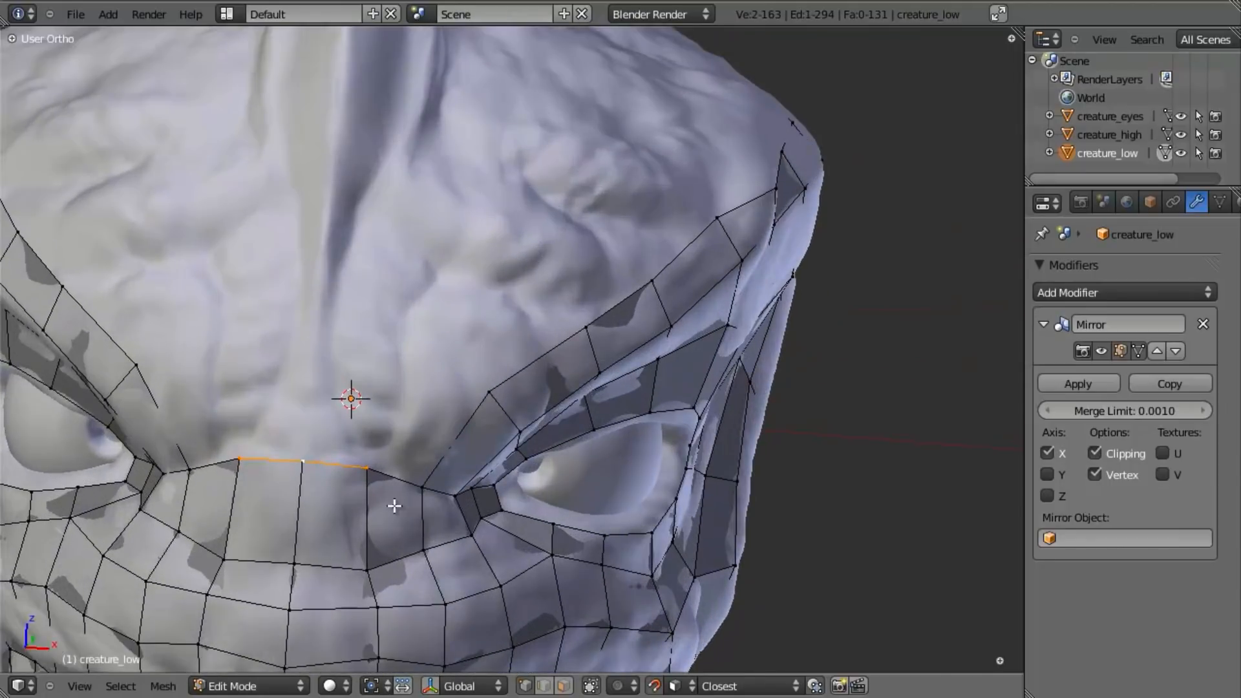
{"action": "key", "text": "e"}
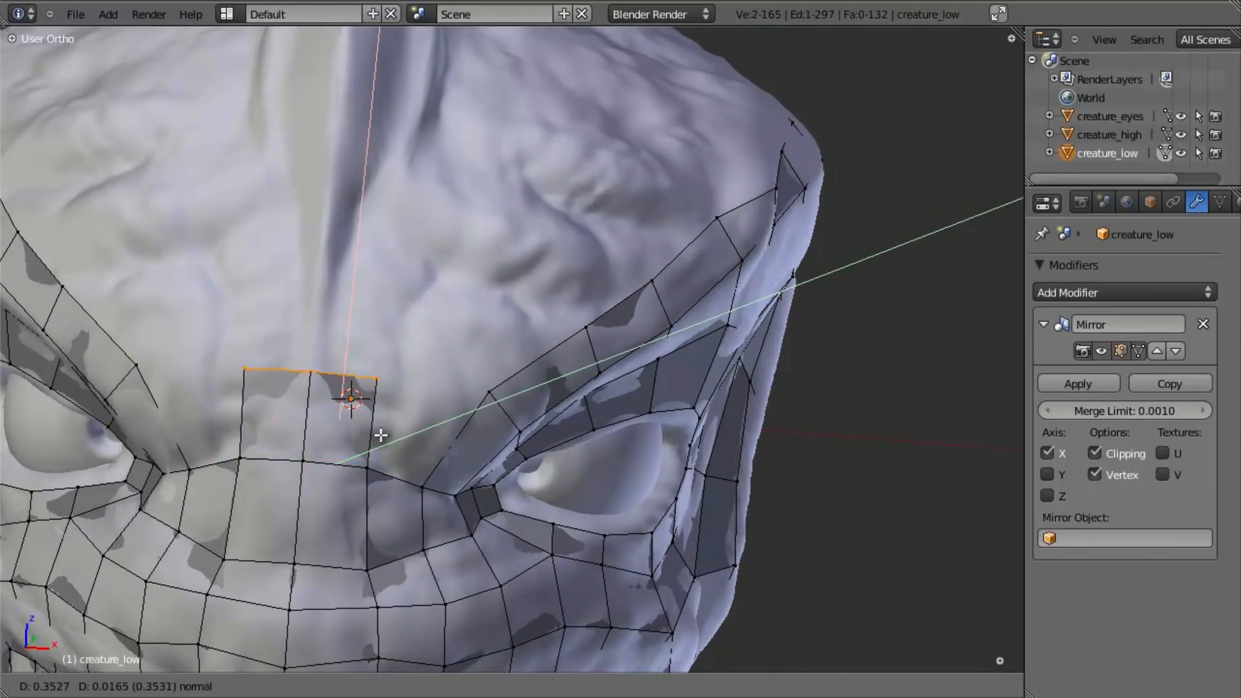
{"action": "left_click", "coordinate": [380, 434]}
- Fill the face bridging the central forehead patch and the inner end of the brow strip
{"action": "middle_click_drag", "start_coordinate": [380, 429], "coordinate": [404, 403]}
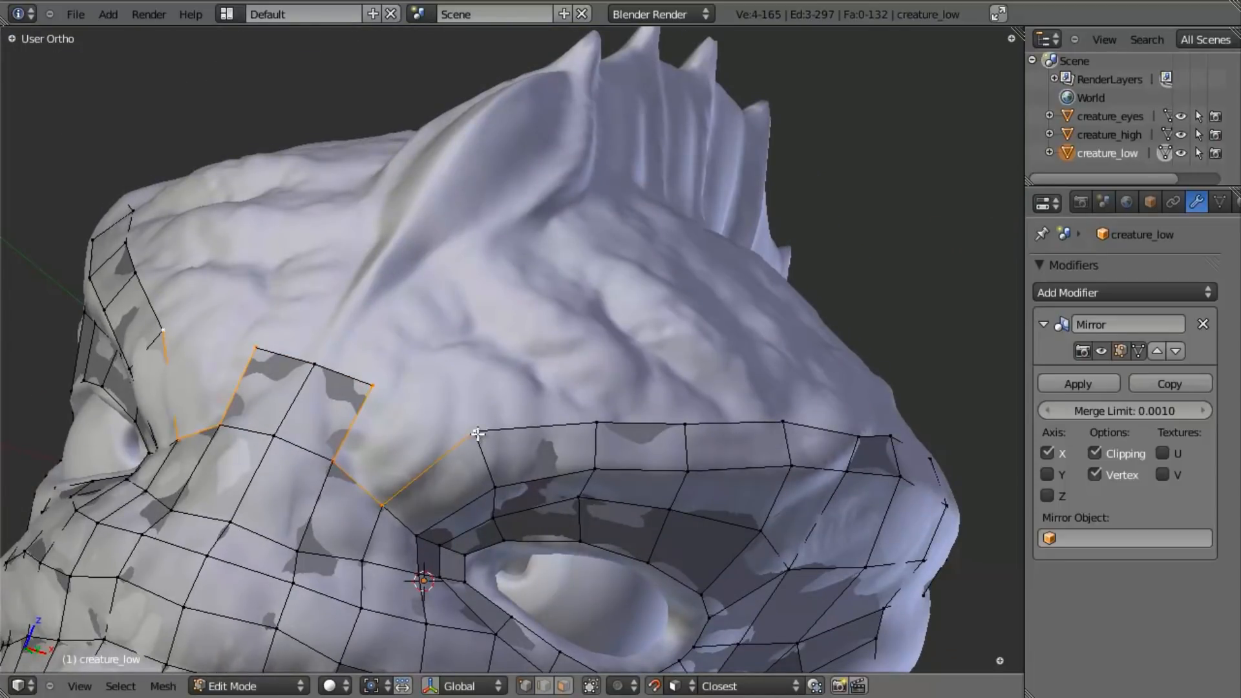
{"action": "key", "text": "f"}
{"action": "key", "text": "a"}
{"action": "key", "text": "a"}
{"action": "key", "text": "a"}
- Move the forehead patch's upper corner vertex and a vertex along the brow strip's upper edge to even the flow
{"action": "right_click", "coordinate": [378, 393]}
{"action": "middle_click_drag", "start_coordinate": [380, 396], "coordinate": [493, 512]}
{"action": "key", "text": "g"}
{"action": "left_click", "coordinate": [524, 421]}
{"action": "key", "text": "a"}
{"action": "scroll", "coordinate": [482, 400], "scroll_direction": "down", "scroll_amount": 3}
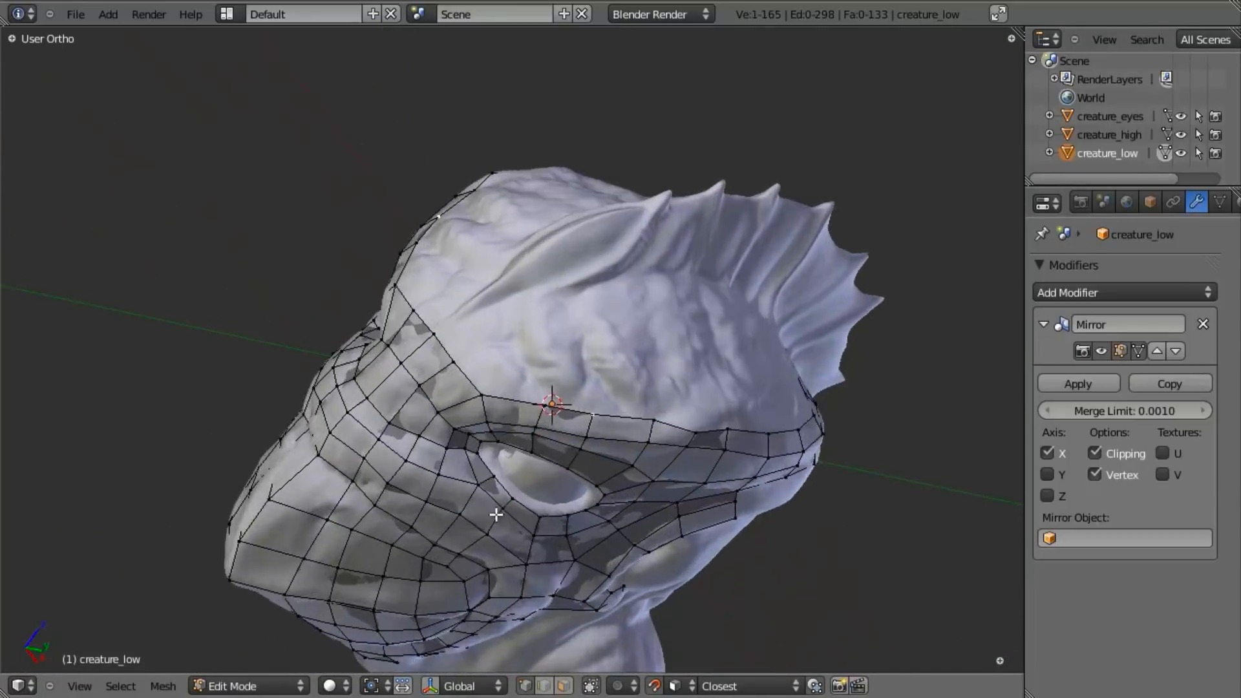
{"action": "scroll", "coordinate": [562, 498], "scroll_direction": "up", "scroll_amount": 3}
{"action": "key", "text": "g"}
{"action": "left_click", "coordinate": [786, 460]}
- Examine the low-poly mesh over the brow, eye and forehead from several sides
{"action": "scroll", "coordinate": [724, 478], "scroll_direction": "down", "scroll_amount": 3}
{"action": "middle_click_drag", "start_coordinate": [655, 509], "coordinate": [519, 371]}
{"action": "scroll", "coordinate": [638, 471], "scroll_direction": "up", "scroll_amount": 4}
{"action": "key", "text": "a"}
{"action": "scroll", "coordinate": [607, 441], "scroll_direction": "down", "scroll_amount": 5}
{"action": "middle_click_drag", "start_coordinate": [528, 482], "coordinate": [472, 536]}
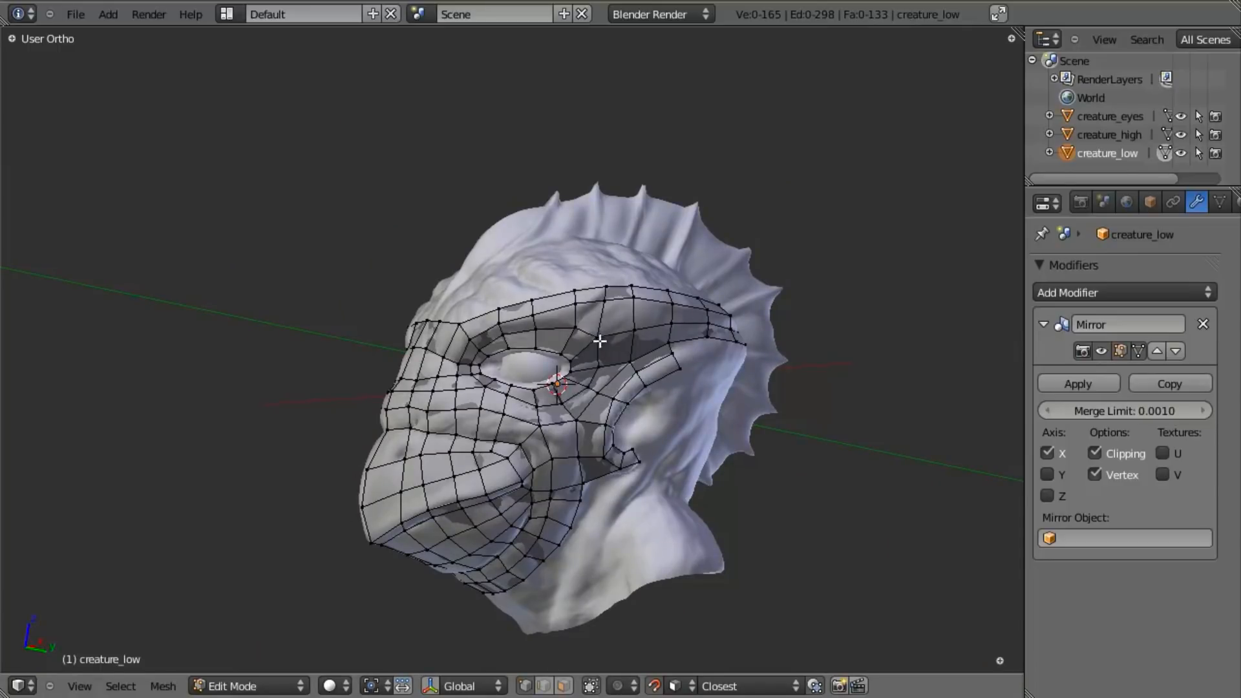
{"action": "scroll", "coordinate": [604, 363], "scroll_direction": "up", "scroll_amount": 3}
{"action": "middle_click_drag", "start_coordinate": [542, 357], "coordinate": [674, 383]}
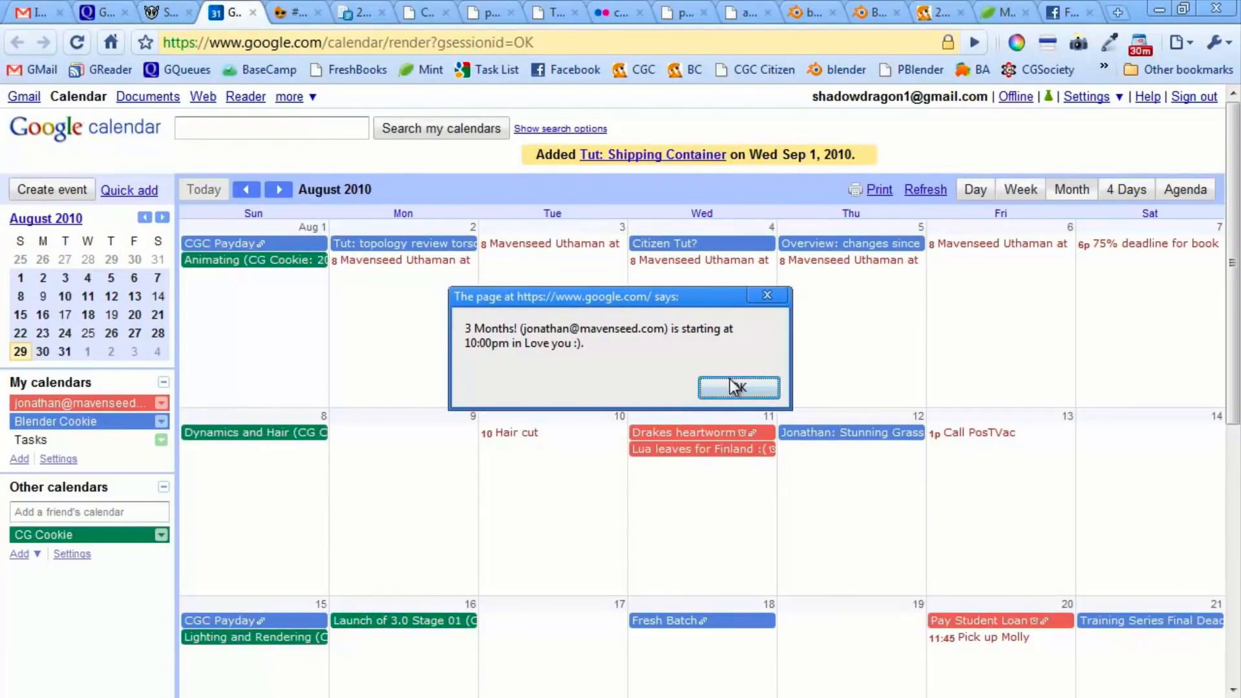
- Dismiss the event reminder in Google Calendar and switch back to Blender
{"action": "left_click", "coordinate": [732, 385]}
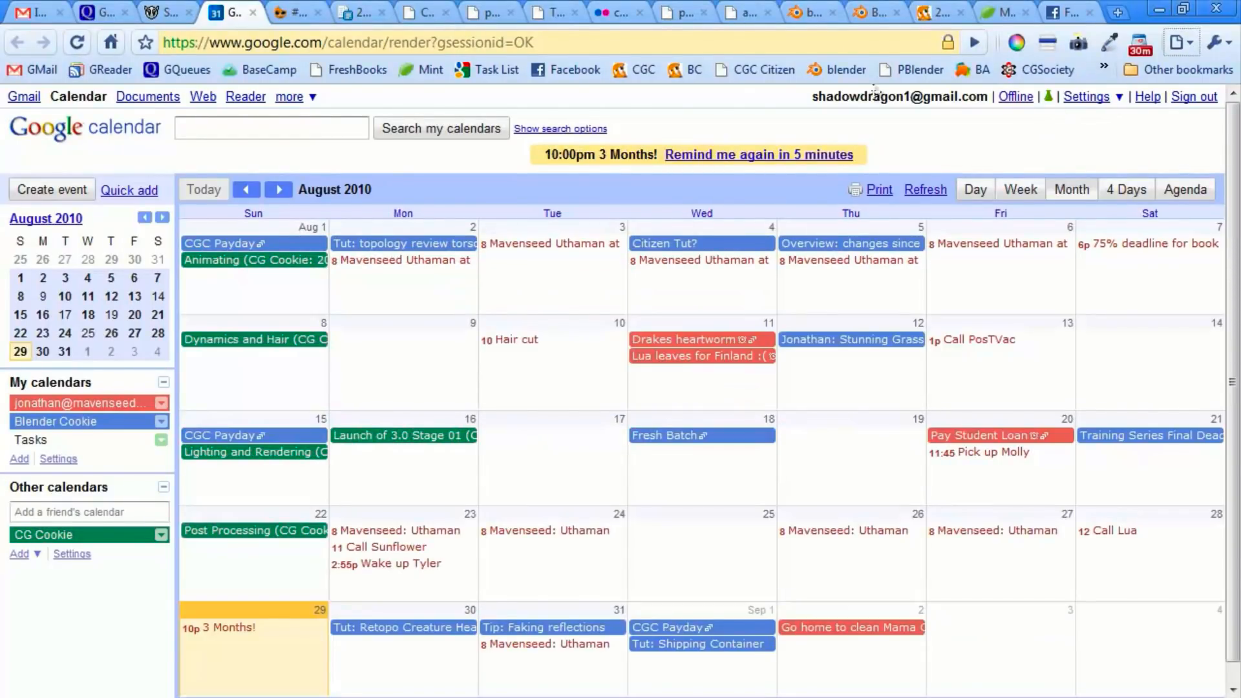
{"action": "key", "text": "alt+Tab"}
{"action": "middle_click_drag", "start_coordinate": [563, 304], "coordinate": [657, 310]}
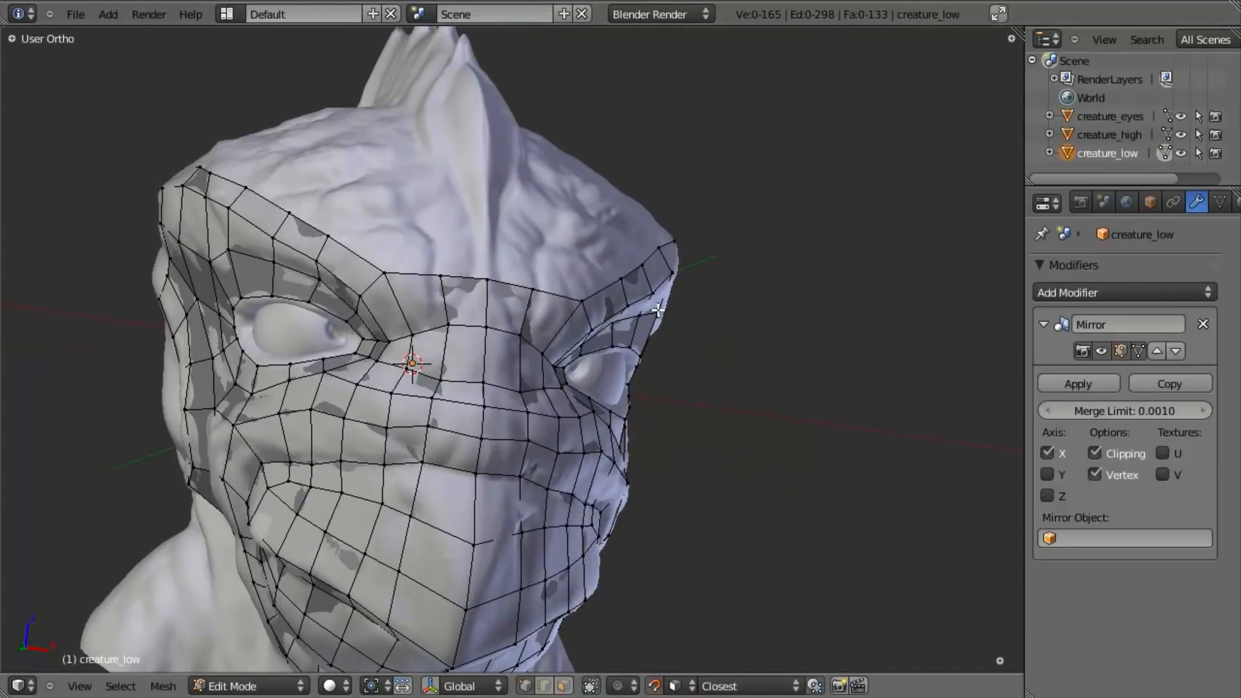
{"action": "middle_click_drag", "start_coordinate": [643, 407], "coordinate": [381, 421]}
{"action": "scroll", "coordinate": [485, 328], "scroll_direction": "up", "scroll_amount": 3}
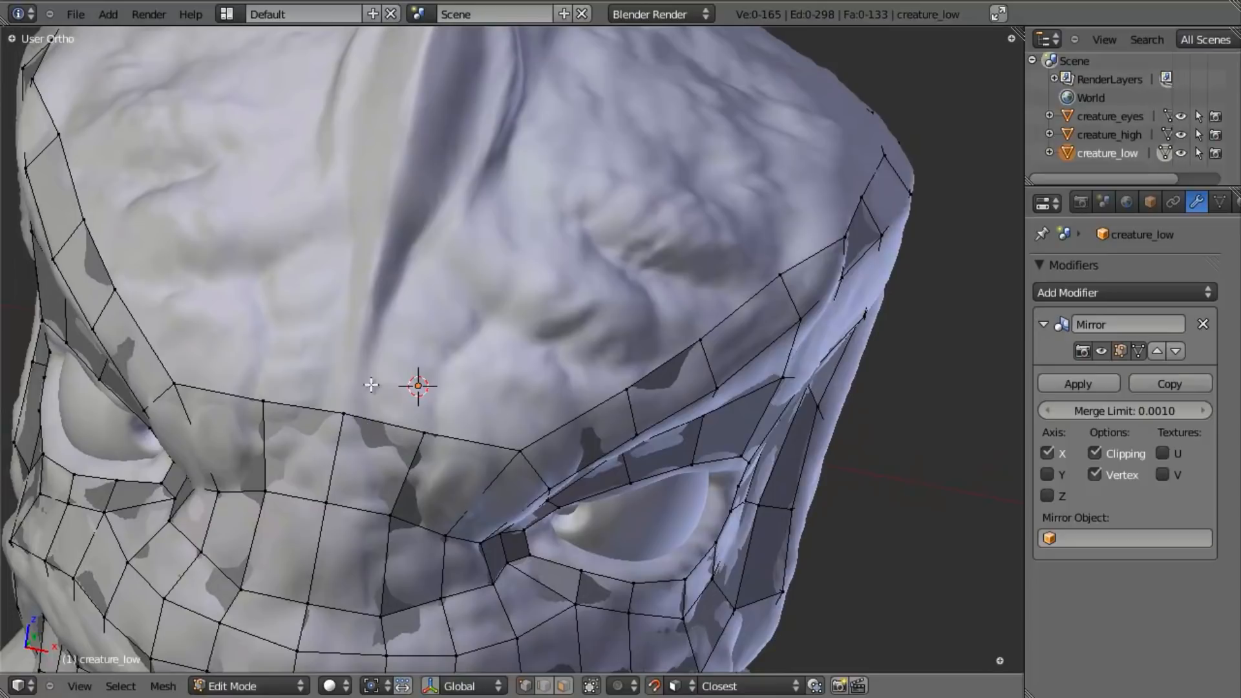
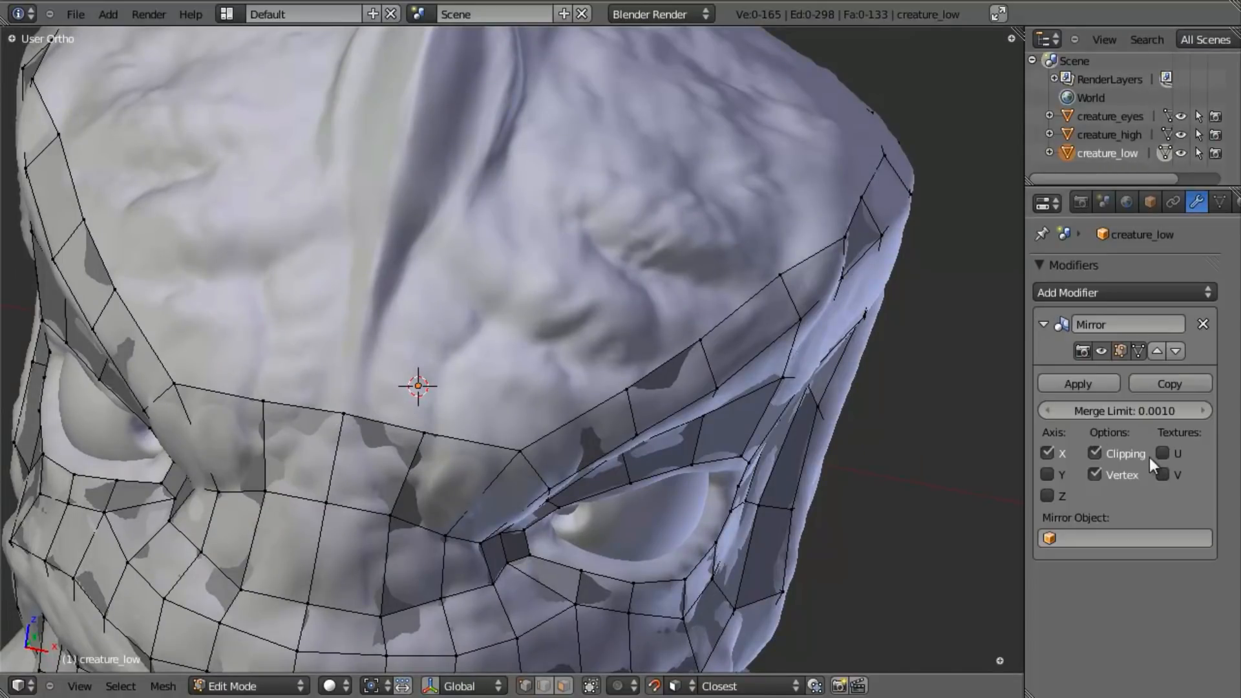
- Turn off the Mirror modifier's clipping and extrude the central forehead edge upward beside the crest's base, adjusting its position and size
{"action": "left_click", "coordinate": [1095, 453]}
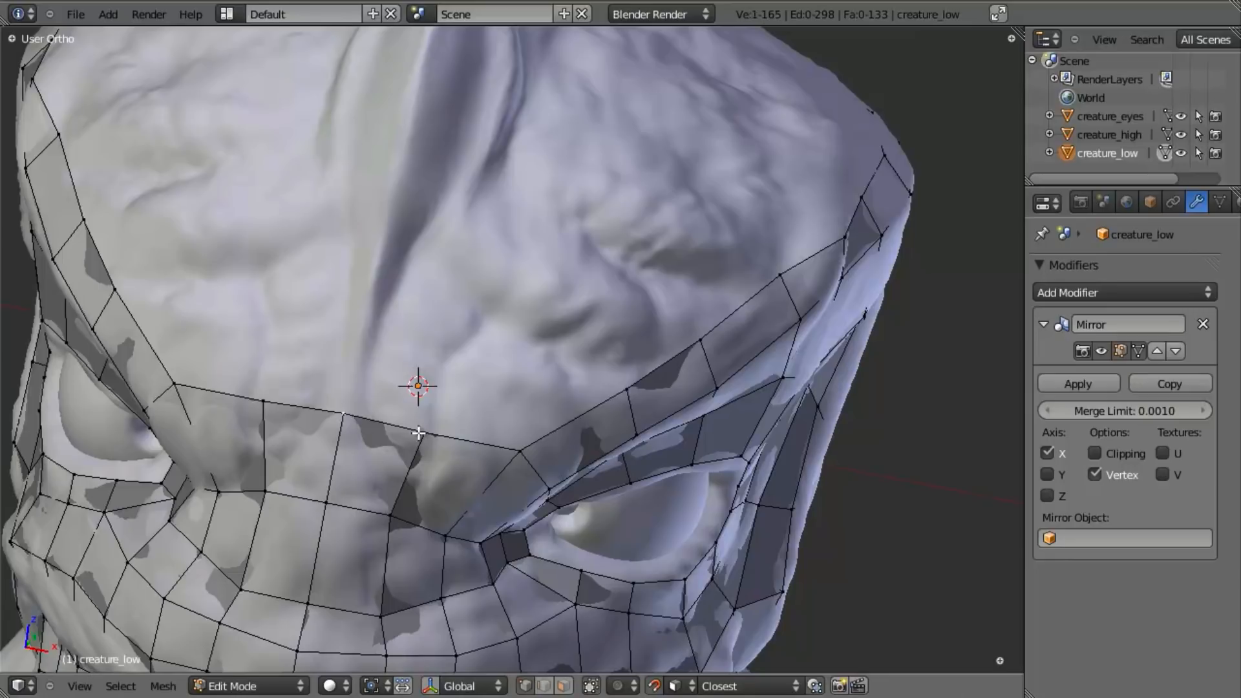
{"action": "key", "text": "e"}
{"action": "left_click", "coordinate": [459, 406]}
{"action": "key", "text": "g"}
{"action": "left_click", "coordinate": [483, 399]}
{"action": "key", "text": "s"}
{"action": "left_click", "coordinate": [473, 407]}
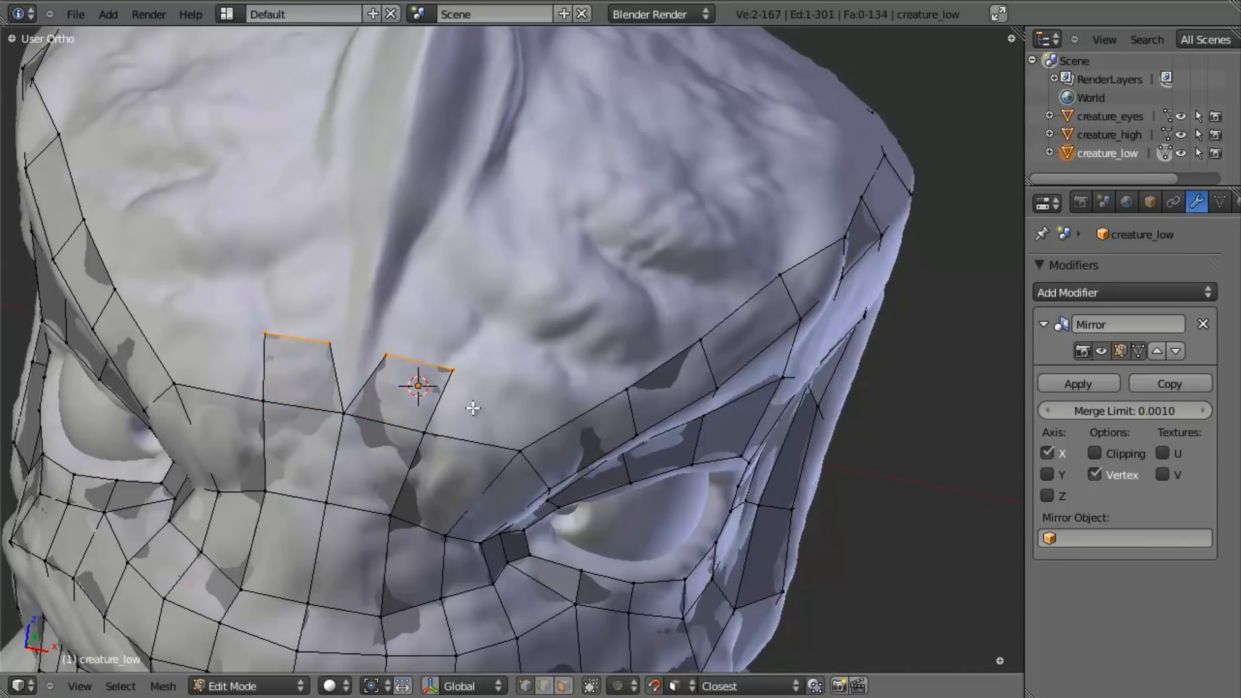
- Re-enable mirror clipping and extrude the new edge's inner vertex onto the centre line at the crest's base
{"action": "middle_click_drag", "start_coordinate": [420, 435], "coordinate": [446, 398]}
{"action": "key", "text": "e"}
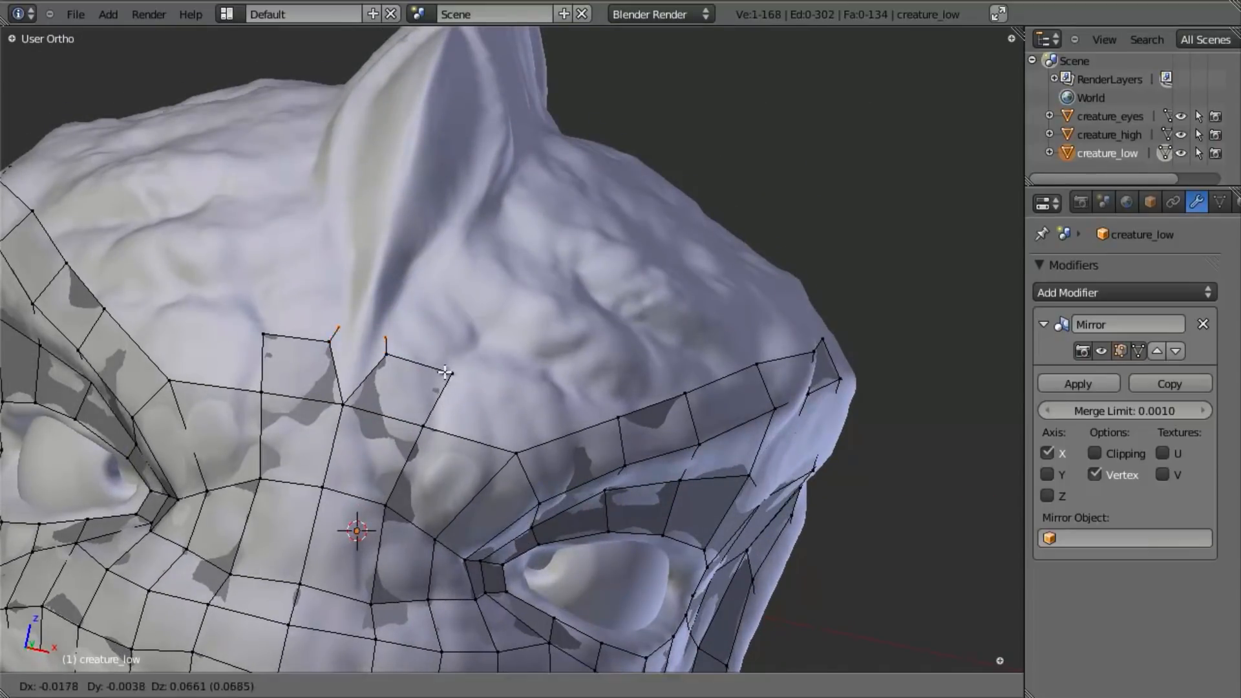
{"action": "right_click", "coordinate": [448, 355]}
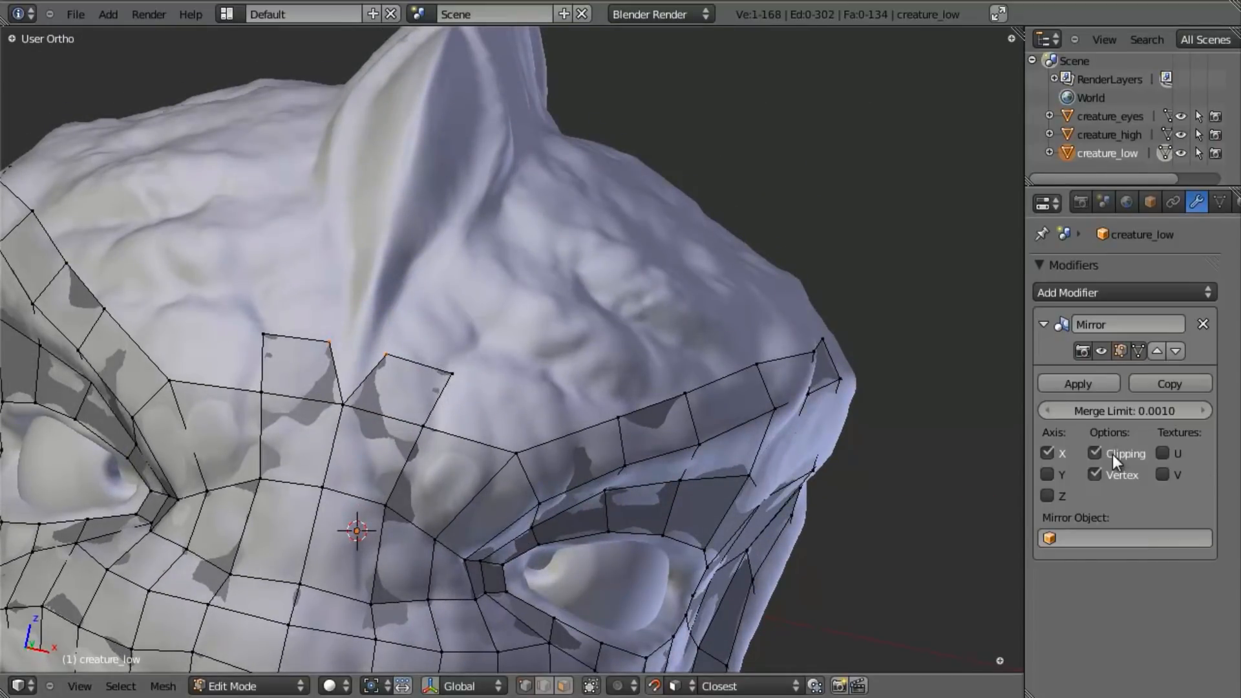
{"action": "key", "text": "g"}
{"action": "left_click", "coordinate": [417, 368]}
{"action": "middle_click_drag", "start_coordinate": [416, 369], "coordinate": [380, 358]}
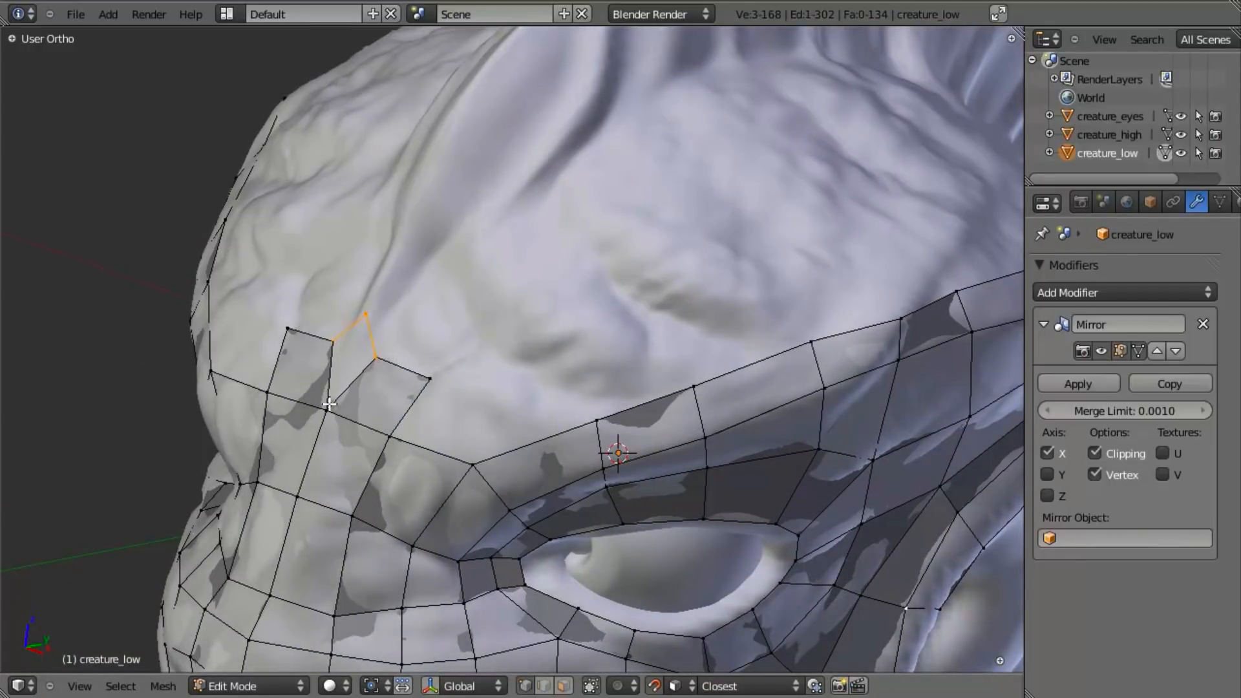
- Fill the face between the centre-line vertex and the forehead patch at the crest's base
{"action": "key", "text": "z"}
{"action": "key", "text": "z"}
{"action": "scroll", "coordinate": [349, 423], "scroll_direction": "down", "scroll_amount": 4}
{"action": "middle_click_drag", "start_coordinate": [360, 429], "coordinate": [521, 333]}
{"action": "scroll", "coordinate": [414, 395], "scroll_direction": "up", "scroll_amount": 5}
{"action": "key", "text": "f"}
- Examine the forehead patch, brow strip and crest base from several sides
{"action": "key", "text": "a"}
{"action": "key", "text": "a"}
{"action": "key", "text": "a"}
{"action": "scroll", "coordinate": [411, 444], "scroll_direction": "down", "scroll_amount": 4}
{"action": "scroll", "coordinate": [515, 482], "scroll_direction": "up", "scroll_amount": 3}
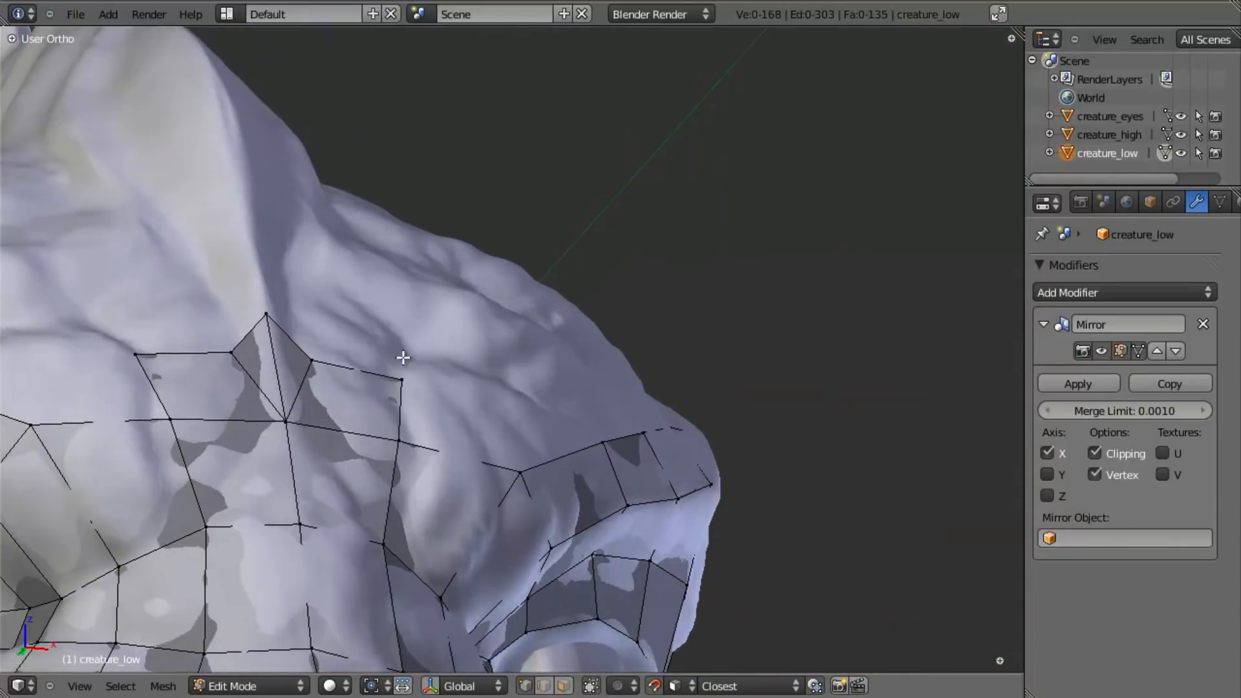
{"action": "scroll", "coordinate": [403, 357], "scroll_direction": "down", "scroll_amount": 5}
{"action": "middle_click_drag", "start_coordinate": [404, 357], "coordinate": [304, 387]}
{"action": "middle_click_drag", "start_coordinate": [567, 268], "coordinate": [435, 486]}
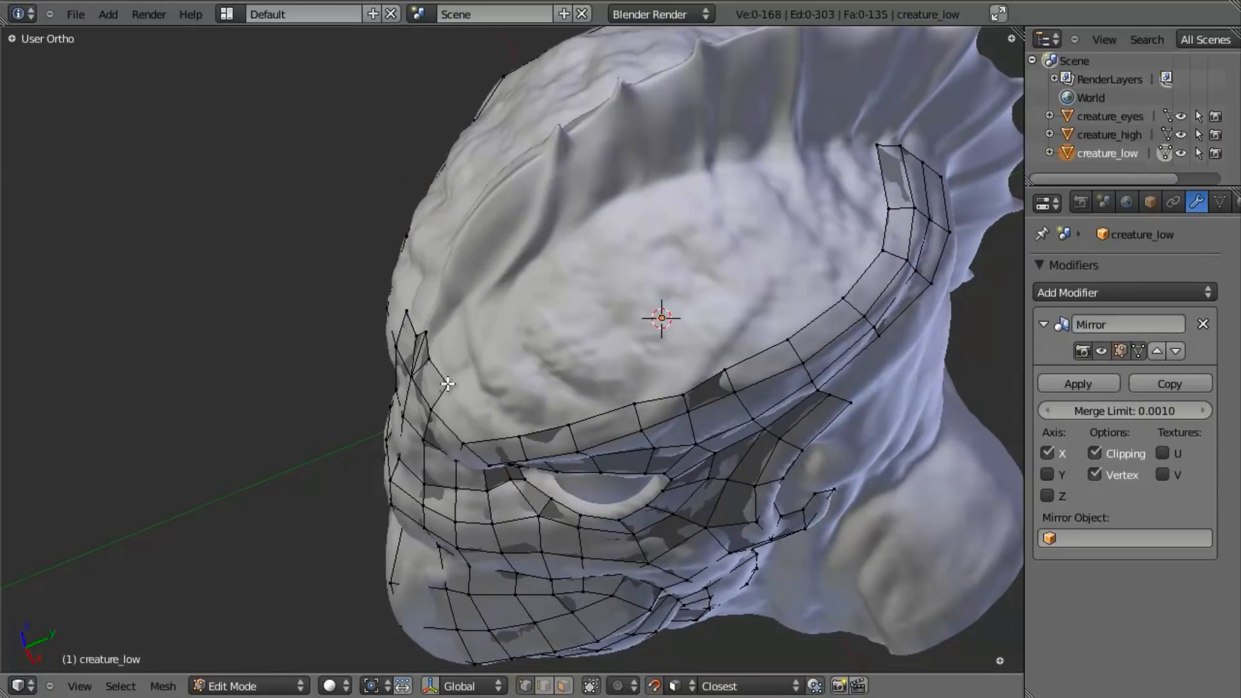
{"action": "middle_click_drag", "start_coordinate": [450, 392], "coordinate": [536, 362]}
{"action": "scroll", "coordinate": [446, 349], "scroll_direction": "up", "scroll_amount": 3}
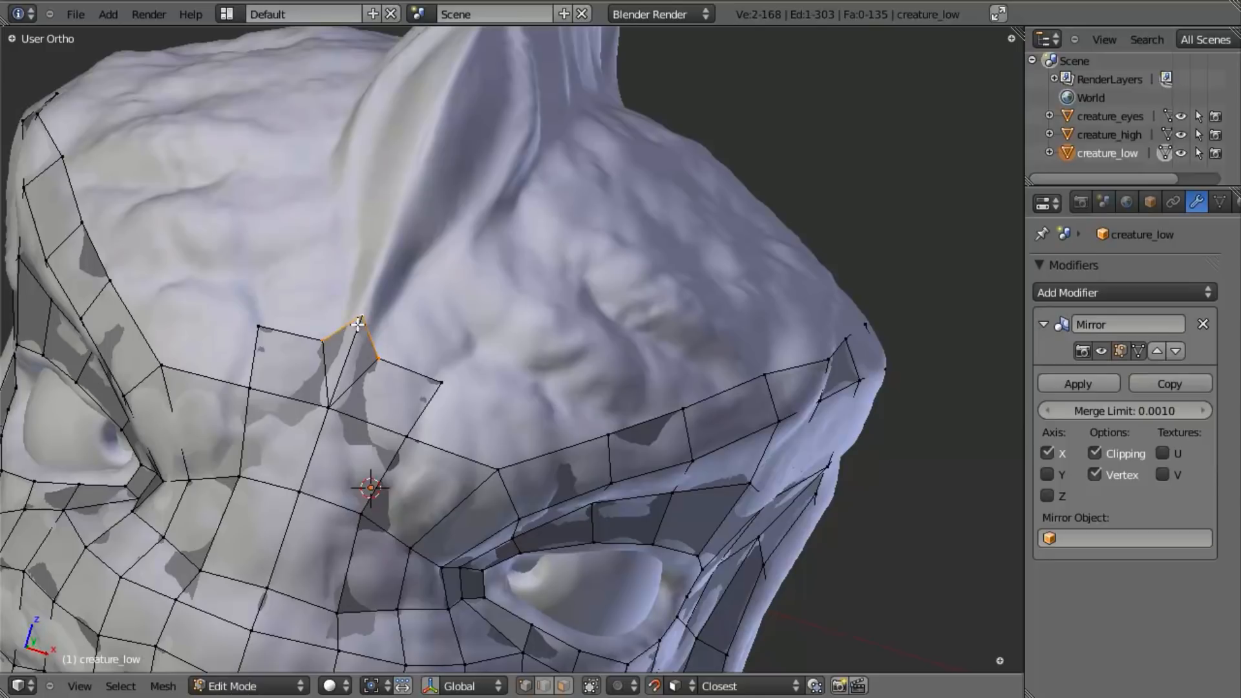
- Subdivide the edge at the crest's base and move the new vertex outward to round the outline
{"action": "key", "text": "w"}
{"action": "left_click", "coordinate": [360, 287]}
{"action": "middle_click_drag", "start_coordinate": [359, 301], "coordinate": [354, 334]}
{"action": "right_click", "coordinate": [386, 334]}
{"action": "key", "text": "g"}
{"action": "left_click", "coordinate": [389, 332]}
- Join the triangles fanning out at the crest's base into a quad
{"action": "right_click", "coordinate": [367, 318], "text": "shift"}
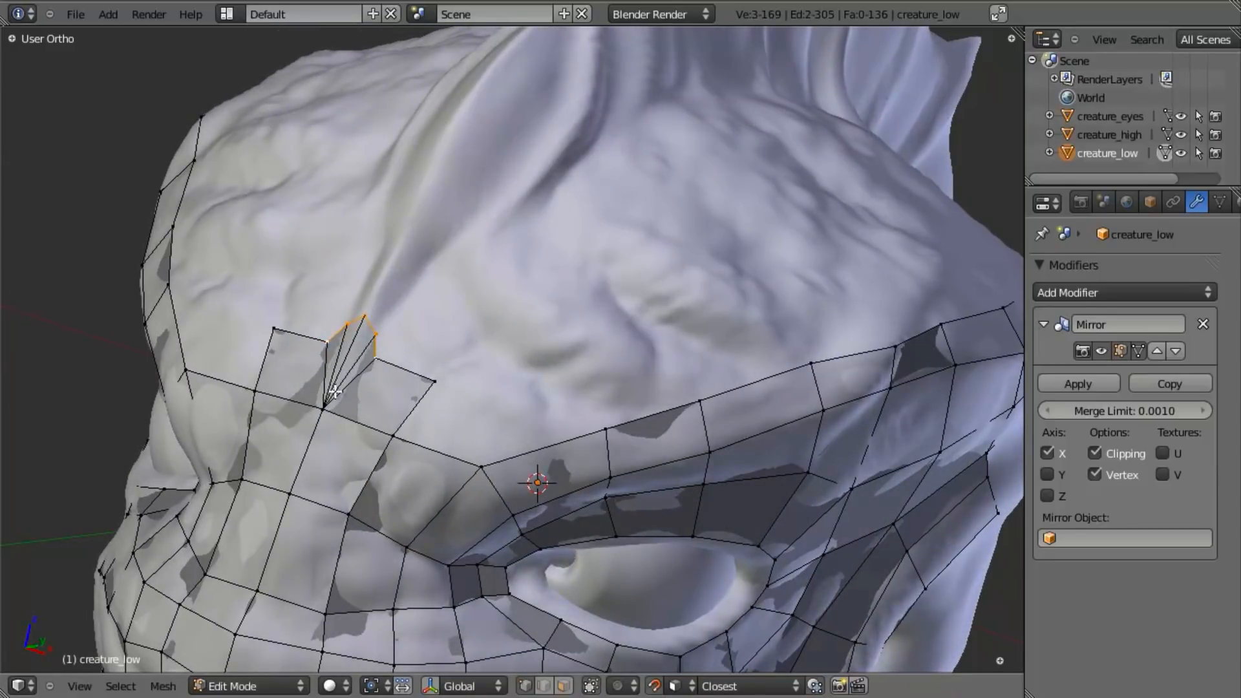
{"action": "right_click", "coordinate": [332, 399], "text": "shift"}
{"action": "key", "text": "alt+j"}
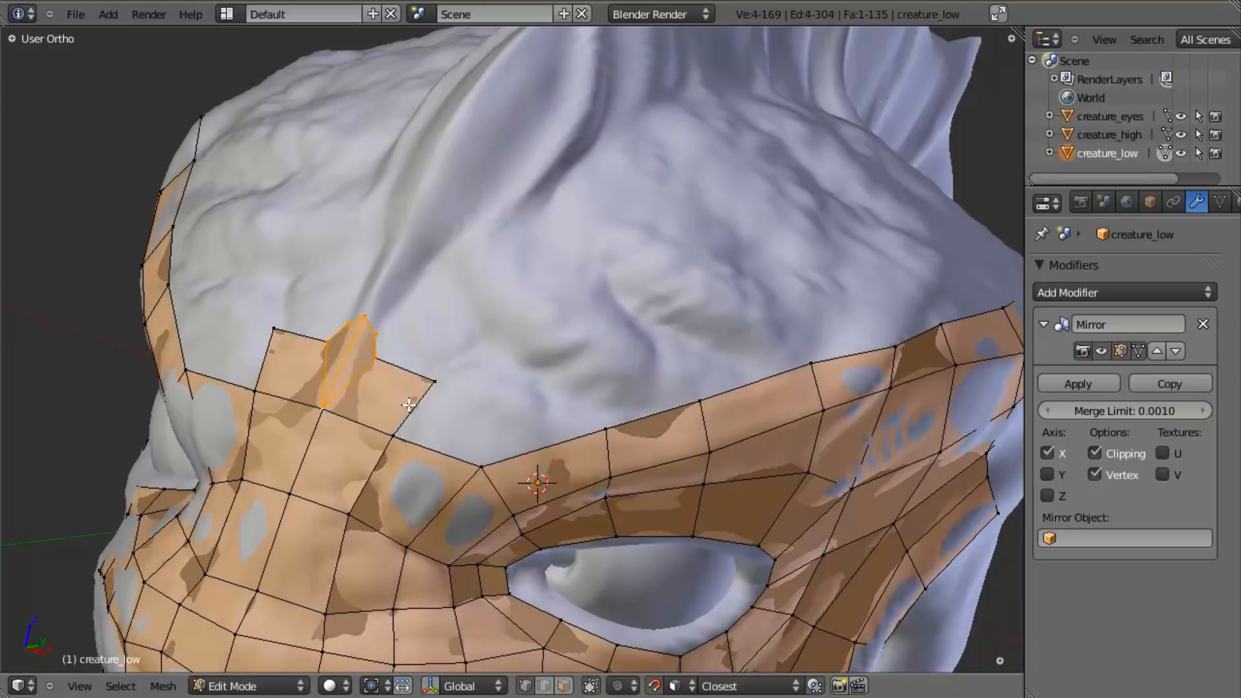
{"action": "middle_click_drag", "start_coordinate": [408, 404], "coordinate": [512, 393]}
{"action": "scroll", "coordinate": [512, 393], "scroll_direction": "up", "scroll_amount": 3}
{"action": "key", "text": "a"}
- Extrude a chain of vertices from the crest's base up along its front ridge, adjusting the end vertex's position
{"action": "middle_click_drag", "start_coordinate": [399, 362], "coordinate": [564, 371], "text": "shift"}
{"action": "middle_click_drag", "start_coordinate": [564, 371], "coordinate": [603, 420]}
{"action": "scroll", "coordinate": [573, 466], "scroll_direction": "down", "scroll_amount": 4}
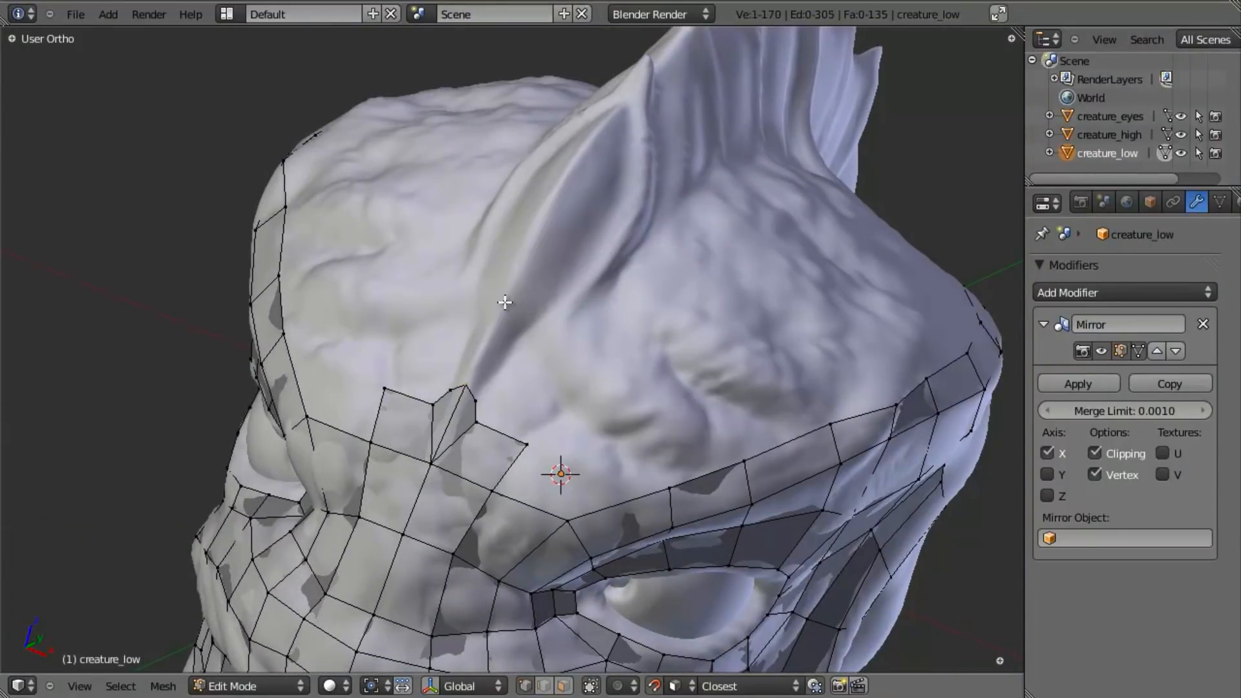
{"action": "key", "text": "e"}
{"action": "left_click", "coordinate": [542, 229]}
{"action": "key", "text": "e"}
{"action": "left_click", "coordinate": [548, 271]}
{"action": "middle_click_drag", "start_coordinate": [548, 271], "coordinate": [490, 387]}
{"action": "key", "text": "e"}
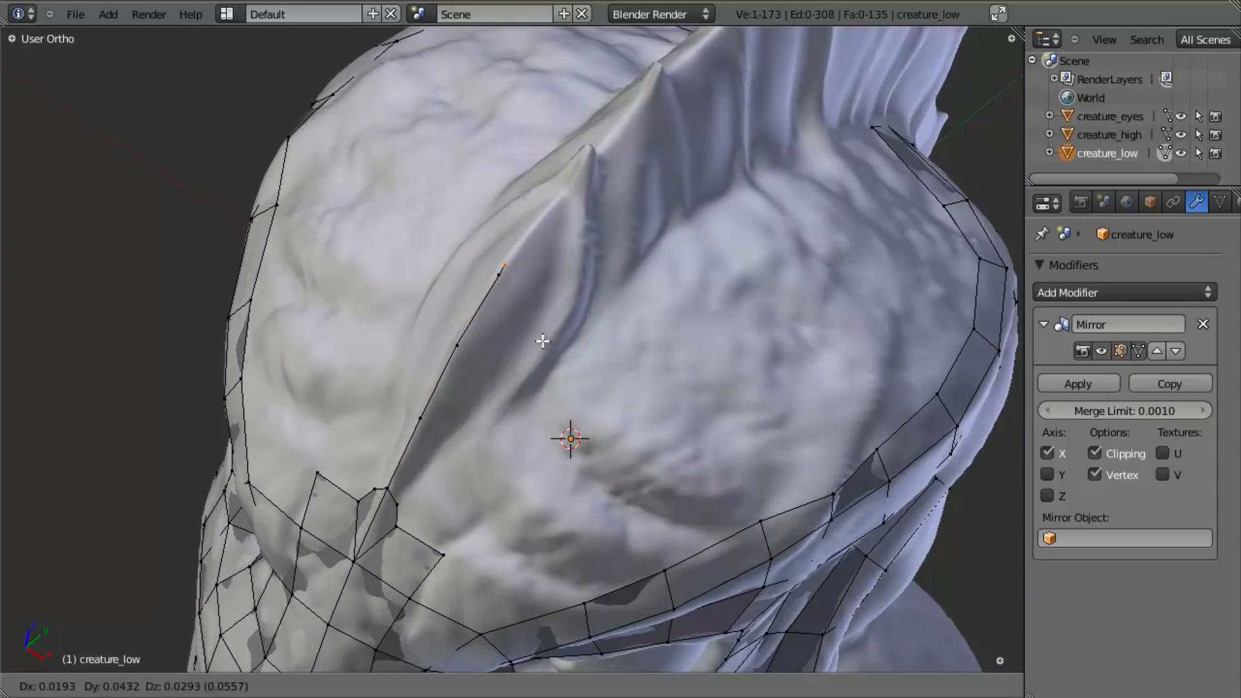
{"action": "left_click", "coordinate": [602, 278]}
{"action": "key", "text": "g"}
{"action": "left_click", "coordinate": [521, 272]}
- Extrude another vertex toward the tip of the crest's first spike and reposition it
{"action": "middle_click_drag", "start_coordinate": [524, 402], "coordinate": [565, 183]}
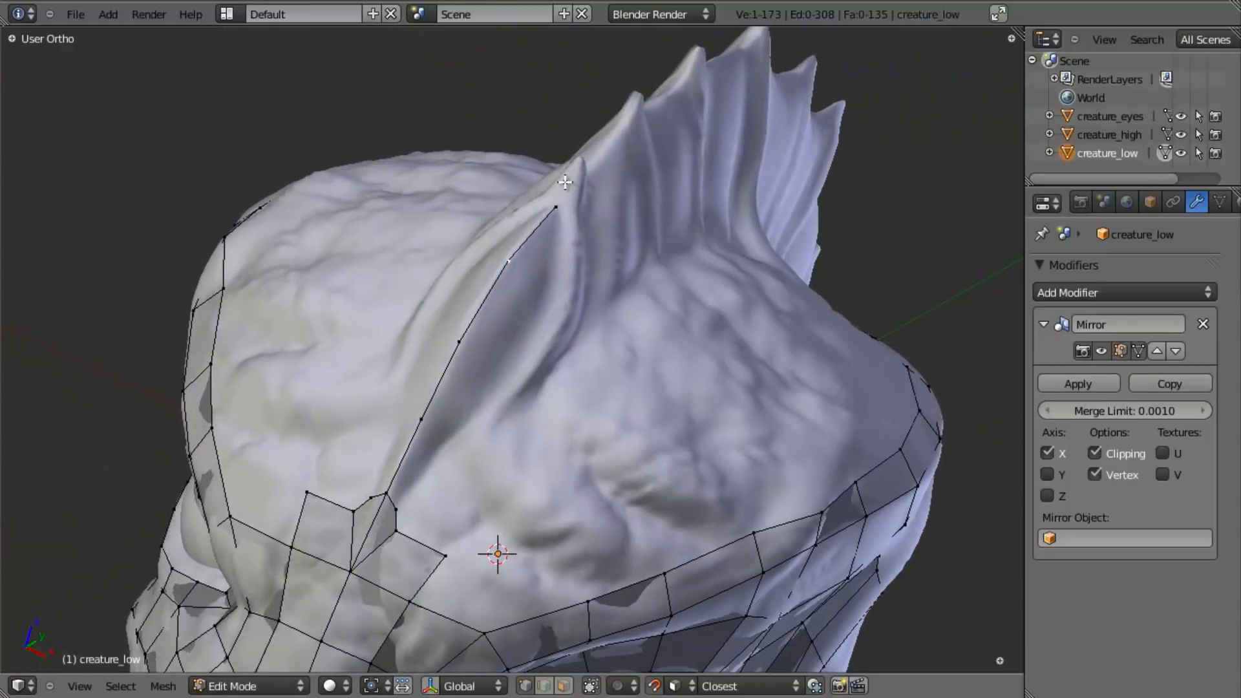
{"action": "key", "text": "e"}
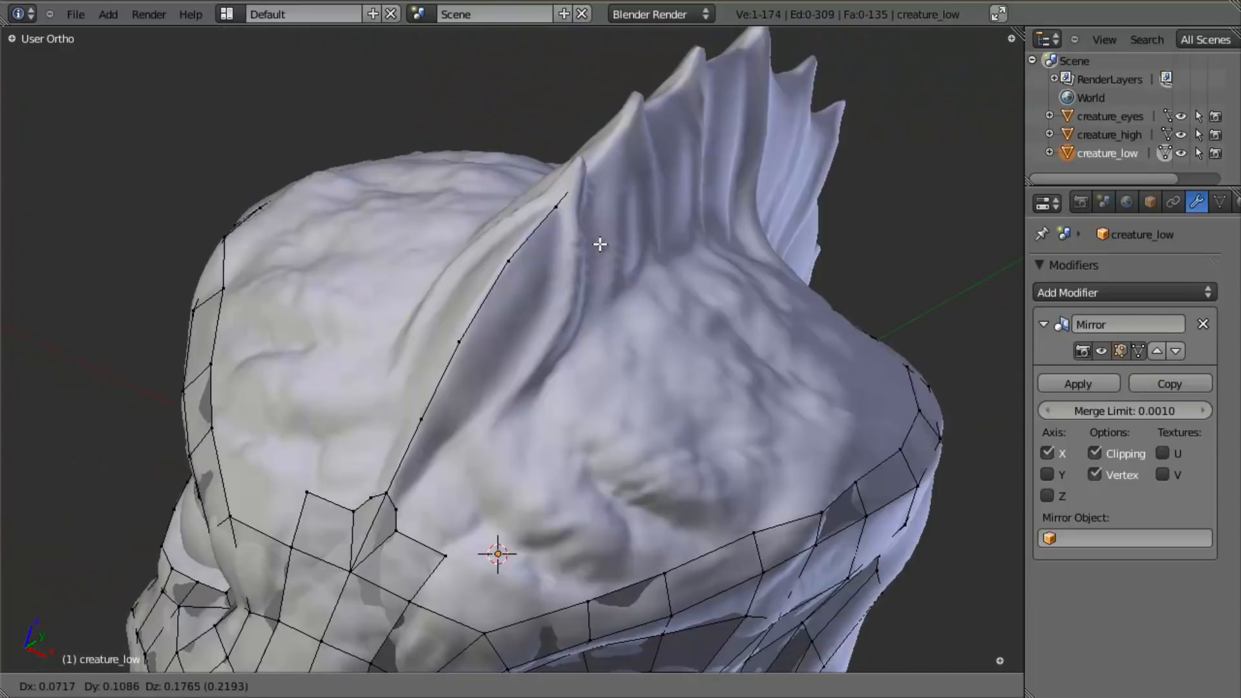
{"action": "left_click", "coordinate": [581, 228]}
{"action": "middle_click_drag", "start_coordinate": [582, 228], "coordinate": [341, 440], "text": "shift"}
{"action": "scroll", "coordinate": [363, 420], "scroll_direction": "up", "scroll_amount": 6}
{"action": "mouse_move", "coordinate": [459, 366]}
{"action": "middle_mouse_down"}
{"action": "mouse_move", "coordinate": [478, 573]}
{"action": "mouse_move", "coordinate": [454, 351]}
{"action": "middle_mouse_up"}
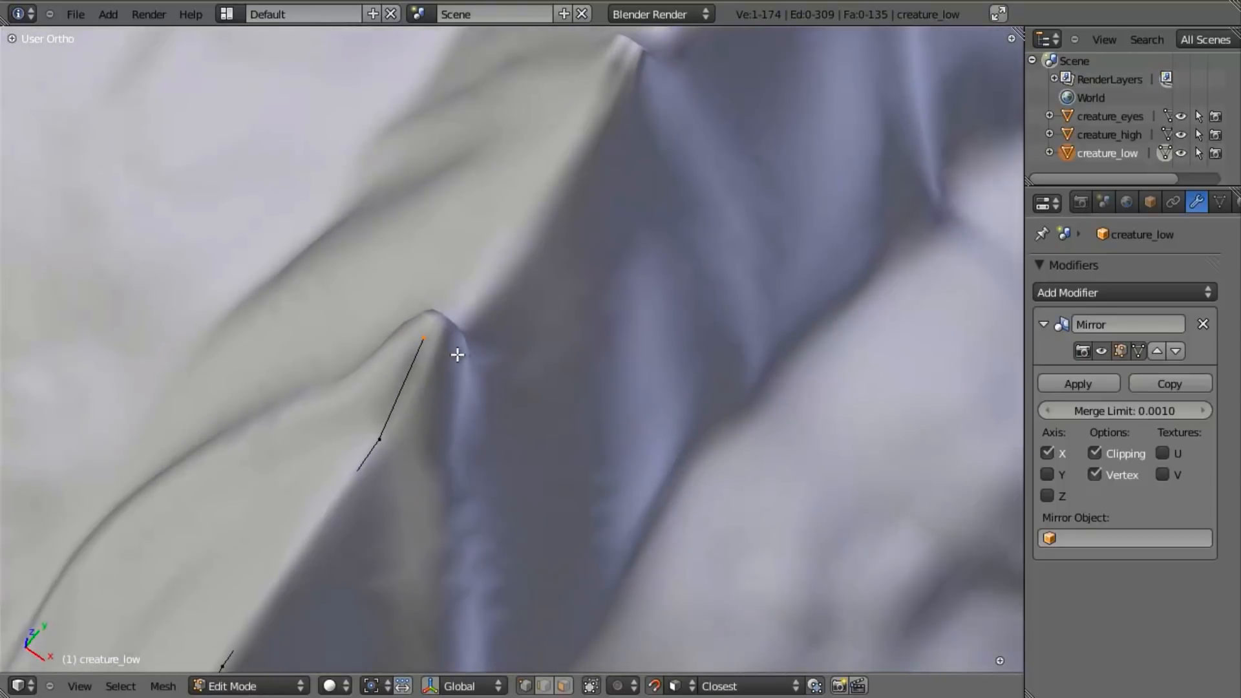
{"action": "key", "text": "g"}
{"action": "left_click", "coordinate": [474, 342]}
- Delete the ridge chain's end vertex at the first spike
{"action": "middle_click_drag", "start_coordinate": [610, 388], "coordinate": [507, 344]}
{"action": "scroll", "coordinate": [476, 353], "scroll_direction": "down", "scroll_amount": 7}
{"action": "key", "text": "x"}
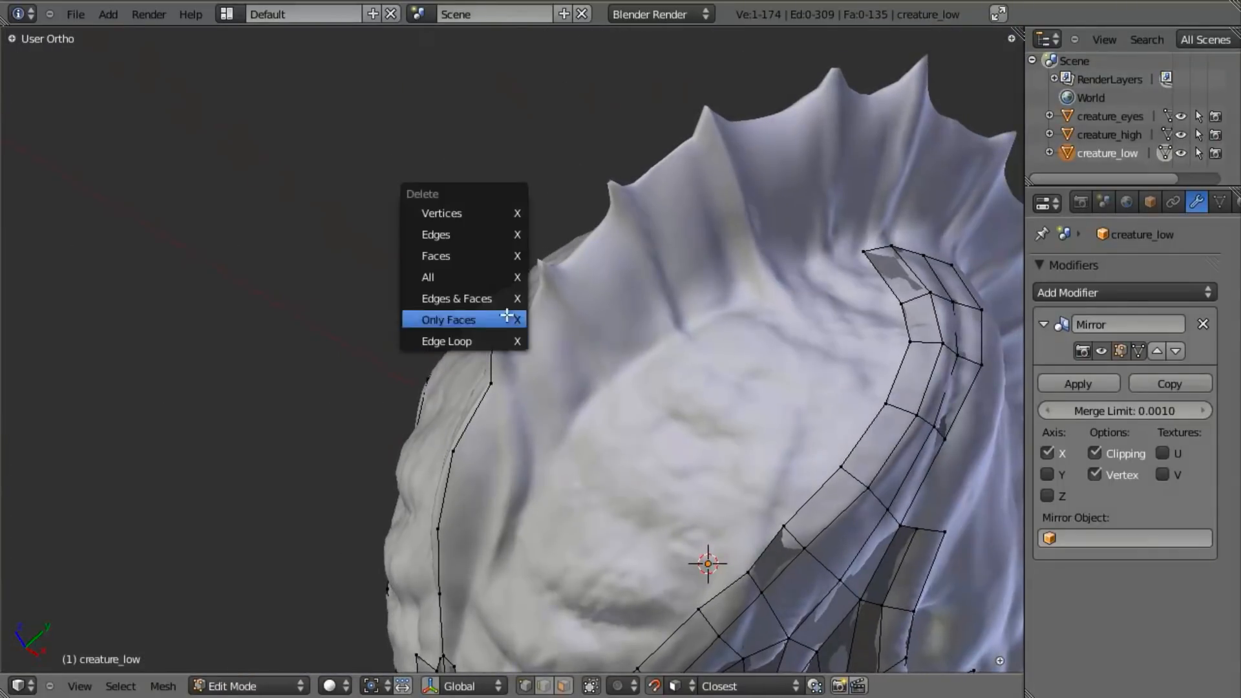
{"action": "left_click", "coordinate": [522, 204]}
{"action": "scroll", "coordinate": [519, 388], "scroll_direction": "up", "scroll_amount": 2}
- Duplicate the ridge chain's last vertex as a loose vertex and try to move it past the first spike
{"action": "right_click", "coordinate": [503, 395]}
{"action": "scroll", "coordinate": [510, 435], "scroll_direction": "up", "scroll_amount": 3}
{"action": "key", "text": "e"}
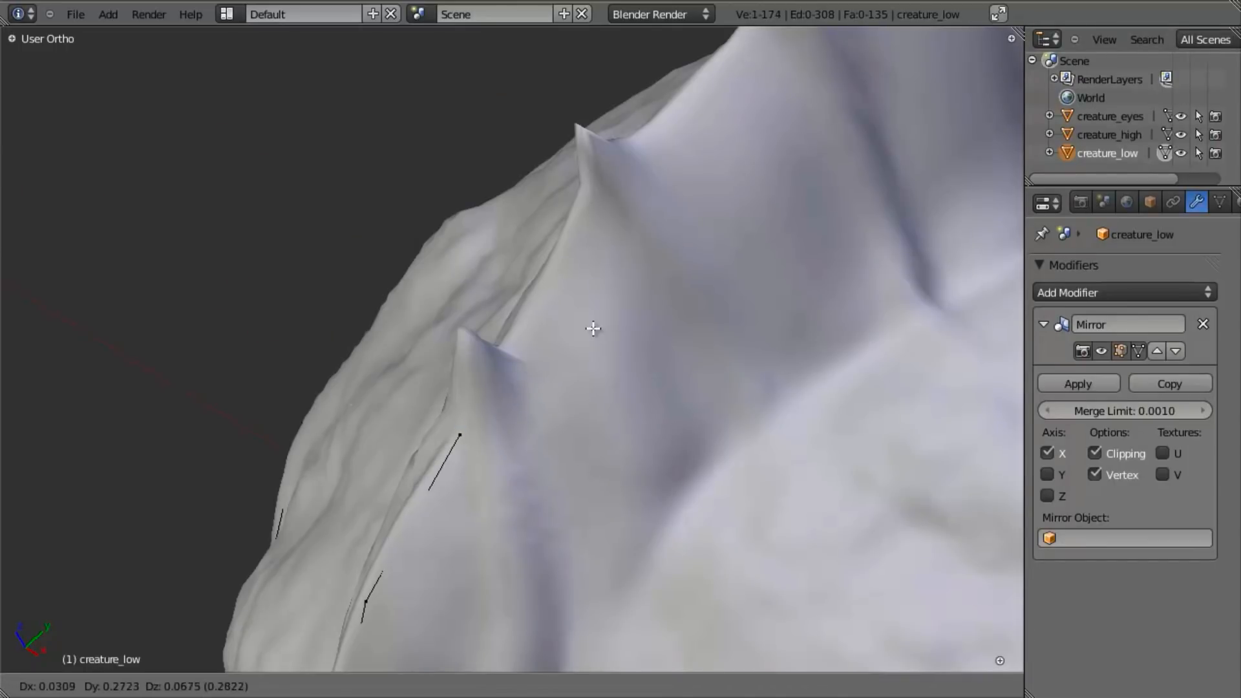
{"action": "right_click", "coordinate": [604, 354]}
{"action": "middle_click_drag", "start_coordinate": [603, 353], "coordinate": [541, 501]}
{"action": "key", "text": "z"}
{"action": "middle_click_drag", "start_coordinate": [526, 454], "coordinate": [505, 347]}
{"action": "key", "text": "z"}
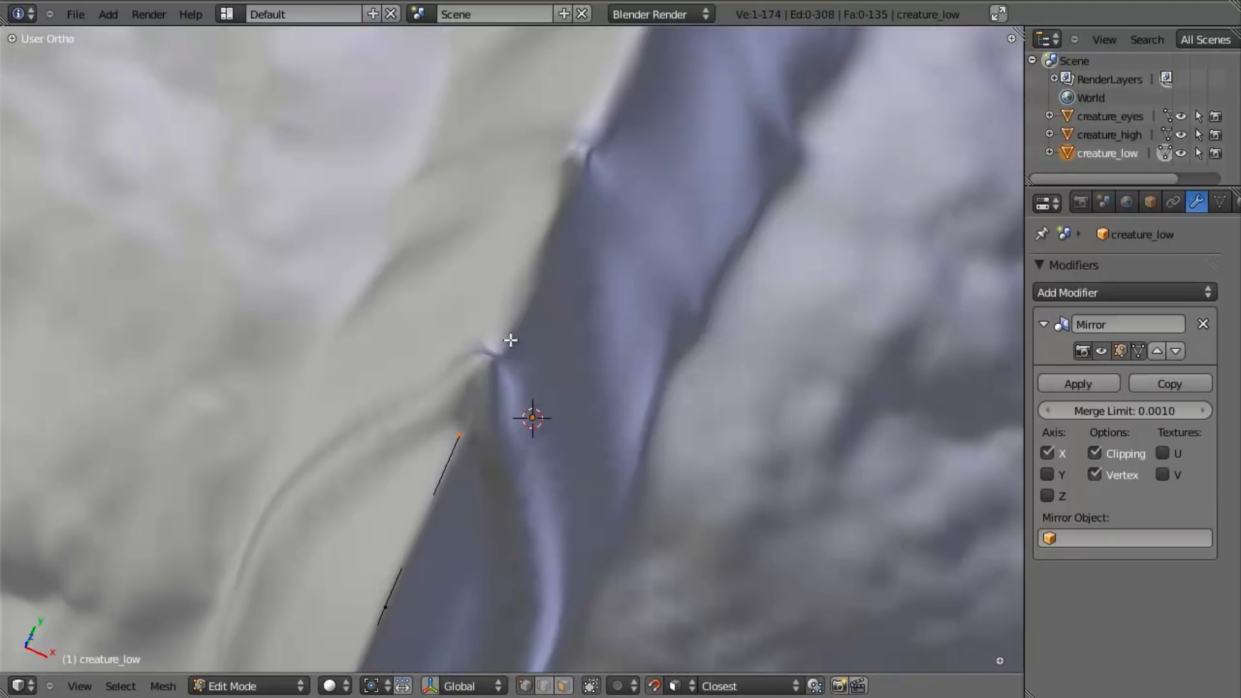
{"action": "key", "text": "g"}
{"action": "left_click", "coordinate": [579, 309]}
{"action": "key", "text": "z"}
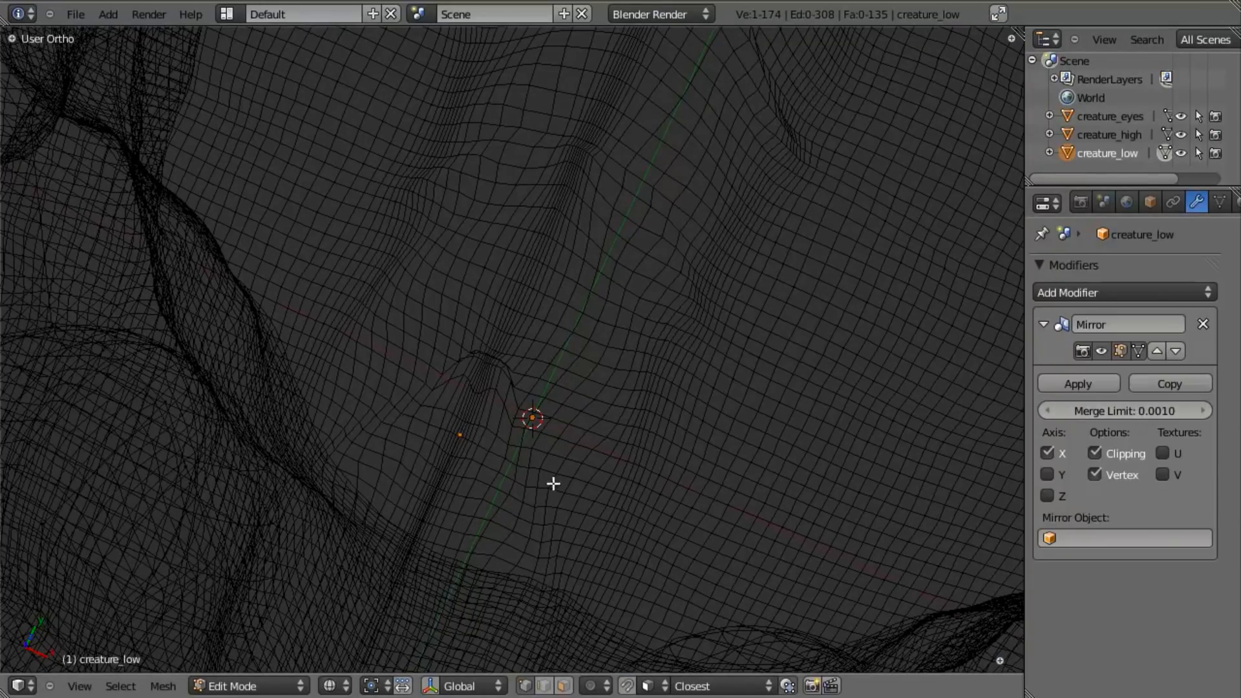
{"action": "key", "text": "z"}
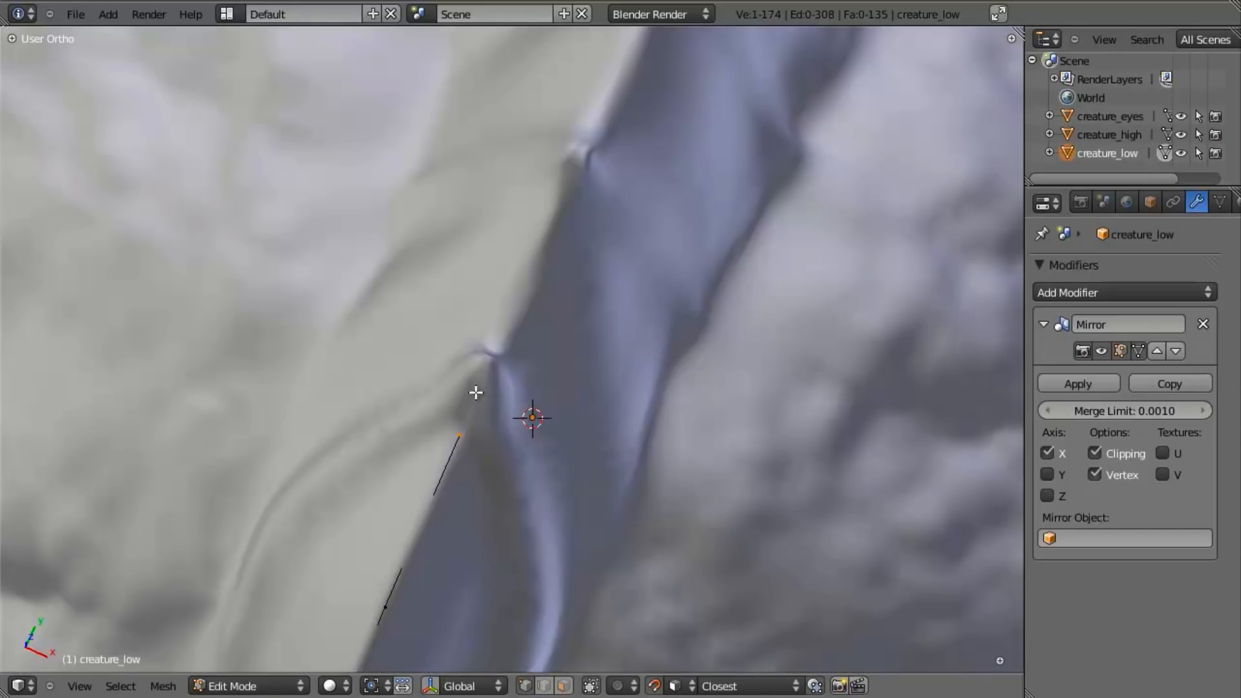
- Place the loose vertex behind the first spike and extrude it along the crest rim toward the second spike
{"action": "key", "text": "g"}
{"action": "left_click", "coordinate": [537, 248]}
{"action": "middle_click_drag", "start_coordinate": [537, 248], "coordinate": [525, 353]}
{"action": "key", "text": "z"}
{"action": "key", "text": "z"}
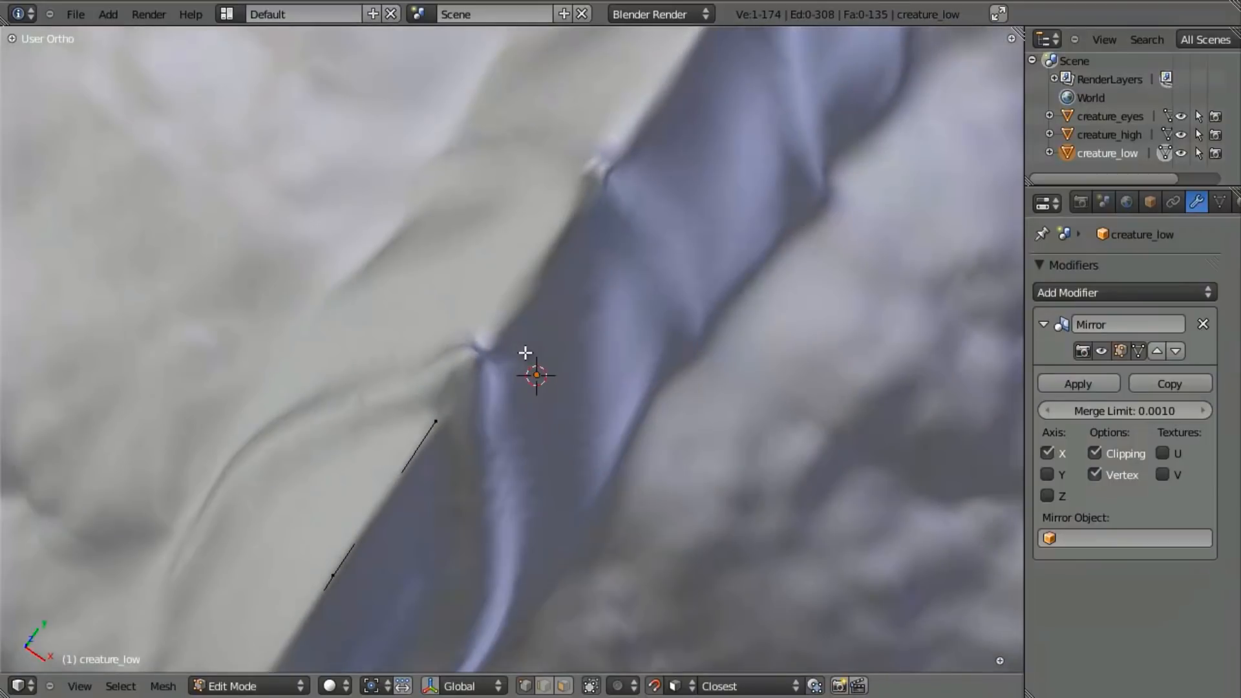
{"action": "key", "text": "g"}
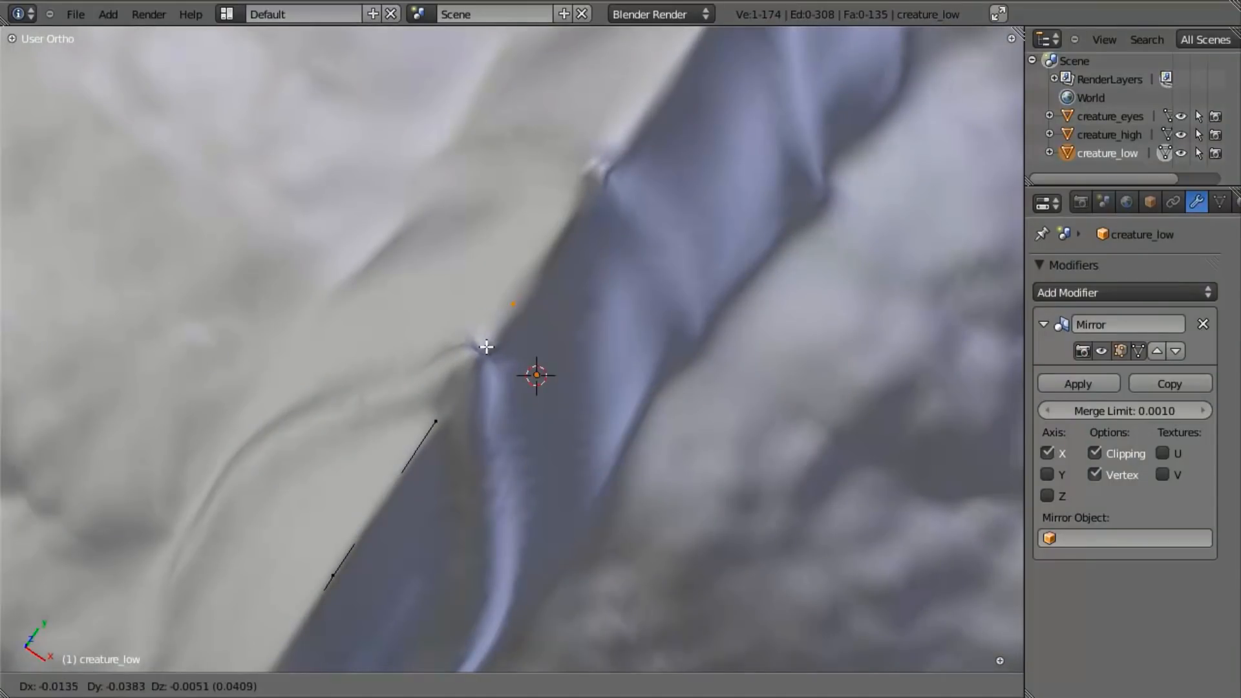
{"action": "left_click", "coordinate": [490, 362]}
{"action": "key", "text": "e"}
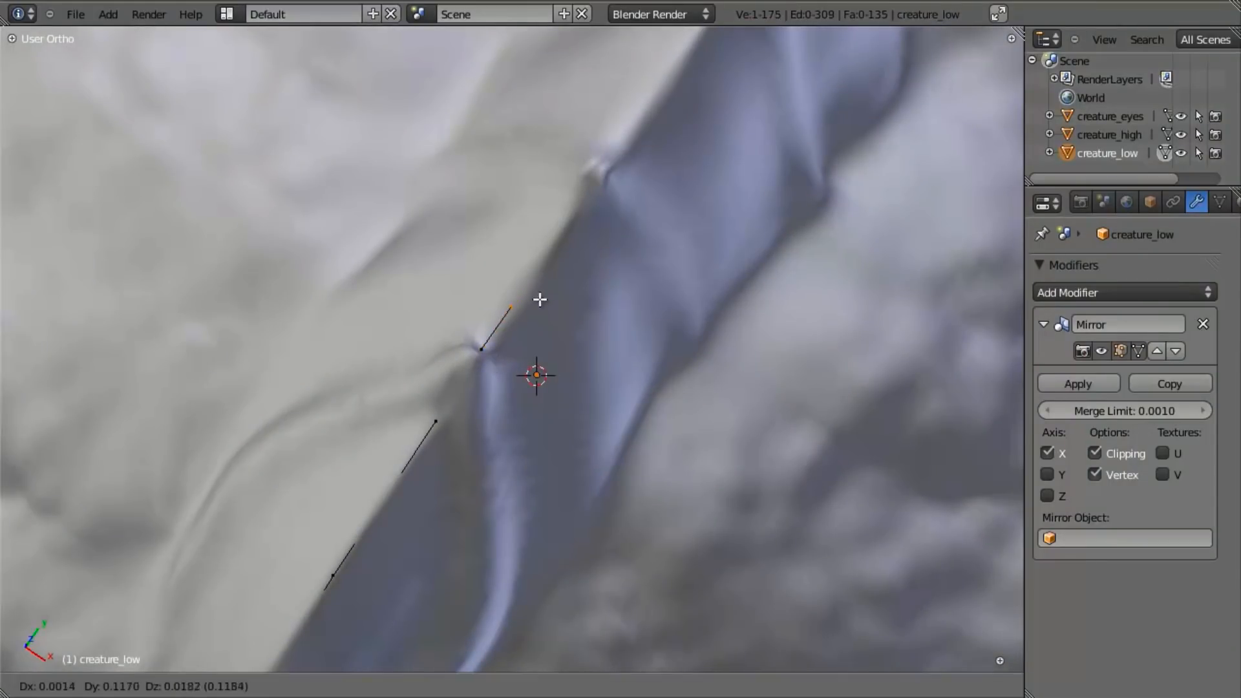
{"action": "left_click", "coordinate": [589, 261]}
- Examine the new crest rim edge in the right side view
{"action": "scroll", "coordinate": [588, 261], "scroll_direction": "down", "scroll_amount": 8}
{"action": "middle_click_drag", "start_coordinate": [589, 261], "coordinate": [547, 472]}
{"action": "scroll", "coordinate": [628, 271], "scroll_direction": "up", "scroll_amount": 6}
{"action": "scroll", "coordinate": [547, 472], "scroll_direction": "up", "scroll_amount": 3}
{"action": "key", "text": "KP_3"}
{"action": "scroll", "coordinate": [553, 480], "scroll_direction": "down", "scroll_amount": 7}
{"action": "middle_click_drag", "start_coordinate": [527, 413], "coordinate": [550, 646], "text": "shift"}
{"action": "scroll", "coordinate": [595, 371], "scroll_direction": "up", "scroll_amount": 4}
{"action": "middle_click_drag", "start_coordinate": [595, 371], "coordinate": [569, 551], "text": "shift"}
- Turn off snapping and move the rim edge's front vertex down to the notch behind the first spike
{"action": "key", "text": "shift+Tab"}
{"action": "scroll", "coordinate": [530, 321], "scroll_direction": "down", "scroll_amount": 2}
{"action": "middle_click_drag", "start_coordinate": [529, 213], "coordinate": [470, 365], "text": "shift"}
{"action": "scroll", "coordinate": [529, 200], "scroll_direction": "up", "scroll_amount": 1}
{"action": "scroll", "coordinate": [469, 365], "scroll_direction": "up", "scroll_amount": 2}
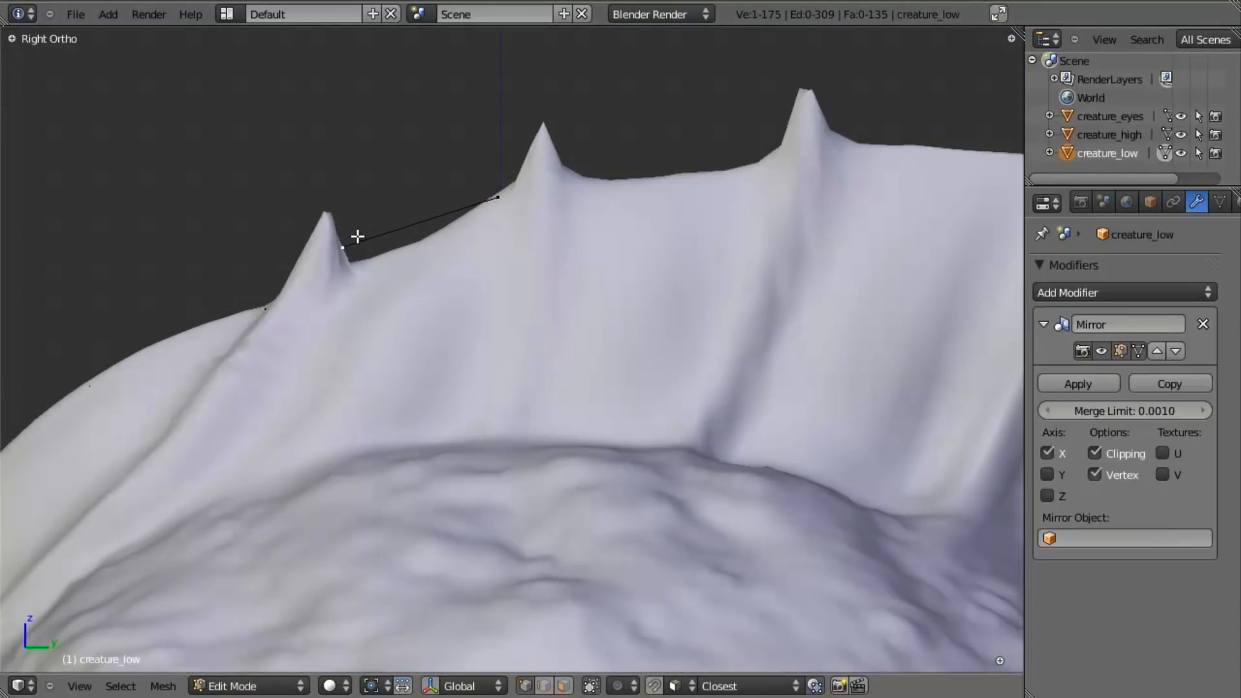
{"action": "right_click", "coordinate": [358, 239]}
{"action": "key", "text": "g"}
{"action": "left_click", "coordinate": [368, 257]}
- Duplicate the rim edge into the gap between the second and third spikes and fit its rear vertex
{"action": "key", "text": "ctrl+l"}
{"action": "key", "text": "shift+d"}
{"action": "left_click", "coordinate": [694, 191]}
{"action": "right_click", "coordinate": [712, 102]}
{"action": "key", "text": "g"}
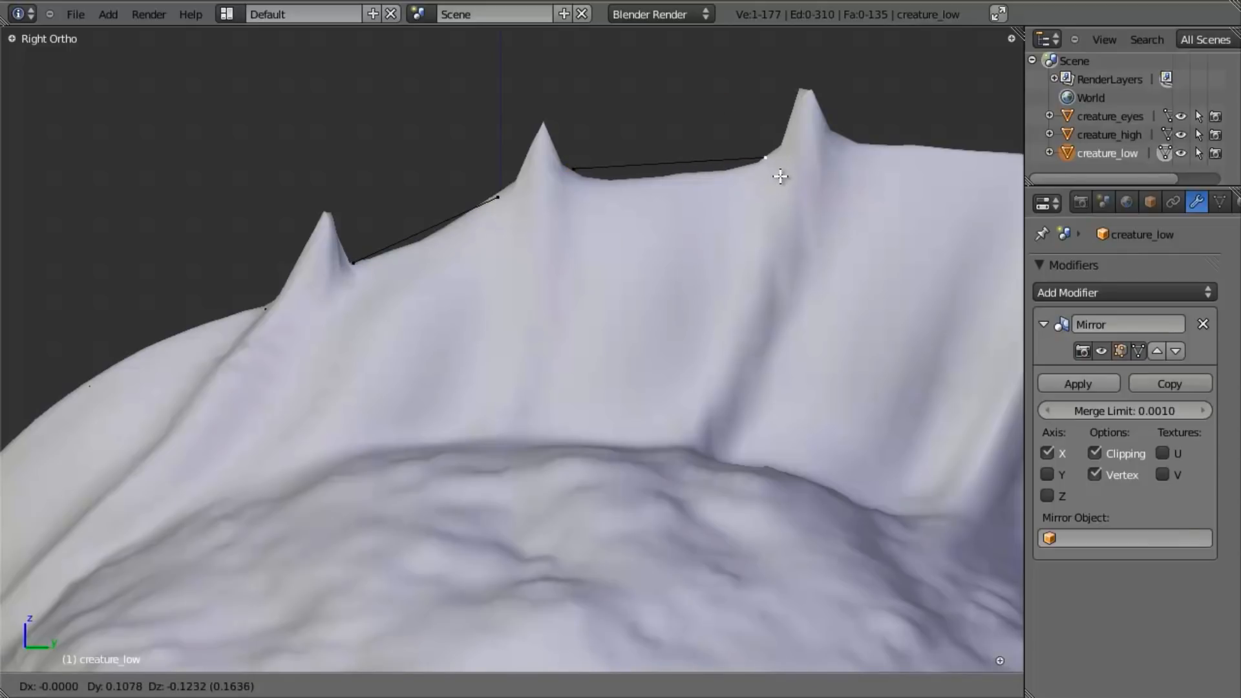
{"action": "left_click", "coordinate": [781, 176]}
- Subdivide the rim edge between the second and third spikes and lower its midpoint onto the rim
{"action": "key", "text": "w"}
{"action": "left_click", "coordinate": [569, 166]}
{"action": "right_click", "coordinate": [682, 168]}
{"action": "key", "text": "g"}
{"action": "left_click", "coordinate": [679, 179]}
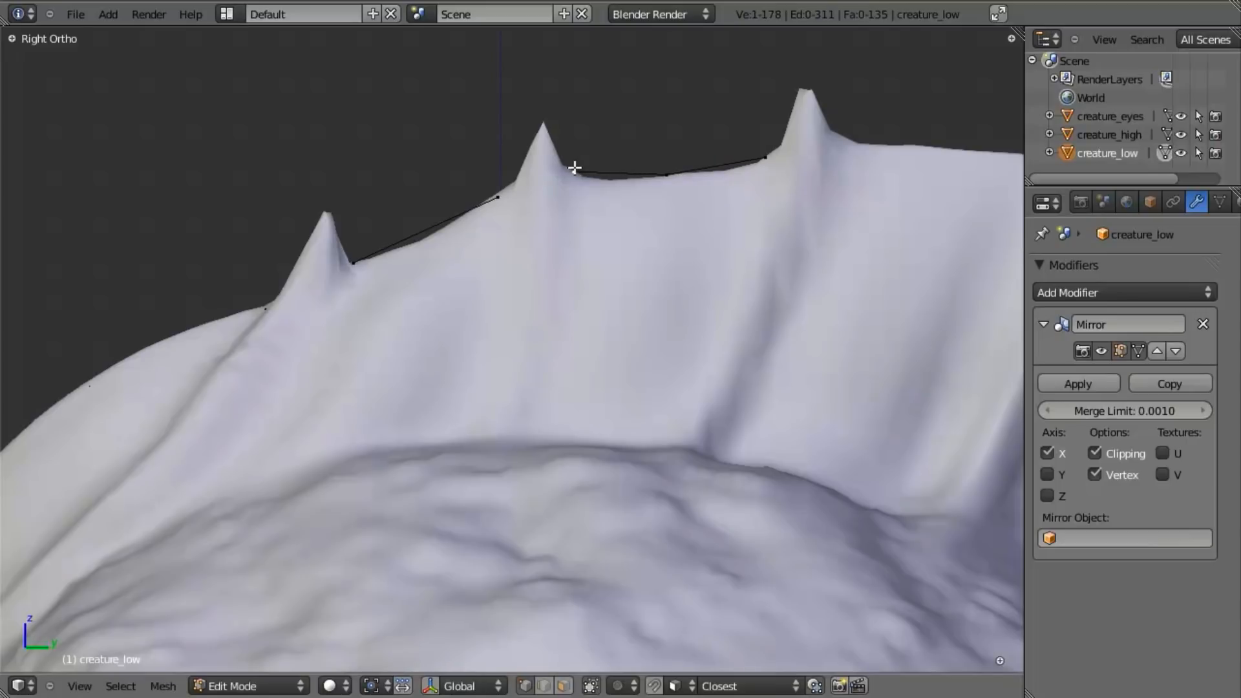
- Duplicate the three-vertex rim segment into the gap between the third and fourth spikes and fit its vertices to the rim
{"action": "key", "text": "l"}
{"action": "scroll", "coordinate": [667, 179], "scroll_direction": "down", "scroll_amount": 2}
{"action": "middle_click_drag", "start_coordinate": [672, 235], "coordinate": [545, 274], "text": "shift"}
{"action": "key", "text": "shift+d"}
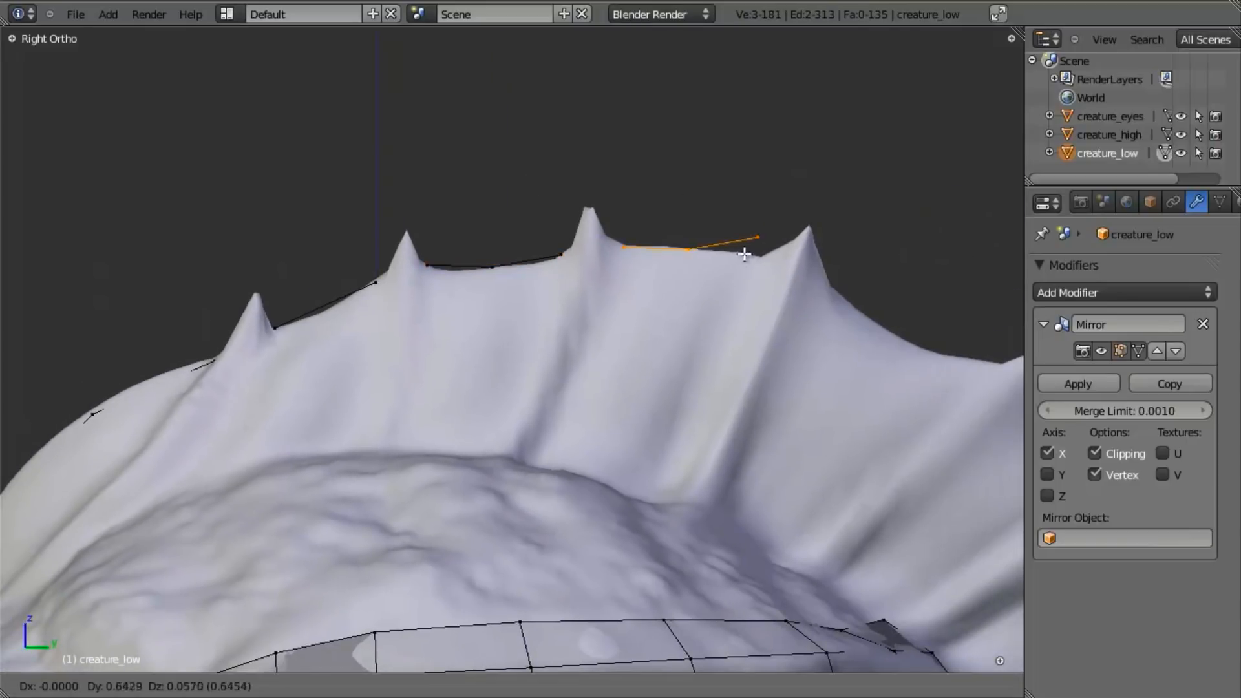
{"action": "left_click", "coordinate": [740, 251]}
{"action": "key", "text": "a"}
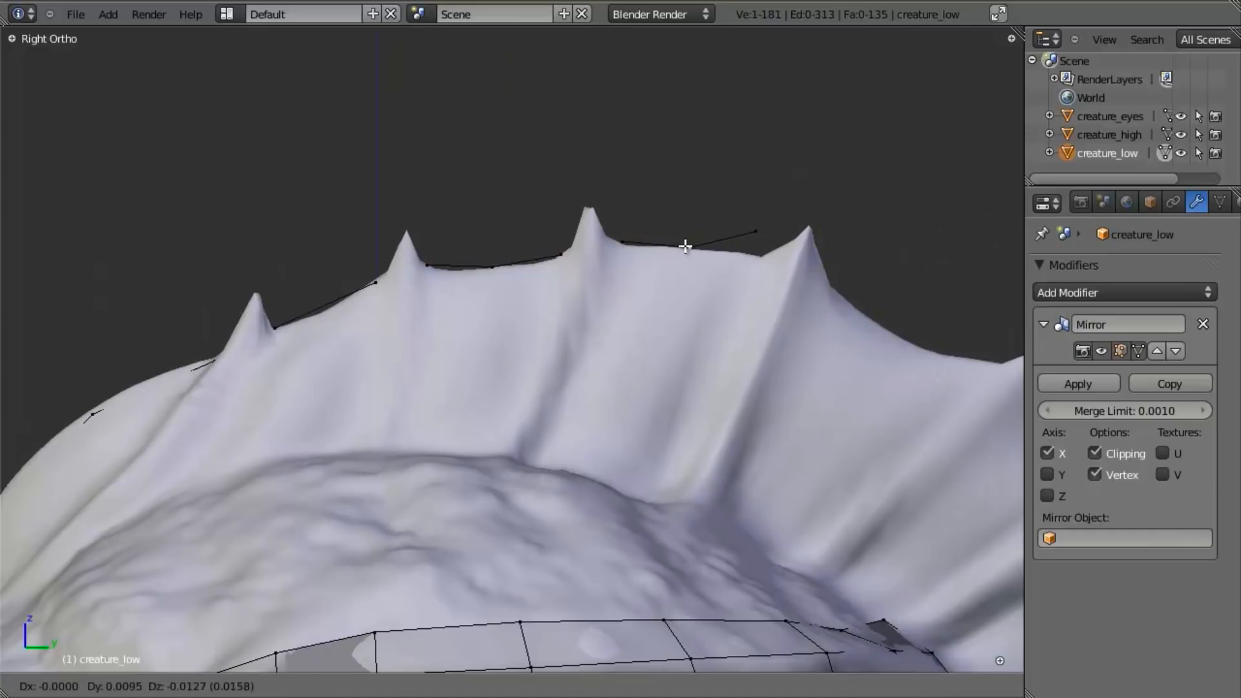
{"action": "right_click", "coordinate": [756, 231]}
{"action": "key", "text": "g"}
{"action": "left_click", "coordinate": [759, 258]}
{"action": "right_click", "coordinate": [690, 247], "text": "shift"}
- Duplicate the rim segment into the gap between the fourth and fifth spikes and fit its vertices to the curve
{"action": "middle_click_drag", "start_coordinate": [714, 293], "coordinate": [493, 238], "text": "shift"}
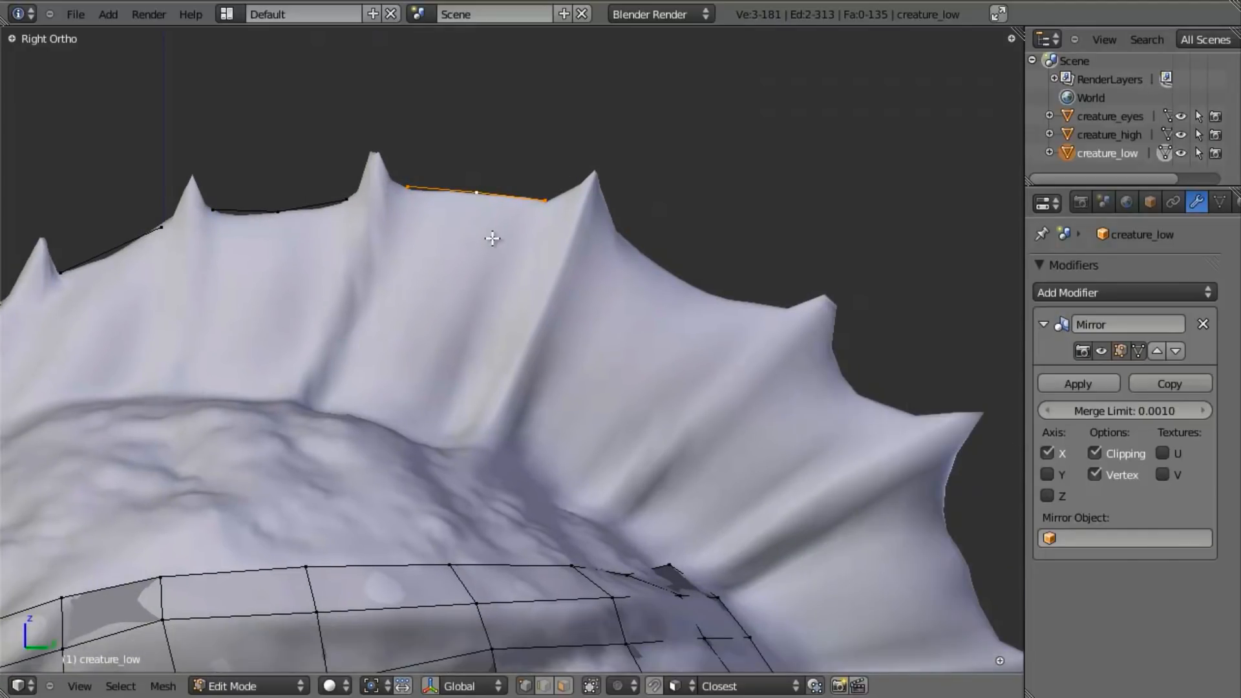
{"action": "key", "text": "shift+d"}
{"action": "left_click", "coordinate": [695, 280]}
{"action": "right_click", "coordinate": [687, 241]}
{"action": "key", "text": "g"}
{"action": "left_click", "coordinate": [681, 287]}
{"action": "right_click", "coordinate": [761, 251]}
{"action": "key", "text": "g"}
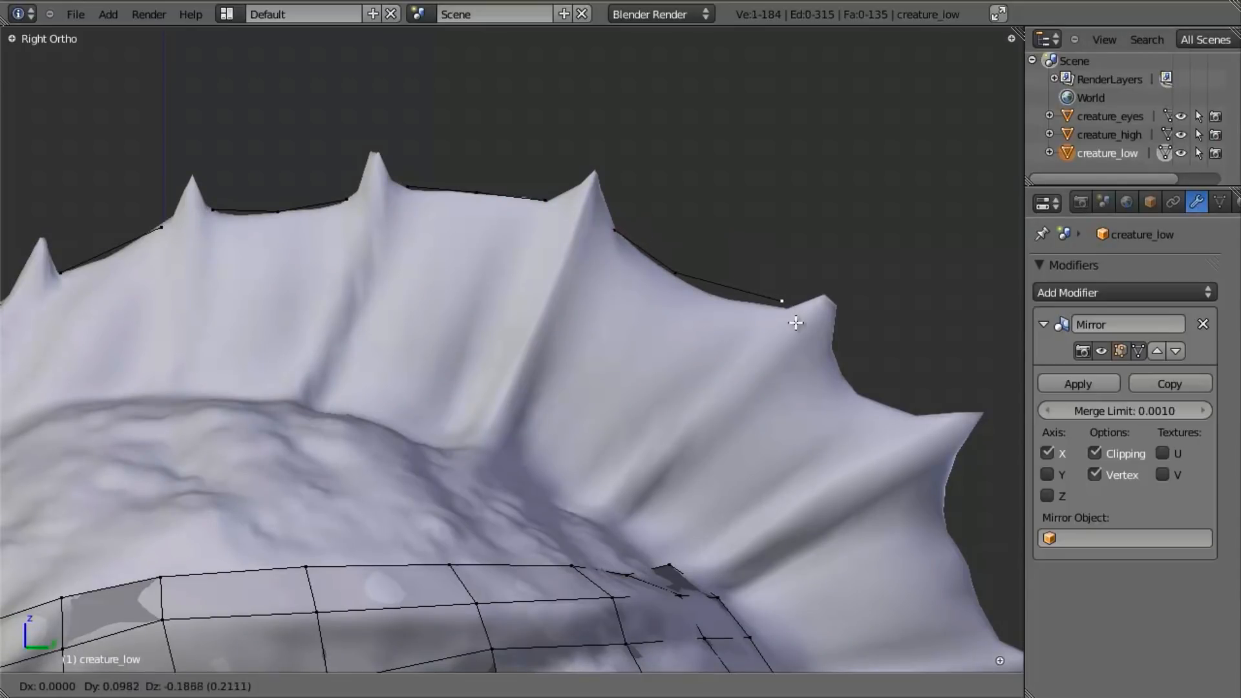
{"action": "left_click", "coordinate": [794, 324]}
{"action": "right_click", "coordinate": [680, 271]}
{"action": "key", "text": "g"}
{"action": "left_click", "coordinate": [686, 279]}
- Duplicate the rim segment into the gap between the fifth and sixth spikes and fit its middle and rear vertices
{"action": "key", "text": "g"}
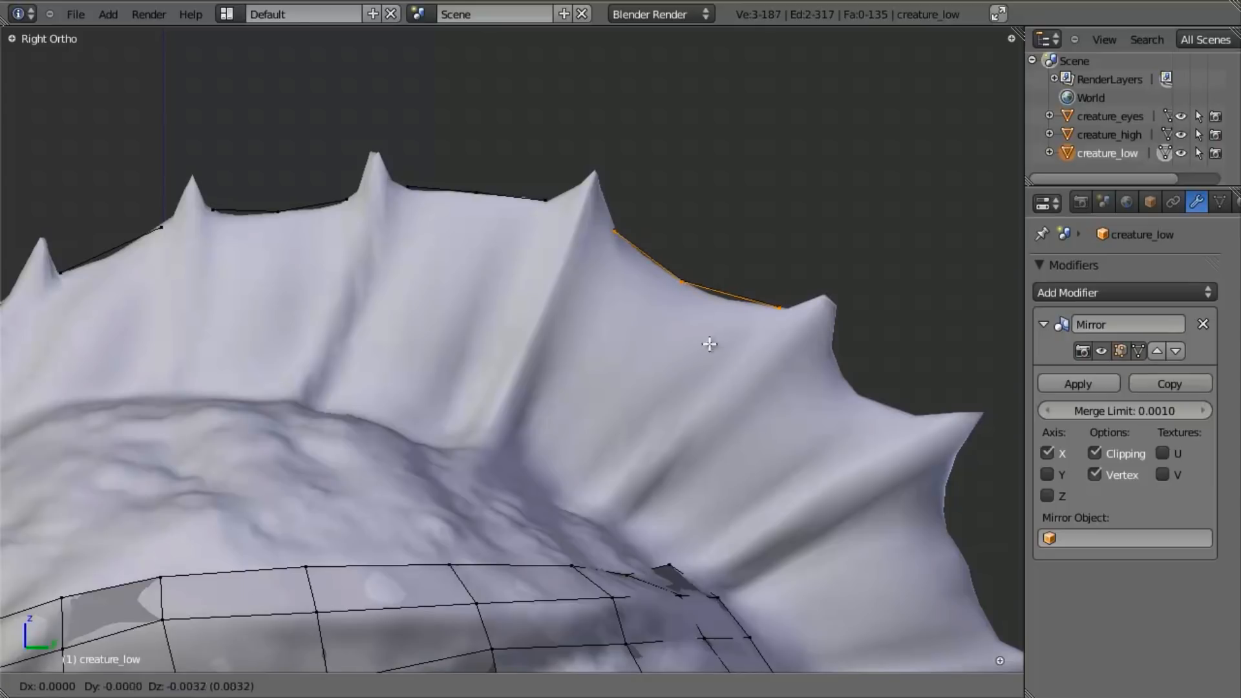
{"action": "left_click", "coordinate": [916, 446]}
{"action": "right_click", "coordinate": [895, 397]}
{"action": "key", "text": "g"}
{"action": "left_click", "coordinate": [847, 395]}
{"action": "right_click", "coordinate": [1000, 431]}
{"action": "key", "text": "g"}
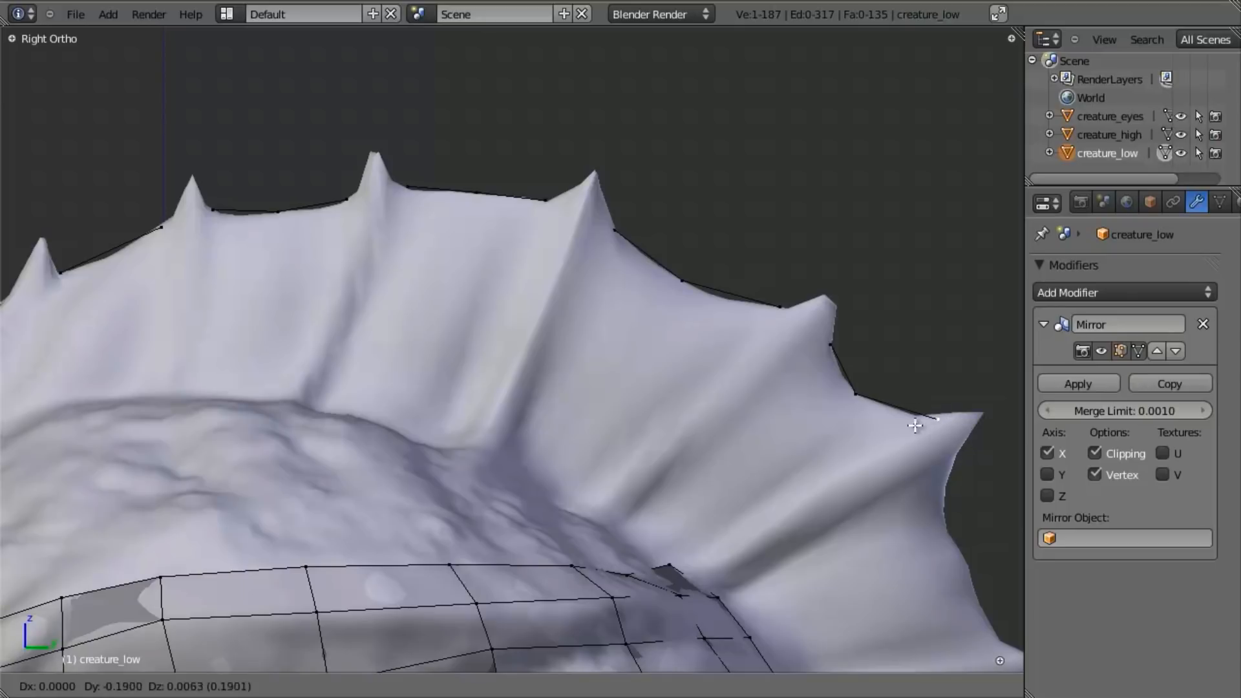
{"action": "left_click", "coordinate": [898, 424]}
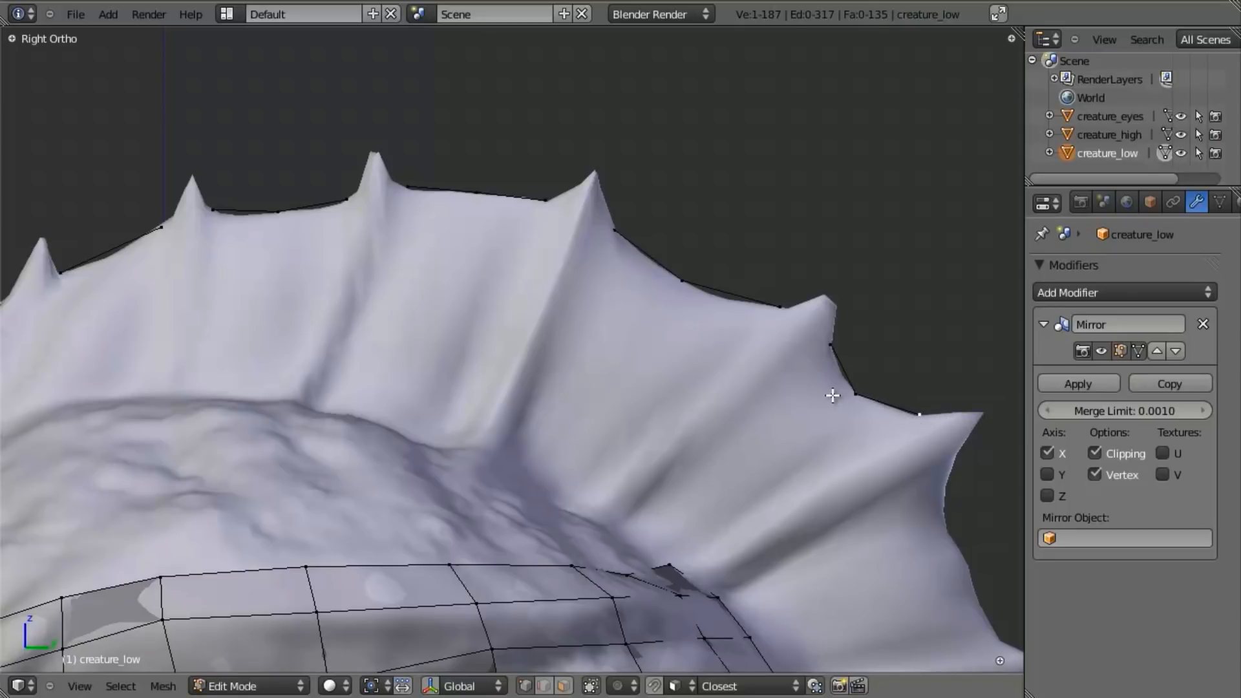
- Duplicate the three-vertex rim segment into the gap between the sixth and seventh spikes and fit its vertices to the curve
{"action": "middle_click_drag", "start_coordinate": [840, 501], "coordinate": [658, 287], "text": "shift"}
{"action": "key", "text": "e"}
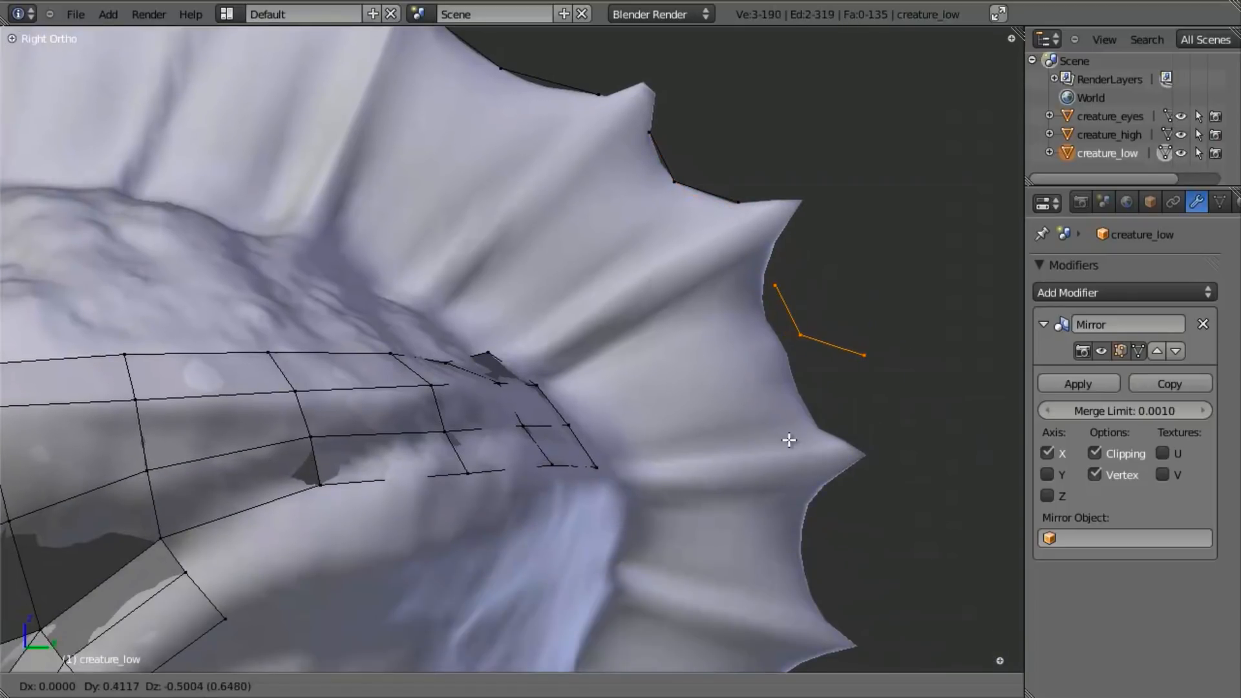
{"action": "left_click", "coordinate": [819, 345]}
{"action": "key", "text": "g"}
{"action": "left_click", "coordinate": [805, 309]}
{"action": "right_click", "coordinate": [794, 320]}
{"action": "key", "text": "g"}
{"action": "left_click", "coordinate": [767, 357]}
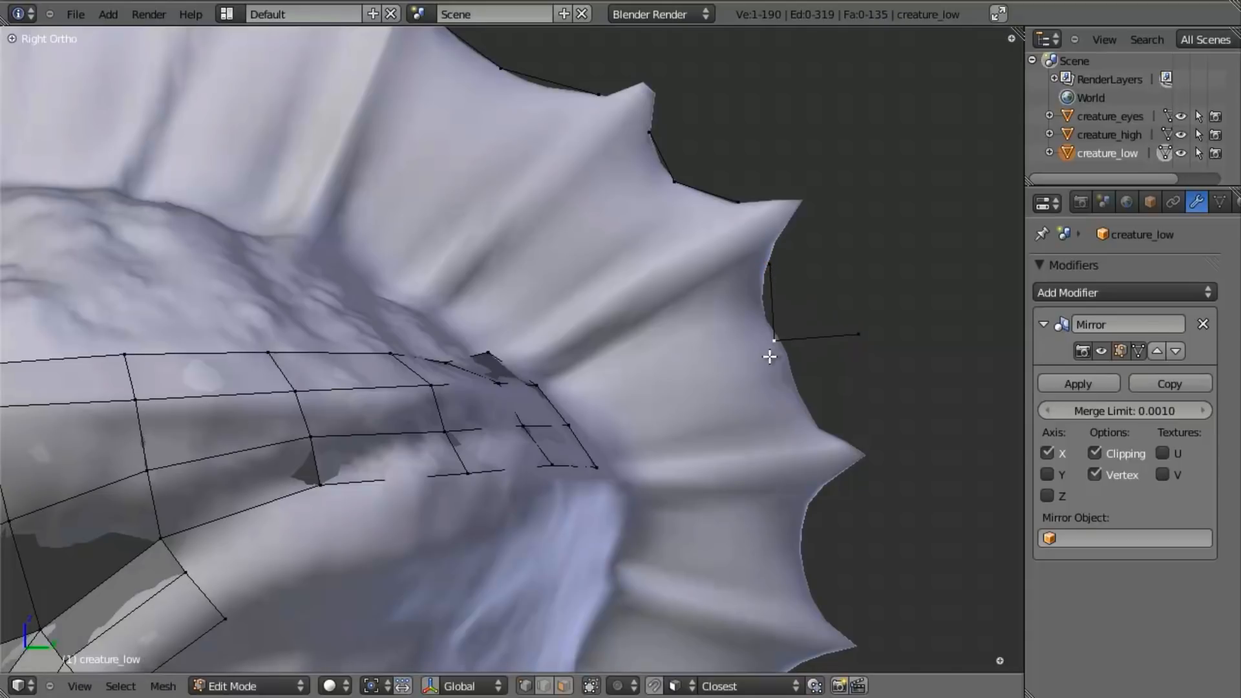
{"action": "key", "text": "g"}
{"action": "left_click", "coordinate": [836, 410]}
- Duplicate the rim segment into the gap between the seventh and eighth spikes and fit its middle and lower vertices
{"action": "key", "text": "l"}
{"action": "left_click_drag", "start_coordinate": [778, 382], "coordinate": [754, 259], "text": "shift"}
{"action": "key", "text": "shift+d"}
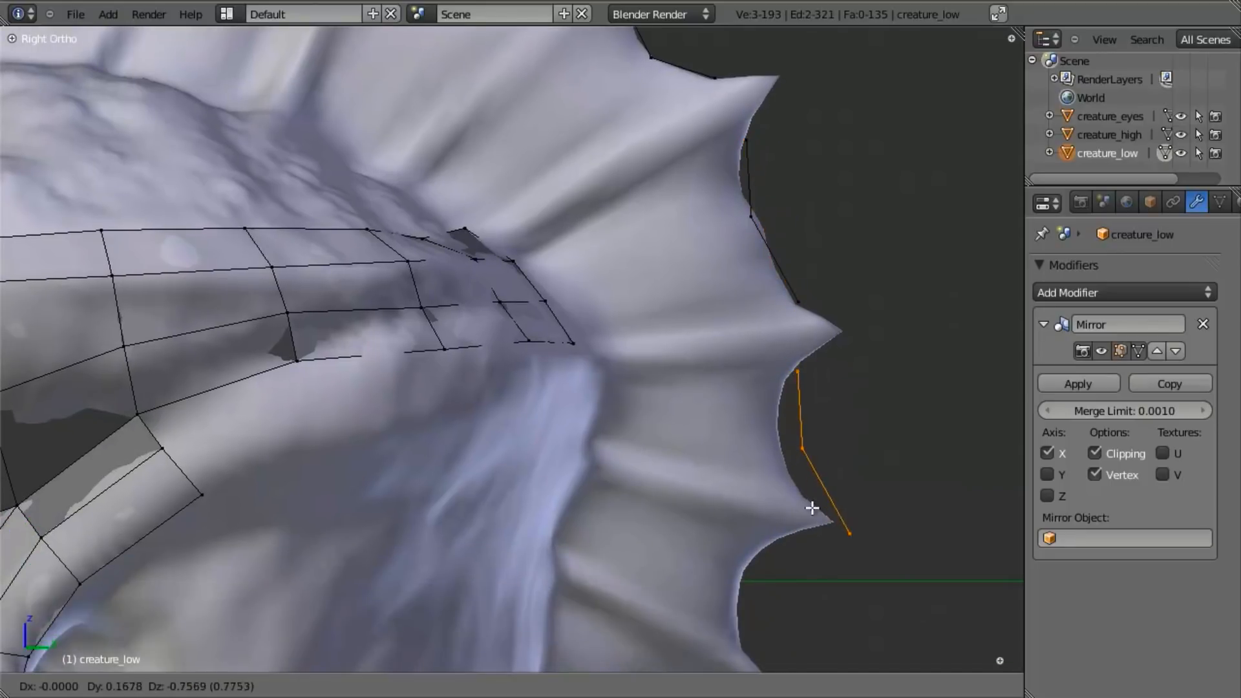
{"action": "left_click", "coordinate": [811, 497]}
{"action": "right_click", "coordinate": [801, 449]}
{"action": "key", "text": "g"}
{"action": "left_click", "coordinate": [767, 432]}
{"action": "right_click", "coordinate": [839, 507]}
{"action": "key", "text": "g"}
{"action": "left_click", "coordinate": [791, 481]}
- Duplicate the rim segment into the gap between the eighth and ninth spikes and fit its vertices to the rim in wireframe display
{"action": "key", "text": "l"}
{"action": "scroll", "coordinate": [759, 472], "scroll_direction": "down", "scroll_amount": 4}
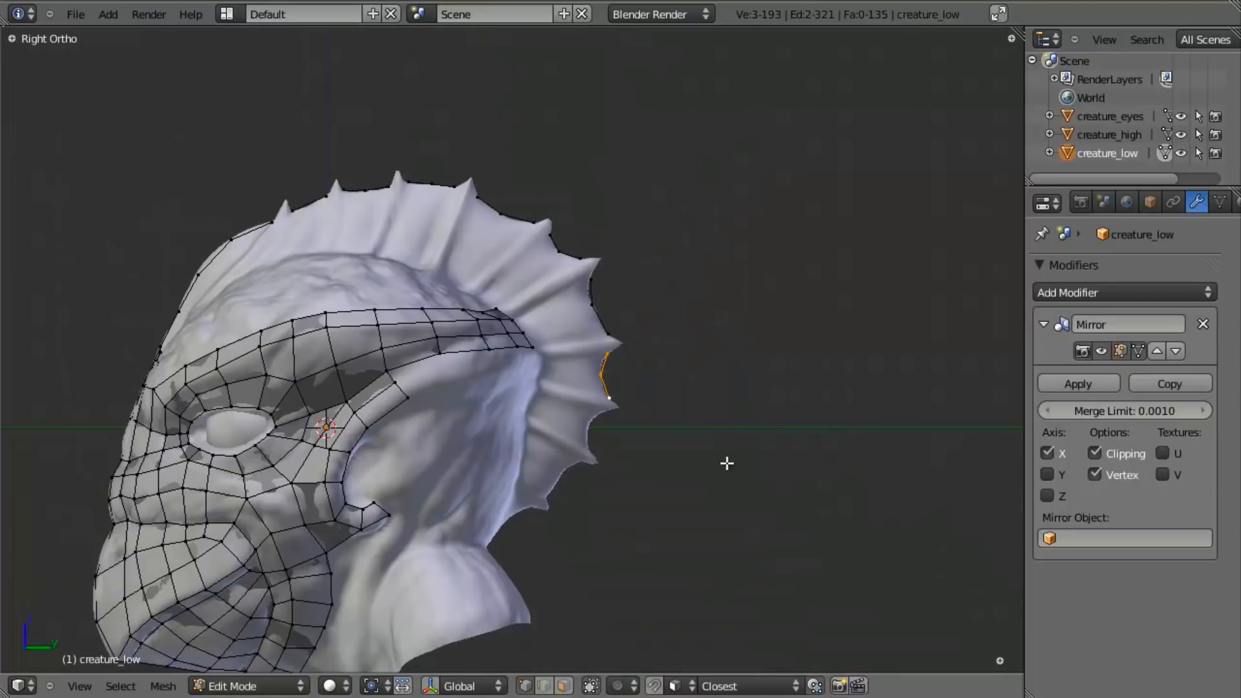
{"action": "scroll", "coordinate": [726, 463], "scroll_direction": "up", "scroll_amount": 3}
{"action": "key", "text": "shift+d"}
{"action": "left_click", "coordinate": [693, 554]}
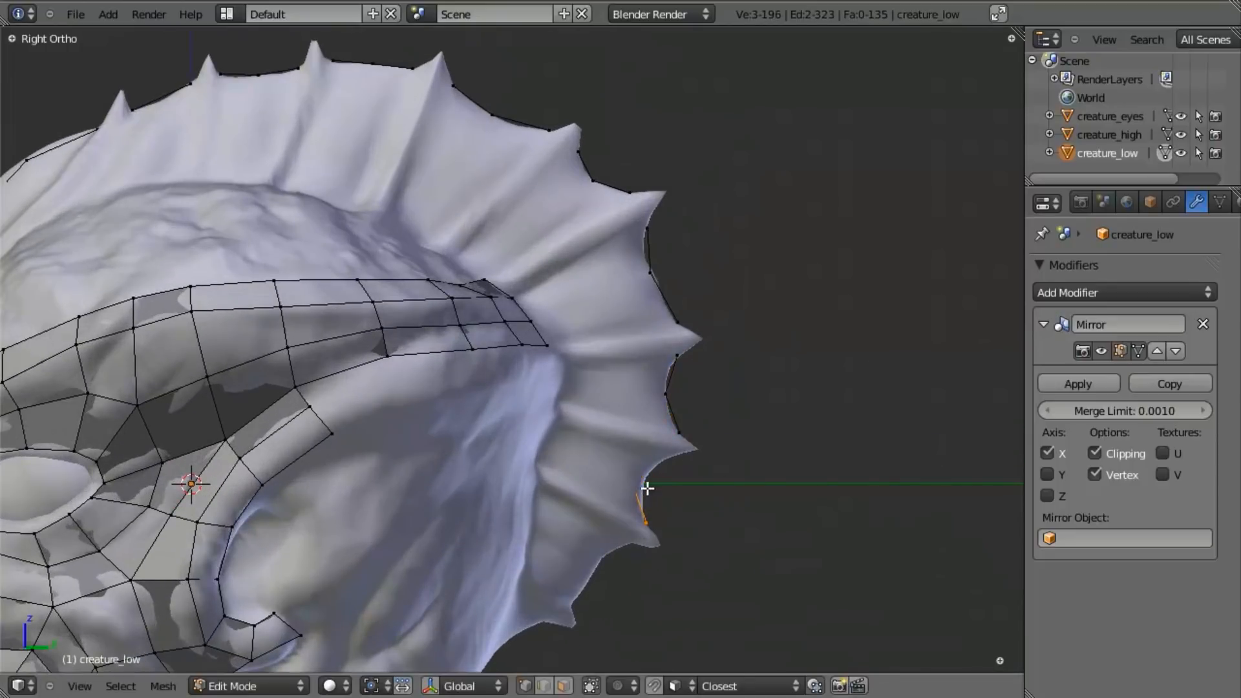
{"action": "key", "text": "z"}
{"action": "right_click", "coordinate": [631, 480]}
{"action": "key", "text": "g"}
{"action": "left_click", "coordinate": [642, 482]}
{"action": "right_click", "coordinate": [646, 457]}
{"action": "key", "text": "g"}
{"action": "left_click", "coordinate": [660, 474]}
{"action": "right_click", "coordinate": [646, 482]}
{"action": "key", "text": "g"}
{"action": "left_click", "coordinate": [646, 474]}
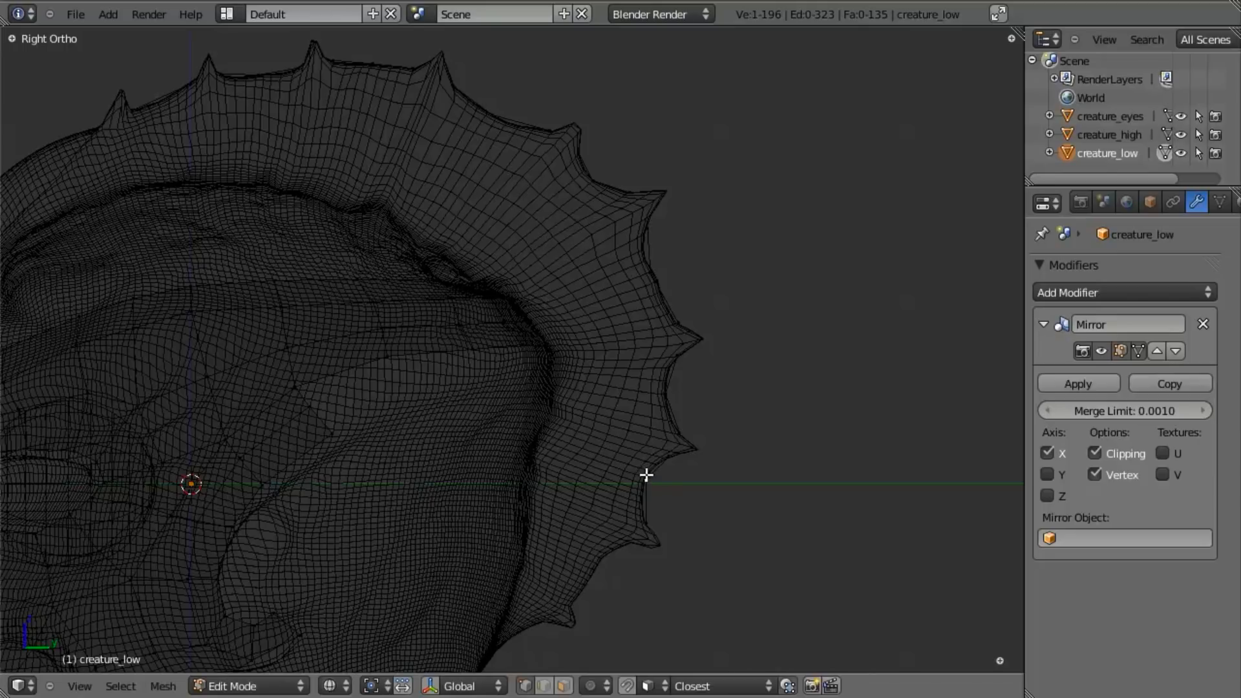
- Duplicate the rim segment into the gap between the ninth and tenth spikes, fit its vertices, and return to solid display
{"action": "scroll", "coordinate": [658, 515], "scroll_direction": "up", "scroll_amount": 3}
{"action": "key", "text": "g"}
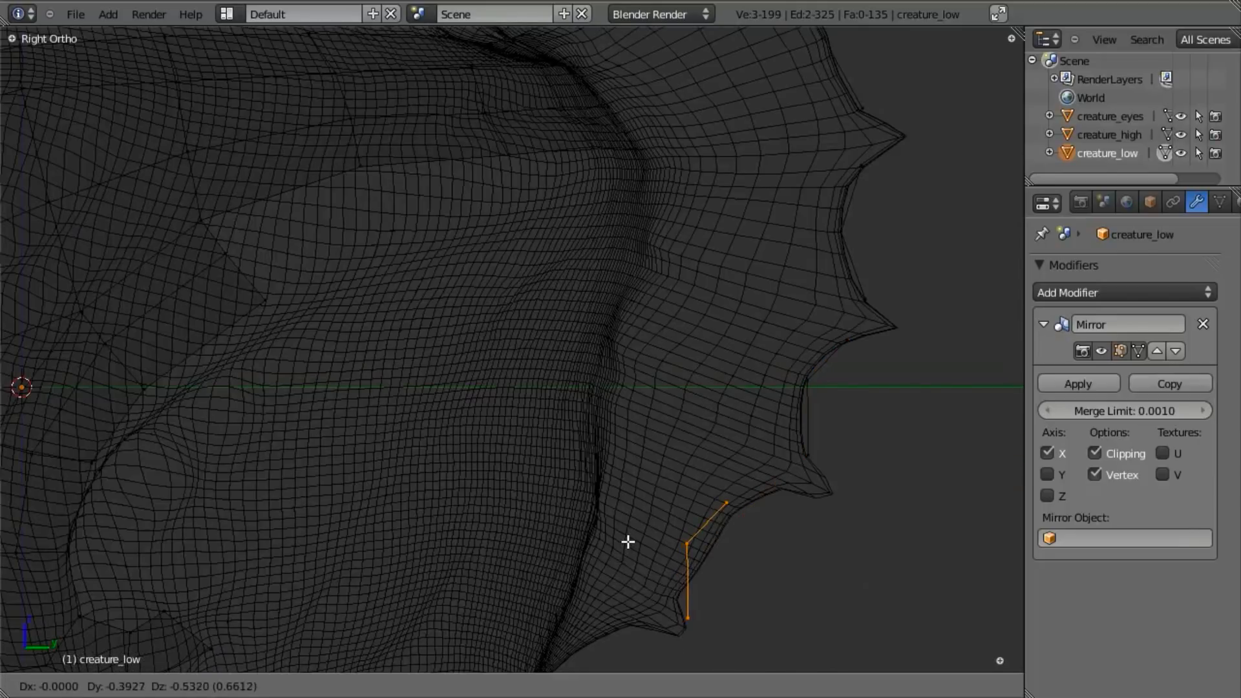
{"action": "left_click", "coordinate": [621, 524]}
{"action": "right_click", "coordinate": [668, 515]}
{"action": "key", "text": "g"}
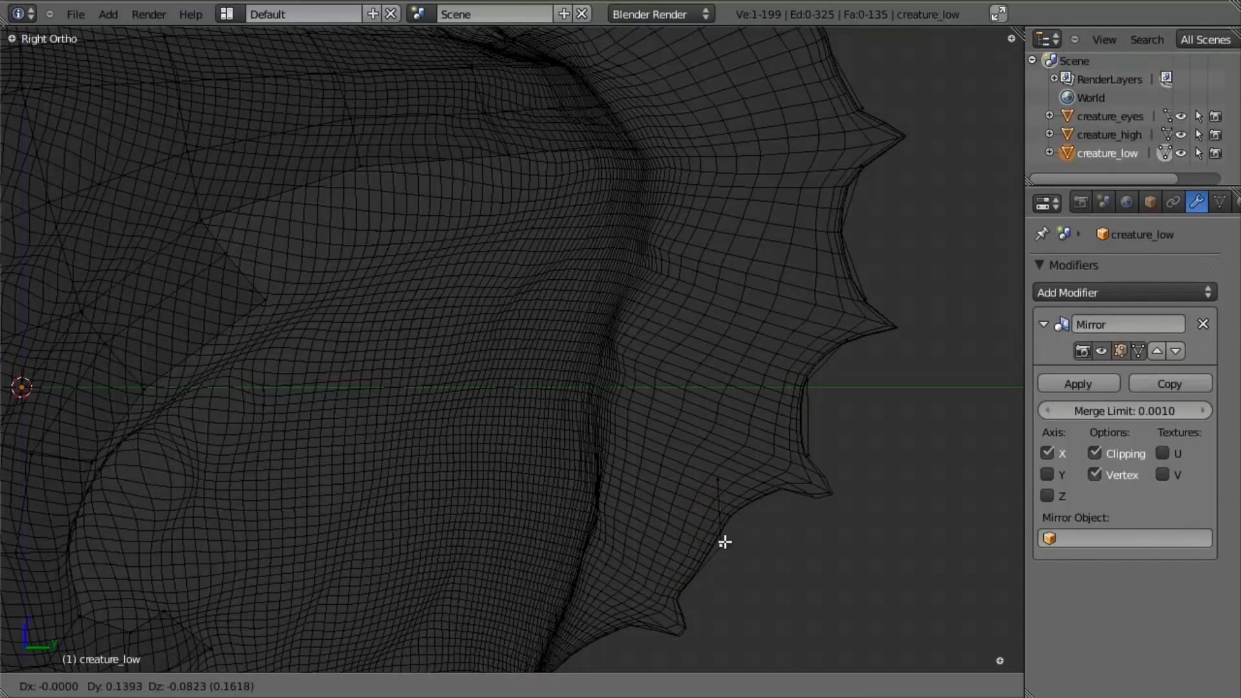
{"action": "left_click", "coordinate": [719, 528]}
{"action": "right_click", "coordinate": [715, 491]}
{"action": "key", "text": "g"}
{"action": "left_click", "coordinate": [795, 508]}
{"action": "key", "text": "a"}
{"action": "key", "text": "z"}
- Select all the rim segments between the first and tenth spikes and turn off Clipping in the Mirror modifier
{"action": "middle_click_drag", "start_coordinate": [728, 562], "coordinate": [736, 499], "text": "shift"}
{"action": "scroll", "coordinate": [685, 495], "scroll_direction": "down", "scroll_amount": 8}
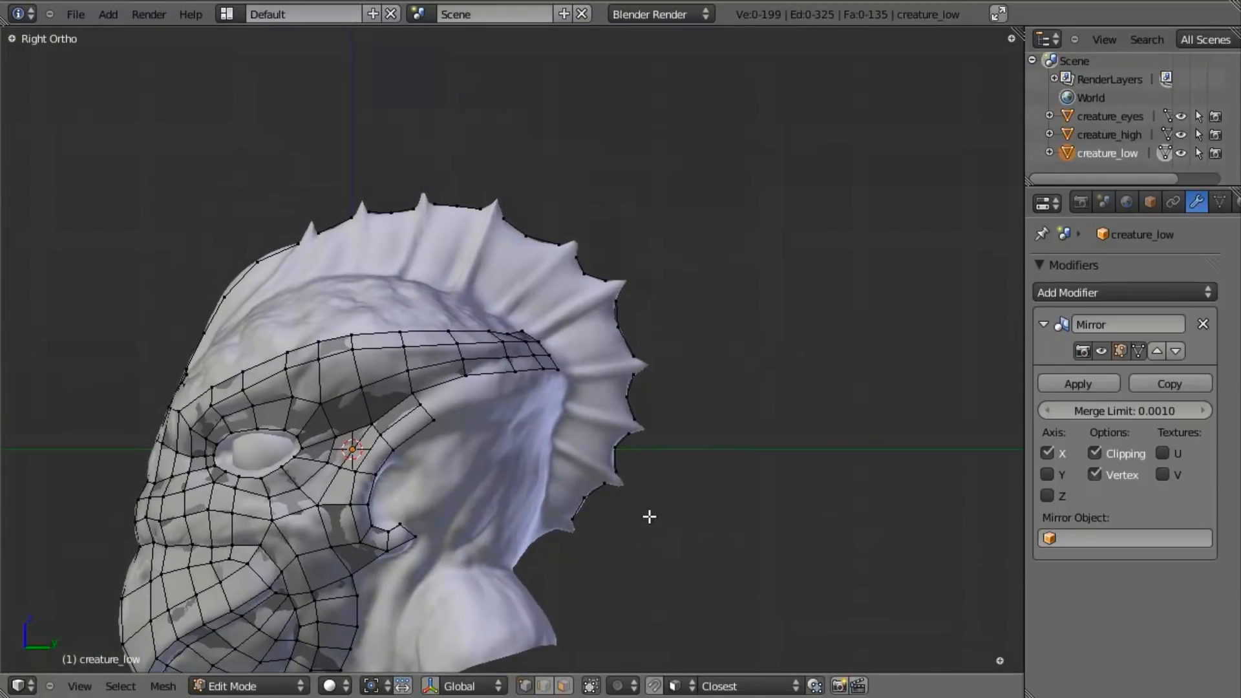
{"action": "scroll", "coordinate": [637, 429], "scroll_direction": "up", "scroll_amount": 5}
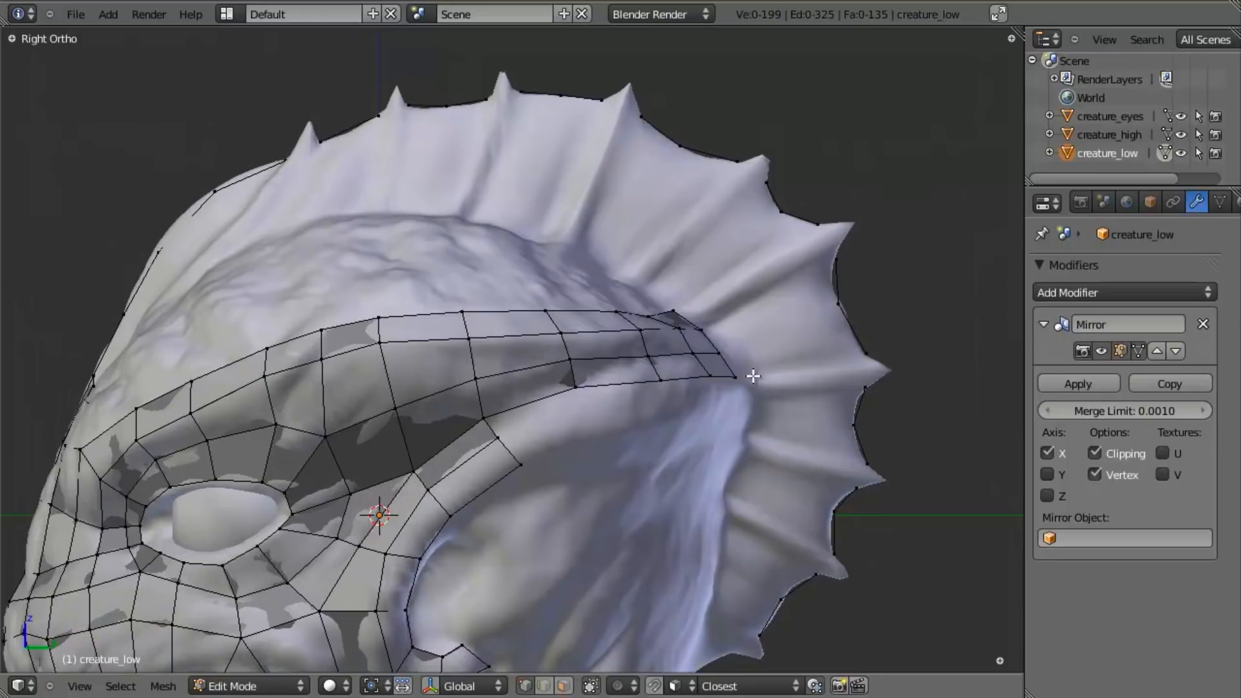
{"action": "scroll", "coordinate": [805, 497], "scroll_direction": "down", "scroll_amount": 2}
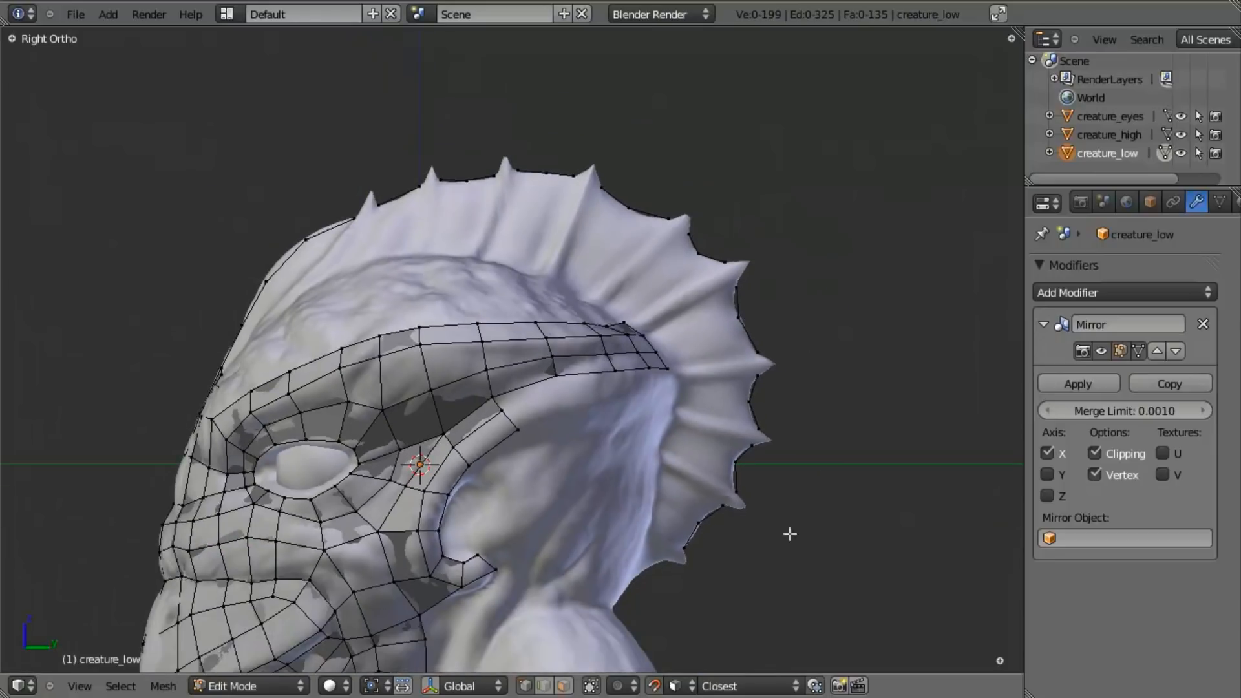
{"action": "right_click", "coordinate": [737, 290], "text": "ctrl"}
{"action": "right_click", "coordinate": [687, 234], "text": "ctrl"}
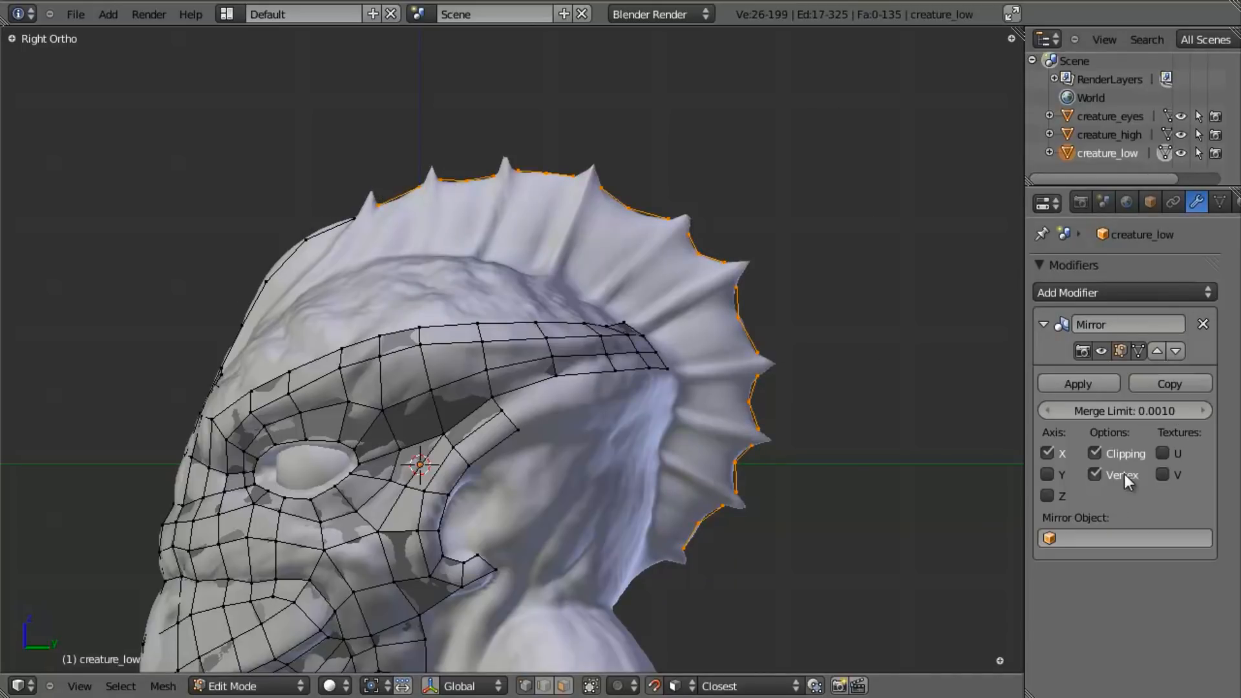
{"action": "key", "text": "g"}
{"action": "right_click", "coordinate": [575, 234]}
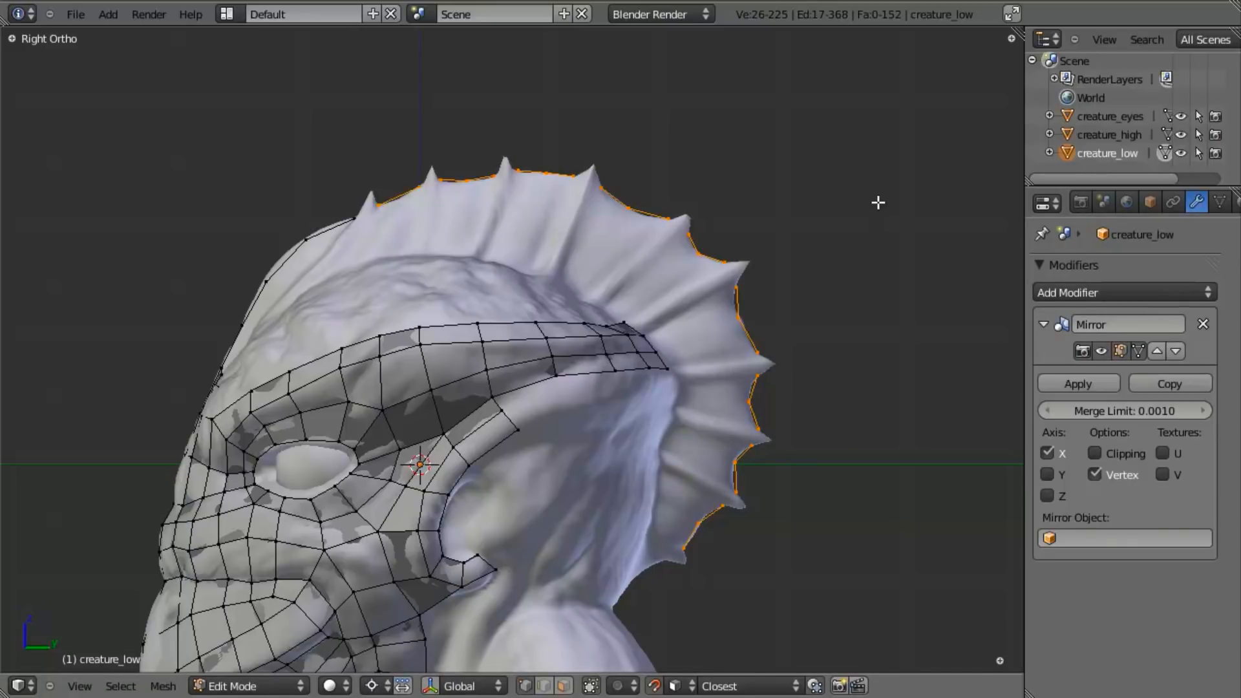
- Extrude the selected rim segments inward by scaling them toward the 3D cursor, forming a first strip of faces in every gap
{"action": "key", "text": "s"}
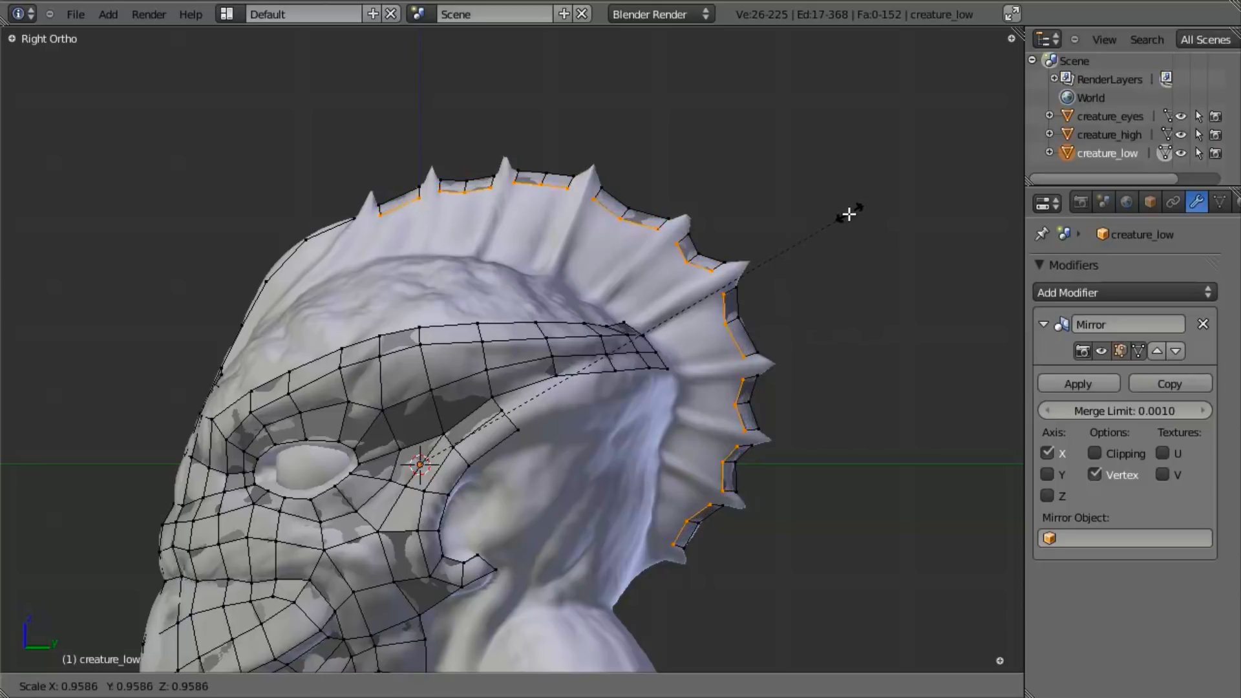
{"action": "left_click", "coordinate": [840, 220]}
{"action": "middle_click_drag", "start_coordinate": [222, 303], "coordinate": [599, 401]}
{"action": "middle_click_drag", "start_coordinate": [436, 363], "coordinate": [517, 362]}
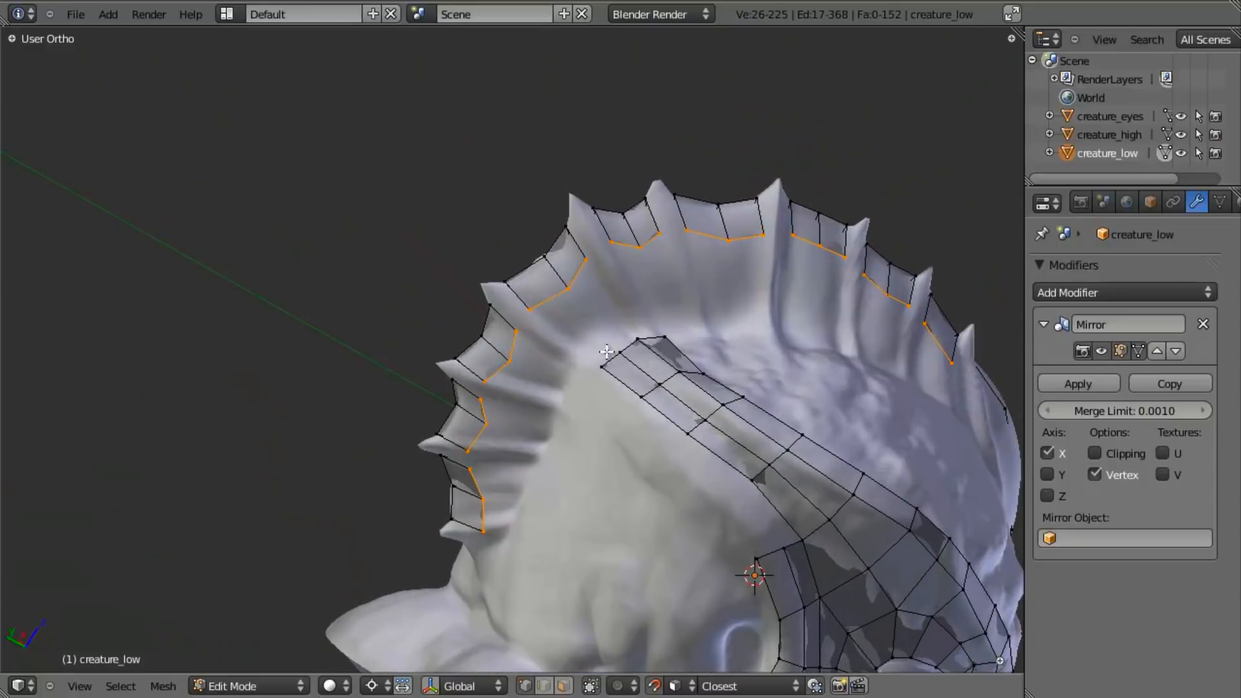
{"action": "key", "text": "KP_3"}
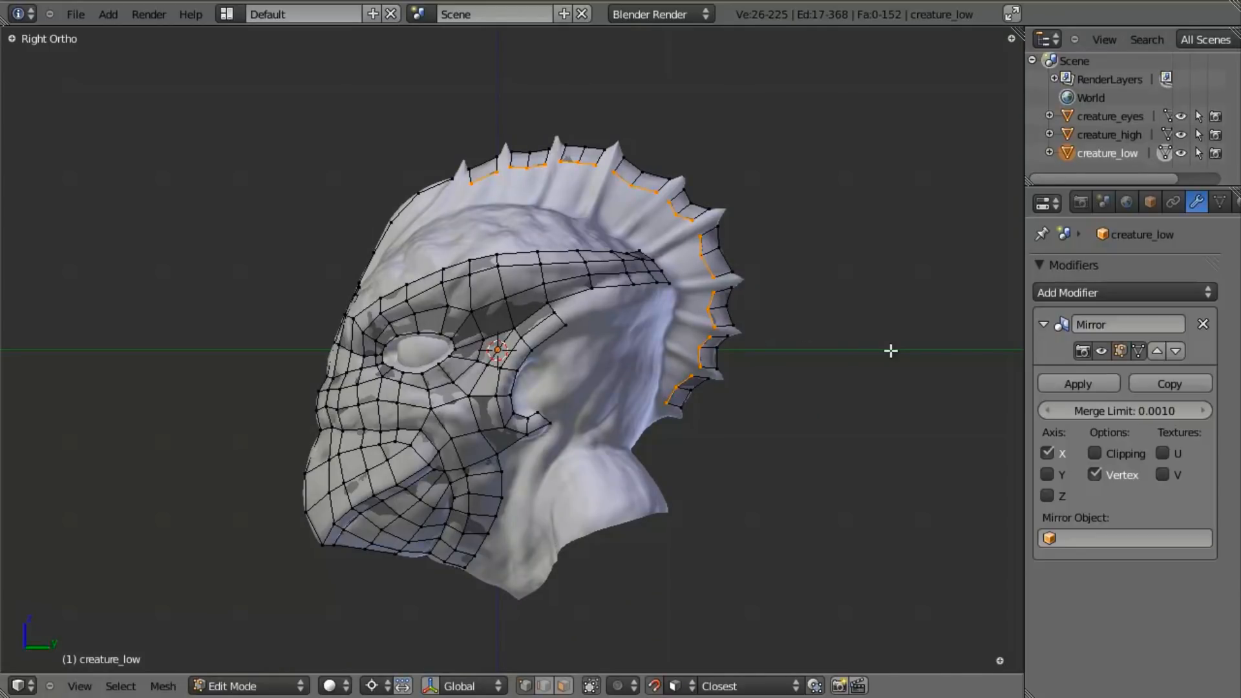
- Extrude the inner edges again scaled to about 0.92, and scale all but the lowest ones further to about 0.91
{"action": "key", "text": "e"}
{"action": "key", "text": "s"}
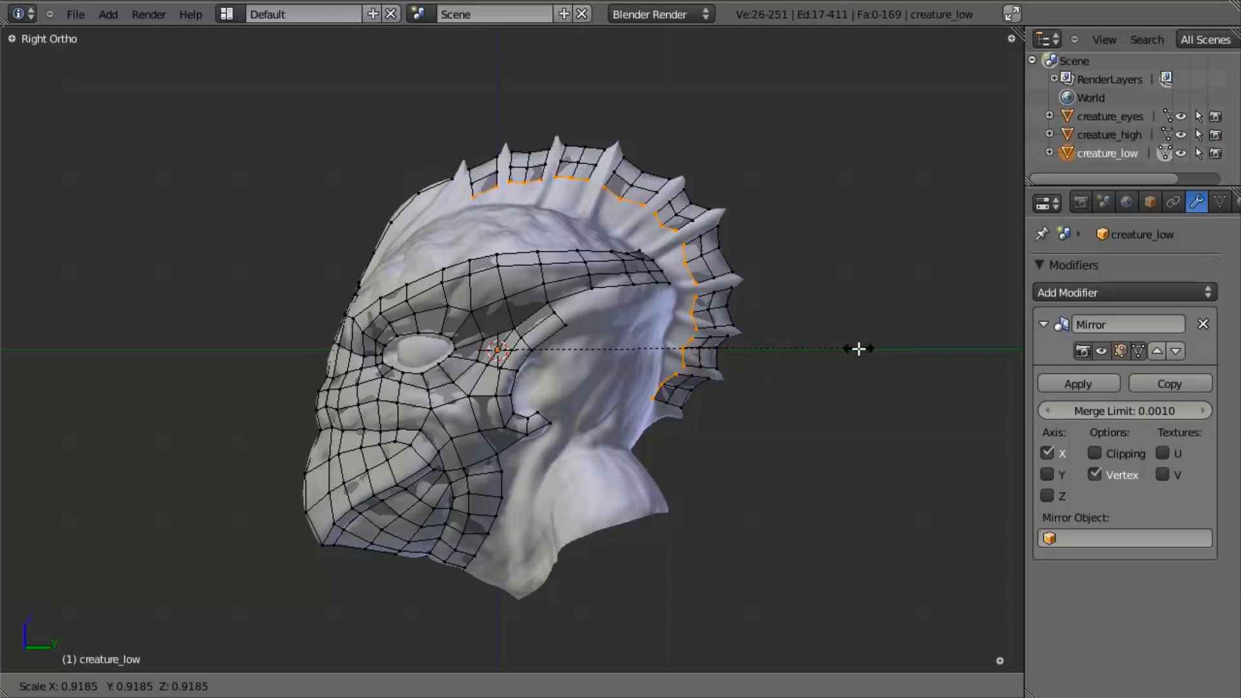
{"action": "left_click", "coordinate": [858, 349]}
{"action": "key", "text": "b"}
{"action": "middle_click_drag", "start_coordinate": [642, 380], "coordinate": [663, 415]}
{"action": "key", "text": "s"}
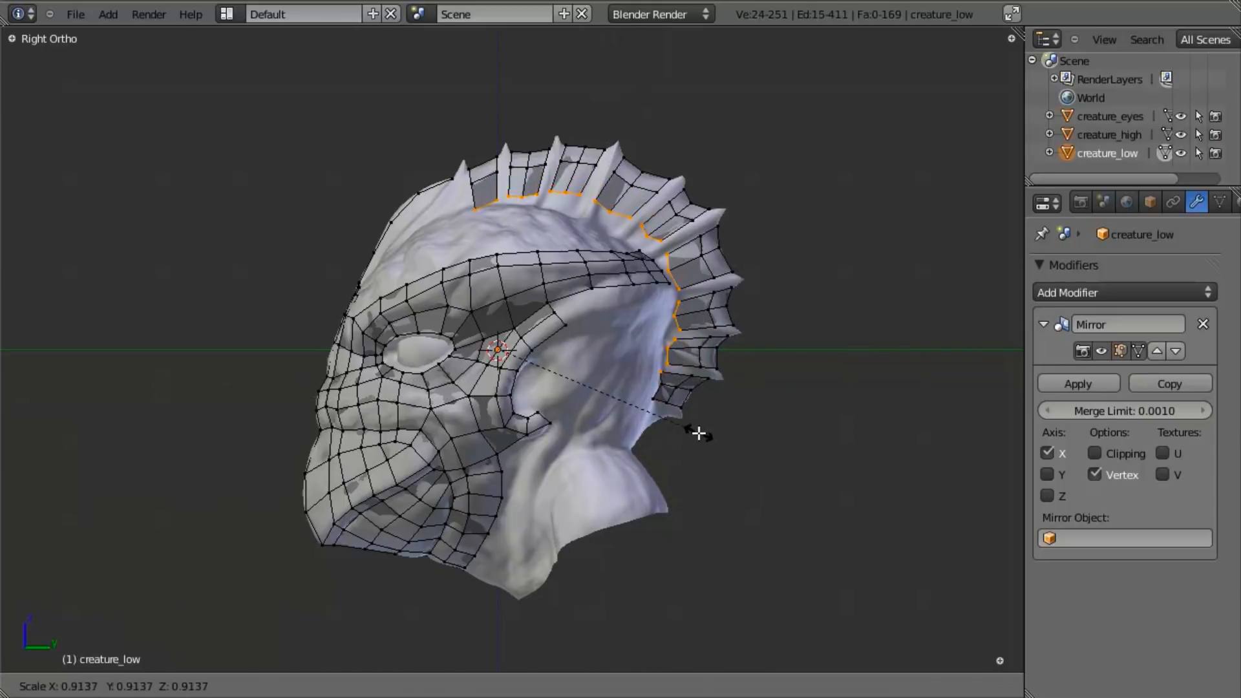
{"action": "left_click", "coordinate": [698, 435]}
- Exclude the lower gaps' inner vertices from the selection and scale the remaining inner edges toward the 3D cursor to about 0.98
{"action": "key", "text": "b"}
{"action": "middle_click_drag", "start_coordinate": [649, 341], "coordinate": [666, 377]}
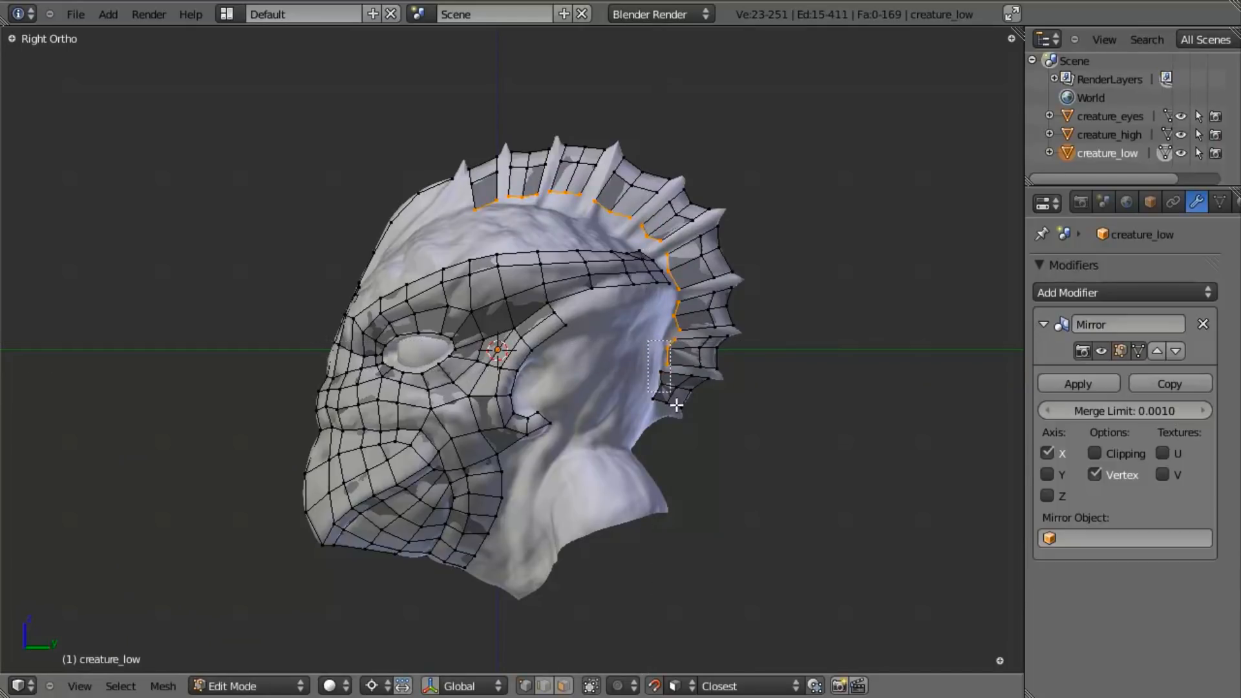
{"action": "key", "text": "b"}
{"action": "middle_click_drag", "start_coordinate": [671, 301], "coordinate": [695, 331]}
{"action": "key", "text": "s"}
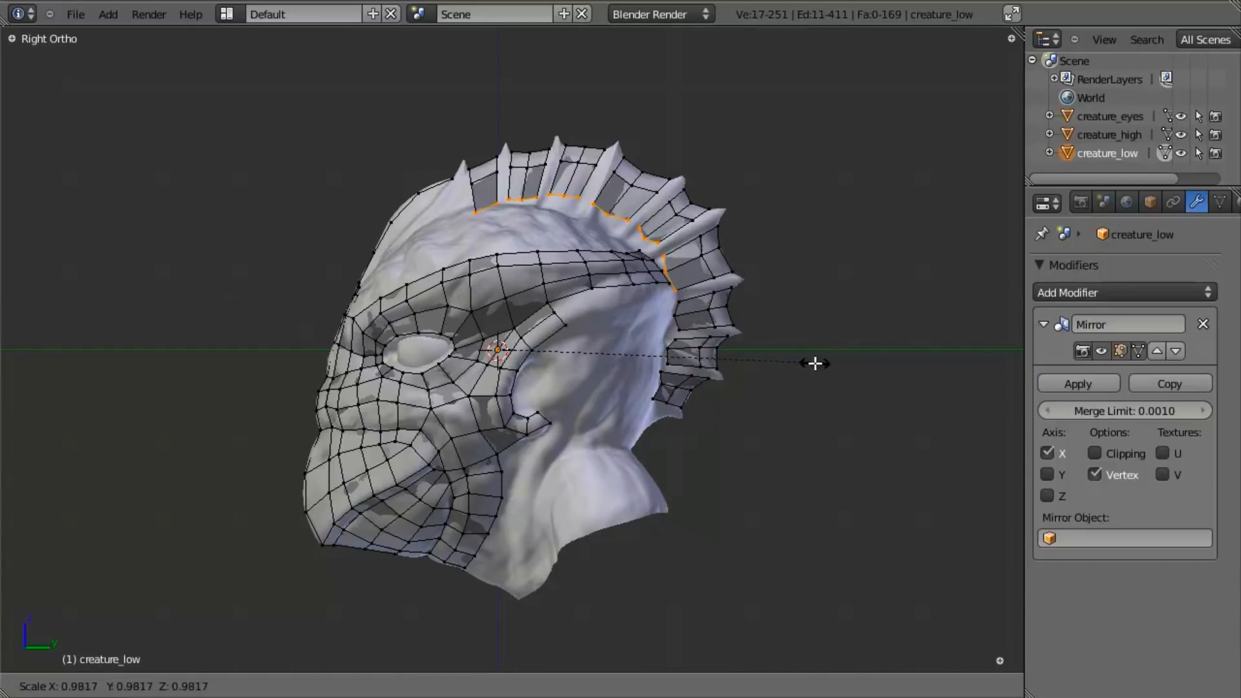
{"action": "left_click", "coordinate": [815, 363]}
- Move the inner vertices of the gap between the first and second spikes onto the base of the crest
{"action": "right_click", "coordinate": [453, 210]}
{"action": "key", "text": "g"}
{"action": "left_click", "coordinate": [473, 210]}
{"action": "scroll", "coordinate": [559, 242], "scroll_direction": "up", "scroll_amount": 3}
{"action": "key", "text": "g"}
{"action": "left_click", "coordinate": [507, 189]}
- Move the inner edge of the gap between the second and third spikes down onto the crest base and adjust its rear vertex
{"action": "key", "text": "a"}
{"action": "key", "text": "g"}
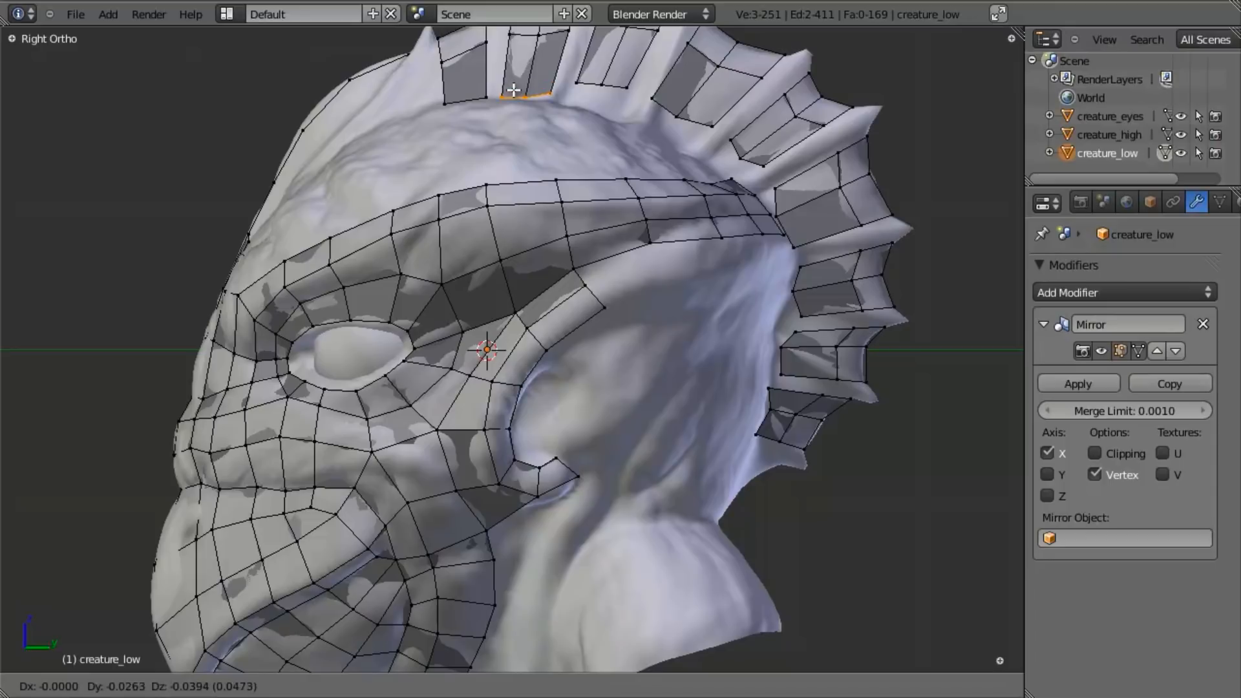
{"action": "left_click", "coordinate": [511, 90]}
{"action": "right_click", "coordinate": [560, 95]}
{"action": "key", "text": "g"}
{"action": "left_click", "coordinate": [551, 99]}
{"action": "key", "text": "a"}
- Move the inner edge of the gap between the third and fourth spikes onto the crest base and fit its individual vertices
{"action": "middle_click_drag", "start_coordinate": [569, 97], "coordinate": [480, 304], "text": "shift"}
{"action": "right_click", "coordinate": [529, 294]}
{"action": "key", "text": "g"}
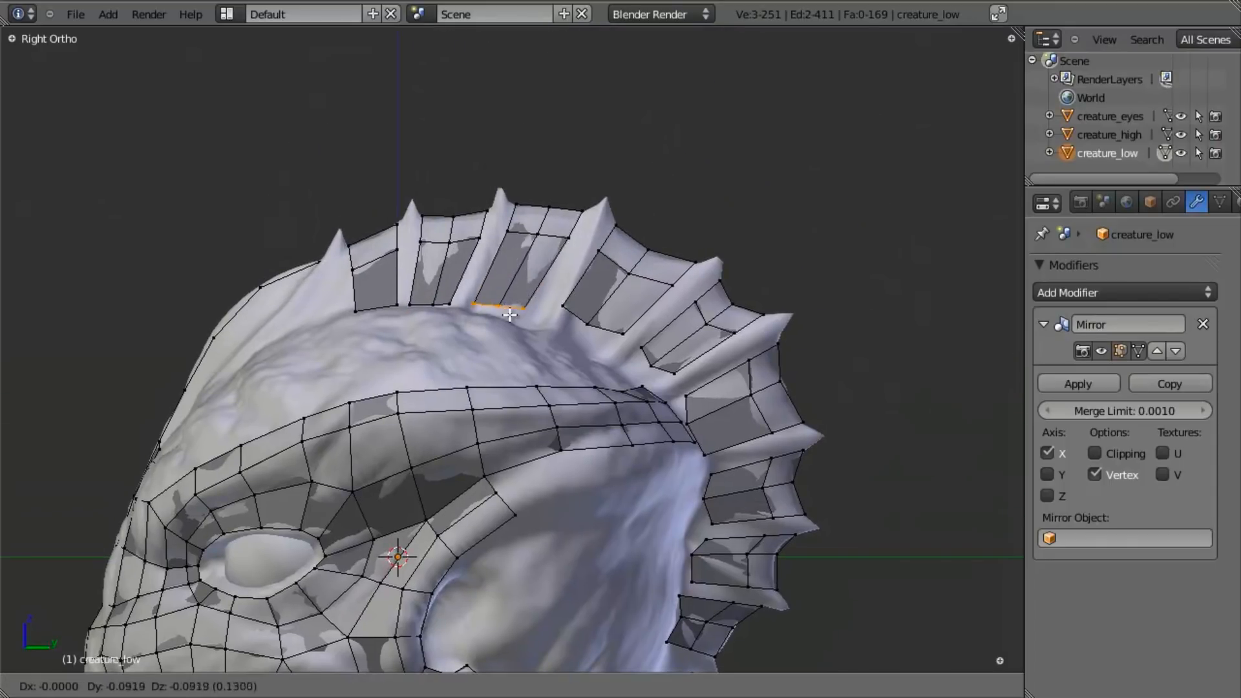
{"action": "left_click", "coordinate": [546, 320]}
{"action": "key", "text": "g"}
{"action": "left_click", "coordinate": [562, 322]}
{"action": "right_click", "coordinate": [497, 315]}
{"action": "key", "text": "g"}
{"action": "left_click", "coordinate": [519, 315]}
- Fit the inner vertices of the gap between the fourth and fifth spikes to the crest base
{"action": "key", "text": "a"}
{"action": "right_click", "coordinate": [559, 310]}
{"action": "key", "text": "g"}
{"action": "left_click", "coordinate": [567, 336]}
{"action": "key", "text": "g"}
{"action": "left_click", "coordinate": [585, 359]}
- Lower the inner vertices of the gap between the fifth and sixth spikes onto the crest base
{"action": "right_click", "coordinate": [634, 332]}
{"action": "key", "text": "g"}
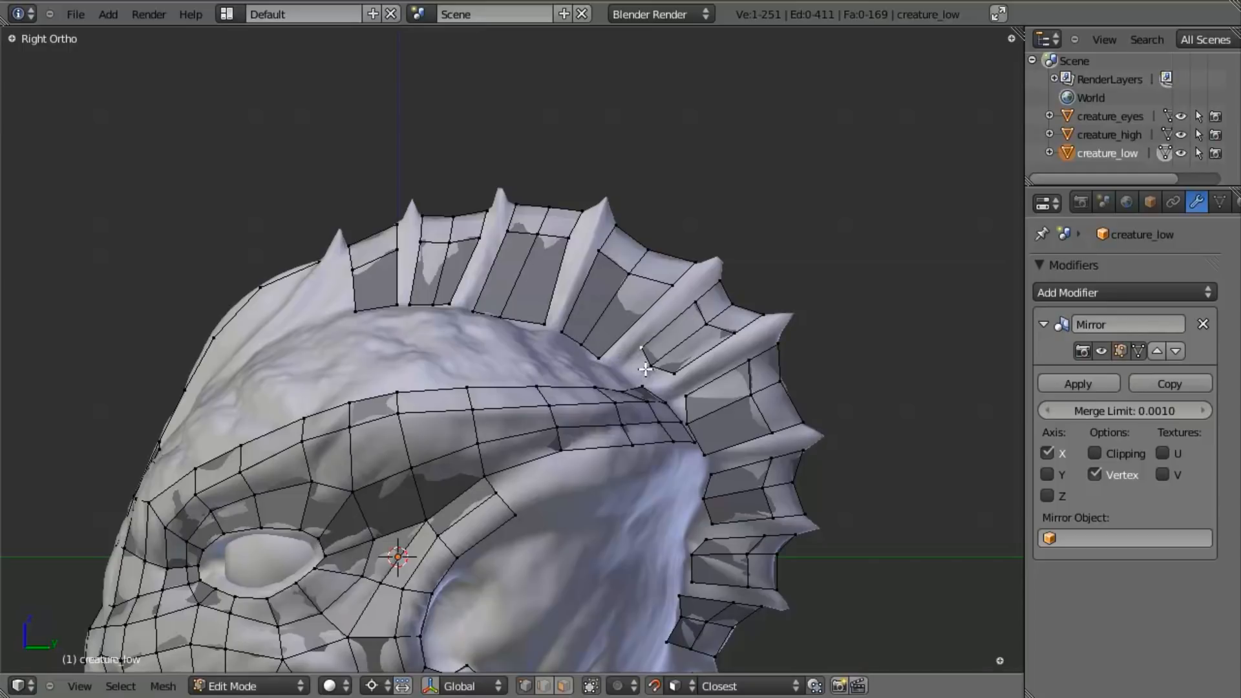
{"action": "key", "text": "e"}
{"action": "right_click", "coordinate": [645, 369]}
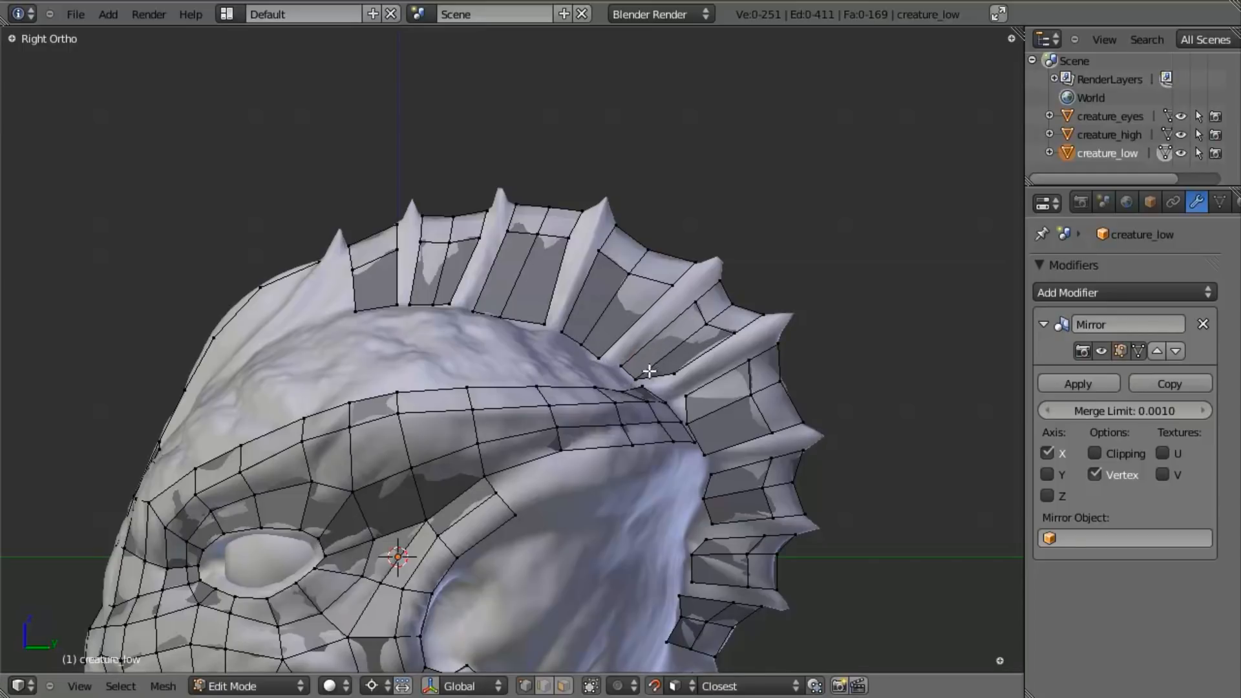
{"action": "key", "text": "e"}
{"action": "right_click", "coordinate": [651, 379]}
- Move the inner vertices of the gap between the sixth and seventh spikes onto the crest base beside the brow mesh
{"action": "middle_click_drag", "start_coordinate": [697, 469], "coordinate": [672, 328], "text": "shift"}
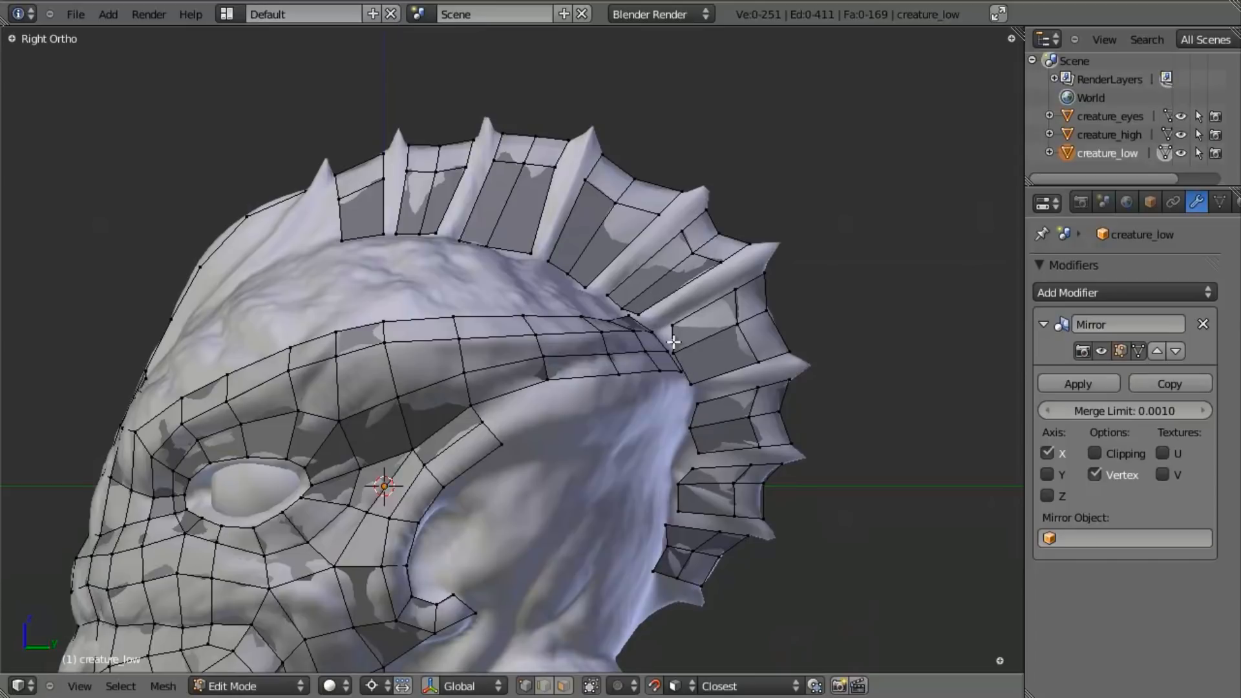
{"action": "key", "text": "e"}
{"action": "left_click", "coordinate": [659, 339]}
{"action": "key", "text": "e"}
{"action": "left_click", "coordinate": [691, 363]}
{"action": "right_click", "coordinate": [680, 352]}
{"action": "key", "text": "g"}
{"action": "left_click", "coordinate": [681, 343]}
- Reposition the upper and middle inner vertices of the gap between the seventh and eighth spikes along the crest base
{"action": "key", "text": "a"}
{"action": "middle_click_drag", "start_coordinate": [703, 413], "coordinate": [680, 345], "text": "shift"}
{"action": "right_click", "coordinate": [681, 345]}
{"action": "key", "text": "g"}
{"action": "left_click", "coordinate": [691, 327]}
{"action": "key", "text": "g"}
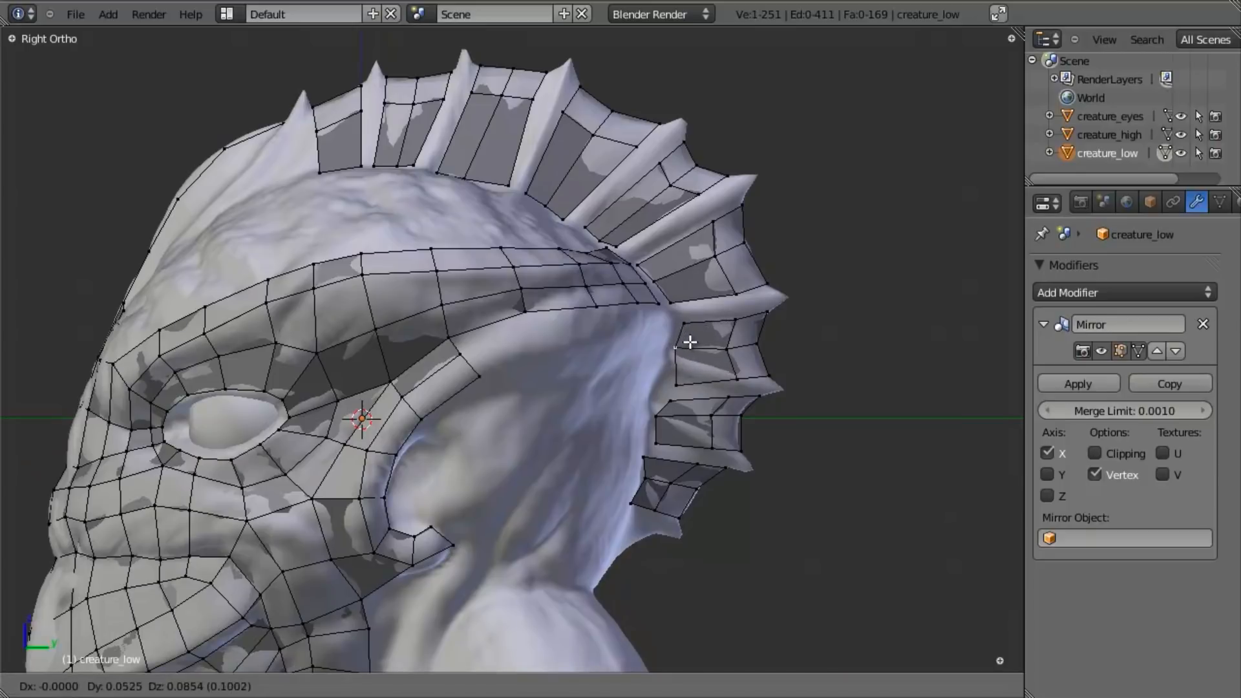
{"action": "left_click", "coordinate": [694, 334]}
- Raise the lower inner and second-row vertices beside the eighth spike's upper side and fine-tune the gap's middle inner vertex
{"action": "right_click", "coordinate": [681, 391]}
{"action": "key", "text": "g"}
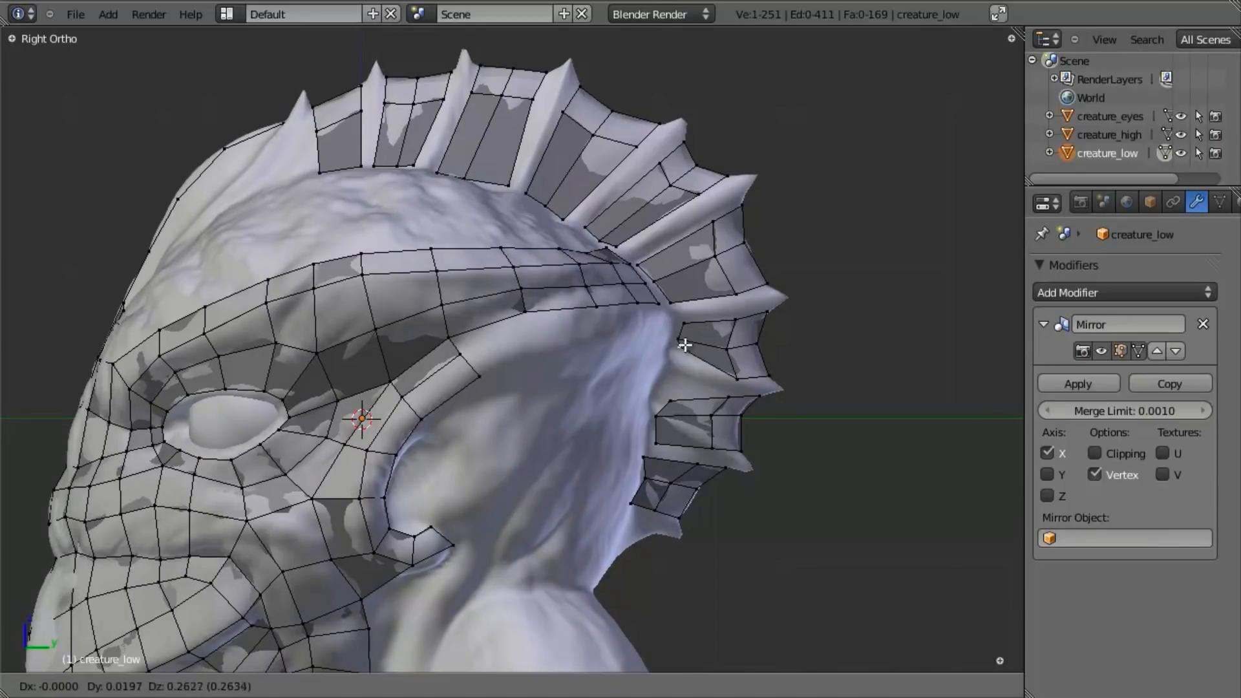
{"action": "left_click", "coordinate": [676, 349]}
{"action": "right_click", "coordinate": [731, 363]}
{"action": "key", "text": "g"}
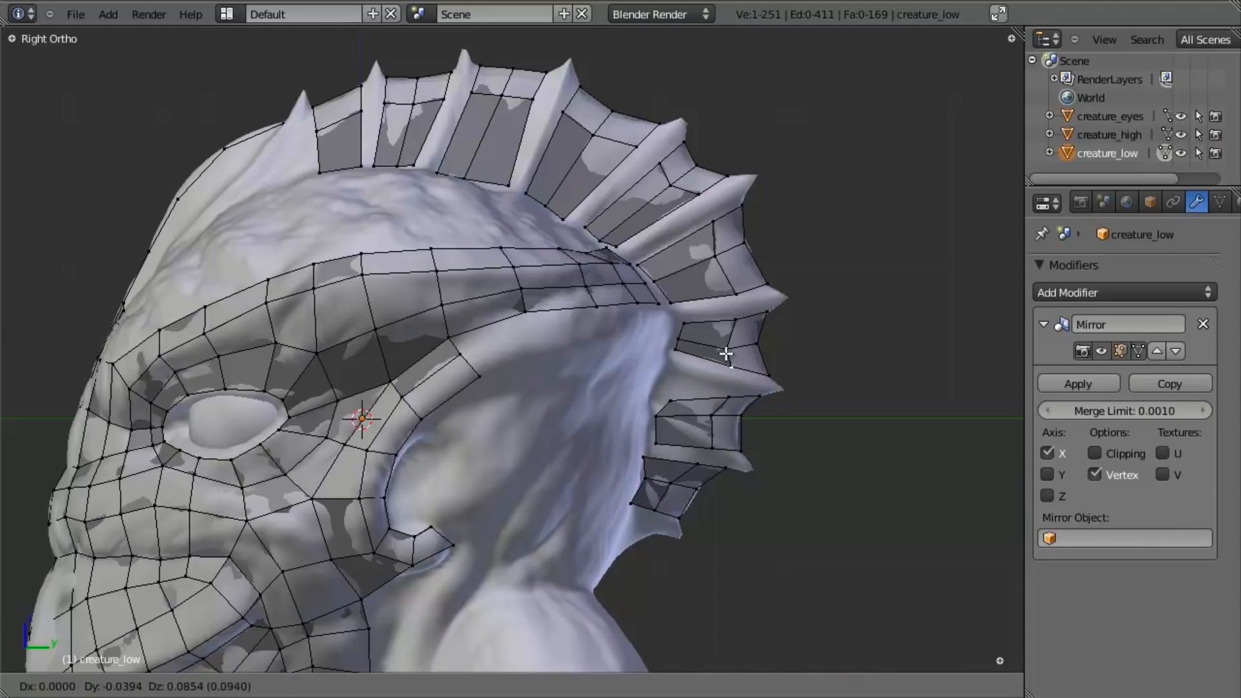
{"action": "left_click", "coordinate": [726, 353]}
{"action": "right_click", "coordinate": [682, 339]}
{"action": "key", "text": "g"}
{"action": "left_click", "coordinate": [682, 336]}
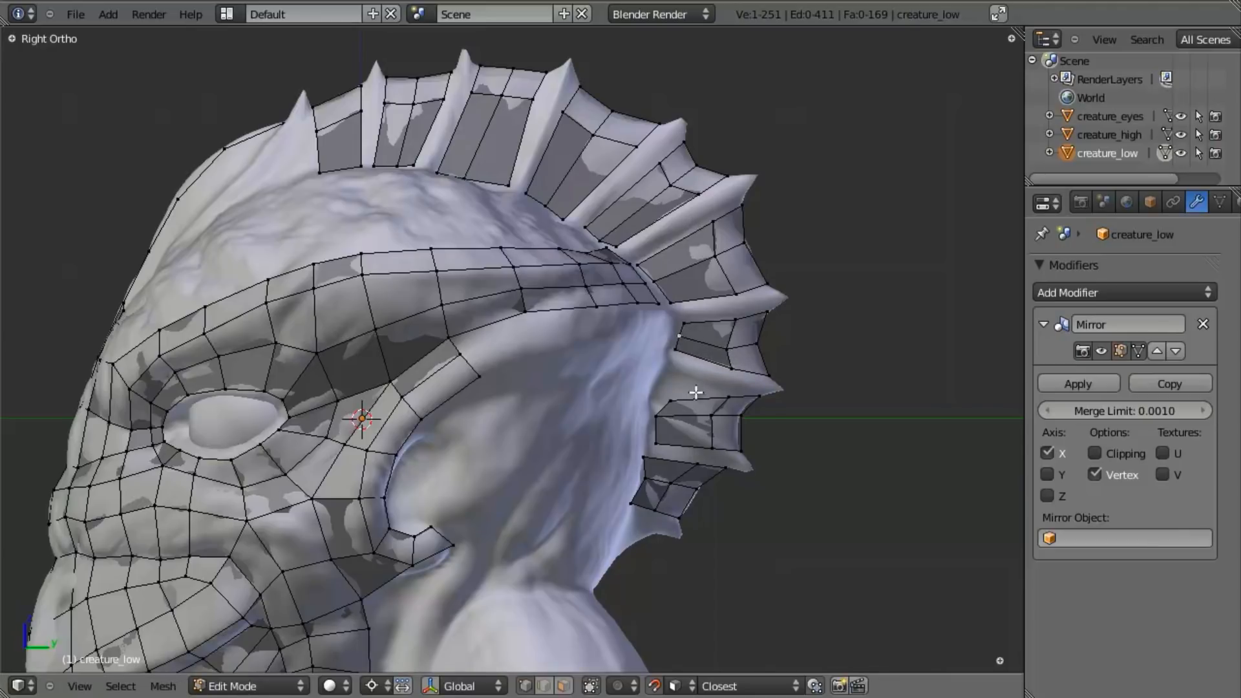
- Raise the upper inner and second-row vertices of the gap between the eighth and ninth spikes toward the eighth spike
{"action": "right_click", "coordinate": [675, 393]}
{"action": "key", "text": "g"}
{"action": "left_click", "coordinate": [674, 365]}
{"action": "right_click", "coordinate": [722, 396]}
{"action": "key", "text": "g"}
{"action": "left_click", "coordinate": [722, 389]}
- Raise the middle and lower inner vertices and the lower second-row vertex of the gap between the eighth and ninth spikes
{"action": "right_click", "coordinate": [657, 422]}
{"action": "key", "text": "g"}
{"action": "left_click", "coordinate": [666, 381]}
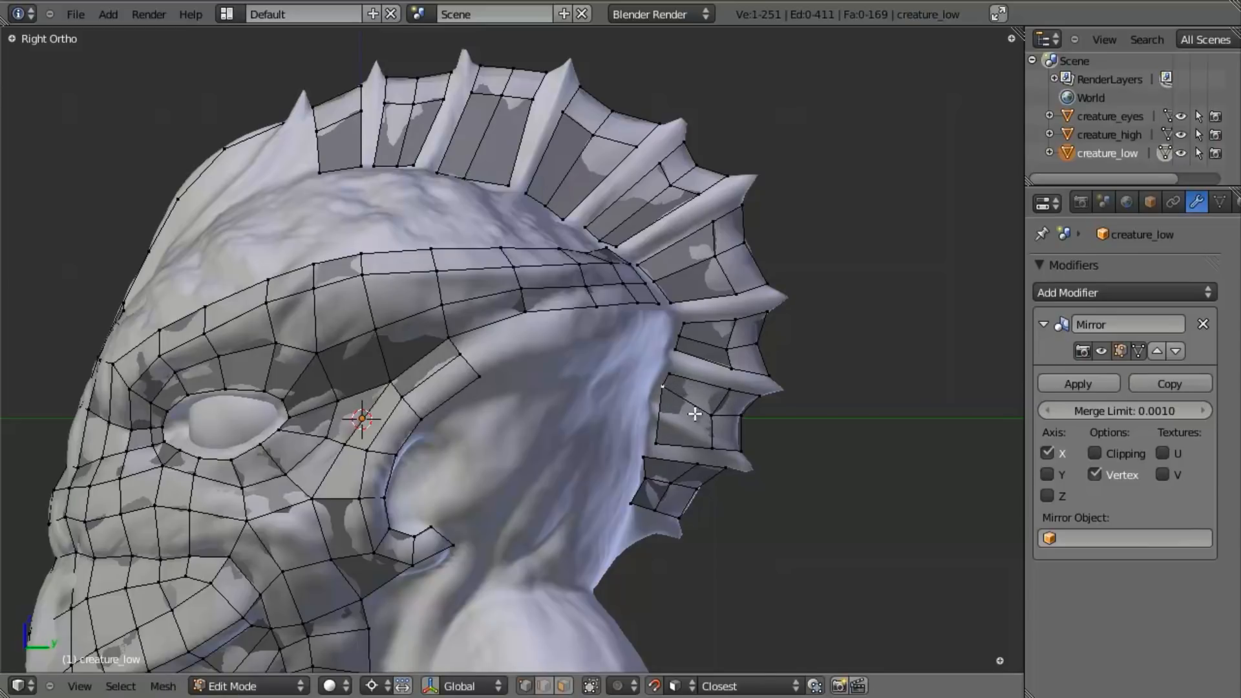
{"action": "key", "text": "g"}
{"action": "left_click", "coordinate": [669, 396]}
{"action": "right_click", "coordinate": [716, 449]}
{"action": "key", "text": "g"}
{"action": "left_click", "coordinate": [716, 421]}
{"action": "right_click", "coordinate": [654, 454]}
{"action": "key", "text": "g"}
{"action": "left_click", "coordinate": [666, 408]}
- Raise the upper inner and second-row vertices of the gap between the ninth and tenth spikes toward the ninth spike
{"action": "right_click", "coordinate": [684, 463]}
{"action": "key", "text": "g"}
{"action": "left_click", "coordinate": [685, 446]}
{"action": "right_click", "coordinate": [641, 475]}
{"action": "key", "text": "g"}
{"action": "left_click", "coordinate": [643, 457]}
{"action": "key", "text": "a"}
{"action": "scroll", "coordinate": [650, 337], "scroll_direction": "up", "scroll_amount": 4}
{"action": "scroll", "coordinate": [464, 222], "scroll_direction": "up", "scroll_amount": 3, "text": "shift"}
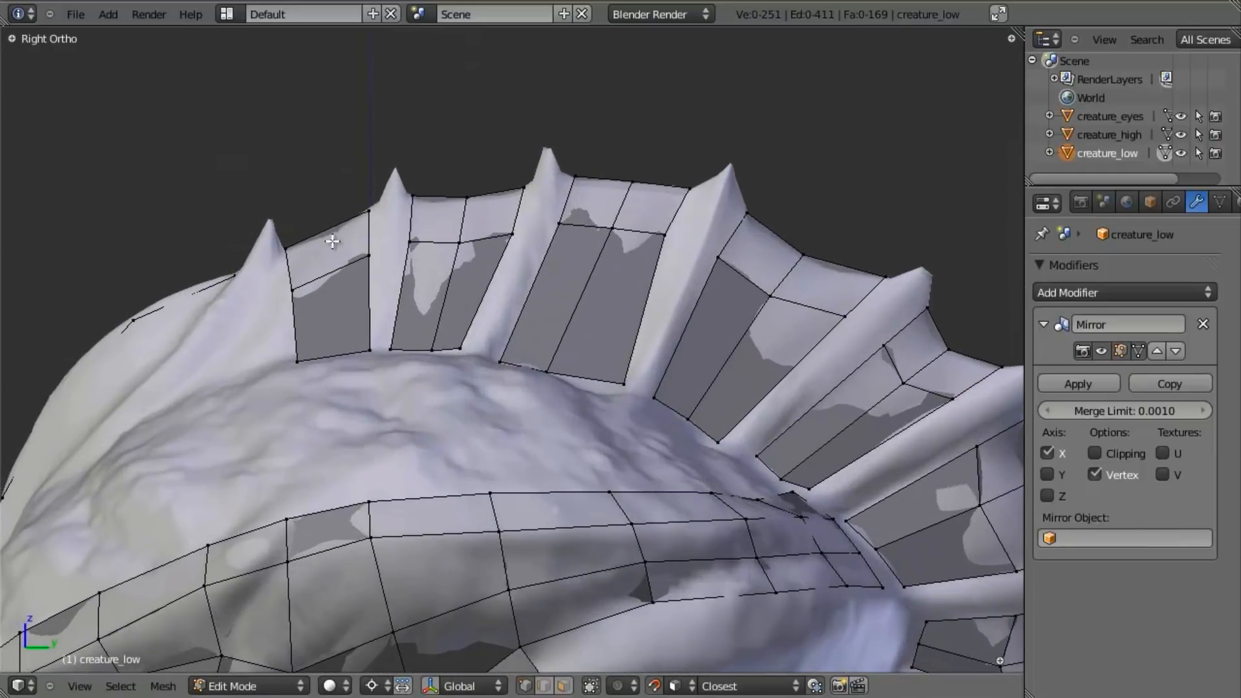
- Fill faces across the second spike, joining the gap strips on both sides from the rim to the base
{"action": "key", "text": "b"}
{"action": "left_click_drag", "start_coordinate": [417, 178], "coordinate": [361, 250]}
{"action": "key", "text": "f"}
{"action": "key", "text": "a"}
{"action": "key", "text": "a"}
- Bridge the third spike with a rim face and a long inner face reaching down to the crest's base
{"action": "key", "text": "a"}
{"action": "key", "text": "b"}
{"action": "left_click_drag", "start_coordinate": [502, 136], "coordinate": [588, 265]}
{"action": "key", "text": "f"}
{"action": "key", "text": "a"}
{"action": "key", "text": "a"}
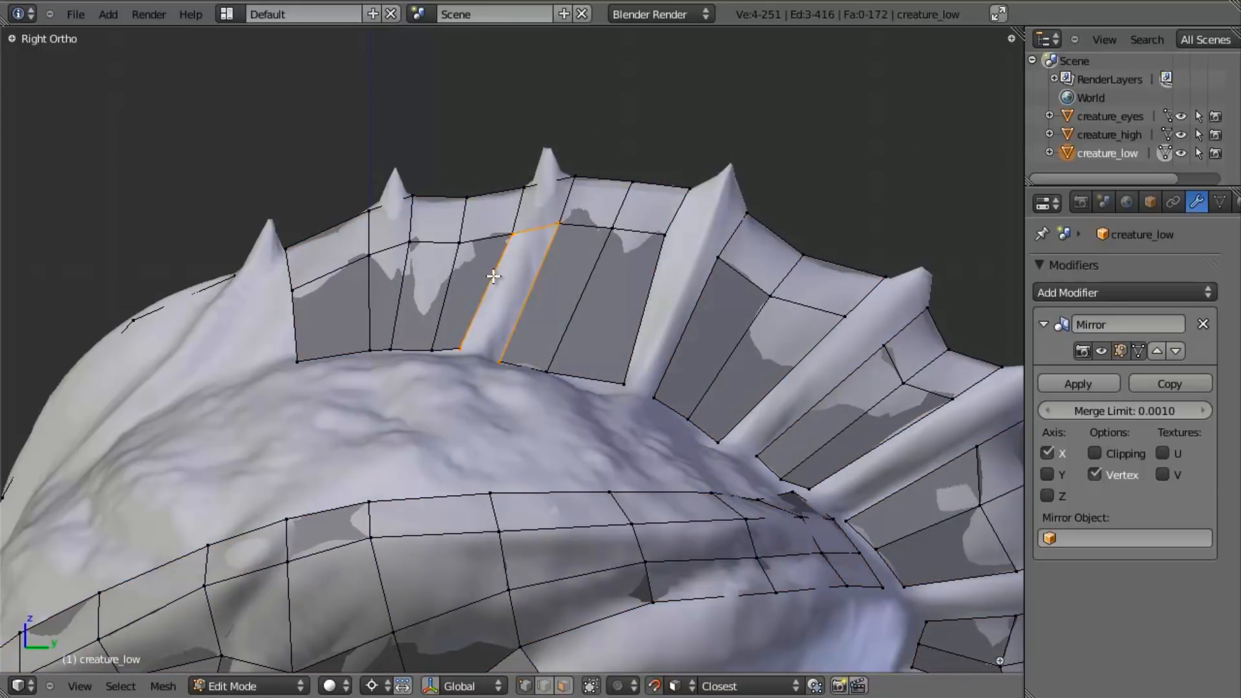
{"action": "key", "text": "f"}
- Fill the rim and inner faces across the fourth spike to join its two neighbouring strips
{"action": "key", "text": "a"}
{"action": "middle_click_drag", "start_coordinate": [881, 366], "coordinate": [839, 327], "text": "shift"}
{"action": "key", "text": "b"}
{"action": "left_click_drag", "start_coordinate": [606, 100], "coordinate": [901, 336]}
{"action": "key", "text": "f"}
{"action": "key", "text": "a"}
{"action": "key", "text": "a"}
- Create the rim face and the inner face that bridge the strips across the fifth spike
{"action": "key", "text": "b"}
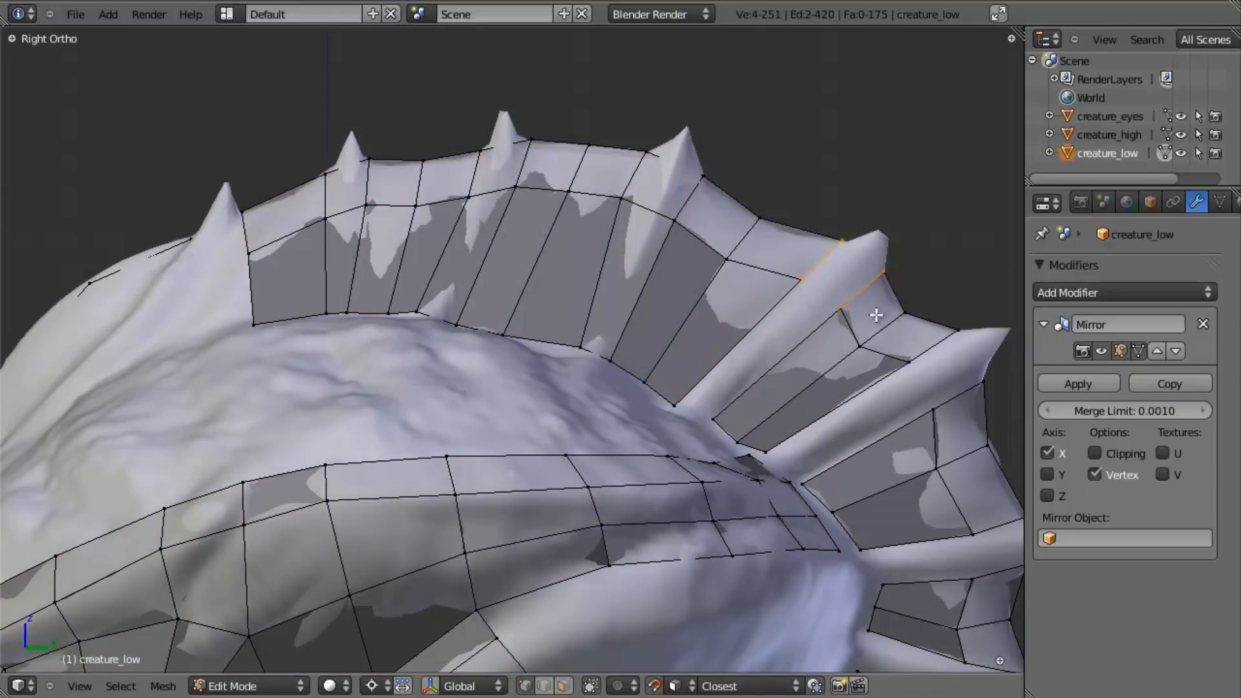
{"action": "key", "text": "f"}
{"action": "key", "text": "a"}
{"action": "key", "text": "a"}
{"action": "key", "text": "a"}
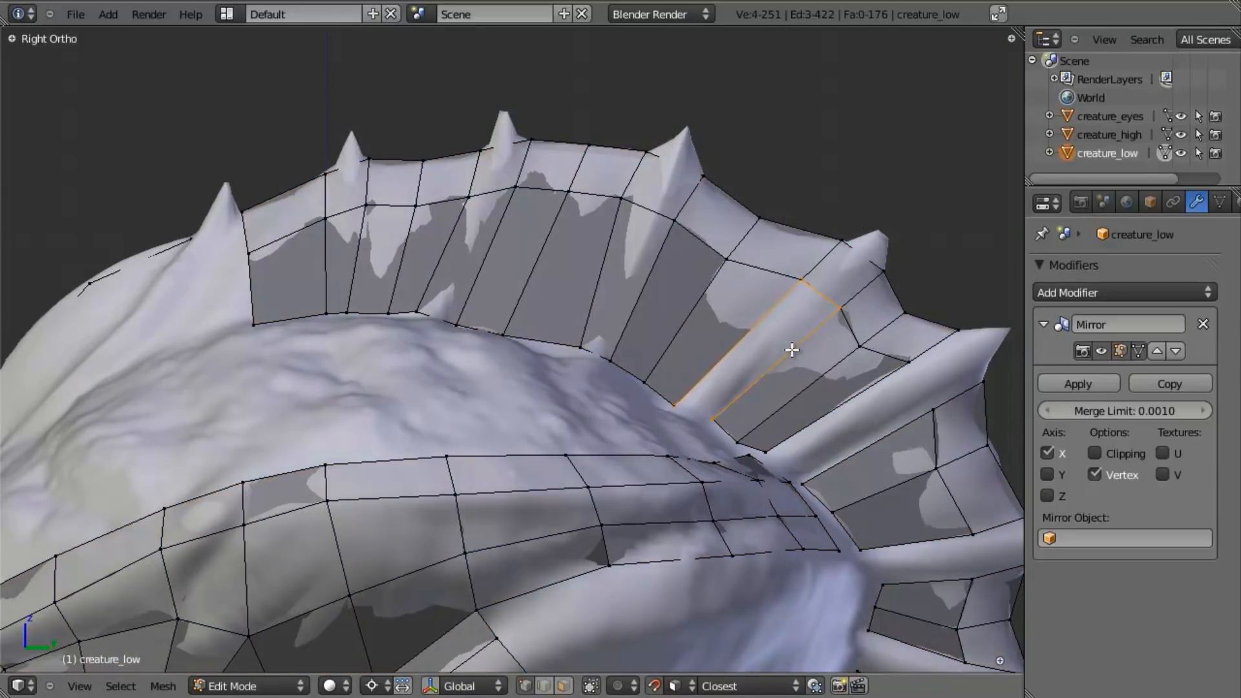
{"action": "key", "text": "f"}
- Bridge the strips on either side of the sixth spike with a rim face and an inner face
{"action": "key", "text": "a"}
{"action": "key", "text": "a"}
{"action": "middle_click_drag", "start_coordinate": [849, 482], "coordinate": [690, 378], "text": "shift"}
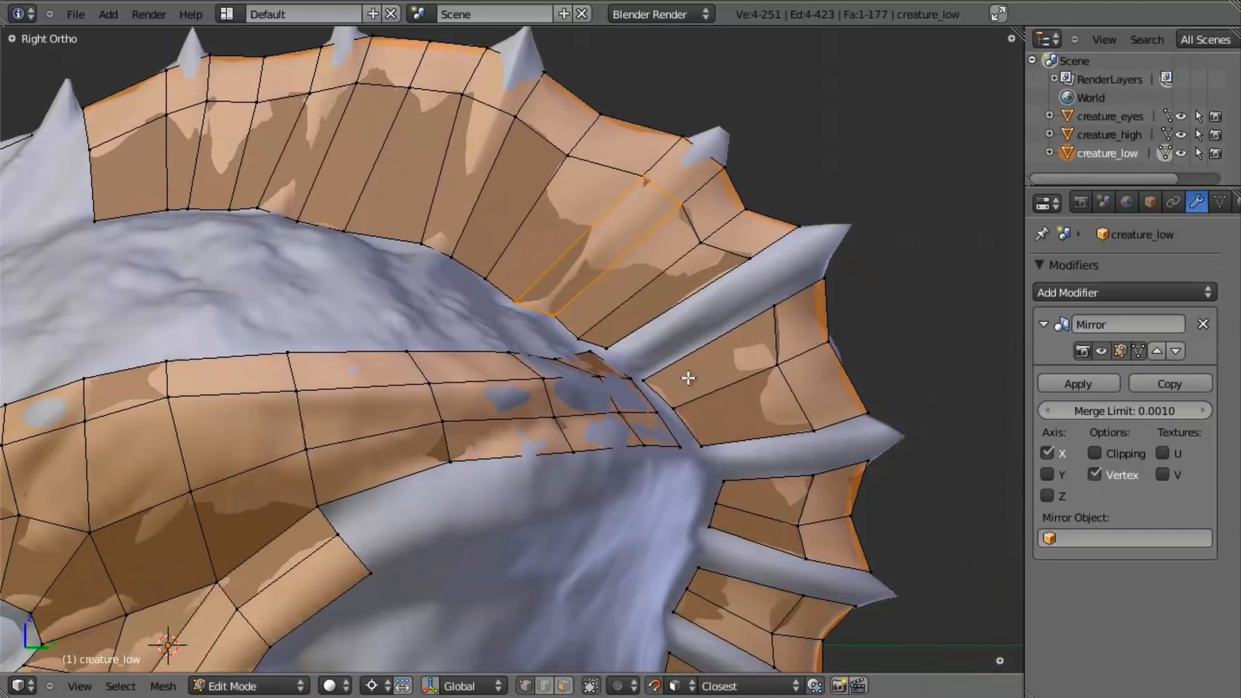
{"action": "key", "text": "a"}
{"action": "key", "text": "b"}
{"action": "left_click_drag", "start_coordinate": [736, 207], "coordinate": [862, 325]}
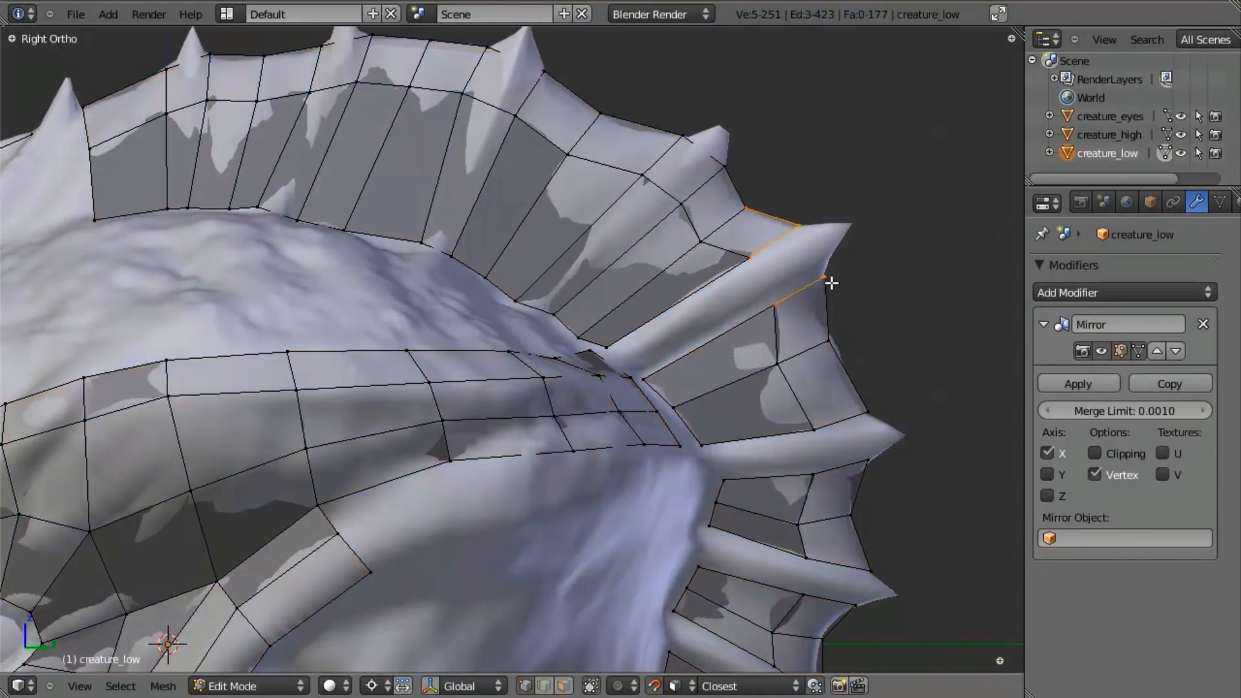
{"action": "right_click", "coordinate": [747, 213], "text": "shift"}
{"action": "key", "text": "f"}
{"action": "key", "text": "a"}
{"action": "key", "text": "a"}
{"action": "key", "text": "a"}
{"action": "right_click", "coordinate": [741, 326], "text": "alt"}
{"action": "key", "text": "f"}
- Fill the seventh spike with a rim face and an inner face between the adjoining strips
{"action": "key", "text": "a"}
{"action": "key", "text": "a"}
{"action": "key", "text": "a"}
{"action": "key", "text": "b"}
{"action": "left_click_drag", "start_coordinate": [801, 399], "coordinate": [903, 499]}
{"action": "key", "text": "f"}
{"action": "key", "text": "a"}
{"action": "key", "text": "a"}
{"action": "key", "text": "a"}
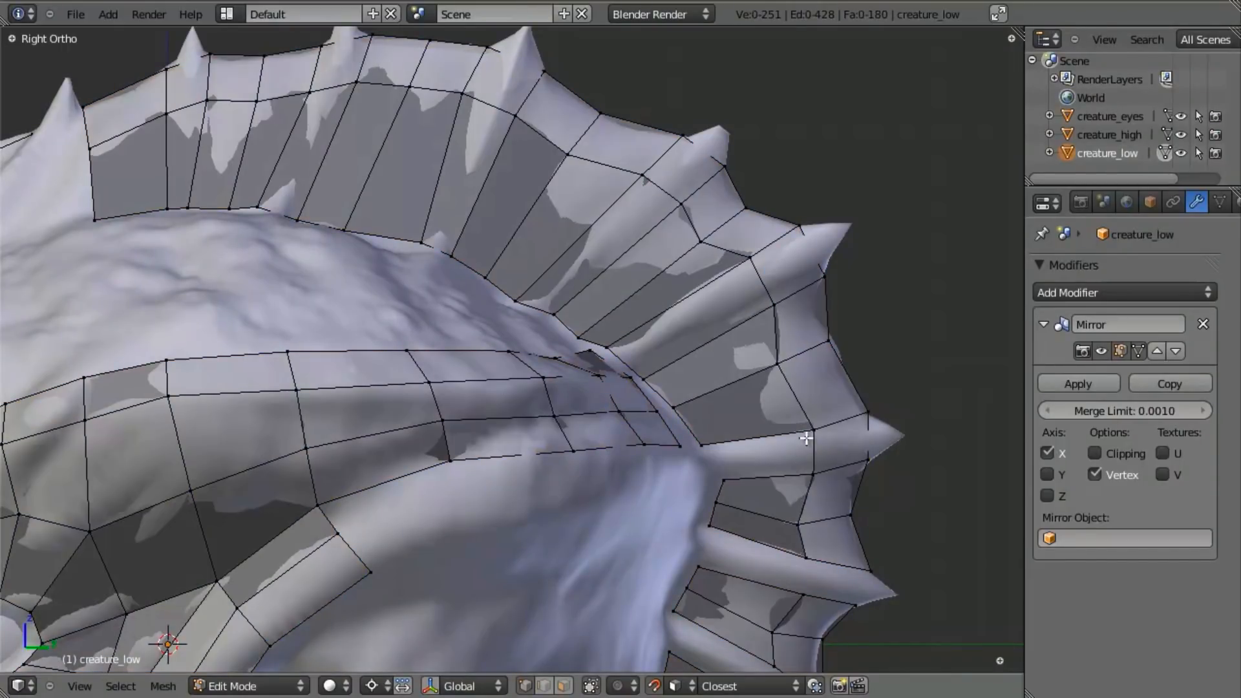
{"action": "key", "text": "f"}
{"action": "key", "text": "a"}
{"action": "key", "text": "a"}
- Join the strips above and below the eighth spike with an outer rim face and an inner base face
{"action": "key", "text": "a"}
{"action": "middle_click_drag", "start_coordinate": [811, 566], "coordinate": [757, 328], "text": "shift"}
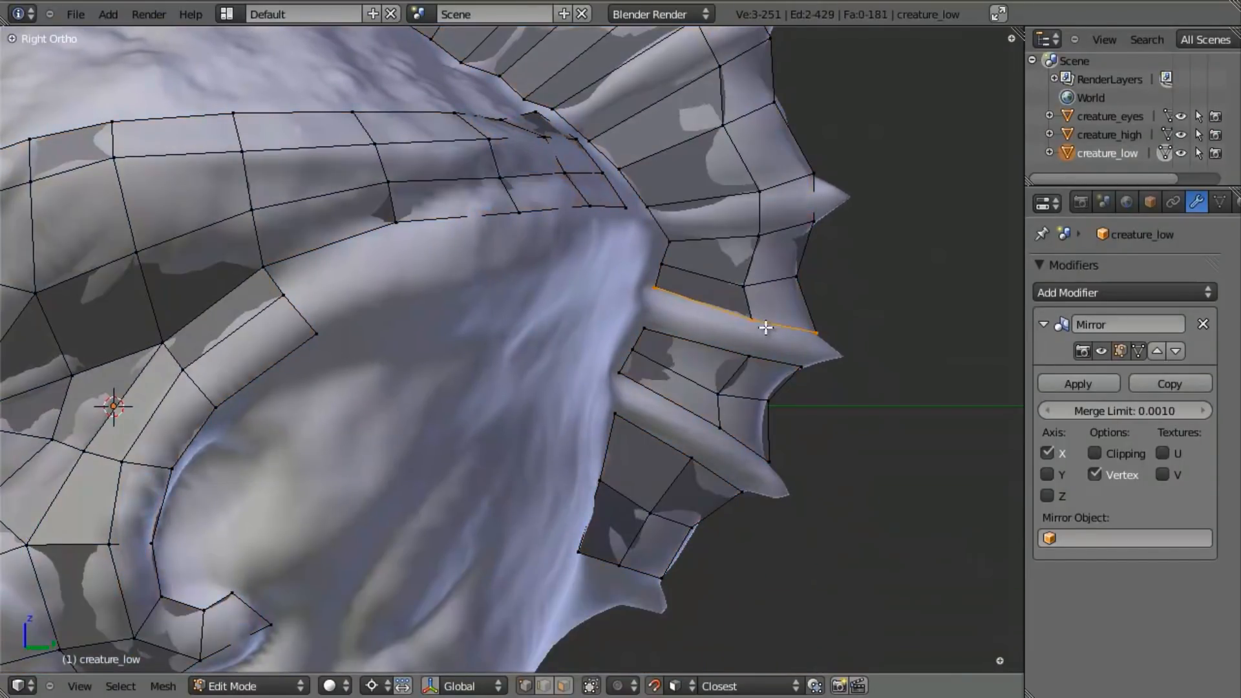
{"action": "key", "text": "b"}
{"action": "left_click_drag", "start_coordinate": [727, 290], "coordinate": [869, 381]}
{"action": "key", "text": "f"}
{"action": "key", "text": "a"}
{"action": "key", "text": "a"}
{"action": "key", "text": "a"}
{"action": "key", "text": "b"}
{"action": "left_click_drag", "start_coordinate": [643, 286], "coordinate": [756, 360]}
{"action": "key", "text": "f"}
{"action": "key", "text": "a"}
{"action": "key", "text": "a"}
{"action": "key", "text": "a"}
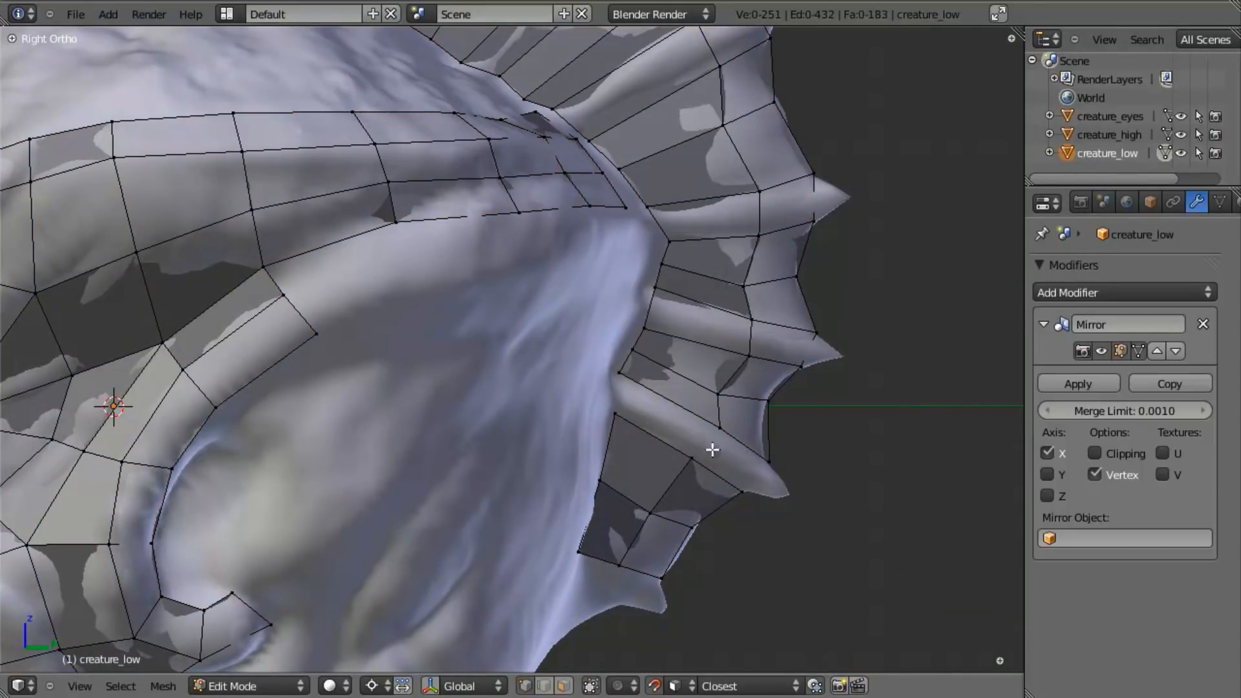
- Close the ninth spike with a rim face and an inner face connecting the strips above and below it
{"action": "left_click_drag", "start_coordinate": [723, 453], "coordinate": [797, 492]}
{"action": "key", "text": "f"}
{"action": "key", "text": "a"}
{"action": "key", "text": "a"}
{"action": "key", "text": "a"}
{"action": "key", "text": "b"}
{"action": "left_click_drag", "start_coordinate": [601, 362], "coordinate": [730, 469]}
{"action": "key", "text": "f"}
{"action": "key", "text": "a"}
{"action": "key", "text": "a"}
{"action": "key", "text": "a"}
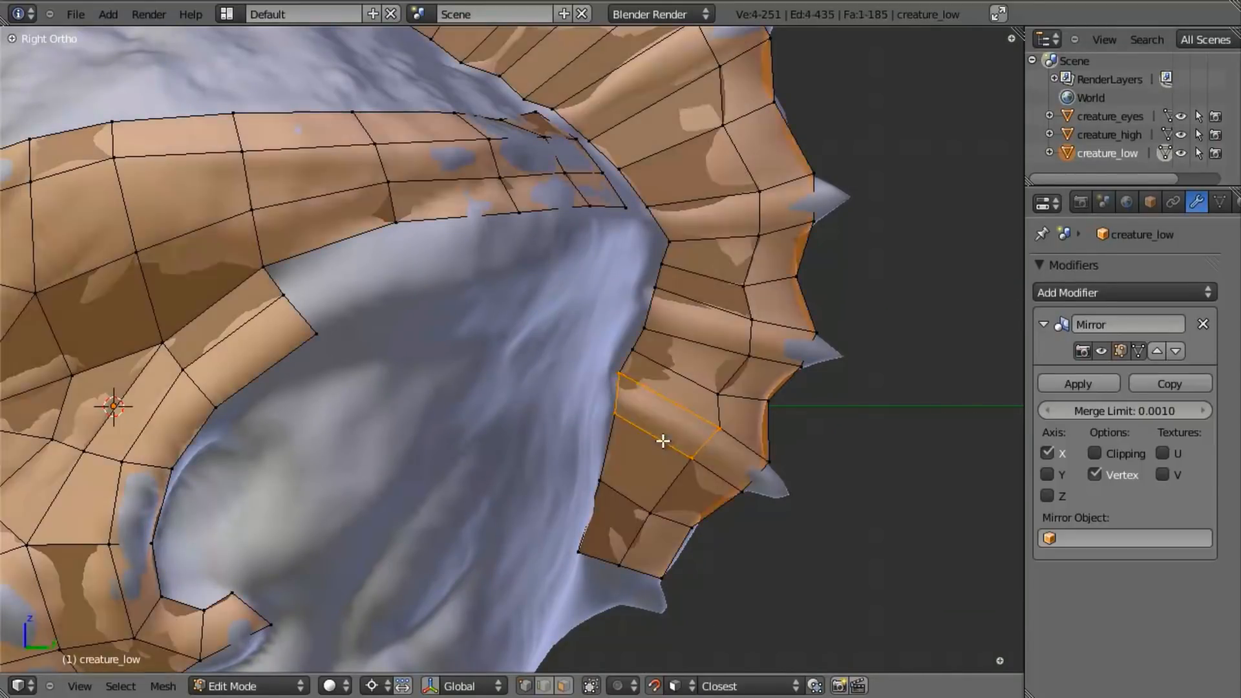
- Cut a centred lengthwise edge loop along the ninth and eighth spikes and snap each loop onto the sculpted ridge
{"action": "left_click", "coordinate": [770, 481]}
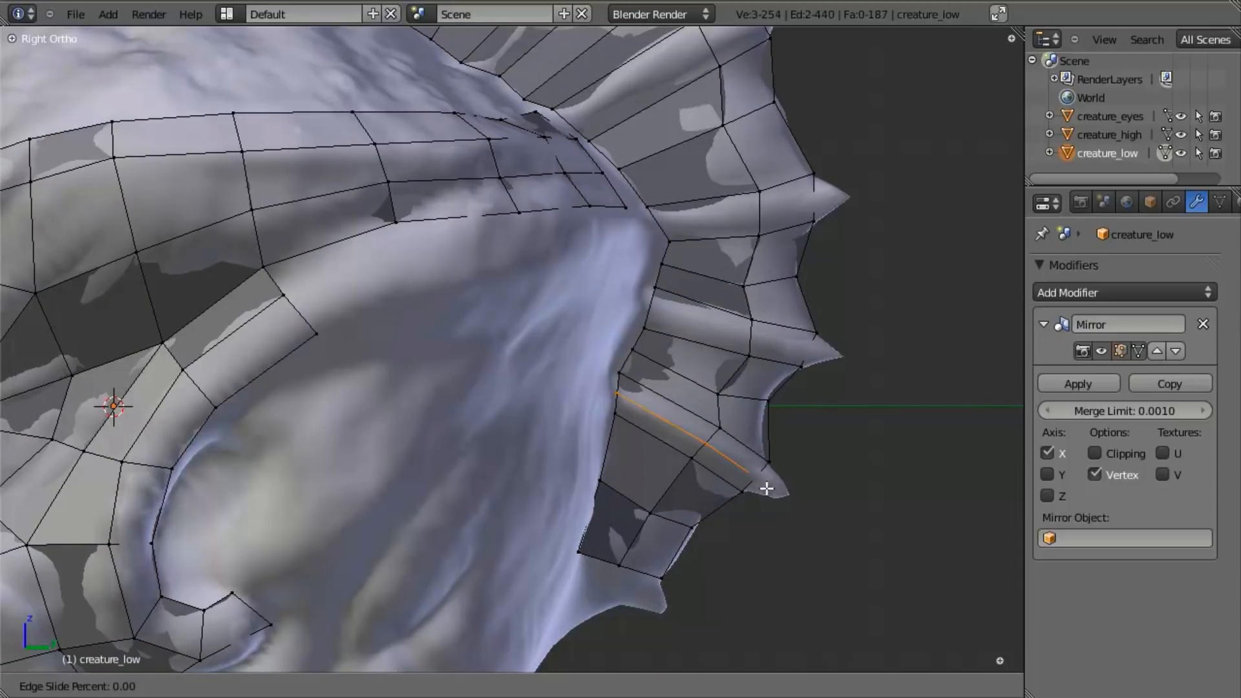
{"action": "right_click", "coordinate": [774, 484]}
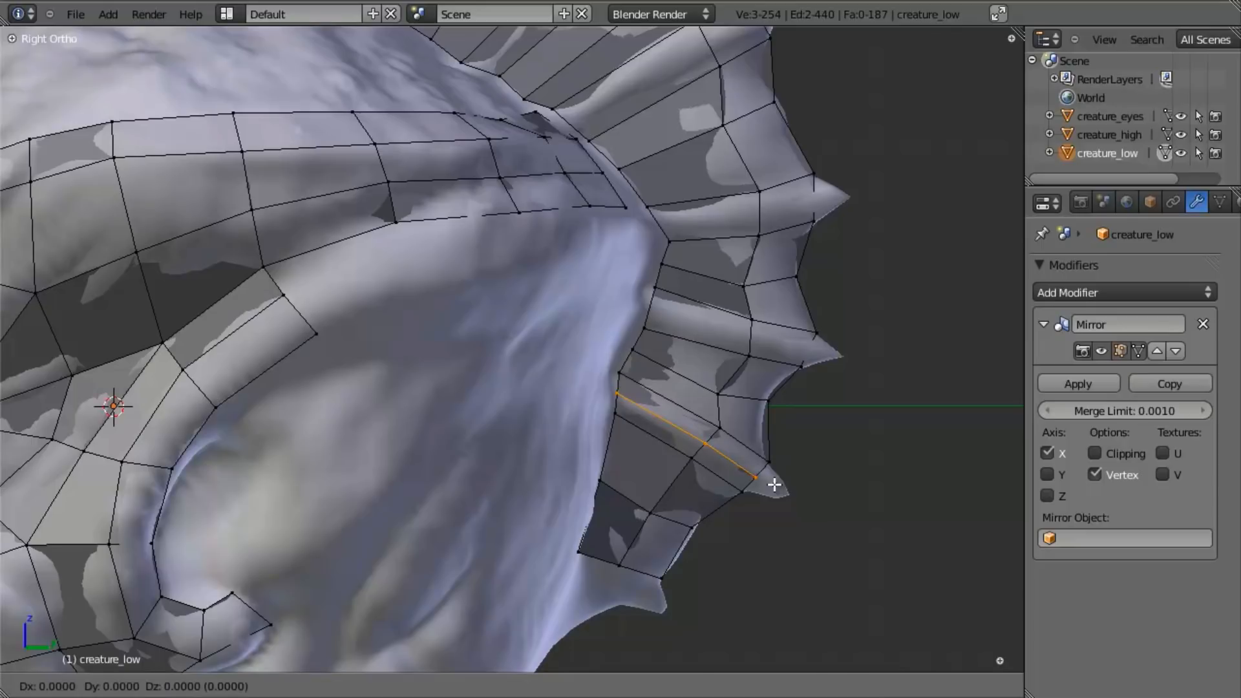
{"action": "key", "text": "ctrl+r"}
{"action": "left_click", "coordinate": [748, 332]}
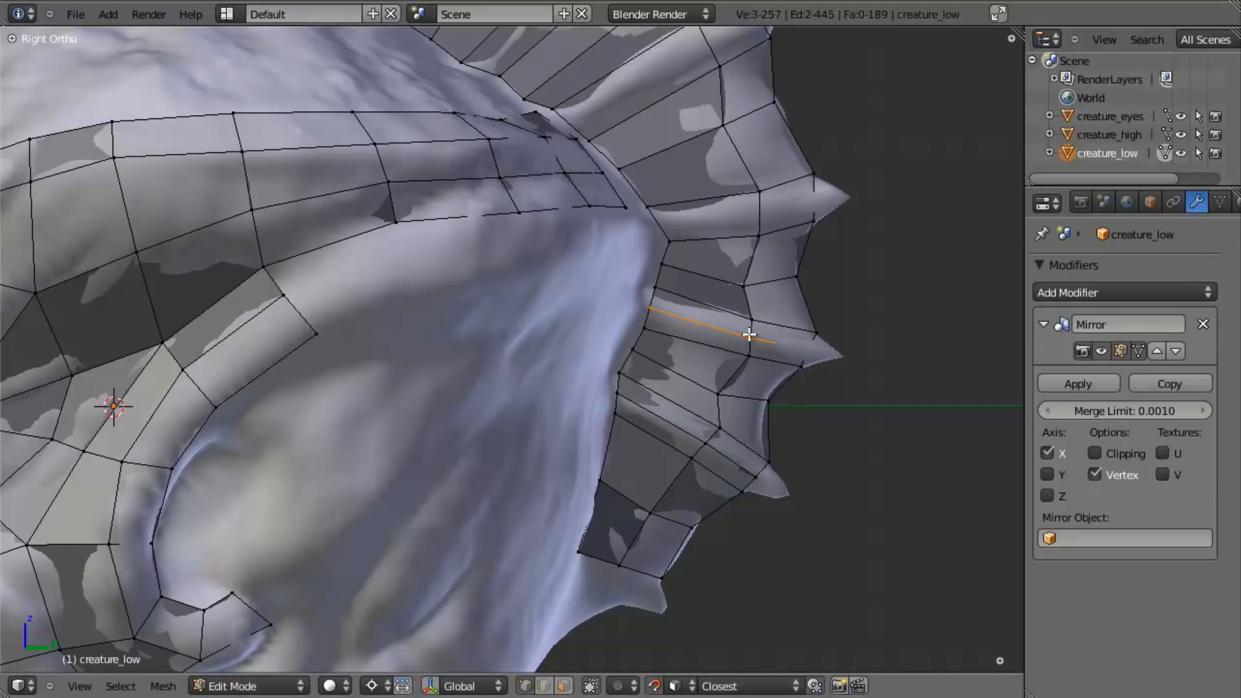
{"action": "right_click", "coordinate": [748, 332]}
- Cut a centred lengthwise edge loop along the seventh and sixth spikes and snap both loops to the high-poly surface
{"action": "key", "text": "ctrl+r"}
{"action": "left_click", "coordinate": [765, 211]}
{"action": "right_click", "coordinate": [766, 210]}
{"action": "key", "text": "g"}
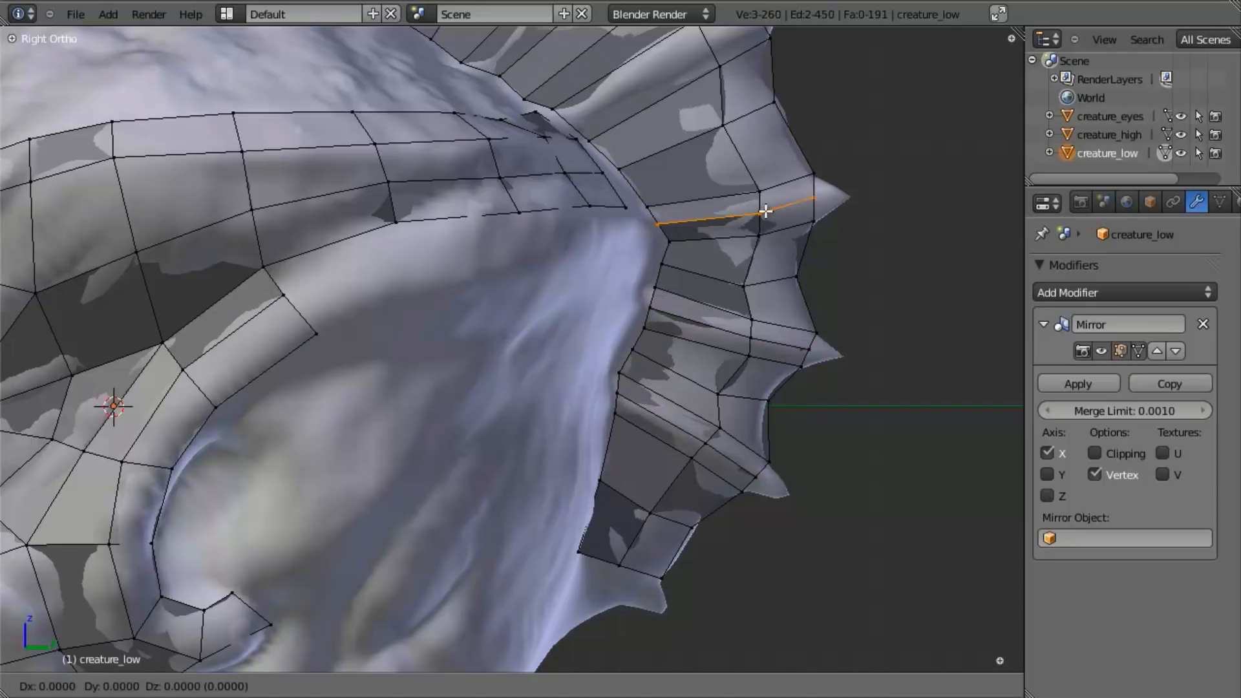
{"action": "left_click", "coordinate": [766, 211]}
{"action": "middle_click_drag", "start_coordinate": [694, 107], "coordinate": [659, 323], "text": "shift"}
{"action": "left_click", "coordinate": [669, 257]}
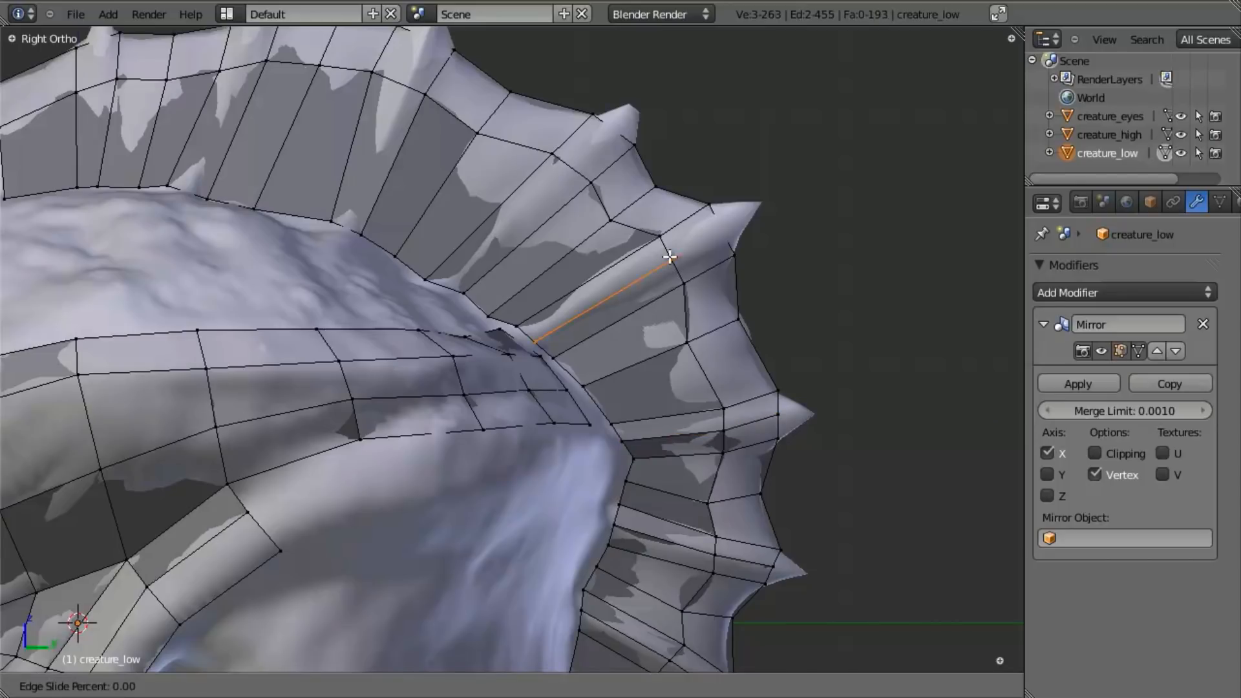
{"action": "right_click", "coordinate": [670, 257]}
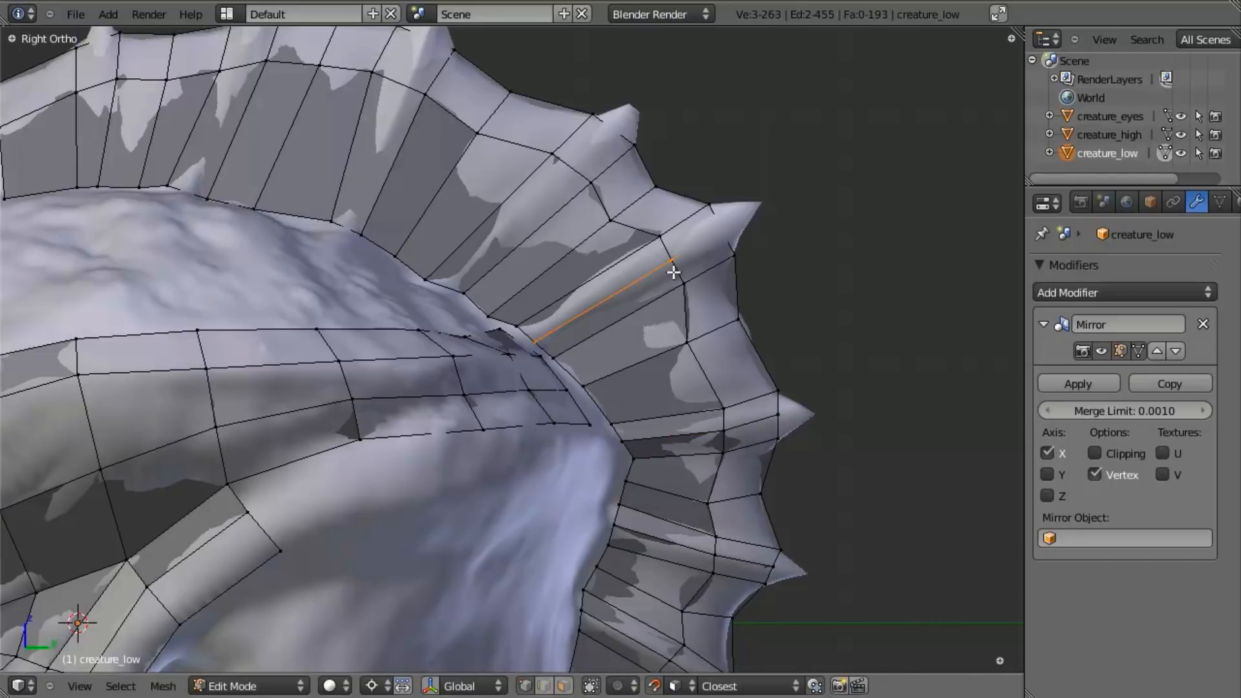
{"action": "key", "text": "g"}
{"action": "right_click", "coordinate": [673, 272]}
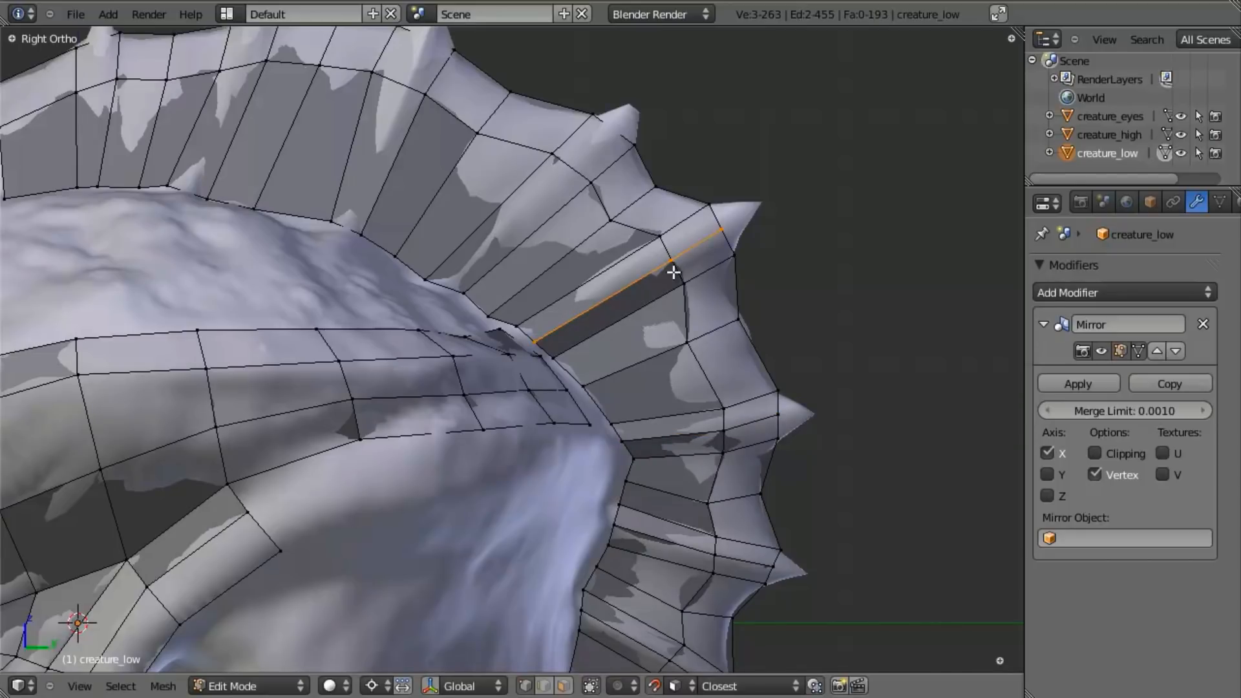
- Add a centred lengthwise edge loop to the fifth and fourth spikes and snap the new vertices onto their ridges
{"action": "key", "text": "ctrl+r"}
{"action": "left_click", "coordinate": [563, 161]}
{"action": "right_click", "coordinate": [565, 164]}
{"action": "key", "text": "g"}
{"action": "left_click", "coordinate": [564, 165]}
{"action": "key", "text": "a"}
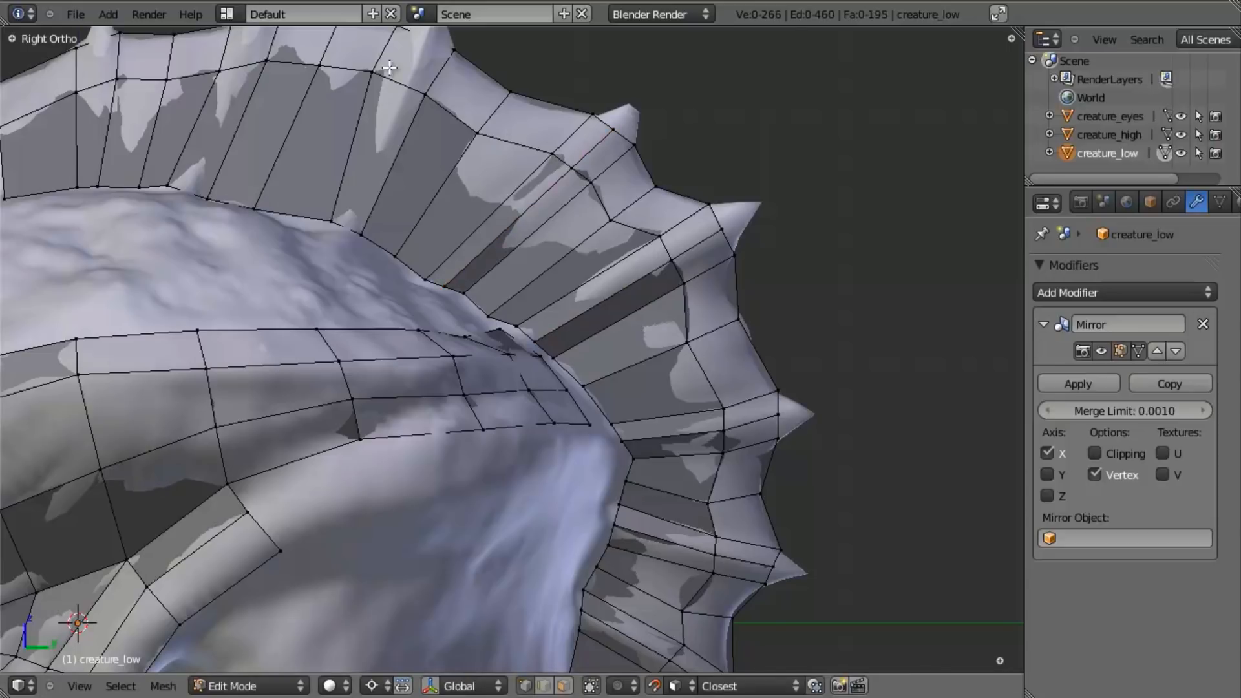
{"action": "key", "text": "g"}
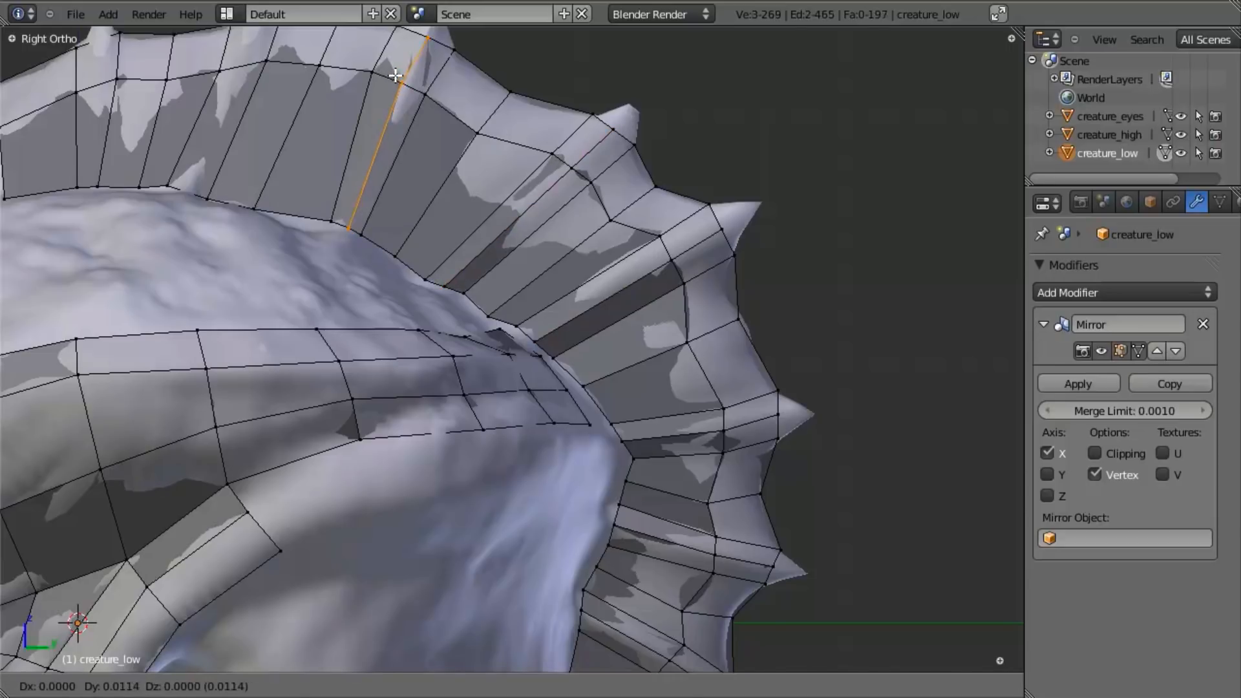
{"action": "left_click", "coordinate": [394, 81]}
- Add a centred lengthwise edge loop to the third and second spikes and snap the loops onto the sculpt
{"action": "middle_click_drag", "start_coordinate": [220, 74], "coordinate": [334, 285], "text": "shift"}
{"action": "key", "text": "a"}
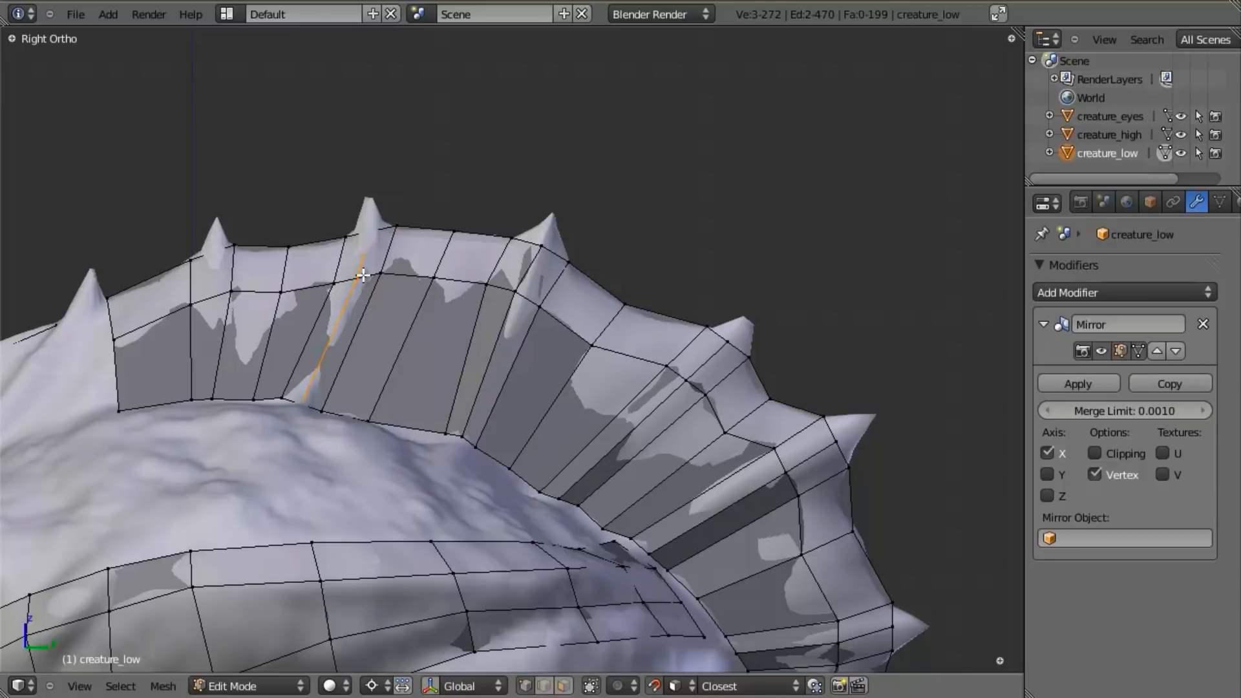
{"action": "key", "text": "g"}
{"action": "left_click", "coordinate": [362, 276]}
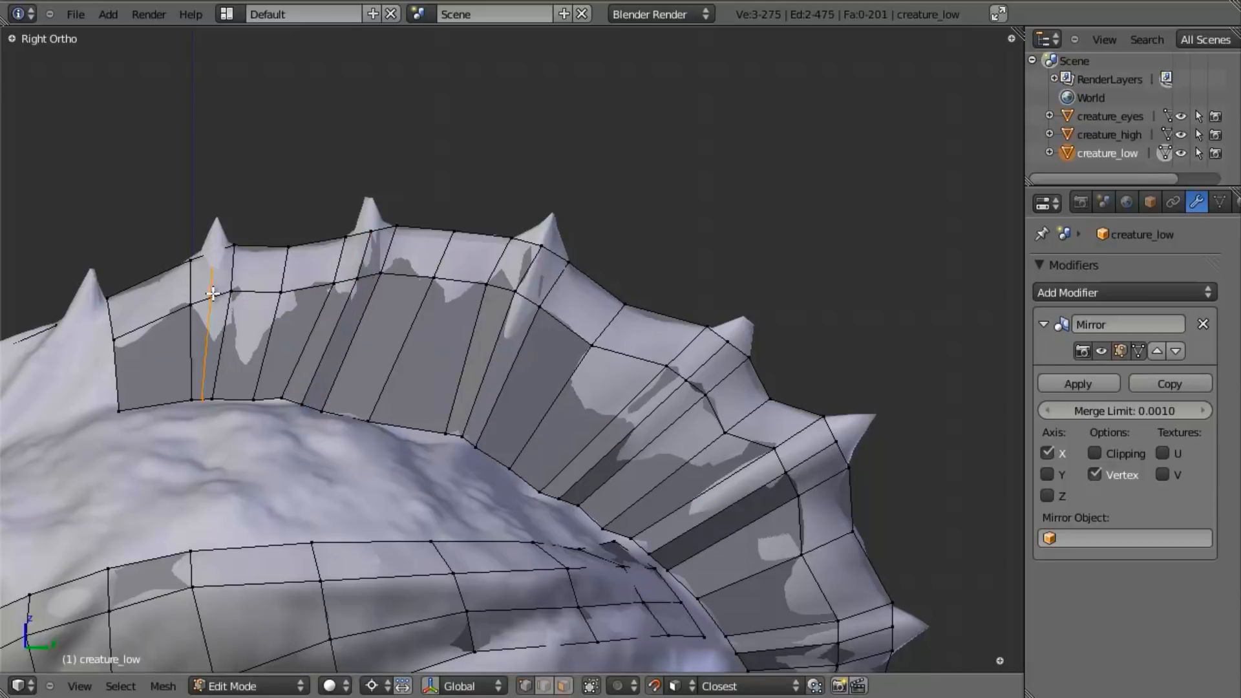
- Inspect the bridged crest in Object Mode and from several angles, checking how the strips follow the spikes
{"action": "key", "text": "Tab"}
{"action": "scroll", "coordinate": [370, 361], "scroll_direction": "down", "scroll_amount": 4}
{"action": "scroll", "coordinate": [290, 334], "scroll_direction": "up", "scroll_amount": 3}
{"action": "key", "text": "Tab"}
{"action": "key", "text": "Tab"}
{"action": "scroll", "coordinate": [271, 353], "scroll_direction": "down", "scroll_amount": 4}
{"action": "middle_click_drag", "start_coordinate": [280, 366], "coordinate": [447, 483]}
{"action": "key", "text": "Tab"}
{"action": "scroll", "coordinate": [557, 454], "scroll_direction": "up", "scroll_amount": 5}
{"action": "middle_click_drag", "start_coordinate": [557, 453], "coordinate": [485, 421]}
{"action": "scroll", "coordinate": [515, 543], "scroll_direction": "up", "scroll_amount": 3}
{"action": "middle_click_drag", "start_coordinate": [514, 542], "coordinate": [277, 402]}
{"action": "key", "text": "a"}
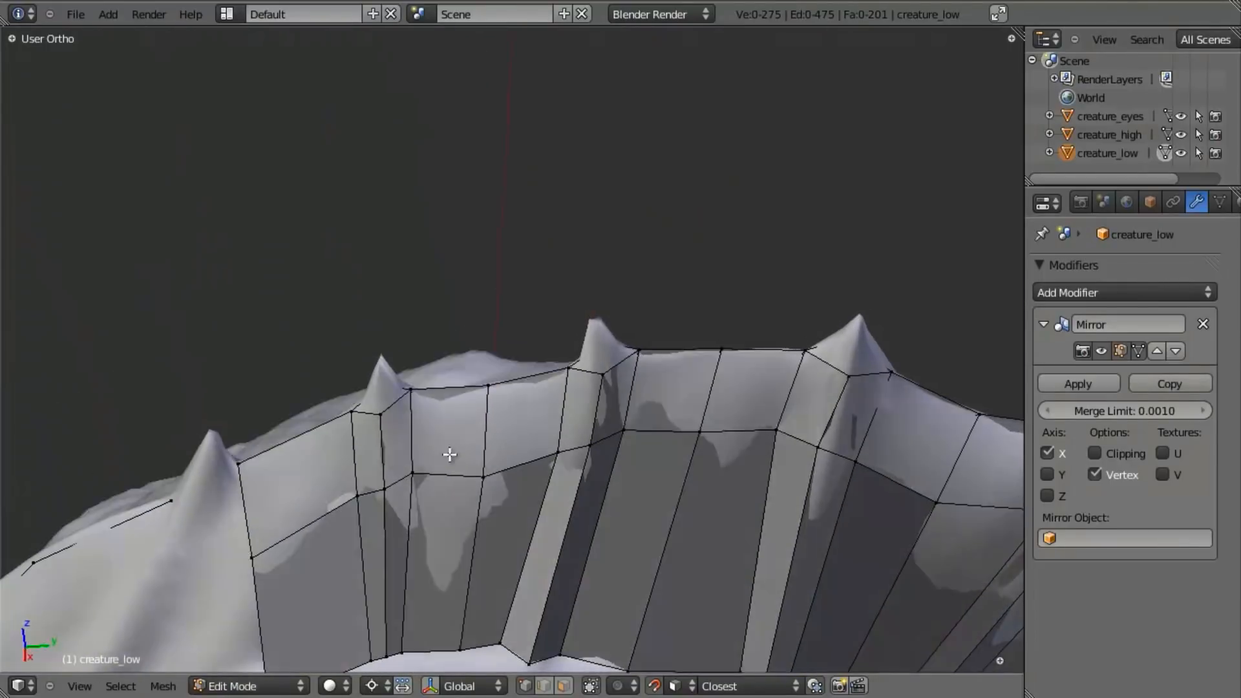
- Enable Clipping on the Mirror modifier and turn off snapping for the spike tips
{"action": "middle_click_drag", "start_coordinate": [447, 452], "coordinate": [451, 490]}
{"action": "middle_click_drag", "start_coordinate": [484, 406], "coordinate": [967, 374]}
{"action": "left_click", "coordinate": [1123, 456]}
- Select the second spike's rim edges and extrude them upward toward the tip in the right side view
{"action": "middle_click_drag", "start_coordinate": [362, 452], "coordinate": [374, 396]}
{"action": "key", "text": "b"}
{"action": "left_click_drag", "start_coordinate": [363, 369], "coordinate": [446, 427]}
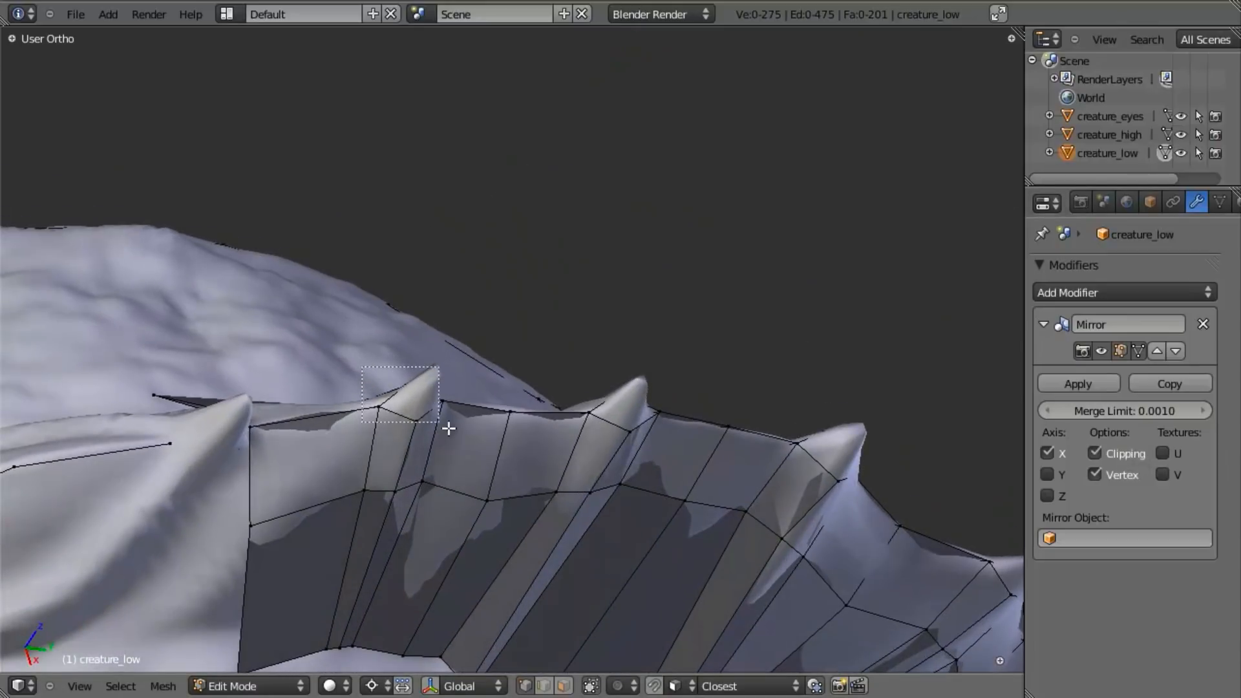
{"action": "key", "text": "KP_3"}
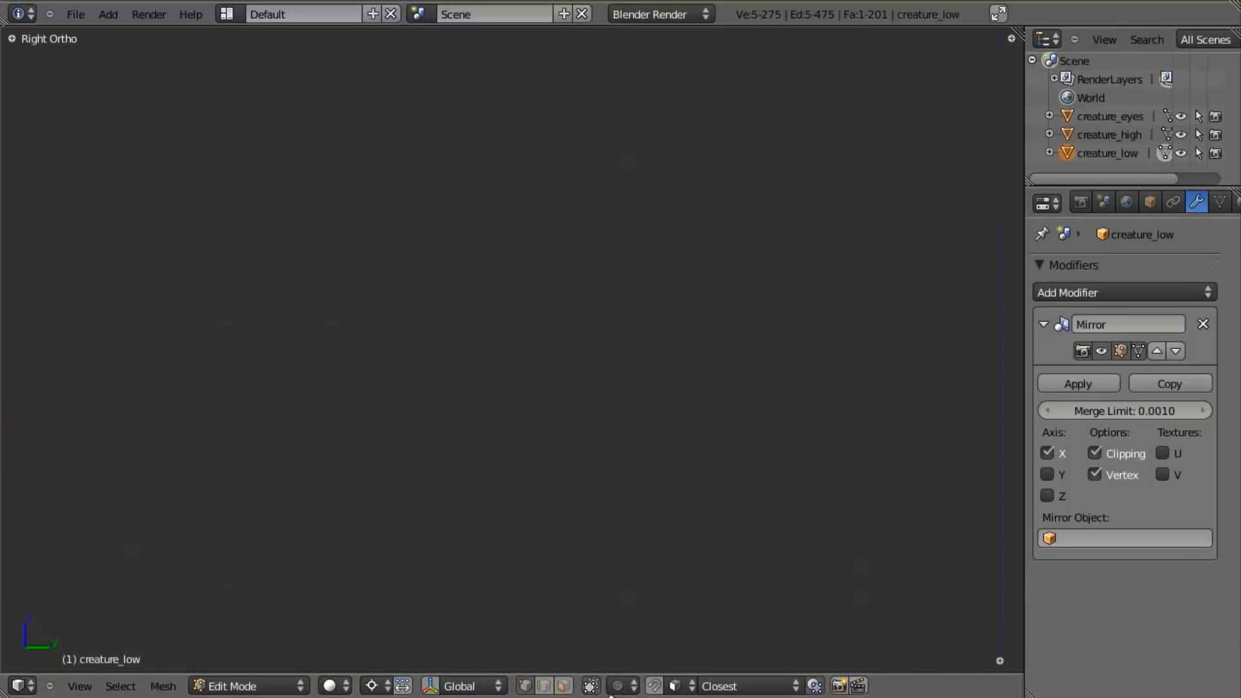
{"action": "scroll", "coordinate": [660, 504], "scroll_direction": "down", "scroll_amount": 7}
{"action": "middle_click_drag", "start_coordinate": [660, 555], "coordinate": [549, 392], "text": "shift"}
{"action": "scroll", "coordinate": [529, 450], "scroll_direction": "up", "scroll_amount": 5}
{"action": "key", "text": "z"}
{"action": "key", "text": "ctrl+r"}
{"action": "left_click", "coordinate": [723, 384]}
{"action": "left_click", "coordinate": [723, 328]}
- Merge the second spike's extruded vertices at their center and move the merged vertex onto the sculpted tip
{"action": "key", "text": "w"}
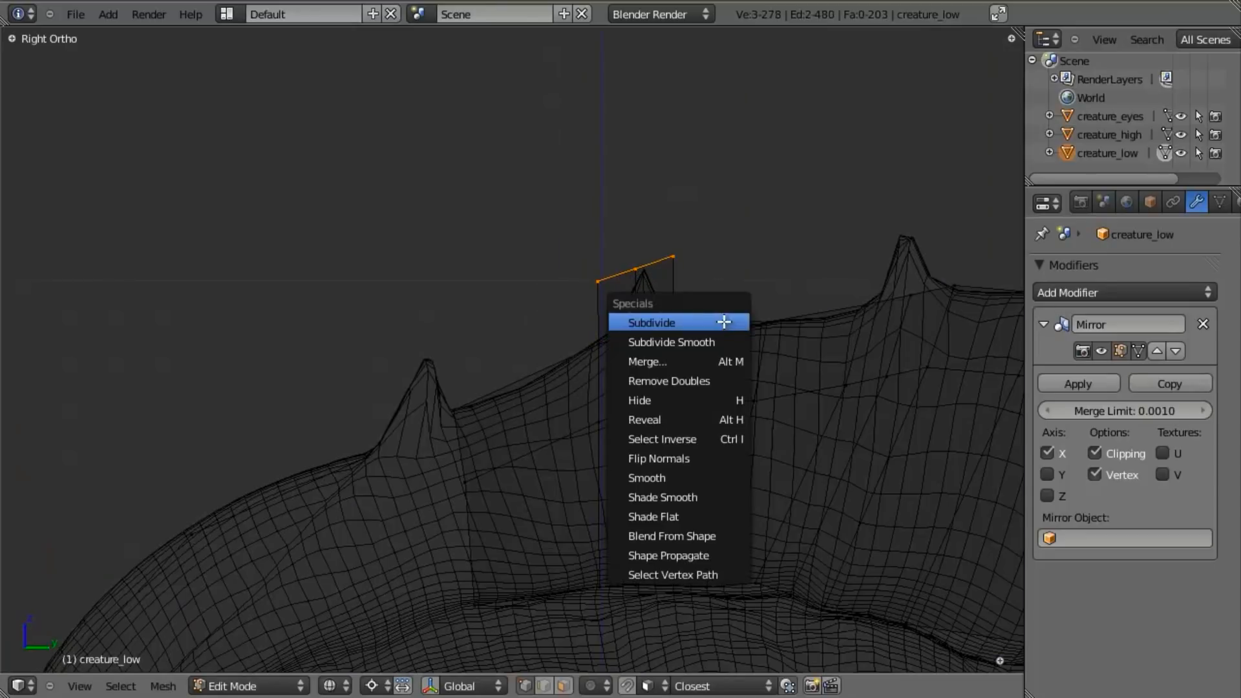
{"action": "left_click", "coordinate": [712, 355]}
{"action": "left_click", "coordinate": [712, 354]}
{"action": "key", "text": "z"}
{"action": "key", "text": "g"}
{"action": "left_click", "coordinate": [724, 355]}
- Select the third spike's rim edges and extrude them upward toward its tip
{"action": "middle_click_drag", "start_coordinate": [755, 374], "coordinate": [427, 446], "text": "shift"}
{"action": "key", "text": "a"}
{"action": "key", "text": "b"}
{"action": "left_click_drag", "start_coordinate": [478, 326], "coordinate": [686, 406]}
{"action": "key", "text": "z"}
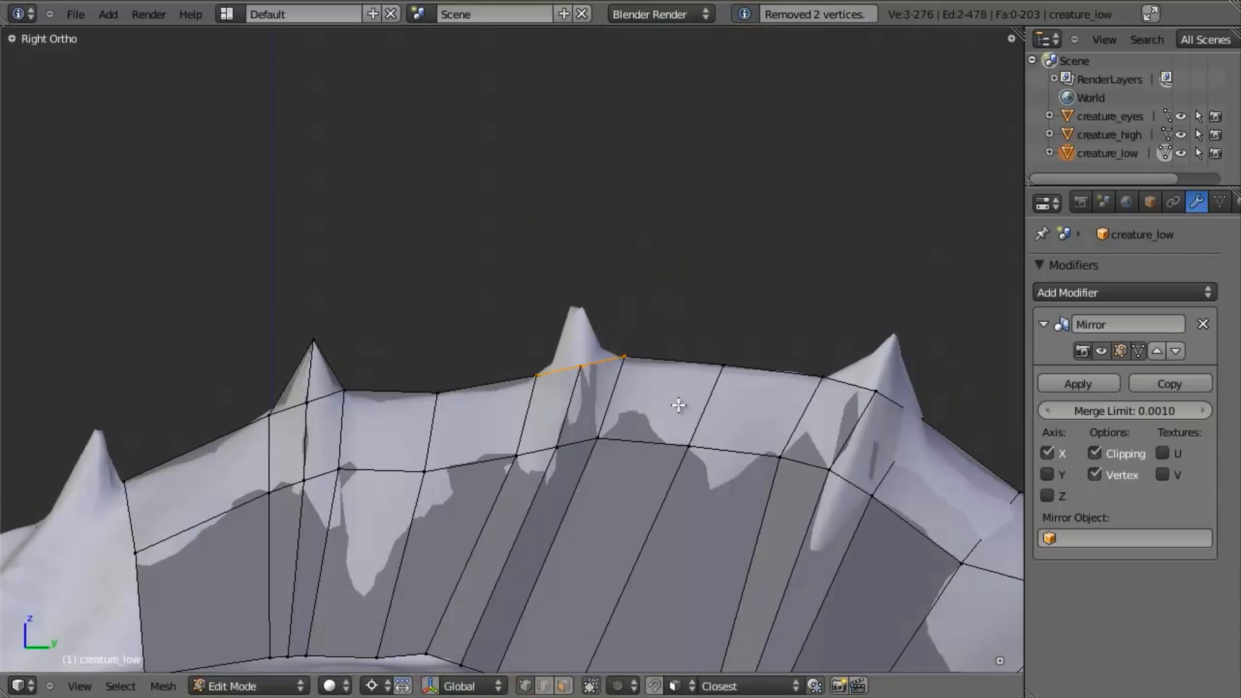
{"action": "key", "text": "z"}
{"action": "key", "text": "e"}
{"action": "left_click", "coordinate": [673, 354]}
- Merge the third spike's extruded vertices at center and place the resulting vertex on the spike's tip
{"action": "key", "text": "w"}
{"action": "left_click", "coordinate": [674, 357]}
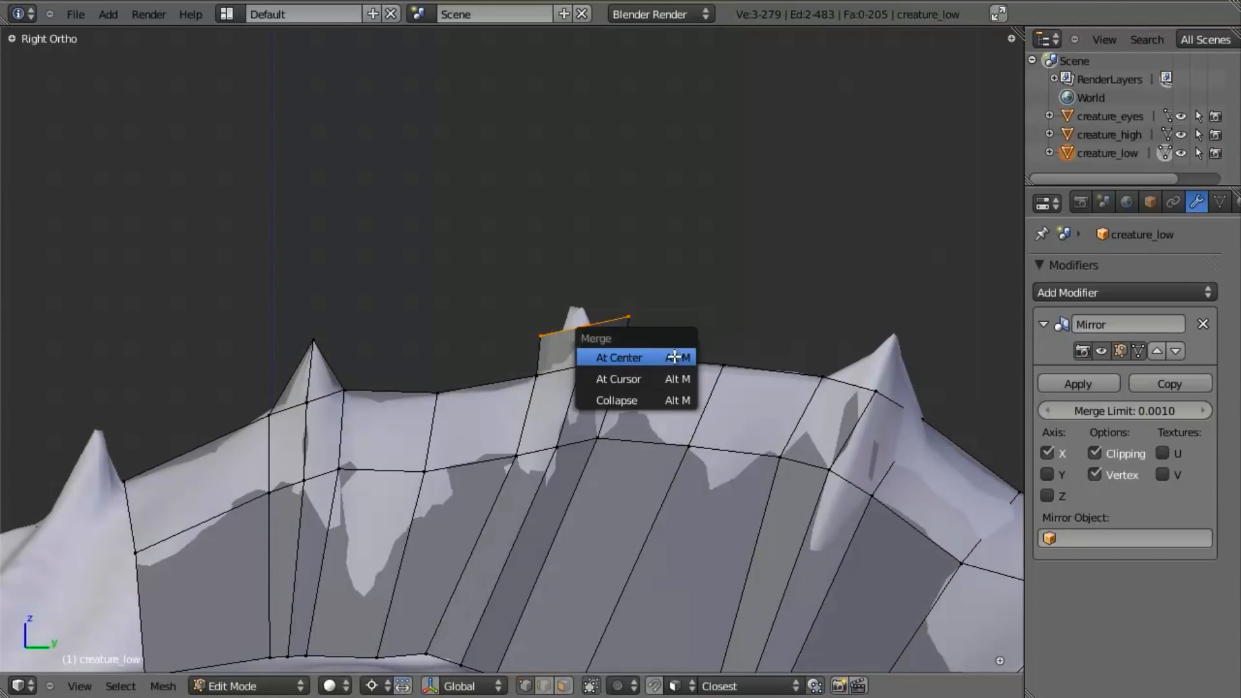
{"action": "left_click", "coordinate": [674, 356]}
{"action": "key", "text": "g"}
{"action": "left_click", "coordinate": [669, 340]}
{"action": "middle_click_drag", "start_coordinate": [619, 362], "coordinate": [565, 347], "text": "shift"}
{"action": "key", "text": "z"}
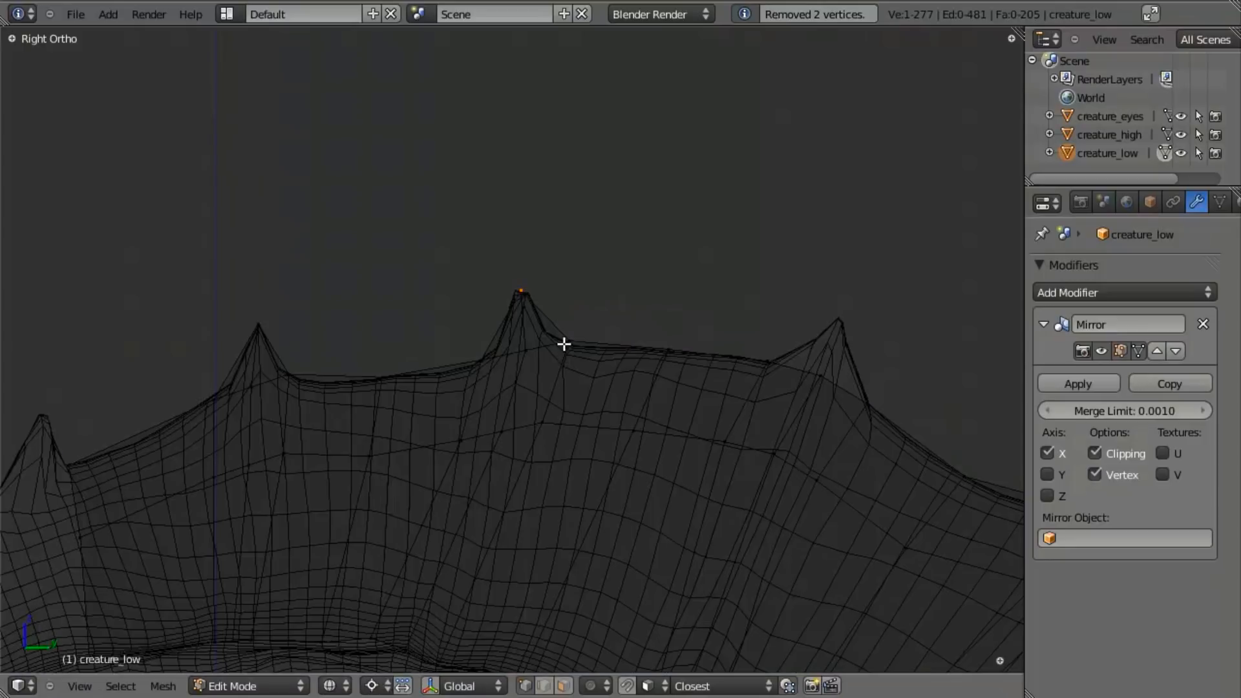
- Move the third spike's merged vertex onto its sculpted tip
{"action": "key", "text": "g"}
{"action": "left_click", "coordinate": [549, 345]}
{"action": "key", "text": "z"}
{"action": "middle_click_drag", "start_coordinate": [689, 420], "coordinate": [594, 412], "text": "shift"}
- Extrude the fourth spike's rim vertices toward its tip and merge the extruded vertices at center
{"action": "key", "text": "a"}
{"action": "key", "text": "z"}
{"action": "key", "text": "b"}
{"action": "left_click_drag", "start_coordinate": [654, 334], "coordinate": [801, 433]}
{"action": "key", "text": "e"}
{"action": "left_click", "coordinate": [811, 405]}
{"action": "key", "text": "w"}
{"action": "left_click", "coordinate": [748, 382]}
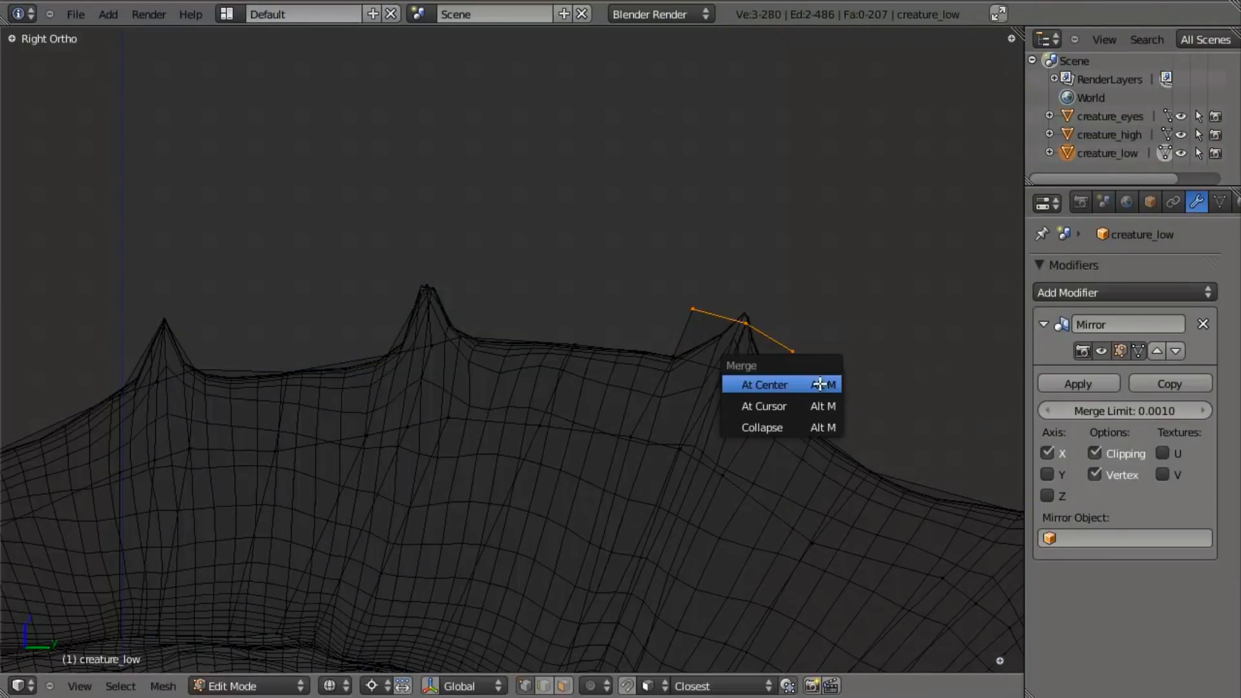
{"action": "left_click", "coordinate": [763, 385]}
- Extrude the fifth spike's rim vertices toward its tip and merge the new vertices at center
{"action": "scroll", "coordinate": [823, 382], "scroll_direction": "up", "scroll_amount": 2}
{"action": "key", "text": "b"}
{"action": "left_click_drag", "start_coordinate": [584, 330], "coordinate": [712, 437]}
{"action": "key", "text": "e"}
{"action": "left_click", "coordinate": [740, 402]}
{"action": "key", "text": "w"}
{"action": "left_click", "coordinate": [741, 403]}
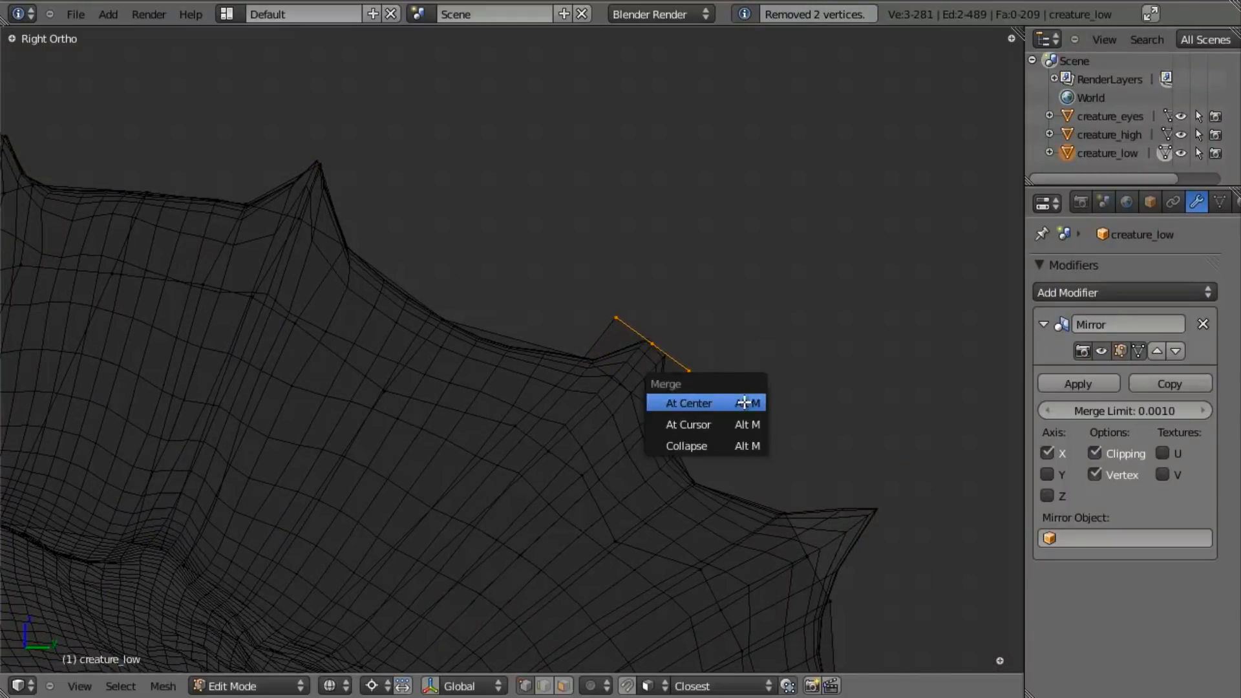
{"action": "left_click", "coordinate": [743, 401]}
- Select the sixth spike's rim vertices and extrude them outward to the spike's tip
{"action": "middle_click_drag", "start_coordinate": [799, 530], "coordinate": [734, 427], "text": "shift"}
{"action": "key", "text": "b"}
{"action": "left_click_drag", "start_coordinate": [700, 389], "coordinate": [811, 527]}
{"action": "key", "text": "e"}
{"action": "left_click", "coordinate": [871, 481]}
{"action": "key", "text": "w"}
{"action": "left_click", "coordinate": [871, 481]}
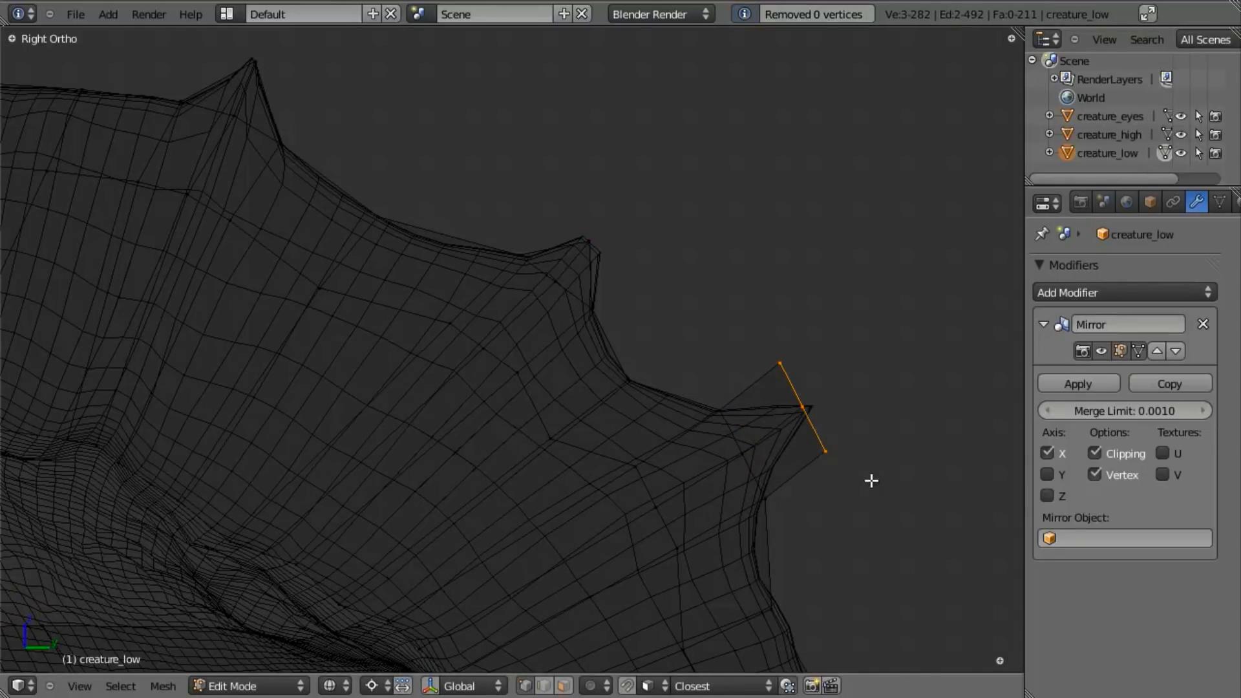
- Merge the sixth spike's extruded vertices at center and move the merged vertex onto the sculpted tip
{"action": "key", "text": "w"}
{"action": "left_click", "coordinate": [875, 461]}
{"action": "left_click", "coordinate": [884, 458]}
{"action": "key", "text": "g"}
{"action": "left_click", "coordinate": [894, 457]}
{"action": "key", "text": "z"}
{"action": "scroll", "coordinate": [887, 475], "scroll_direction": "down", "scroll_amount": 3}
- Select the seventh spike's rim vertices at the back of the crest and extrude them outward to its tip
{"action": "middle_click_drag", "start_coordinate": [886, 476], "coordinate": [808, 378], "text": "shift"}
{"action": "key", "text": "a"}
{"action": "key", "text": "z"}
{"action": "scroll", "coordinate": [666, 523], "scroll_direction": "up", "scroll_amount": 3}
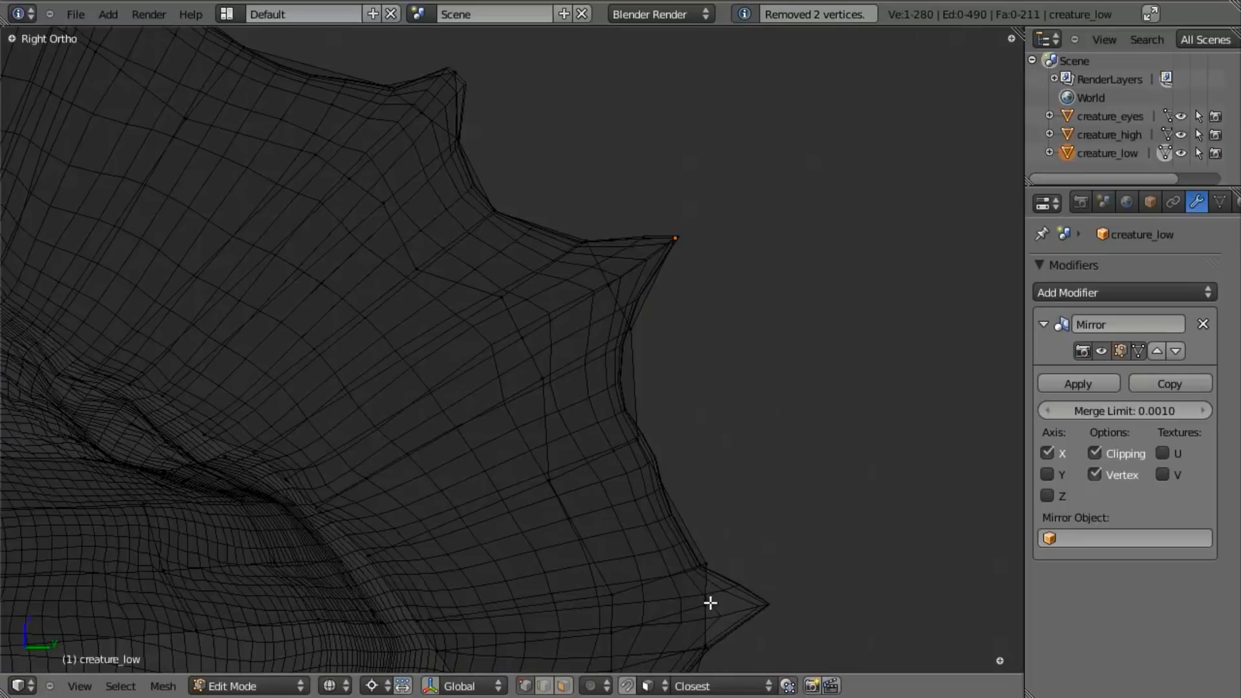
{"action": "middle_click_drag", "start_coordinate": [711, 601], "coordinate": [690, 458], "text": "shift"}
{"action": "key", "text": "b"}
{"action": "left_click_drag", "start_coordinate": [656, 388], "coordinate": [697, 535]}
{"action": "key", "text": "e"}
{"action": "left_click", "coordinate": [745, 531]}
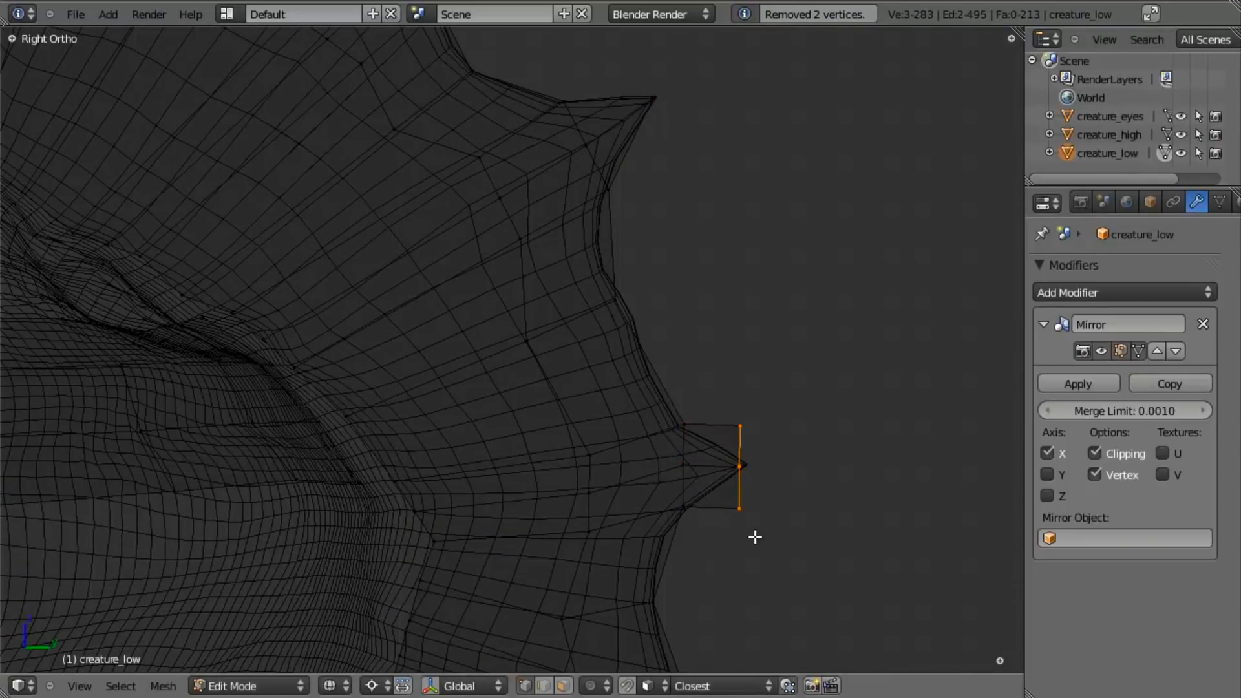
{"action": "key", "text": "w"}
{"action": "left_click", "coordinate": [736, 541]}
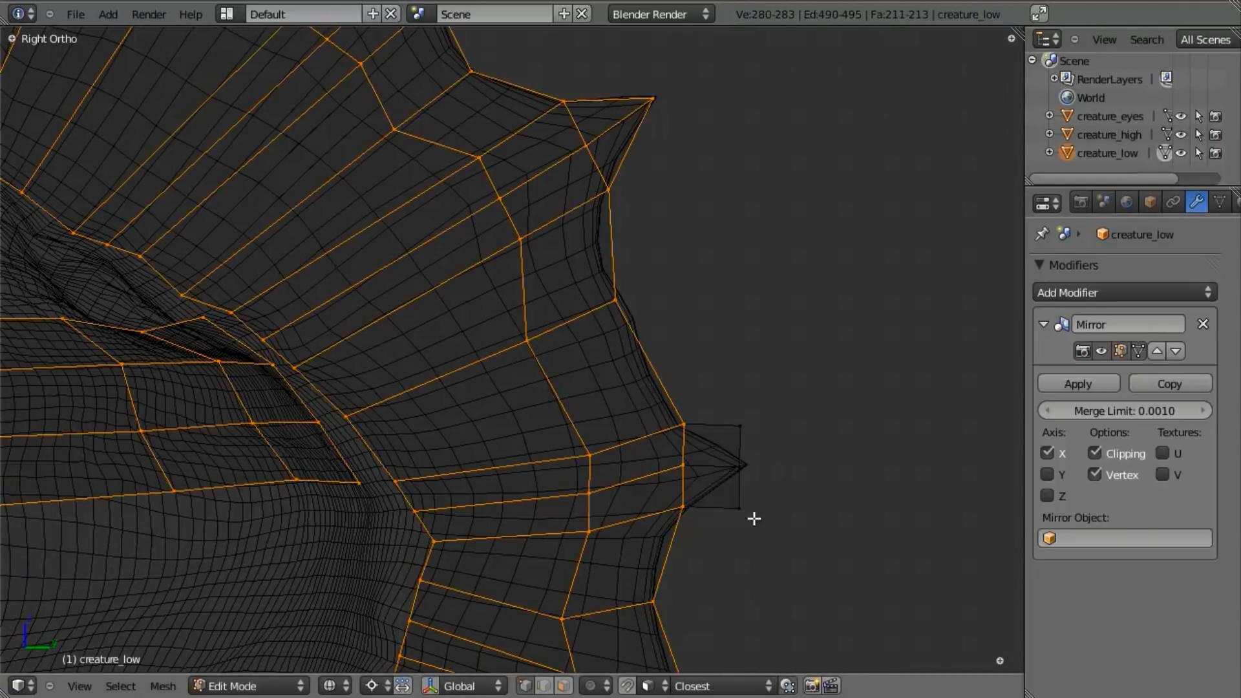
- Reselect the seventh spike's extruded vertices, merge them at center and place the merged vertex on the tip
{"action": "key", "text": "a"}
{"action": "key", "text": "b"}
{"action": "left_click_drag", "start_coordinate": [695, 401], "coordinate": [745, 548]}
{"action": "key", "text": "w"}
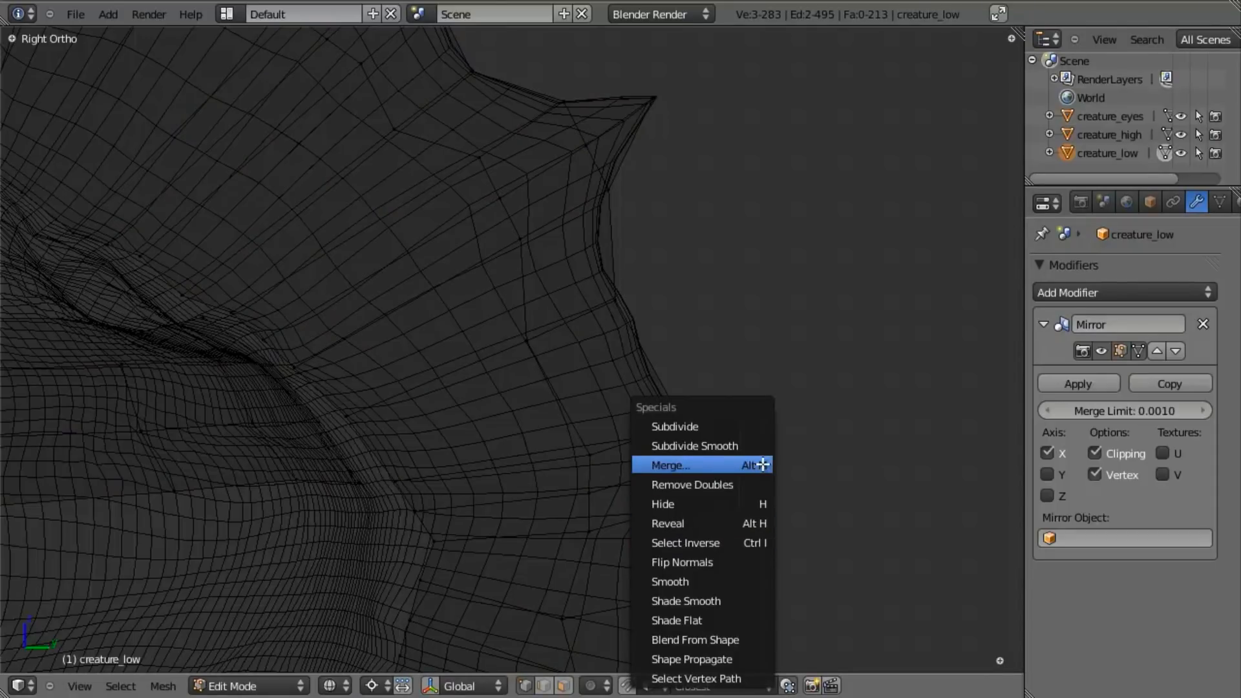
{"action": "left_click", "coordinate": [760, 465]}
{"action": "left_click", "coordinate": [760, 463]}
{"action": "key", "text": "g"}
{"action": "left_click", "coordinate": [784, 547]}
- Select the eighth spike's rim vertices and extrude them toward its tip
{"action": "key", "text": "z"}
{"action": "scroll", "coordinate": [743, 565], "scroll_direction": "down", "scroll_amount": 3}
{"action": "mouse_move", "coordinate": [662, 567]}
{"action": "middle_mouse_down", "text": "shift"}
{"action": "mouse_move", "coordinate": [673, 446]}
{"action": "mouse_move", "coordinate": [646, 388]}
{"action": "middle_mouse_up", "text": "shift"}
{"action": "scroll", "coordinate": [640, 457], "scroll_direction": "up", "scroll_amount": 2}
{"action": "key", "text": "z"}
{"action": "key", "text": "a"}
{"action": "key", "text": "b"}
{"action": "left_click_drag", "start_coordinate": [647, 382], "coordinate": [715, 476]}
- Merge the eighth spike's extruded vertices at center and move the resulting vertex onto the sculpted tip
{"action": "key", "text": "w"}
{"action": "left_click", "coordinate": [727, 464]}
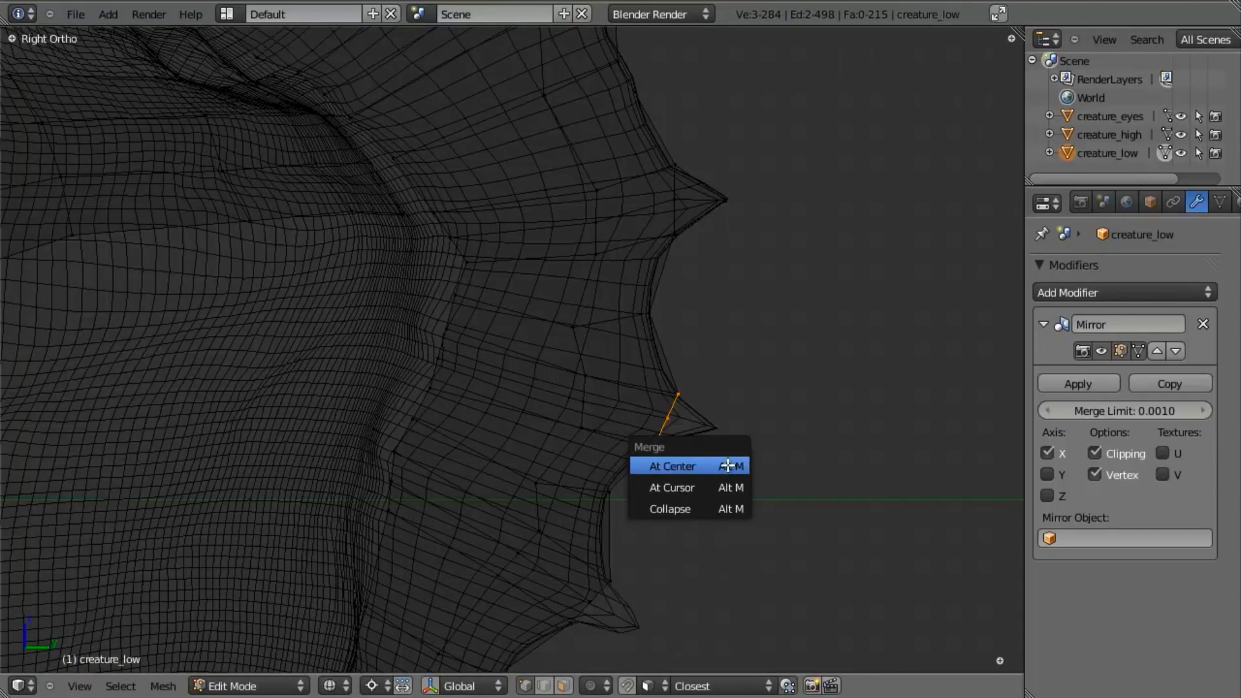
{"action": "left_click", "coordinate": [728, 462]}
{"action": "key", "text": "g"}
{"action": "left_click", "coordinate": [778, 475]}
{"action": "key", "text": "z"}
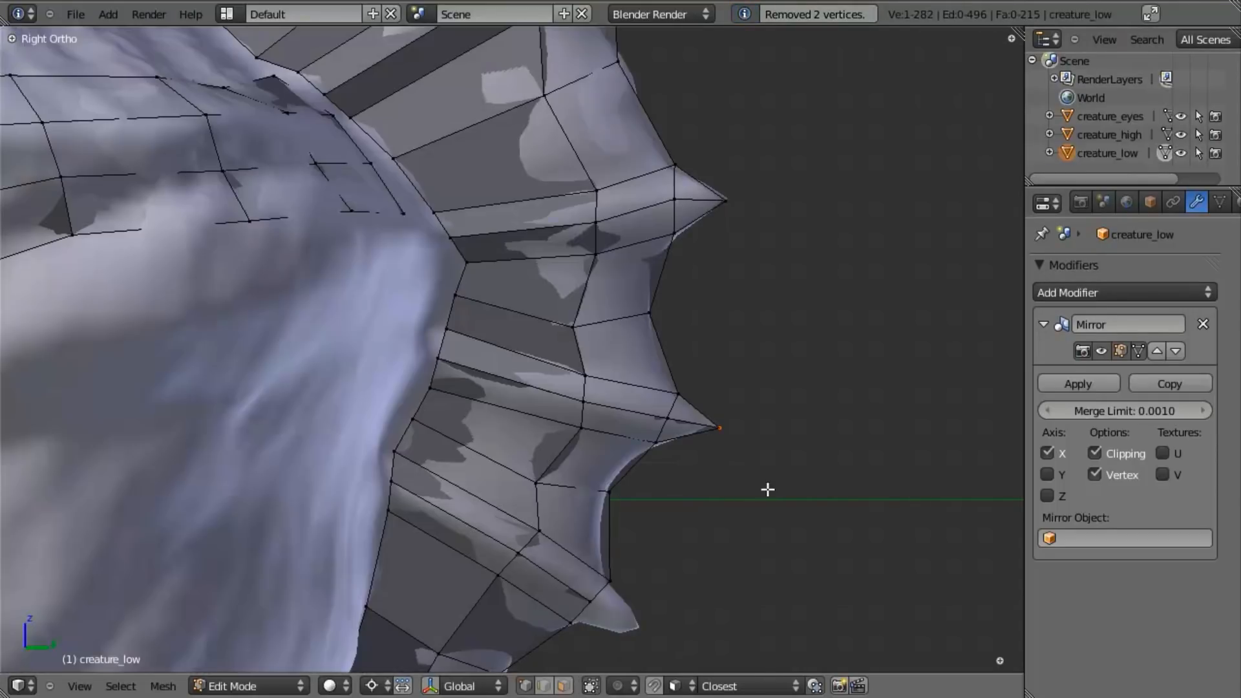
- Select the ninth spike's rim vertices and extrude them outward toward its tip
{"action": "middle_click_drag", "start_coordinate": [622, 566], "coordinate": [643, 424], "text": "shift"}
{"action": "key", "text": "z"}
{"action": "key", "text": "a"}
{"action": "key", "text": "b"}
{"action": "left_click_drag", "start_coordinate": [561, 428], "coordinate": [643, 510]}
{"action": "key", "text": "e"}
{"action": "left_click", "coordinate": [680, 527]}
- Merge the ninth spike's extruded vertices at center and place the merged vertex on its tip
{"action": "key", "text": "w"}
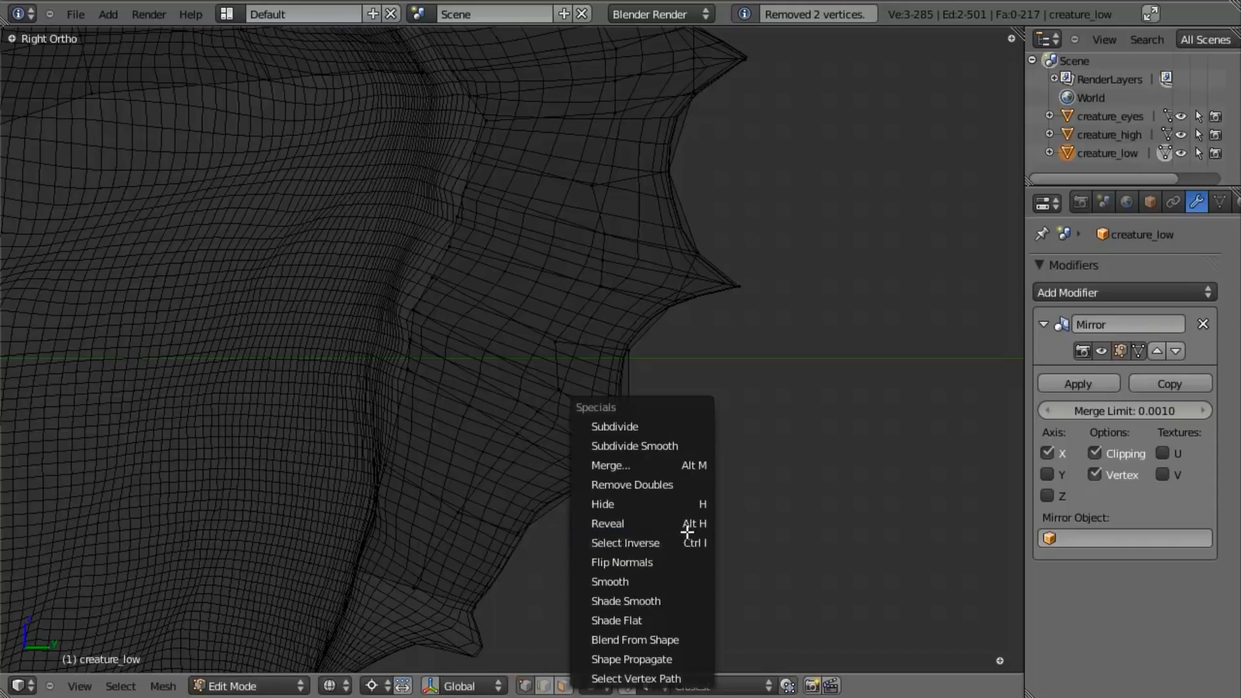
{"action": "left_click", "coordinate": [698, 466]}
{"action": "left_click", "coordinate": [702, 464]}
{"action": "key", "text": "z"}
{"action": "key", "text": "g"}
{"action": "left_click", "coordinate": [735, 474]}
- Check the spikes in object mode, return to editing and fine-tune the vertex placement at the spike tip
{"action": "key", "text": "Tab"}
{"action": "scroll", "coordinate": [530, 380], "scroll_direction": "down", "scroll_amount": 7}
{"action": "scroll", "coordinate": [524, 373], "scroll_direction": "up", "scroll_amount": 5}
{"action": "key", "text": "Tab"}
{"action": "scroll", "coordinate": [623, 401], "scroll_direction": "up", "scroll_amount": 4}
{"action": "key", "text": "z"}
{"action": "key", "text": "z"}
{"action": "middle_click_drag", "start_coordinate": [673, 396], "coordinate": [728, 404]}
{"action": "key", "text": "g"}
{"action": "left_click", "coordinate": [713, 416]}
- Move the seven selected spike-tip vertices along the X axis to the mirror center line
{"action": "scroll", "coordinate": [602, 419], "scroll_direction": "down", "scroll_amount": 5}
{"action": "middle_click_drag", "start_coordinate": [602, 418], "coordinate": [652, 645]}
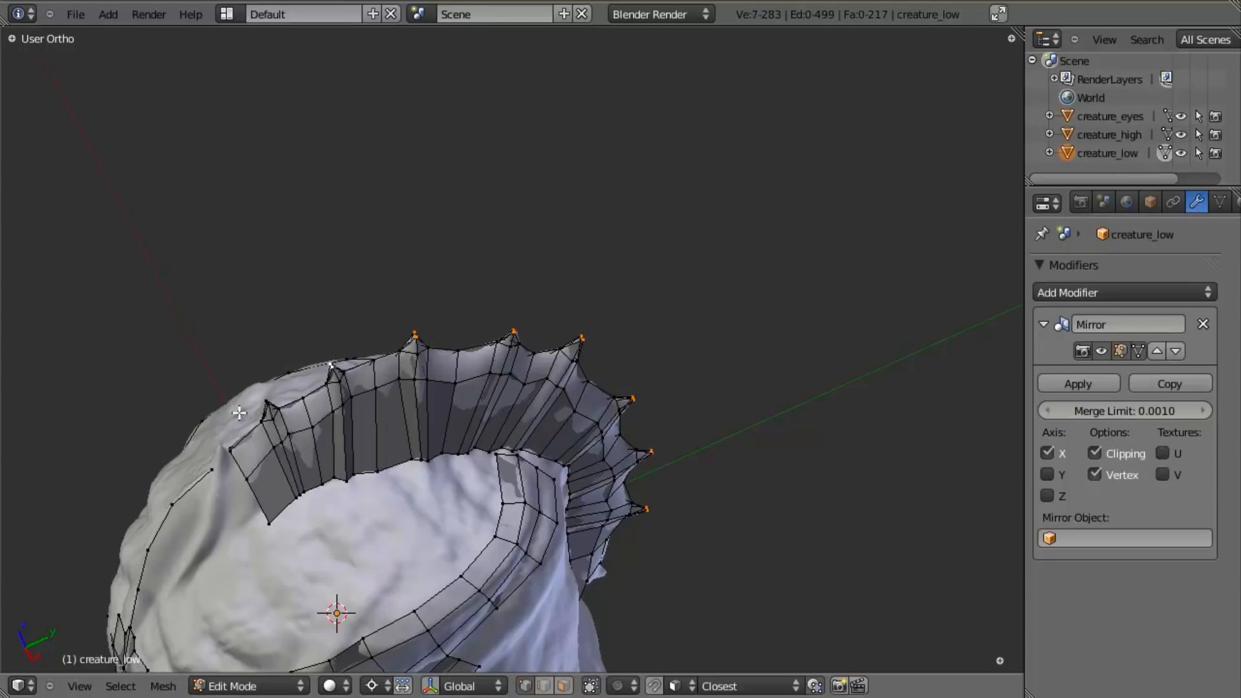
{"action": "middle_click_drag", "start_coordinate": [446, 430], "coordinate": [537, 437]}
{"action": "key", "text": "g"}
{"action": "key", "text": "x"}
{"action": "left_click", "coordinate": [525, 423]}
{"action": "middle_click_drag", "start_coordinate": [743, 488], "coordinate": [616, 453]}
{"action": "key", "text": "a"}
- Move the front corner vertex of the crest's lower edge onto the crease of the sculpted head
{"action": "middle_click_drag", "start_coordinate": [535, 440], "coordinate": [590, 468]}
{"action": "middle_click_drag", "start_coordinate": [481, 463], "coordinate": [640, 427], "text": "shift"}
{"action": "scroll", "coordinate": [640, 426], "scroll_direction": "up", "scroll_amount": 5}
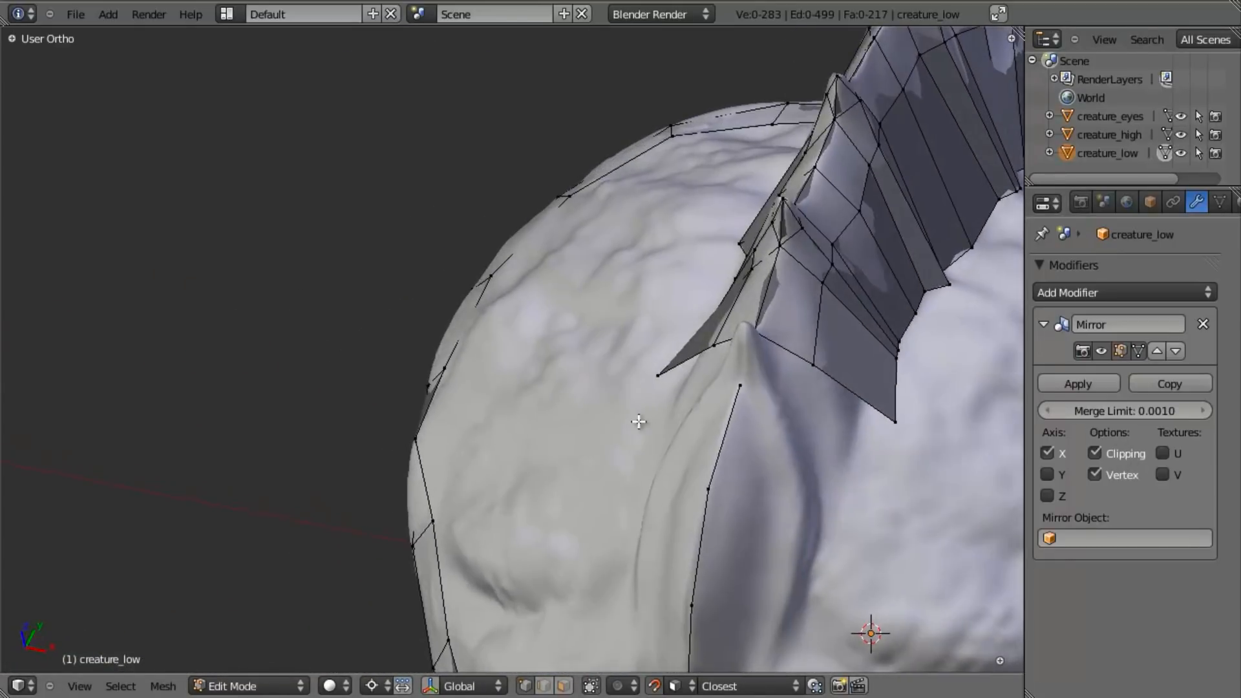
{"action": "middle_click_drag", "start_coordinate": [863, 451], "coordinate": [833, 439]}
{"action": "middle_click_drag", "start_coordinate": [686, 338], "coordinate": [743, 316]}
{"action": "right_click", "coordinate": [899, 354]}
{"action": "key", "text": "g"}
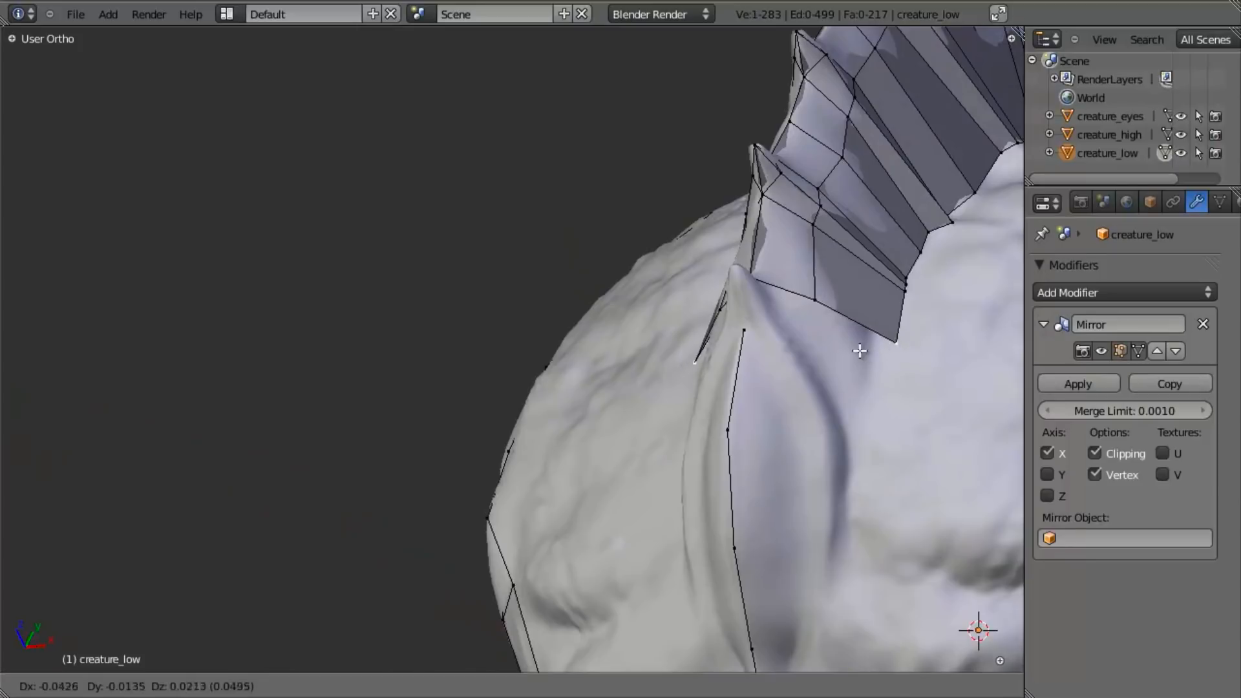
{"action": "left_click", "coordinate": [853, 354]}
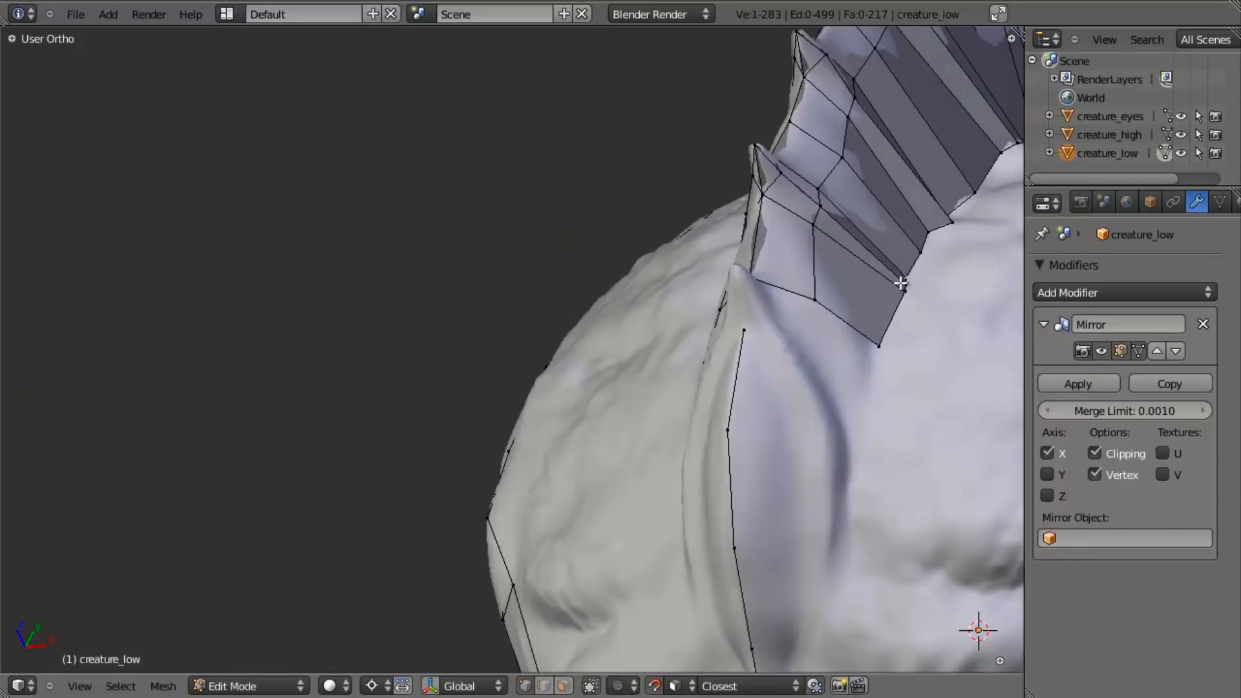
- Reposition the three lower-edge vertices beneath the second spike in the right side view
{"action": "scroll", "coordinate": [840, 331], "scroll_direction": "down", "scroll_amount": 3}
{"action": "key", "text": "KP_3"}
{"action": "scroll", "coordinate": [768, 499], "scroll_direction": "down", "scroll_amount": 1}
{"action": "key", "text": "z"}
{"action": "key", "text": "g"}
{"action": "left_click", "coordinate": [767, 501]}
{"action": "key", "text": "z"}
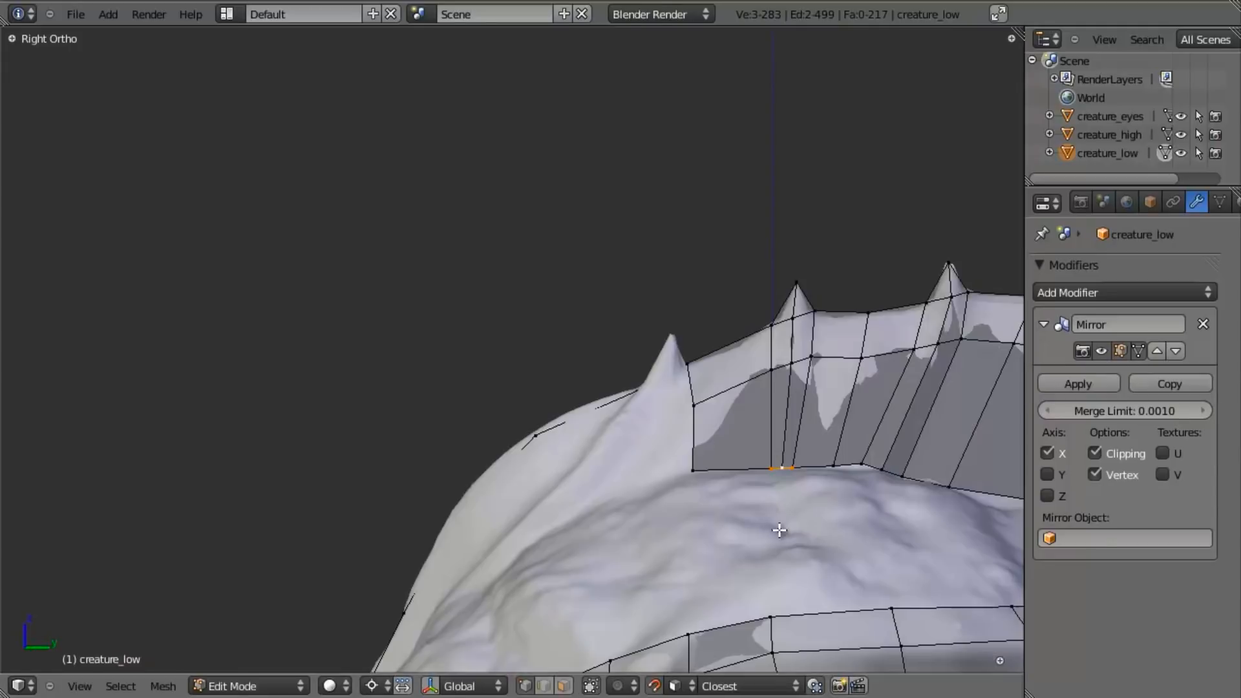
- Raise the middle lower-edge vertices under the third and second spikes and spread the second spike's outer vertices apart
{"action": "middle_click_drag", "start_coordinate": [768, 519], "coordinate": [708, 464], "text": "shift"}
{"action": "key", "text": "g"}
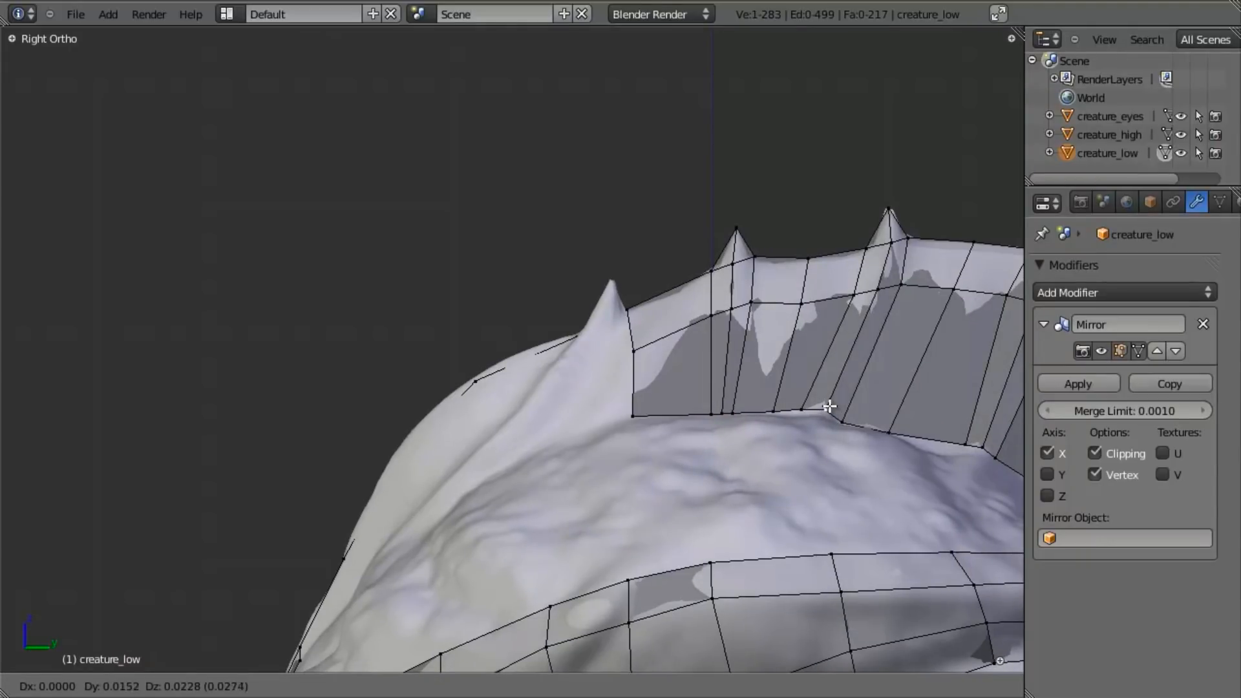
{"action": "left_click", "coordinate": [831, 399]}
{"action": "right_click", "coordinate": [721, 428]}
{"action": "key", "text": "g"}
{"action": "left_click", "coordinate": [723, 394]}
{"action": "right_click", "coordinate": [733, 412]}
{"action": "key", "text": "g"}
{"action": "left_click", "coordinate": [739, 408]}
{"action": "right_click", "coordinate": [711, 413]}
{"action": "key", "text": "g"}
{"action": "left_click", "coordinate": [703, 415]}
- Spread the outer lower-edge vertices under the fourth spike apart and raise its middle vertex
{"action": "middle_click_drag", "start_coordinate": [806, 475], "coordinate": [637, 408], "text": "shift"}
{"action": "right_click", "coordinate": [790, 372]}
{"action": "key", "text": "g"}
{"action": "left_click", "coordinate": [782, 375]}
{"action": "right_click", "coordinate": [827, 397]}
{"action": "key", "text": "g"}
{"action": "left_click", "coordinate": [833, 399]}
{"action": "right_click", "coordinate": [822, 389]}
{"action": "key", "text": "g"}
{"action": "left_click", "coordinate": [821, 371]}
- Raise the middle lower-edge vertex under the fifth spike
{"action": "key", "text": "a"}
{"action": "middle_click_drag", "start_coordinate": [748, 436], "coordinate": [616, 362], "text": "shift"}
{"action": "right_click", "coordinate": [782, 367]}
{"action": "key", "text": "g"}
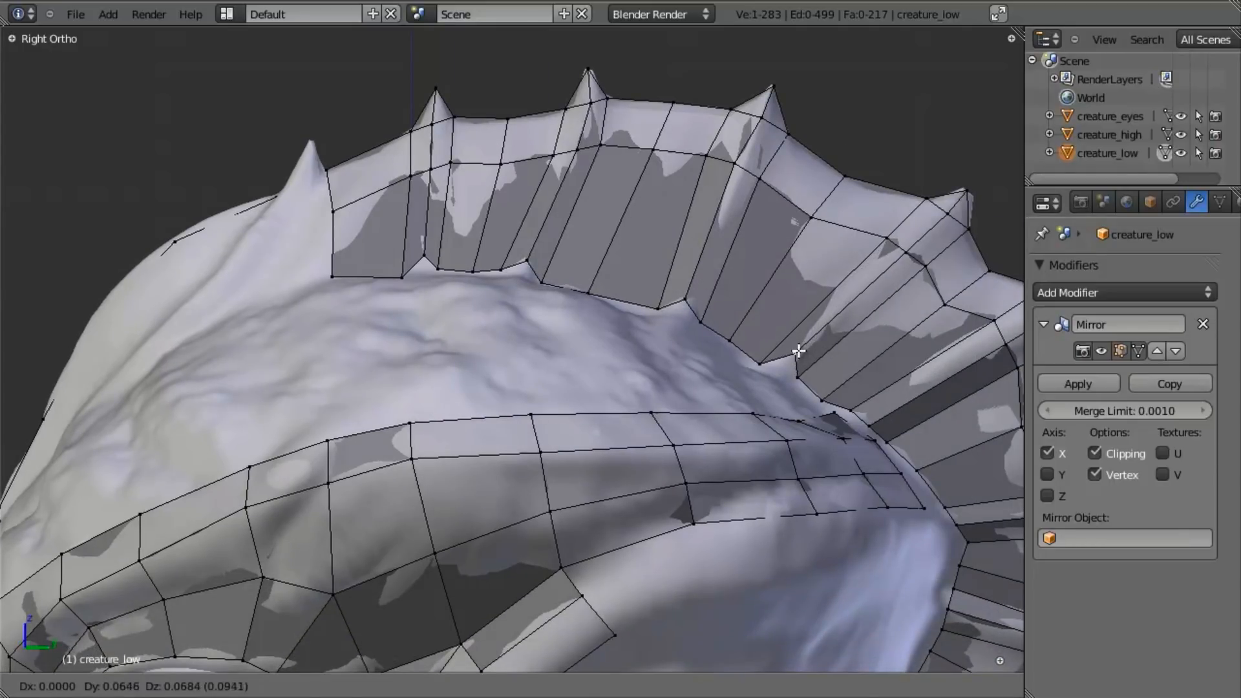
{"action": "left_click", "coordinate": [799, 351]}
{"action": "key", "text": "a"}
- Extrude lower-edge vertices downward under the fifth and fourth spikes and fill a face at each notch
{"action": "mouse_move", "coordinate": [734, 369]}
{"action": "middle_mouse_down", "text": "shift"}
{"action": "mouse_move", "coordinate": [741, 331]}
{"action": "mouse_move", "coordinate": [584, 362]}
{"action": "mouse_move", "coordinate": [724, 349]}
{"action": "middle_mouse_up", "text": "shift"}
{"action": "key", "text": "e"}
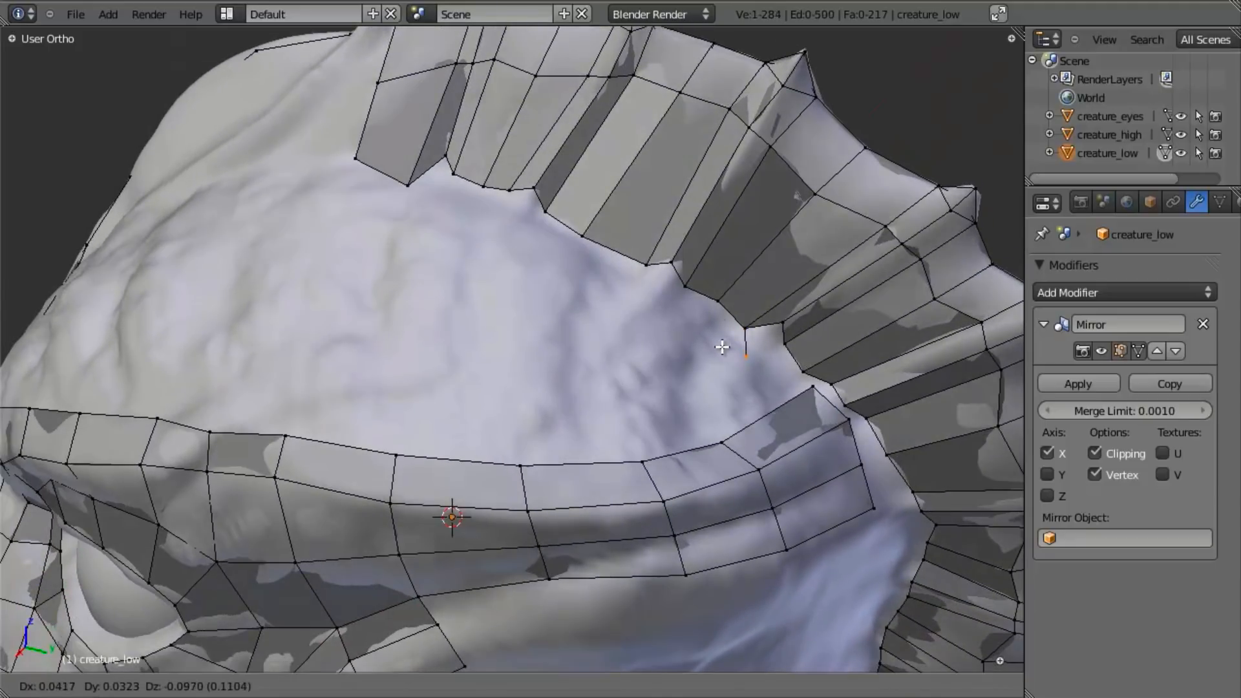
{"action": "left_click", "coordinate": [722, 347]}
{"action": "key", "text": "f"}
{"action": "right_click", "coordinate": [646, 267]}
{"action": "key", "text": "e"}
{"action": "left_click", "coordinate": [645, 303]}
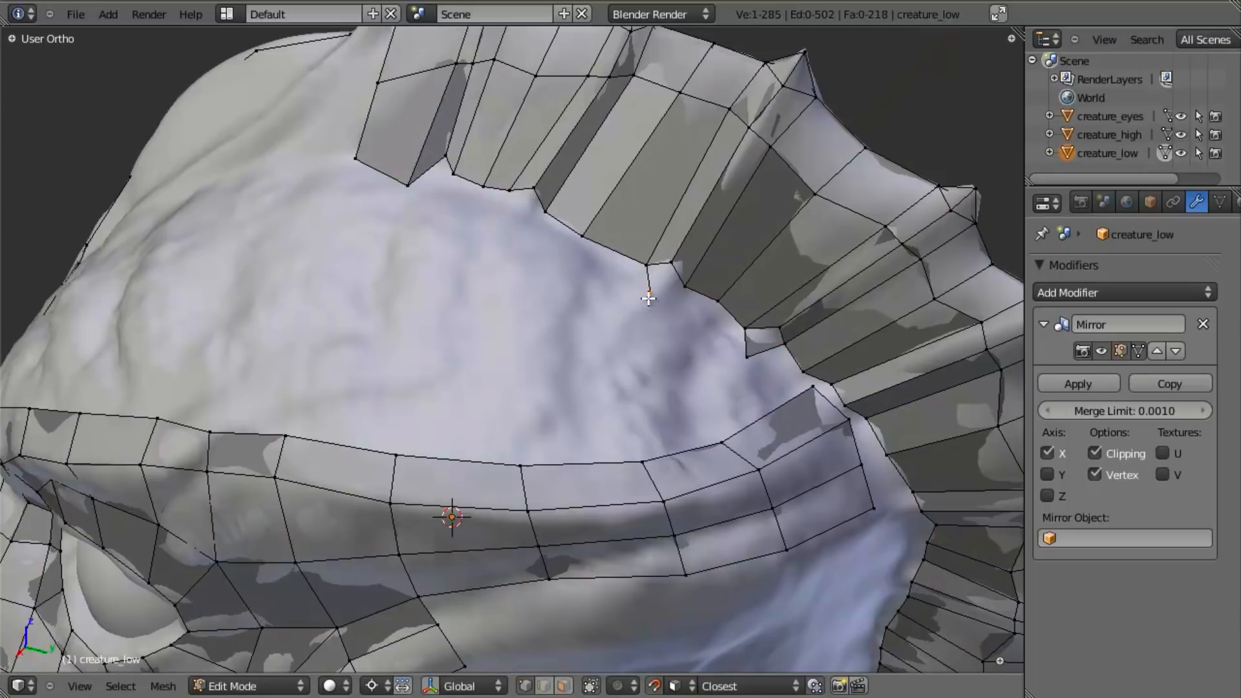
{"action": "key", "text": "f"}
- Extrude the lower-edge vertex under the third spike downward and fill the face at its notch
{"action": "key", "text": "a"}
{"action": "key", "text": "e"}
{"action": "left_click", "coordinate": [535, 200]}
{"action": "key", "text": "f"}
{"action": "key", "text": "a"}
{"action": "key", "text": "a"}
{"action": "key", "text": "a"}
- Raise the lower-edge vertices under the second spike to tighten the front end of the crest's lower edge
{"action": "middle_click_drag", "start_coordinate": [487, 177], "coordinate": [473, 601], "text": "shift"}
{"action": "right_click", "coordinate": [441, 375]}
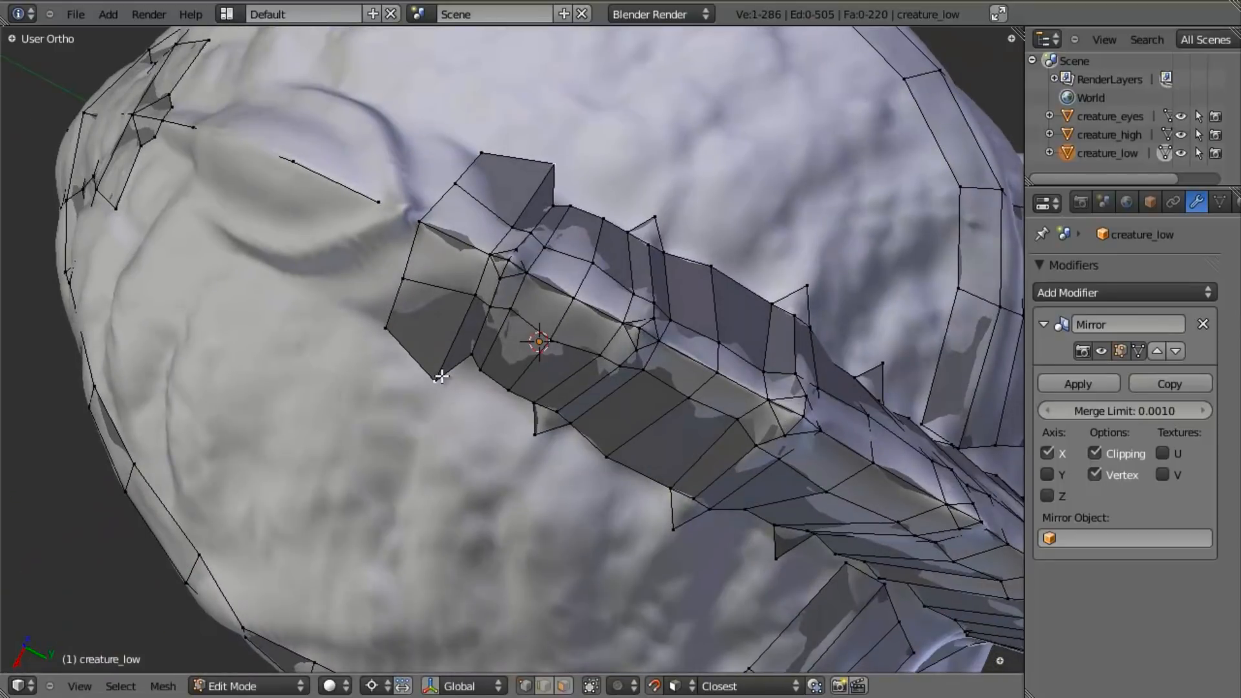
{"action": "key", "text": "g"}
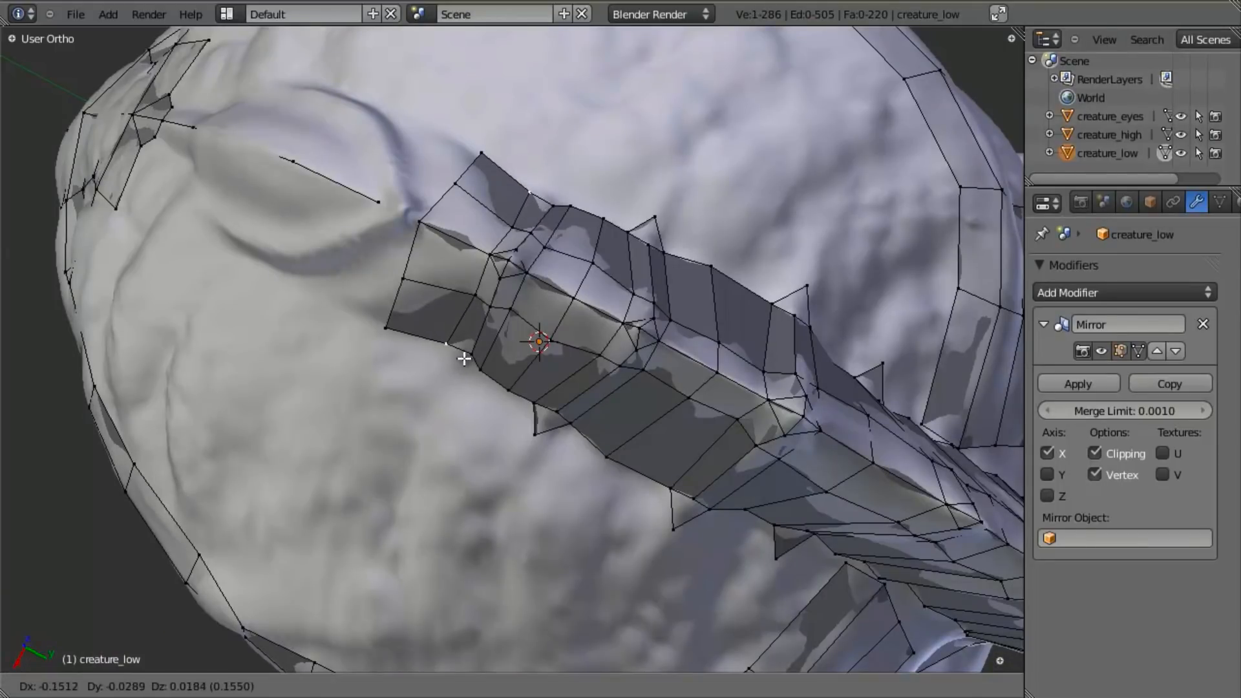
{"action": "left_click", "coordinate": [467, 355]}
{"action": "key", "text": "g"}
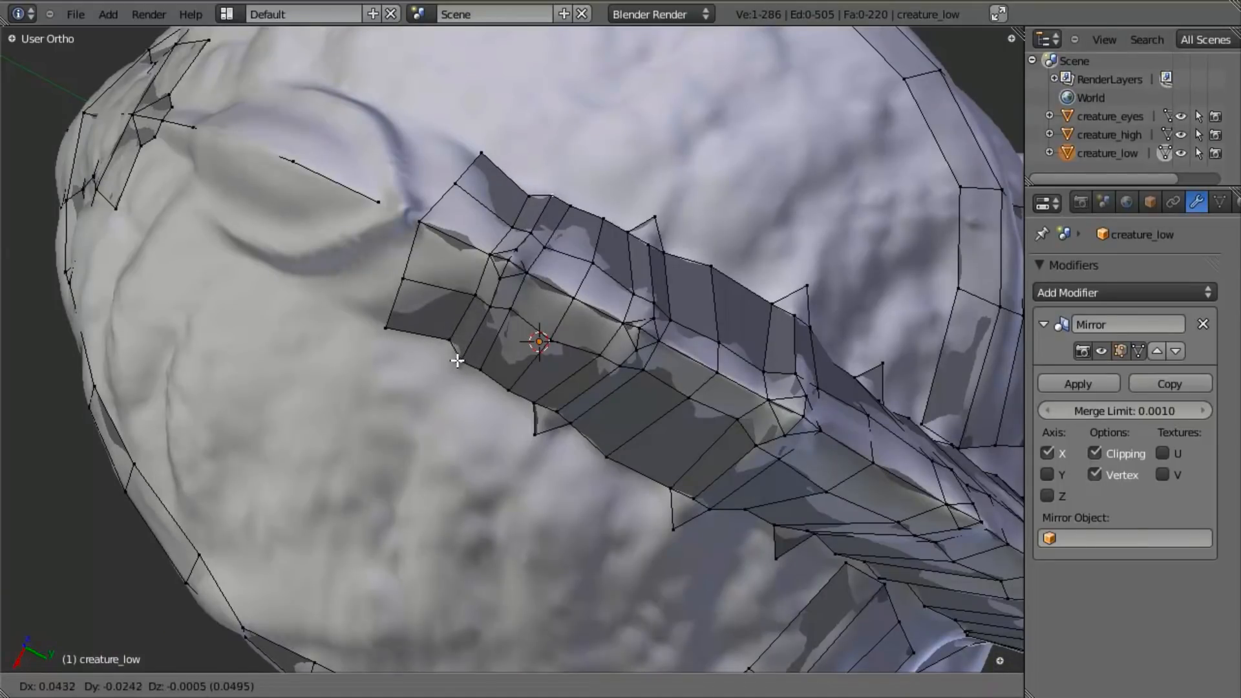
{"action": "left_click", "coordinate": [457, 361]}
- Extrude the lower-edge vertex under the second spike downward and fill the face at its notch
{"action": "middle_click_drag", "start_coordinate": [526, 486], "coordinate": [436, 516]}
{"action": "right_click", "coordinate": [453, 344]}
{"action": "key", "text": "e"}
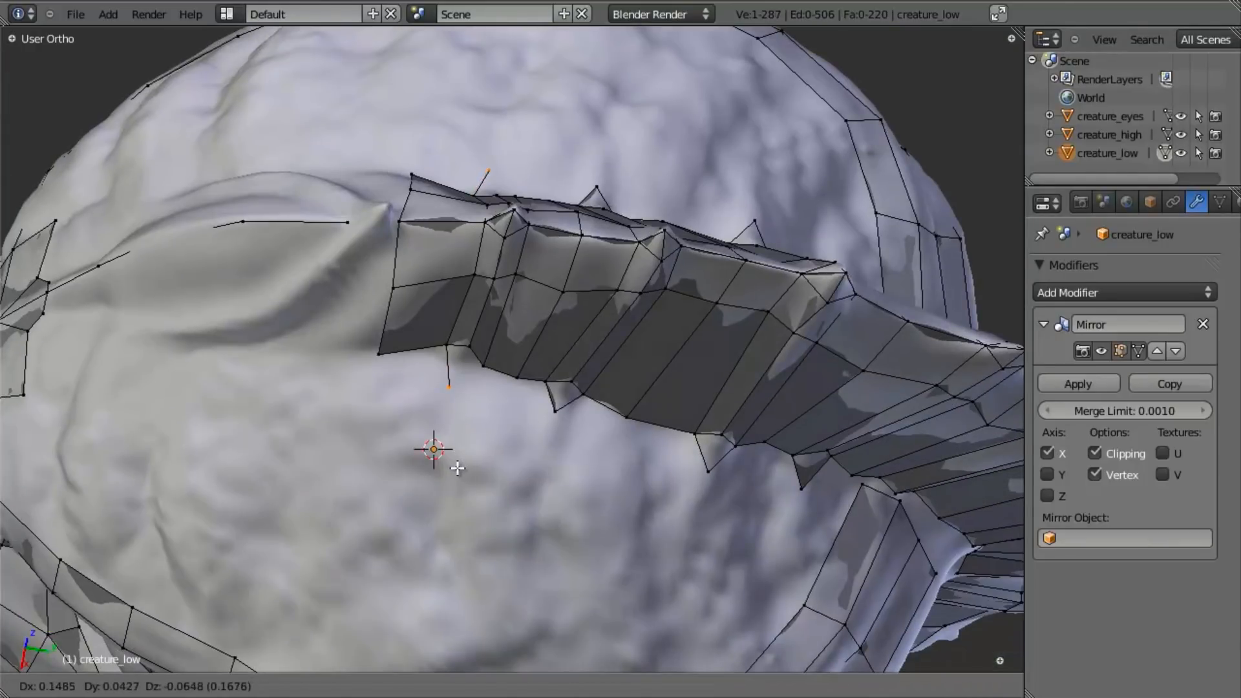
{"action": "left_click", "coordinate": [460, 464]}
{"action": "key", "text": "f"}
{"action": "key", "text": "a"}
{"action": "key", "text": "a"}
- Raise the middle lower-edge vertex under the sixth spike and move the brow strip's end vertices away from the crest
{"action": "scroll", "coordinate": [554, 457], "scroll_direction": "down", "scroll_amount": 3}
{"action": "middle_click_drag", "start_coordinate": [554, 456], "coordinate": [608, 402]}
{"action": "key", "text": "a"}
{"action": "scroll", "coordinate": [520, 460], "scroll_direction": "up", "scroll_amount": 6}
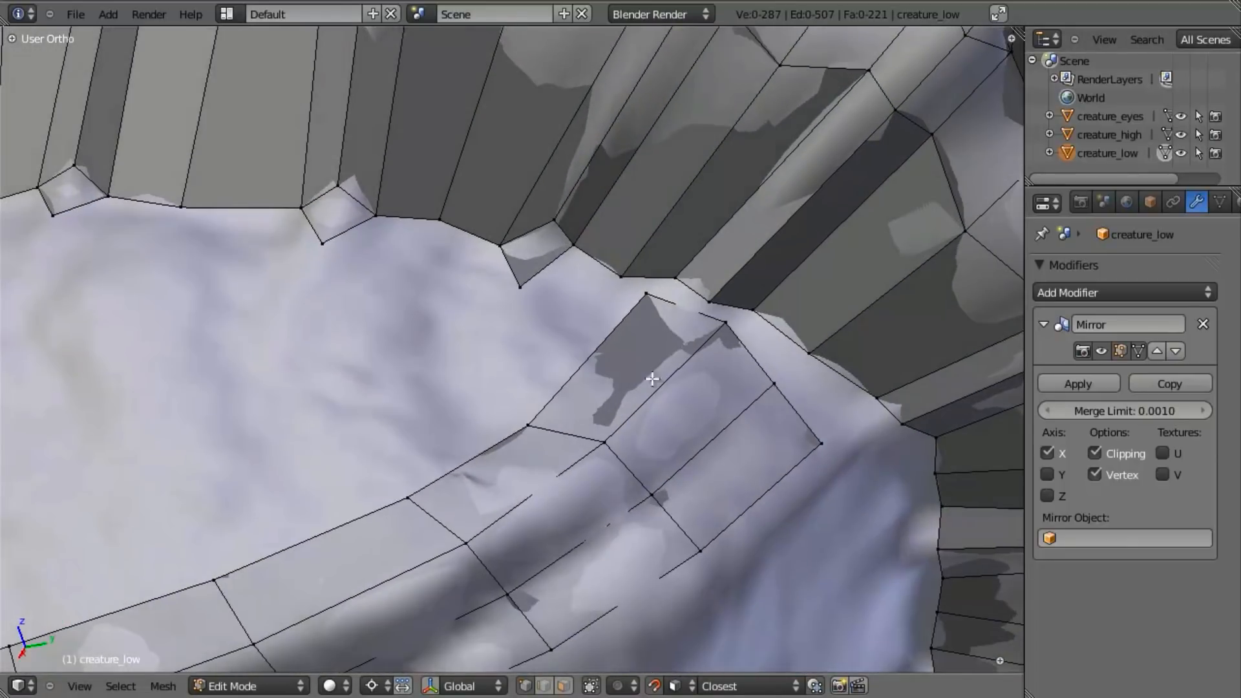
{"action": "key", "text": "g"}
{"action": "left_click", "coordinate": [746, 251]}
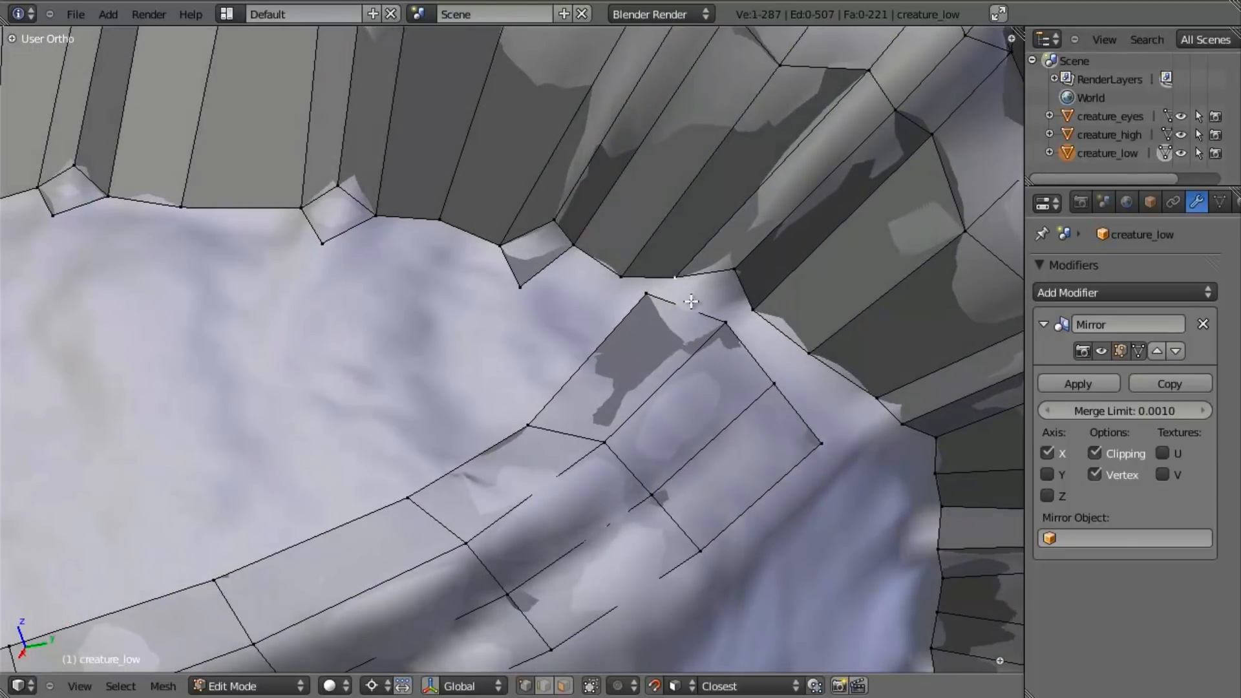
{"action": "middle_click_drag", "start_coordinate": [695, 293], "coordinate": [574, 494]}
{"action": "middle_click_drag", "start_coordinate": [698, 381], "coordinate": [697, 309]}
{"action": "key", "text": "g"}
{"action": "left_click", "coordinate": [612, 421]}
{"action": "key", "text": "a"}
- Extrude the lower-edge vertex under the sixth spike onto the head surface and fill the face at its notch
{"action": "right_click", "coordinate": [651, 285]}
{"action": "key", "text": "e"}
{"action": "left_click", "coordinate": [645, 322]}
{"action": "right_click", "coordinate": [696, 286], "text": "shift"}
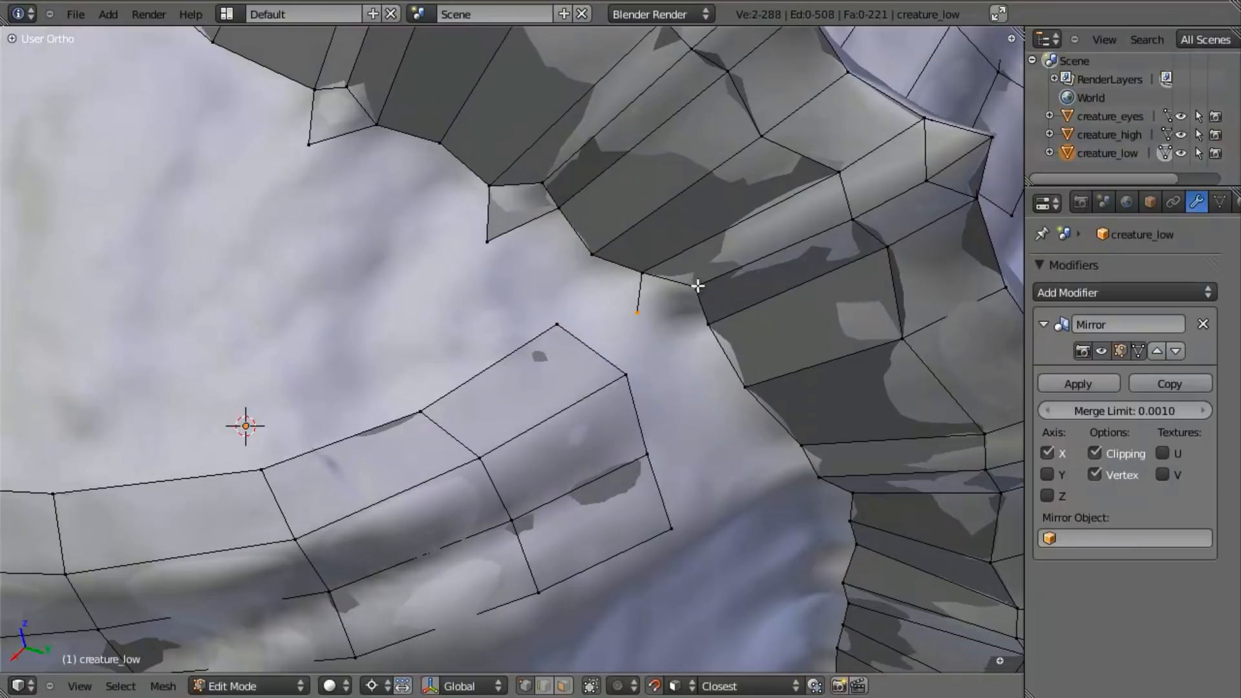
{"action": "key", "text": "f"}
{"action": "key", "text": "a"}
- Raise the middle vertex under the seventh spike, extrude its neighbour toward the head and fill the notch face
{"action": "middle_click_drag", "start_coordinate": [649, 299], "coordinate": [606, 261]}
{"action": "middle_click_drag", "start_coordinate": [614, 317], "coordinate": [647, 312]}
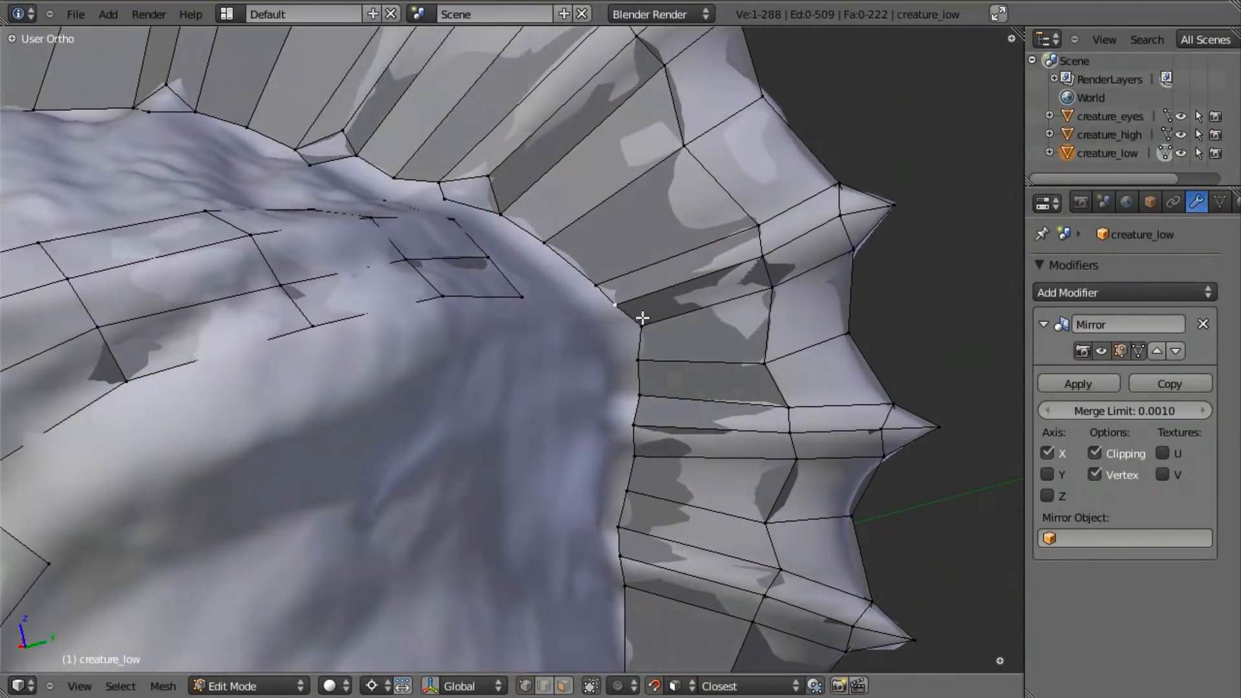
{"action": "right_click", "coordinate": [585, 322], "text": "shift"}
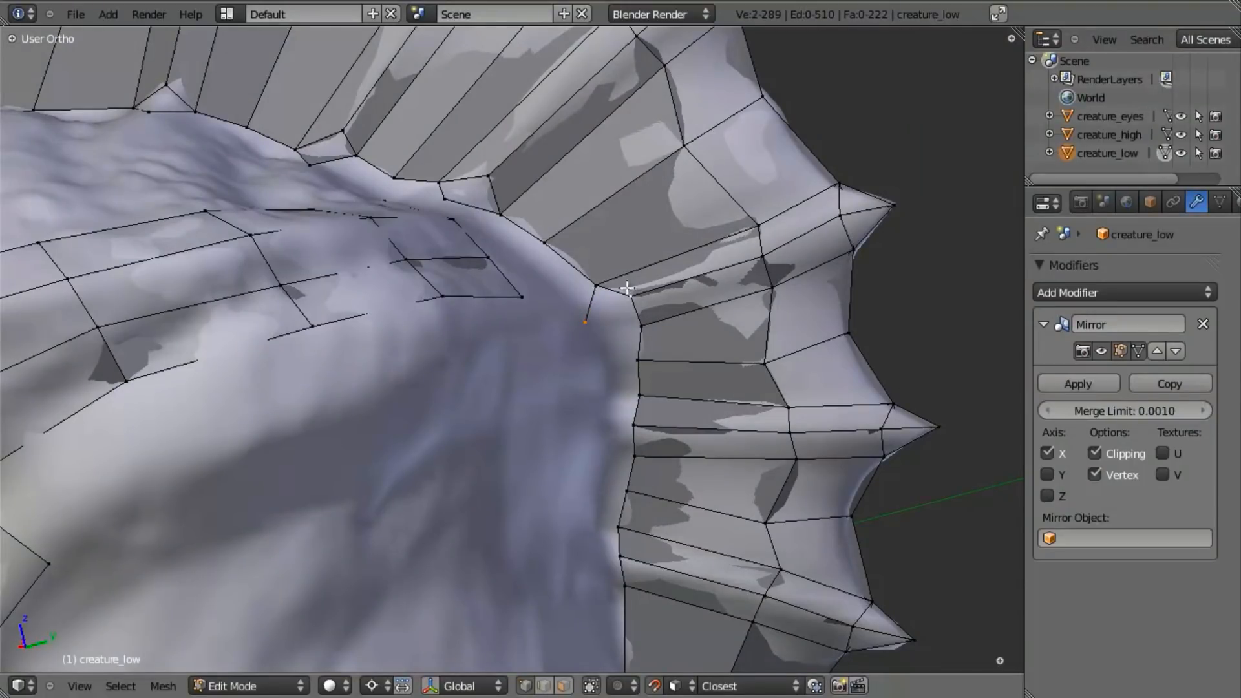
{"action": "right_click", "coordinate": [638, 334], "text": "shift"}
{"action": "key", "text": "z"}
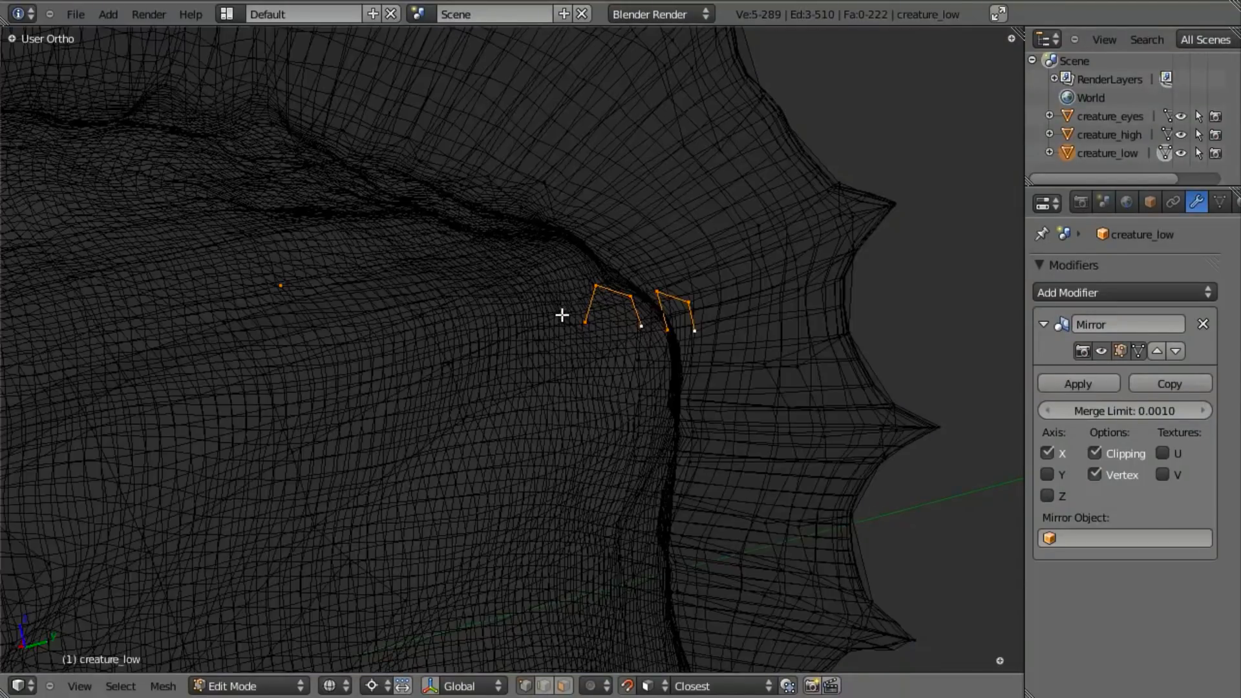
{"action": "key", "text": "z"}
{"action": "key", "text": "f"}
{"action": "key", "text": "a"}
{"action": "key", "text": "a"}
{"action": "key", "text": "a"}
- Extrude a lower-edge vertex toward the head at the eighth spike and fill the face at its notch
{"action": "middle_click_drag", "start_coordinate": [526, 355], "coordinate": [645, 384]}
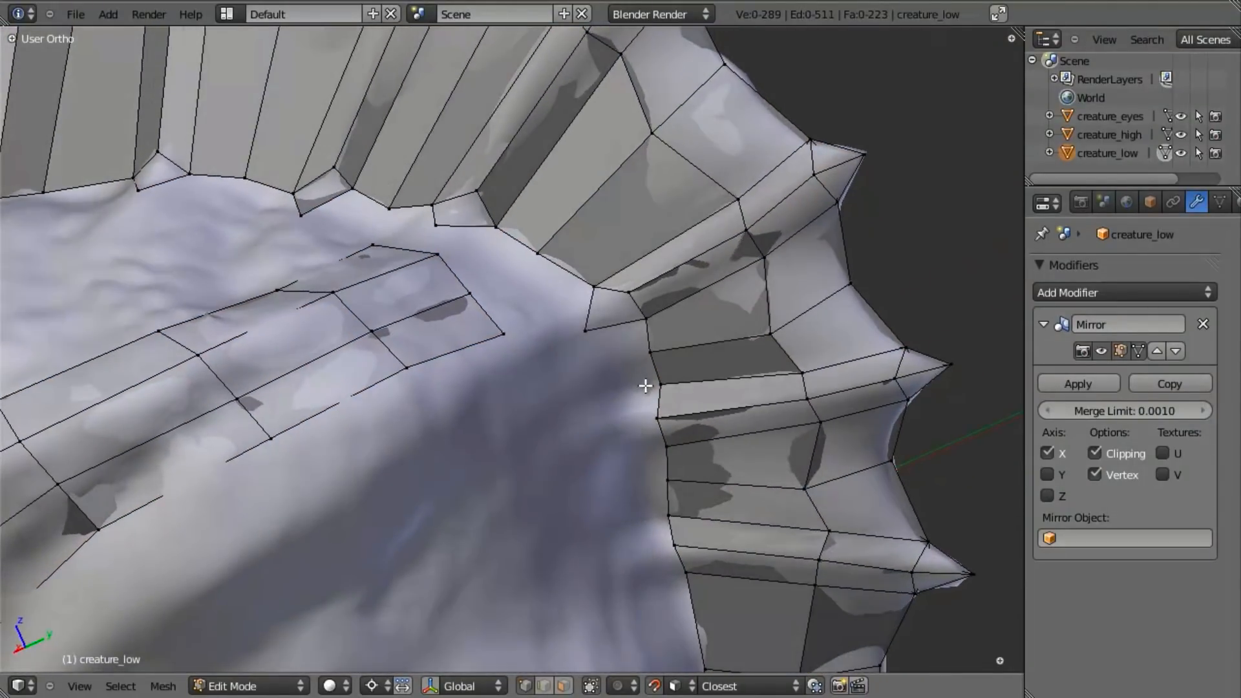
{"action": "right_click", "coordinate": [644, 386]}
{"action": "key", "text": "e"}
{"action": "left_click", "coordinate": [608, 425]}
{"action": "right_click", "coordinate": [676, 414]}
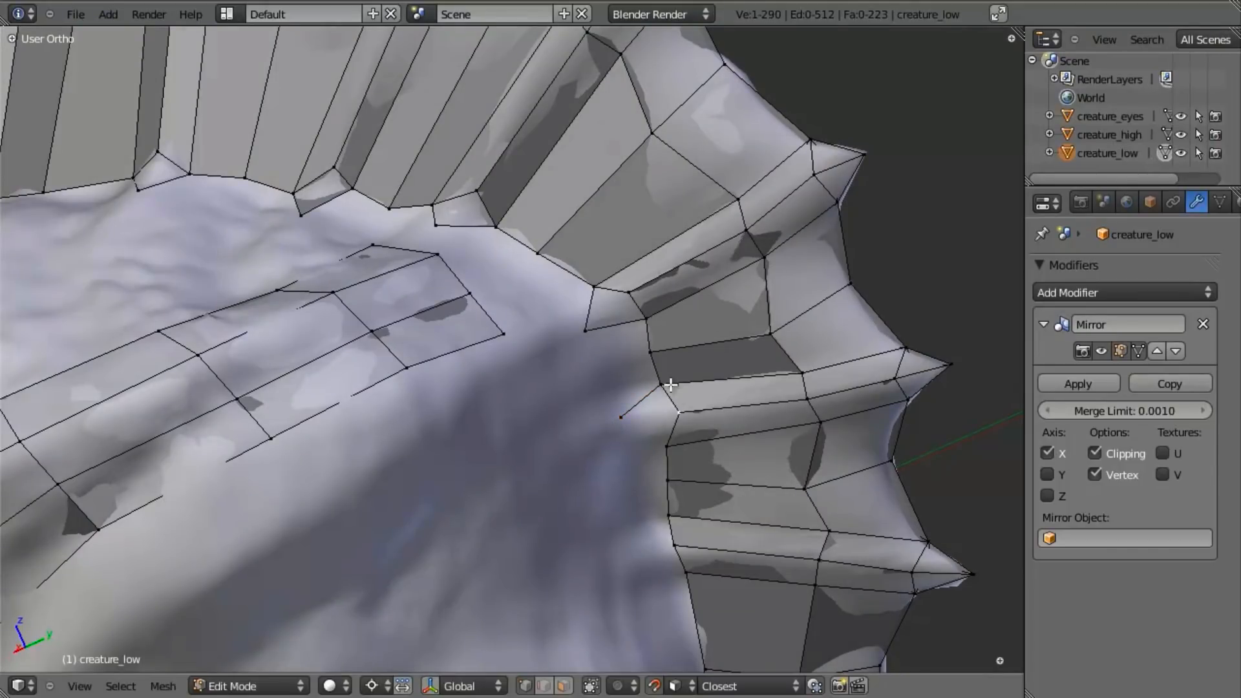
{"action": "key", "text": "f"}
{"action": "key", "text": "a"}
- Extrude a lower-edge vertex toward the head at the ninth spike and fill the face at its notch
{"action": "key", "text": "a"}
{"action": "middle_click_drag", "start_coordinate": [493, 474], "coordinate": [554, 501]}
{"action": "right_click", "coordinate": [637, 438]}
{"action": "key", "text": "e"}
{"action": "left_click", "coordinate": [608, 491]}
{"action": "right_click", "coordinate": [639, 490], "text": "shift"}
{"action": "key", "text": "f"}
{"action": "key", "text": "a"}
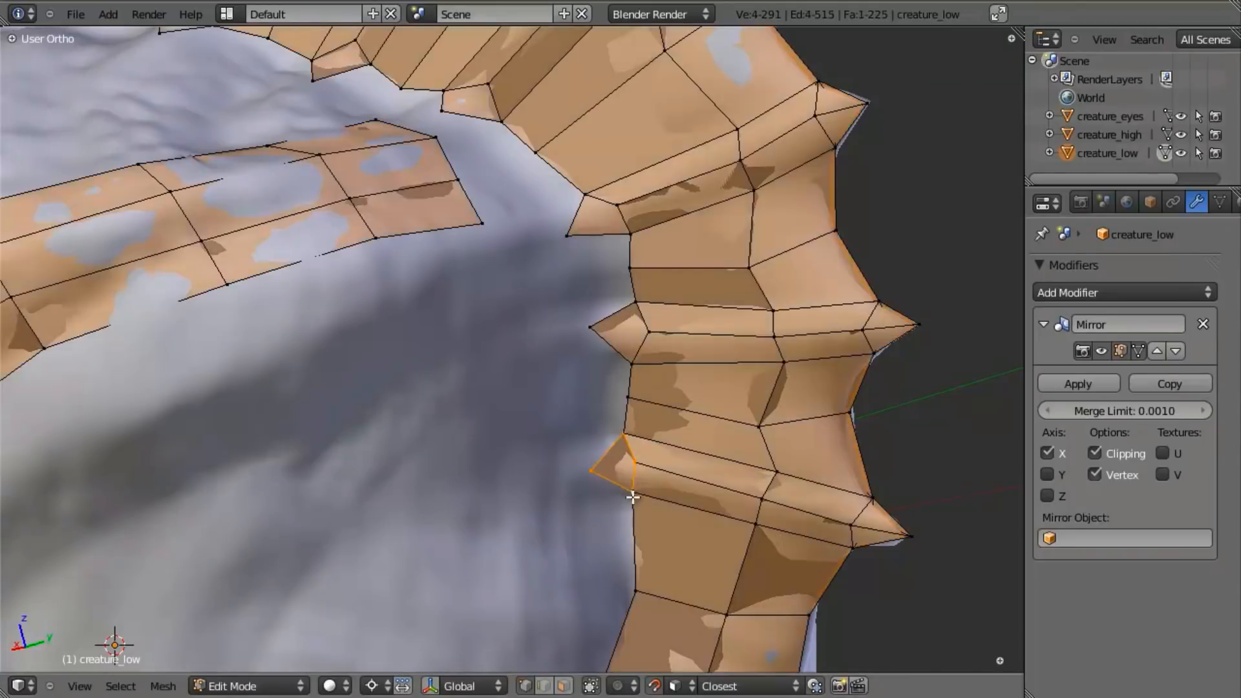
{"action": "scroll", "coordinate": [631, 487], "scroll_direction": "down", "scroll_amount": 3}
{"action": "middle_click_drag", "start_coordinate": [631, 487], "coordinate": [637, 355], "text": "shift"}
{"action": "key", "text": "a"}
- Move the inner corner vertex at the crest's bottom end inward to line up with the bottom row above the last spike
{"action": "scroll", "coordinate": [517, 368], "scroll_direction": "down", "scroll_amount": 2}
{"action": "middle_click_drag", "start_coordinate": [417, 420], "coordinate": [495, 497], "text": "shift"}
{"action": "scroll", "coordinate": [495, 497], "scroll_direction": "up", "scroll_amount": 3}
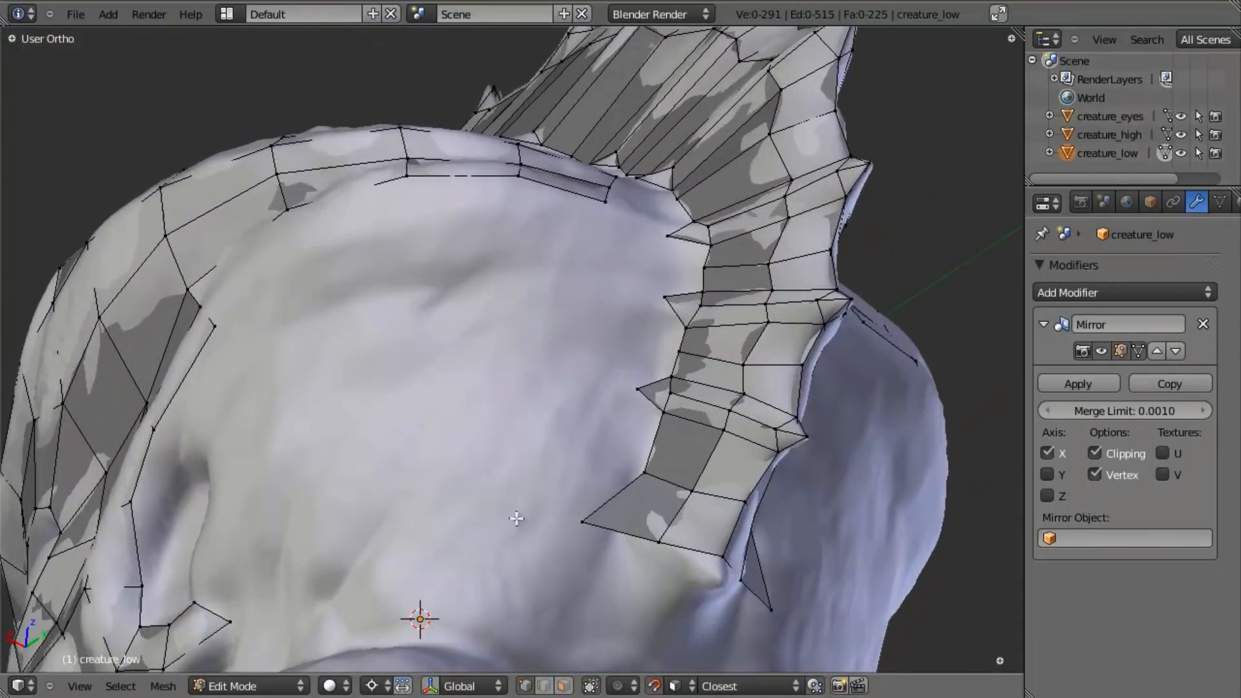
{"action": "right_click", "coordinate": [599, 534]}
{"action": "key", "text": "g"}
{"action": "left_click", "coordinate": [670, 565]}
{"action": "middle_click_drag", "start_coordinate": [619, 573], "coordinate": [609, 415], "text": "shift"}
{"action": "key", "text": "g"}
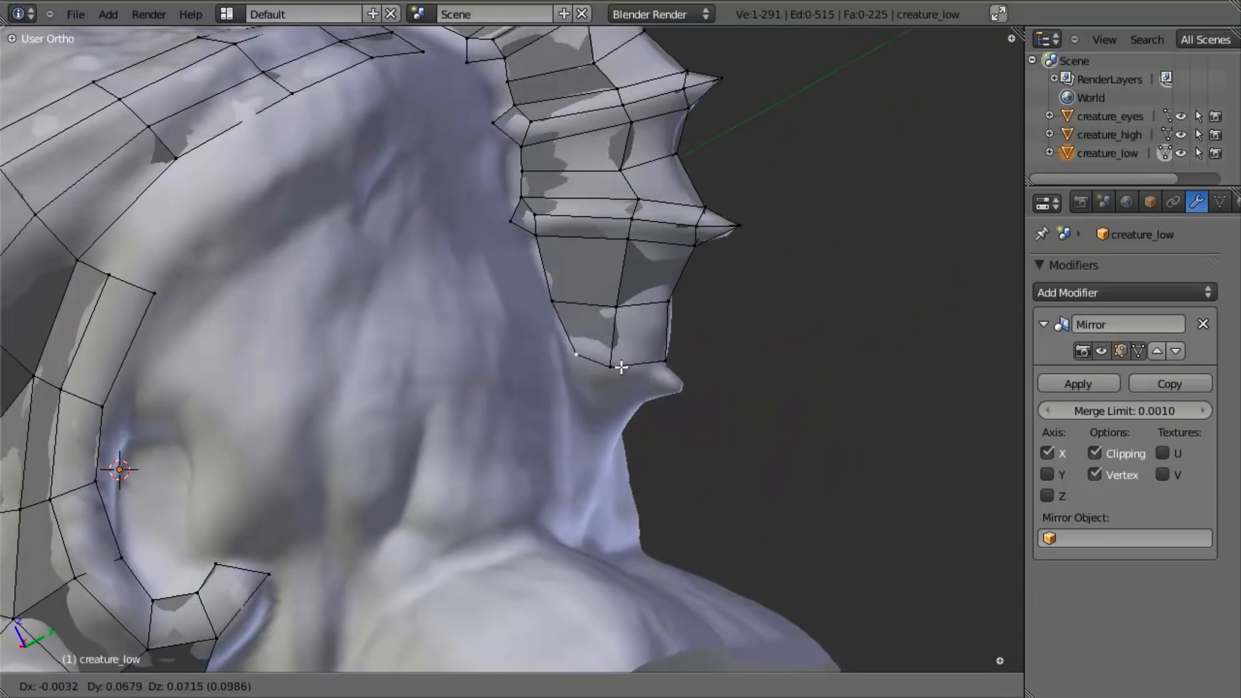
{"action": "left_click", "coordinate": [619, 396]}
- Extrude the centre-line vertex at the crest's bottom end out to the last spike's tip
{"action": "scroll", "coordinate": [690, 417], "scroll_direction": "up", "scroll_amount": 2}
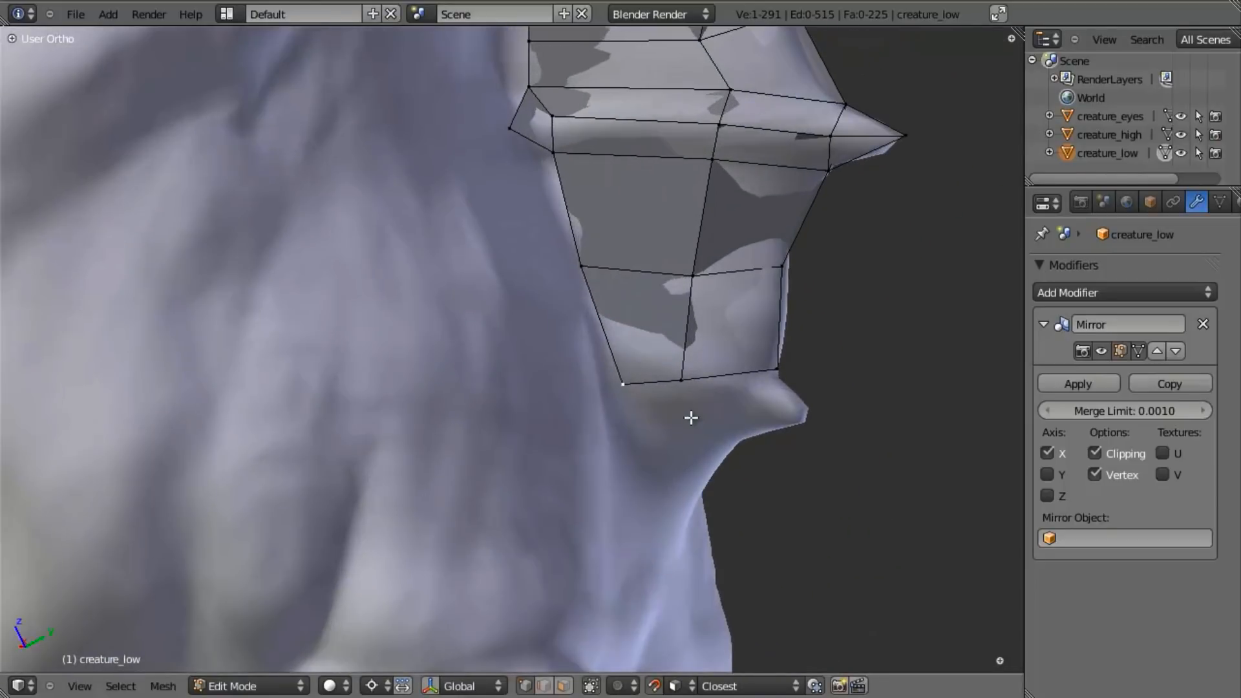
{"action": "key", "text": "e"}
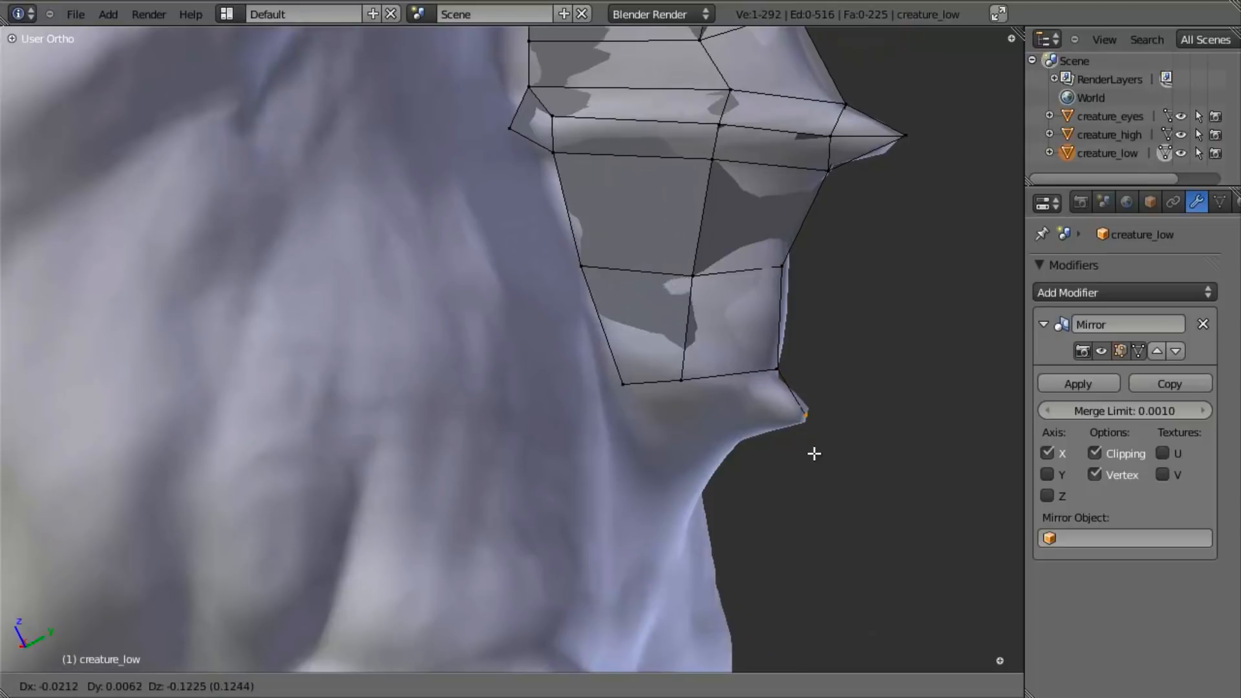
{"action": "left_click", "coordinate": [811, 435]}
{"action": "middle_click_drag", "start_coordinate": [811, 435], "coordinate": [846, 446]}
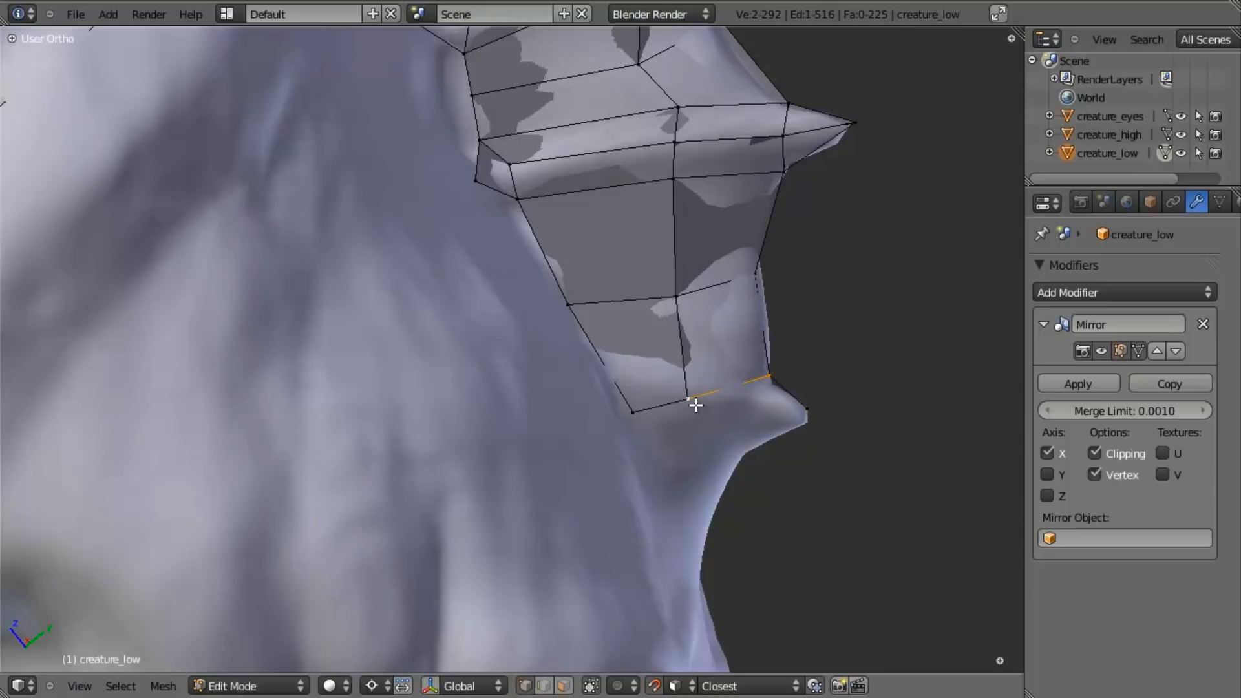
{"action": "key", "text": "e"}
{"action": "left_click", "coordinate": [831, 479]}
{"action": "key", "text": "z"}
{"action": "key", "text": "z"}
{"action": "right_click", "coordinate": [770, 427]}
{"action": "right_click", "coordinate": [766, 421], "text": "alt"}
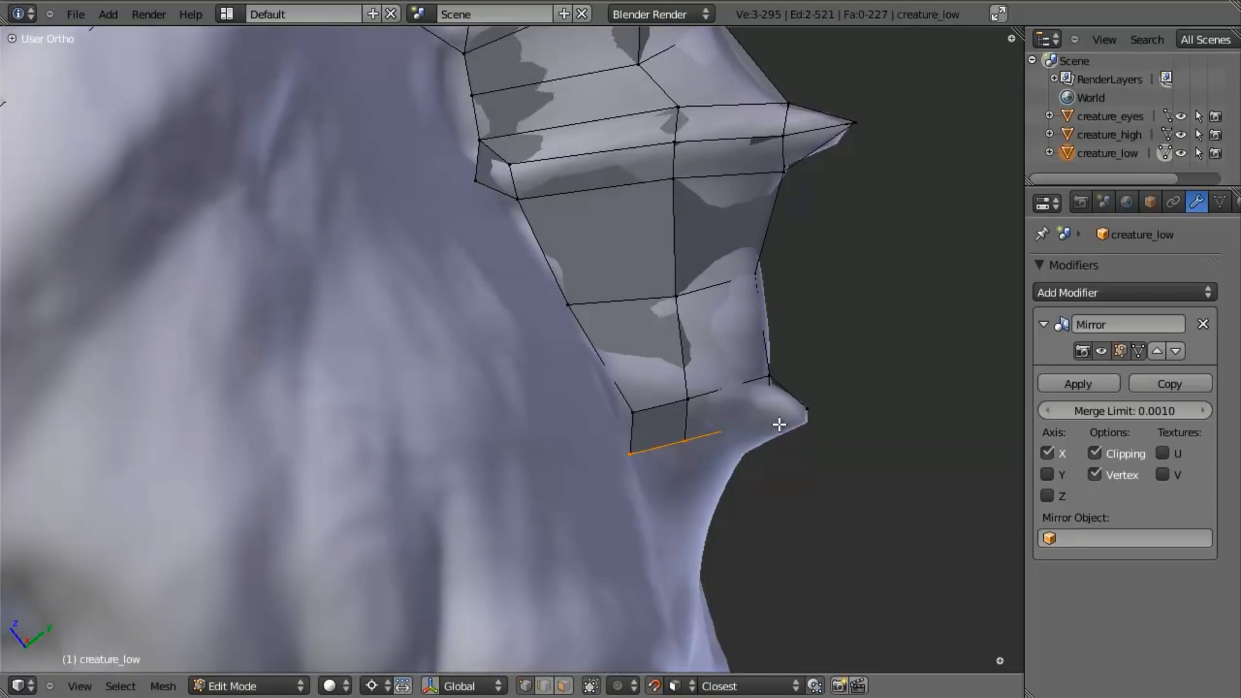
{"action": "key", "text": "ctrl+z"}
{"action": "key", "text": "z"}
{"action": "scroll", "coordinate": [767, 406], "scroll_direction": "up", "scroll_amount": 6}
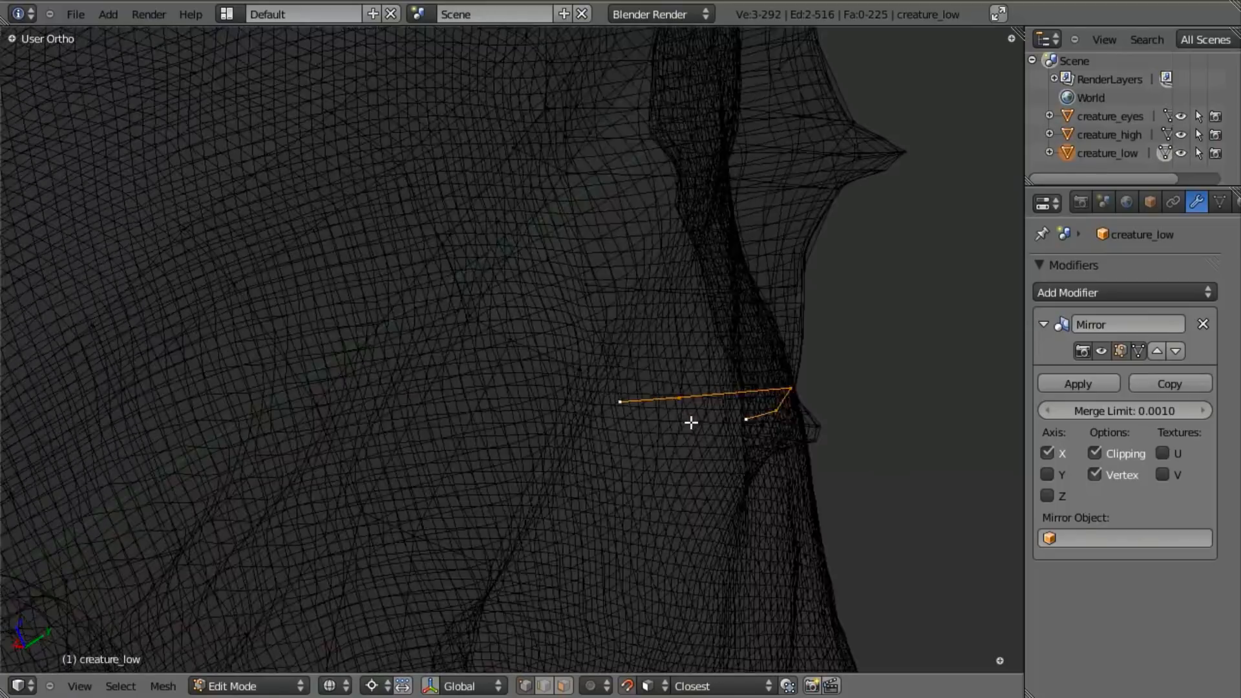
{"action": "key", "text": "z"}
- Extrude the outer bottom edge of the crest downward twice to form two faces beside the last spike
{"action": "key", "text": "a"}
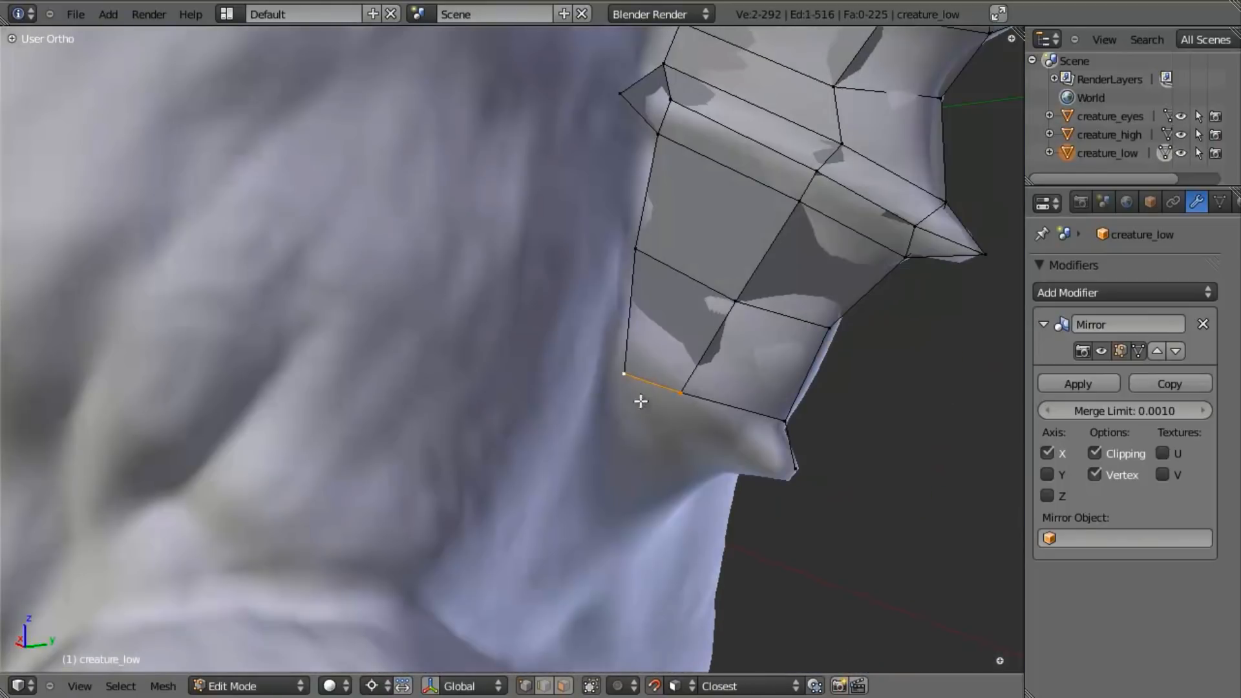
{"action": "key", "text": "e"}
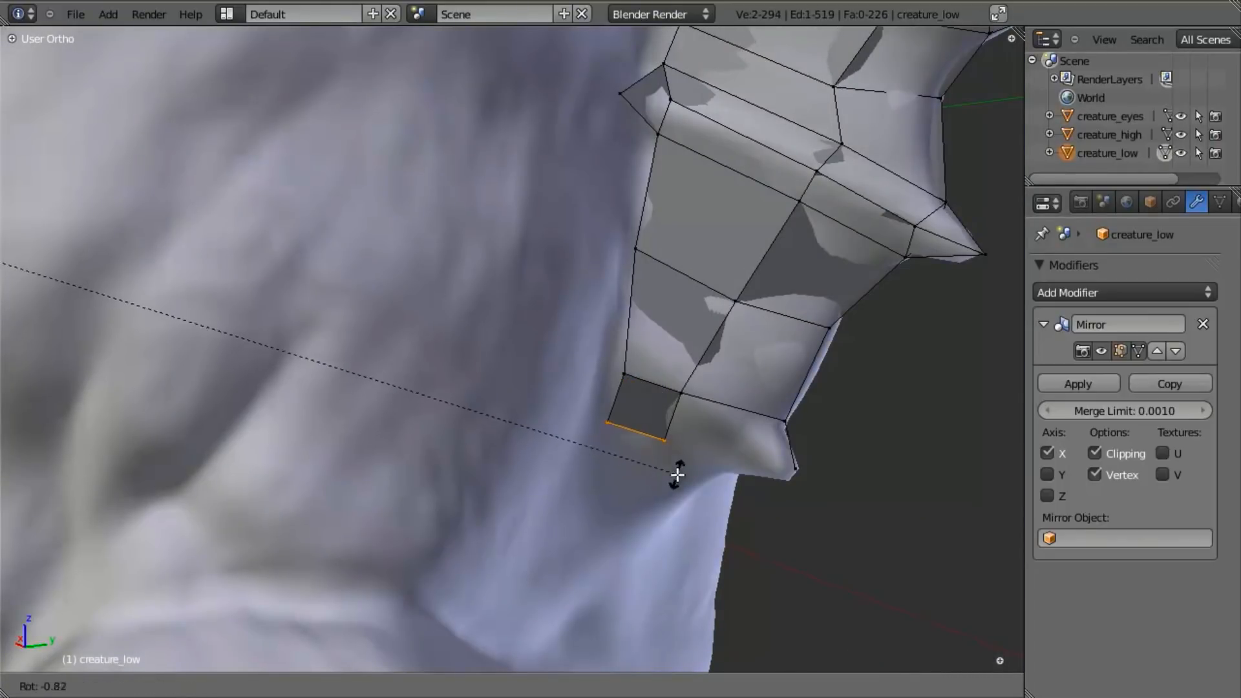
{"action": "right_click", "coordinate": [677, 475]}
{"action": "middle_click_drag", "start_coordinate": [725, 479], "coordinate": [657, 368]}
{"action": "key", "text": "e"}
{"action": "left_click", "coordinate": [685, 435]}
{"action": "key", "text": "r"}
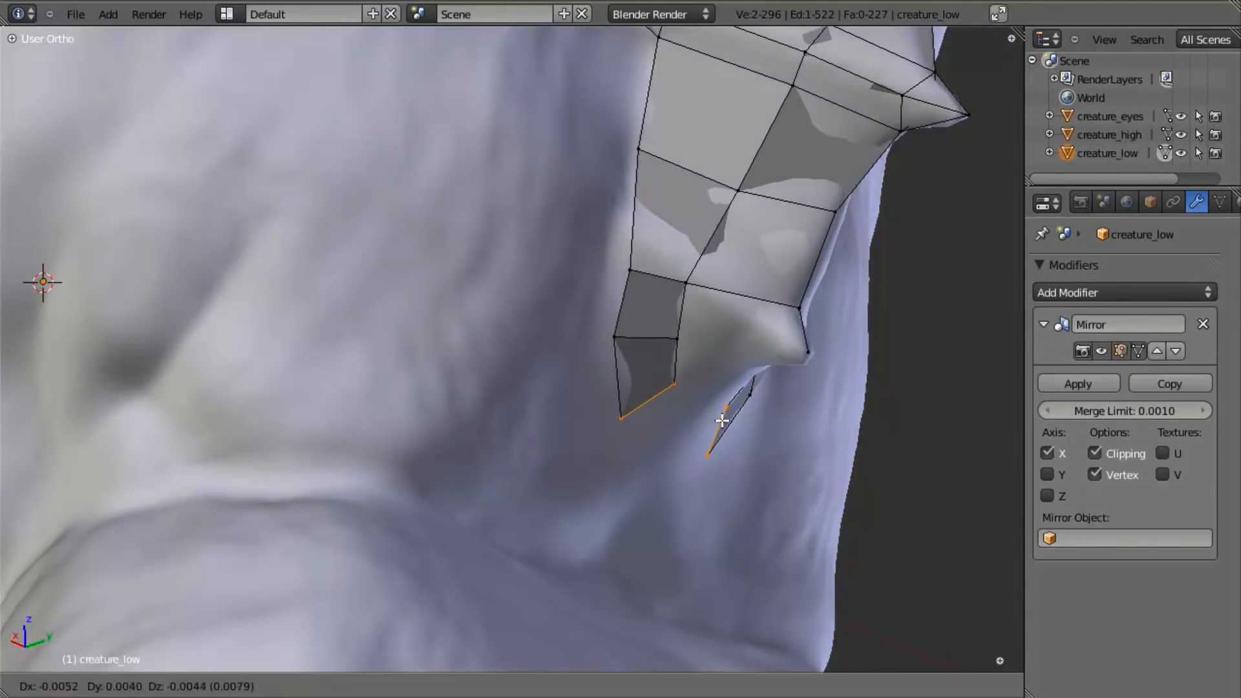
{"action": "left_click", "coordinate": [715, 429]}
- Rotate and move the newly extruded edge onto the mirror centre line beneath the last spike
{"action": "middle_click_drag", "start_coordinate": [714, 429], "coordinate": [632, 424]}
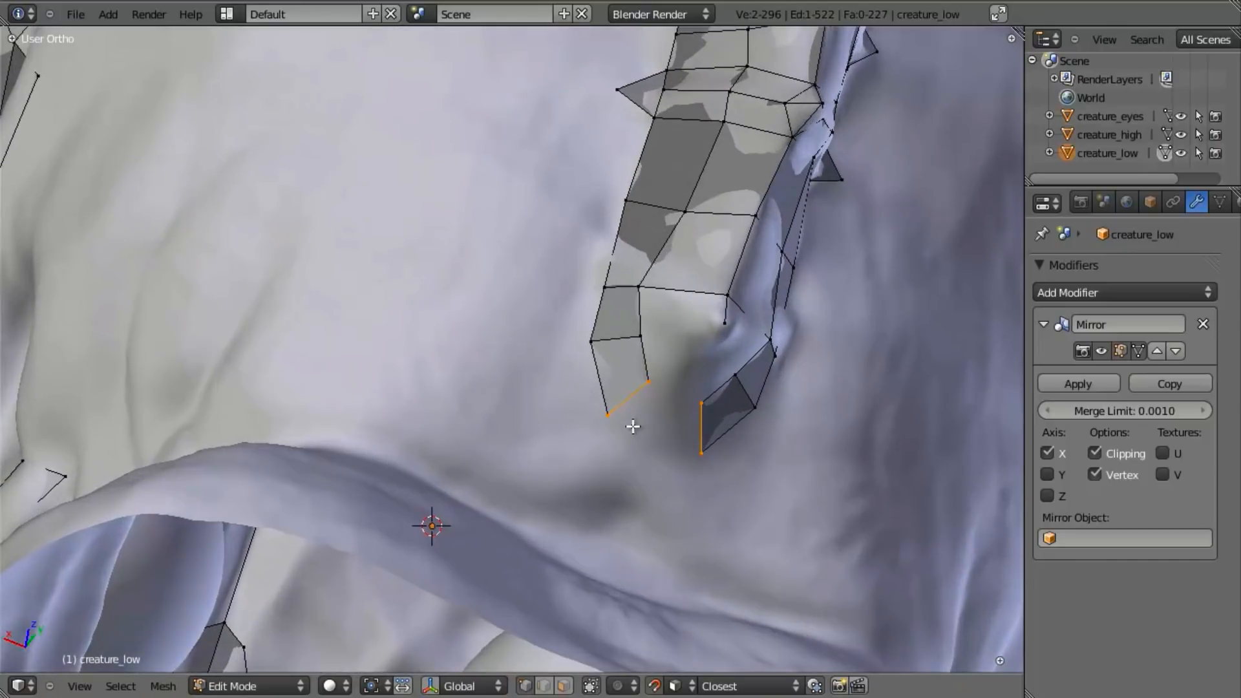
{"action": "key", "text": "g"}
{"action": "left_click", "coordinate": [700, 482]}
{"action": "right_click", "coordinate": [616, 334]}
{"action": "middle_click_drag", "start_coordinate": [615, 334], "coordinate": [733, 362]}
{"action": "key", "text": "r"}
{"action": "left_click", "coordinate": [740, 409]}
{"action": "key", "text": "g"}
{"action": "left_click", "coordinate": [745, 433]}
{"action": "key", "text": "a"}
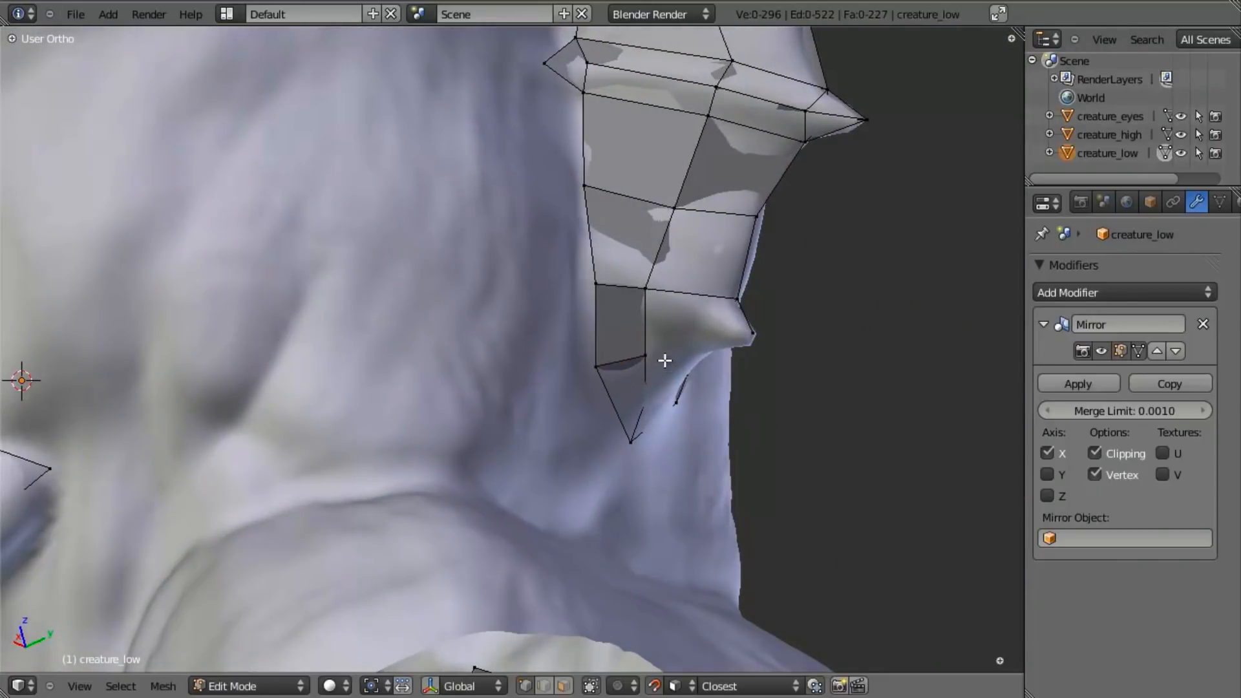
- Fill the remaining faces between the last spike's tip and the strip beneath it
{"action": "key", "text": "a"}
{"action": "key", "text": "a"}
{"action": "middle_click_drag", "start_coordinate": [746, 333], "coordinate": [720, 317]}
{"action": "key", "text": "a"}
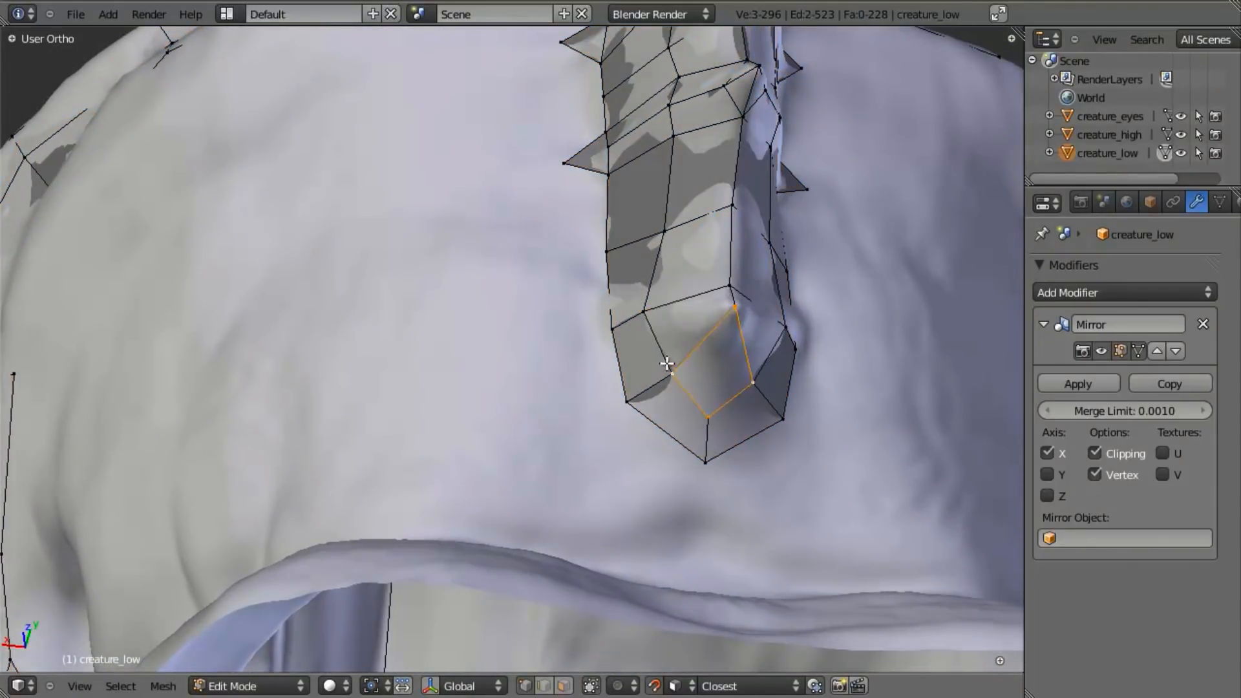
{"action": "key", "text": "f"}
{"action": "key", "text": "a"}
{"action": "scroll", "coordinate": [666, 357], "scroll_direction": "down", "scroll_amount": 6}
{"action": "middle_click_drag", "start_coordinate": [546, 385], "coordinate": [669, 394]}
{"action": "scroll", "coordinate": [669, 395], "scroll_direction": "up", "scroll_amount": 5}
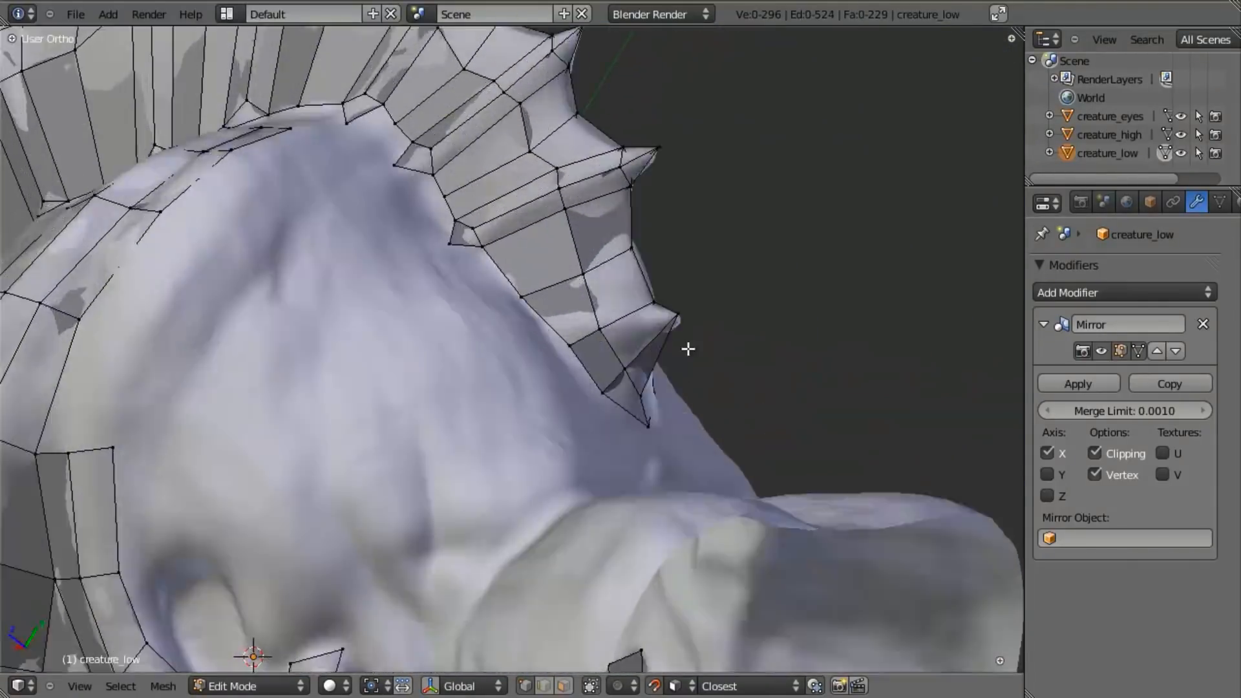
- Extrude the forehead centre line's end vertex up to the frontmost spike's tip and connect it to the crest's front vertex
{"action": "scroll", "coordinate": [668, 394], "scroll_direction": "down", "scroll_amount": 5}
{"action": "middle_click_drag", "start_coordinate": [573, 449], "coordinate": [565, 377]}
{"action": "scroll", "coordinate": [564, 377], "scroll_direction": "up", "scroll_amount": 6}
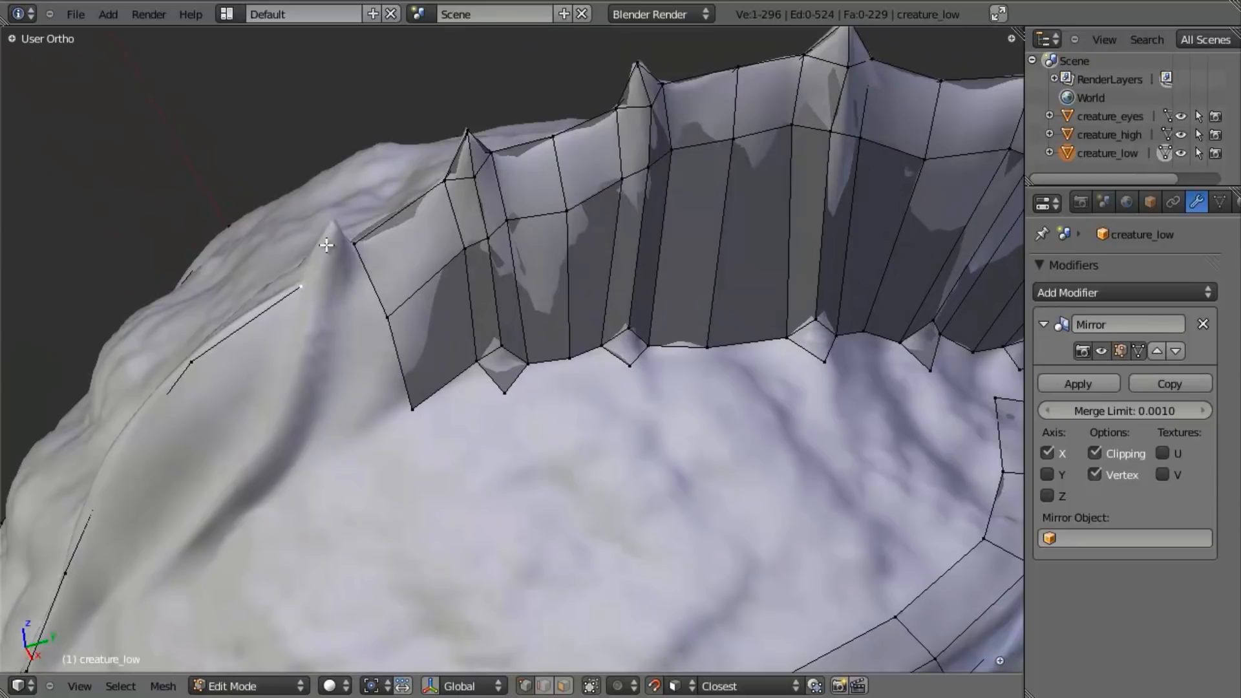
{"action": "key", "text": "e"}
{"action": "right_click", "coordinate": [370, 171]}
{"action": "key", "text": "g"}
{"action": "left_click", "coordinate": [346, 276]}
{"action": "middle_click_drag", "start_coordinate": [348, 277], "coordinate": [369, 354]}
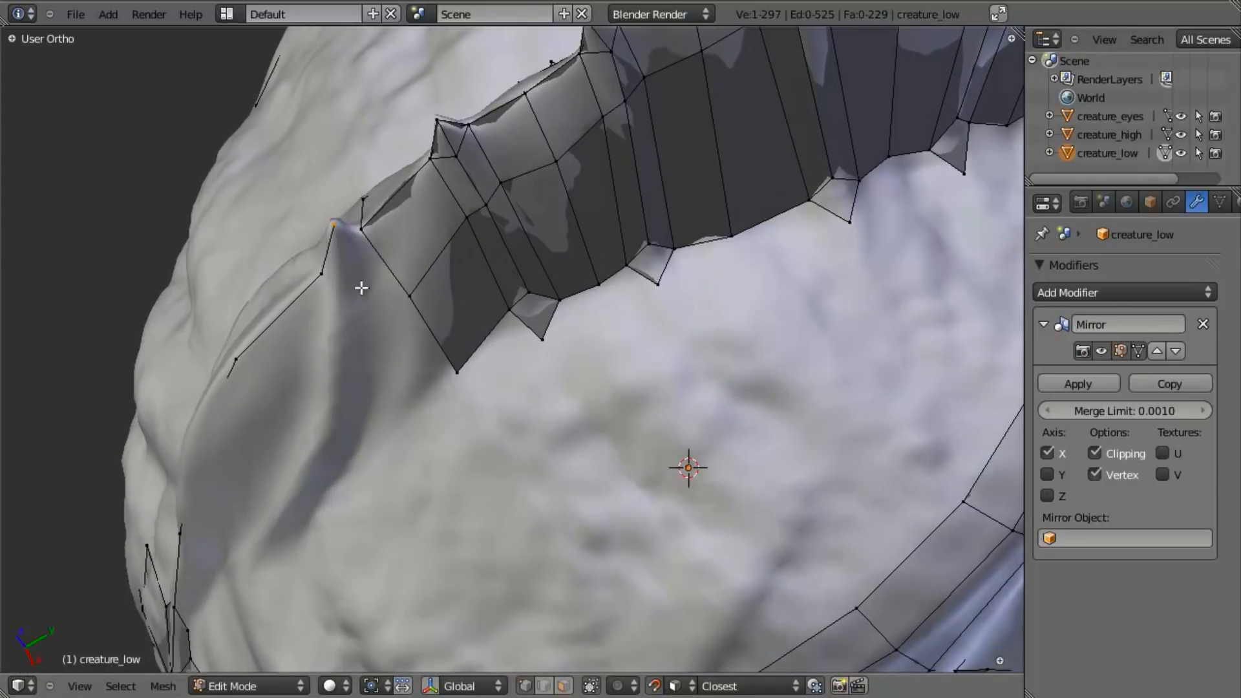
{"action": "key", "text": "f"}
{"action": "middle_click_drag", "start_coordinate": [369, 228], "coordinate": [383, 288]}
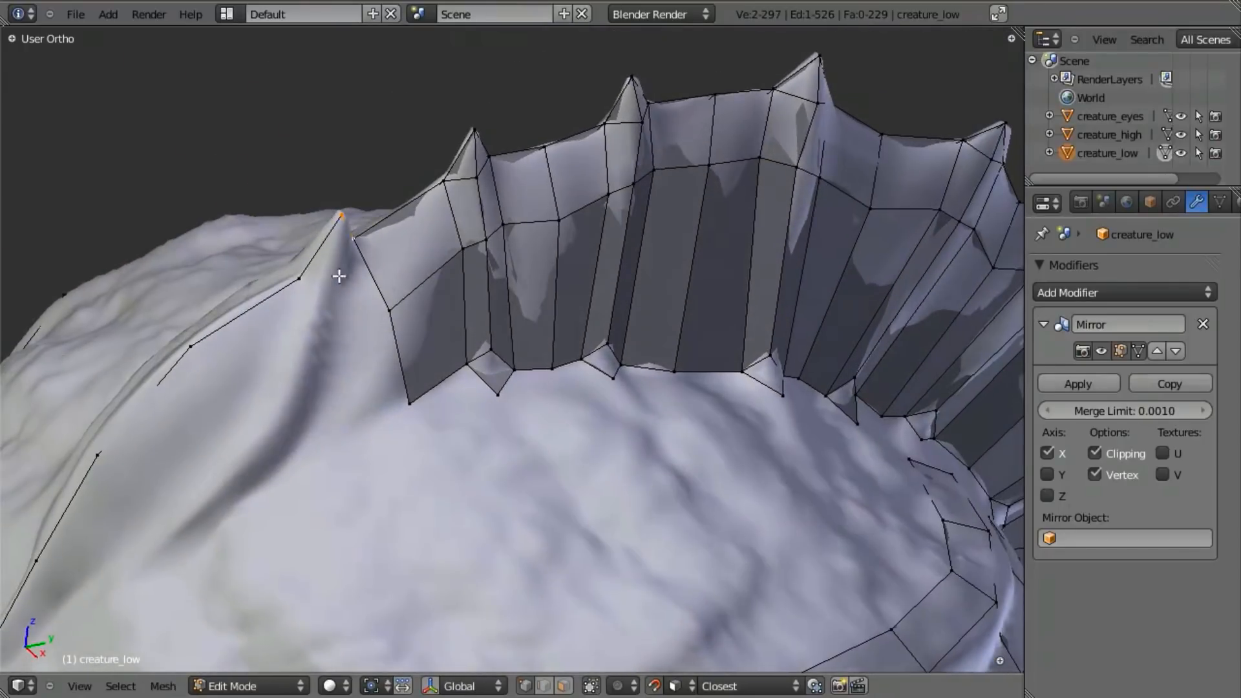
- Extrude a vertex from the crest's front edge to the frontmost spike's side and fill two faces around the spike
{"action": "key", "text": "e"}
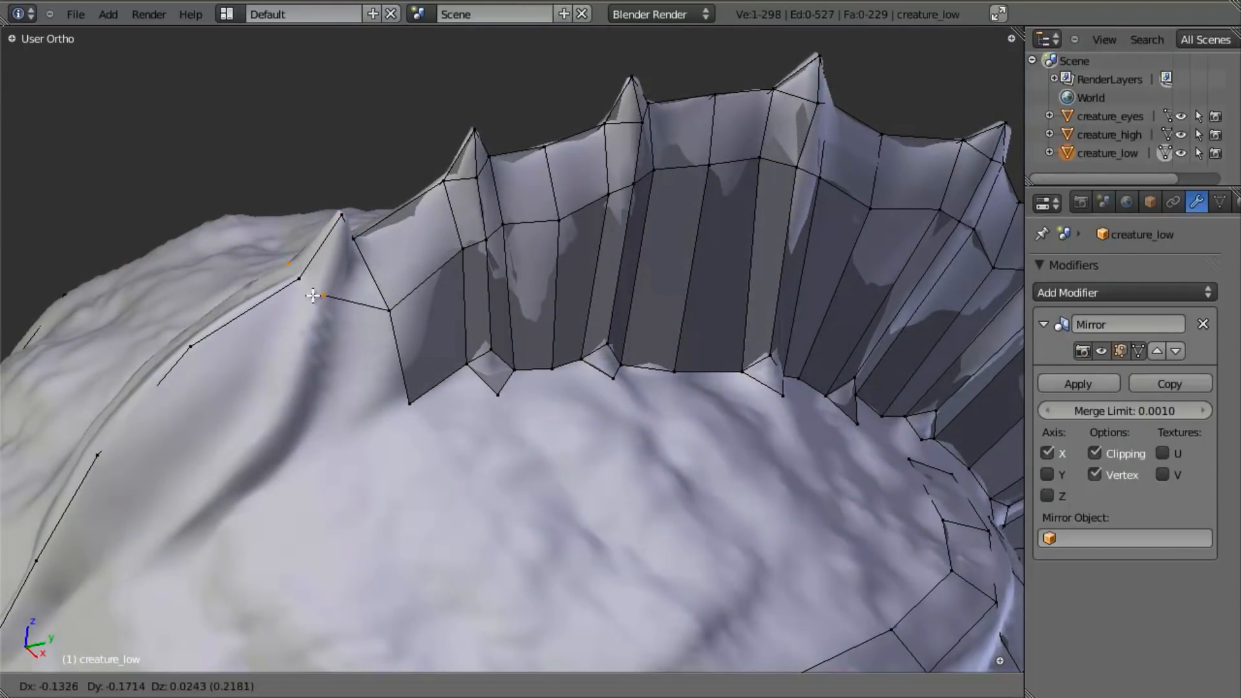
{"action": "left_click", "coordinate": [327, 284]}
{"action": "right_click", "coordinate": [340, 215], "text": "shift"}
{"action": "key", "text": "f"}
{"action": "right_click", "coordinate": [352, 240]}
{"action": "key", "text": "g"}
{"action": "left_click", "coordinate": [354, 233]}
{"action": "right_click", "coordinate": [347, 226], "text": "shift"}
{"action": "right_click", "coordinate": [341, 276], "text": "shift"}
{"action": "key", "text": "f"}
- Delete the edge joining the frontmost spike's side vertex to the crest's front edge
{"action": "middle_click_drag", "start_coordinate": [339, 275], "coordinate": [387, 294]}
{"action": "right_click", "coordinate": [388, 294]}
{"action": "key", "text": "v"}
{"action": "right_click", "coordinate": [393, 340]}
{"action": "key", "text": "x"}
{"action": "left_click", "coordinate": [351, 308]}
- Extrude the frontmost spike's side vertex downward and fill the face between it and the crest's front edge
{"action": "key", "text": "e"}
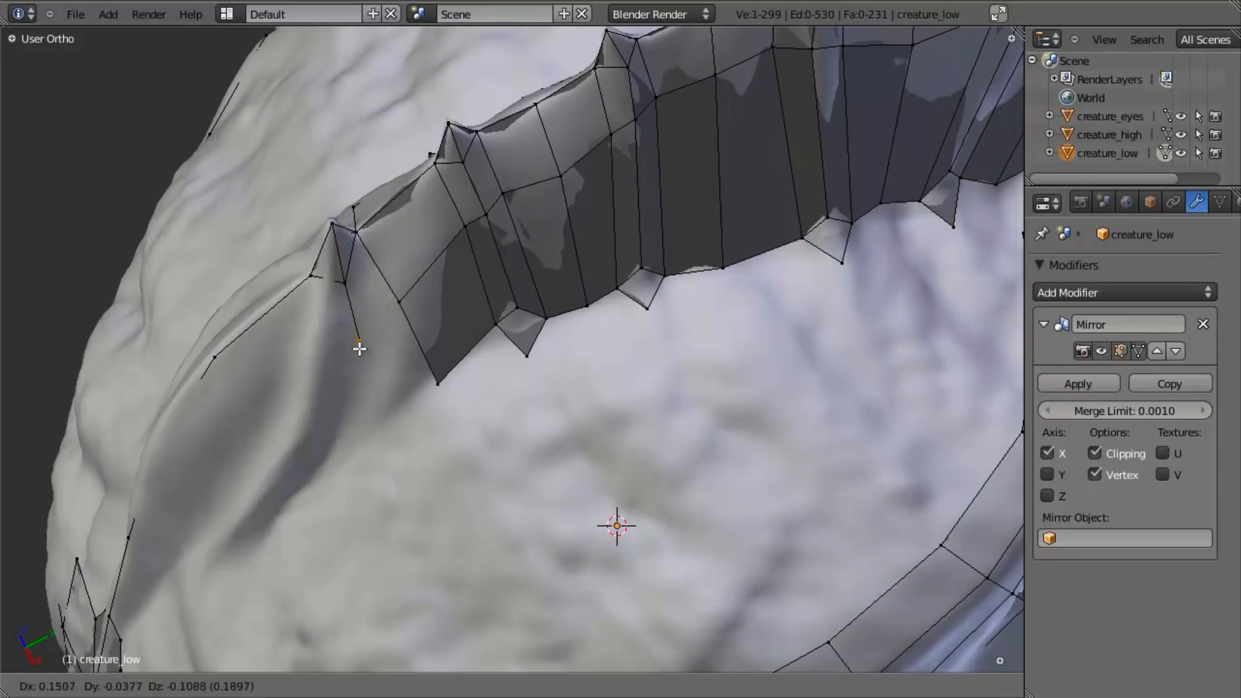
{"action": "left_click", "coordinate": [354, 333]}
{"action": "right_click", "coordinate": [345, 284], "text": "shift"}
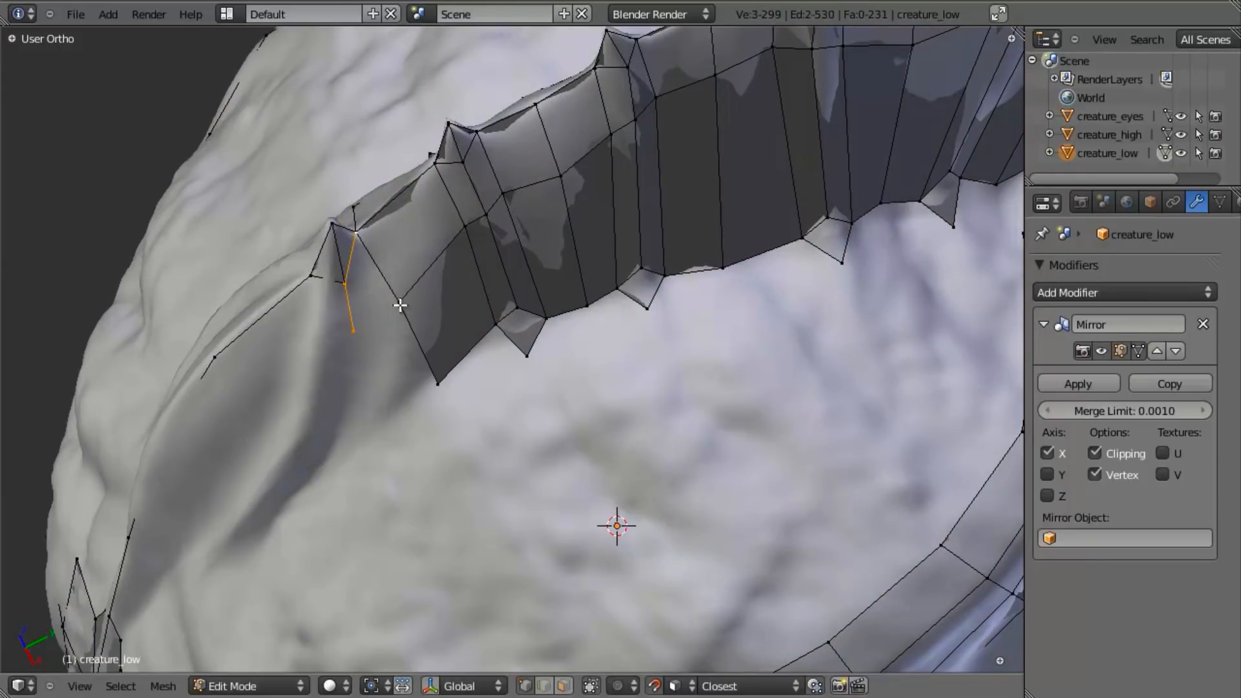
{"action": "key", "text": "f"}
- Extrude the new vertex down to the level of the crest's lower edge and fill the face beside it
{"action": "right_click", "coordinate": [354, 330]}
{"action": "key", "text": "e"}
{"action": "left_click", "coordinate": [400, 415]}
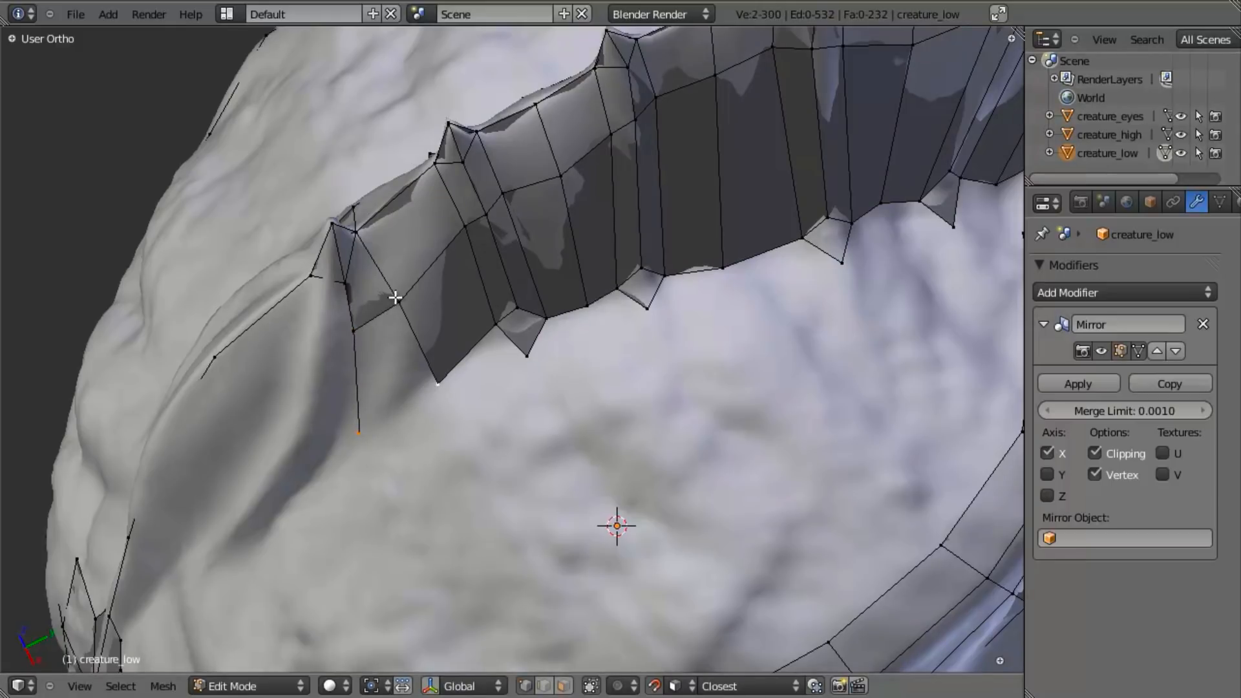
{"action": "right_click", "coordinate": [344, 328], "text": "shift"}
{"action": "key", "text": "f"}
{"action": "key", "text": "a"}
{"action": "middle_click_drag", "start_coordinate": [404, 403], "coordinate": [483, 345], "text": "shift"}
{"action": "key", "text": "a"}
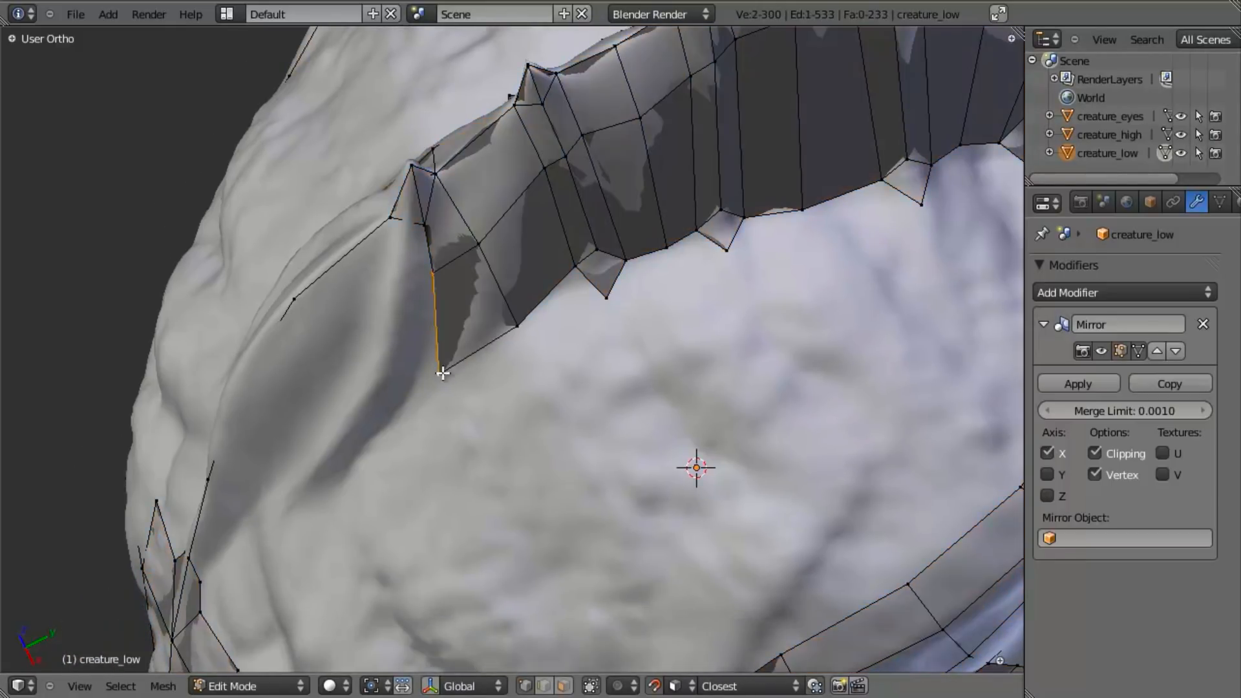
- Extrude the crest's front vertical edge forward along the head and move the new edge down onto the sculpt
{"action": "key", "text": "e"}
{"action": "left_click", "coordinate": [374, 420]}
{"action": "key", "text": "g"}
{"action": "left_click", "coordinate": [360, 497]}
{"action": "key", "text": "a"}
{"action": "middle_click_drag", "start_coordinate": [347, 450], "coordinate": [363, 295]}
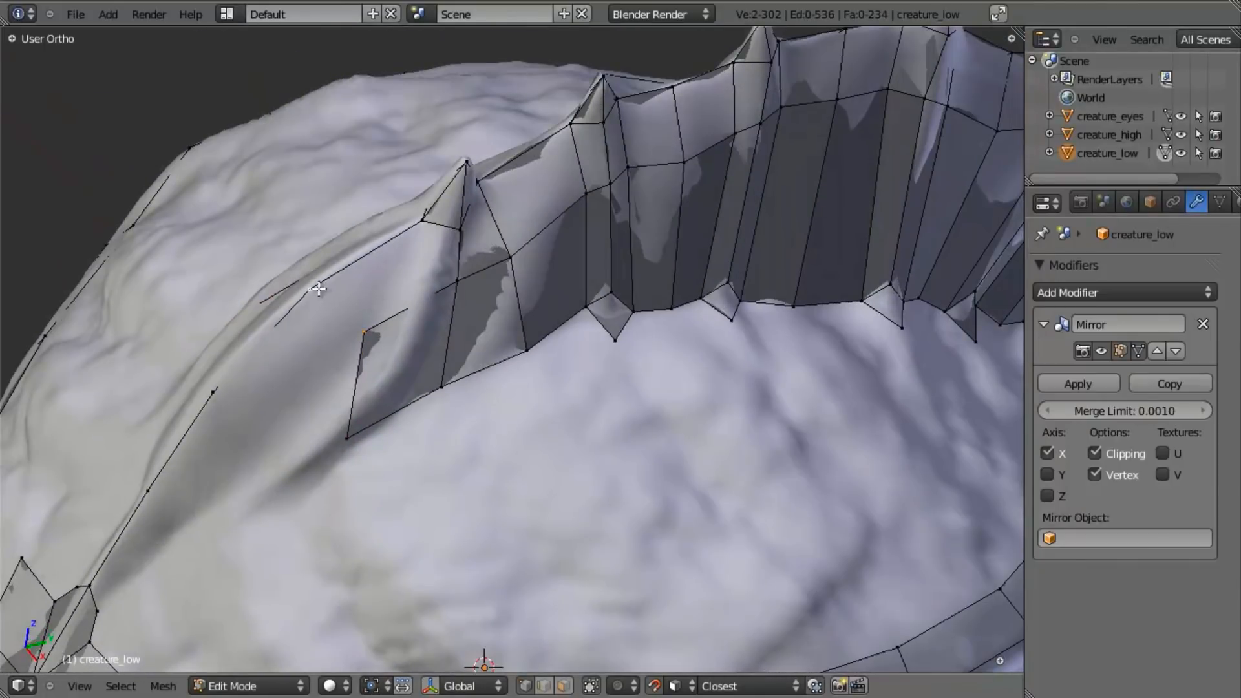
{"action": "key", "text": "a"}
{"action": "middle_click_drag", "start_coordinate": [438, 220], "coordinate": [419, 304]}
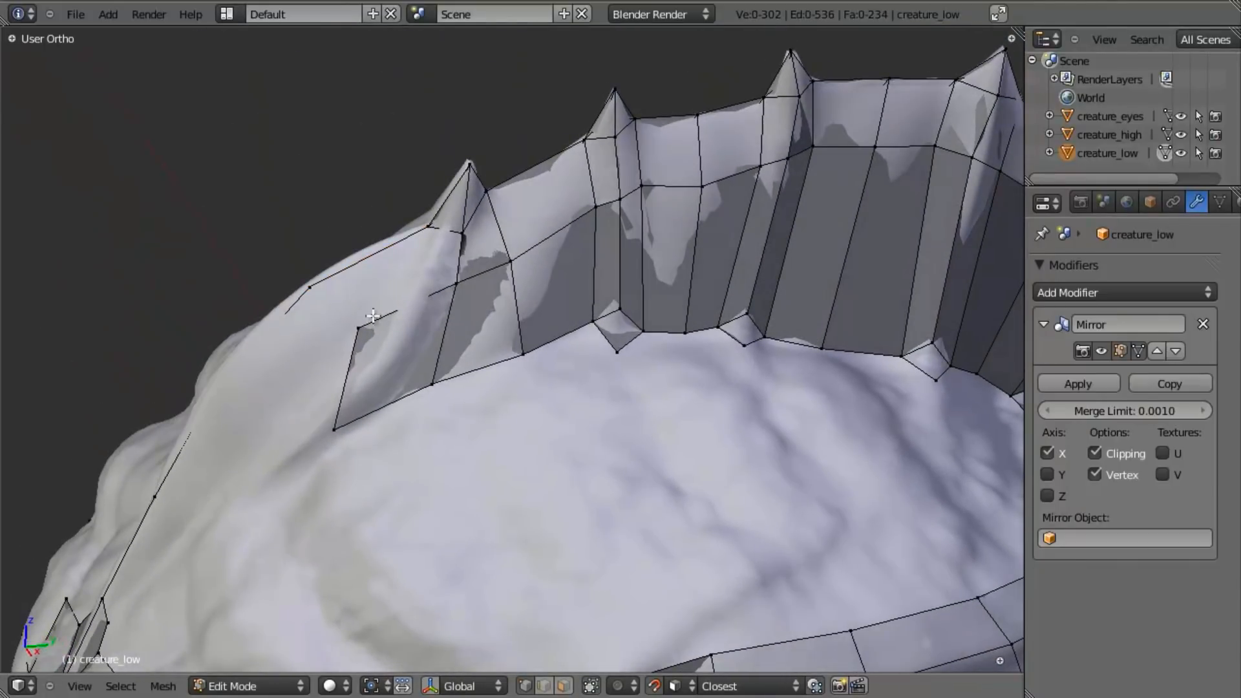
- Add a loop cut through the new front face and slide the neighbouring lower-edge vertex back along the crest
{"action": "left_click", "coordinate": [418, 299]}
{"action": "right_click", "coordinate": [442, 384]}
{"action": "key", "text": "g"}
{"action": "left_click", "coordinate": [479, 366]}
{"action": "key", "text": "a"}
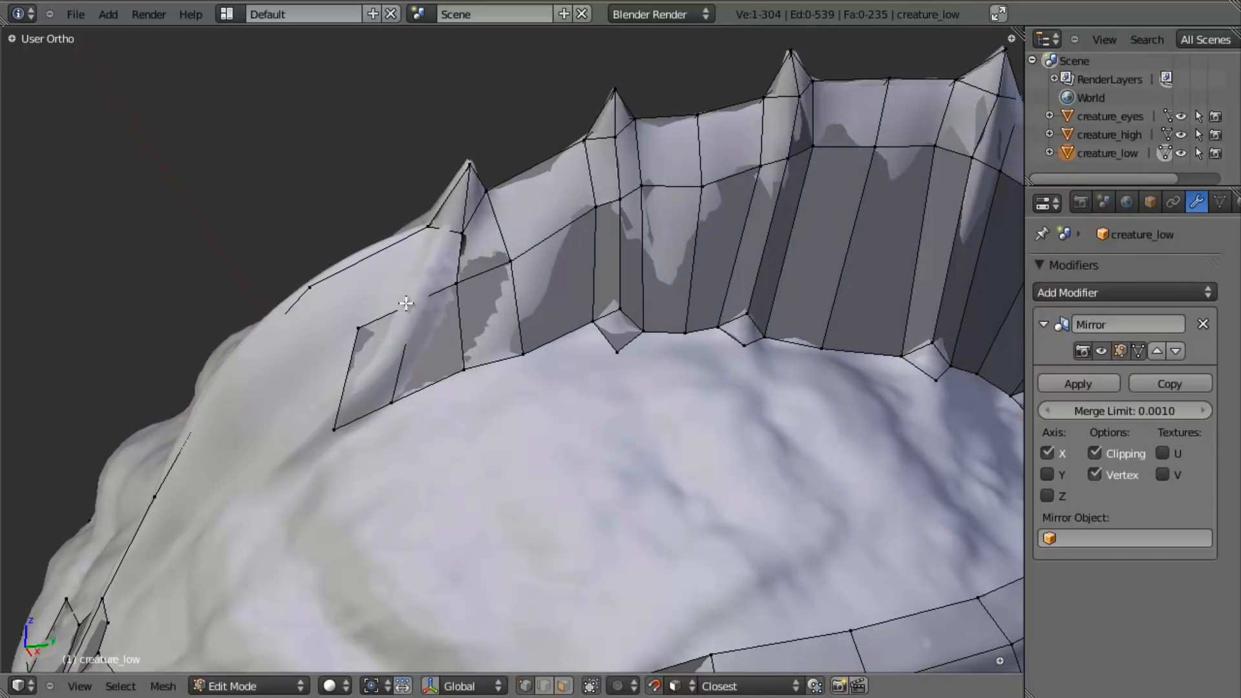
- Fill the two faces joining the new front strip to the frontmost spike and the crest's ridge edge
{"action": "right_click", "coordinate": [392, 404]}
{"action": "right_click_drag", "start_coordinate": [417, 299], "coordinate": [465, 283]}
{"action": "right_click", "coordinate": [454, 283]}
{"action": "right_click", "coordinate": [460, 282]}
{"action": "right_click", "coordinate": [457, 280], "text": "shift"}
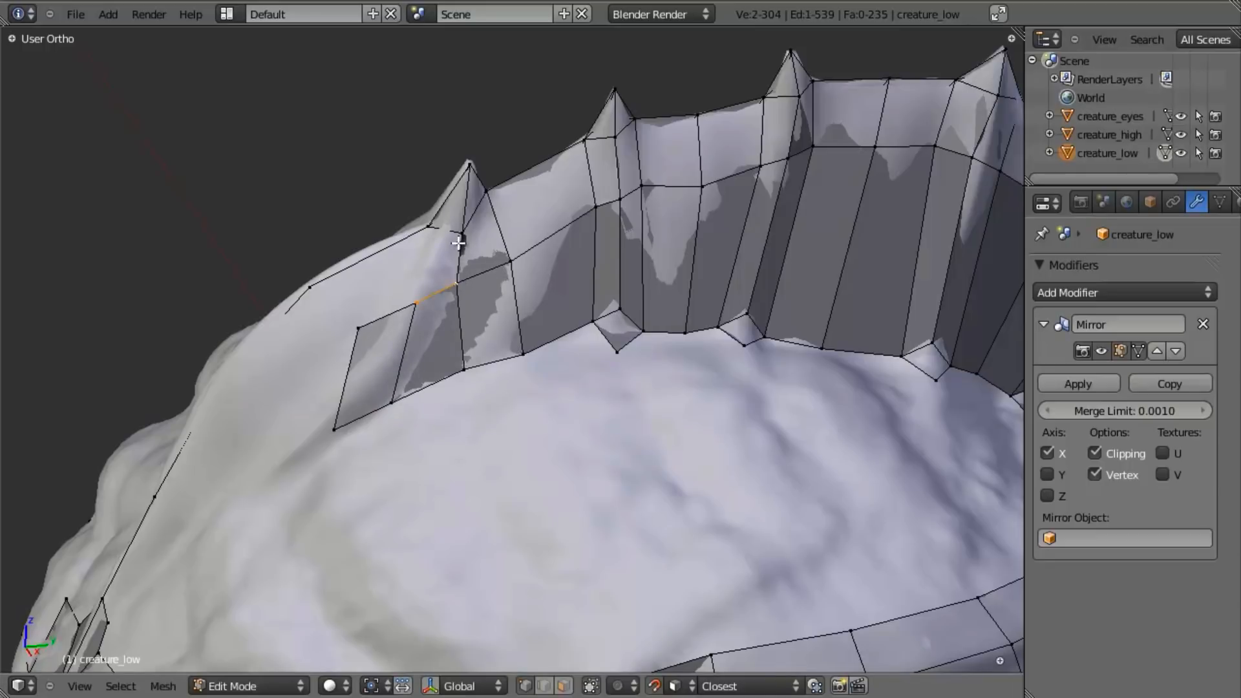
{"action": "key", "text": "f"}
{"action": "right_click", "coordinate": [409, 300]}
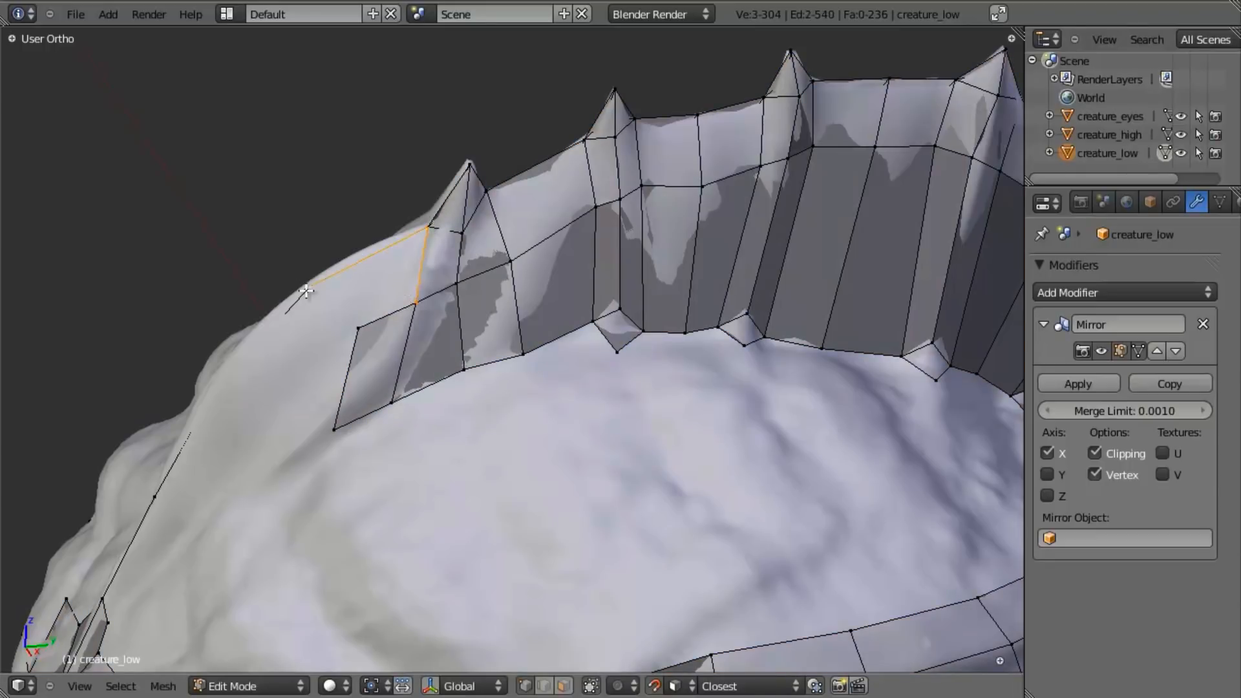
{"action": "key", "text": "f"}
{"action": "key", "text": "a"}
- Move the front strip's two foremost lower-edge vertices back and slightly up along the crest's base
{"action": "right_click", "coordinate": [392, 402]}
{"action": "key", "text": "g"}
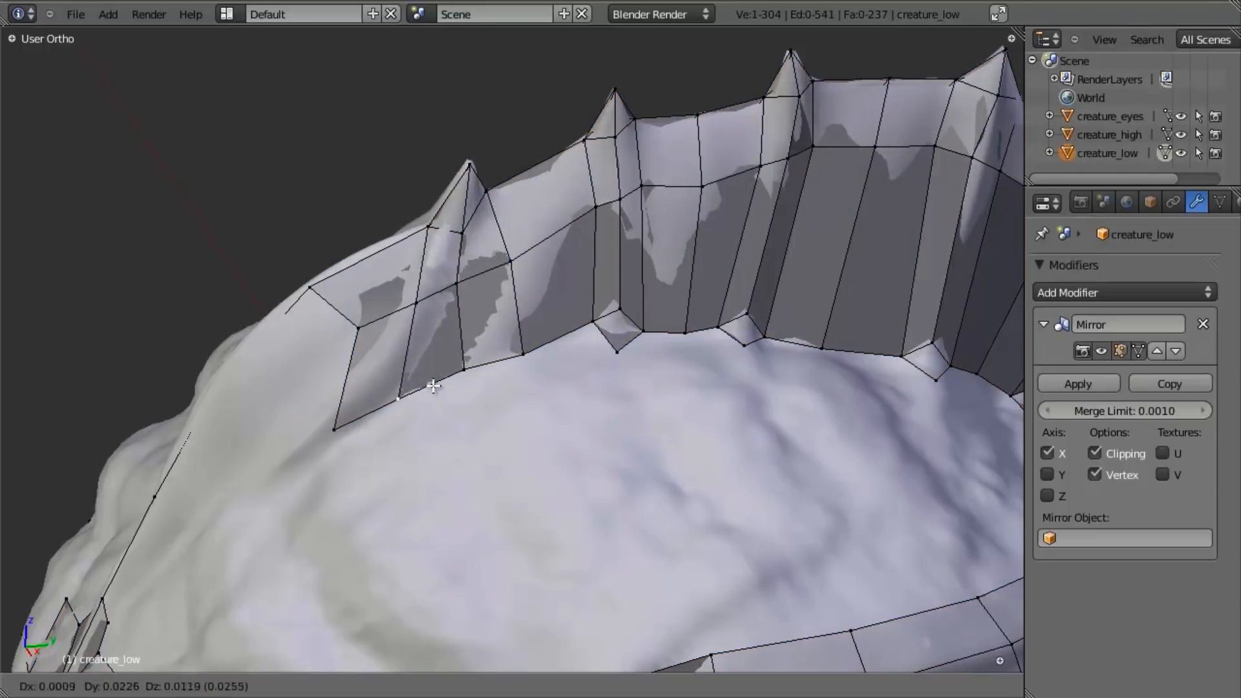
{"action": "left_click", "coordinate": [423, 386]}
{"action": "right_click", "coordinate": [335, 428]}
{"action": "key", "text": "g"}
{"action": "left_click", "coordinate": [372, 412]}
- Extrude the strip's front edge toward the brow, then rotate, move and scale the new edge to follow the crest
{"action": "middle_click_drag", "start_coordinate": [370, 404], "coordinate": [522, 303]}
{"action": "right_click", "coordinate": [520, 301], "text": "shift"}
{"action": "middle_click_drag", "start_coordinate": [540, 357], "coordinate": [504, 397]}
{"action": "key", "text": "e"}
{"action": "left_click", "coordinate": [456, 426]}
{"action": "key", "text": "r"}
{"action": "left_click", "coordinate": [528, 395]}
{"action": "key", "text": "g"}
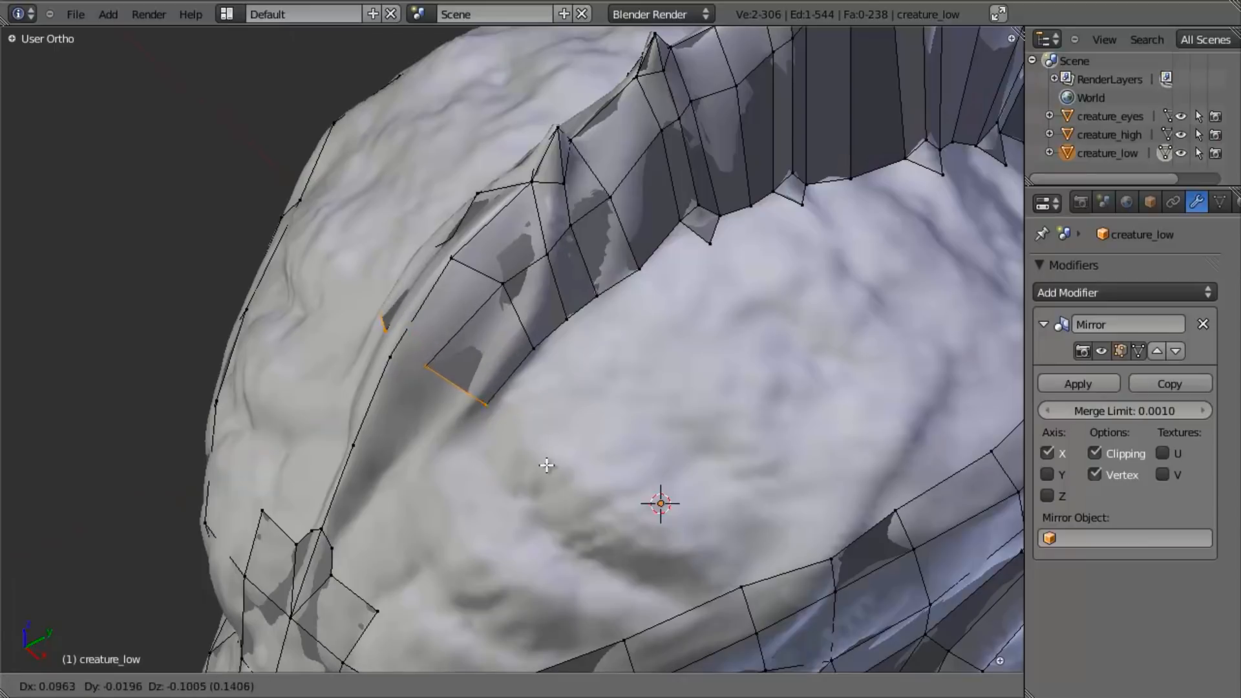
{"action": "left_click", "coordinate": [533, 446]}
{"action": "key", "text": "s"}
{"action": "left_click", "coordinate": [518, 438]}
- Extrude the strip's front edge once more toward the brow, narrow it, and pull its lower corner vertex inward
{"action": "middle_click_drag", "start_coordinate": [459, 485], "coordinate": [551, 407], "text": "shift"}
{"action": "key", "text": "e"}
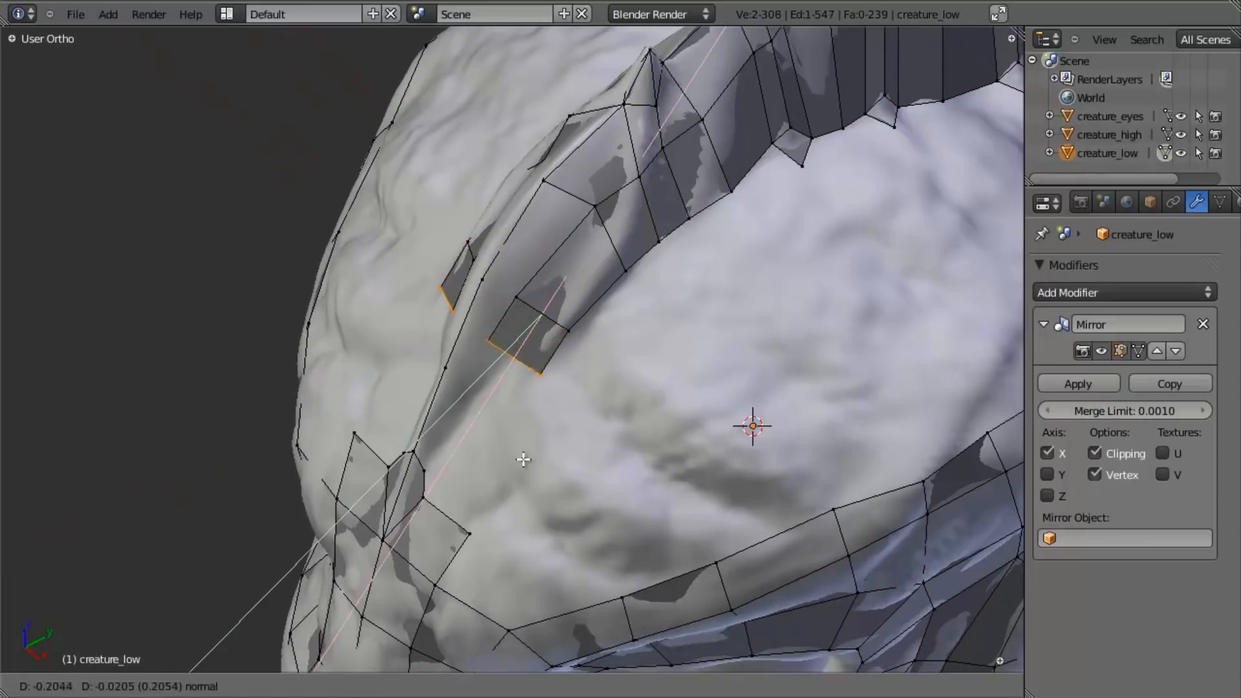
{"action": "left_click", "coordinate": [500, 480]}
{"action": "key", "text": "s"}
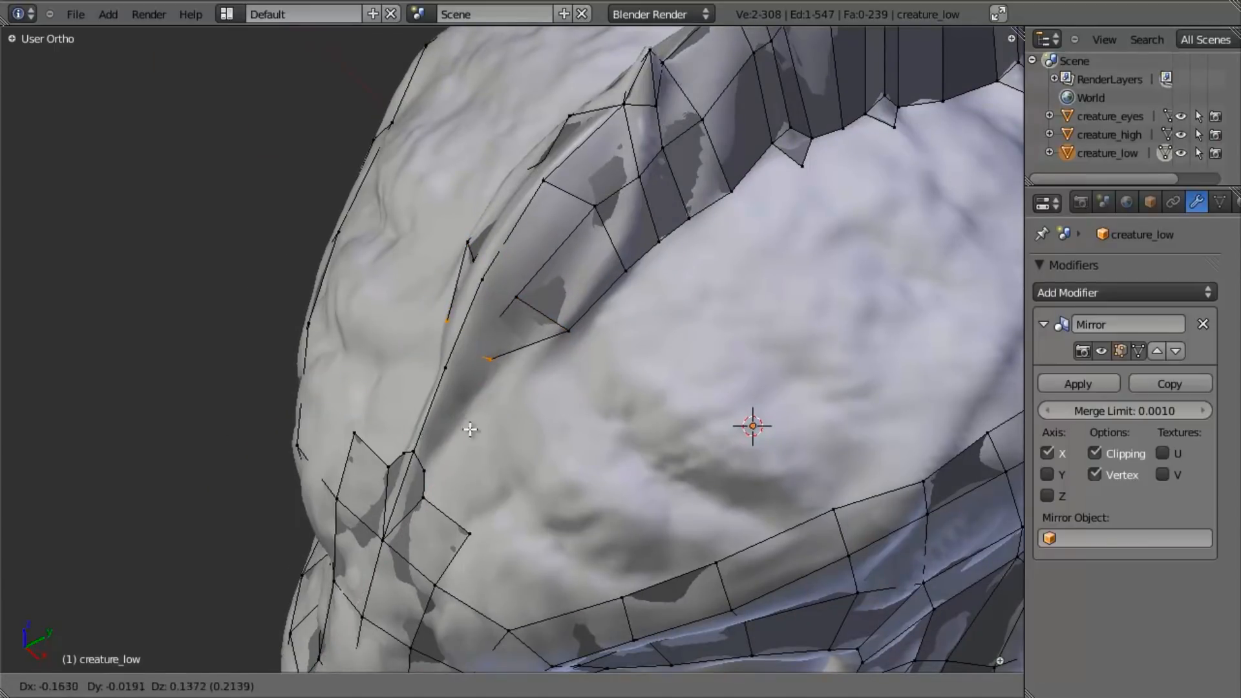
{"action": "left_click", "coordinate": [490, 452]}
{"action": "key", "text": "g"}
{"action": "left_click", "coordinate": [511, 408]}
{"action": "right_click", "coordinate": [516, 406]}
{"action": "key", "text": "g"}
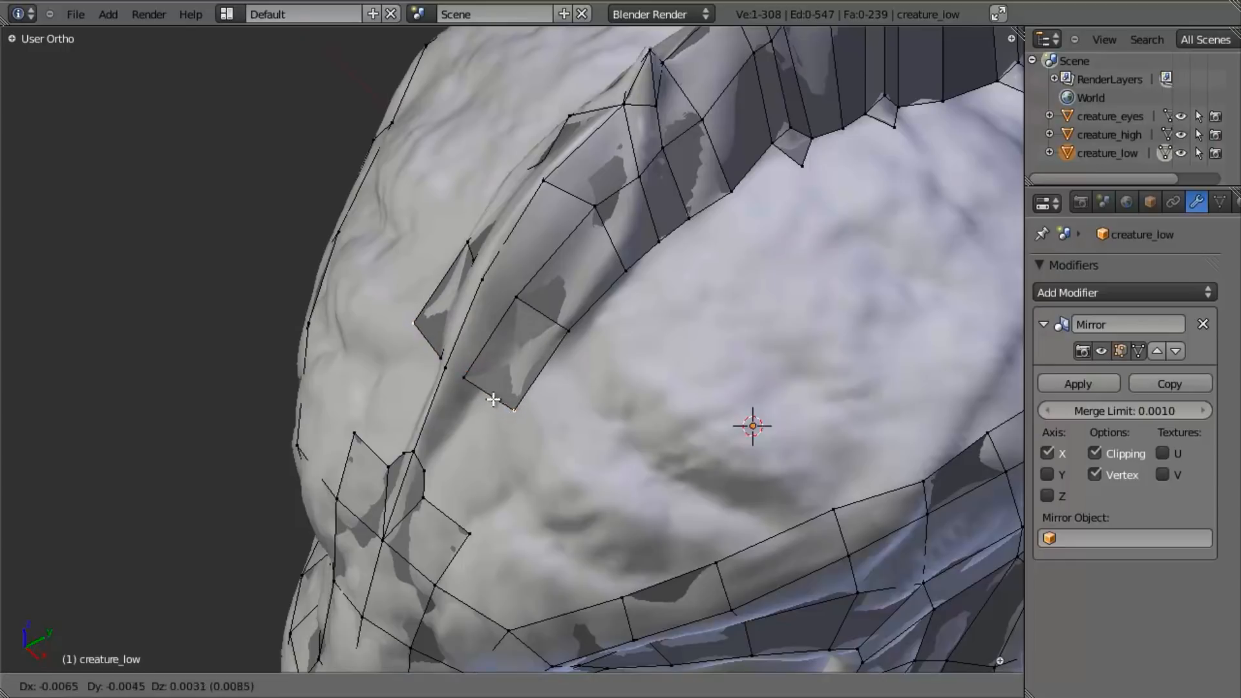
{"action": "left_click", "coordinate": [491, 395]}
{"action": "key", "text": "a"}
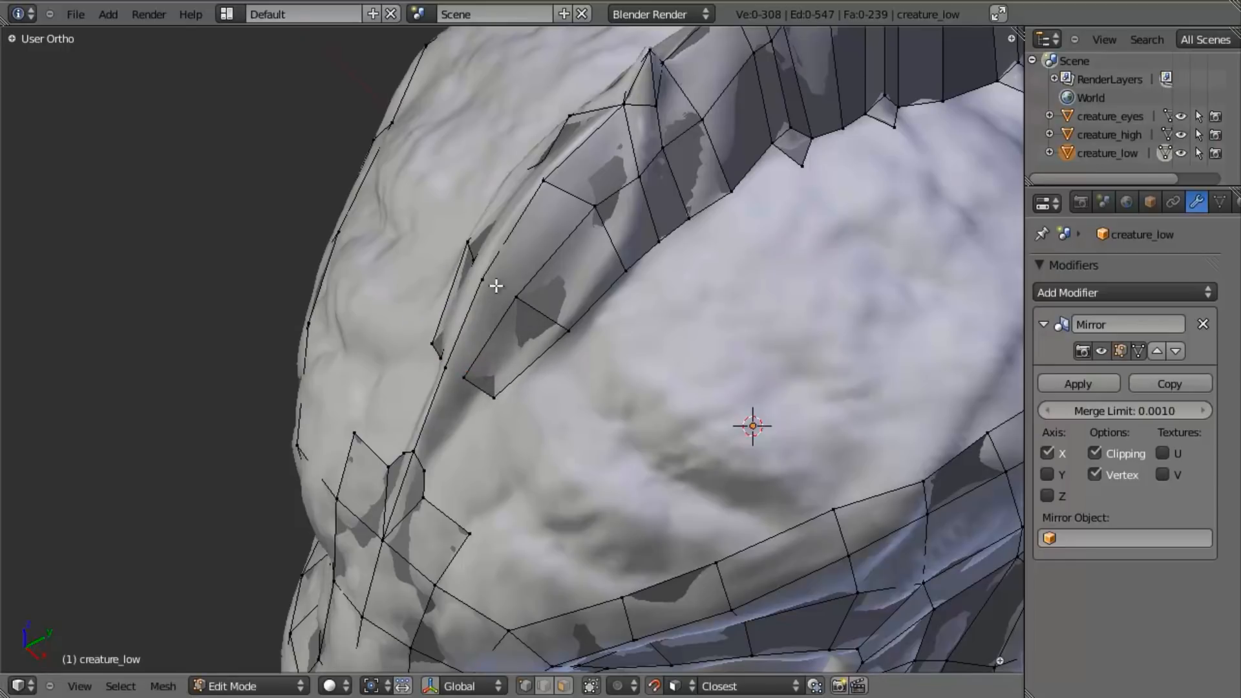
- Fill the two faces between the extended strip and the crest's ridge edge
{"action": "right_click", "coordinate": [594, 204], "text": "shift"}
{"action": "key", "text": "f"}
{"action": "key", "text": "a"}
{"action": "key", "text": "a"}
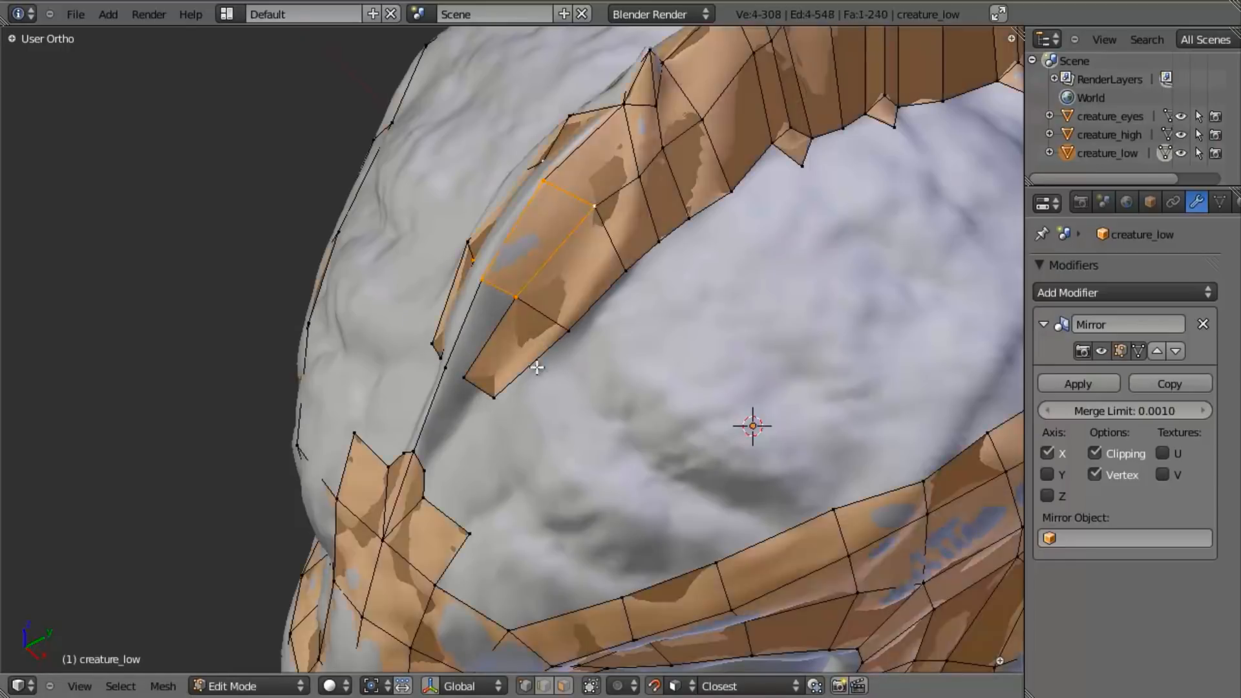
{"action": "middle_click_drag", "start_coordinate": [553, 278], "coordinate": [608, 241]}
{"action": "key", "text": "a"}
{"action": "right_click", "coordinate": [467, 373]}
{"action": "key", "text": "f"}
{"action": "key", "text": "a"}
{"action": "middle_click_drag", "start_coordinate": [481, 336], "coordinate": [510, 416]}
{"action": "key", "text": "a"}
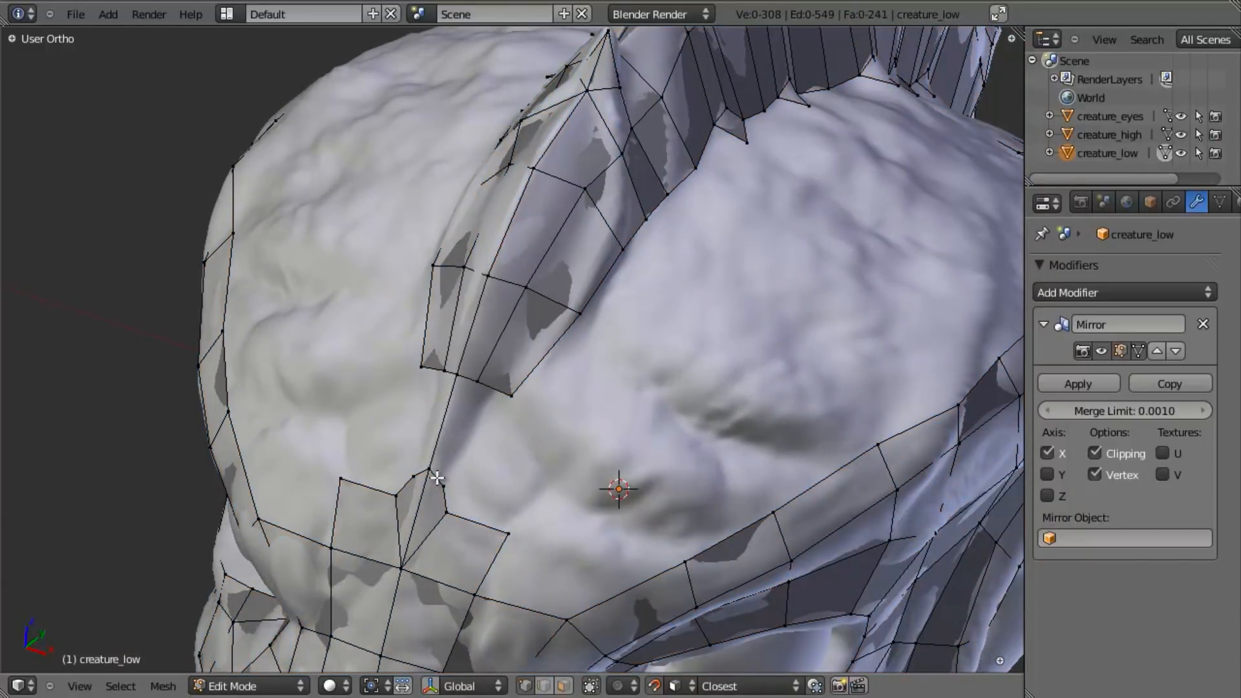
- Fill the face joining the crest's front end to the mesh at the centre of the brow
{"action": "key", "text": "a"}
{"action": "key", "text": "a"}
{"action": "key", "text": "a"}
{"action": "middle_click_drag", "start_coordinate": [496, 444], "coordinate": [555, 414]}
{"action": "key", "text": "a"}
{"action": "key", "text": "ctrl+z"}
{"action": "key", "text": "ctrl+z"}
{"action": "key", "text": "ctrl+z"}
{"action": "key", "text": "ctrl+z"}
{"action": "key", "text": "f"}
{"action": "key", "text": "a"}
{"action": "key", "text": "a"}
- Move the brow vertex beside the crest's front end outward and fill the adjoining face
{"action": "right_click", "coordinate": [450, 443]}
{"action": "key", "text": "g"}
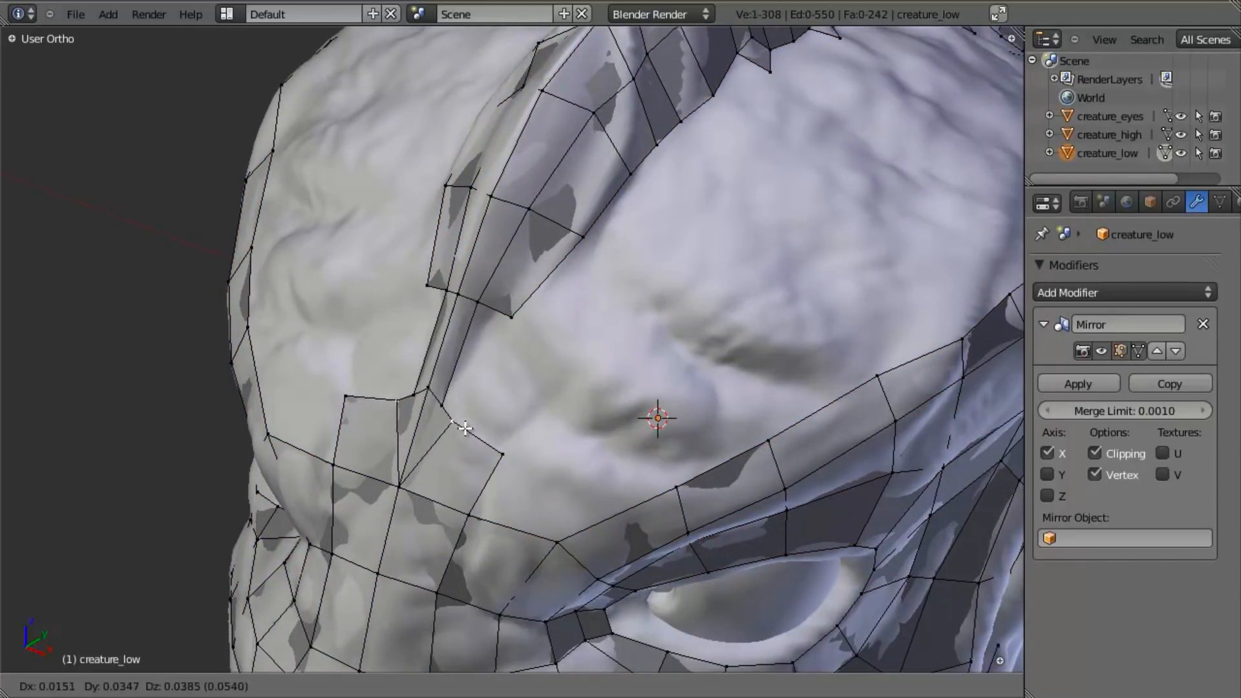
{"action": "left_click", "coordinate": [465, 428]}
{"action": "right_click", "coordinate": [443, 404], "text": "shift"}
{"action": "key", "text": "f"}
{"action": "key", "text": "a"}
- Leave Edit Mode, select creature_low and examine its topology over the sculpt in wireframe and solid shading
{"action": "scroll", "coordinate": [517, 388], "scroll_direction": "down", "scroll_amount": 4}
{"action": "mouse_move", "coordinate": [509, 448]}
{"action": "middle_mouse_down"}
{"action": "mouse_move", "coordinate": [595, 278]}
{"action": "mouse_move", "coordinate": [533, 429]}
{"action": "middle_mouse_up"}
{"action": "scroll", "coordinate": [540, 382], "scroll_direction": "up", "scroll_amount": 4}
{"action": "scroll", "coordinate": [646, 278], "scroll_direction": "down", "scroll_amount": 4}
{"action": "key", "text": "Tab"}
{"action": "scroll", "coordinate": [654, 276], "scroll_direction": "down", "scroll_amount": 3}
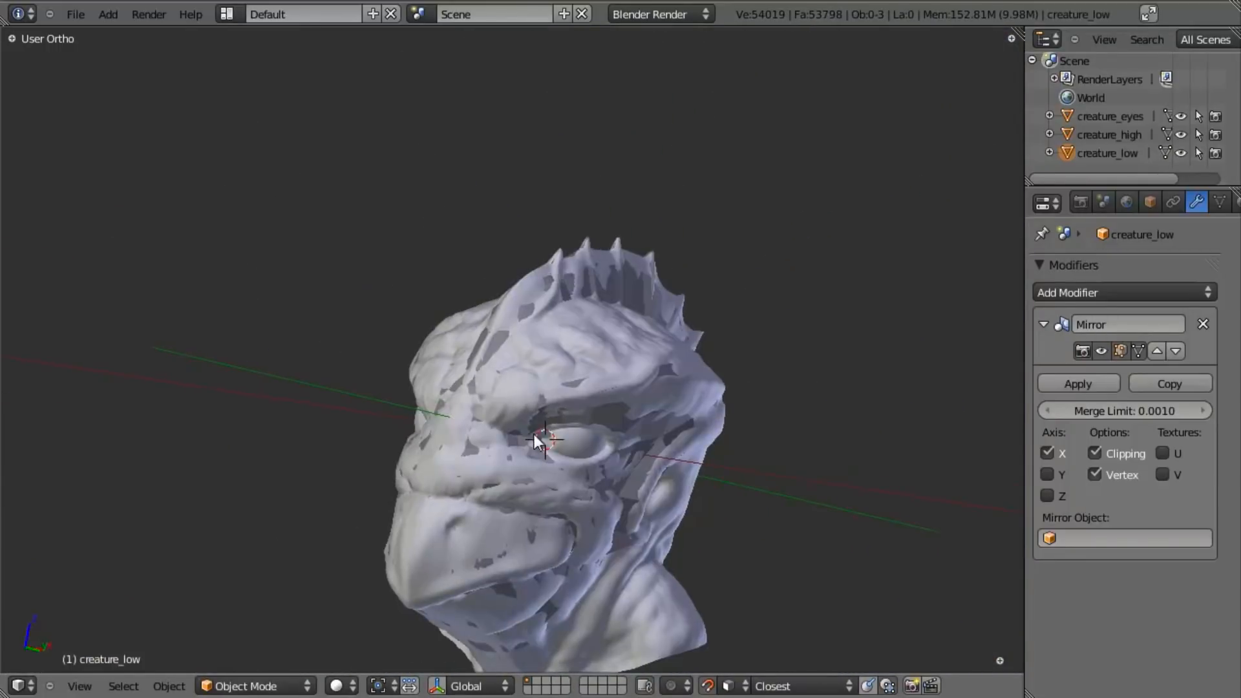
{"action": "key", "text": "z"}
{"action": "right_click", "coordinate": [540, 444]}
{"action": "right_click", "coordinate": [673, 389]}
{"action": "key", "text": "z"}
{"action": "right_click", "coordinate": [631, 471]}
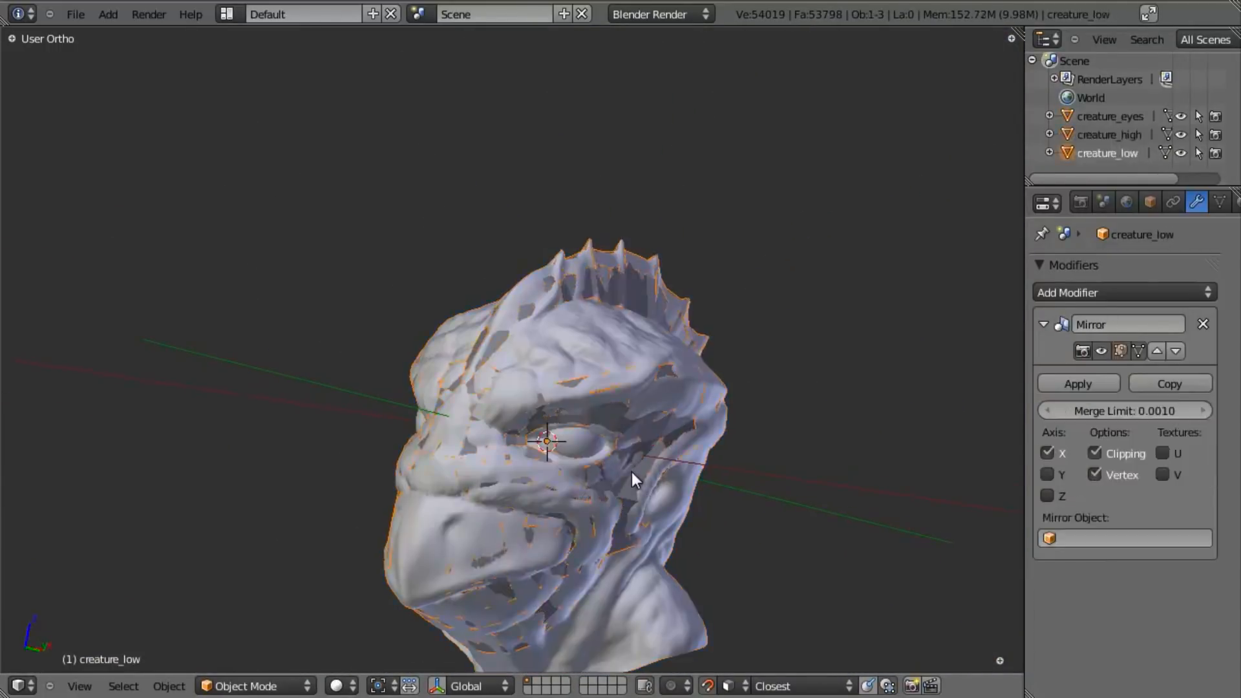
{"action": "key", "text": "z"}
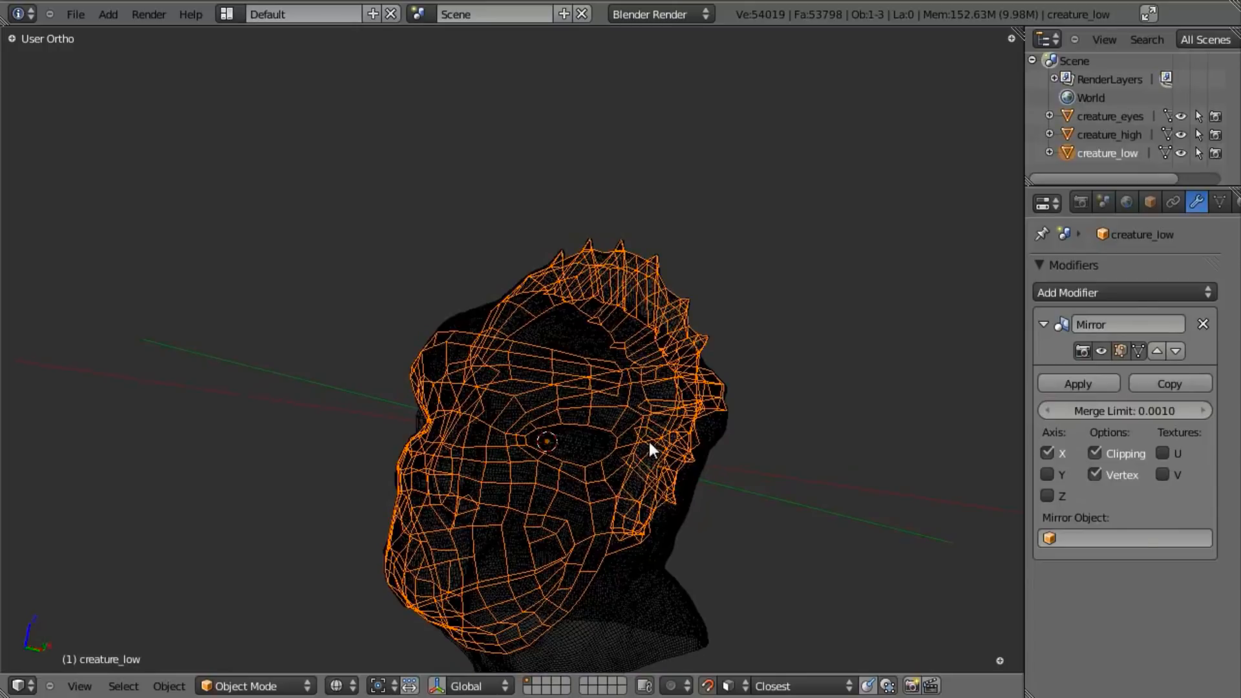
{"action": "key", "text": "z"}
- Hide every object except creature_low and set its whole mesh to Shade Flat
{"action": "key", "text": "shift+h"}
{"action": "mouse_move", "coordinate": [617, 453]}
{"action": "middle_mouse_down"}
{"action": "mouse_move", "coordinate": [758, 319]}
{"action": "mouse_move", "coordinate": [700, 320]}
{"action": "mouse_move", "coordinate": [511, 417]}
{"action": "mouse_move", "coordinate": [637, 535]}
{"action": "mouse_move", "coordinate": [787, 455]}
{"action": "mouse_move", "coordinate": [625, 410]}
{"action": "mouse_move", "coordinate": [630, 261]}
{"action": "mouse_move", "coordinate": [505, 416]}
{"action": "mouse_move", "coordinate": [507, 316]}
{"action": "middle_mouse_up"}
{"action": "right_click", "coordinate": [538, 271]}
{"action": "key", "text": "Tab"}
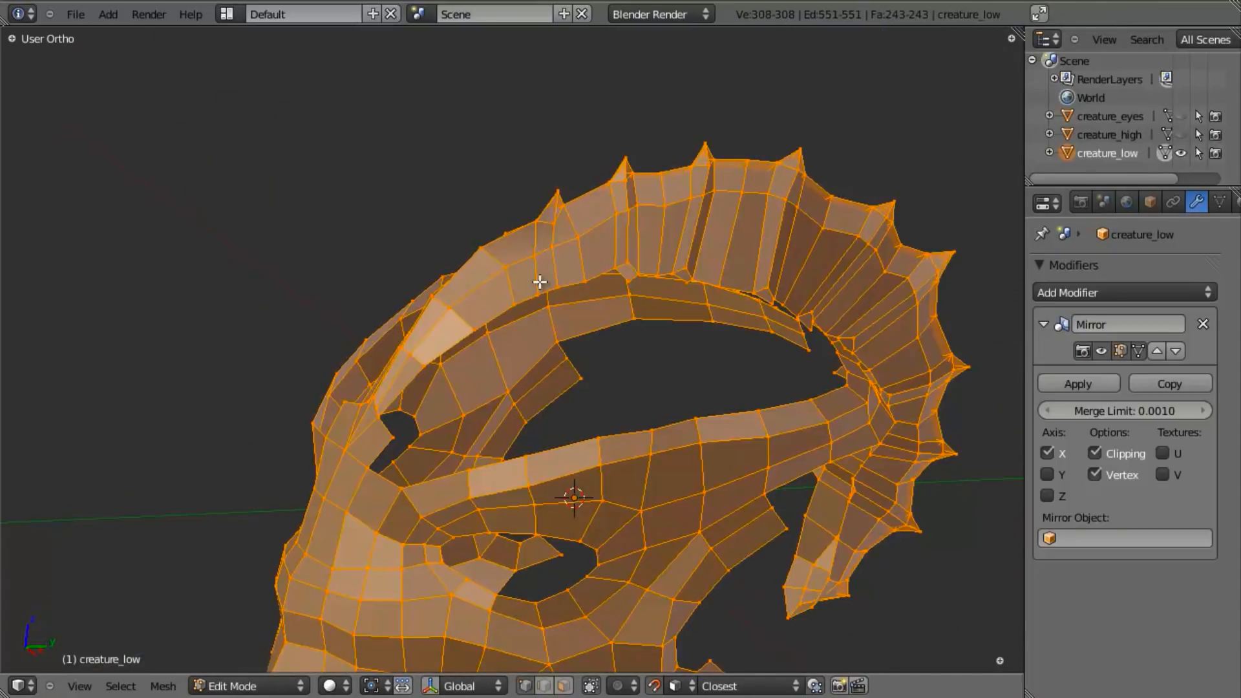
{"action": "key", "text": "w"}
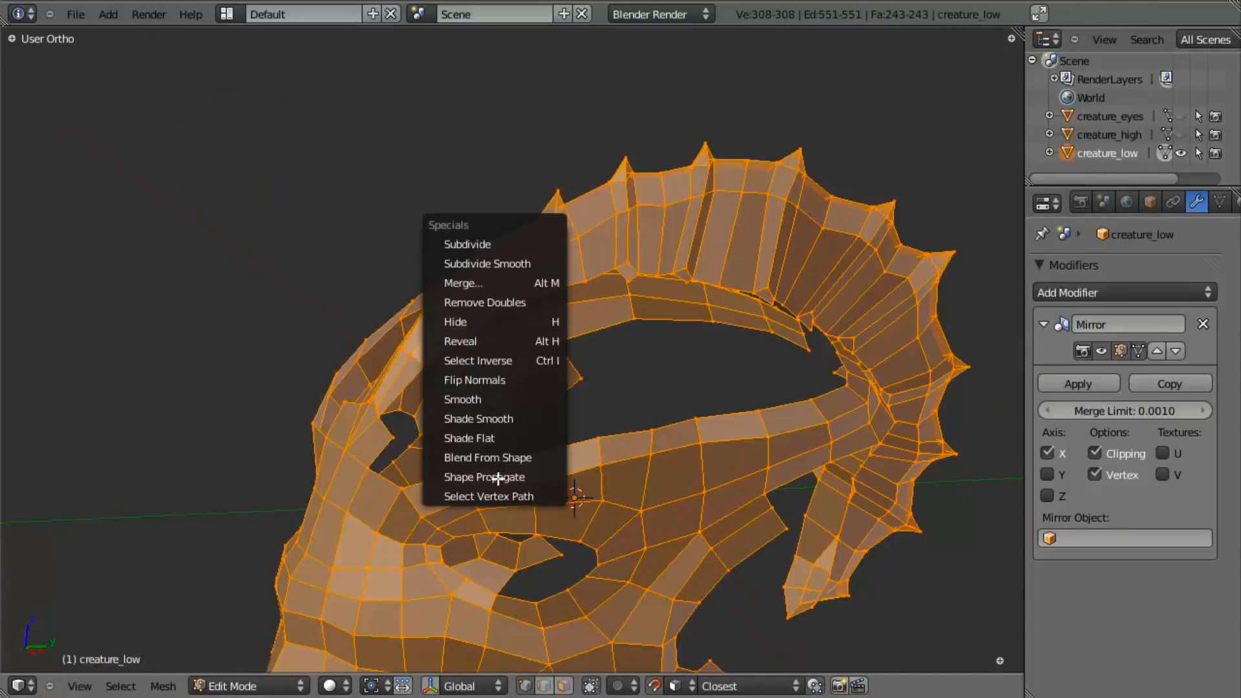
{"action": "left_click", "coordinate": [518, 432]}
{"action": "key", "text": "Tab"}
- Examine the flat-shaded low-poly mesh from several sides, then reveal the hidden objects and deselect them all
{"action": "middle_click_drag", "start_coordinate": [548, 347], "coordinate": [614, 448]}
{"action": "scroll", "coordinate": [769, 368], "scroll_direction": "down", "scroll_amount": 5}
{"action": "scroll", "coordinate": [520, 403], "scroll_direction": "up", "scroll_amount": 3}
{"action": "middle_click_drag", "start_coordinate": [769, 367], "coordinate": [561, 317]}
{"action": "scroll", "coordinate": [602, 402], "scroll_direction": "up", "scroll_amount": 2}
{"action": "key", "text": "alt+h"}
{"action": "key", "text": "a"}
- Select only creature_low in wireframe display and save over creature_head_retopo.blend
{"action": "key", "text": "z"}
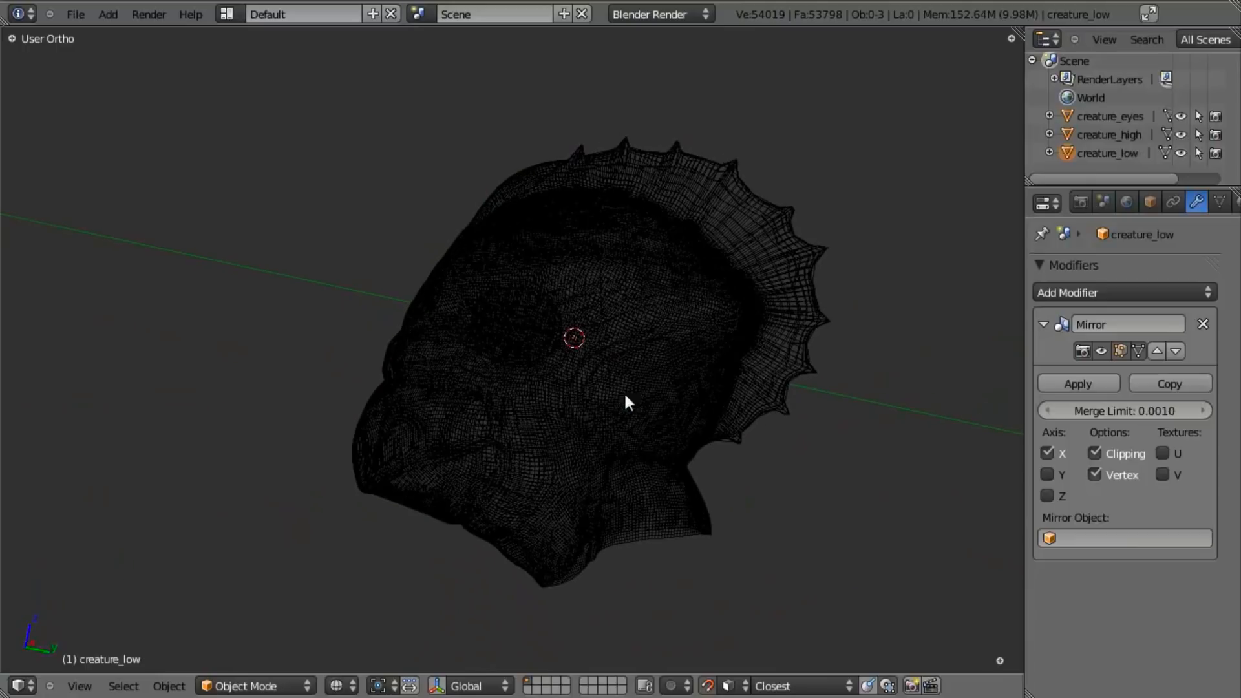
{"action": "right_click", "coordinate": [769, 247]}
{"action": "key", "text": "z"}
{"action": "right_click", "coordinate": [731, 326]}
{"action": "key", "text": "z"}
{"action": "middle_click_drag", "start_coordinate": [731, 329], "coordinate": [737, 336]}
{"action": "key", "text": "ctrl+s"}
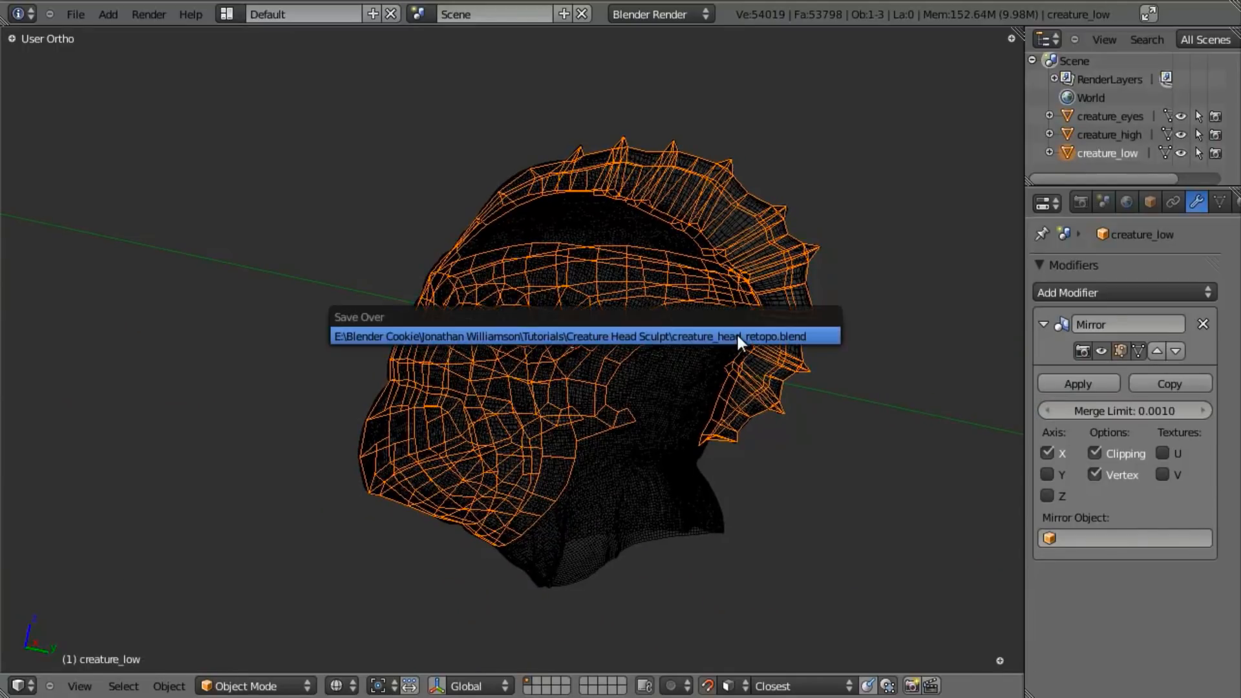
{"action": "left_click", "coordinate": [739, 339]}
- Examine how creature_low covers the sculpt by comparing wireframe and solid display from several angles
{"action": "scroll", "coordinate": [711, 362], "scroll_direction": "up", "scroll_amount": 2}
{"action": "key", "text": "z"}
{"action": "key", "text": "z"}
{"action": "mouse_move", "coordinate": [573, 374]}
{"action": "middle_mouse_down"}
{"action": "mouse_move", "coordinate": [654, 388]}
{"action": "mouse_move", "coordinate": [513, 378]}
{"action": "middle_mouse_up"}
{"action": "key", "text": "z"}
{"action": "key", "text": "z"}
{"action": "key", "text": "z"}
{"action": "scroll", "coordinate": [529, 451], "scroll_direction": "down", "scroll_amount": 4}
{"action": "middle_click_drag", "start_coordinate": [528, 451], "coordinate": [600, 455]}
{"action": "scroll", "coordinate": [540, 429], "scroll_direction": "up", "scroll_amount": 4}
{"action": "key", "text": "z"}
{"action": "middle_click_drag", "start_coordinate": [541, 429], "coordinate": [556, 362], "text": "shift"}
{"action": "scroll", "coordinate": [534, 419], "scroll_direction": "down", "scroll_amount": 3}
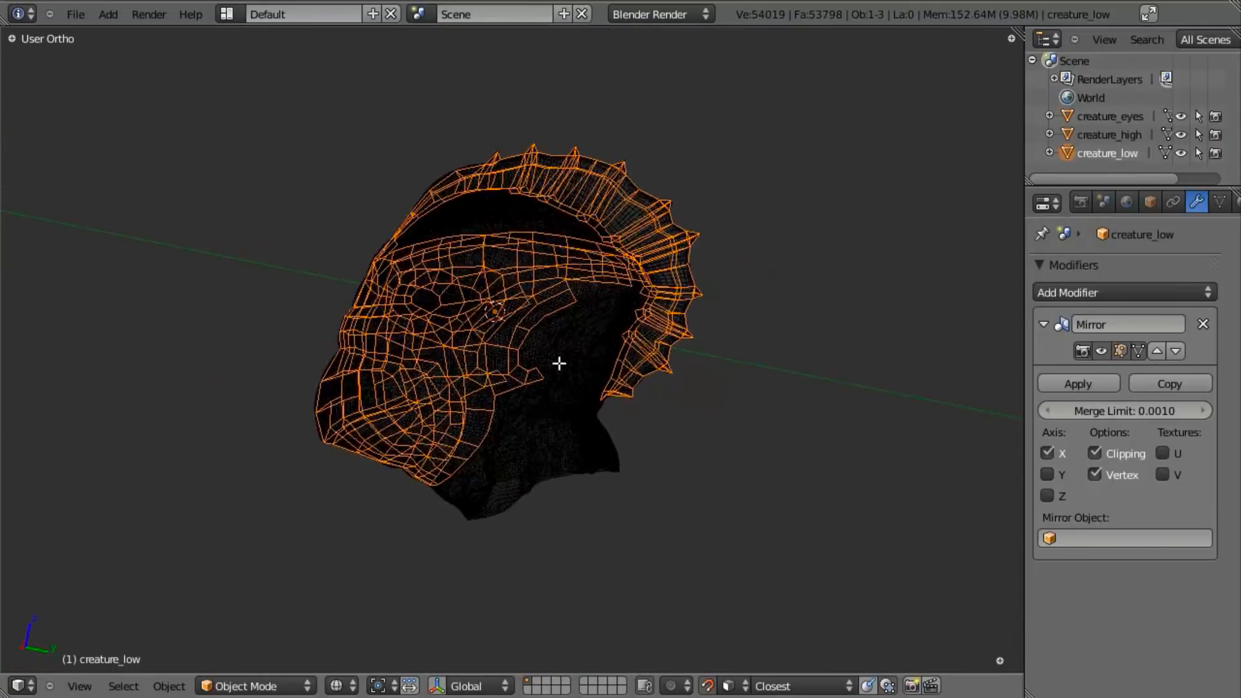
{"action": "scroll", "coordinate": [580, 377], "scroll_direction": "up", "scroll_amount": 3}
{"action": "key", "text": "z"}
- Switch creature_low to Edit Mode with nothing selected and examine its coverage around the ear, neck and back of the head
{"action": "key", "text": "Tab"}
{"action": "middle_click_drag", "start_coordinate": [590, 415], "coordinate": [586, 470]}
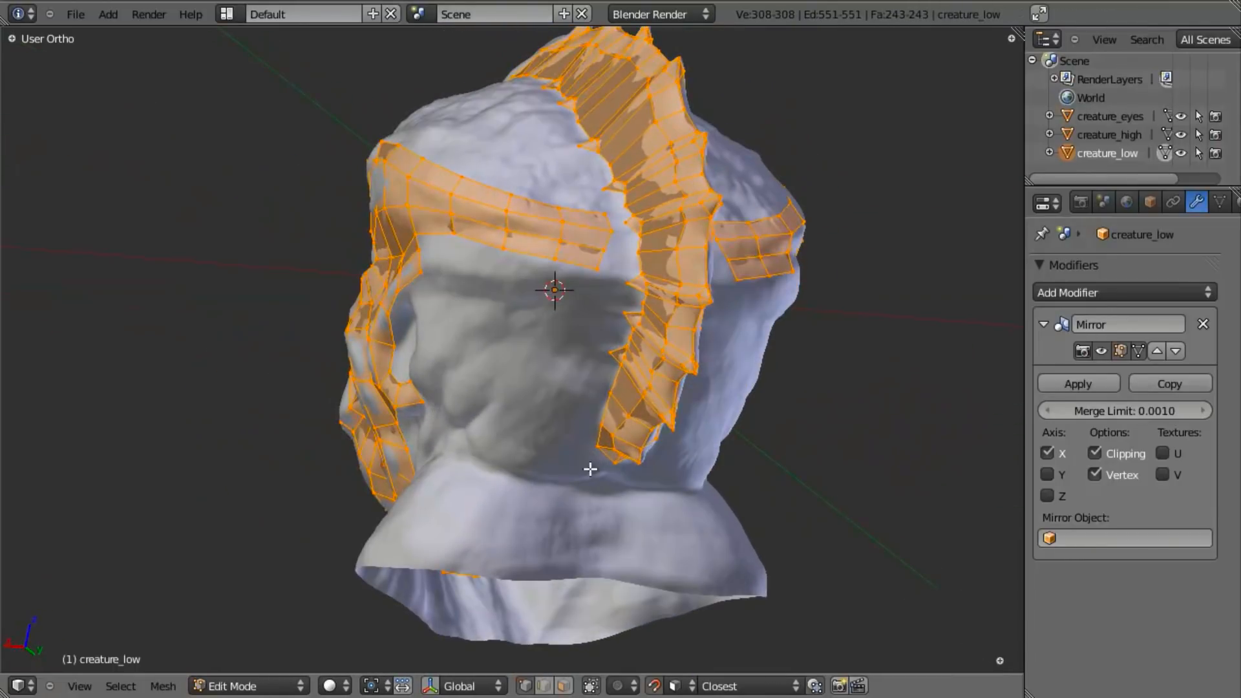
{"action": "middle_click_drag", "start_coordinate": [464, 458], "coordinate": [537, 407]}
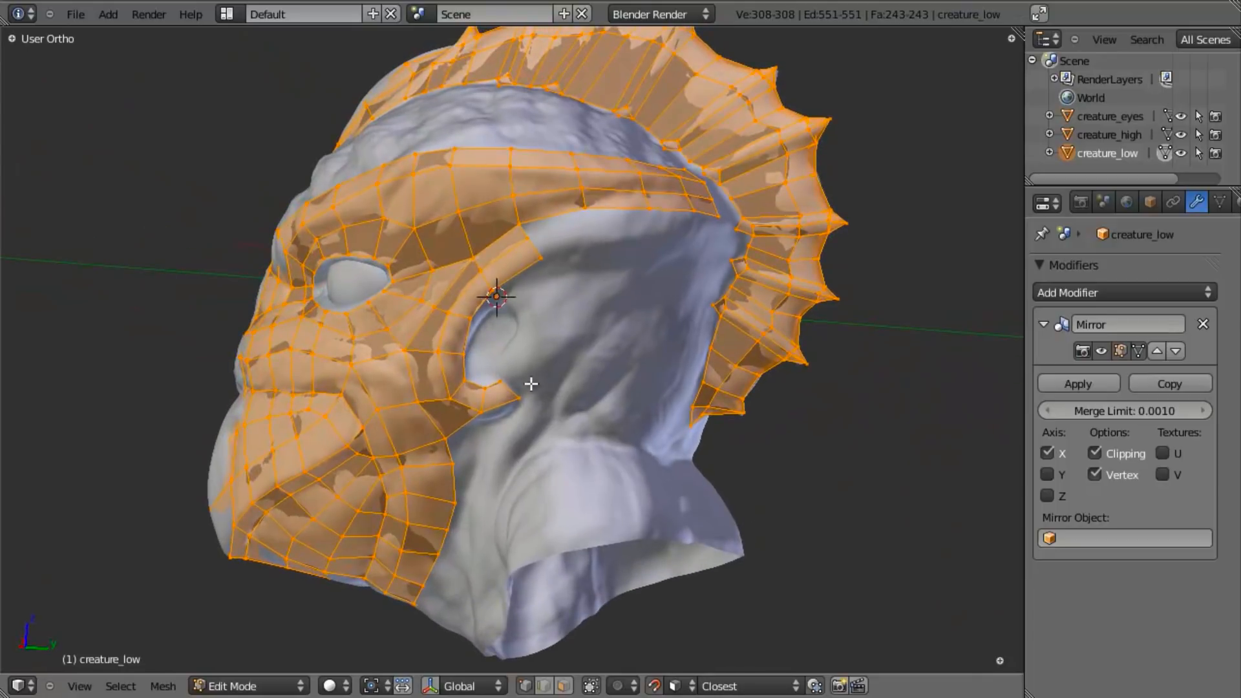
{"action": "middle_click_drag", "start_coordinate": [528, 508], "coordinate": [719, 481]}
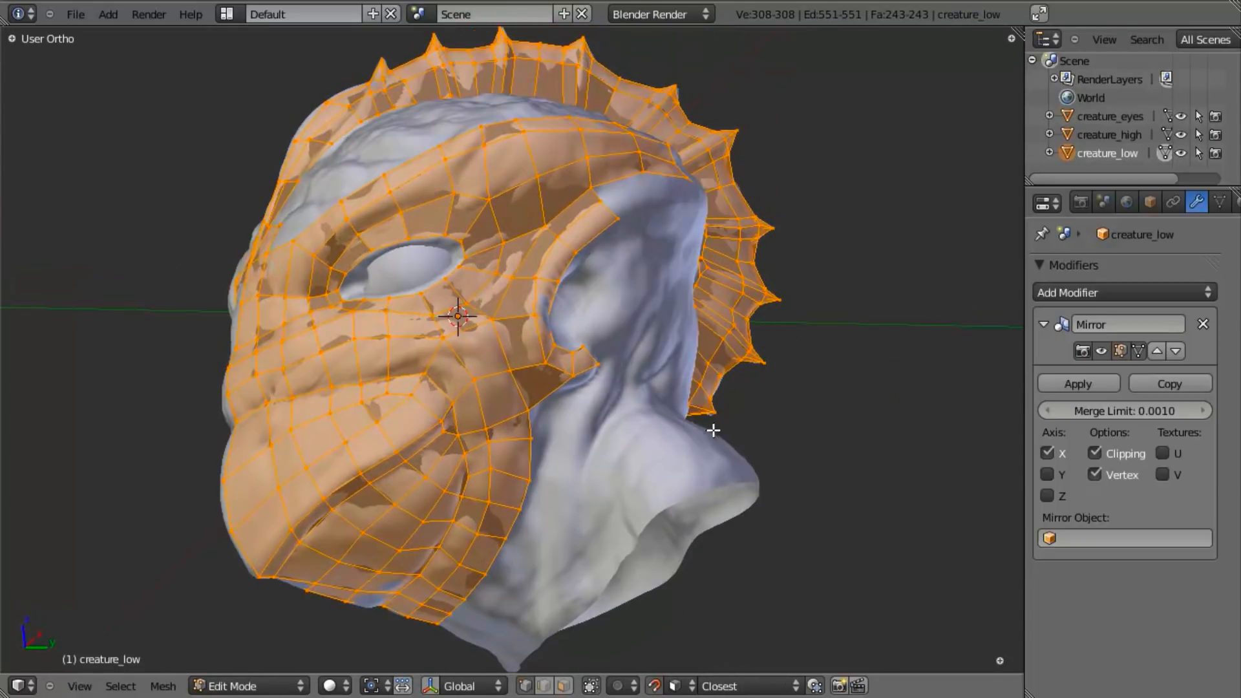
{"action": "key", "text": "a"}
{"action": "middle_click_drag", "start_coordinate": [503, 645], "coordinate": [578, 418]}
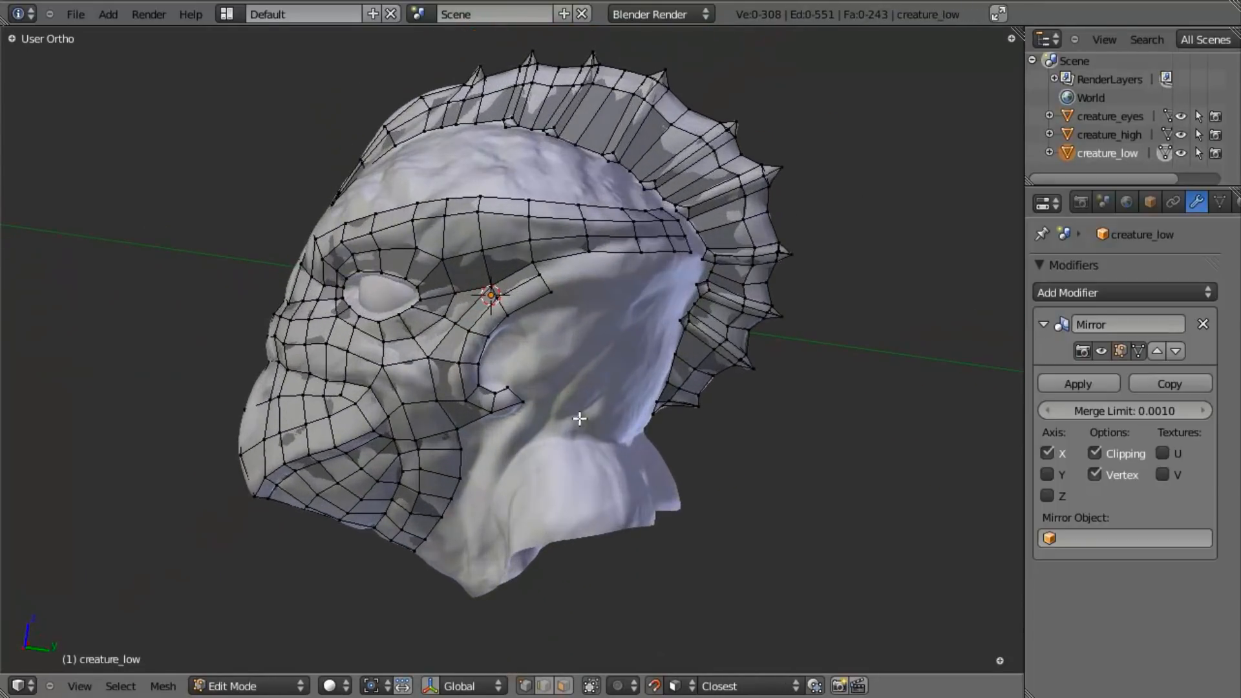
{"action": "middle_click_drag", "start_coordinate": [593, 179], "coordinate": [645, 309]}
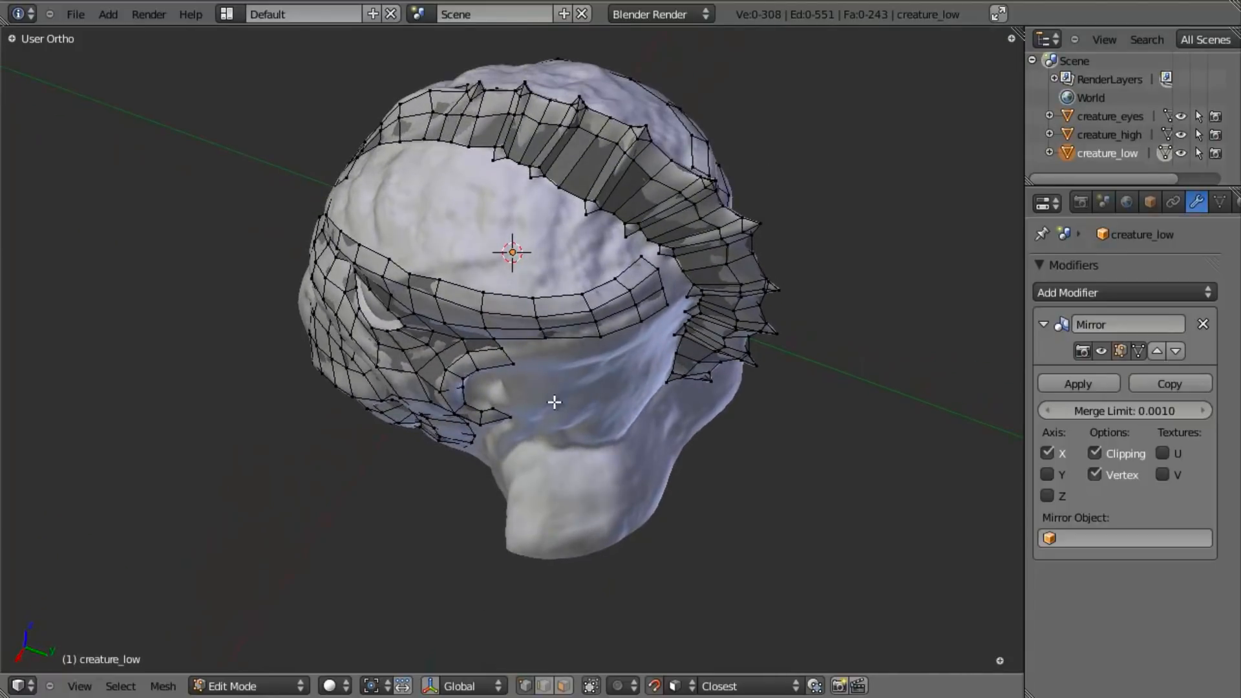
{"action": "middle_click_drag", "start_coordinate": [501, 421], "coordinate": [650, 418]}
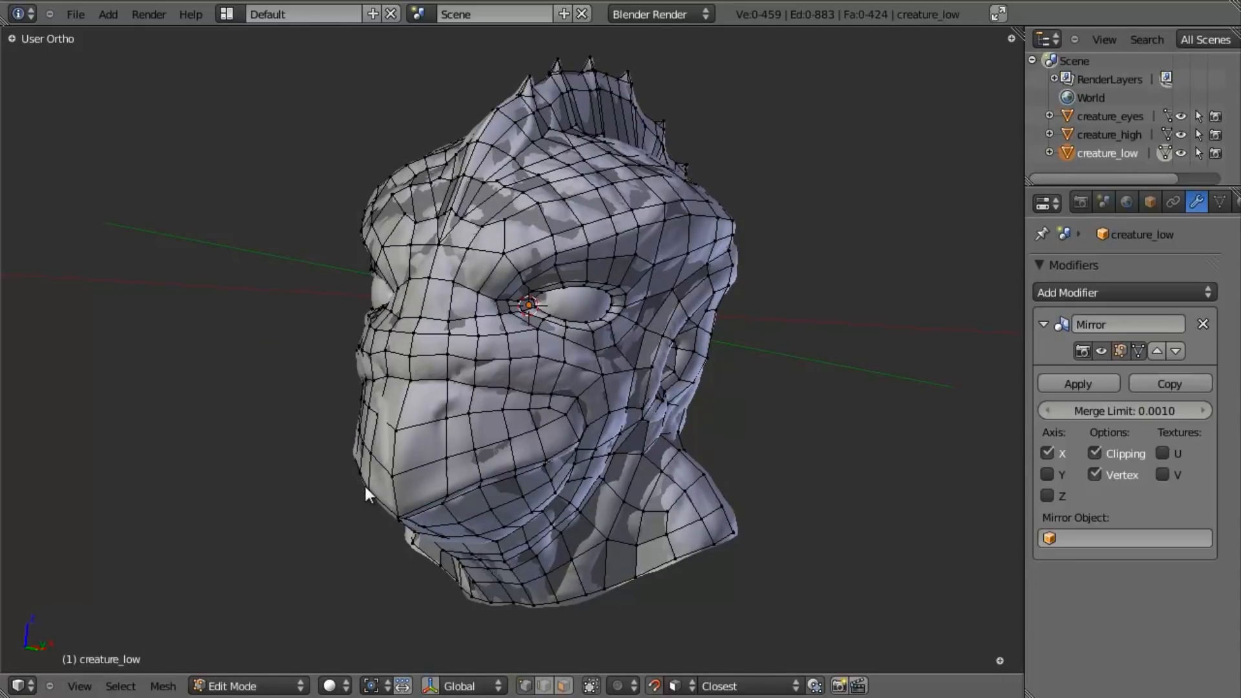
- Isolate creature_low by hiding the other objects and return to Edit Mode
{"action": "middle_click_drag", "start_coordinate": [356, 513], "coordinate": [515, 443]}
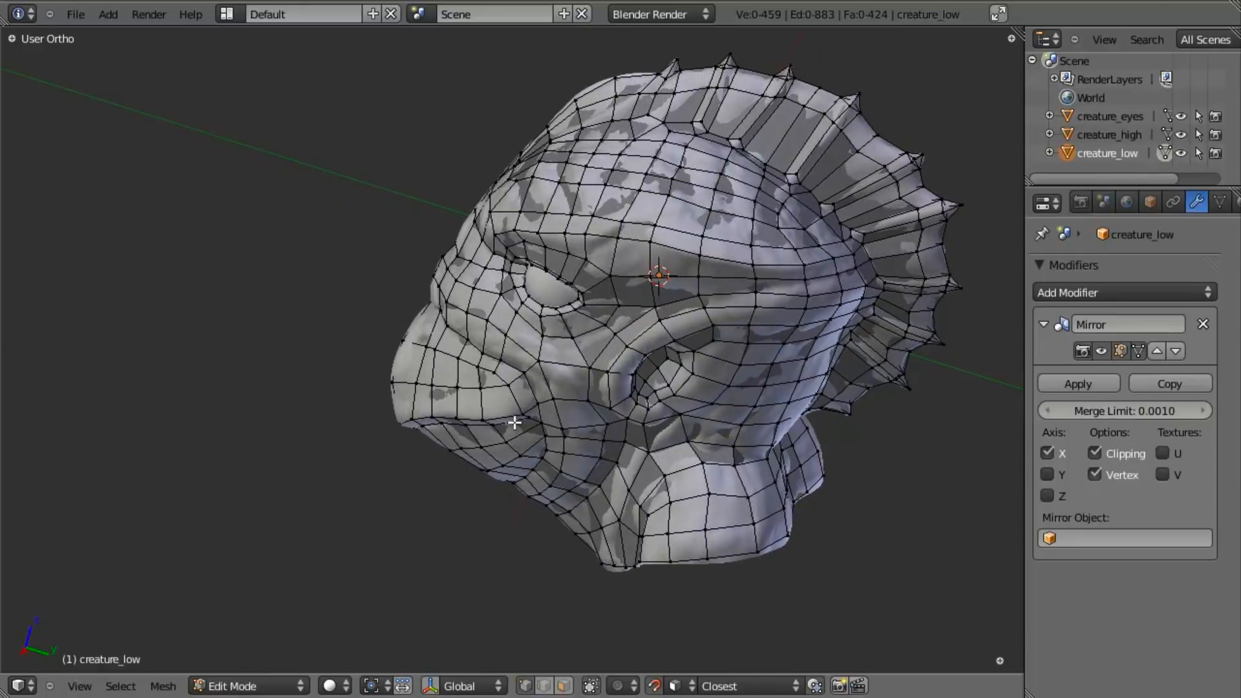
{"action": "key", "text": "Tab"}
{"action": "key", "text": "shift+h"}
{"action": "key", "text": "Tab"}
- Examine the isolated mesh's edge flow around the face, ear, neck, skull and crest base
{"action": "middle_click_drag", "start_coordinate": [540, 431], "coordinate": [542, 583]}
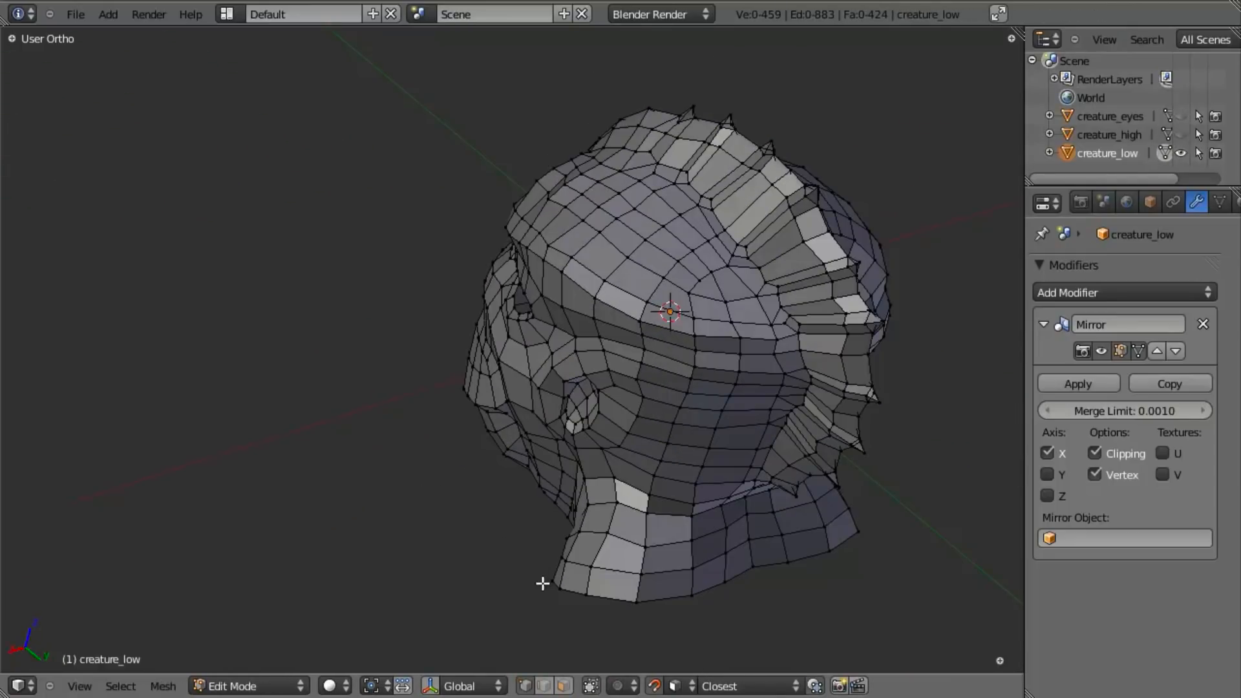
{"action": "middle_click_drag", "start_coordinate": [474, 547], "coordinate": [714, 435]}
{"action": "middle_click_drag", "start_coordinate": [599, 467], "coordinate": [691, 430]}
{"action": "middle_click_drag", "start_coordinate": [581, 458], "coordinate": [504, 535]}
{"action": "middle_click_drag", "start_coordinate": [529, 427], "coordinate": [424, 435]}
{"action": "middle_click_drag", "start_coordinate": [396, 539], "coordinate": [524, 387]}
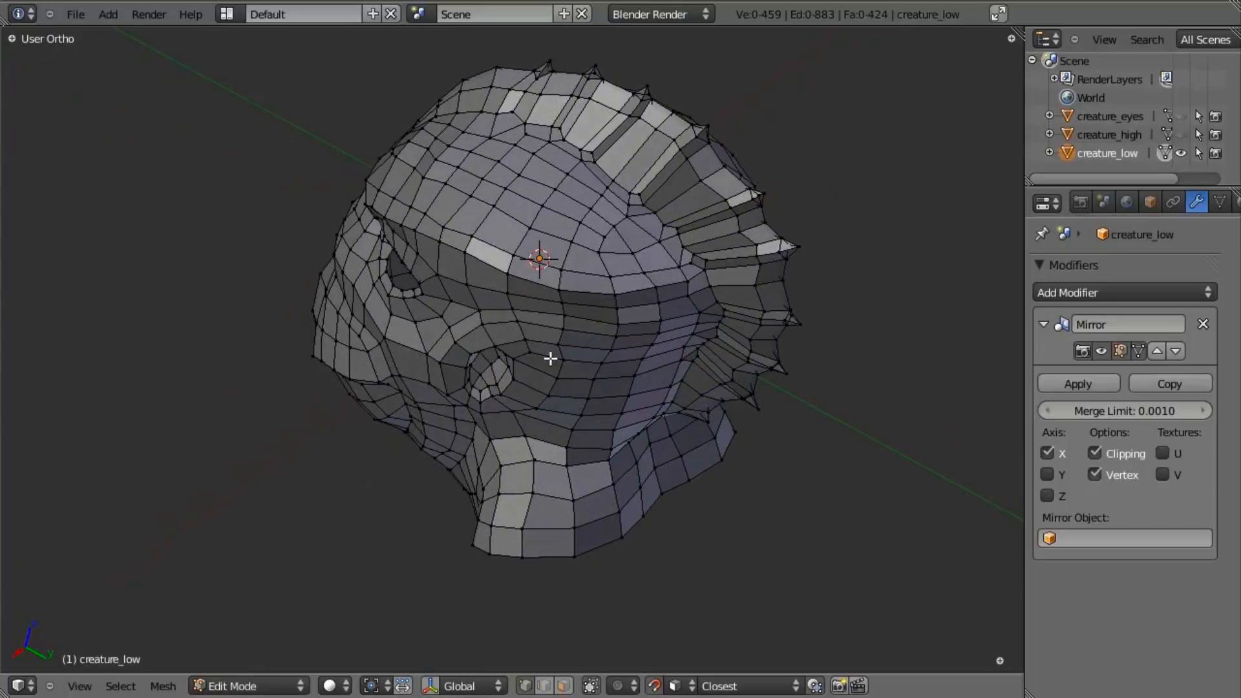
{"action": "middle_click_drag", "start_coordinate": [360, 246], "coordinate": [460, 411]}
{"action": "middle_click_drag", "start_coordinate": [540, 333], "coordinate": [559, 388], "text": "shift"}
{"action": "scroll", "coordinate": [510, 495], "scroll_direction": "up", "scroll_amount": 2}
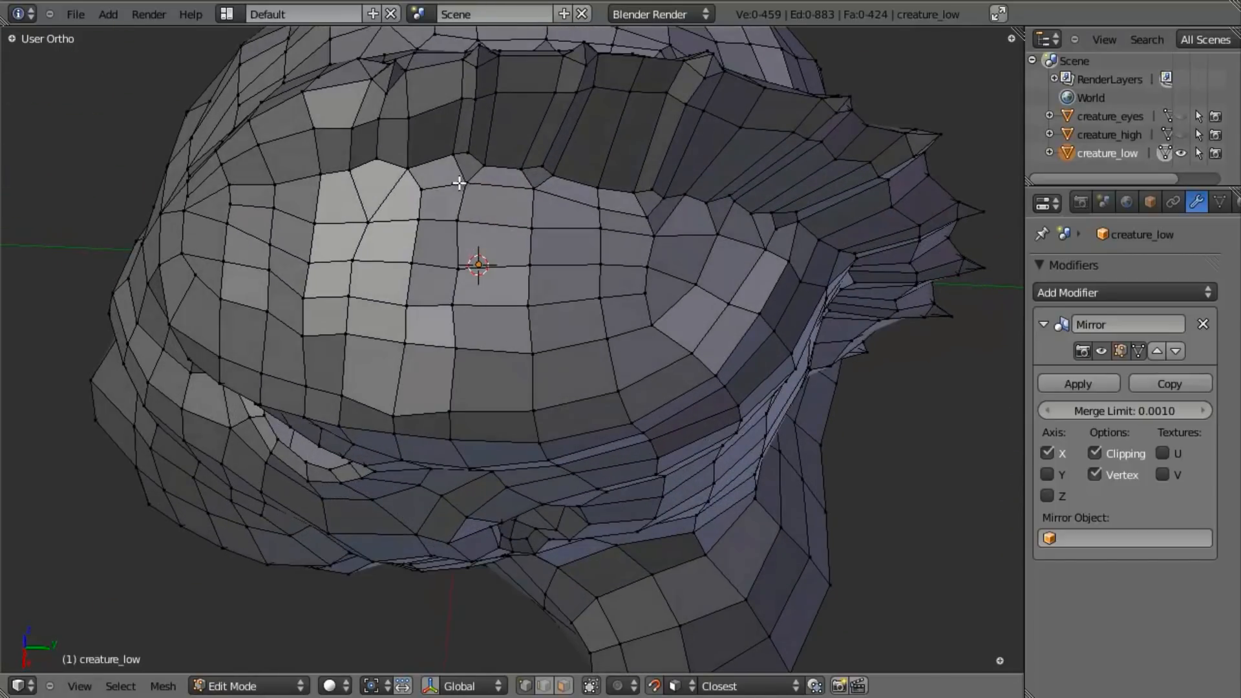
{"action": "middle_click_drag", "start_coordinate": [360, 200], "coordinate": [395, 231]}
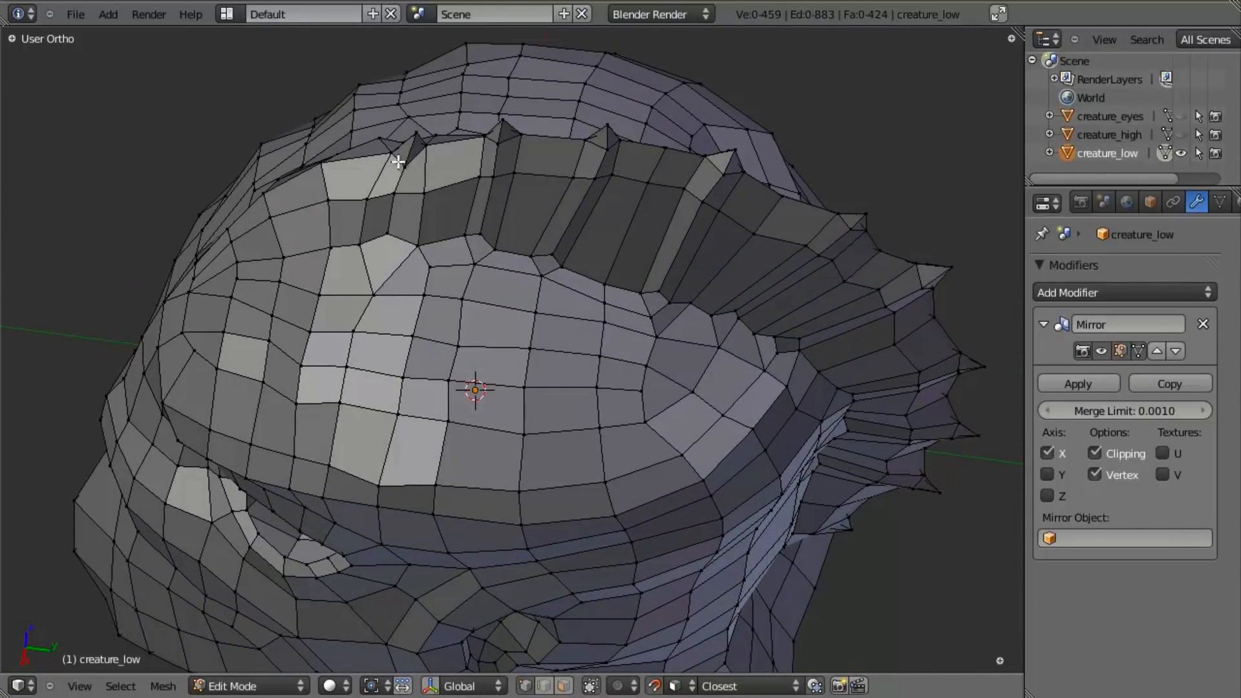
{"action": "middle_click_drag", "start_coordinate": [555, 315], "coordinate": [517, 303]}
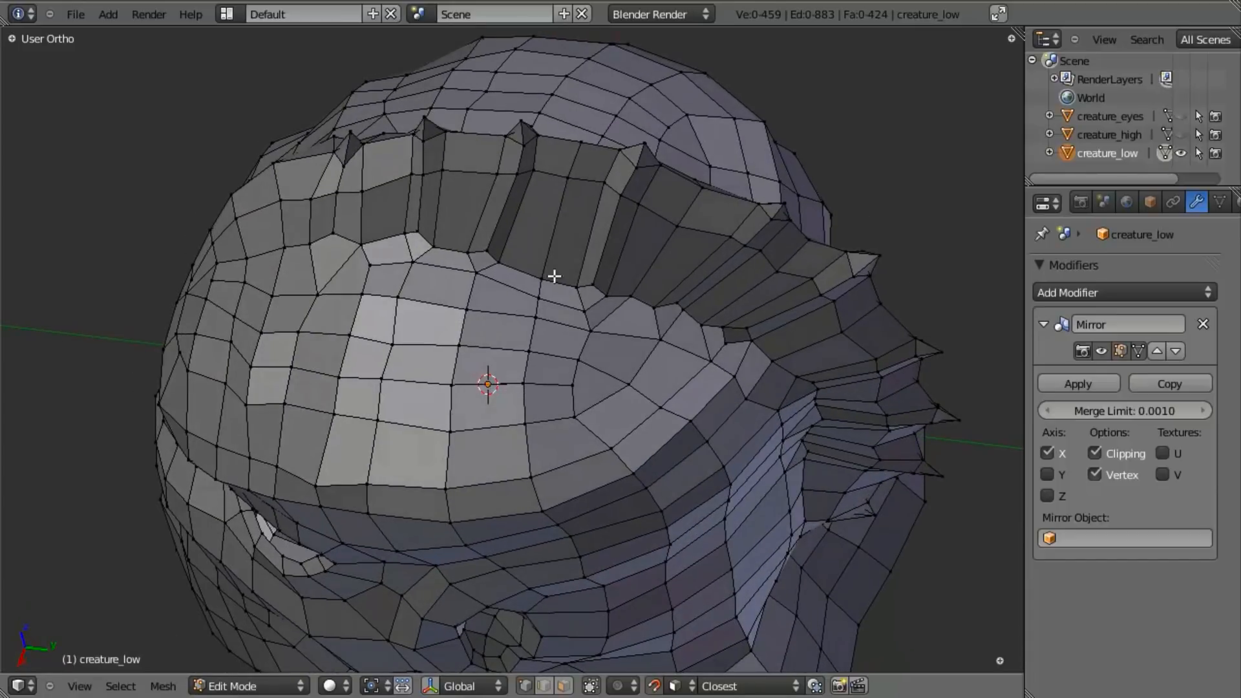
- Slide the edge loop running around the skull above the brow to even out its spacing
{"action": "scroll", "coordinate": [756, 241], "scroll_direction": "down", "scroll_amount": 3}
{"action": "middle_click_drag", "start_coordinate": [453, 439], "coordinate": [435, 363]}
{"action": "scroll", "coordinate": [447, 370], "scroll_direction": "up", "scroll_amount": 3}
{"action": "middle_click_drag", "start_coordinate": [460, 421], "coordinate": [484, 324]}
{"action": "right_click", "coordinate": [406, 345], "text": "alt"}
{"action": "key", "text": "ctrl+e"}
{"action": "left_click", "coordinate": [415, 387]}
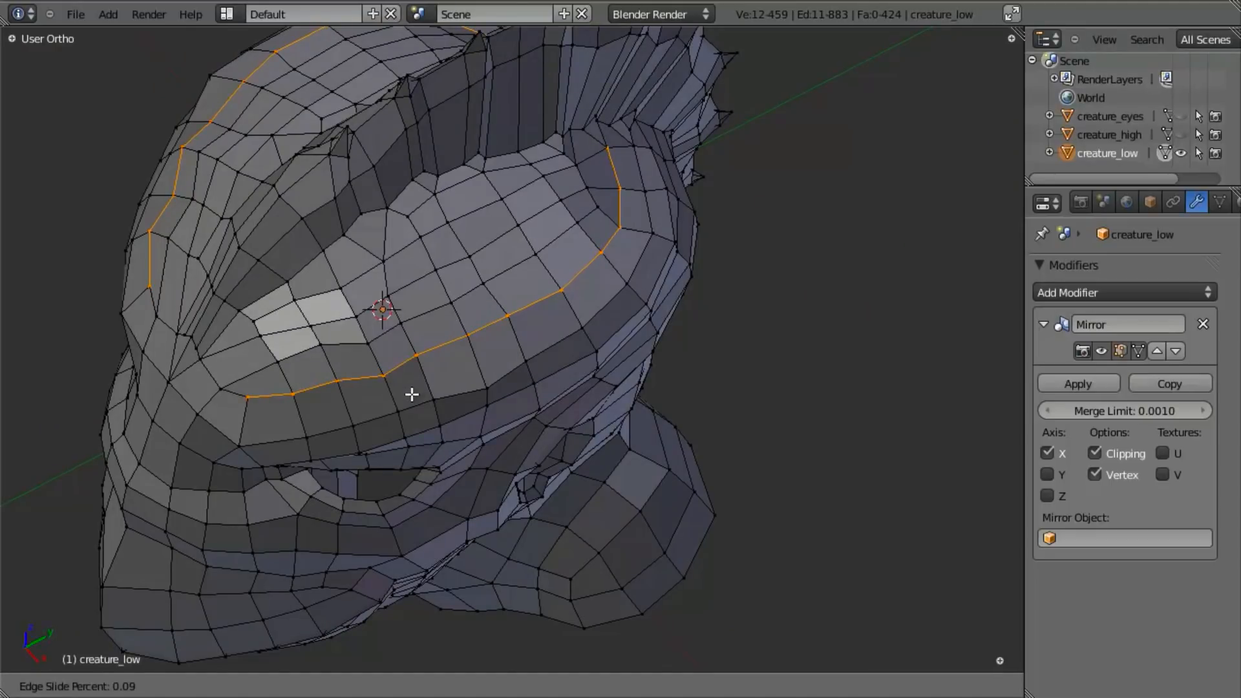
{"action": "left_click", "coordinate": [412, 400]}
- Slide the front and side section of the next skull loop toward the crest, leaving its ends out, and clear the selection
{"action": "key", "text": "a"}
{"action": "right_click", "coordinate": [380, 334], "text": "alt"}
{"action": "key", "text": "b"}
{"action": "middle_click_drag", "start_coordinate": [240, 368], "coordinate": [42, 601]}
{"action": "key", "text": "z"}
{"action": "scroll", "coordinate": [308, 502], "scroll_direction": "down", "scroll_amount": 3}
{"action": "key", "text": "b"}
{"action": "middle_click_drag", "start_coordinate": [219, 443], "coordinate": [469, 549]}
{"action": "key", "text": "z"}
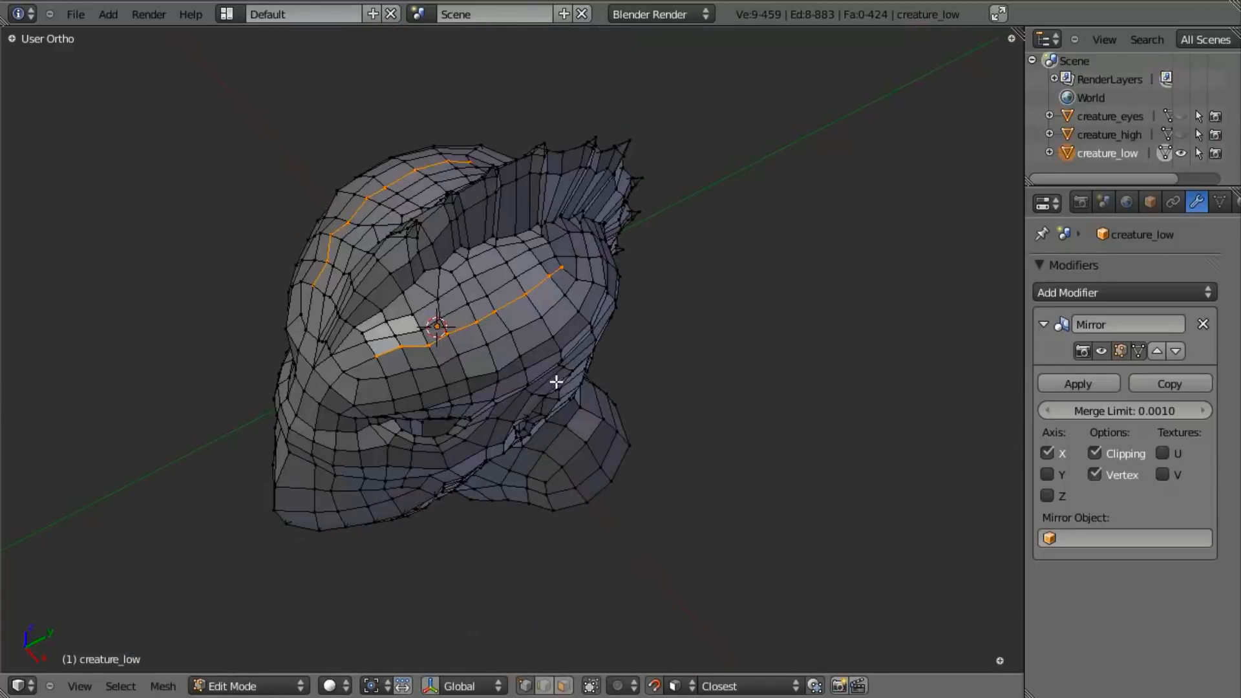
{"action": "scroll", "coordinate": [527, 345], "scroll_direction": "up", "scroll_amount": 4}
{"action": "key", "text": "ctrl+e"}
{"action": "left_click", "coordinate": [507, 316]}
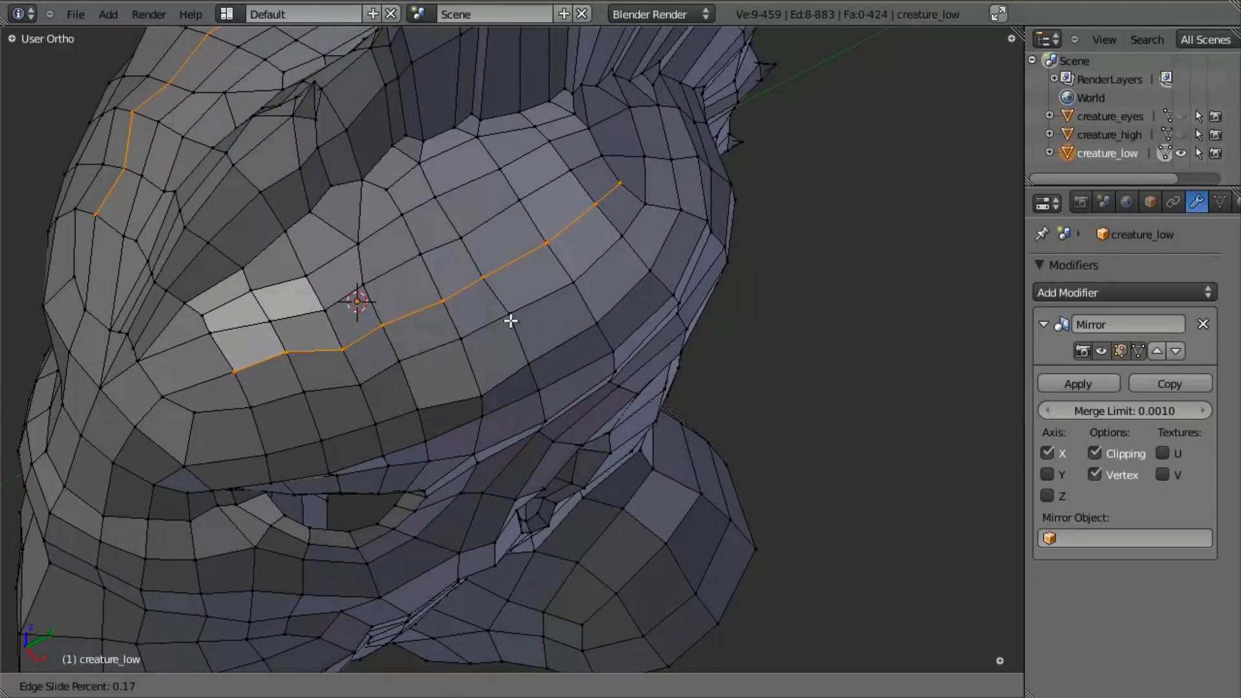
{"action": "left_click", "coordinate": [327, 333]}
{"action": "middle_click_drag", "start_coordinate": [327, 333], "coordinate": [343, 362]}
{"action": "key", "text": "a"}
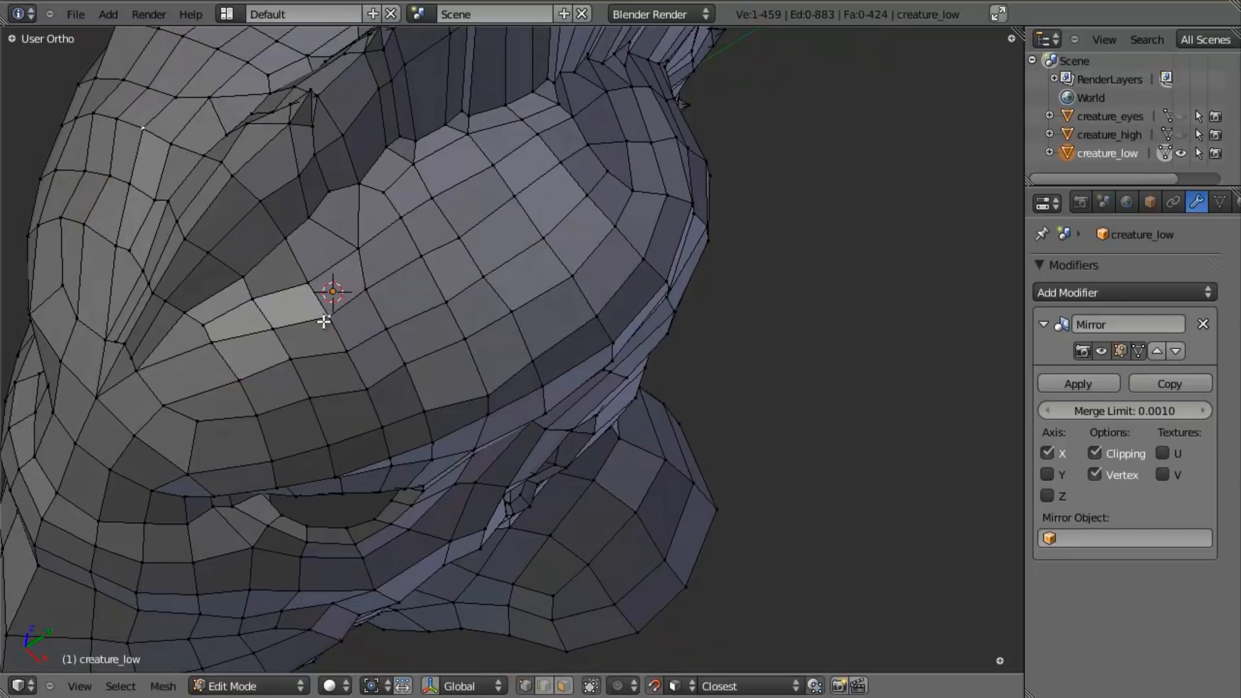
- Examine creature_low's shape and edge flow from several angles, alternating between Object Mode and Edit Mode
{"action": "scroll", "coordinate": [361, 374], "scroll_direction": "down", "scroll_amount": 5}
{"action": "key", "text": "Tab"}
{"action": "middle_click_drag", "start_coordinate": [468, 332], "coordinate": [384, 385]}
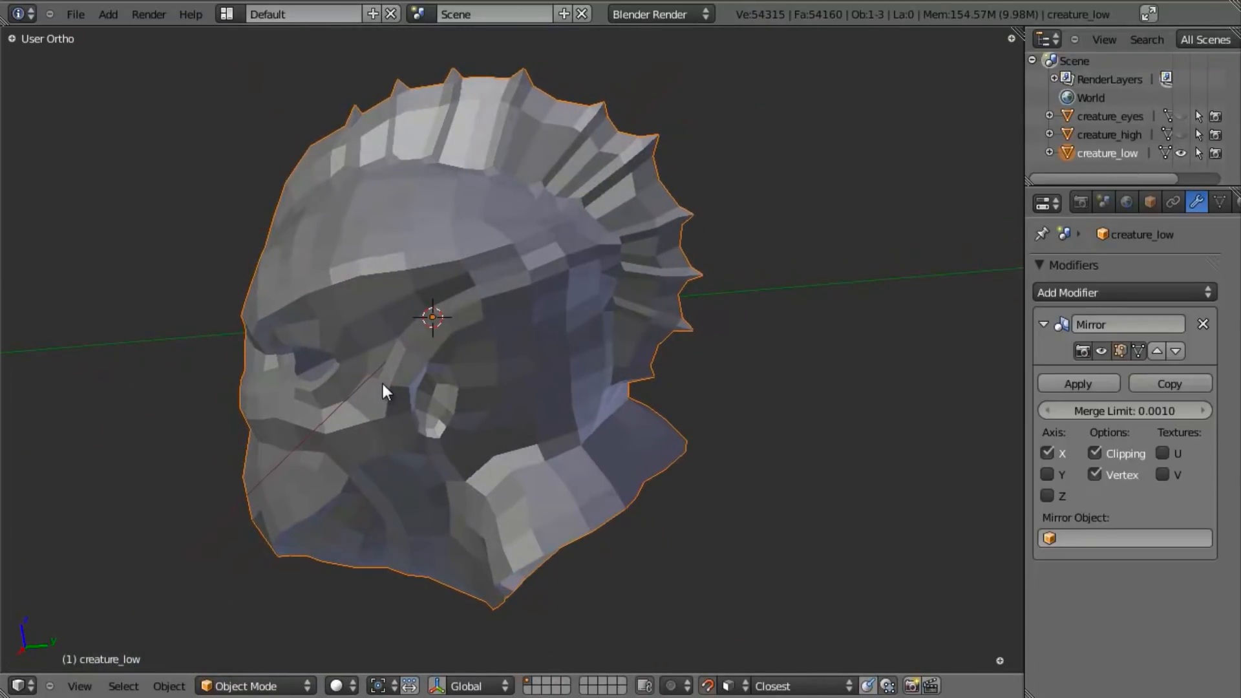
{"action": "key", "text": "Tab"}
{"action": "scroll", "coordinate": [485, 399], "scroll_direction": "up", "scroll_amount": 3}
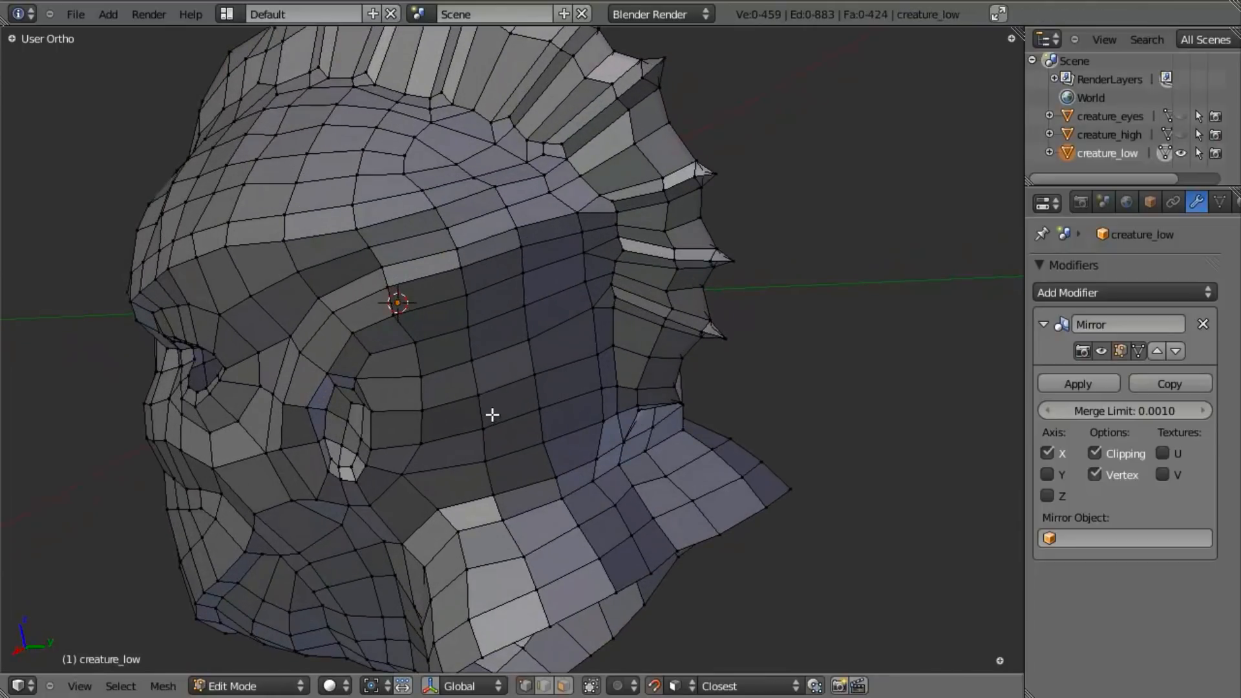
{"action": "scroll", "coordinate": [493, 416], "scroll_direction": "down", "scroll_amount": 5}
{"action": "scroll", "coordinate": [387, 374], "scroll_direction": "up", "scroll_amount": 3}
{"action": "key", "text": "Tab"}
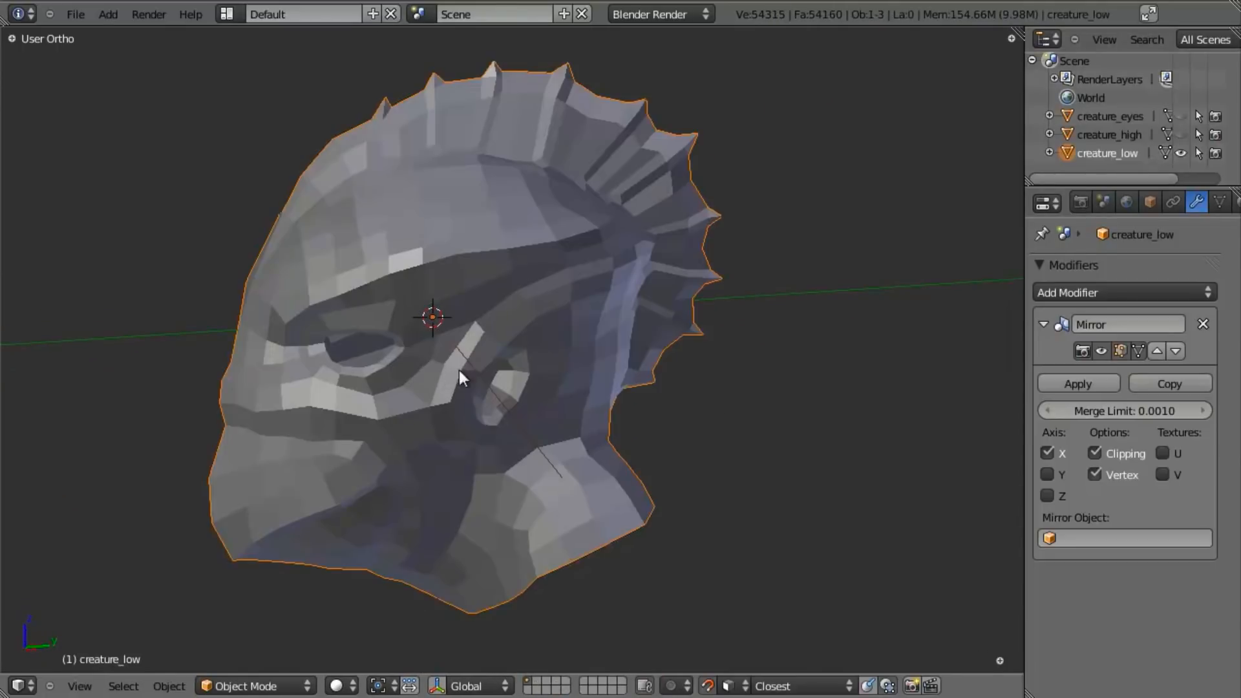
{"action": "middle_click_drag", "start_coordinate": [447, 374], "coordinate": [521, 323]}
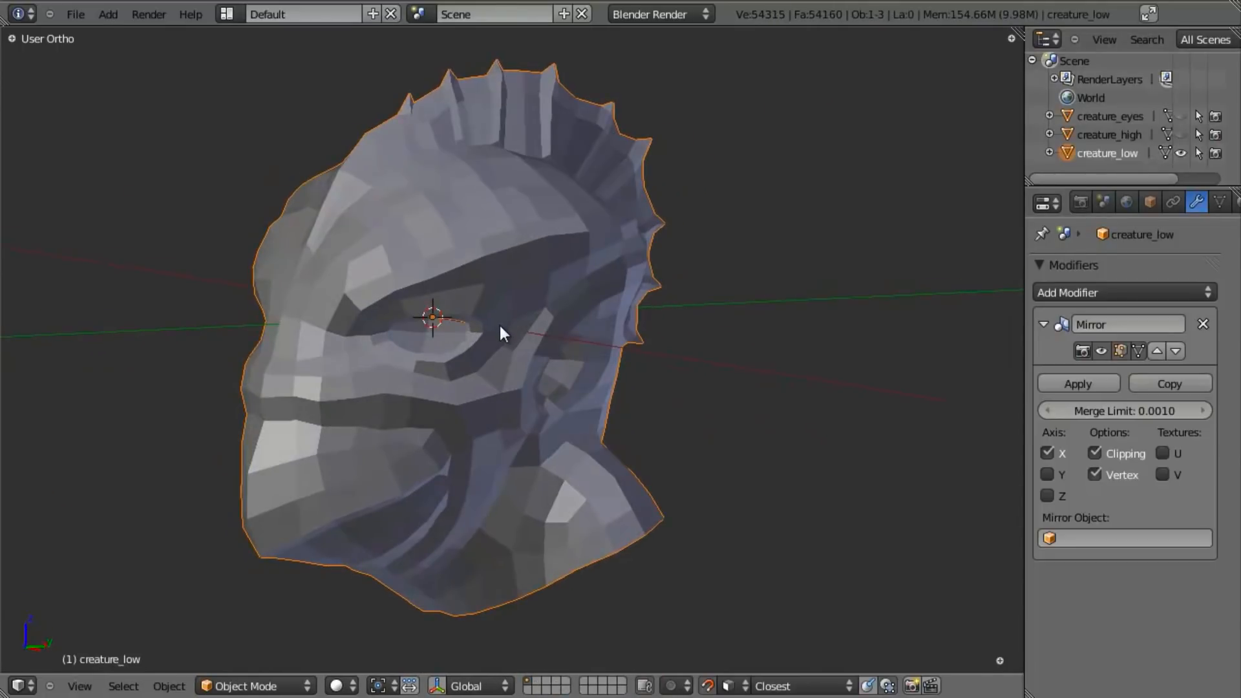
{"action": "key", "text": "Tab"}
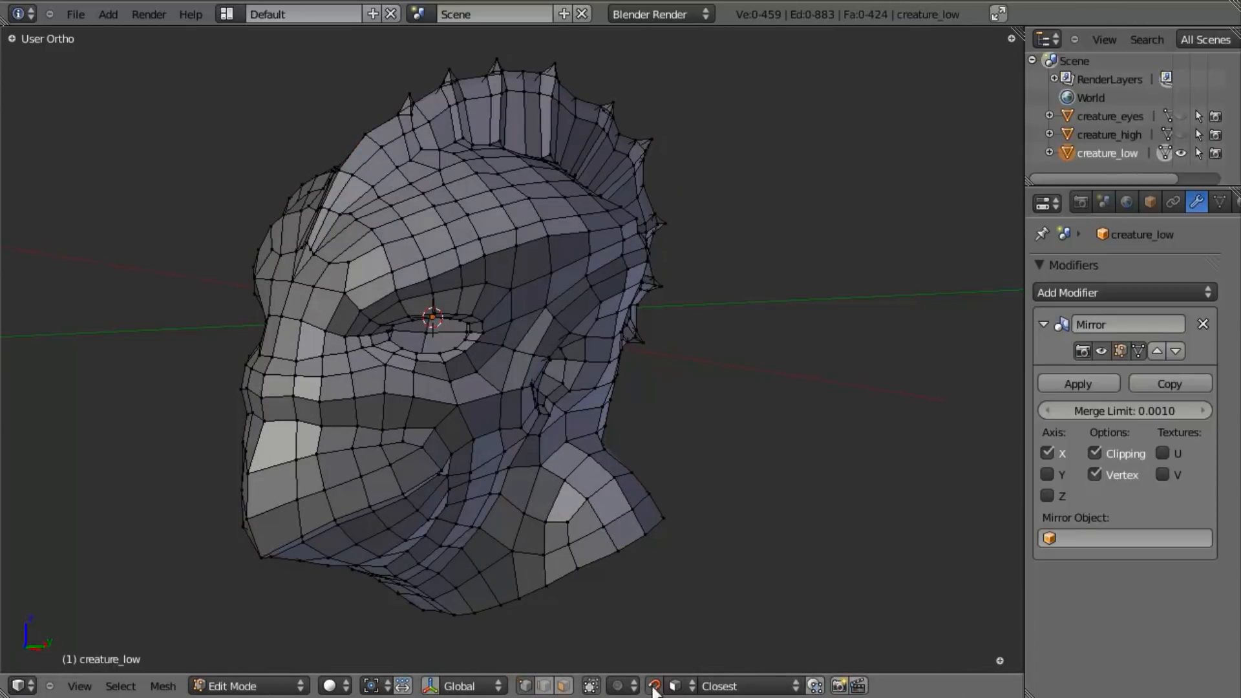
- Set the snap element to Increment
{"action": "left_click", "coordinate": [680, 686]}
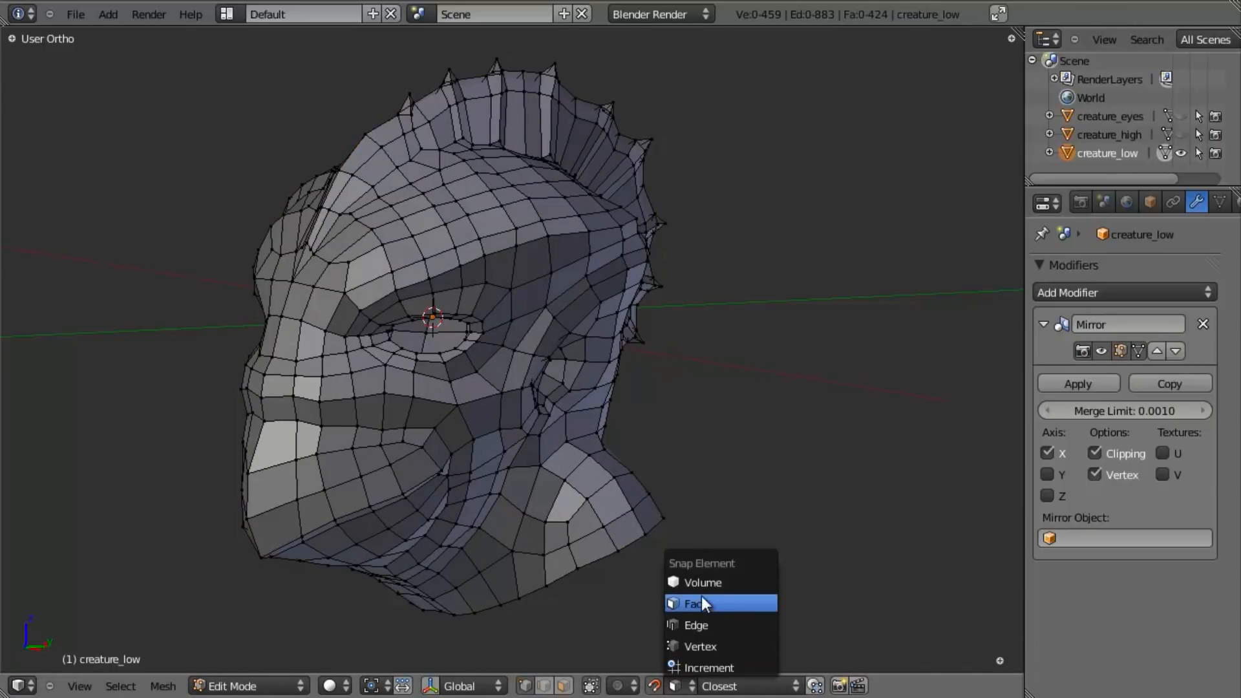
{"action": "left_click", "coordinate": [696, 663]}
{"action": "scroll", "coordinate": [466, 444], "scroll_direction": "up", "scroll_amount": 3}
{"action": "middle_click_drag", "start_coordinate": [526, 407], "coordinate": [554, 310]}
- Leave Edit Mode, reveal all hidden objects in front view and hide only creature_high
{"action": "key", "text": "Tab"}
{"action": "key", "text": "KP_1"}
{"action": "scroll", "coordinate": [552, 308], "scroll_direction": "down", "scroll_amount": 6}
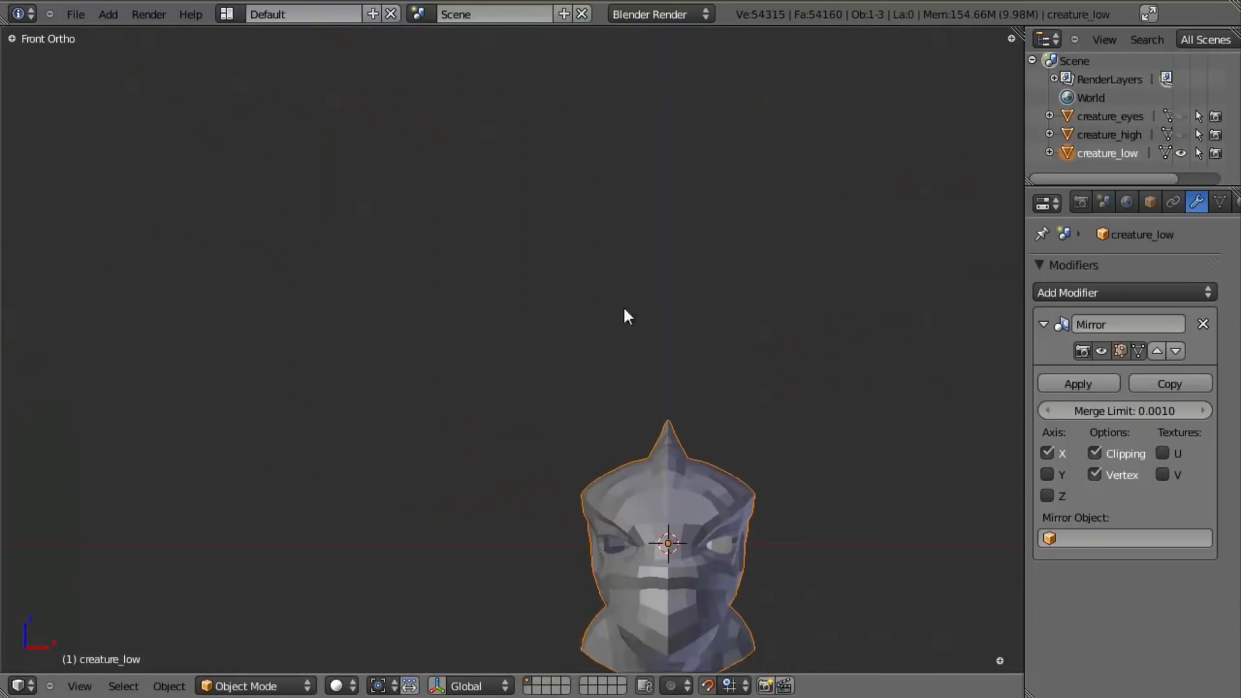
{"action": "middle_click_drag", "start_coordinate": [668, 368], "coordinate": [541, 121], "text": "shift"}
{"action": "scroll", "coordinate": [645, 402], "scroll_direction": "up", "scroll_amount": 2}
{"action": "key", "text": "alt+h"}
{"action": "key", "text": "z"}
{"action": "right_click", "coordinate": [755, 343]}
{"action": "key", "text": "z"}
{"action": "scroll", "coordinate": [689, 369], "scroll_direction": "up", "scroll_amount": 2}
{"action": "scroll", "coordinate": [689, 365], "scroll_direction": "up", "scroll_amount": 2}
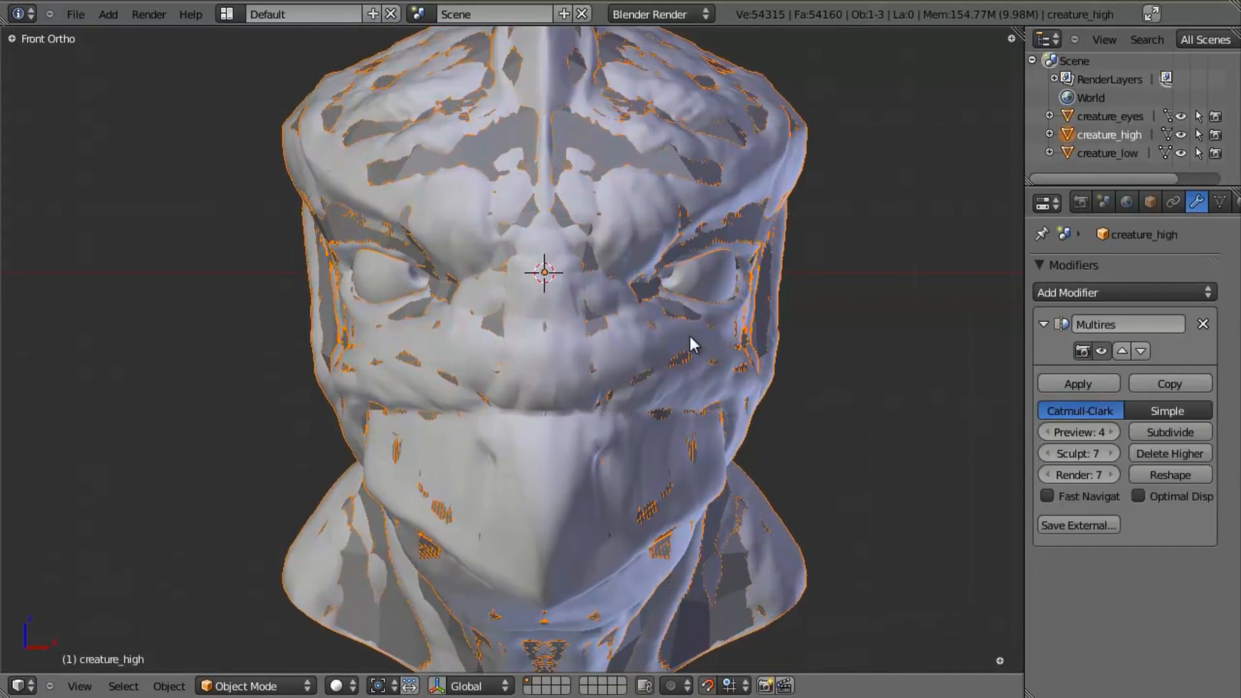
{"action": "key", "text": "h"}
- Select creature_low and enter Edit Mode with solid shading, keeping the eyes visible
{"action": "right_click", "coordinate": [718, 358]}
{"action": "scroll", "coordinate": [719, 356], "scroll_direction": "down", "scroll_amount": 4}
{"action": "mouse_move", "coordinate": [719, 354]}
{"action": "middle_mouse_down"}
{"action": "mouse_move", "coordinate": [579, 364]}
{"action": "mouse_move", "coordinate": [514, 208]}
{"action": "mouse_move", "coordinate": [565, 64]}
{"action": "mouse_move", "coordinate": [520, 271]}
{"action": "mouse_move", "coordinate": [584, 324]}
{"action": "mouse_move", "coordinate": [689, 327]}
{"action": "middle_mouse_up"}
{"action": "scroll", "coordinate": [577, 363], "scroll_direction": "up", "scroll_amount": 4}
{"action": "key", "text": "Tab"}
{"action": "key", "text": "z"}
{"action": "key", "text": "z"}
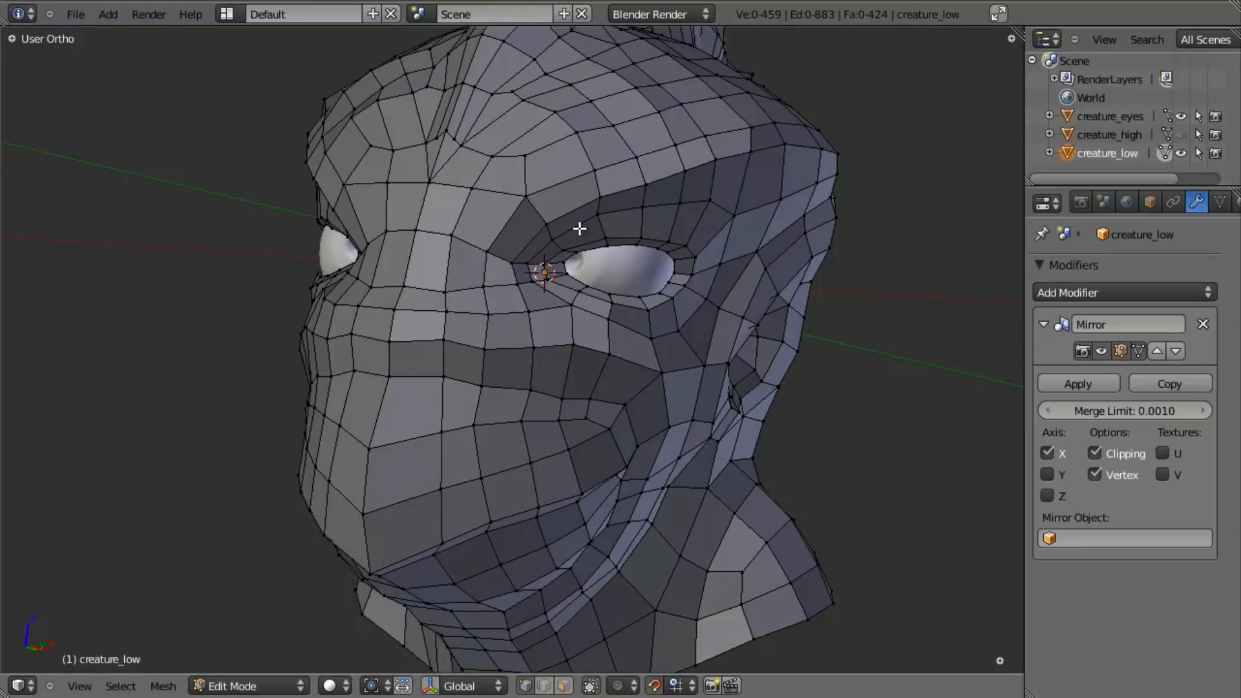
- Move the short vertical edge beside the centreline on the beak slightly toward the beak's middle
{"action": "middle_click_drag", "start_coordinate": [485, 308], "coordinate": [556, 356]}
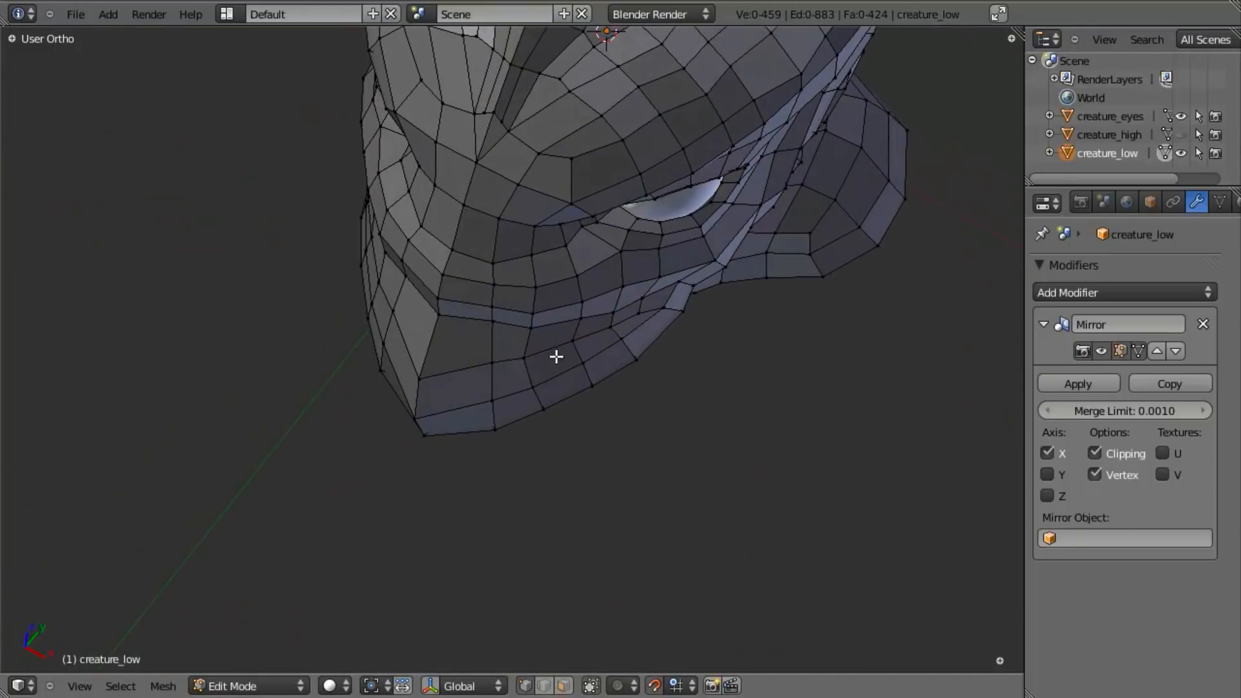
{"action": "middle_click_drag", "start_coordinate": [501, 406], "coordinate": [477, 391]}
{"action": "key", "text": "g"}
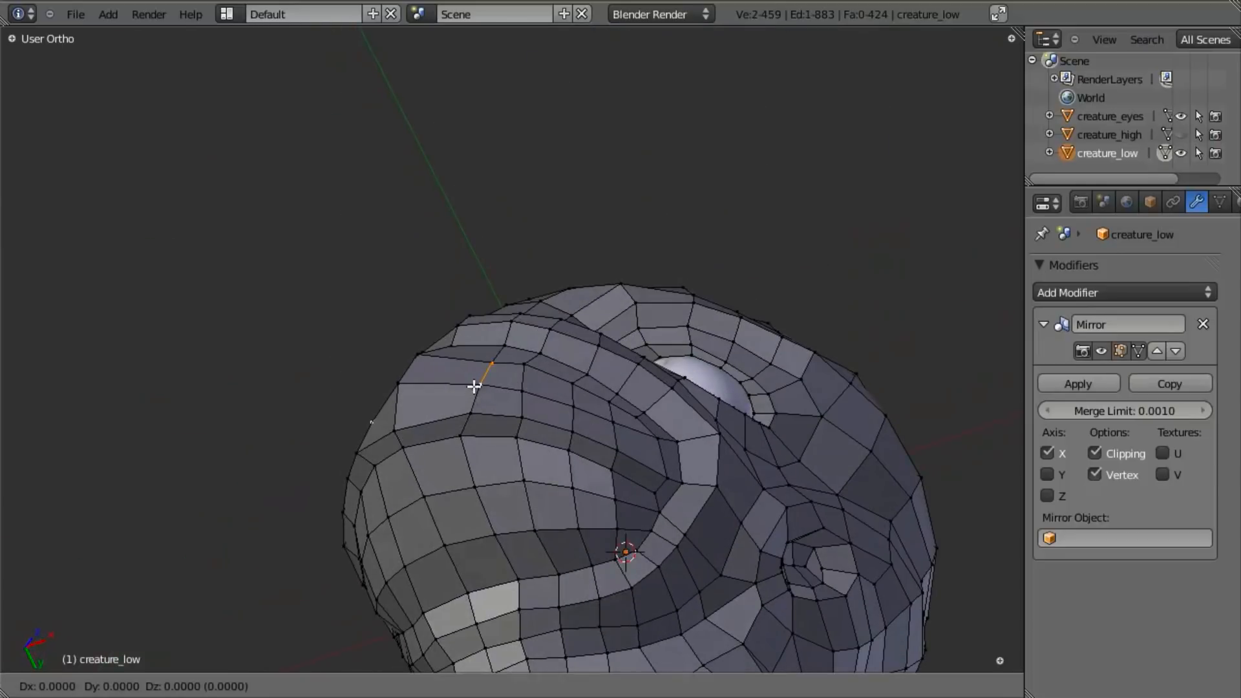
{"action": "right_click", "coordinate": [482, 360]}
{"action": "middle_click_drag", "start_coordinate": [502, 323], "coordinate": [523, 363]}
{"action": "key", "text": "g"}
{"action": "right_click", "coordinate": [460, 391]}
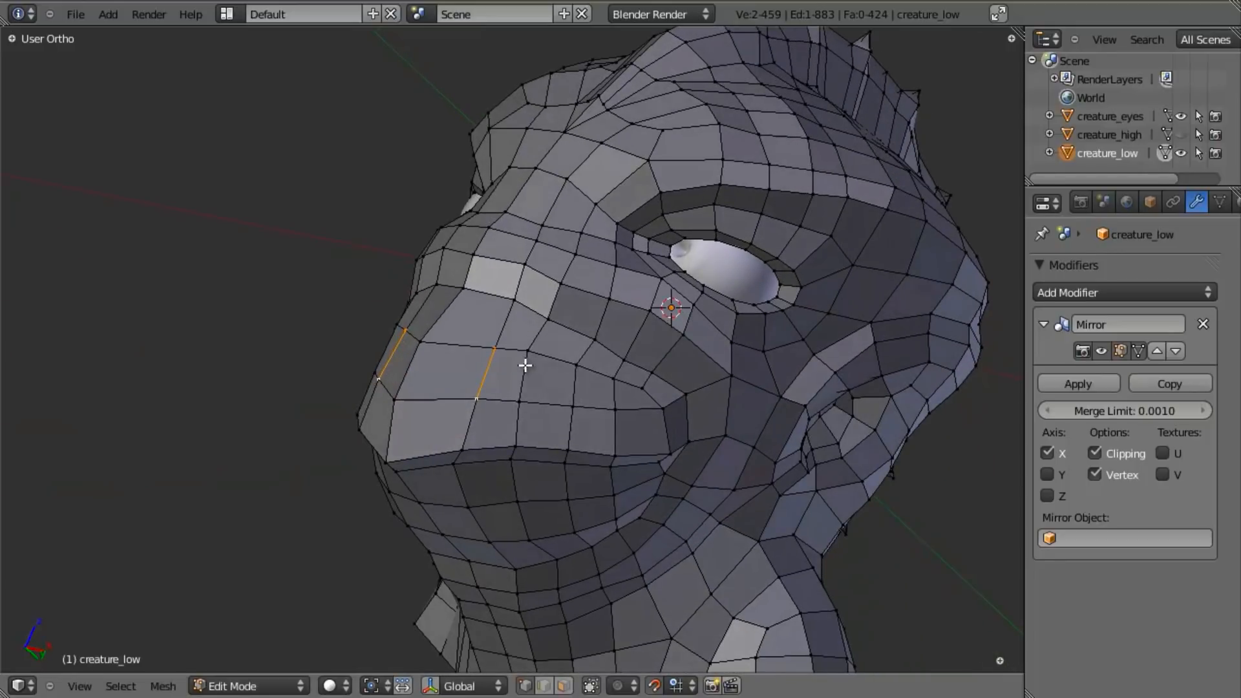
{"action": "key", "text": "g"}
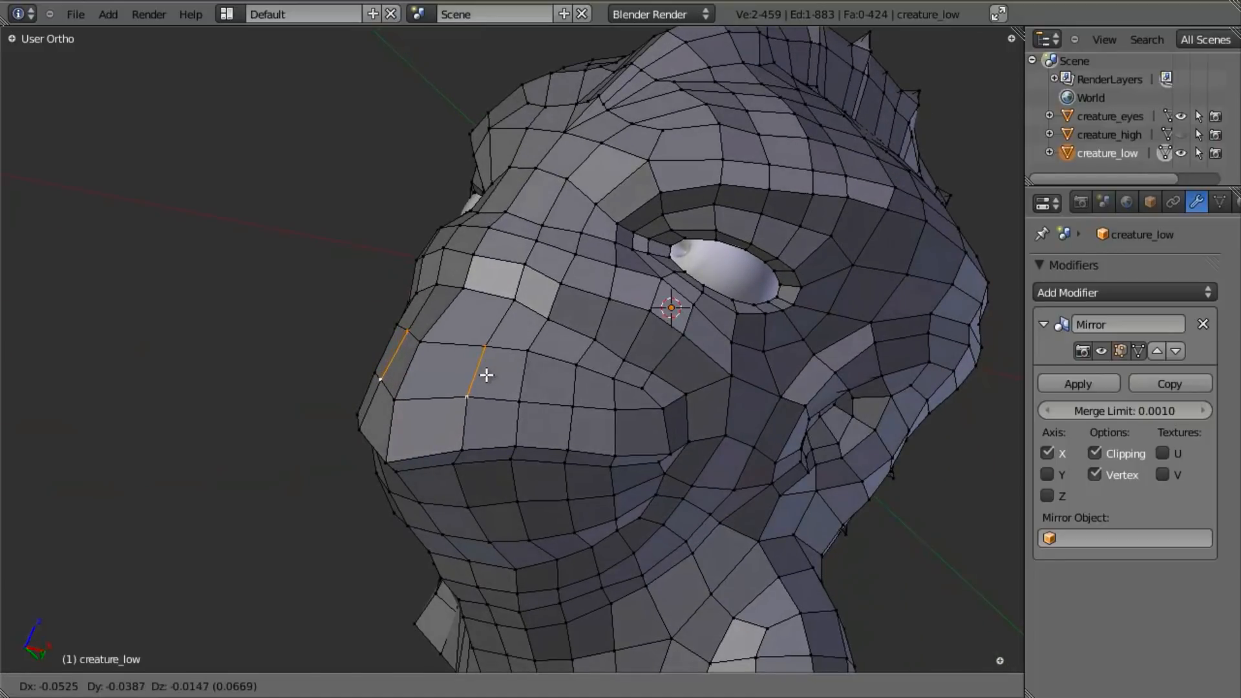
{"action": "left_click", "coordinate": [484, 375]}
- Reposition the vertex on the beak's lower rim beside its tip to match the adjusted edge
{"action": "middle_click_drag", "start_coordinate": [435, 421], "coordinate": [498, 324]}
{"action": "key", "text": "g"}
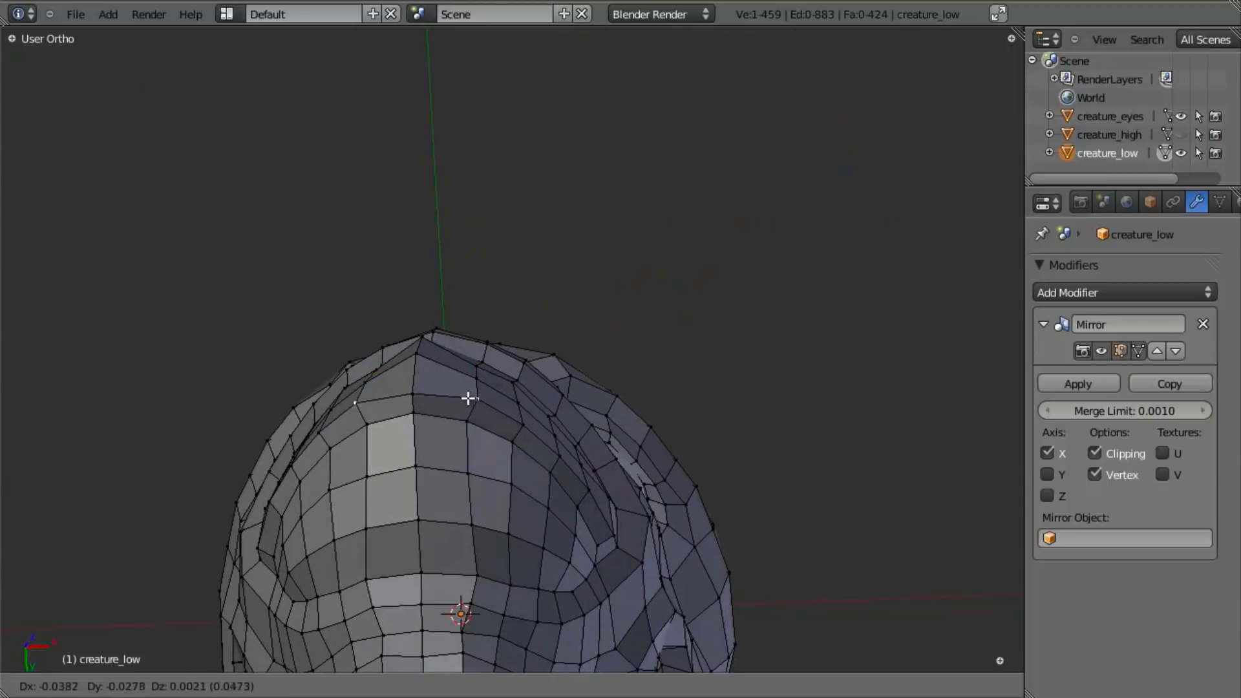
{"action": "left_click", "coordinate": [466, 398]}
{"action": "middle_click_drag", "start_coordinate": [465, 399], "coordinate": [508, 457]}
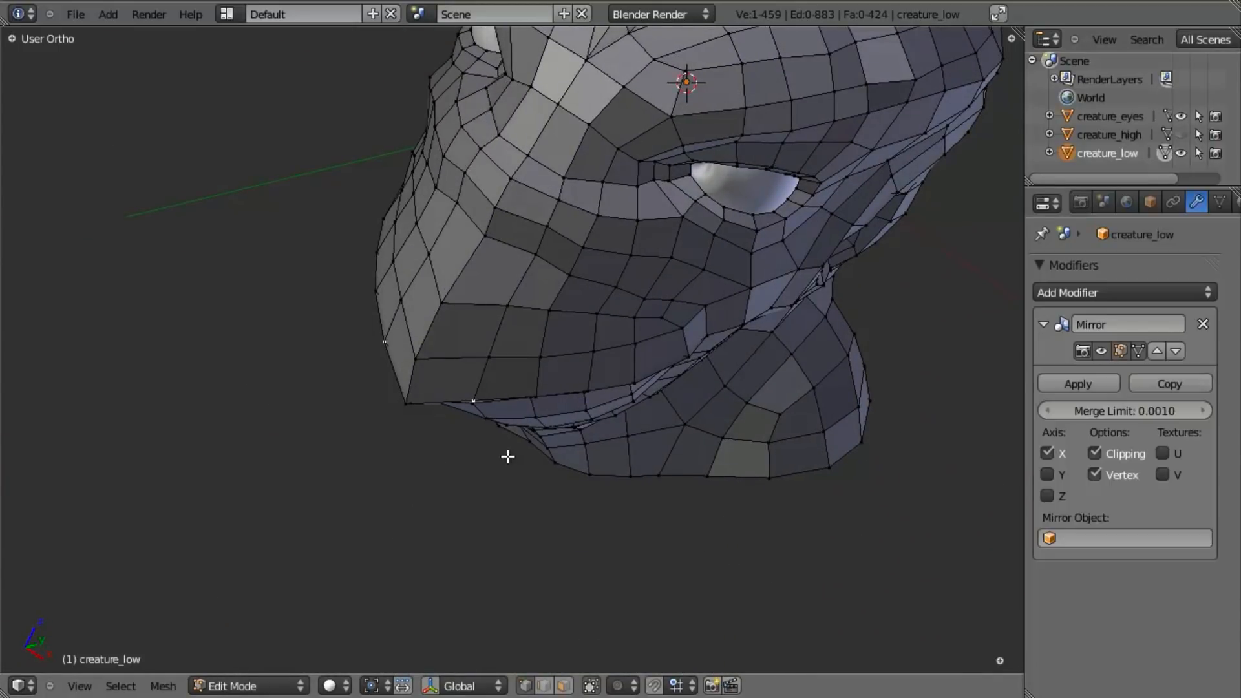
{"action": "key", "text": "g"}
{"action": "left_click", "coordinate": [554, 318]}
{"action": "middle_click_drag", "start_coordinate": [573, 338], "coordinate": [625, 415]}
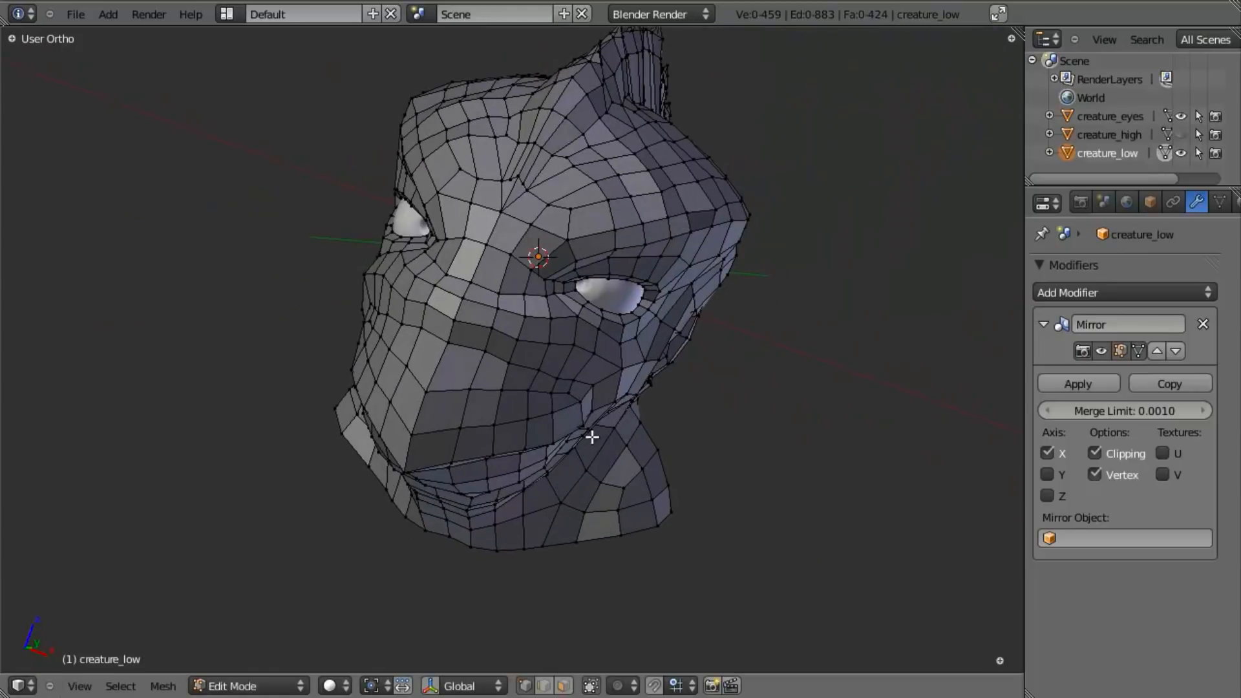
- Examine the mesh with the eyes in place from the front, side and three-quarter views
{"action": "key", "text": "KP_1"}
{"action": "middle_click_drag", "start_coordinate": [807, 262], "coordinate": [604, 391], "text": "shift"}
{"action": "scroll", "coordinate": [635, 382], "scroll_direction": "up", "scroll_amount": 2}
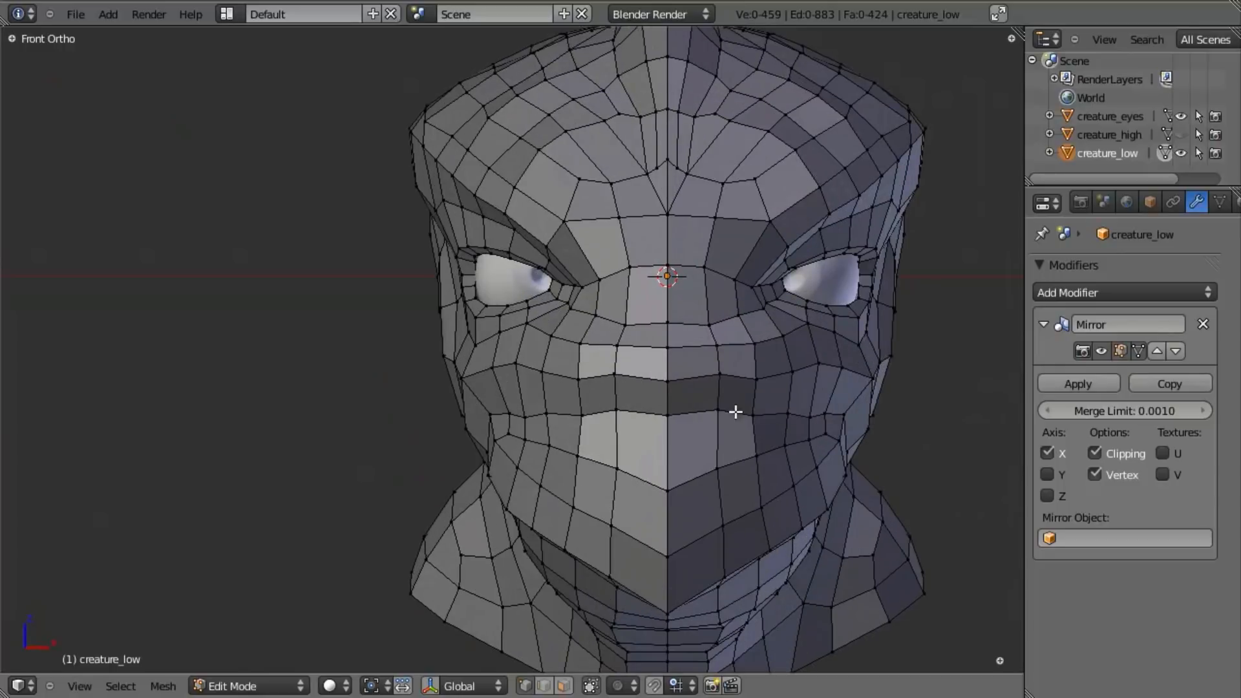
{"action": "middle_click_drag", "start_coordinate": [943, 303], "coordinate": [627, 501]}
{"action": "scroll", "coordinate": [808, 343], "scroll_direction": "down", "scroll_amount": 6}
{"action": "scroll", "coordinate": [627, 501], "scroll_direction": "up", "scroll_amount": 4}
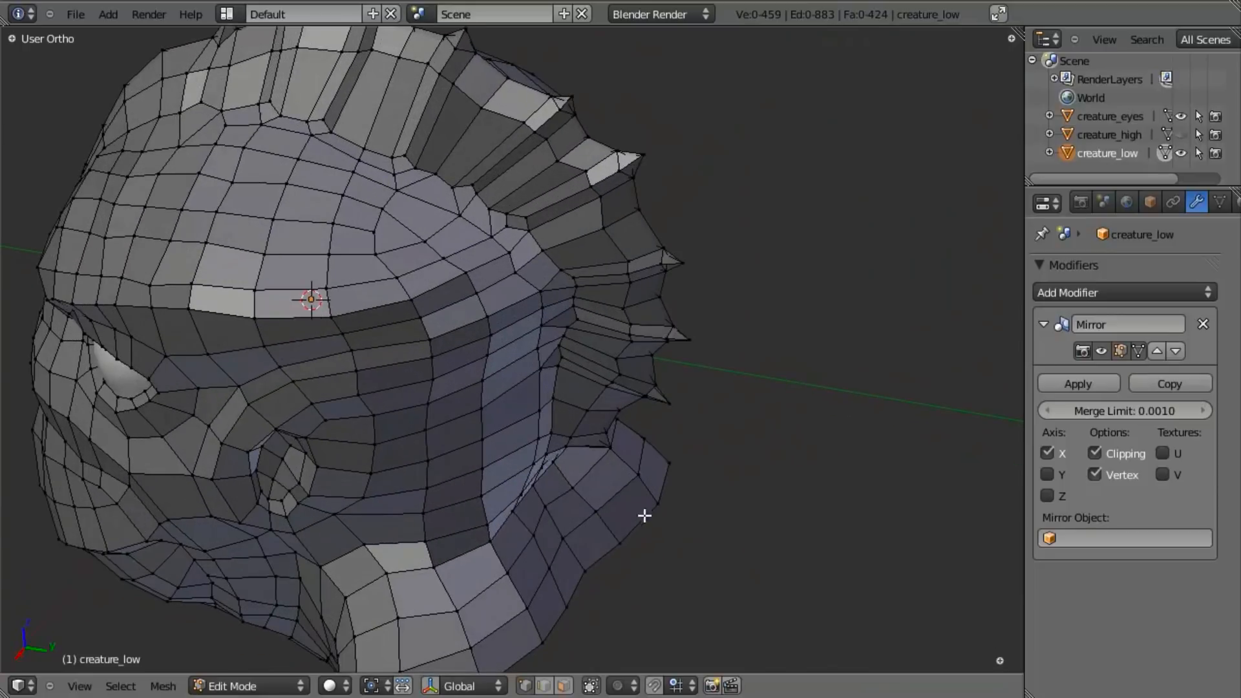
{"action": "scroll", "coordinate": [585, 572], "scroll_direction": "down", "scroll_amount": 4}
{"action": "middle_click_drag", "start_coordinate": [476, 470], "coordinate": [518, 327]}
{"action": "scroll", "coordinate": [532, 541], "scroll_direction": "up", "scroll_amount": 4}
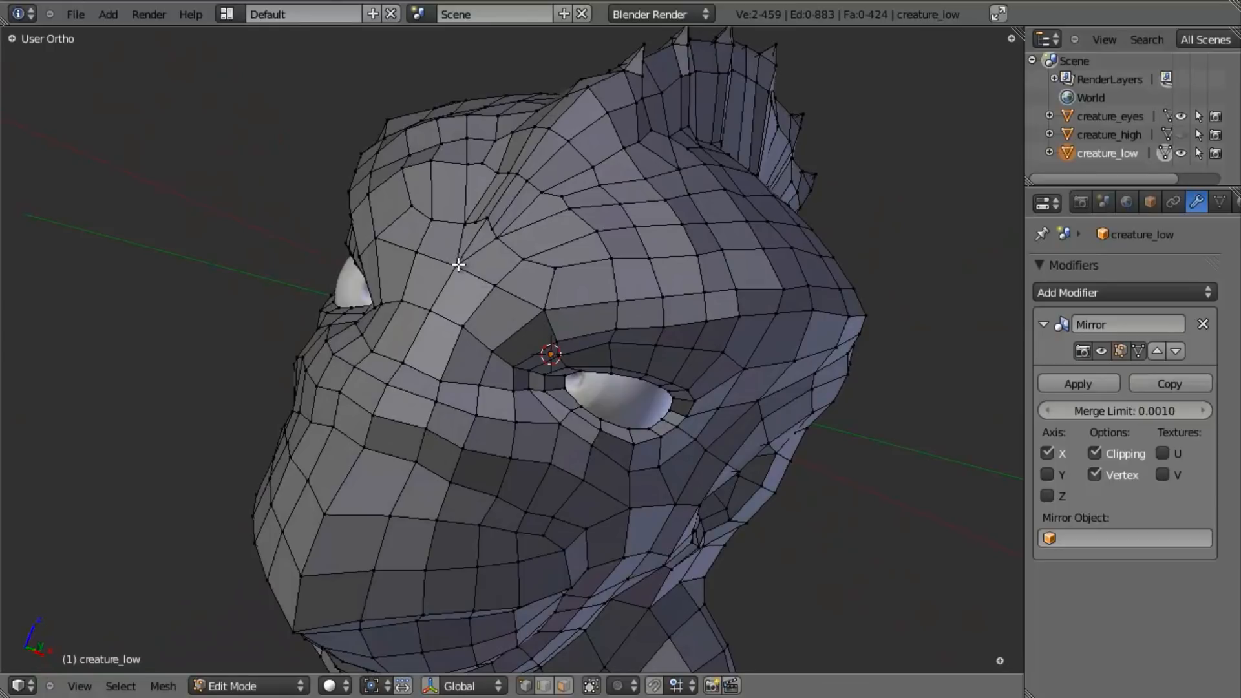
- Try selecting the vertex path between the centre of the brow and the back of the neck
{"action": "key", "text": "w"}
{"action": "key", "text": "w"}
{"action": "left_click", "coordinate": [490, 531]}
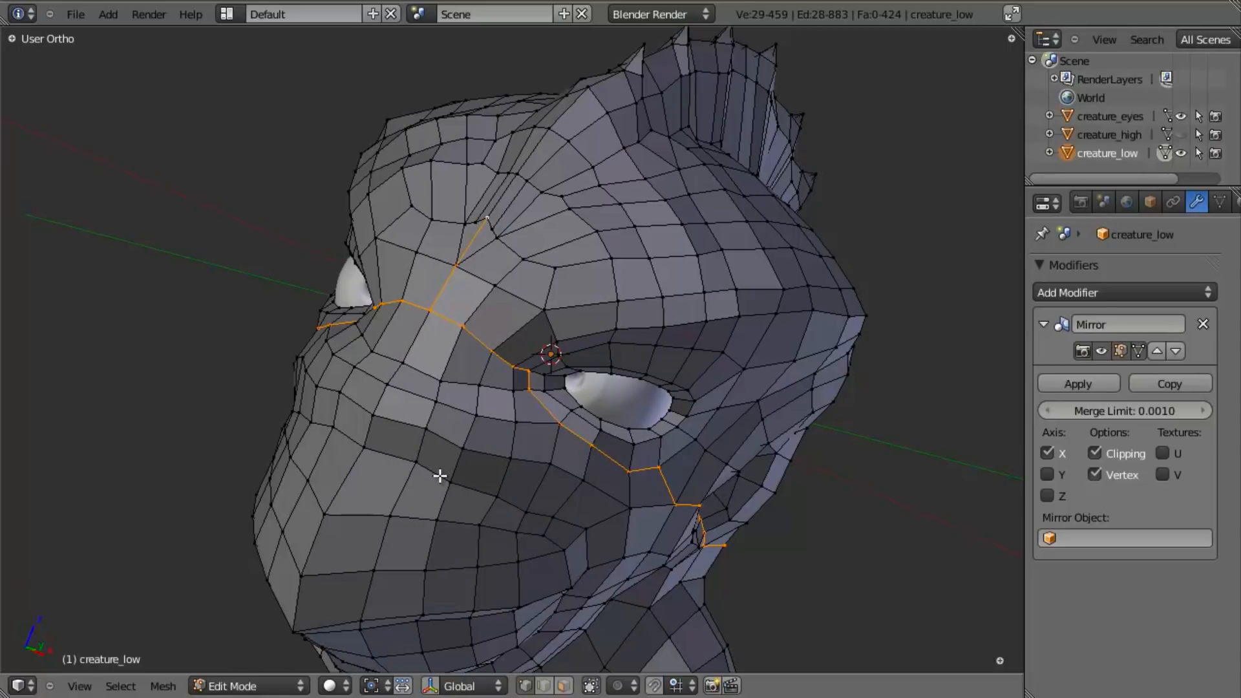
{"action": "key", "text": "ctrl+Up"}
{"action": "key", "text": "ctrl+Up"}
- Show the tool shelf with Mesh Tools expanded and undo the vertex path selection
{"action": "key", "text": "t"}
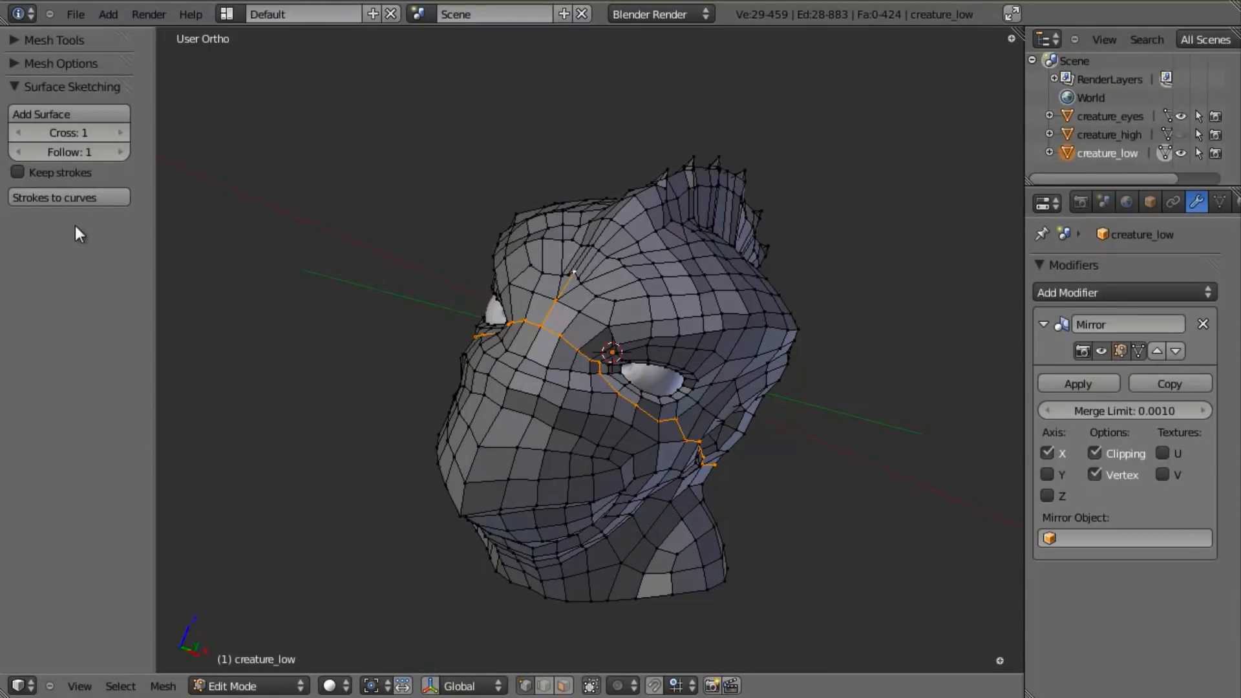
{"action": "middle_click_drag", "start_coordinate": [565, 339], "coordinate": [501, 337]}
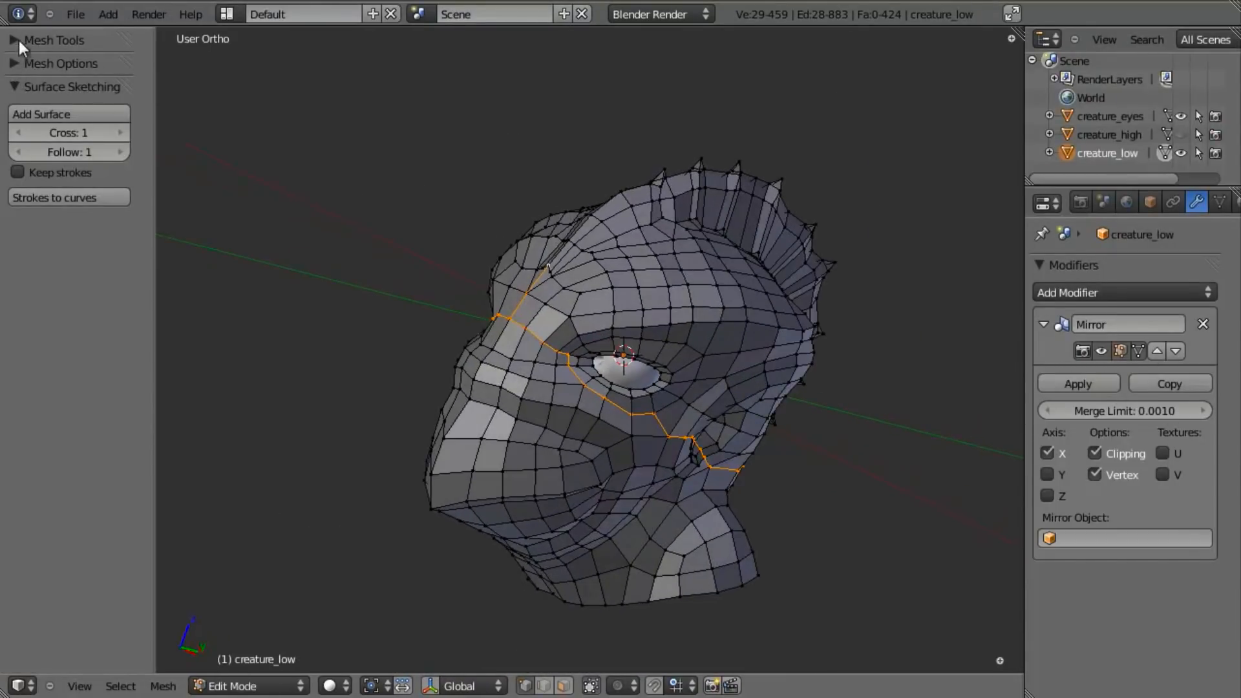
{"action": "left_click", "coordinate": [17, 43]}
{"action": "scroll", "coordinate": [40, 284], "scroll_direction": "down", "scroll_amount": 10}
{"action": "middle_click_drag", "start_coordinate": [574, 432], "coordinate": [548, 369]}
{"action": "scroll", "coordinate": [672, 376], "scroll_direction": "up", "scroll_amount": 4}
{"action": "key", "text": "ctrl+z"}
{"action": "scroll", "coordinate": [672, 375], "scroll_direction": "down", "scroll_amount": 4}
{"action": "middle_click_drag", "start_coordinate": [671, 375], "coordinate": [591, 317]}
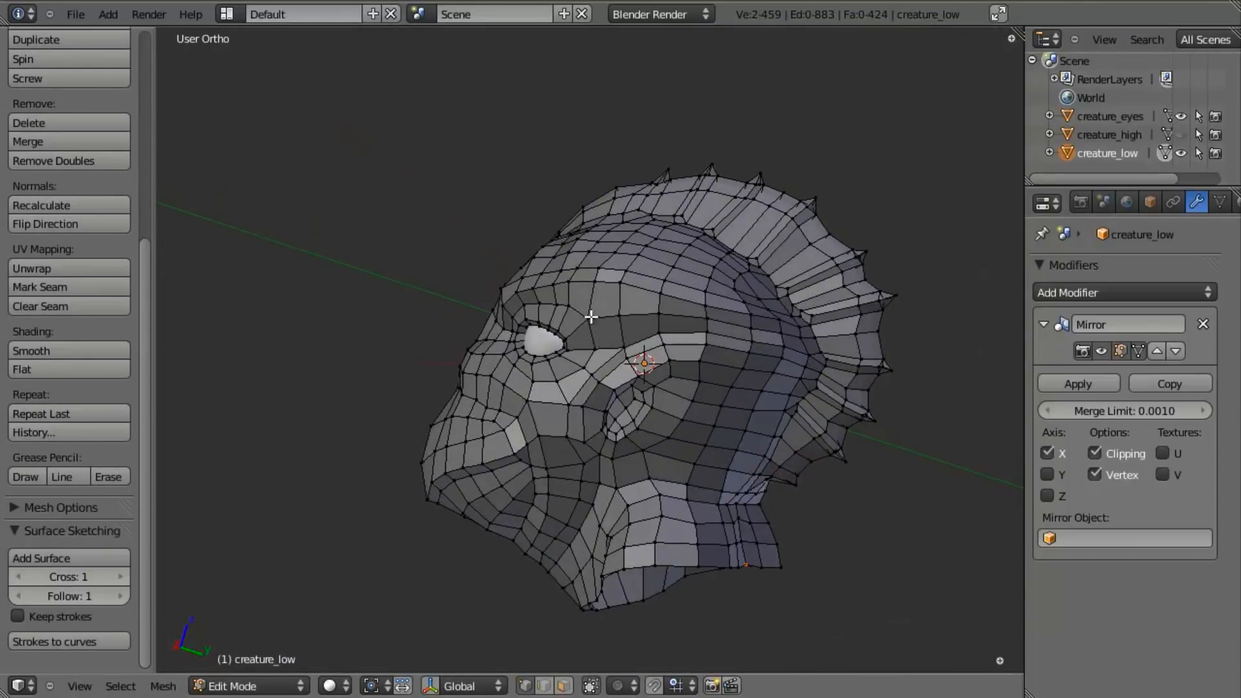
- Select the vertex path between the two picked vertices again, inspect its route around the head, and revert the selection
{"action": "key", "text": "w"}
{"action": "left_click", "coordinate": [668, 379]}
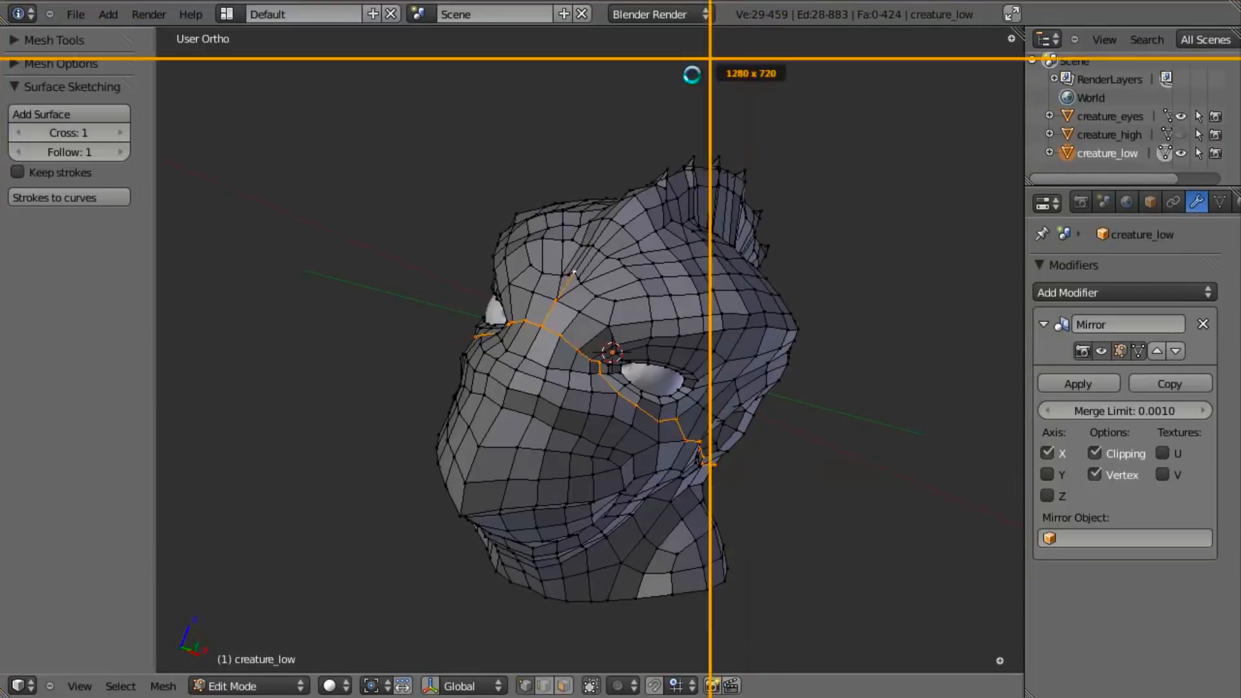
{"action": "key", "text": "Escape"}
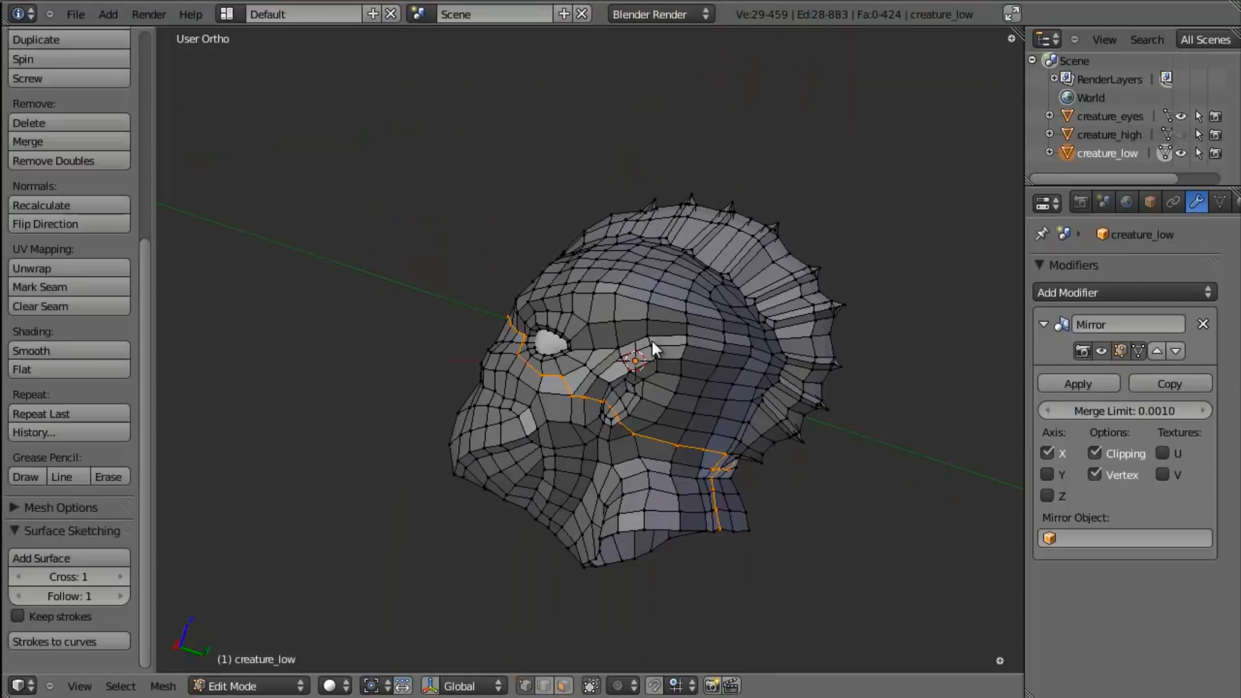
{"action": "middle_click_drag", "start_coordinate": [653, 340], "coordinate": [552, 429]}
{"action": "scroll", "coordinate": [614, 407], "scroll_direction": "up", "scroll_amount": 2}
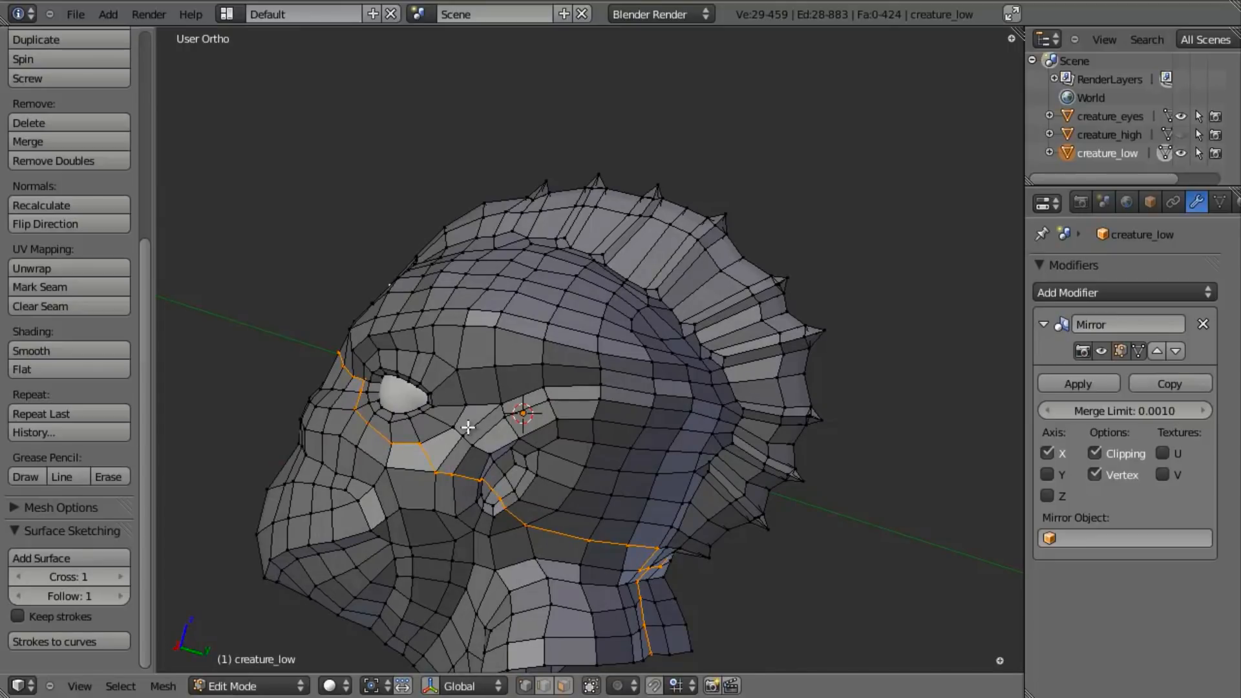
{"action": "middle_click_drag", "start_coordinate": [471, 418], "coordinate": [421, 347]}
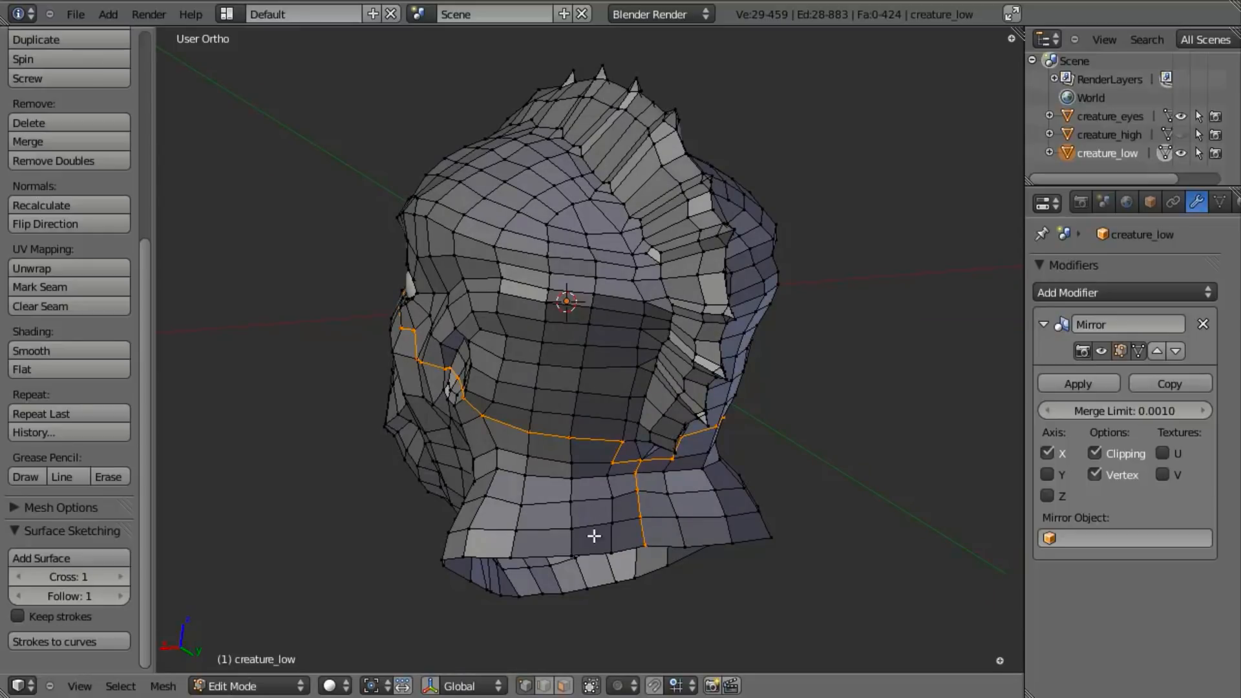
{"action": "right_click", "coordinate": [410, 412]}
{"action": "middle_click_drag", "start_coordinate": [409, 412], "coordinate": [665, 423]}
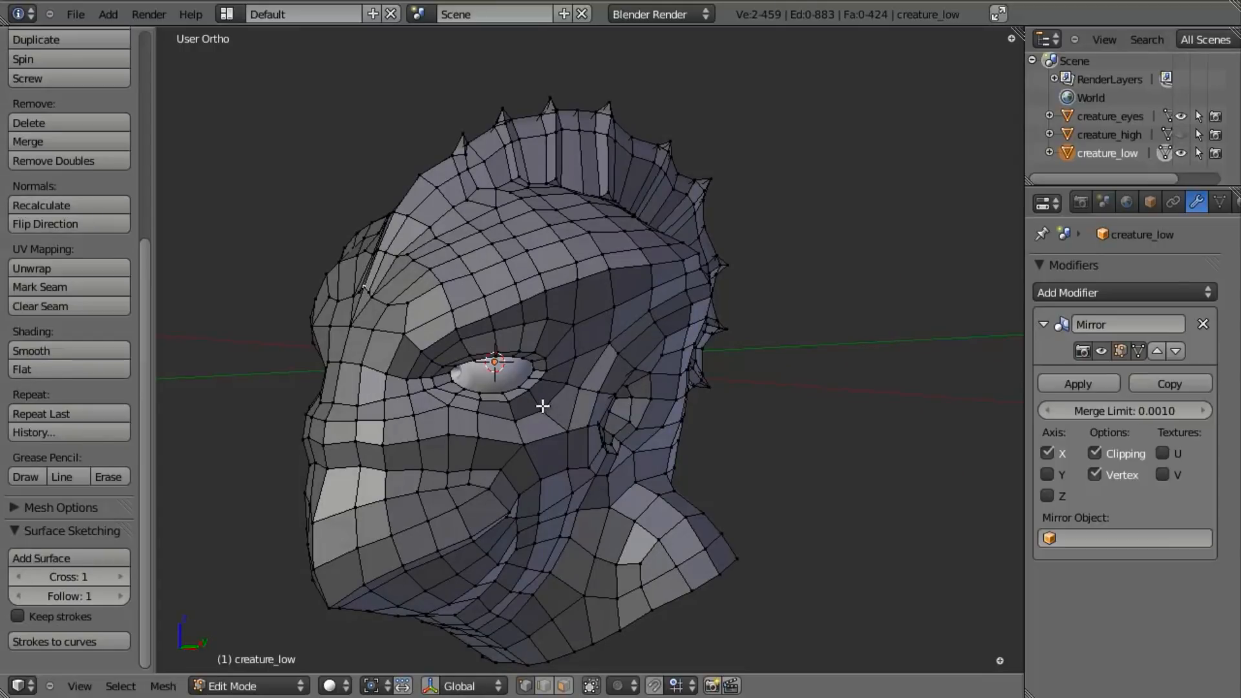
- Find and run the Operator Cheat Sheet command
{"action": "key", "text": "space"}
{"action": "type", "text": "opera"}
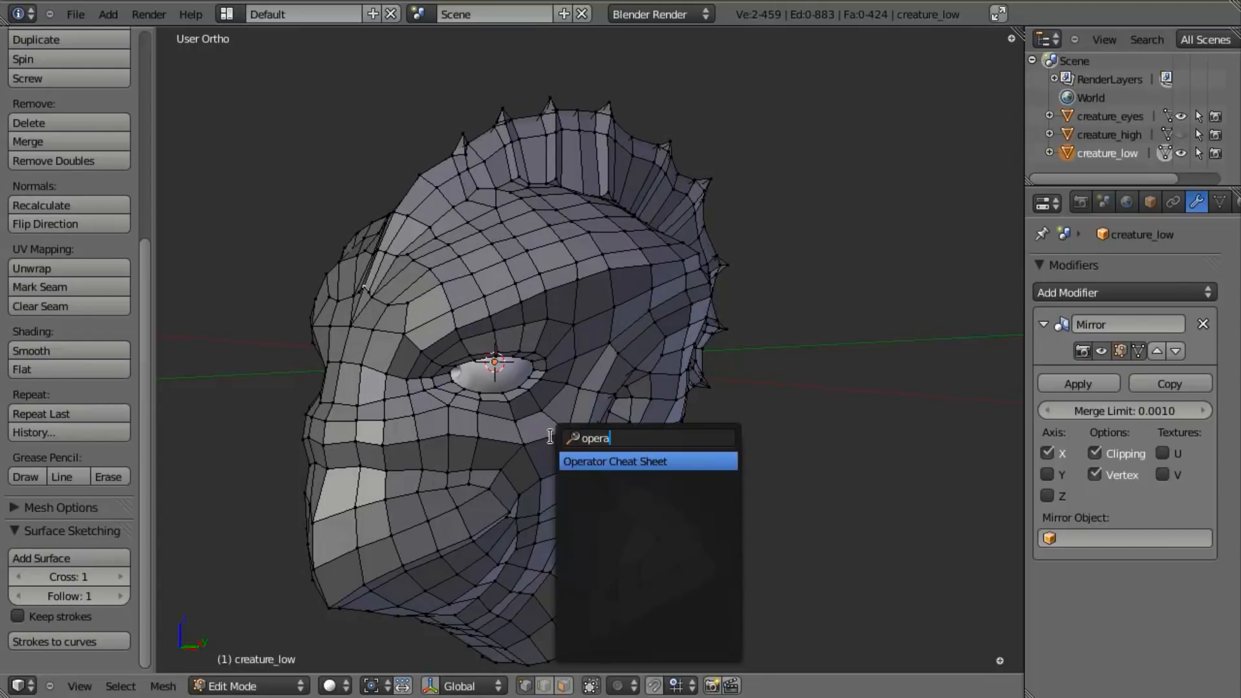
{"action": "key", "text": "Return"}
- Mark the centreline edges along the crest down to the back of the neck as a seam, leaving out the face's centreline
{"action": "middle_click_drag", "start_coordinate": [411, 287], "coordinate": [502, 308]}
{"action": "right_click", "coordinate": [524, 256], "text": "alt"}
{"action": "key", "text": "KP_3"}
{"action": "key", "text": "KP_Decimal"}
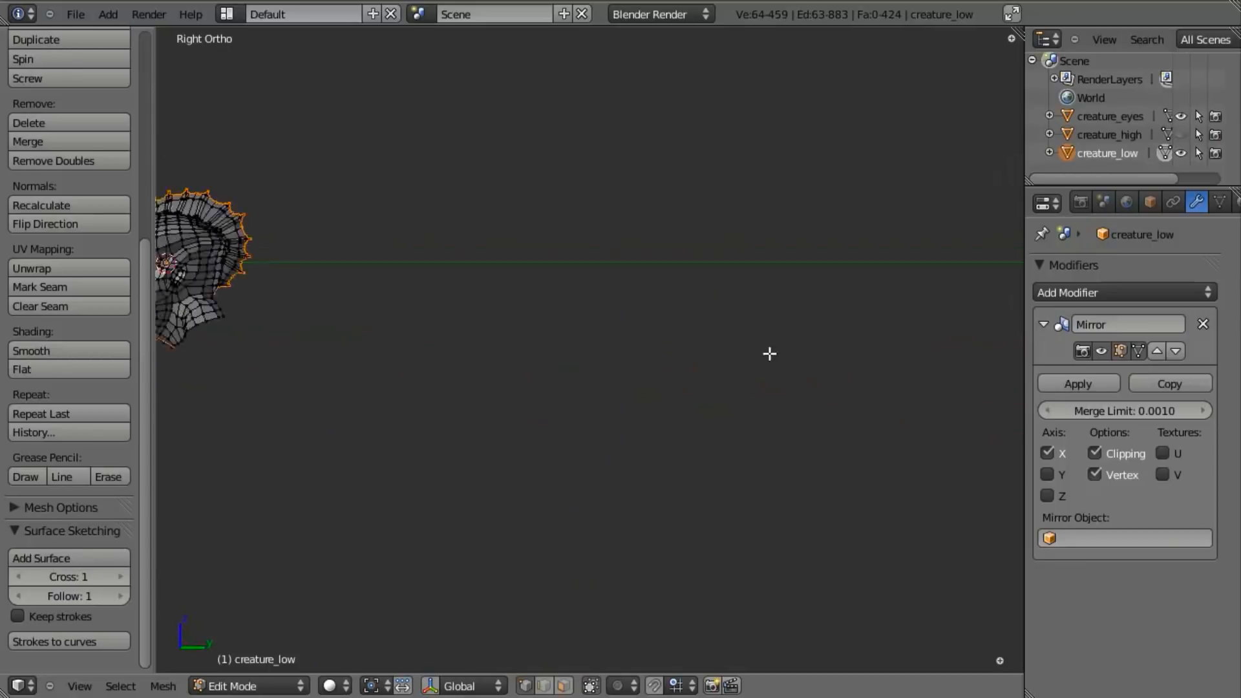
{"action": "key", "text": "z"}
{"action": "key", "text": "b"}
{"action": "left_click_drag", "start_coordinate": [394, 265], "coordinate": [556, 525]}
{"action": "middle_click_drag", "start_coordinate": [556, 526], "coordinate": [556, 526]}
{"action": "key", "text": "z"}
{"action": "mouse_move", "coordinate": [482, 388]}
{"action": "middle_mouse_down"}
{"action": "mouse_move", "coordinate": [526, 415]}
{"action": "mouse_move", "coordinate": [582, 338]}
{"action": "mouse_move", "coordinate": [668, 405]}
{"action": "middle_mouse_up"}
{"action": "scroll", "coordinate": [584, 338], "scroll_direction": "up", "scroll_amount": 5}
{"action": "scroll", "coordinate": [669, 406], "scroll_direction": "up", "scroll_amount": 2}
{"action": "key", "text": "ctrl+e"}
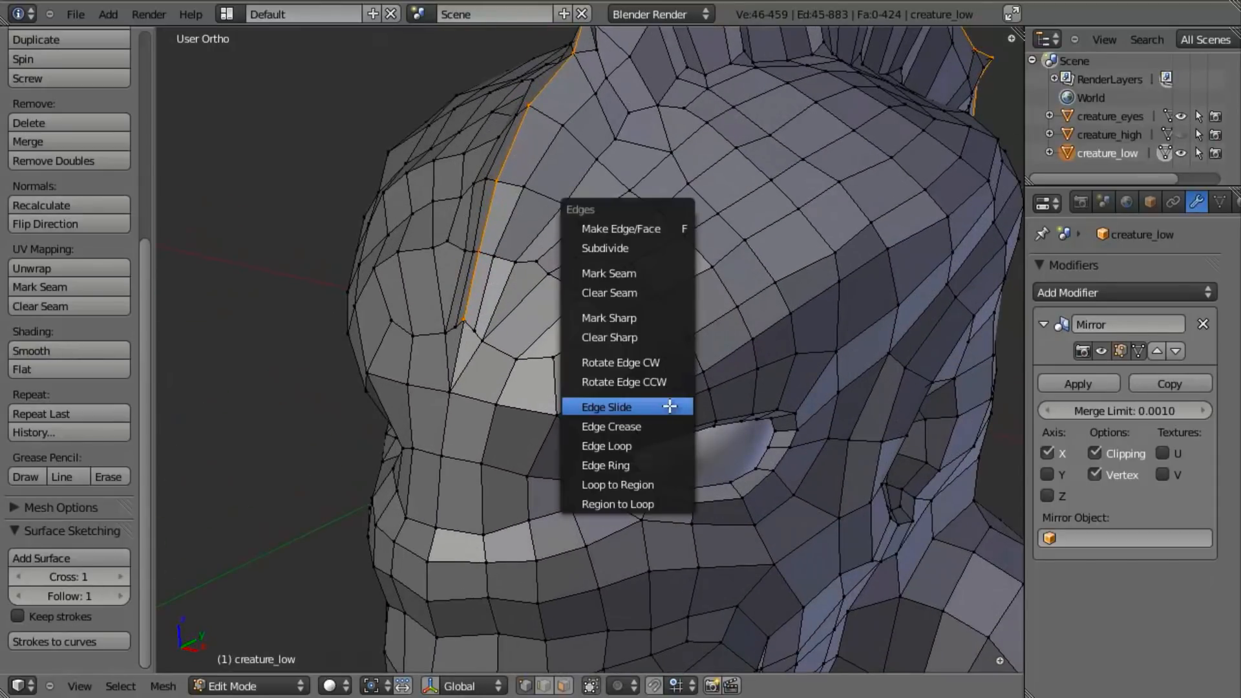
{"action": "left_click", "coordinate": [672, 272]}
{"action": "scroll", "coordinate": [672, 271], "scroll_direction": "down", "scroll_amount": 6}
{"action": "middle_click_drag", "start_coordinate": [787, 355], "coordinate": [646, 359]}
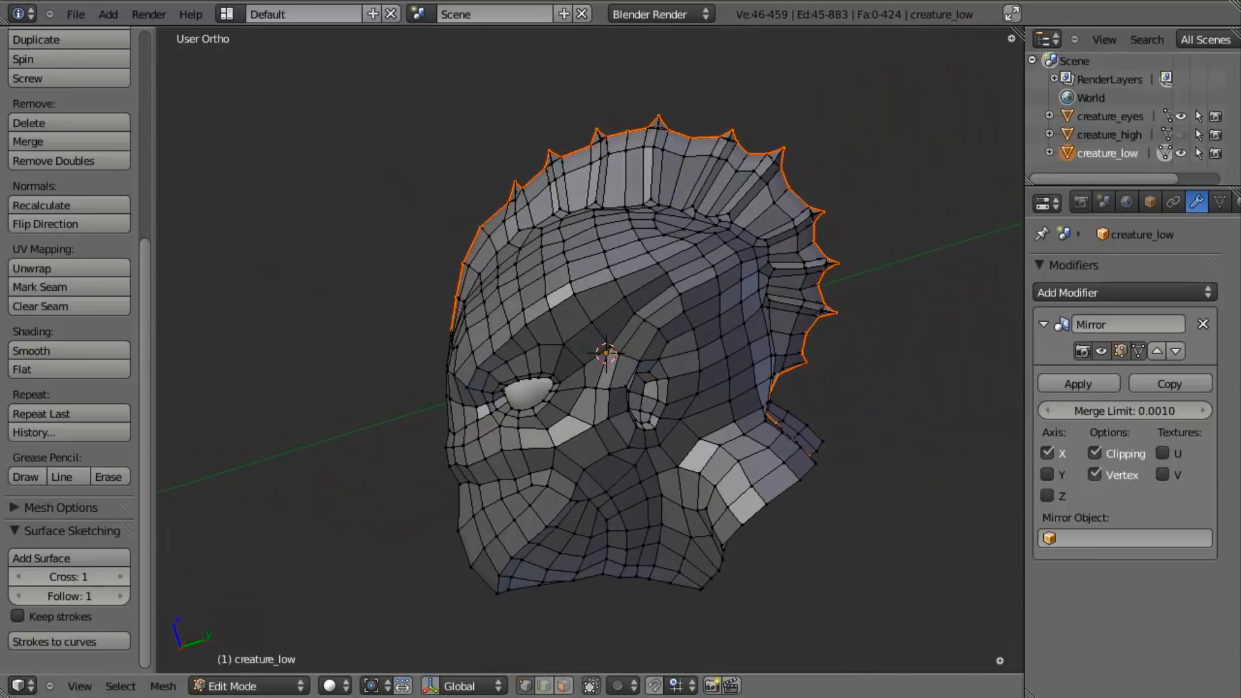
- Split the 3D view vertically, hide the tool shelf, and turn the new narrow area into a UV/Image Editor
{"action": "left_click_drag", "start_coordinate": [4, 690], "coordinate": [374, 549]}
{"action": "key", "text": "t"}
{"action": "key", "text": "t"}
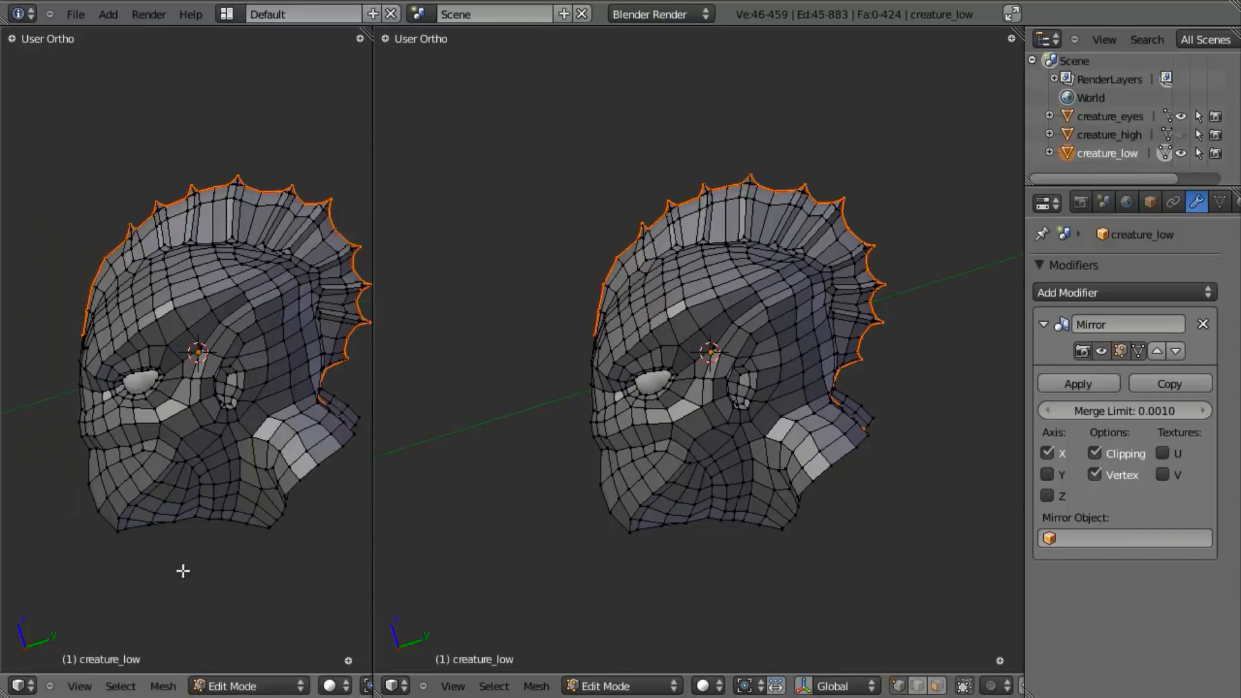
{"action": "left_click", "coordinate": [21, 688]}
{"action": "left_click", "coordinate": [69, 559]}
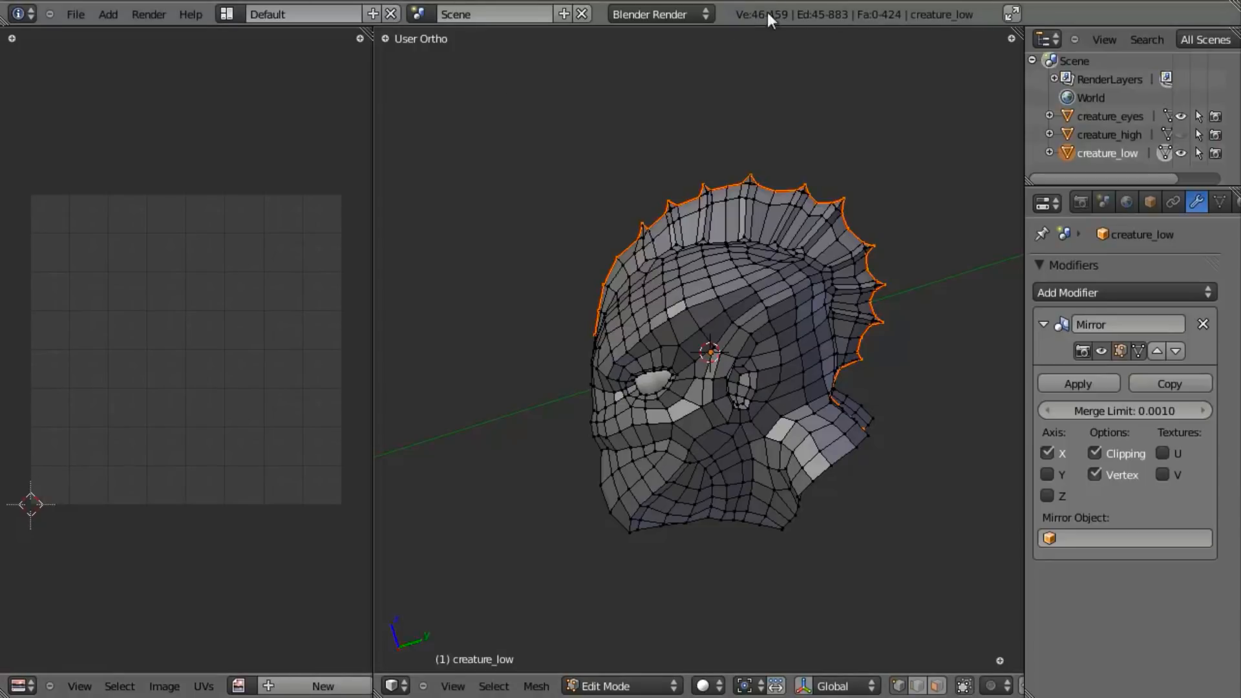
- Deselect the seam edges, leave Edit Mode, and apply the Mirror modifier on creature_low
{"action": "middle_click_drag", "start_coordinate": [483, 383], "coordinate": [814, 373]}
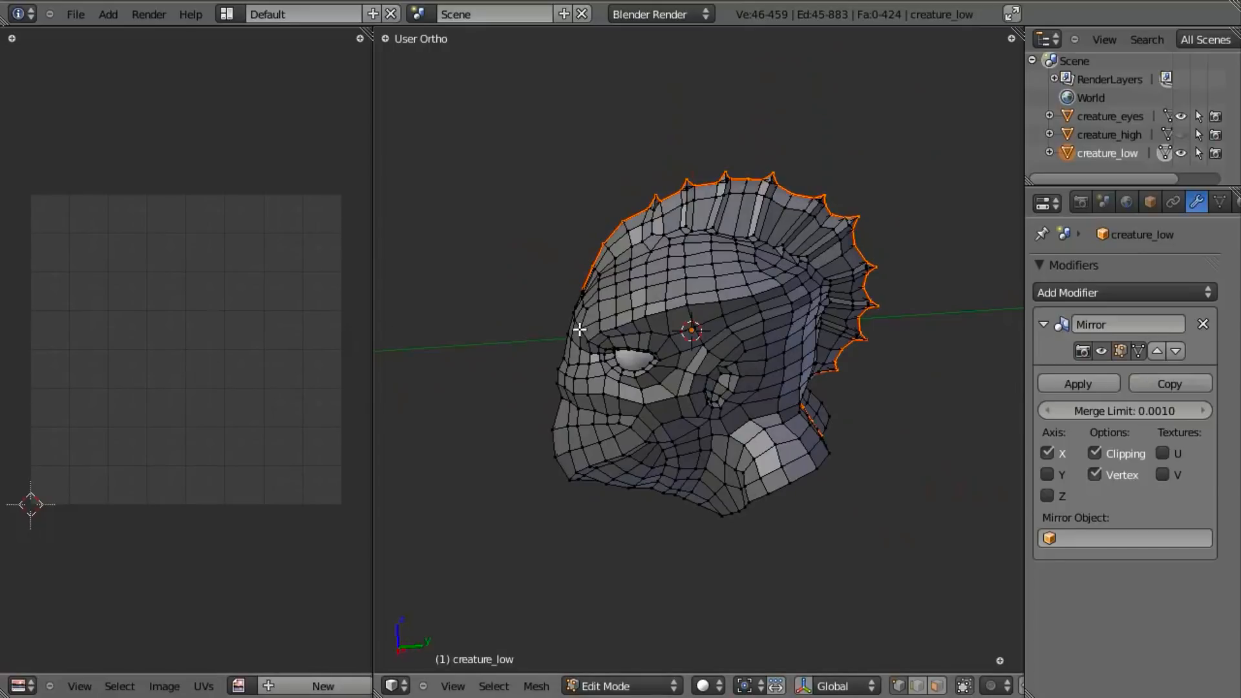
{"action": "key", "text": "a"}
{"action": "key", "text": "Tab"}
{"action": "middle_click_drag", "start_coordinate": [633, 300], "coordinate": [727, 305]}
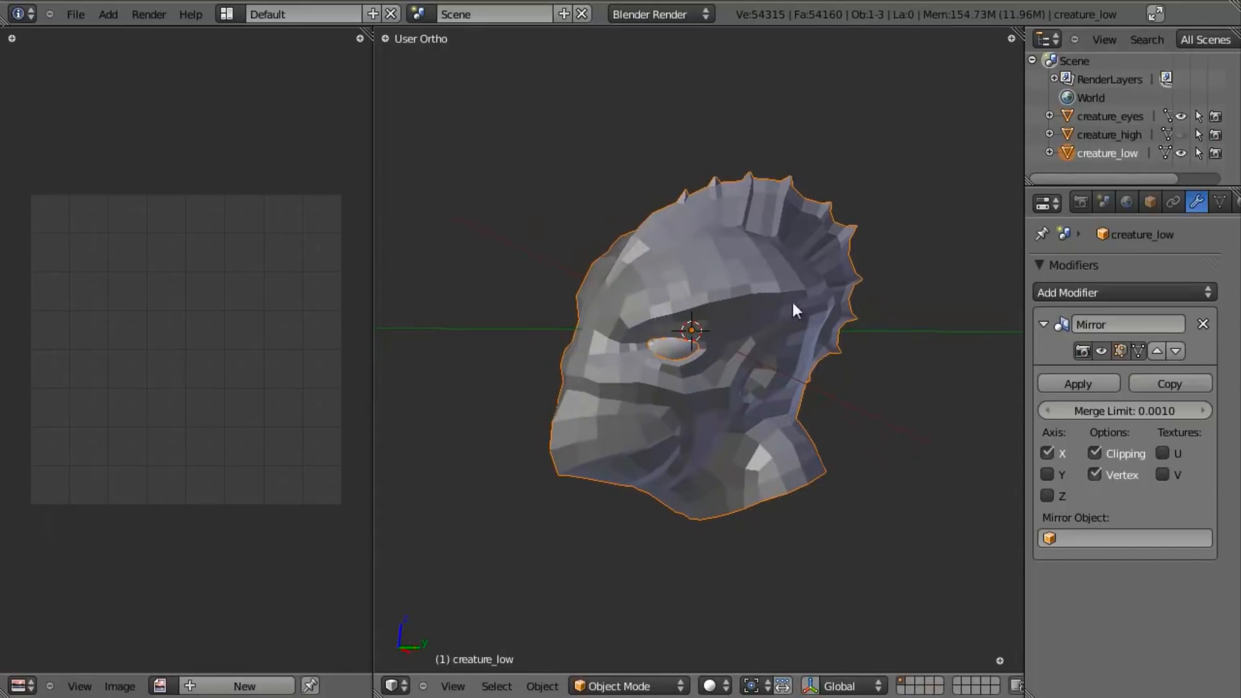
{"action": "left_click", "coordinate": [1078, 384]}
- Return creature_low to Edit Mode and save the file over the existing version
{"action": "mouse_move", "coordinate": [794, 355]}
{"action": "middle_mouse_down"}
{"action": "mouse_move", "coordinate": [734, 365]}
{"action": "mouse_move", "coordinate": [782, 336]}
{"action": "middle_mouse_up"}
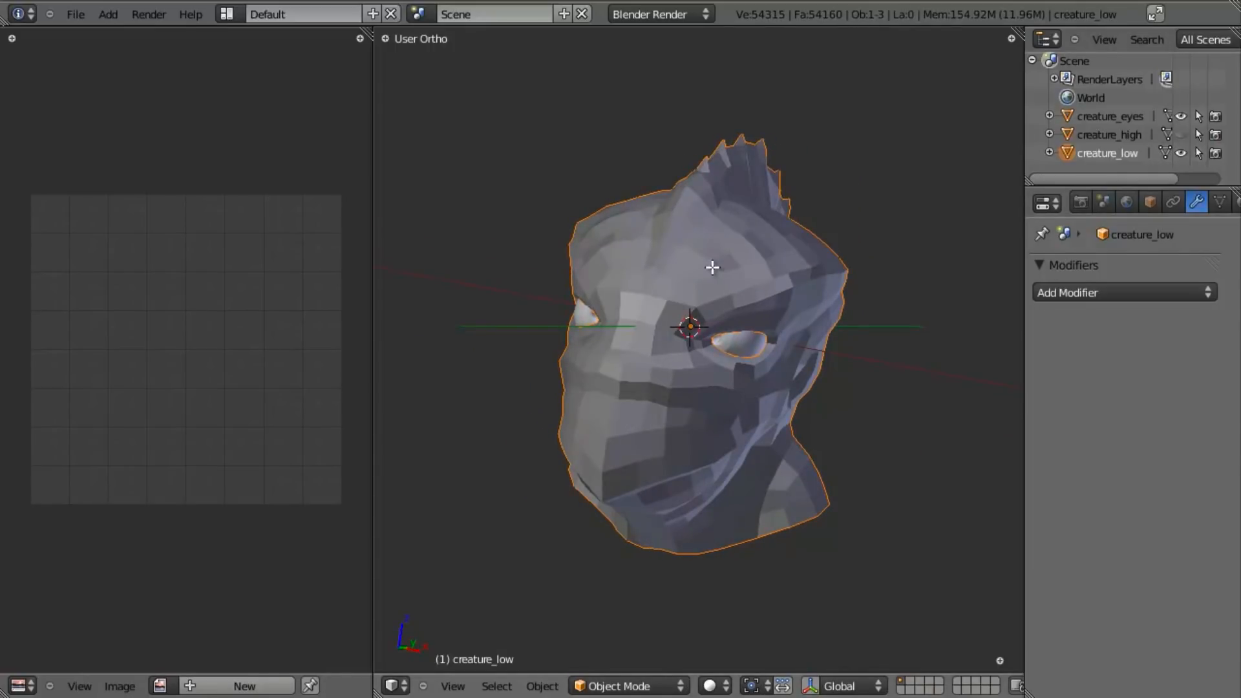
{"action": "key", "text": "Tab"}
{"action": "middle_click_drag", "start_coordinate": [782, 305], "coordinate": [754, 293]}
{"action": "key", "text": "ctrl+s"}
{"action": "left_click", "coordinate": [754, 324]}
- Select the entire head mesh and unwrap it along the marked seam
{"action": "key", "text": "a"}
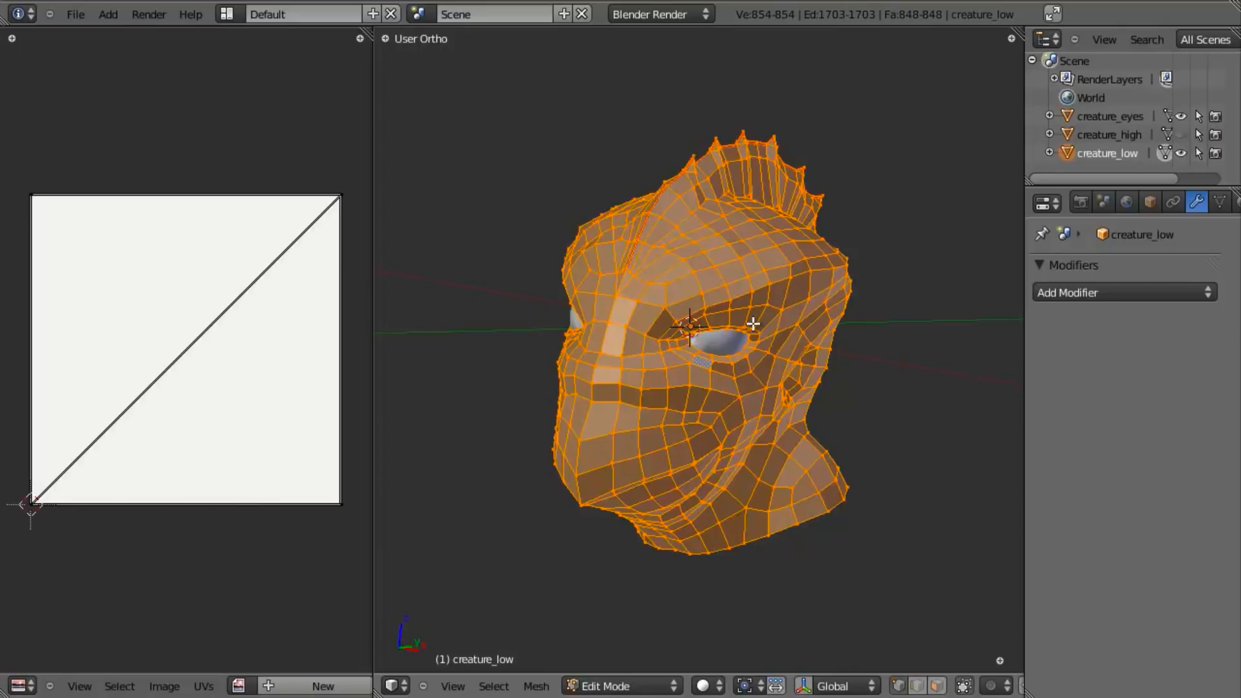
{"action": "key", "text": "u"}
{"action": "left_click", "coordinate": [753, 323]}
- Select all the UVs and examine the unwrapped layout around the eyes and ears against the head mesh
{"action": "scroll", "coordinate": [190, 349], "scroll_direction": "up", "scroll_amount": 6}
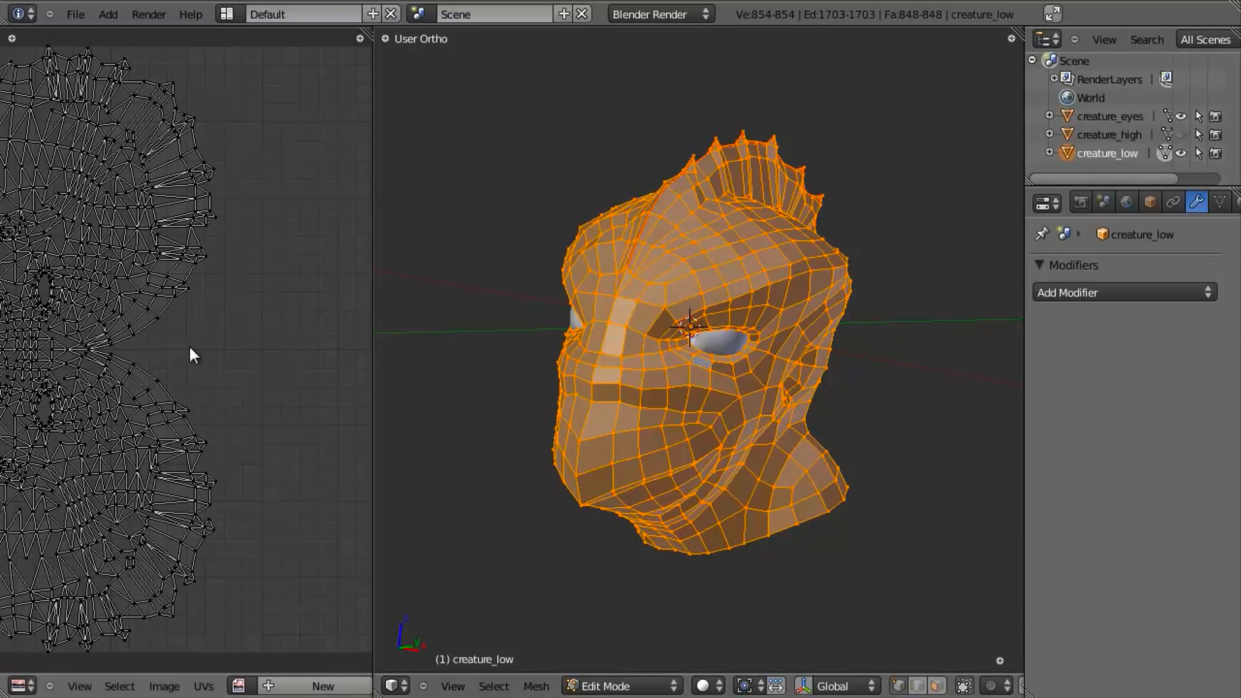
{"action": "middle_click_drag", "start_coordinate": [220, 362], "coordinate": [308, 324]}
{"action": "scroll", "coordinate": [164, 393], "scroll_direction": "down", "scroll_amount": 4}
{"action": "key", "text": "a"}
{"action": "scroll", "coordinate": [210, 402], "scroll_direction": "up", "scroll_amount": 4}
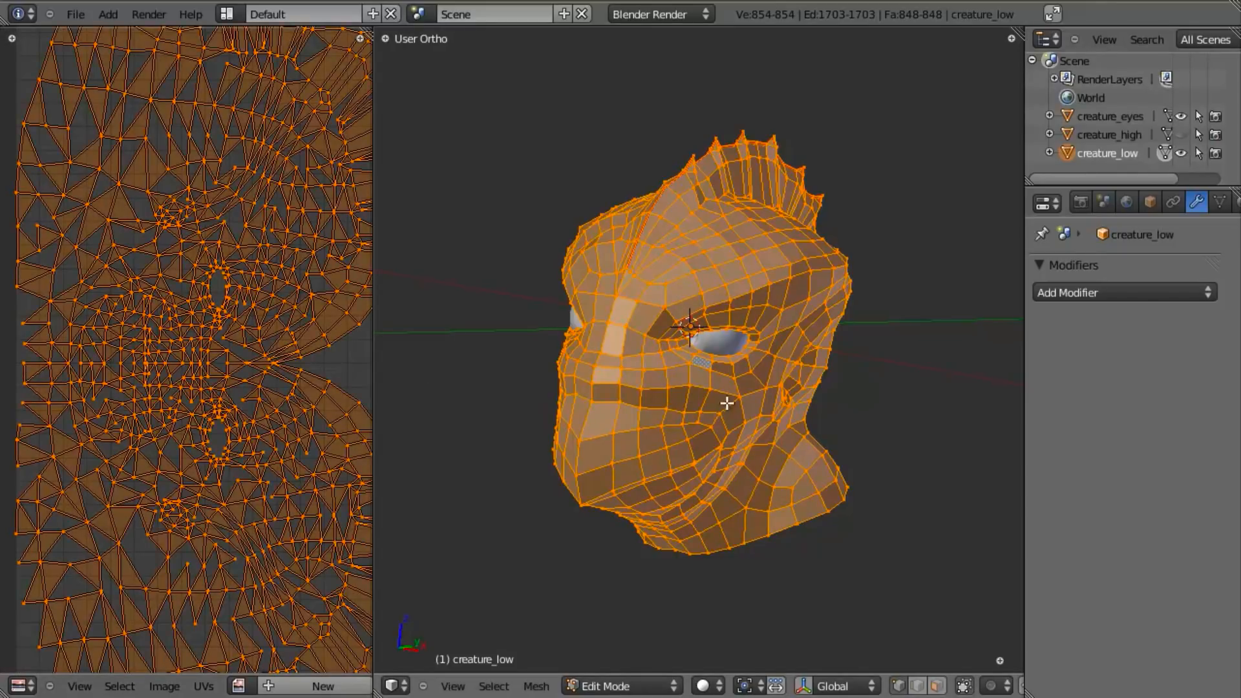
{"action": "scroll", "coordinate": [726, 404], "scroll_direction": "up", "scroll_amount": 3}
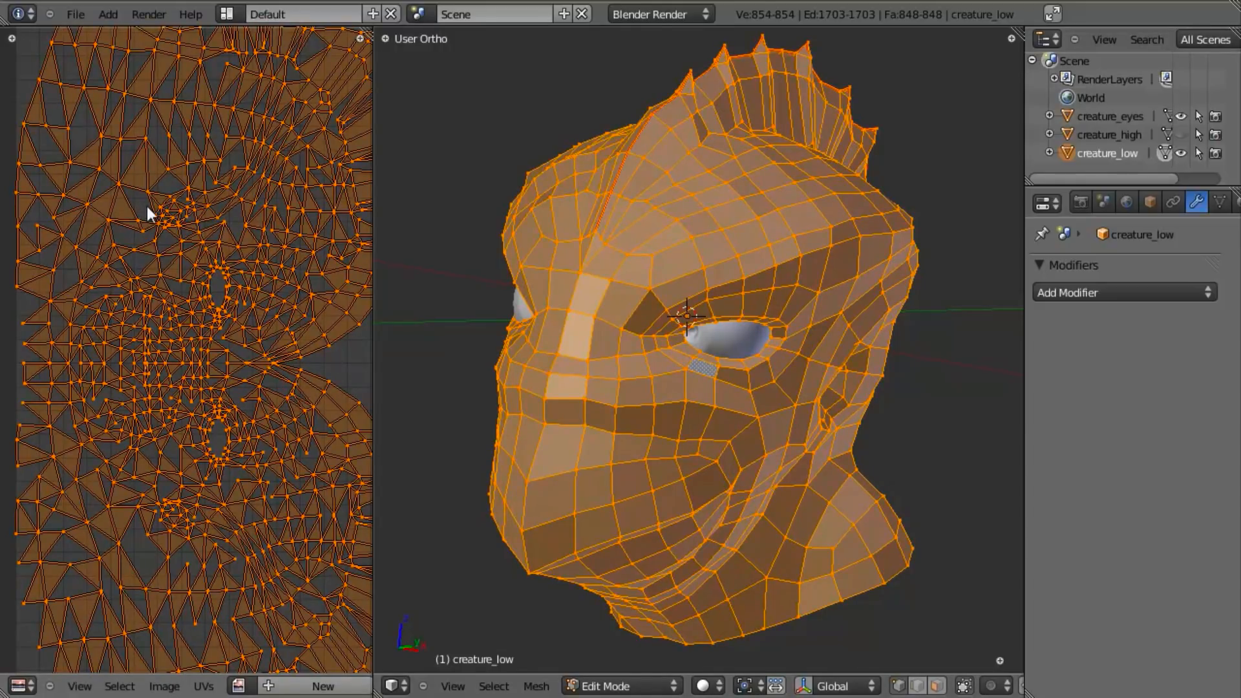
{"action": "scroll", "coordinate": [165, 228], "scroll_direction": "up", "scroll_amount": 3}
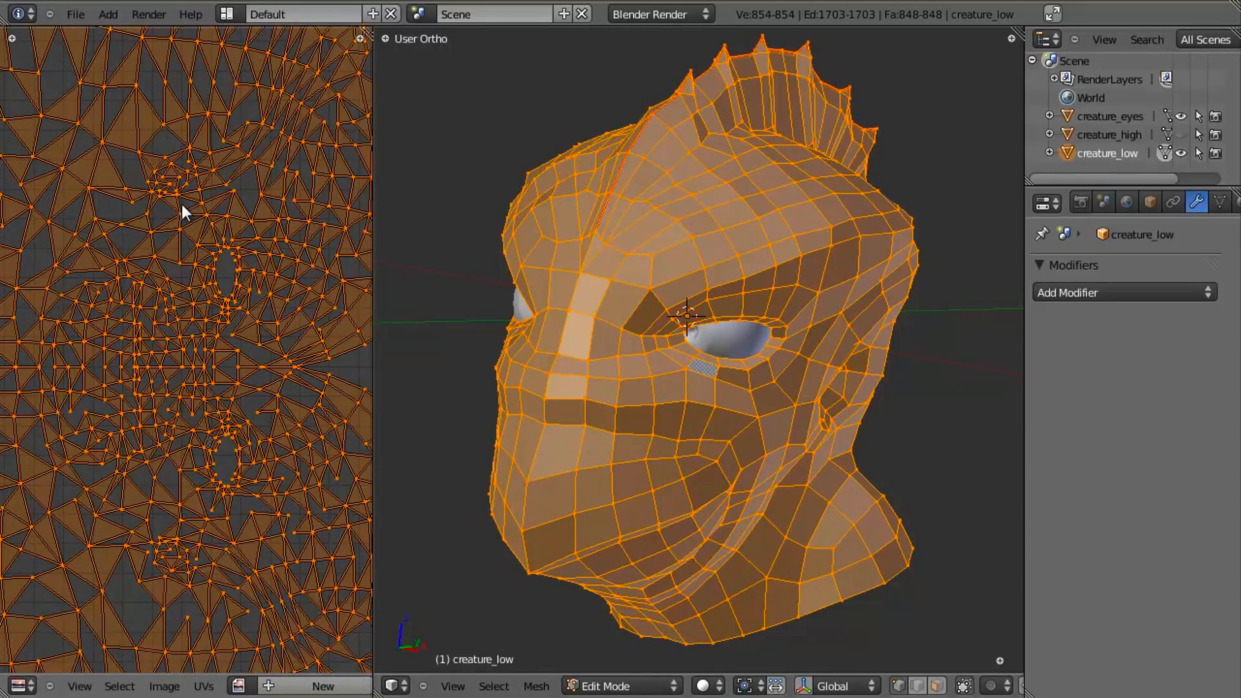
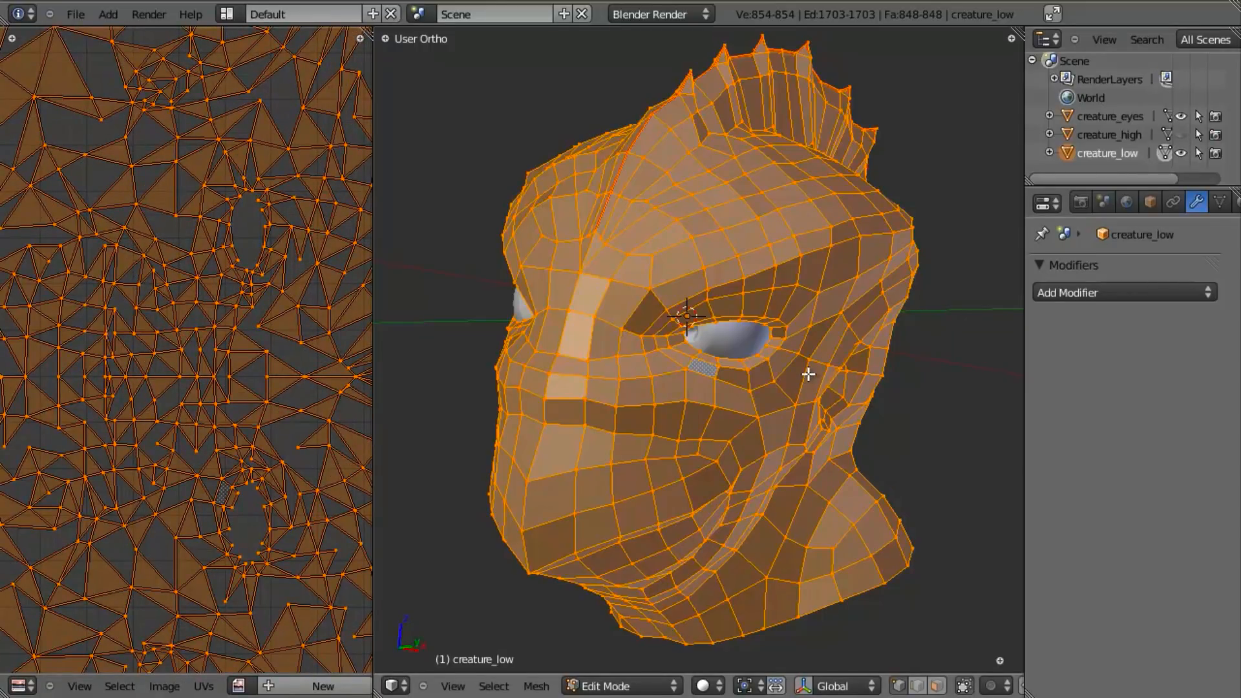
- Remove duplicate vertices from the whole head mesh and unwrap it again, checking the layout around the eyes
{"action": "key", "text": "w"}
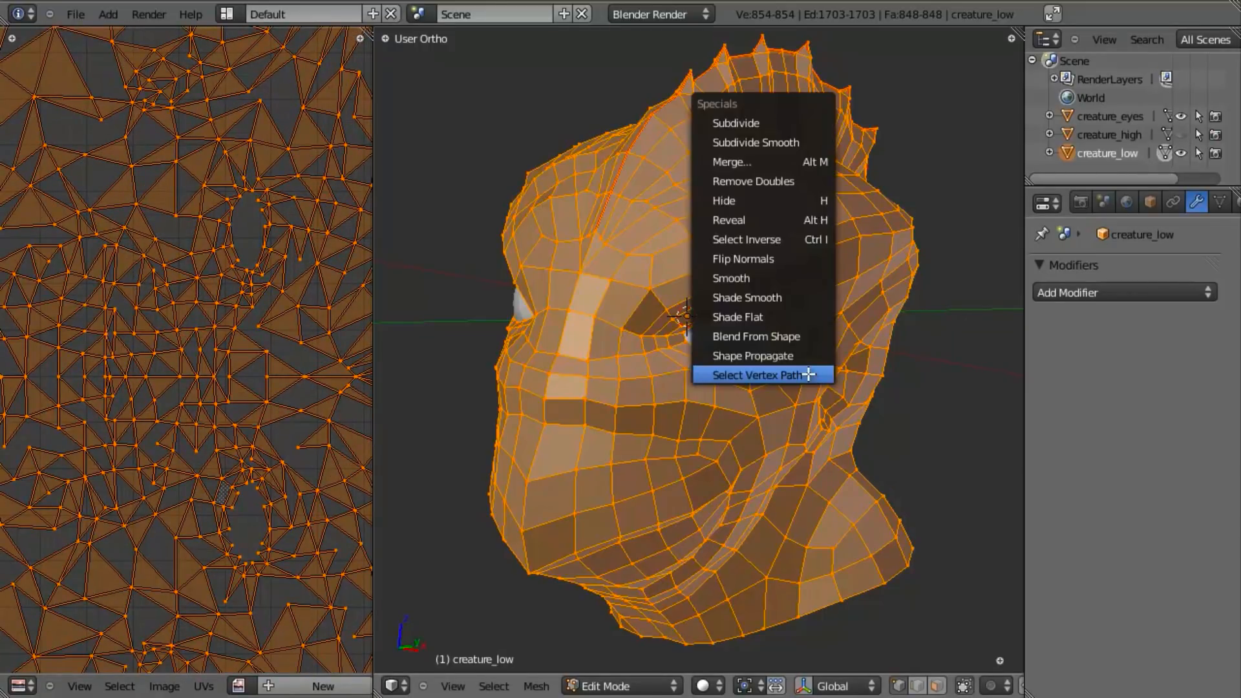
{"action": "left_click", "coordinate": [807, 173]}
{"action": "scroll", "coordinate": [747, 307], "scroll_direction": "down", "scroll_amount": 3}
{"action": "key", "text": "u"}
{"action": "left_click", "coordinate": [747, 307]}
{"action": "scroll", "coordinate": [126, 339], "scroll_direction": "down", "scroll_amount": 5}
{"action": "scroll", "coordinate": [122, 378], "scroll_direction": "up", "scroll_amount": 1}
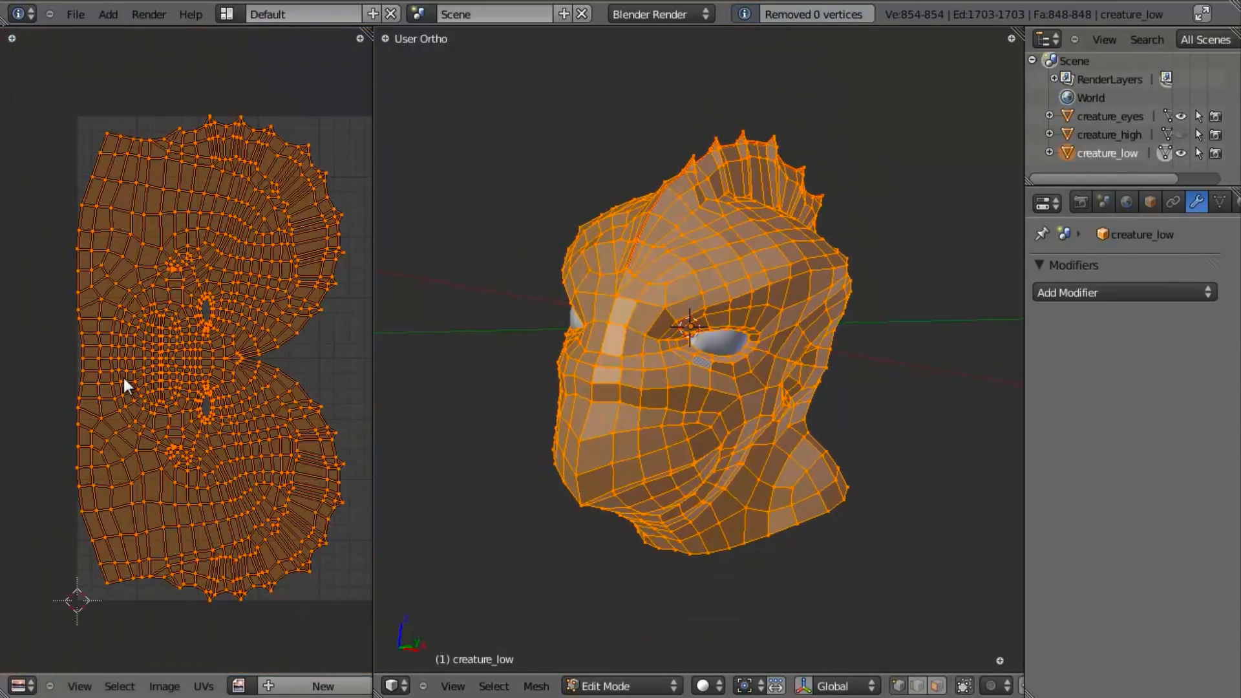
{"action": "scroll", "coordinate": [185, 401], "scroll_direction": "up", "scroll_amount": 3}
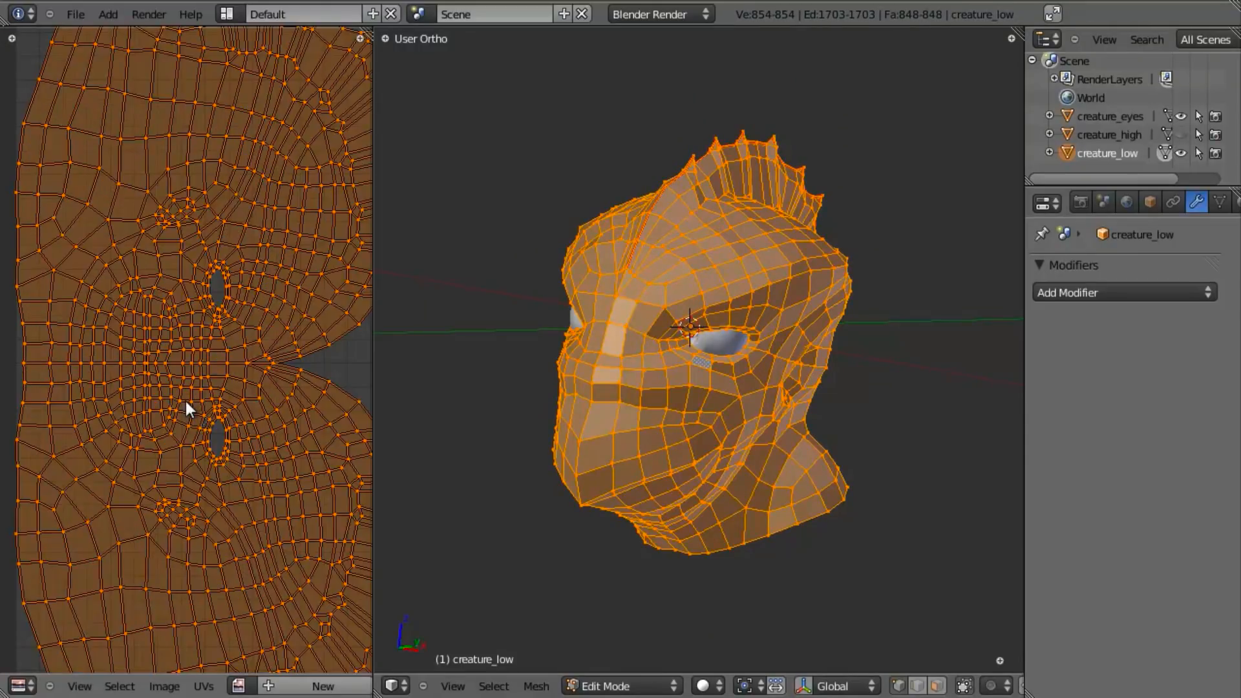
{"action": "scroll", "coordinate": [189, 397], "scroll_direction": "down", "scroll_amount": 3}
- Turn on Textured Solid display for the 3D viewport
{"action": "middle_click_drag", "start_coordinate": [678, 443], "coordinate": [698, 446]}
{"action": "key", "text": "n"}
{"action": "scroll", "coordinate": [924, 479], "scroll_direction": "down", "scroll_amount": 6}
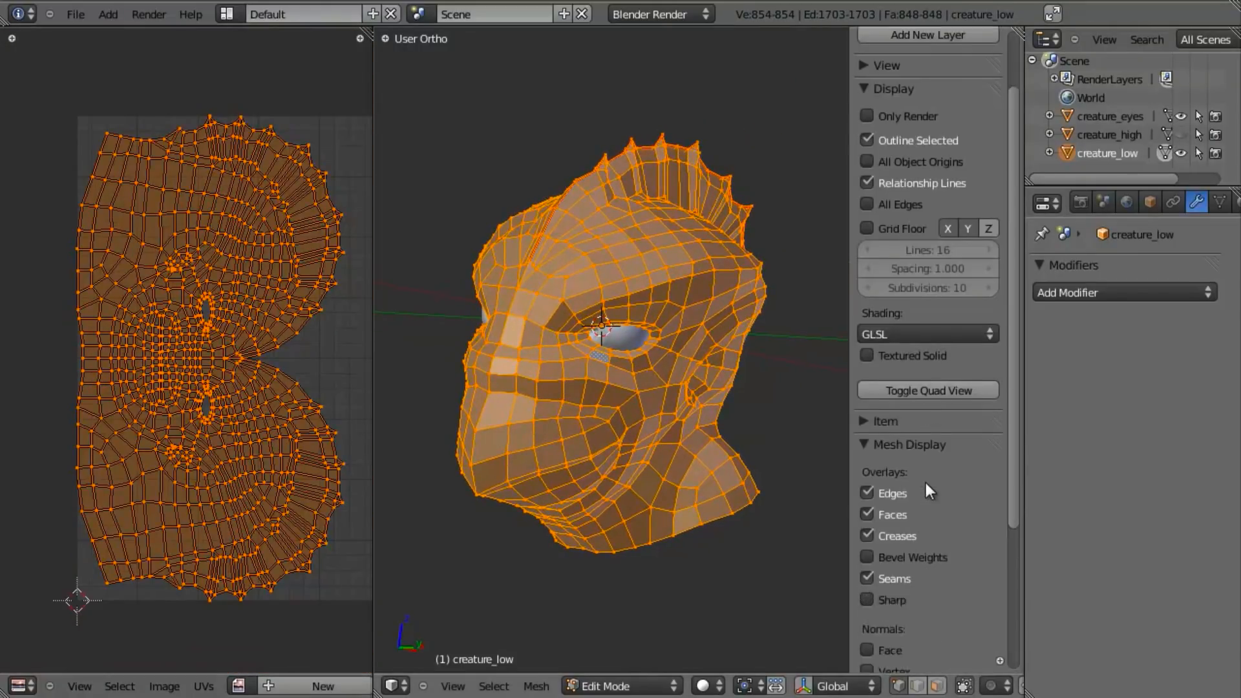
{"action": "scroll", "coordinate": [908, 502], "scroll_direction": "up", "scroll_amount": 2}
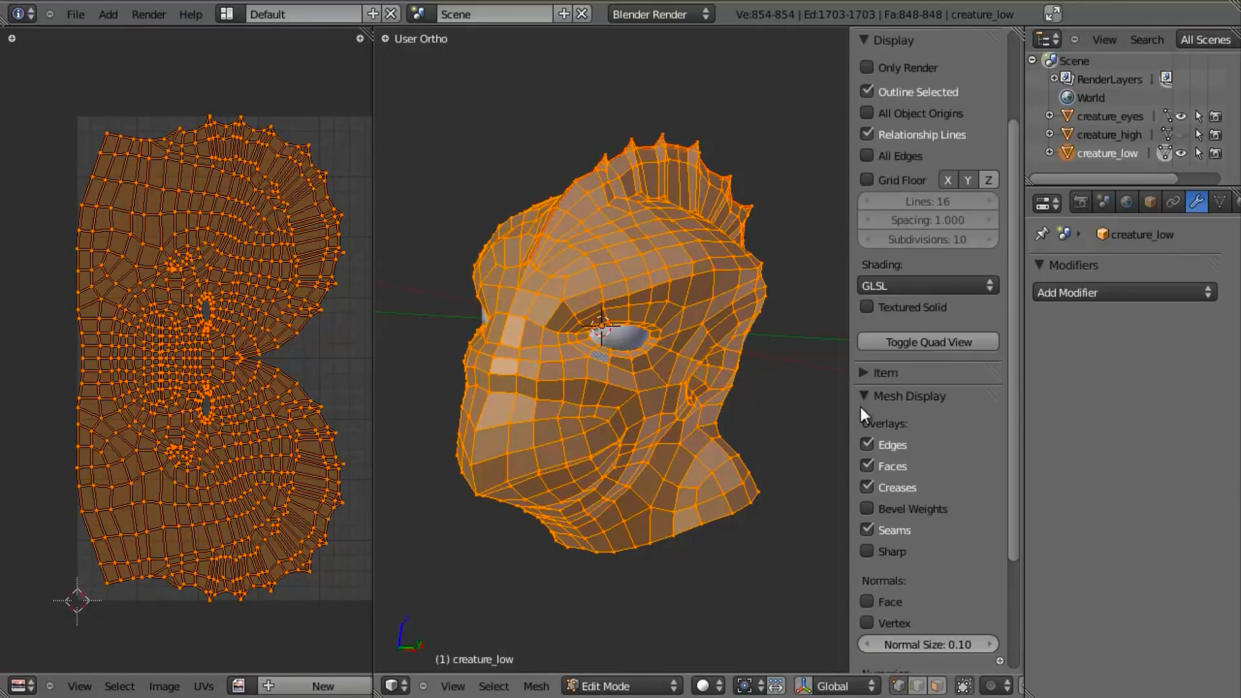
{"action": "left_click", "coordinate": [862, 397]}
{"action": "scroll", "coordinate": [924, 142], "scroll_direction": "up", "scroll_amount": 2}
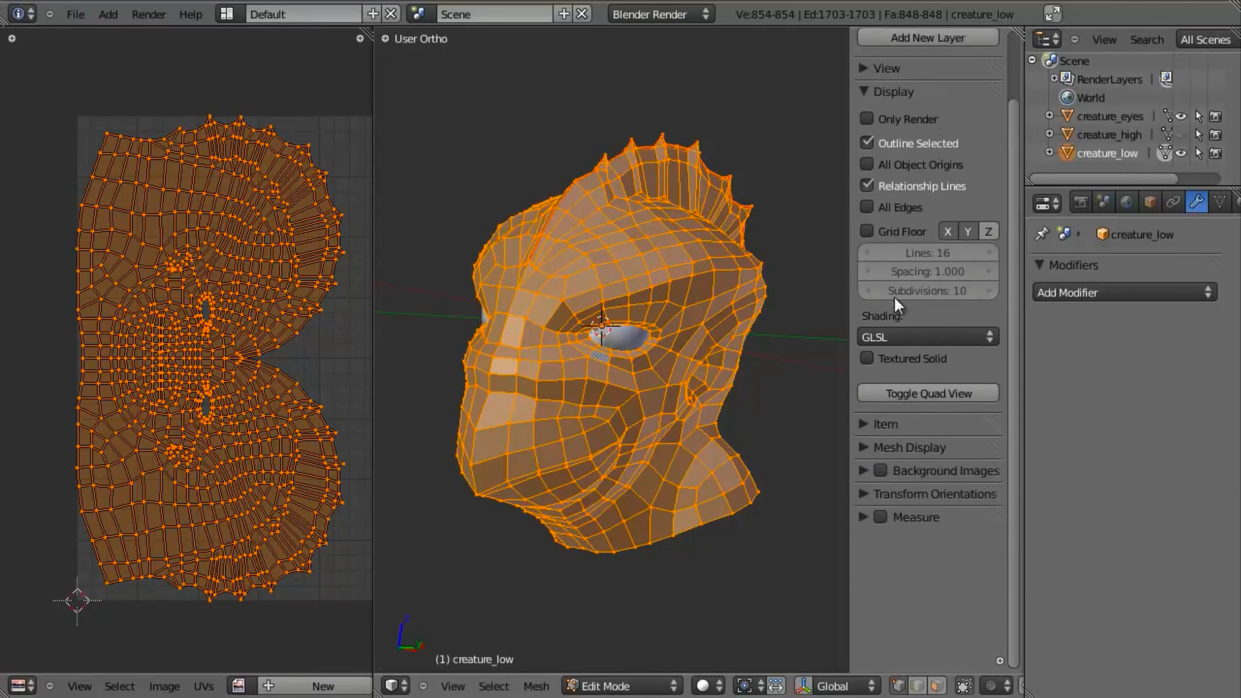
{"action": "left_click", "coordinate": [903, 359]}
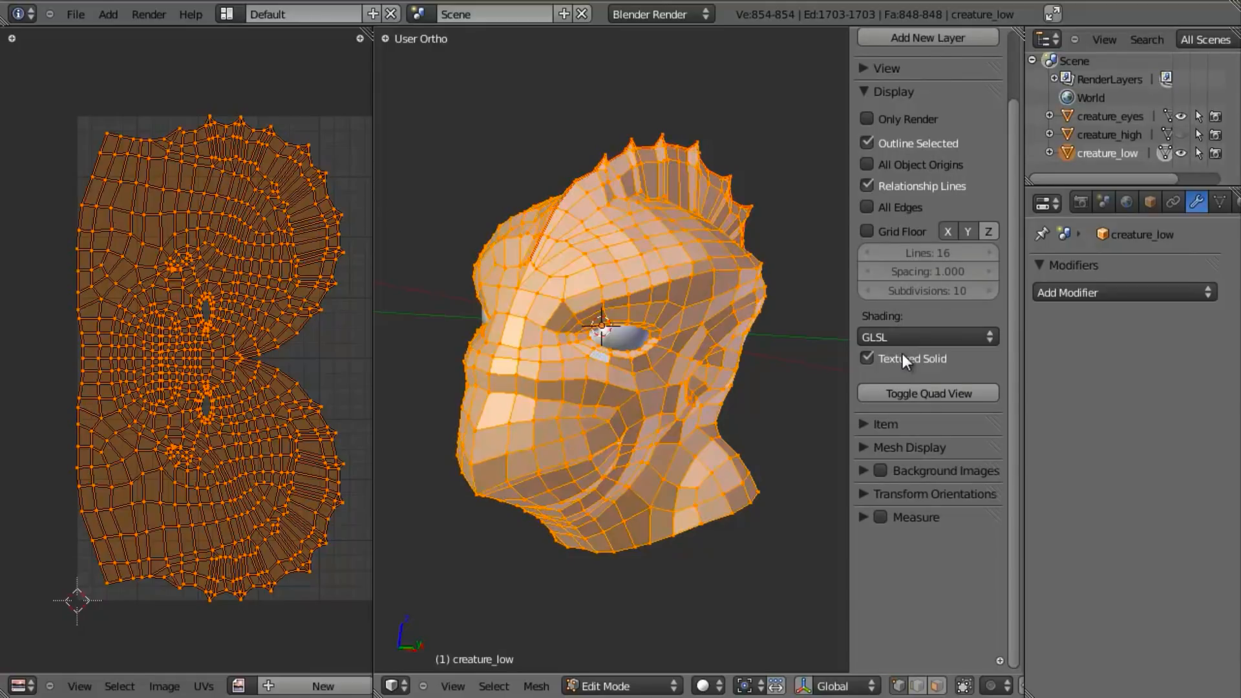
- Assign a new image with the UV Test Grid option to the head and view the checker pattern in Object Mode
{"action": "left_click", "coordinate": [309, 686]}
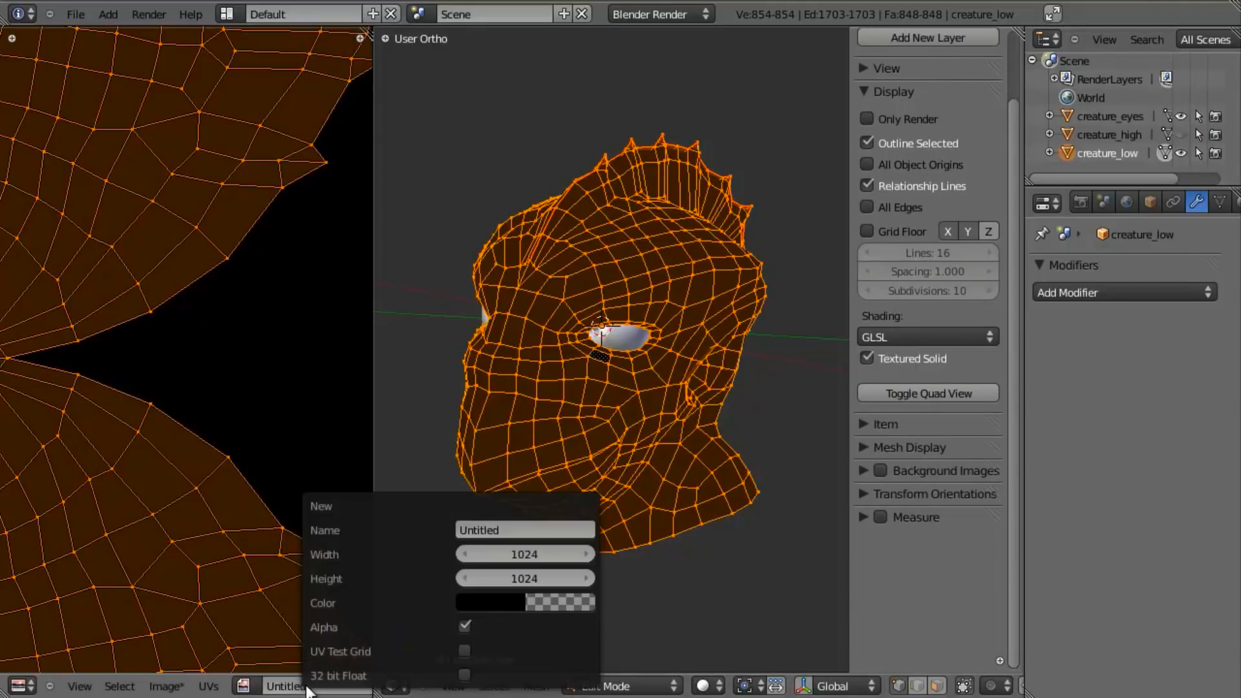
{"action": "left_click", "coordinate": [461, 650]}
{"action": "scroll", "coordinate": [763, 436], "scroll_direction": "up", "scroll_amount": 5}
{"action": "scroll", "coordinate": [695, 440], "scroll_direction": "down", "scroll_amount": 5}
{"action": "key", "text": "Tab"}
{"action": "middle_click_drag", "start_coordinate": [668, 433], "coordinate": [513, 419]}
{"action": "middle_click_drag", "start_coordinate": [584, 396], "coordinate": [657, 452]}
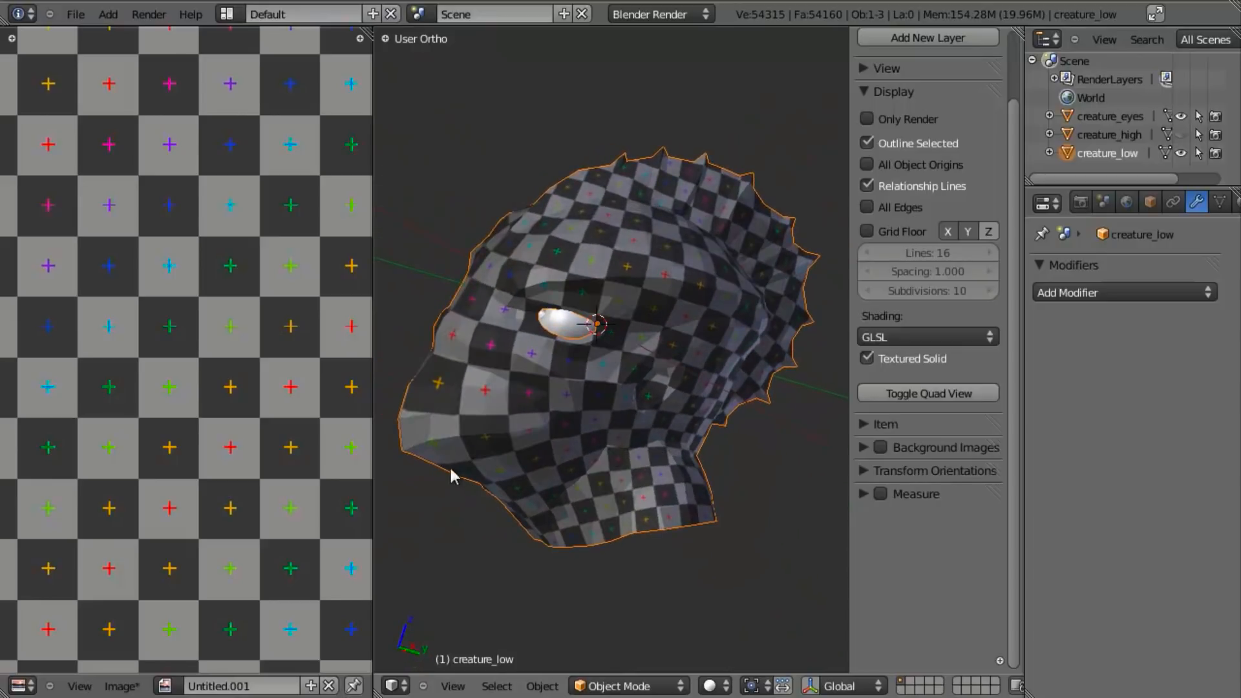
{"action": "scroll", "coordinate": [270, 405], "scroll_direction": "down", "scroll_amount": 4}
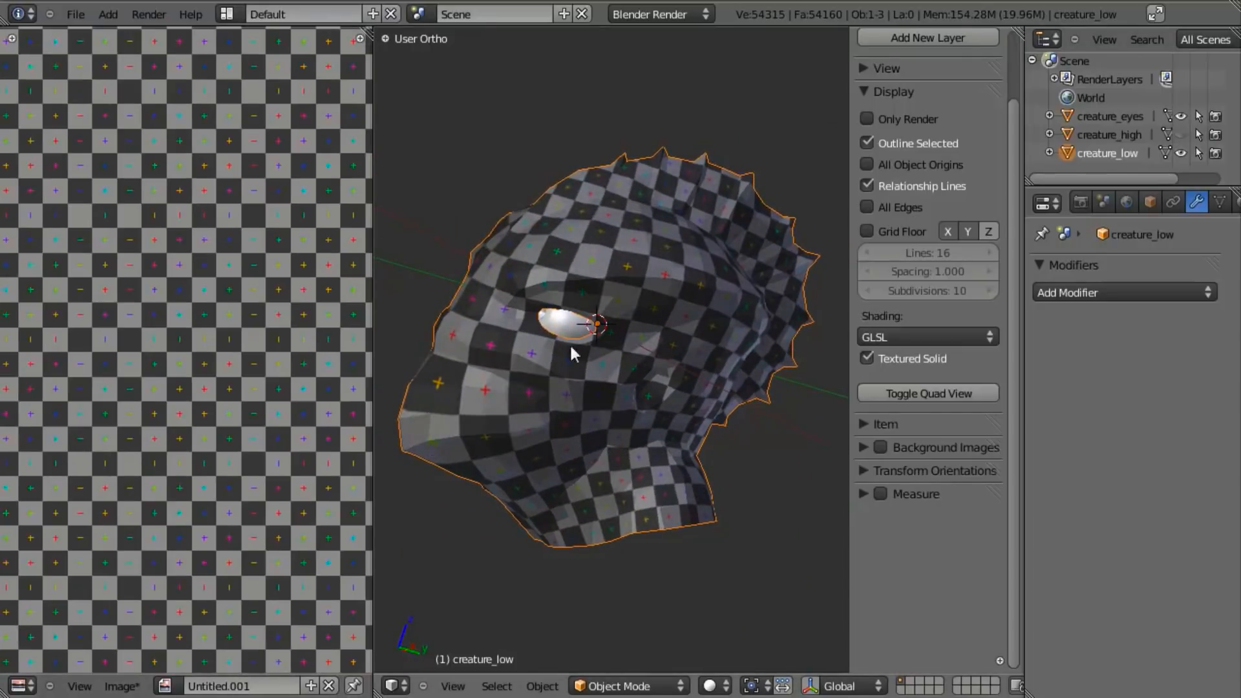
- Select the centre-line edges from under the chin down the throat to the neck opening and mark them as a seam
{"action": "key", "text": "Tab"}
{"action": "middle_click_drag", "start_coordinate": [544, 441], "coordinate": [643, 269]}
{"action": "scroll", "coordinate": [637, 291], "scroll_direction": "up", "scroll_amount": 3}
{"action": "middle_click_drag", "start_coordinate": [612, 346], "coordinate": [610, 327]}
{"action": "key", "text": "a"}
{"action": "right_click", "coordinate": [532, 267]}
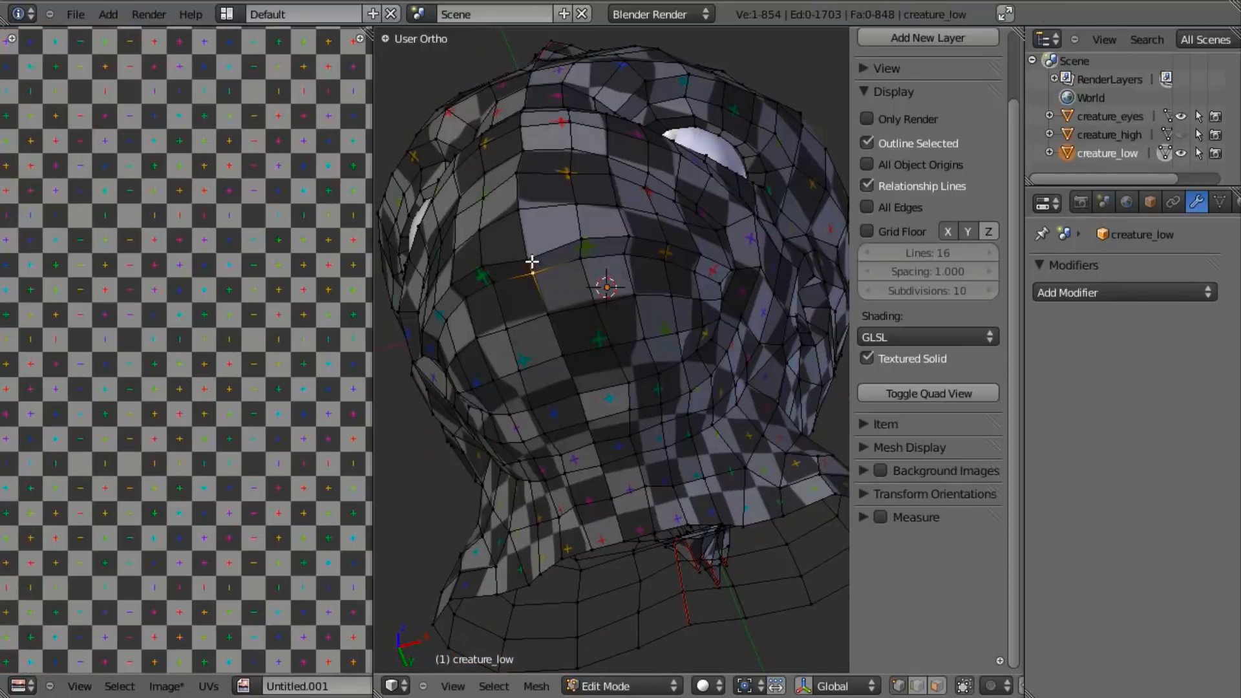
{"action": "right_click", "coordinate": [548, 314], "text": "shift"}
{"action": "right_click", "coordinate": [562, 355], "text": "shift"}
{"action": "right_click", "coordinate": [578, 393], "text": "shift"}
{"action": "right_click", "coordinate": [587, 422], "text": "shift"}
{"action": "right_click", "coordinate": [593, 443], "text": "shift"}
{"action": "right_click", "coordinate": [601, 466], "text": "shift"}
{"action": "right_click", "coordinate": [612, 498], "text": "shift"}
{"action": "key", "text": "ctrl+e"}
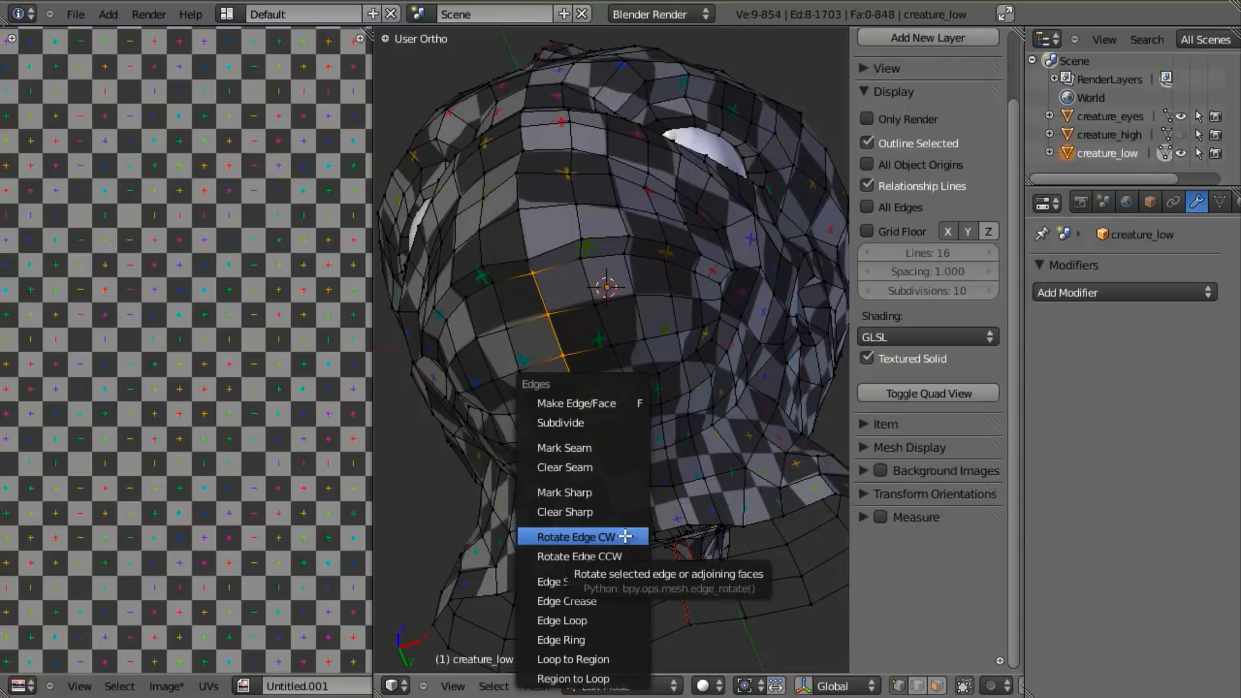
{"action": "left_click", "coordinate": [615, 444]}
- Unwrap the entire head with the new throat seam and look over the checker pattern from the side
{"action": "scroll", "coordinate": [625, 449], "scroll_direction": "down", "scroll_amount": 5}
{"action": "key", "text": "a"}
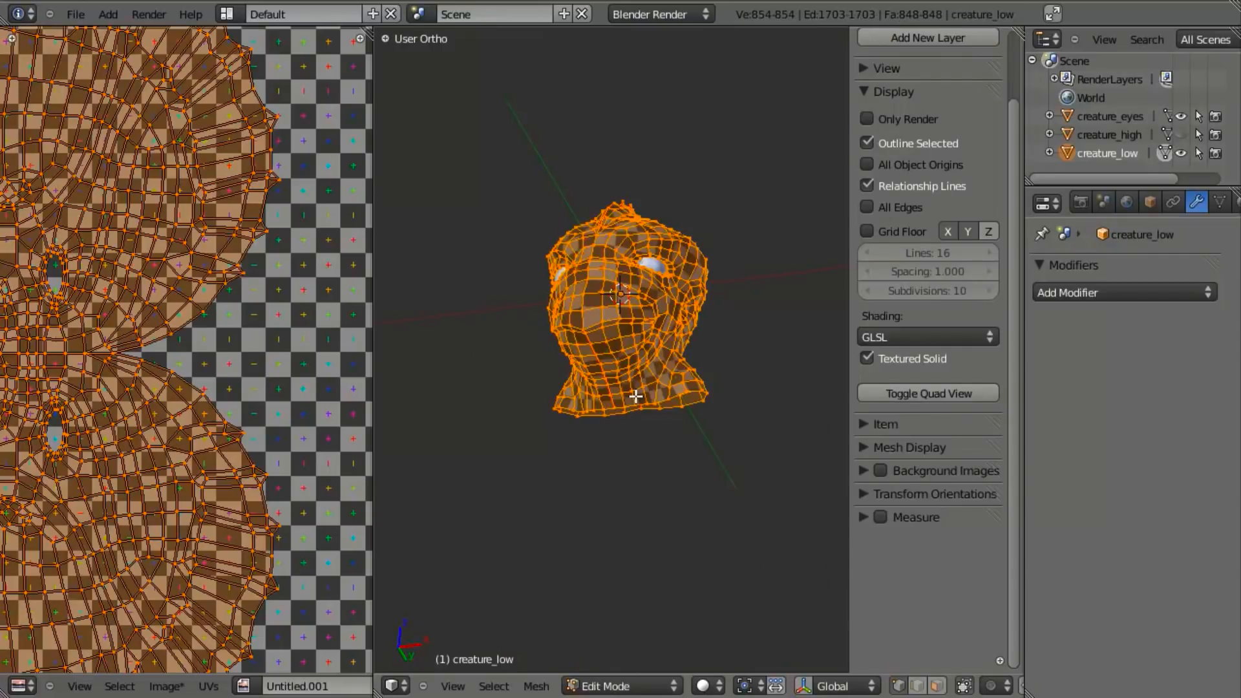
{"action": "key", "text": "u"}
{"action": "left_click", "coordinate": [636, 396]}
{"action": "key", "text": "Tab"}
{"action": "scroll", "coordinate": [647, 298], "scroll_direction": "up", "scroll_amount": 5}
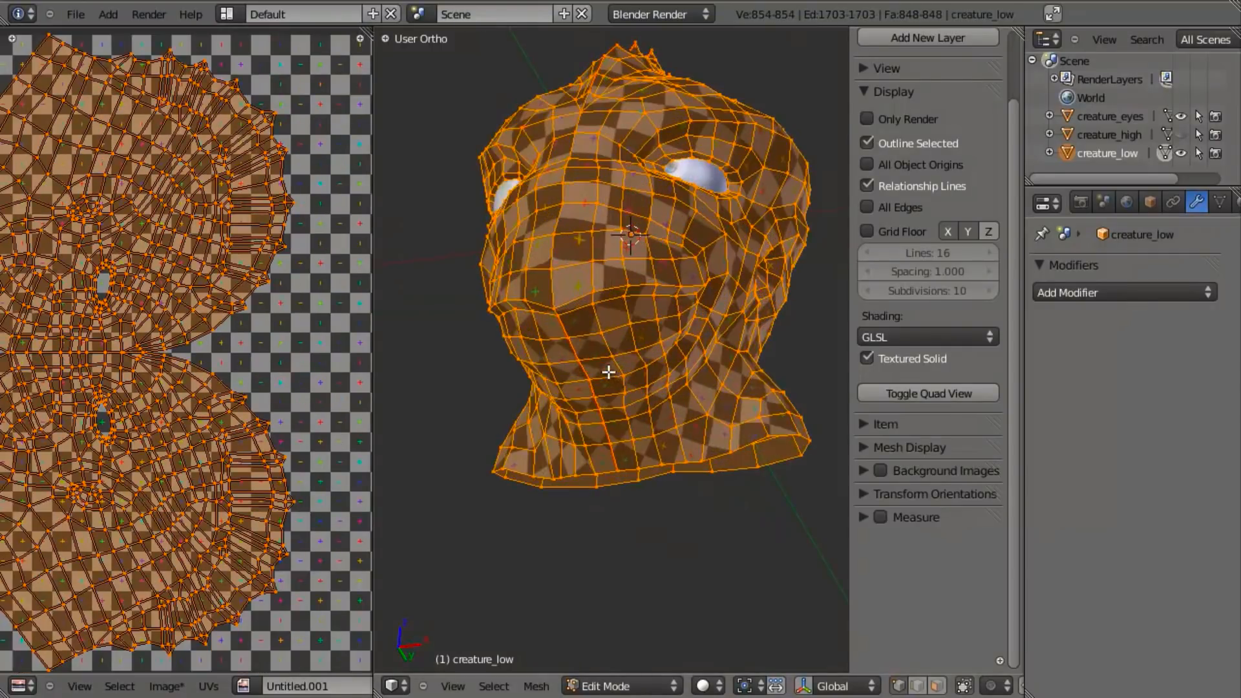
{"action": "middle_click_drag", "start_coordinate": [646, 294], "coordinate": [548, 443]}
{"action": "key", "text": "Tab"}
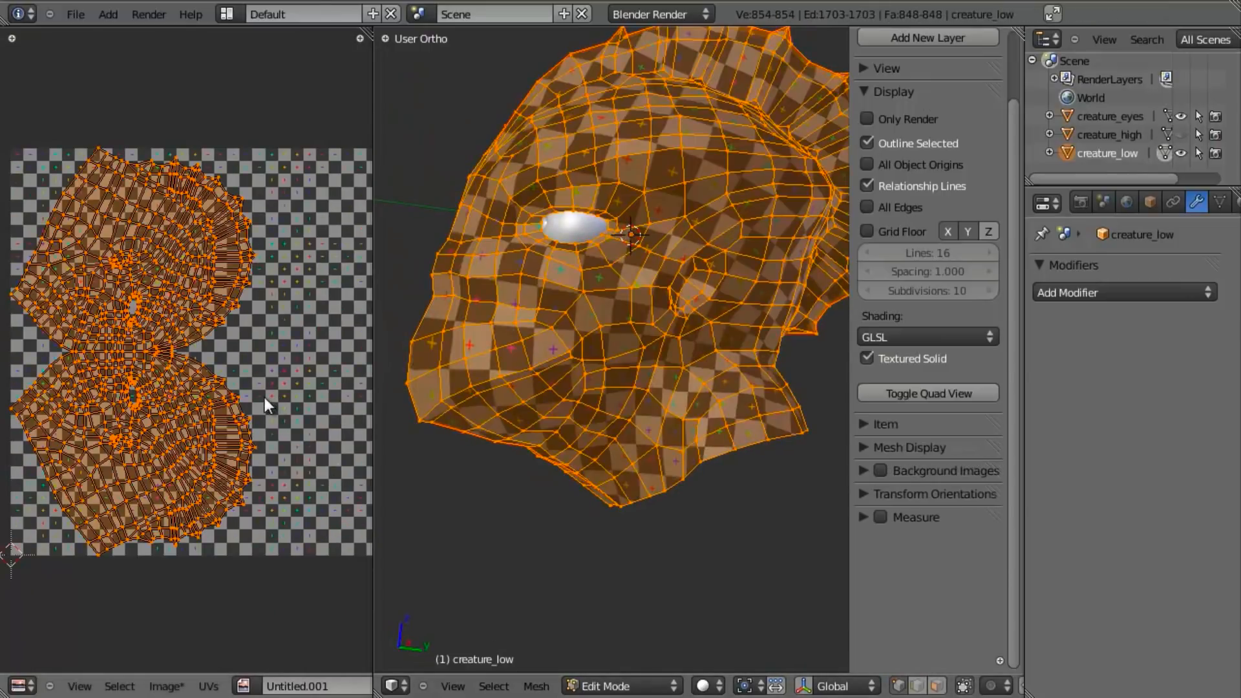
- Mark a seam along the row of edges across the forehead at the lower end of the crest seam
{"action": "scroll", "coordinate": [262, 396], "scroll_direction": "up", "scroll_amount": 2}
{"action": "scroll", "coordinate": [258, 394], "scroll_direction": "up", "scroll_amount": 2}
{"action": "key", "text": "a"}
{"action": "middle_click_drag", "start_coordinate": [590, 359], "coordinate": [582, 290]}
{"action": "scroll", "coordinate": [596, 399], "scroll_direction": "up", "scroll_amount": 2}
{"action": "right_click", "coordinate": [579, 283]}
{"action": "key", "text": "b"}
{"action": "left_click_drag", "start_coordinate": [491, 273], "coordinate": [677, 342]}
{"action": "key", "text": "b"}
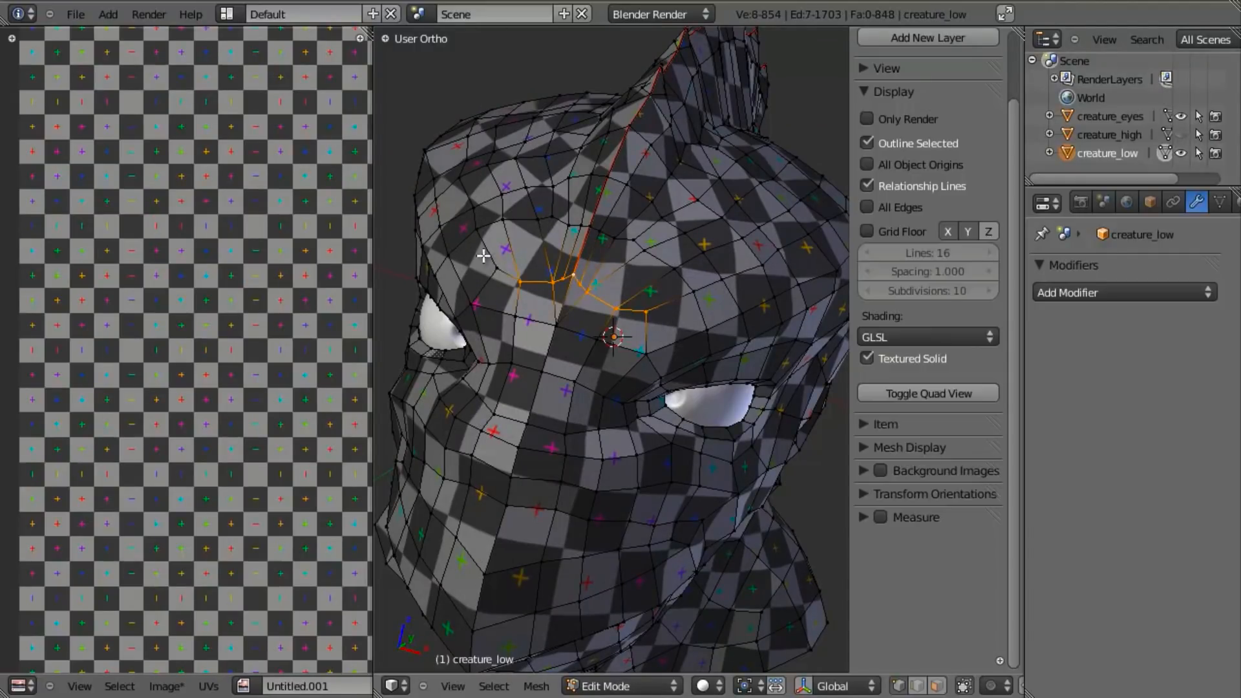
{"action": "key", "text": "ctrl+e"}
{"action": "left_click", "coordinate": [559, 305]}
- Select the whole mesh and unwrap it with the added forehead seam
{"action": "key", "text": "a"}
{"action": "key", "text": "a"}
{"action": "key", "text": "u"}
{"action": "left_click", "coordinate": [574, 303]}
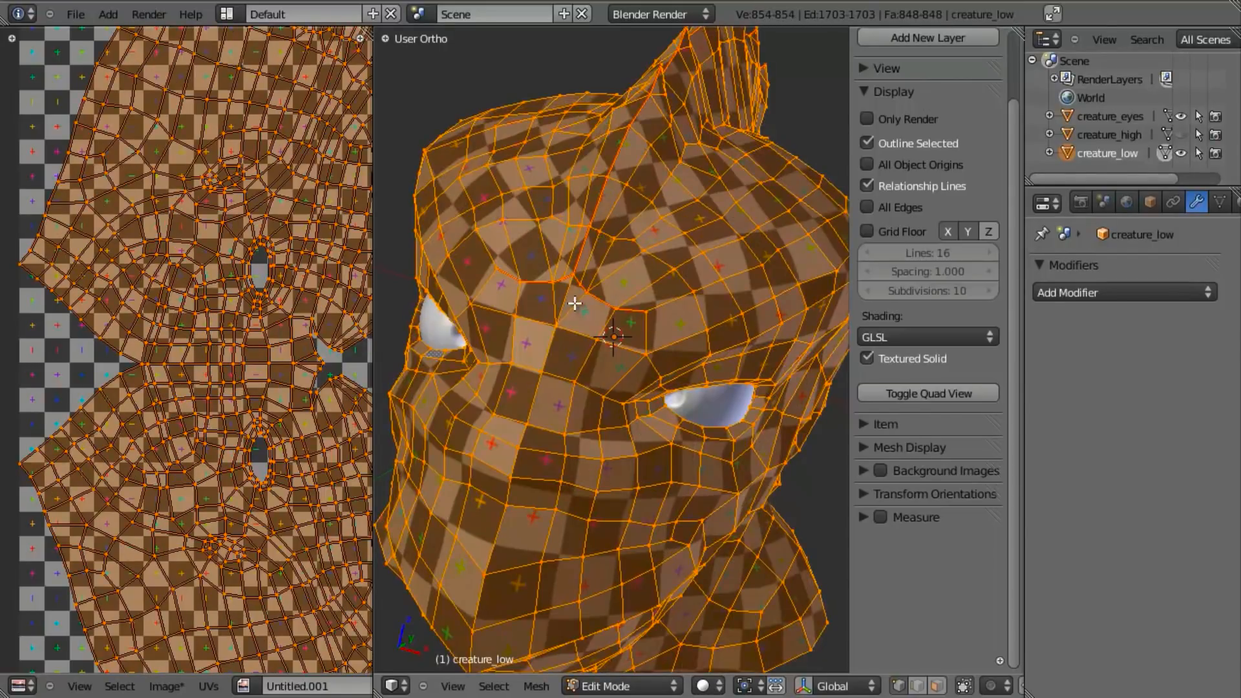
- Examine the checker pattern on the head from several angles and compare it with the UV layout
{"action": "scroll", "coordinate": [585, 381], "scroll_direction": "down", "scroll_amount": 1}
{"action": "scroll", "coordinate": [323, 415], "scroll_direction": "down", "scroll_amount": 1}
{"action": "middle_click_drag", "start_coordinate": [659, 413], "coordinate": [526, 308]}
{"action": "key", "text": "Tab"}
{"action": "scroll", "coordinate": [585, 392], "scroll_direction": "down", "scroll_amount": 2}
{"action": "middle_click_drag", "start_coordinate": [600, 328], "coordinate": [568, 449]}
{"action": "scroll", "coordinate": [702, 439], "scroll_direction": "up", "scroll_amount": 1}
{"action": "middle_click_drag", "start_coordinate": [680, 401], "coordinate": [518, 355]}
{"action": "key", "text": "Tab"}
{"action": "key", "text": "a"}
{"action": "scroll", "coordinate": [243, 416], "scroll_direction": "down", "scroll_amount": 3}
{"action": "scroll", "coordinate": [243, 429], "scroll_direction": "up", "scroll_amount": 3}
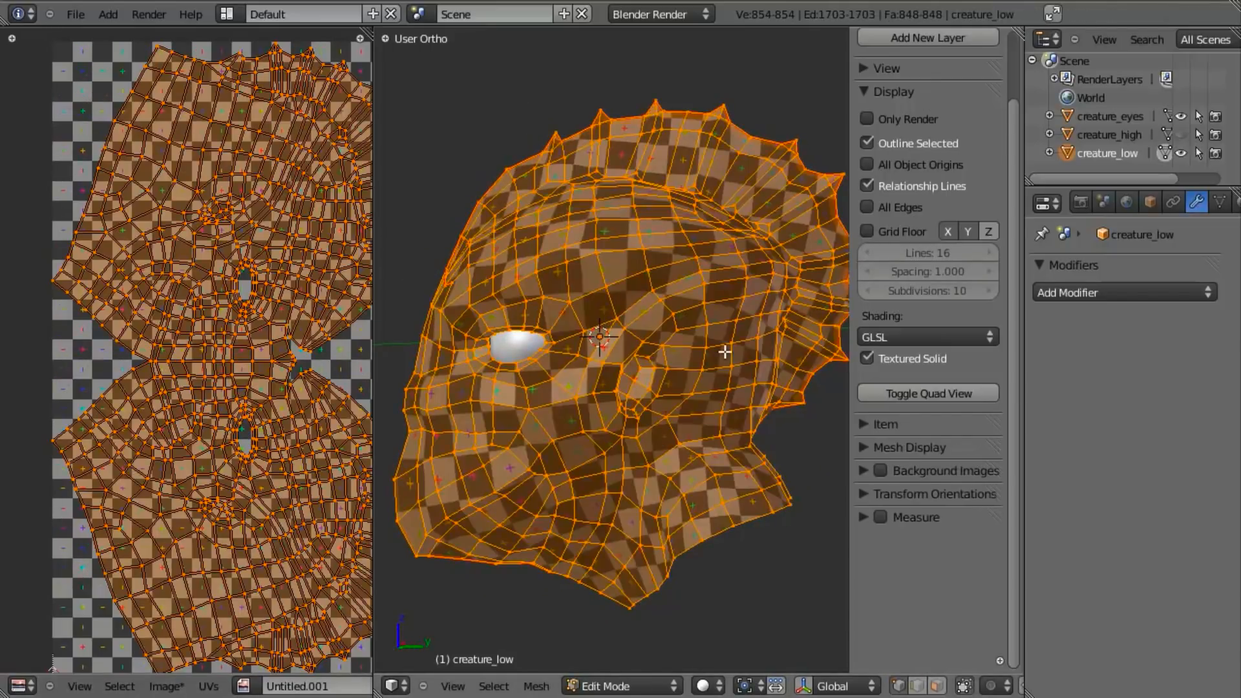
- Clear the seam from the short middle edges where the crest seam meets the forehead seam
{"action": "middle_click_drag", "start_coordinate": [562, 386], "coordinate": [640, 391]}
{"action": "scroll", "coordinate": [640, 391], "scroll_direction": "up", "scroll_amount": 5}
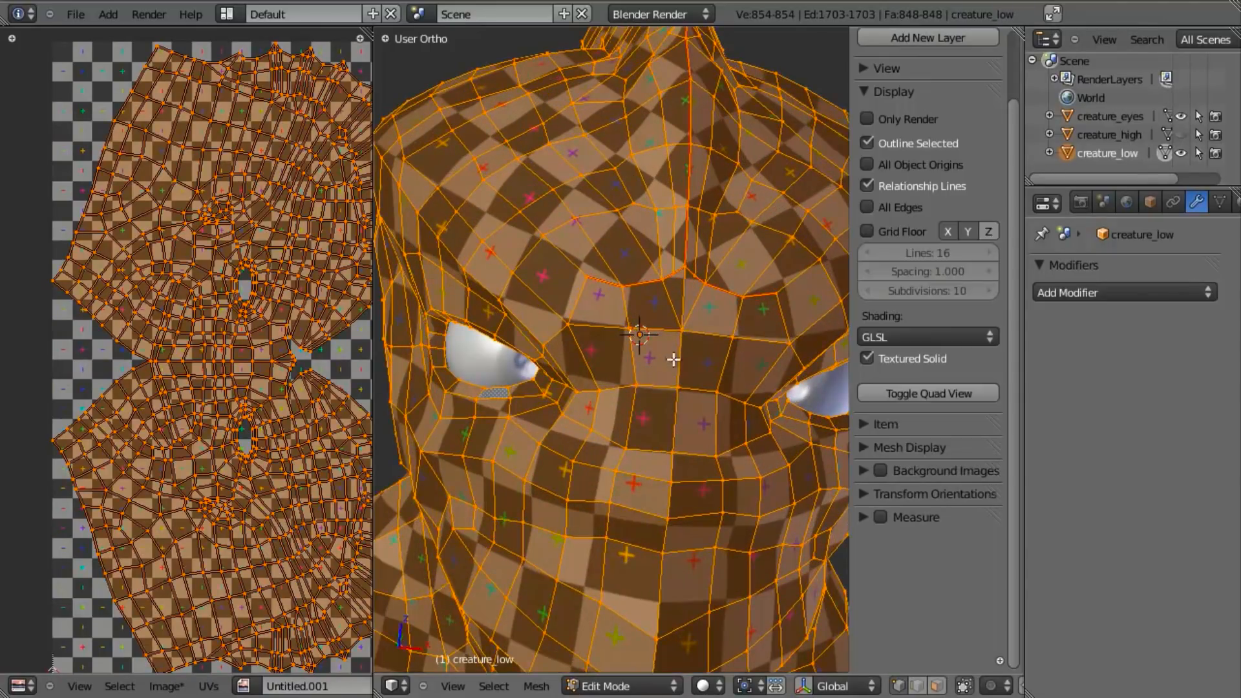
{"action": "scroll", "coordinate": [643, 393], "scroll_direction": "up", "scroll_amount": 2}
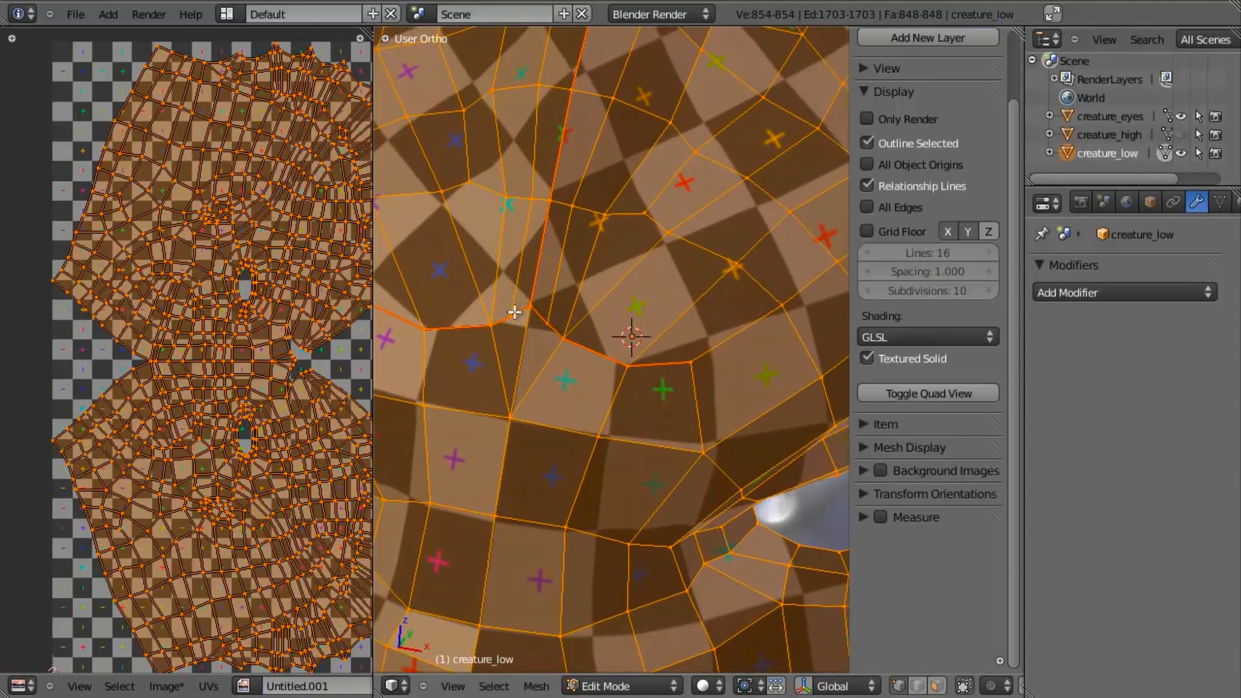
{"action": "right_click", "coordinate": [498, 325]}
{"action": "right_click", "coordinate": [568, 357], "text": "ctrl"}
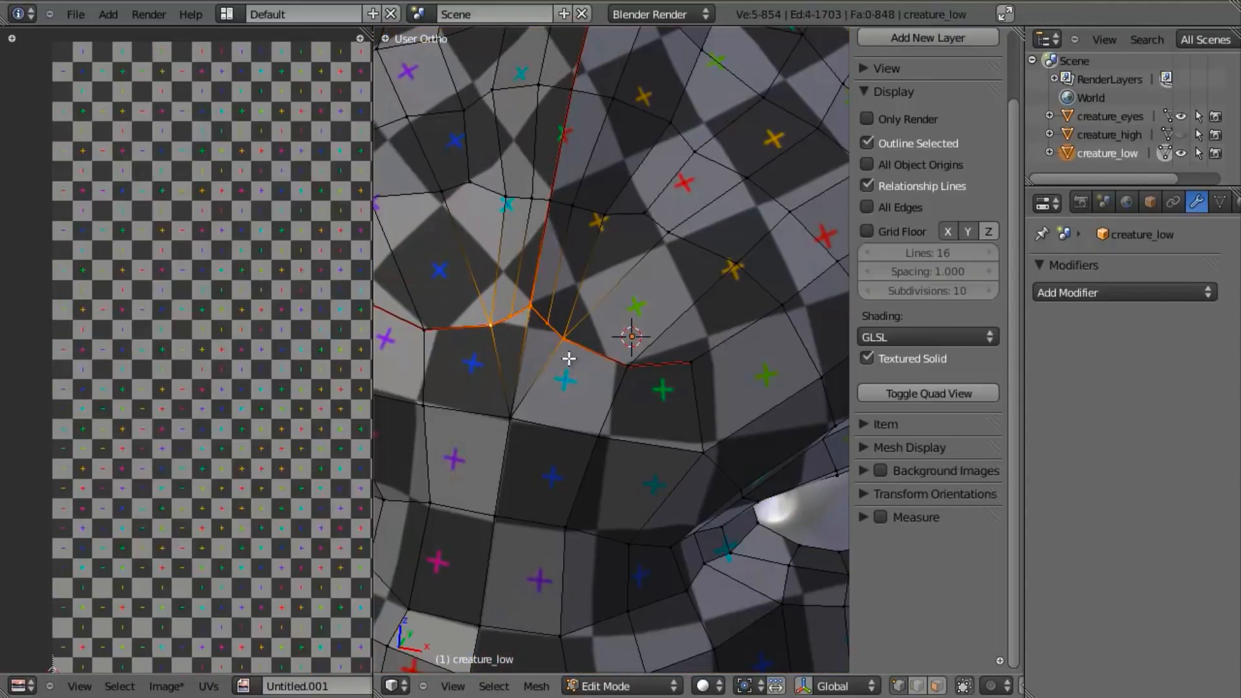
{"action": "key", "text": "ctrl+e"}
{"action": "left_click", "coordinate": [568, 359]}
{"action": "key", "text": "a"}
- Mark a pointed seam dipping to the vertex below the forehead gap and connect it to the crest seam
{"action": "left_click_drag", "start_coordinate": [484, 292], "coordinate": [483, 362]}
{"action": "right_click", "coordinate": [491, 327]}
{"action": "right_click", "coordinate": [516, 419], "text": "shift"}
{"action": "right_click", "coordinate": [561, 345], "text": "shift"}
{"action": "right_click", "coordinate": [533, 289], "text": "shift"}
{"action": "key", "text": "ctrl+e"}
{"action": "left_click", "coordinate": [535, 282]}
- Unwrap the entire head using the pointed forehead seam
{"action": "key", "text": "a"}
{"action": "key", "text": "a"}
{"action": "key", "text": "u"}
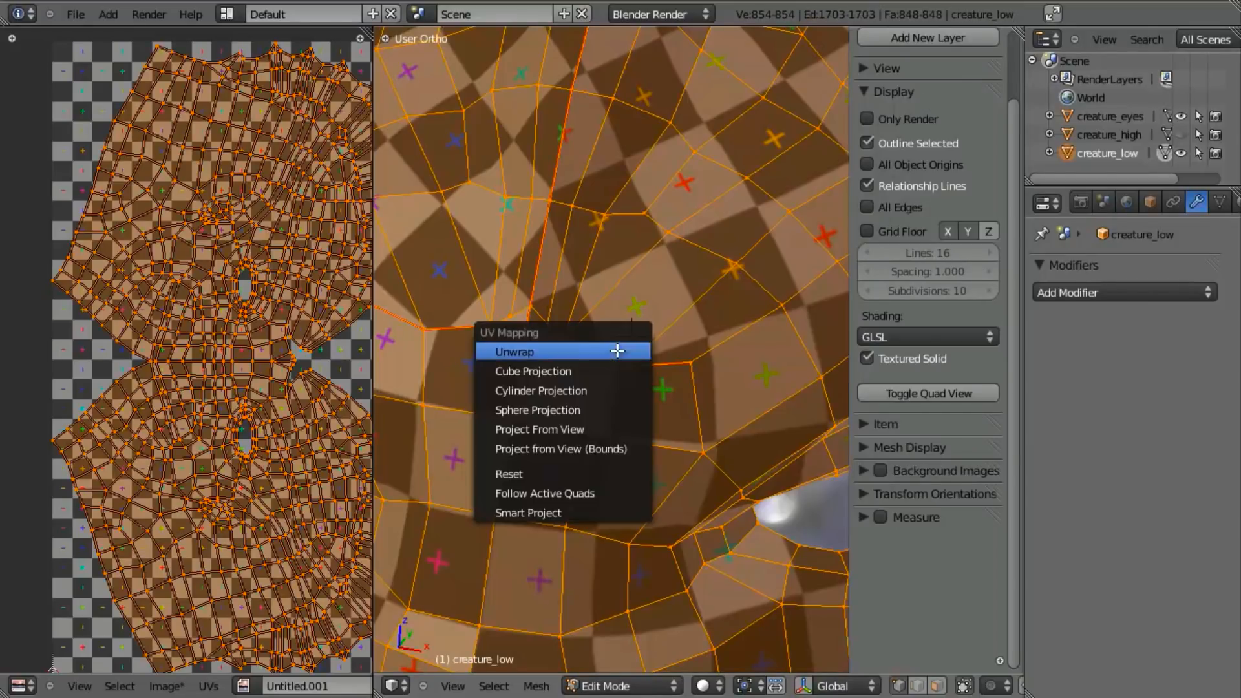
{"action": "left_click", "coordinate": [617, 350]}
{"action": "scroll", "coordinate": [285, 362], "scroll_direction": "up", "scroll_amount": 5}
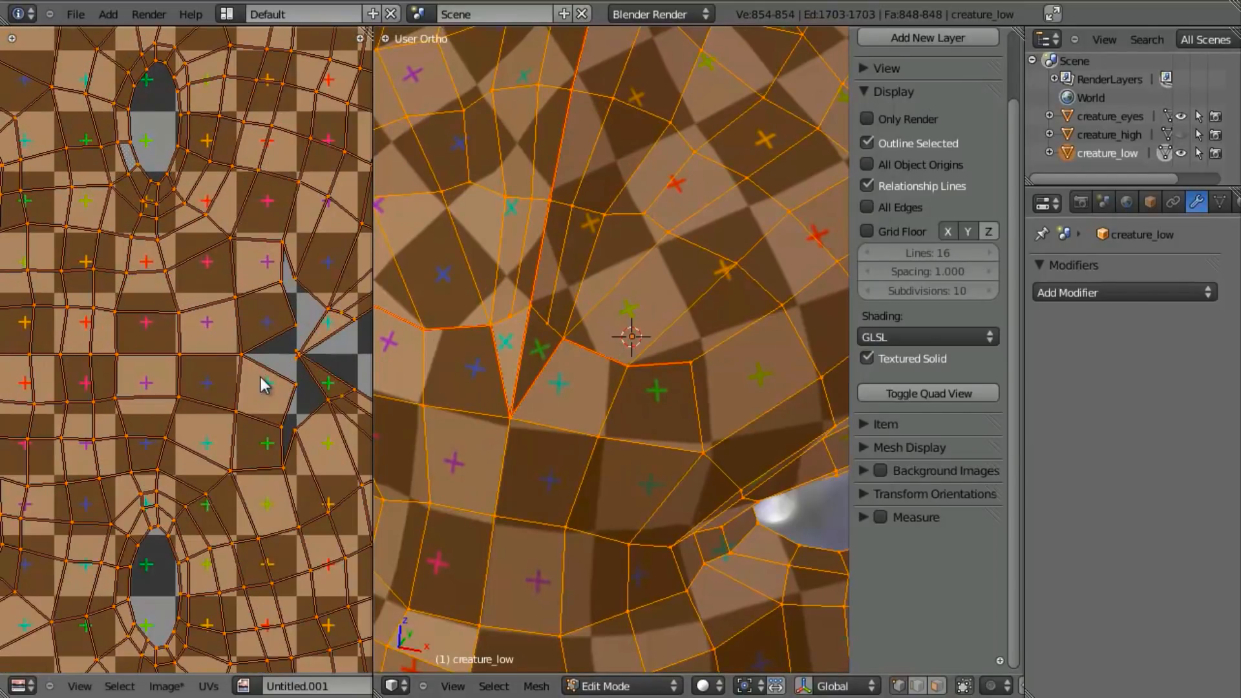
{"action": "scroll", "coordinate": [248, 367], "scroll_direction": "up", "scroll_amount": 1}
- Scale the UV vertices at the split tip of the forehead seam closely together
{"action": "right_click", "coordinate": [329, 355]}
{"action": "middle_click_drag", "start_coordinate": [311, 389], "coordinate": [173, 352]}
{"action": "scroll", "coordinate": [206, 352], "scroll_direction": "up", "scroll_amount": 2}
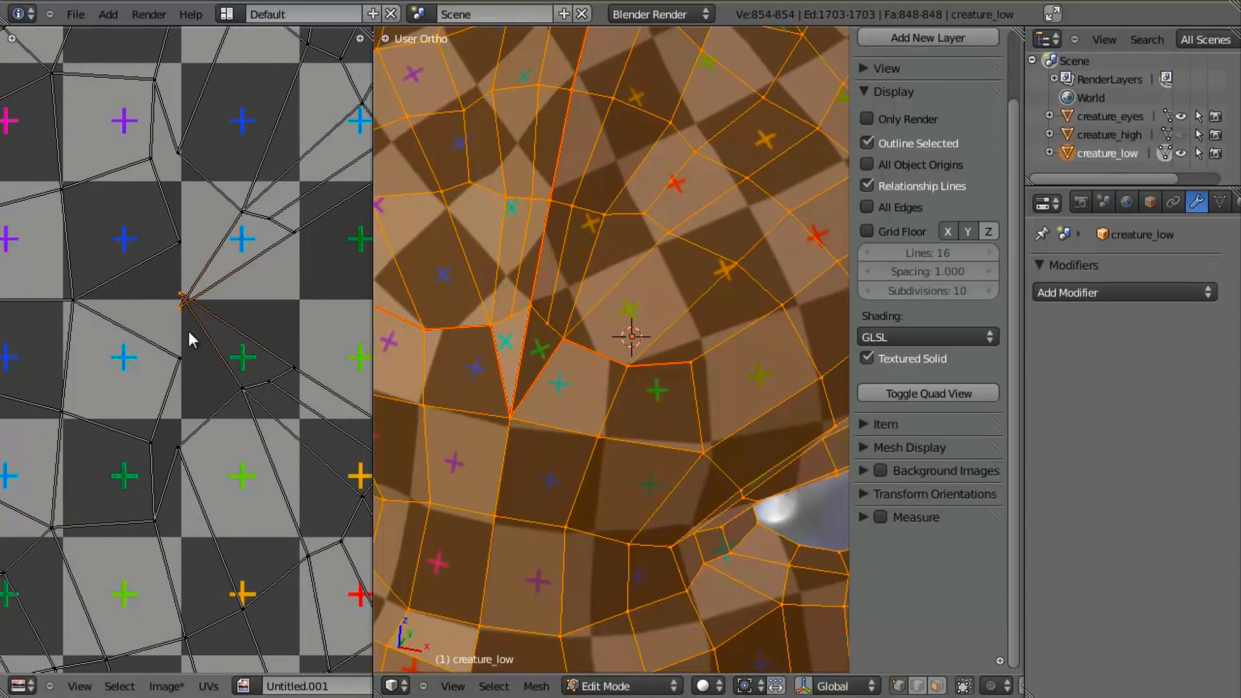
{"action": "key", "text": "s"}
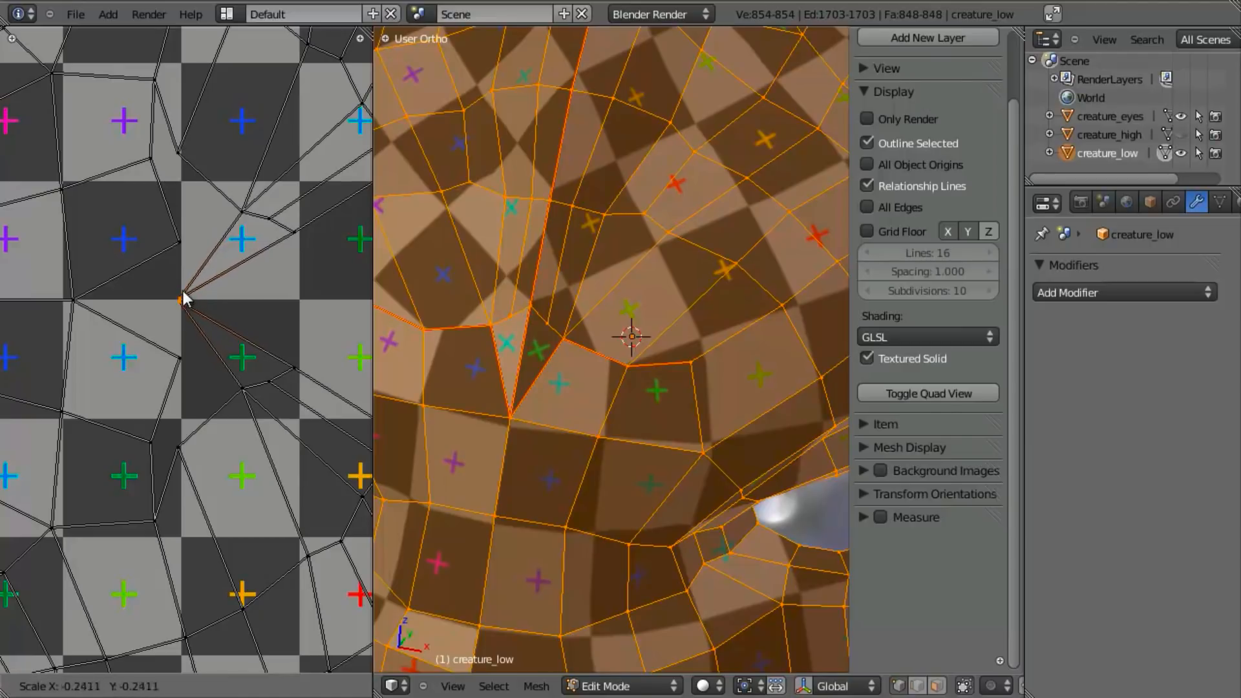
{"action": "left_click", "coordinate": [185, 289]}
- Inspect the checker pattern around the forehead in Object Mode and return to Edit Mode
{"action": "key", "text": "Tab"}
{"action": "scroll", "coordinate": [607, 355], "scroll_direction": "down", "scroll_amount": 5}
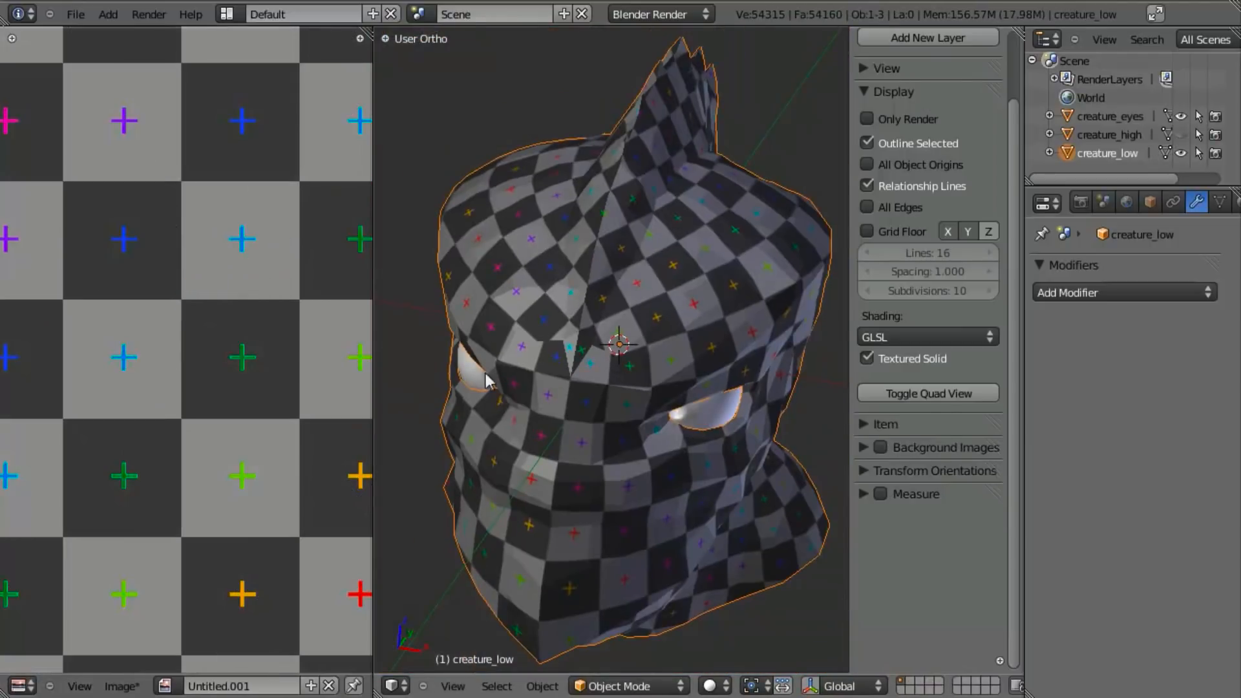
{"action": "scroll", "coordinate": [216, 354], "scroll_direction": "down", "scroll_amount": 6}
{"action": "key", "text": "Tab"}
{"action": "scroll", "coordinate": [577, 394], "scroll_direction": "up", "scroll_amount": 2}
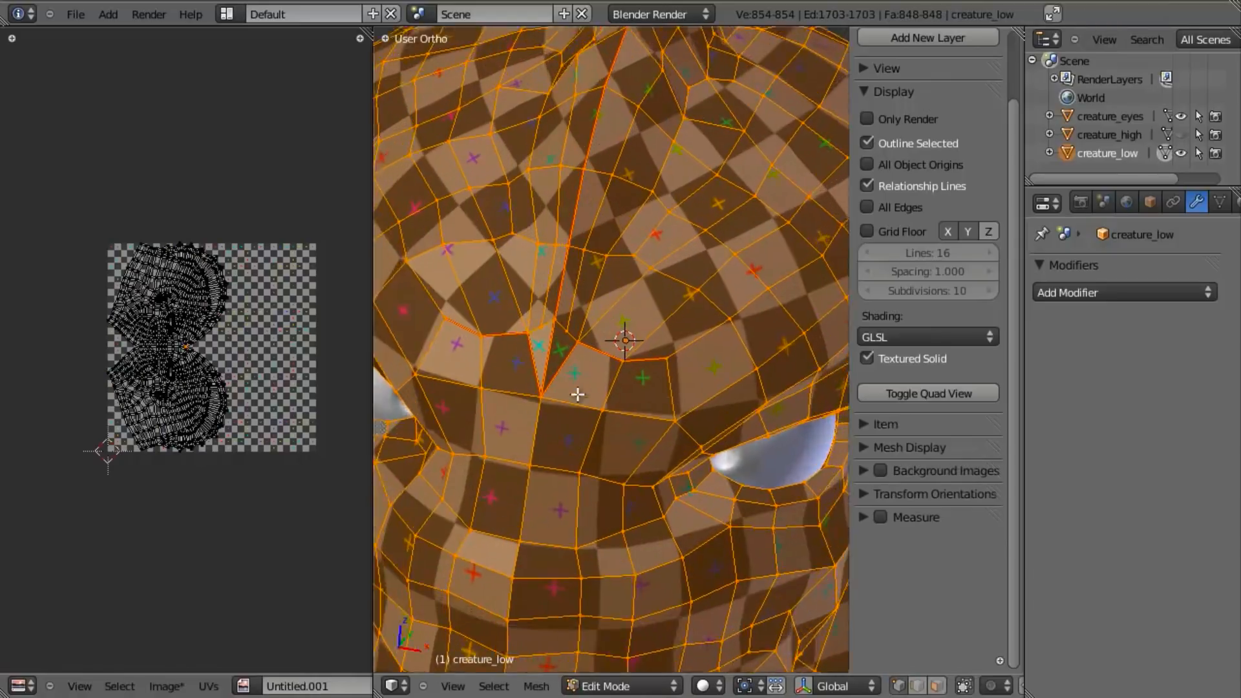
{"action": "scroll", "coordinate": [577, 393], "scroll_direction": "up", "scroll_amount": 2}
{"action": "scroll", "coordinate": [200, 405], "scroll_direction": "up", "scroll_amount": 6}
{"action": "scroll", "coordinate": [265, 410], "scroll_direction": "down", "scroll_amount": 6}
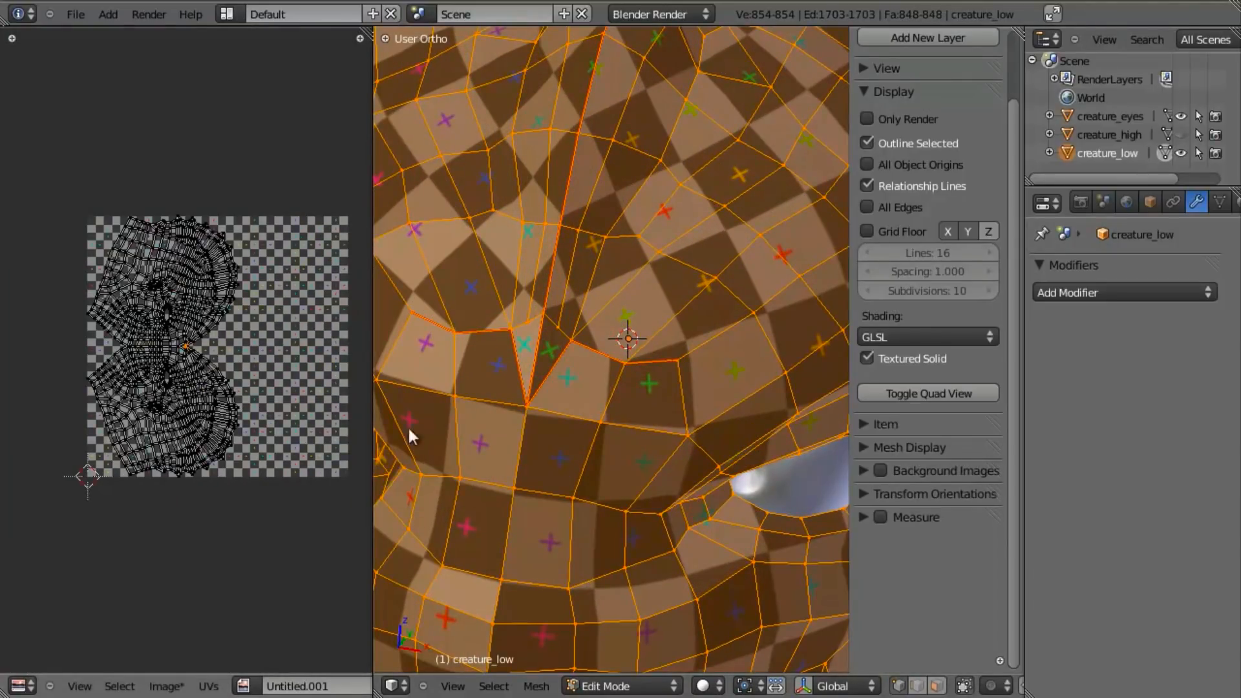
- Unlink the test grid image from the UV layout and rotate all the UVs by 90 degrees
{"action": "middle_click_drag", "start_coordinate": [273, 685], "coordinate": [197, 688]}
{"action": "left_click", "coordinate": [330, 686]}
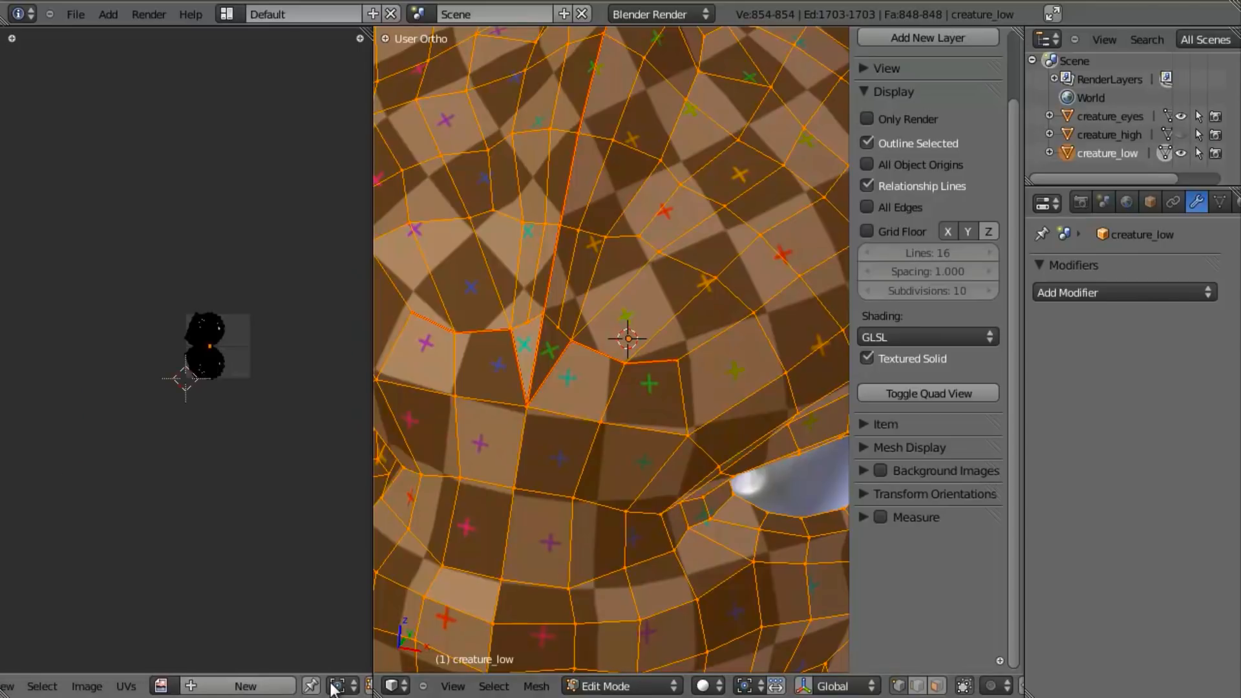
{"action": "key", "text": "a"}
{"action": "scroll", "coordinate": [242, 460], "scroll_direction": "up", "scroll_amount": 6}
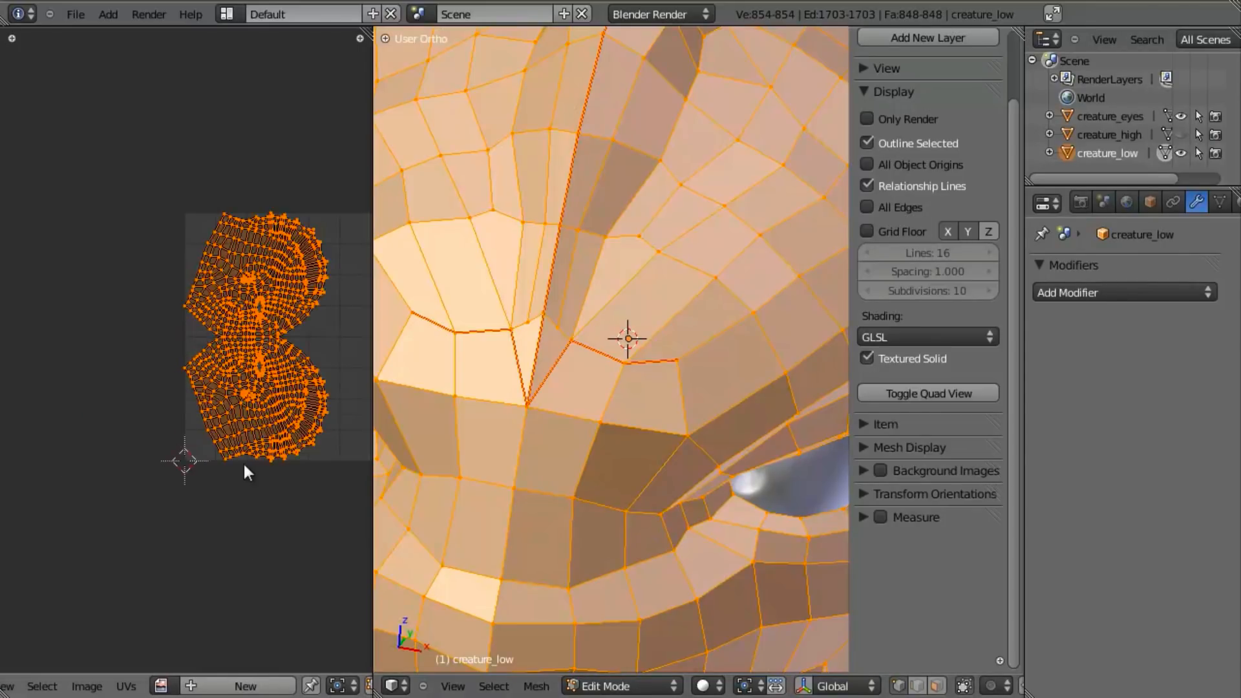
{"action": "key", "text": "r"}
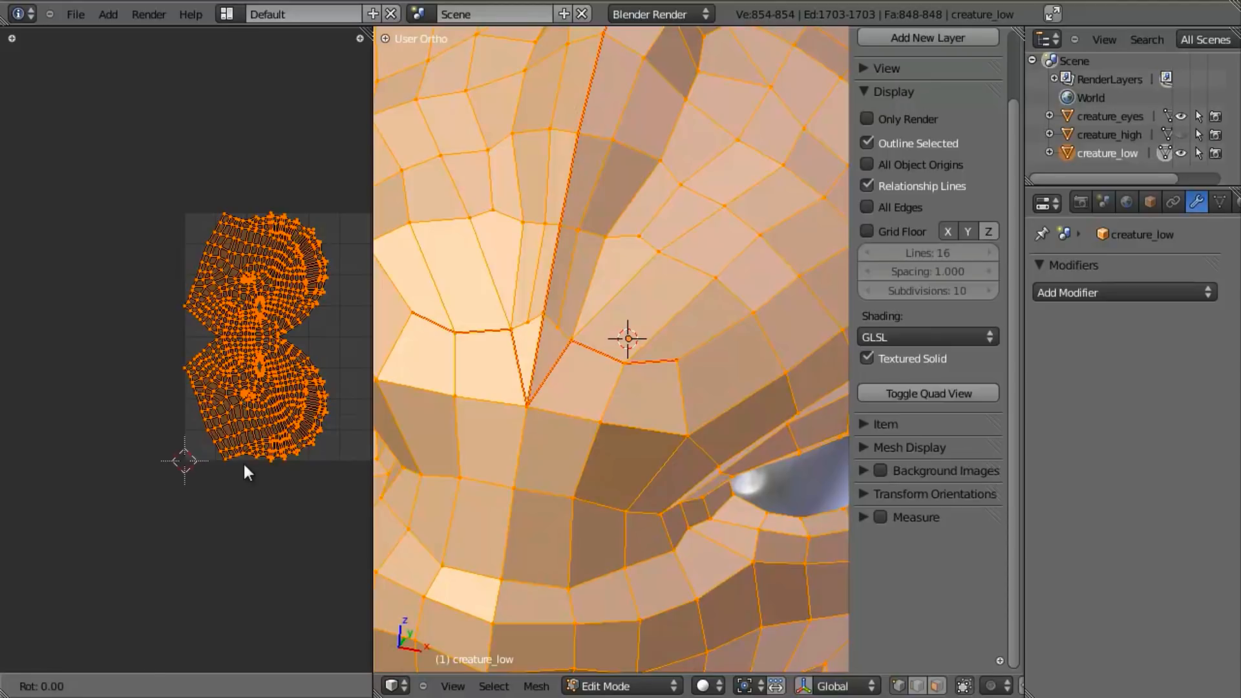
{"action": "type", "text": "90"}
{"action": "key", "text": "Return"}
{"action": "scroll", "coordinate": [247, 410], "scroll_direction": "down", "scroll_amount": 1}
{"action": "middle_click_drag", "start_coordinate": [246, 409], "coordinate": [125, 399]}
{"action": "key", "text": "g"}
{"action": "right_click", "coordinate": [183, 390]}
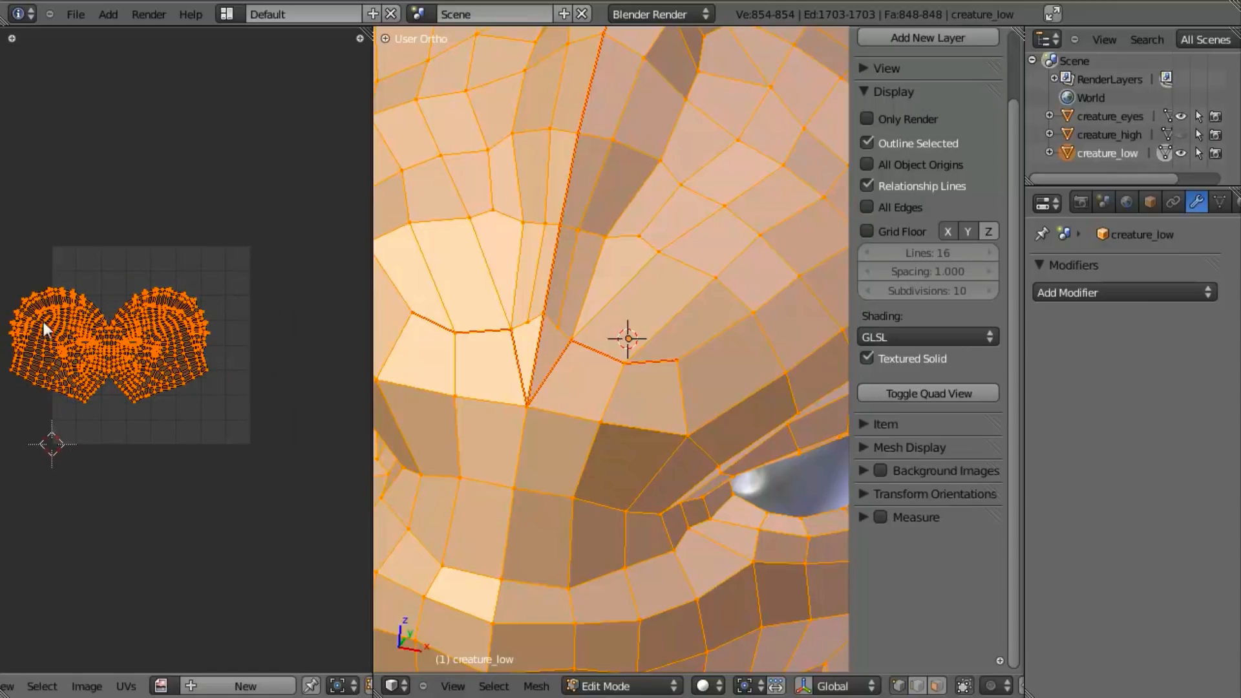
- Create a new image for the UV layout with a width of 2048 and a height of 3060
{"action": "left_click", "coordinate": [246, 685]}
{"action": "left_click", "coordinate": [477, 554]}
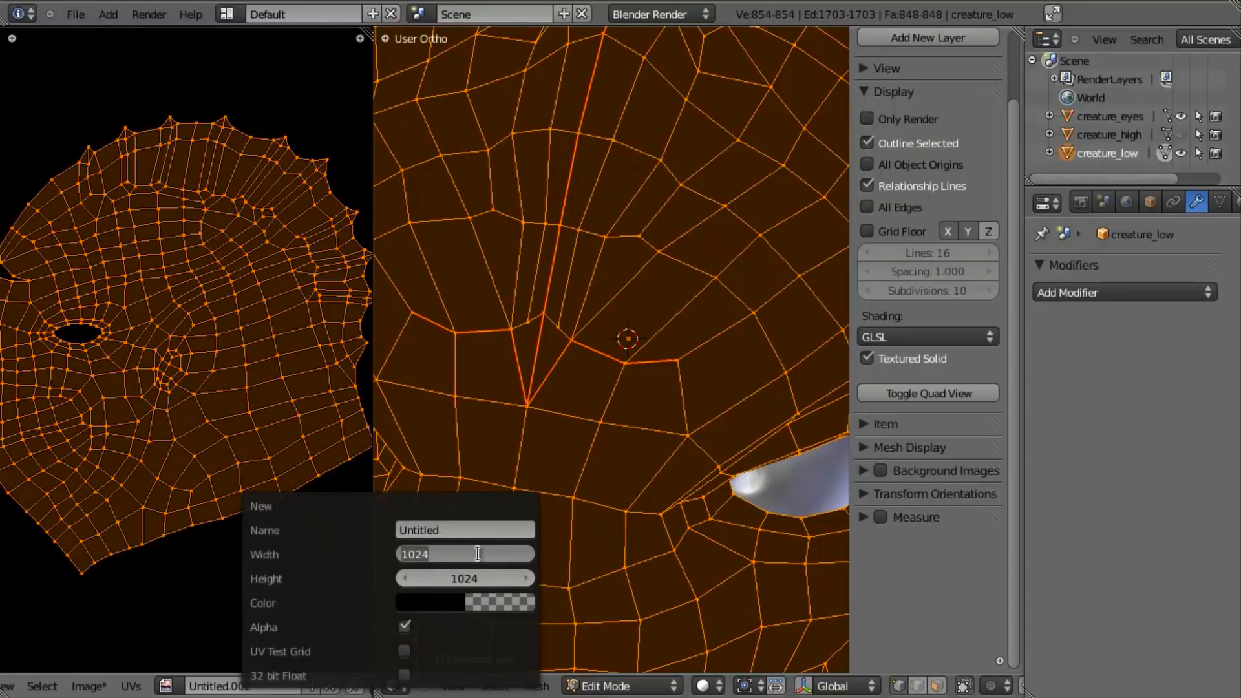
{"action": "type", "text": "2048"}
{"action": "key", "text": "Tab"}
{"action": "type", "text": "3060"}
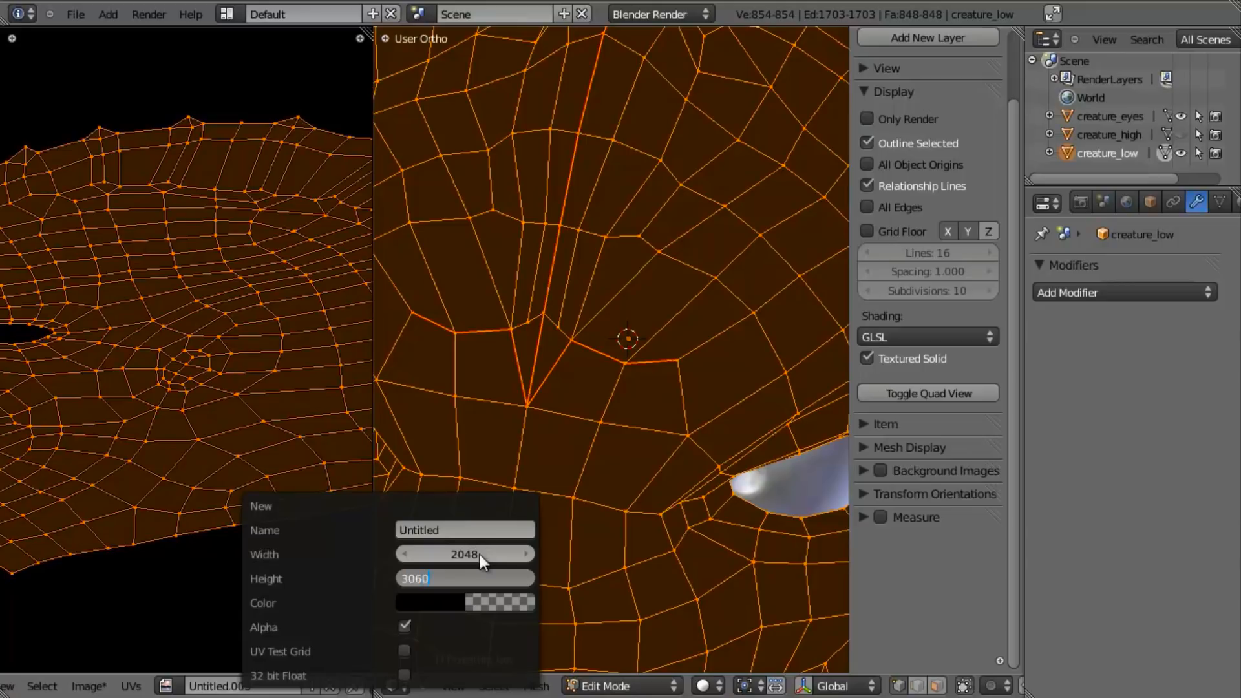
{"action": "key", "text": "Return"}
{"action": "scroll", "coordinate": [272, 408], "scroll_direction": "down", "scroll_amount": 11}
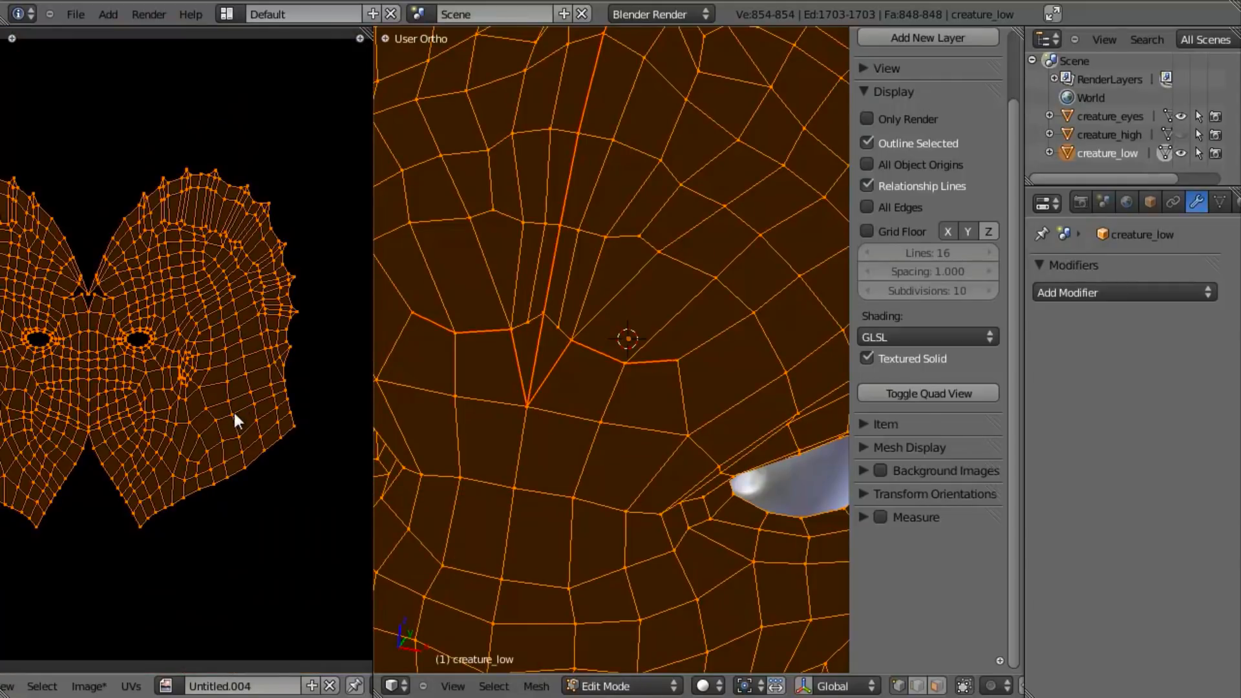
- Unlink the tall image from the UV layout and create a new image with a width of 3060 and a height of 2048
{"action": "scroll", "coordinate": [234, 426], "scroll_direction": "up", "scroll_amount": 4}
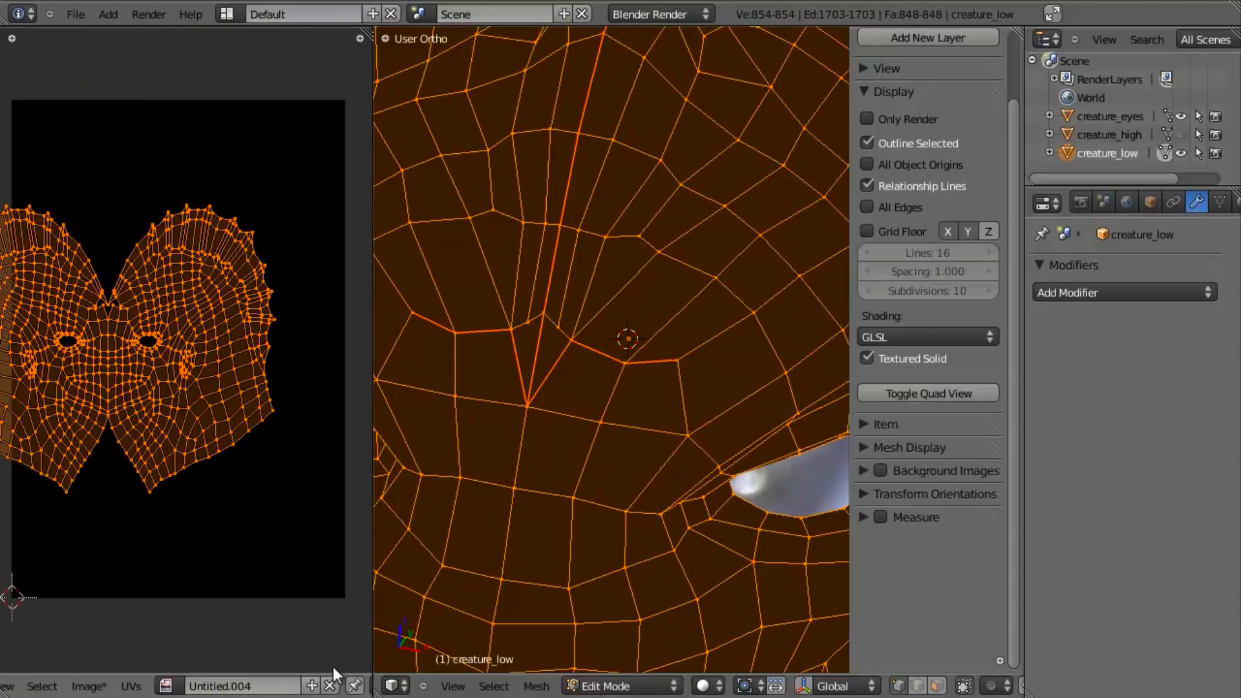
{"action": "left_click", "coordinate": [329, 686]}
{"action": "left_click", "coordinate": [233, 685]}
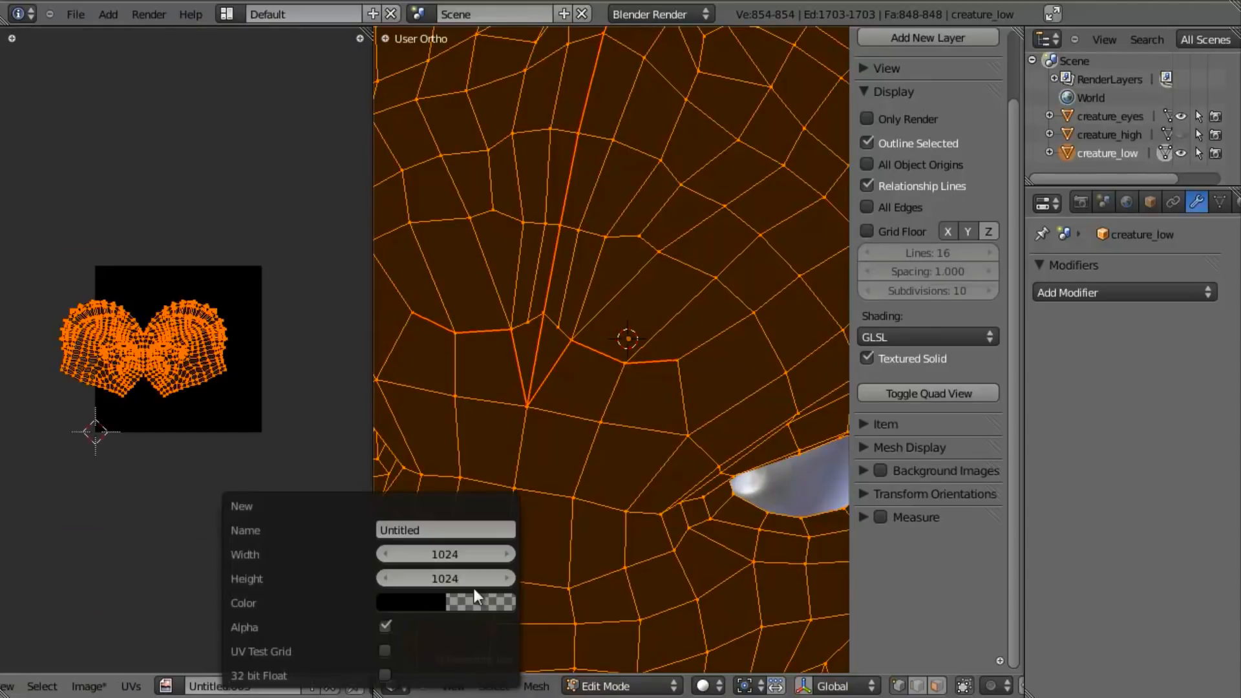
{"action": "left_click", "coordinate": [497, 555]}
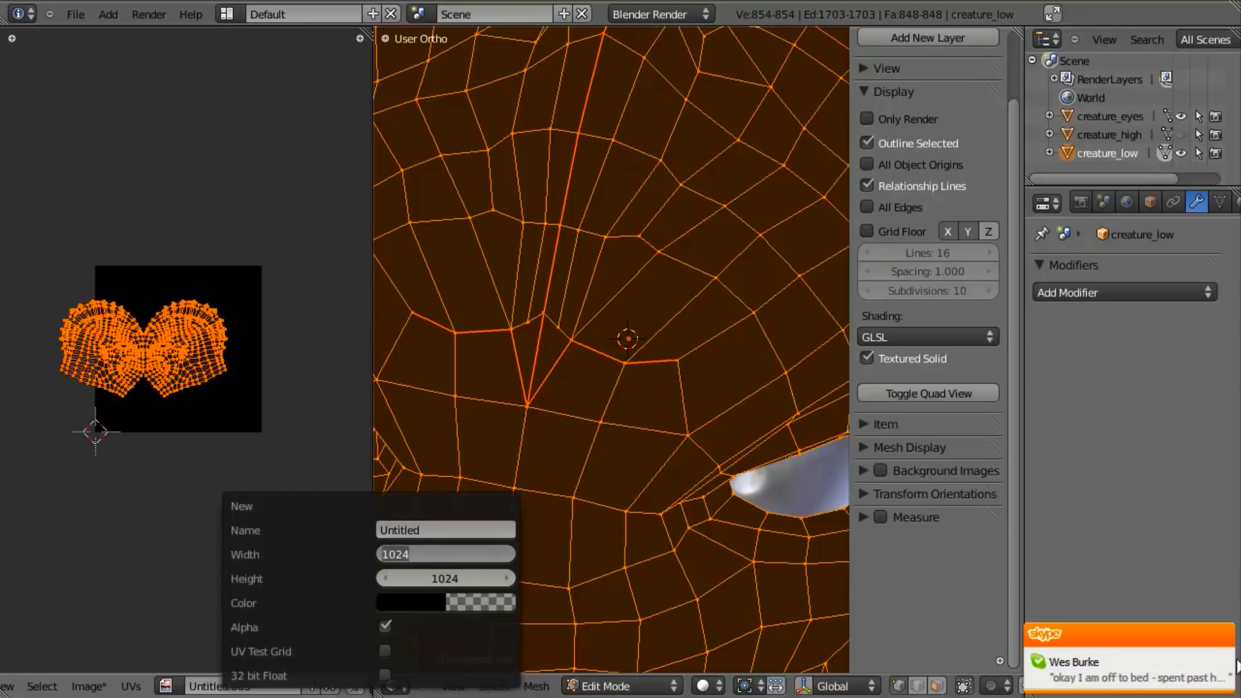
{"action": "type", "text": "3060"}
{"action": "key", "text": "Tab"}
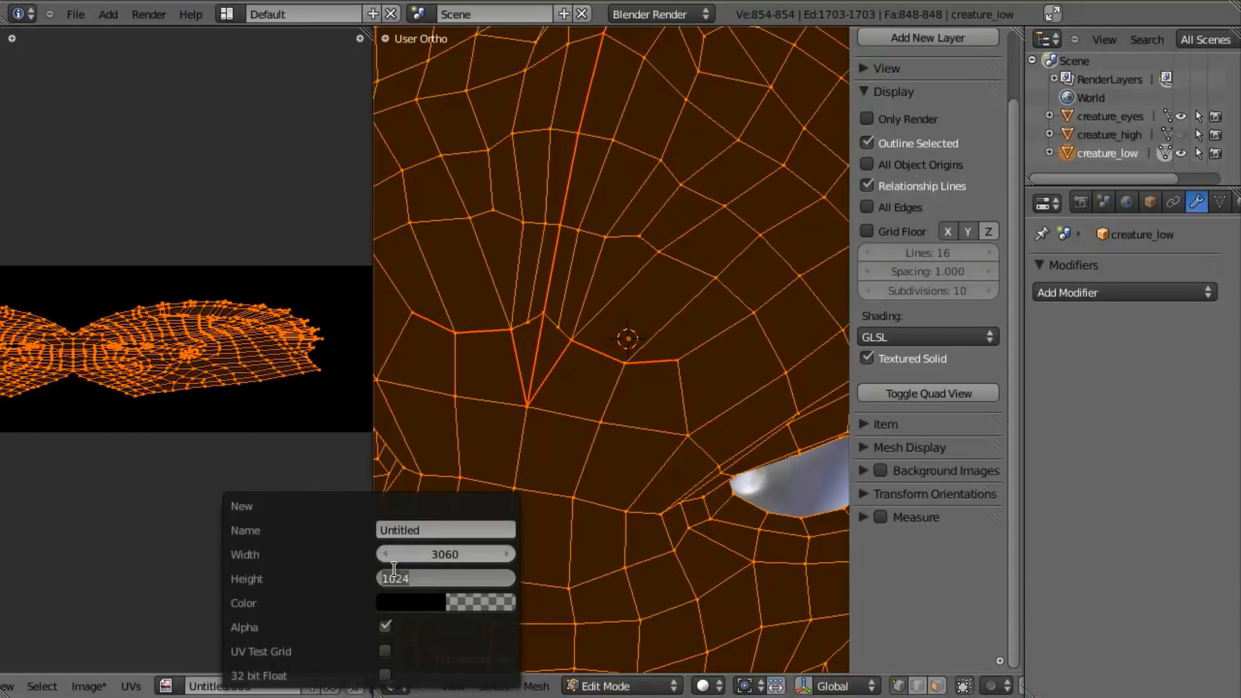
{"action": "type", "text": "2048"}
{"action": "key", "text": "Return"}
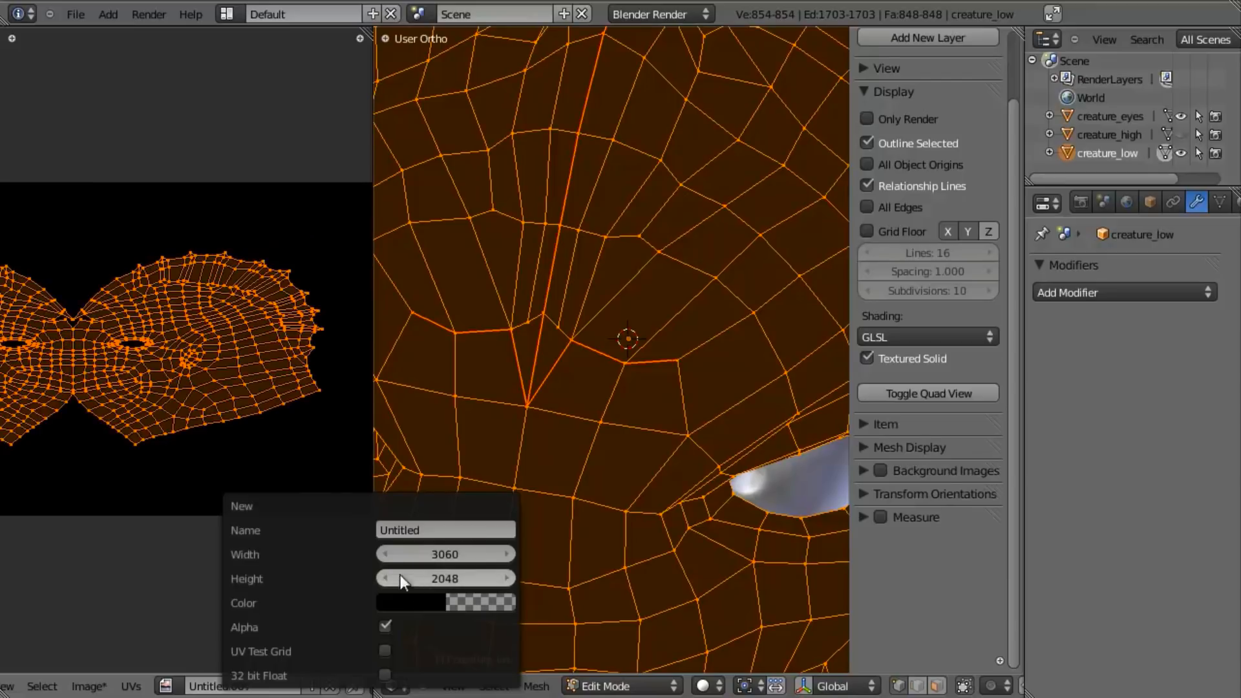
- Unwrap the head again for the wide image, rotate its UVs by -90 degrees and pack them to fill the image
{"action": "scroll", "coordinate": [210, 412], "scroll_direction": "down", "scroll_amount": 3}
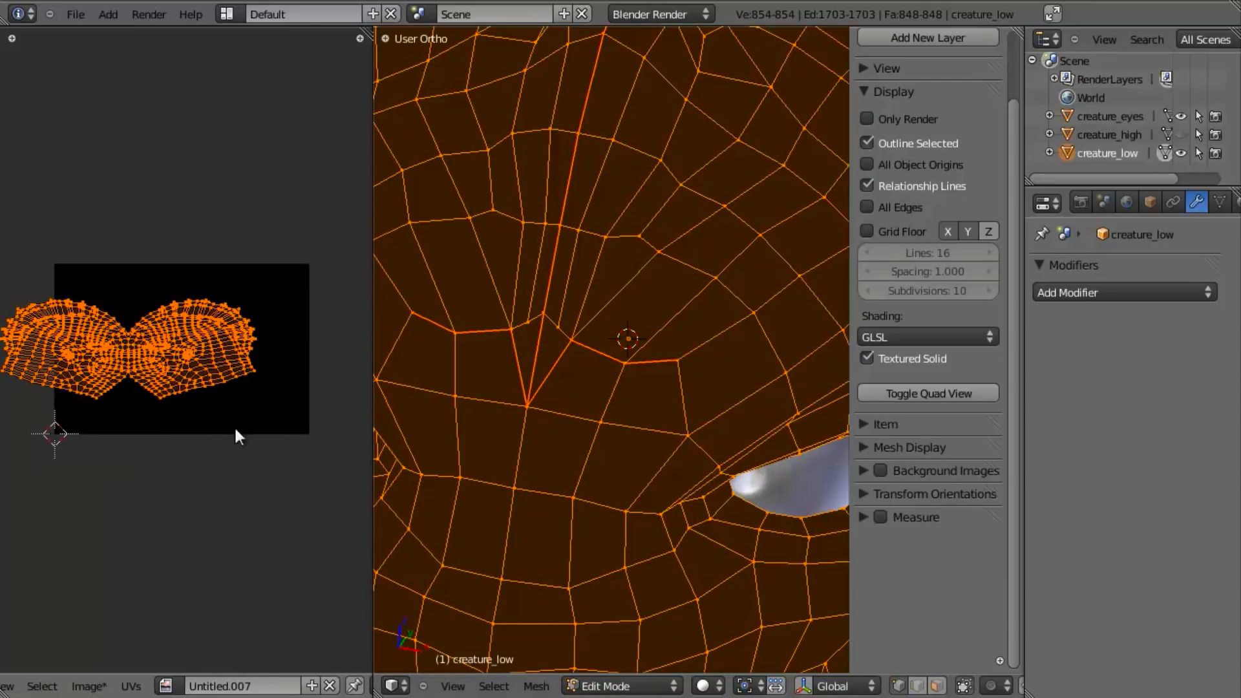
{"action": "key", "text": "u"}
{"action": "left_click", "coordinate": [720, 414]}
{"action": "scroll", "coordinate": [92, 395], "scroll_direction": "up", "scroll_amount": 2}
{"action": "type", "text": "r-90"}
{"action": "key", "text": "Return"}
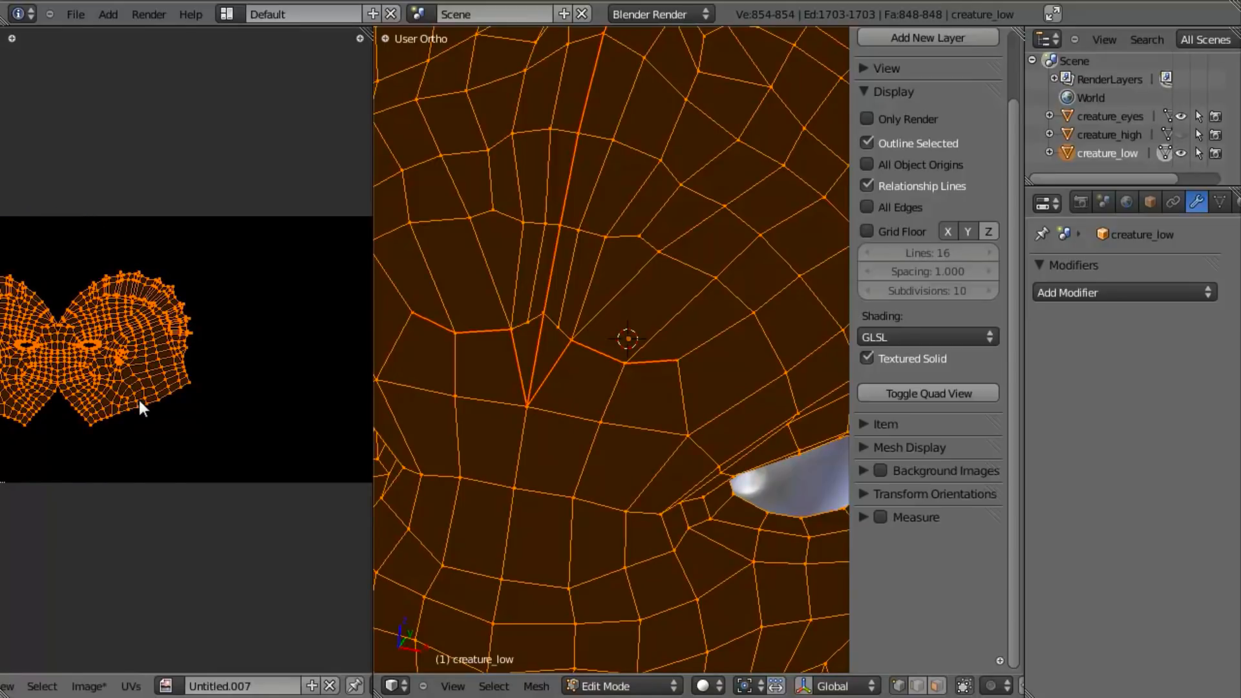
{"action": "scroll", "coordinate": [185, 423], "scroll_direction": "down", "scroll_amount": 3}
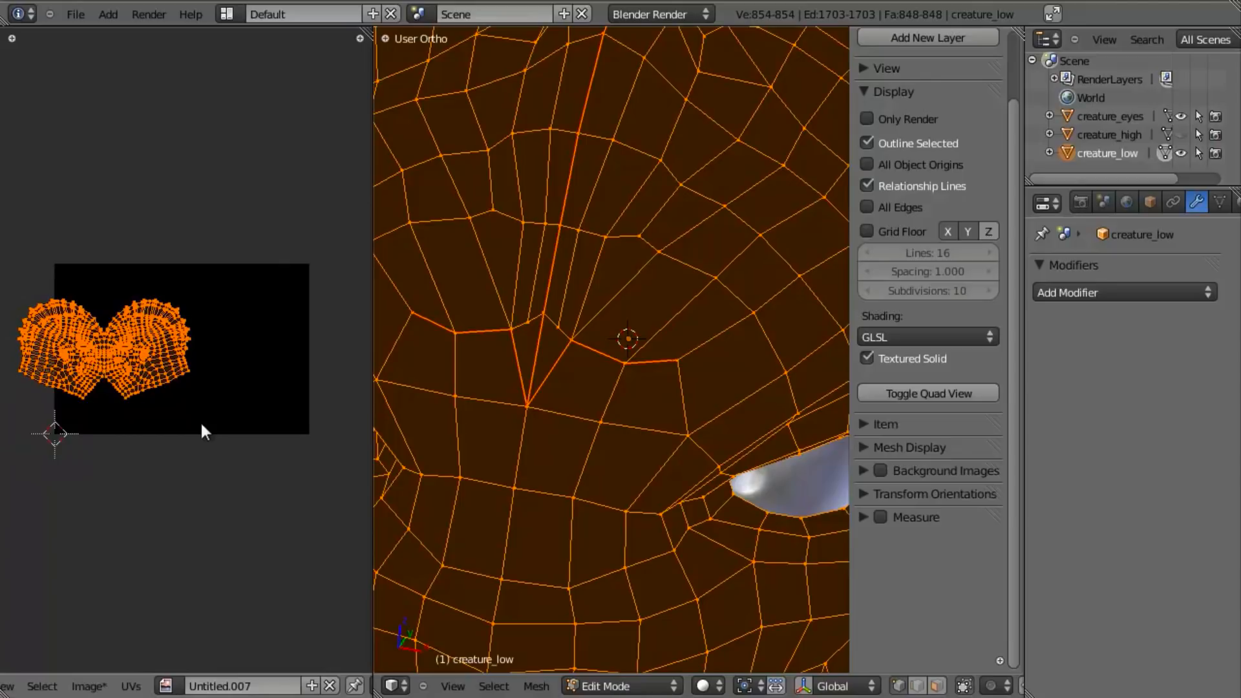
{"action": "key", "text": "ctrl+p"}
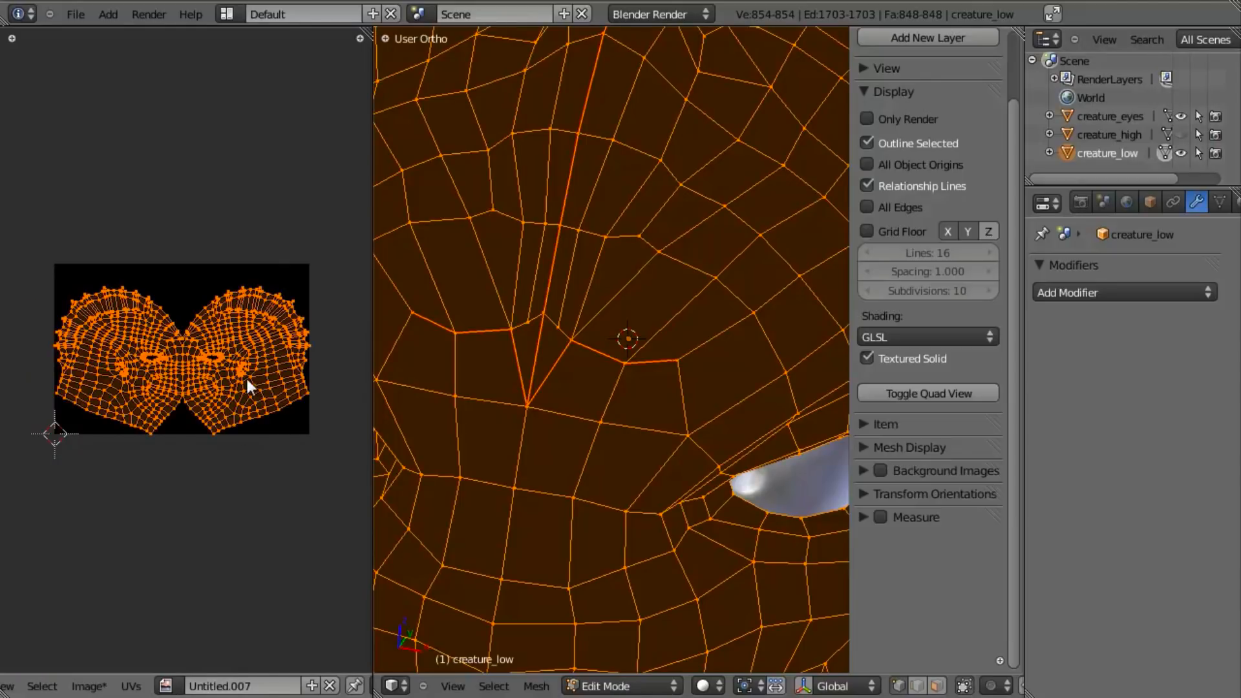
- Scale the UV vertices at the split tip of the re-unwrapped forehead seam closer together
{"action": "scroll", "coordinate": [261, 317], "scroll_direction": "up", "scroll_amount": 2}
{"action": "scroll", "coordinate": [195, 375], "scroll_direction": "up", "scroll_amount": 5}
{"action": "key", "text": "a"}
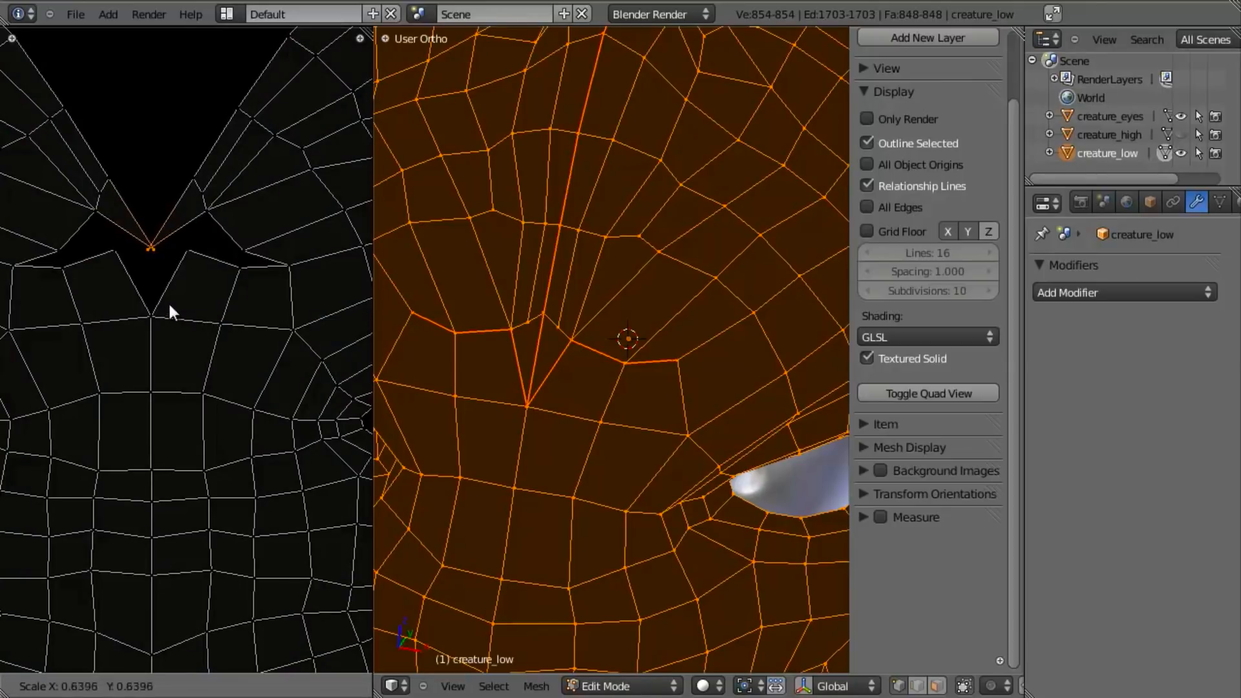
{"action": "scroll", "coordinate": [326, 391], "scroll_direction": "down", "scroll_amount": 6}
{"action": "scroll", "coordinate": [270, 411], "scroll_direction": "down", "scroll_amount": 5}
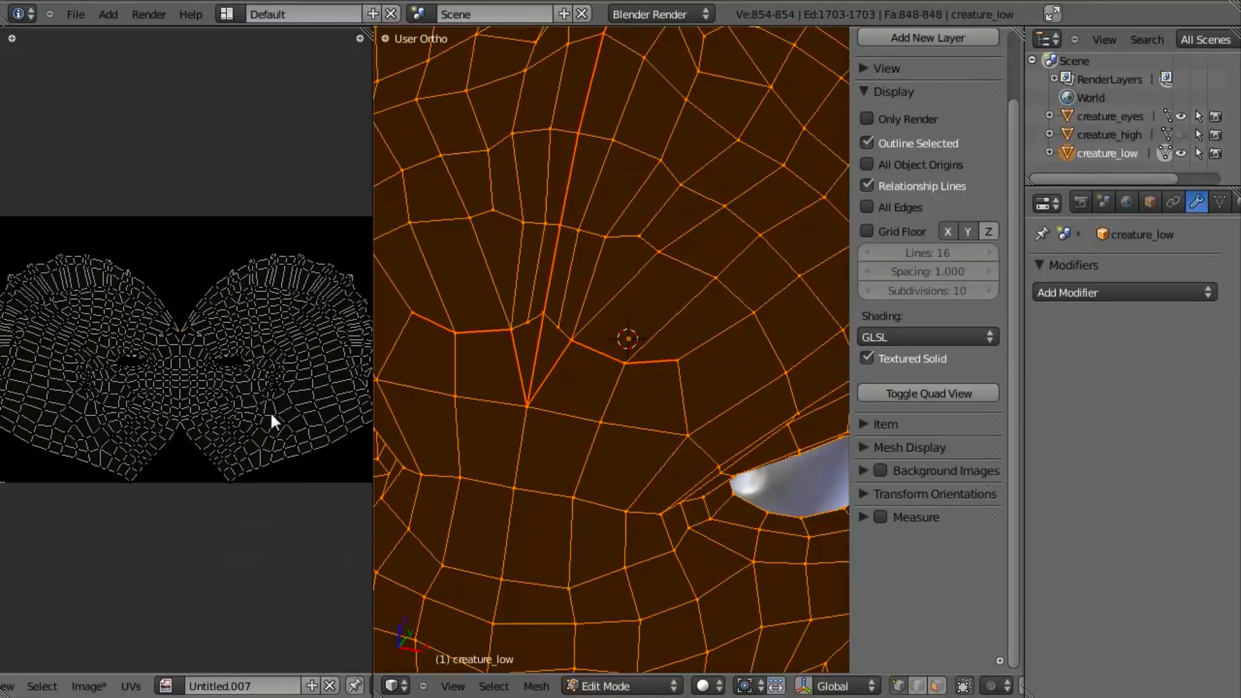
- Rename the new image as creature_normalmap
{"action": "scroll", "coordinate": [250, 423], "scroll_direction": "up", "scroll_amount": 2}
{"action": "left_click", "coordinate": [266, 685]}
{"action": "type", "text": "creature "}
{"action": "type", "text": "normalmap"}
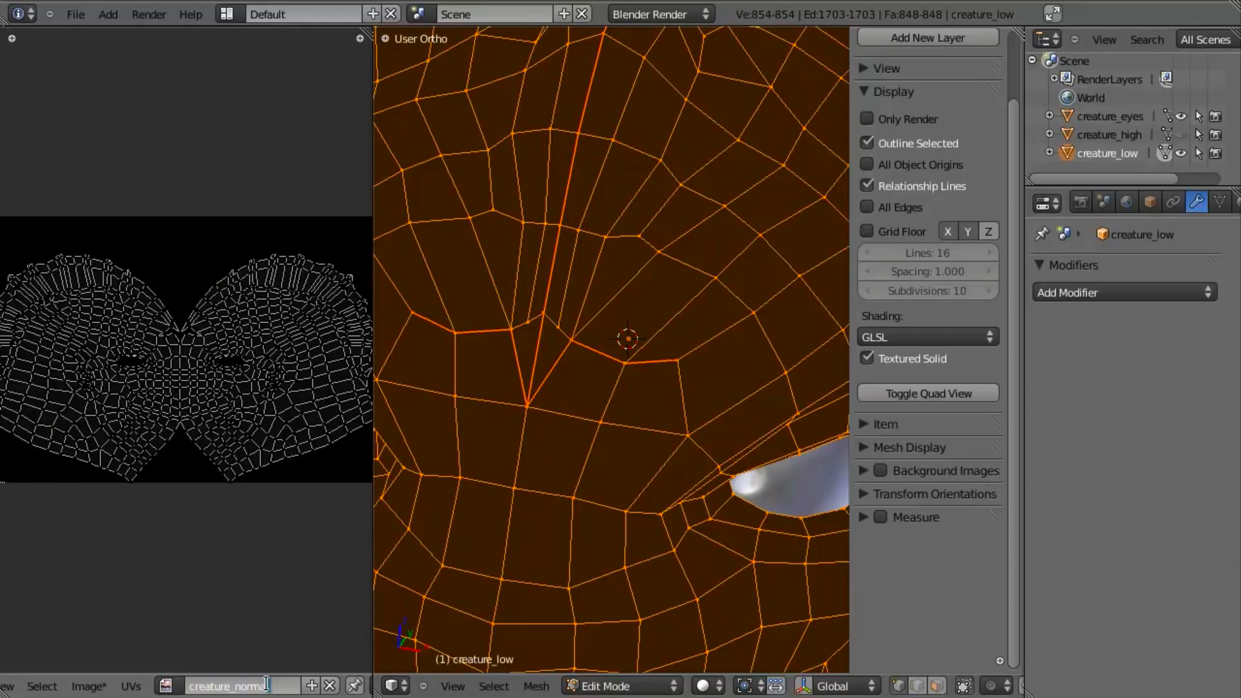
{"action": "key", "text": "Return"}
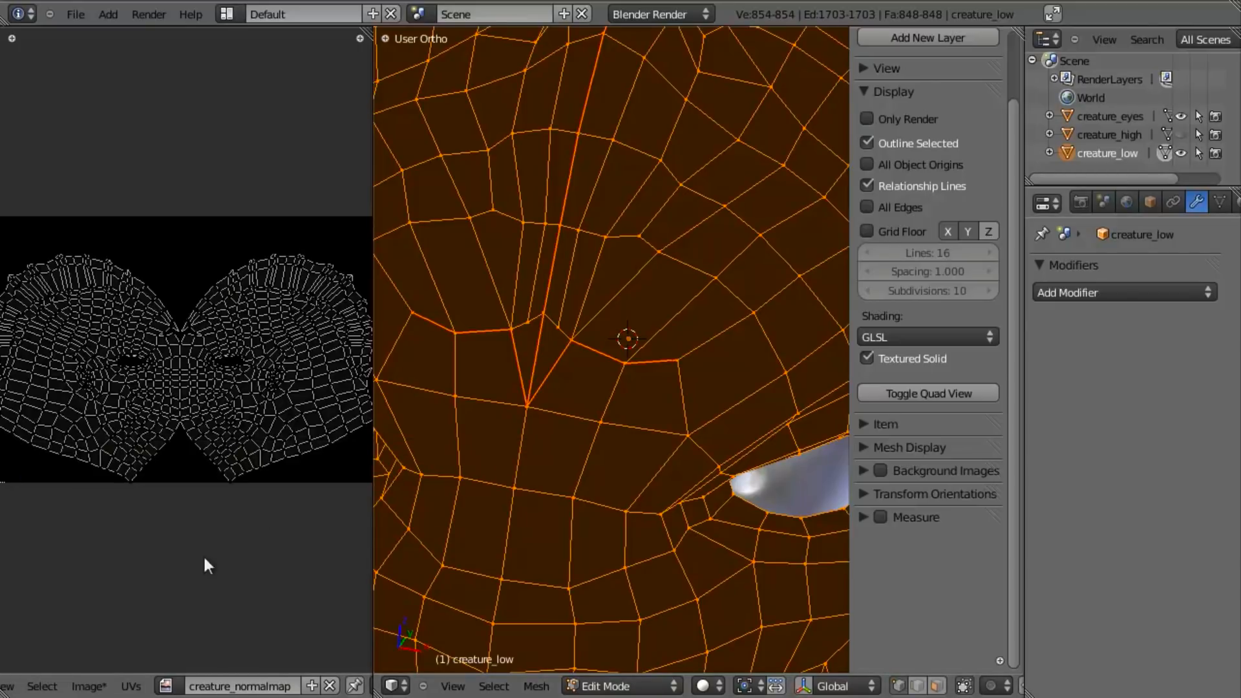
- Return the low-poly head to Object Mode and turn off Textured Solid display
{"action": "key", "text": "Home"}
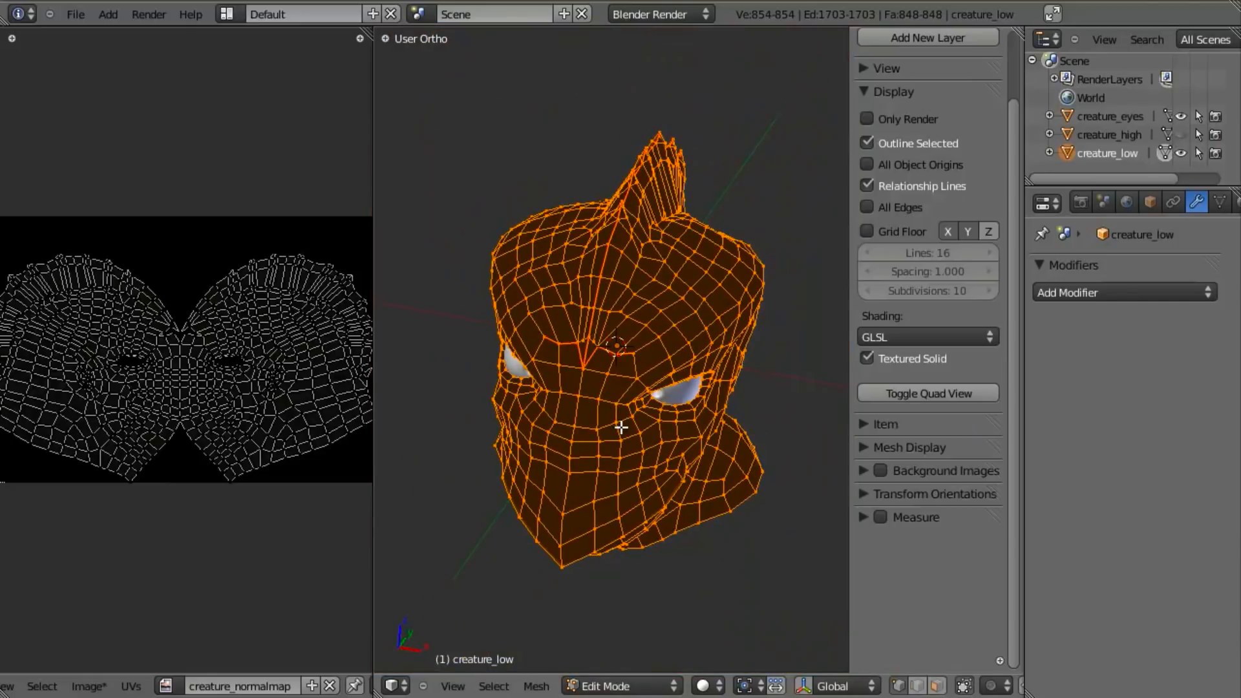
{"action": "key", "text": "Tab"}
{"action": "scroll", "coordinate": [604, 446], "scroll_direction": "down", "scroll_amount": 4}
{"action": "middle_click_drag", "start_coordinate": [594, 456], "coordinate": [585, 399]}
{"action": "scroll", "coordinate": [585, 401], "scroll_direction": "up", "scroll_amount": 3}
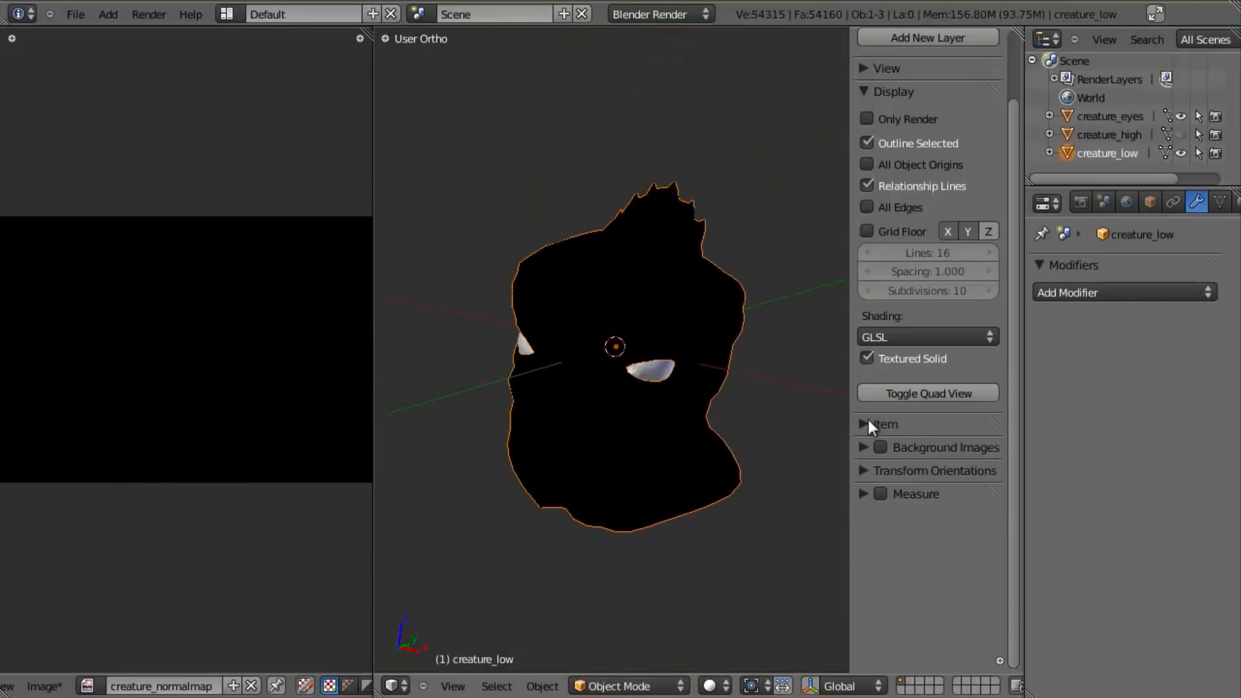
{"action": "left_click", "coordinate": [866, 357]}
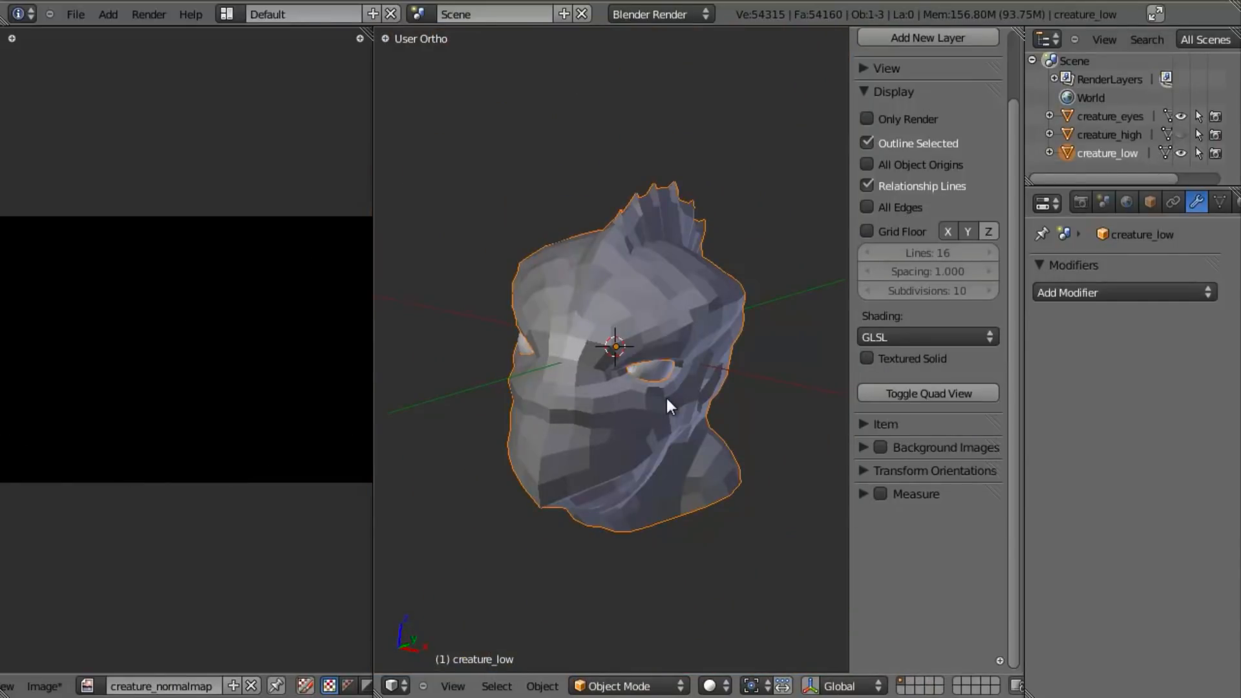
- Unhide the high-poly head, deselect everything and check both overlapping heads in wireframe and solid shading
{"action": "key", "text": "alt+h"}
{"action": "scroll", "coordinate": [625, 424], "scroll_direction": "up", "scroll_amount": 3}
{"action": "middle_click_drag", "start_coordinate": [595, 553], "coordinate": [580, 493]}
{"action": "key", "text": "a"}
{"action": "key", "text": "z"}
{"action": "scroll", "coordinate": [580, 494], "scroll_direction": "down", "scroll_amount": 2}
{"action": "middle_click_drag", "start_coordinate": [697, 395], "coordinate": [659, 363]}
{"action": "scroll", "coordinate": [655, 359], "scroll_direction": "up", "scroll_amount": 3}
{"action": "key", "text": "z"}
{"action": "scroll", "coordinate": [654, 358], "scroll_direction": "down", "scroll_amount": 3}
{"action": "middle_click_drag", "start_coordinate": [599, 393], "coordinate": [700, 340]}
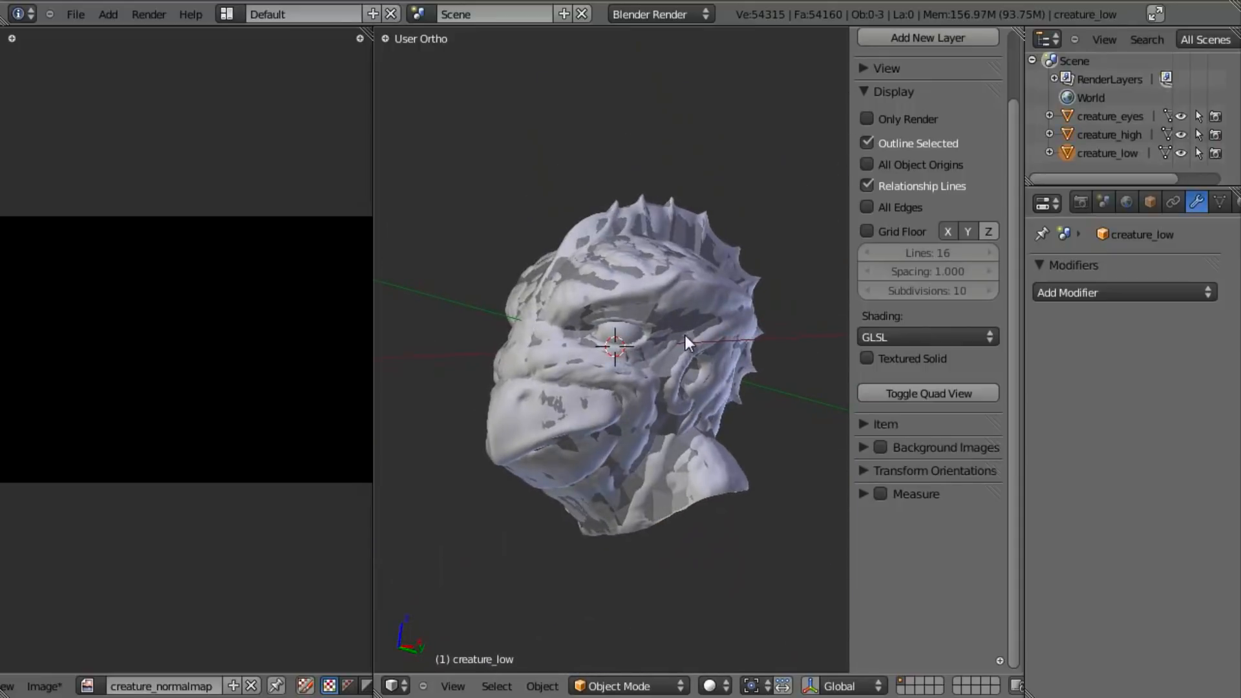
- Select creature_high and raise its Multires preview level to 7
{"action": "right_click", "coordinate": [685, 328]}
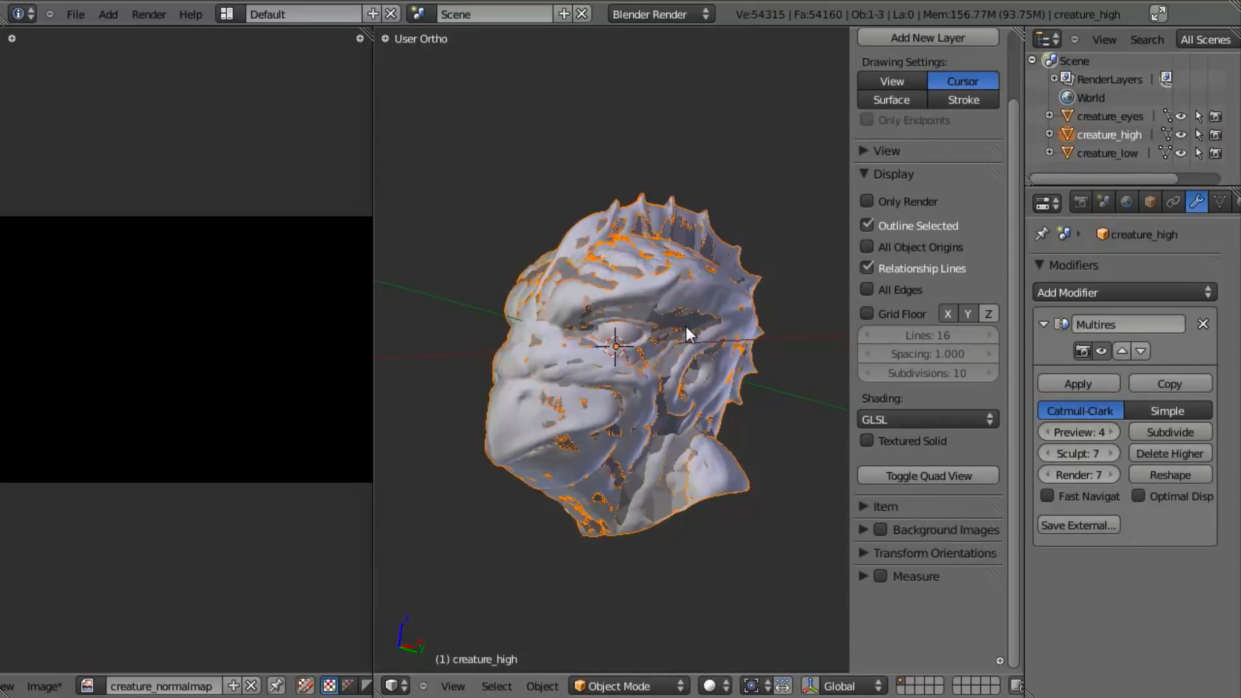
{"action": "left_click", "coordinate": [1111, 432]}
{"action": "left_click", "coordinate": [1112, 432]}
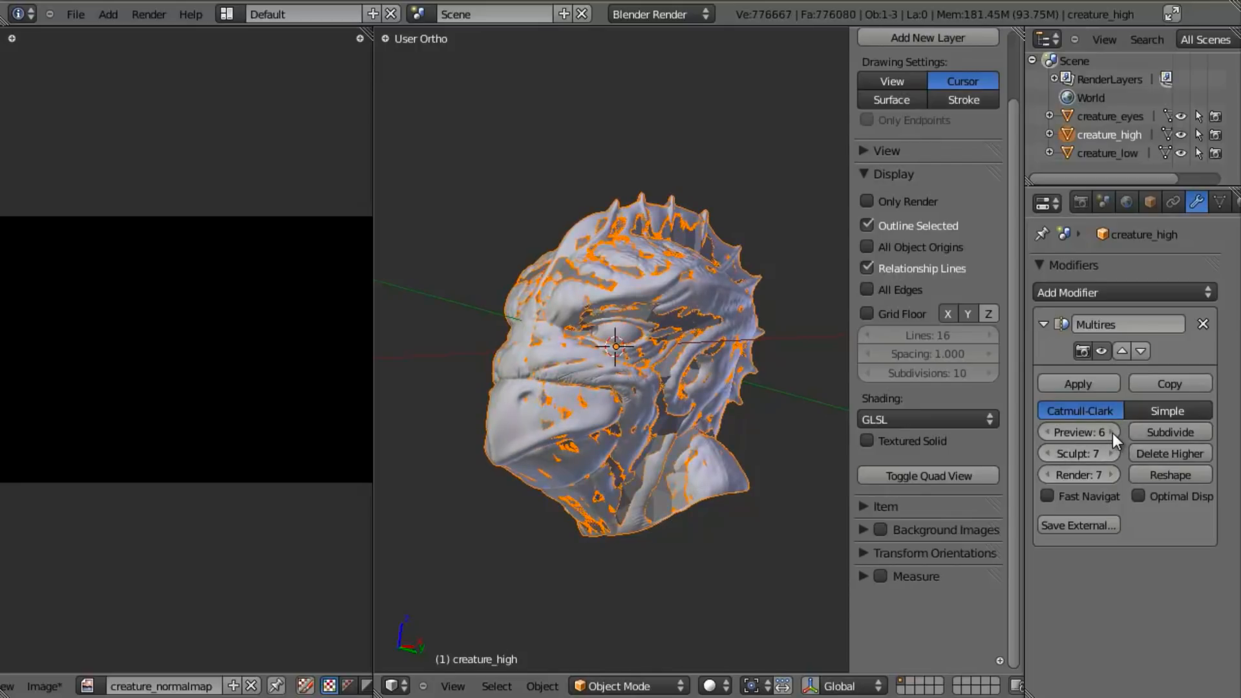
{"action": "left_click", "coordinate": [548, 402]}
{"action": "scroll", "coordinate": [631, 378], "scroll_direction": "up", "scroll_amount": 3}
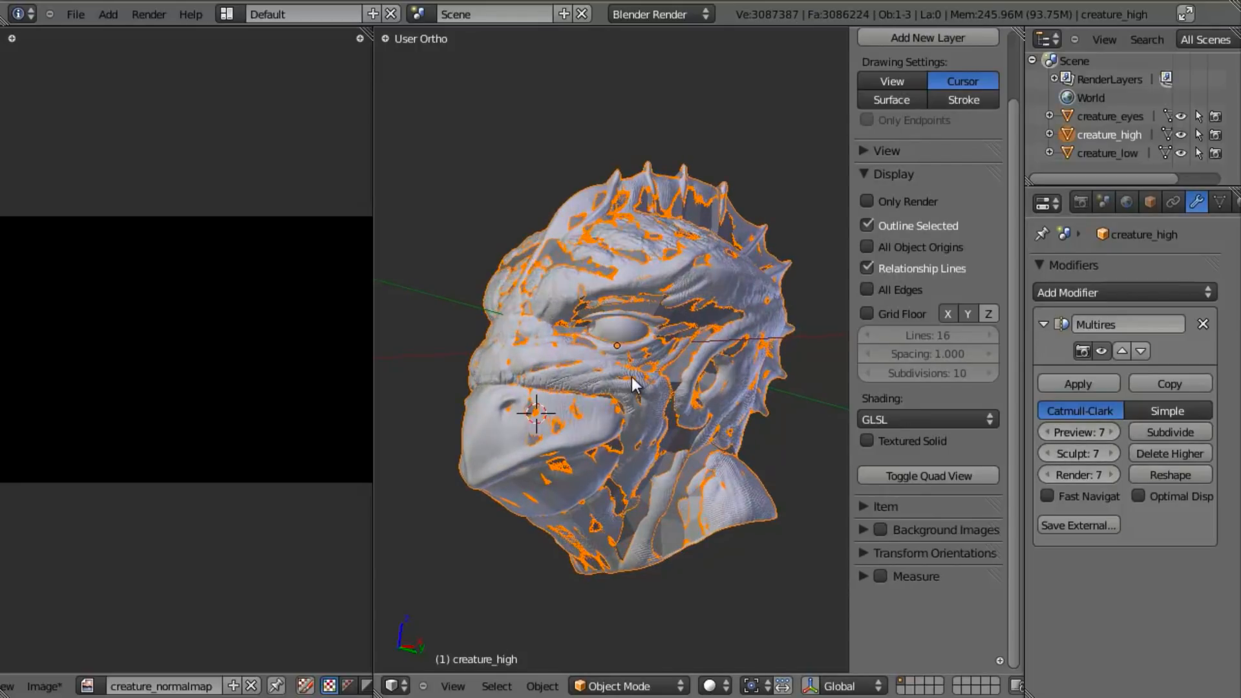
- Save over creature_head_retopo.blend and inspect the full-detail high-poly head in wireframe and solid shading
{"action": "key", "text": "z"}
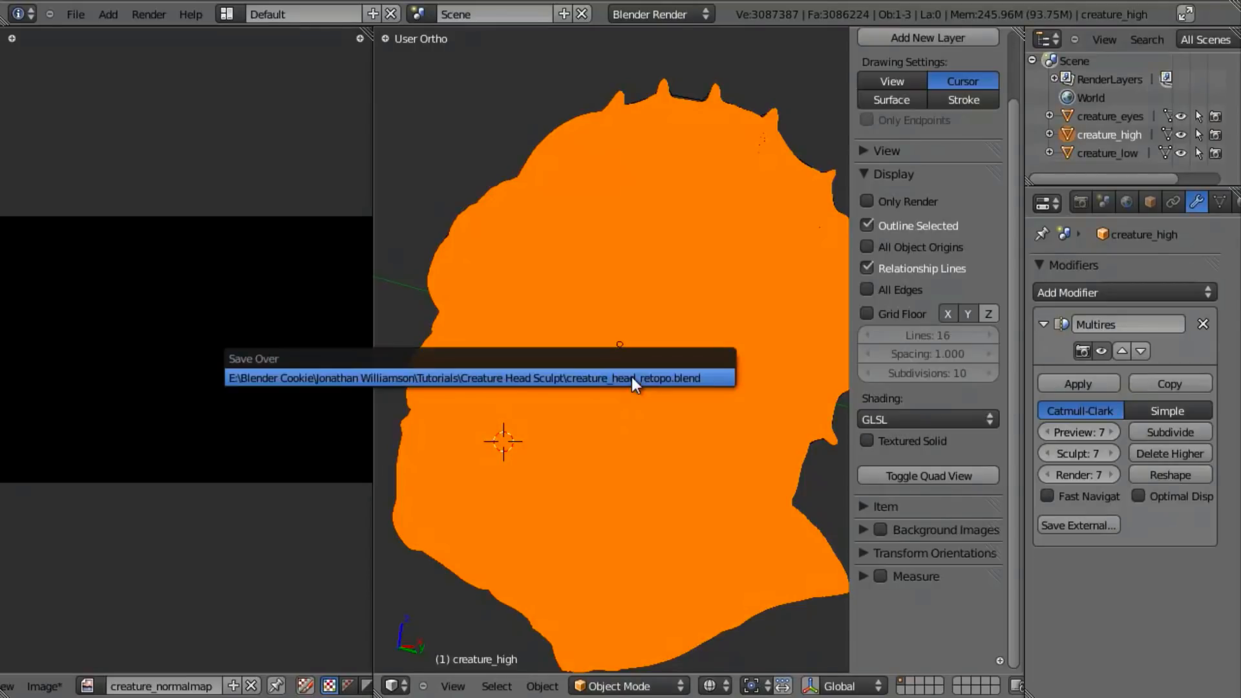
{"action": "key", "text": "z"}
{"action": "middle_click_drag", "start_coordinate": [736, 414], "coordinate": [702, 399], "text": "shift"}
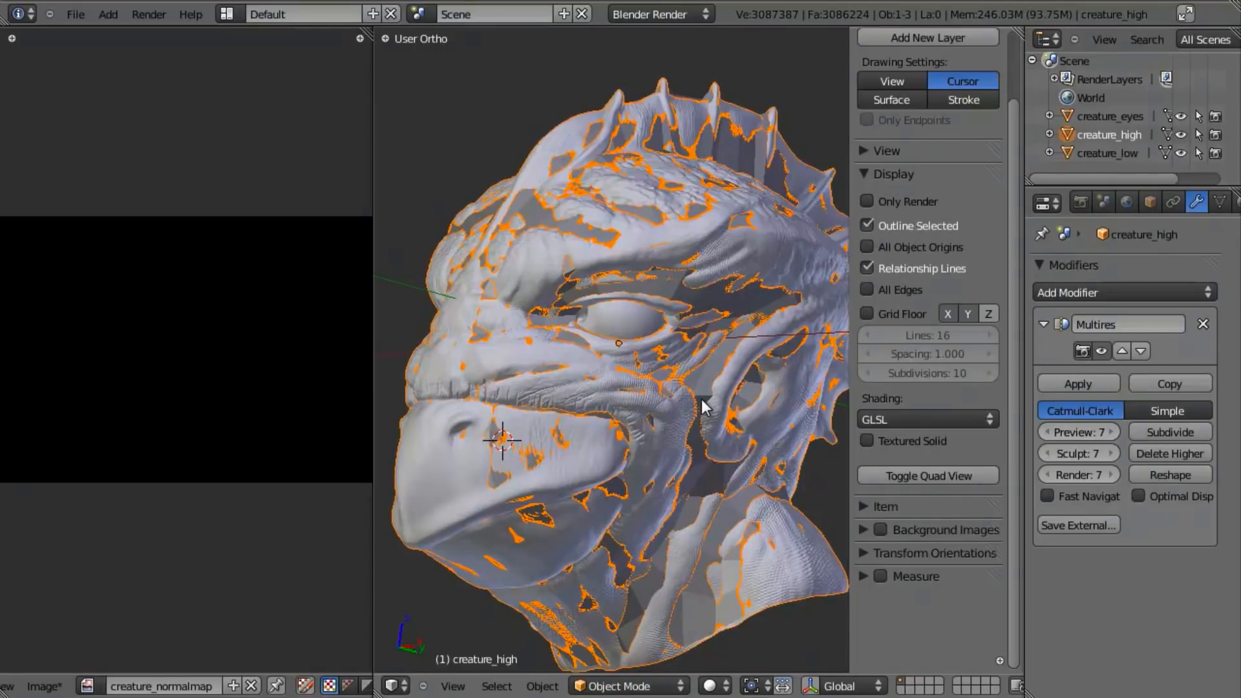
{"action": "key", "text": "z"}
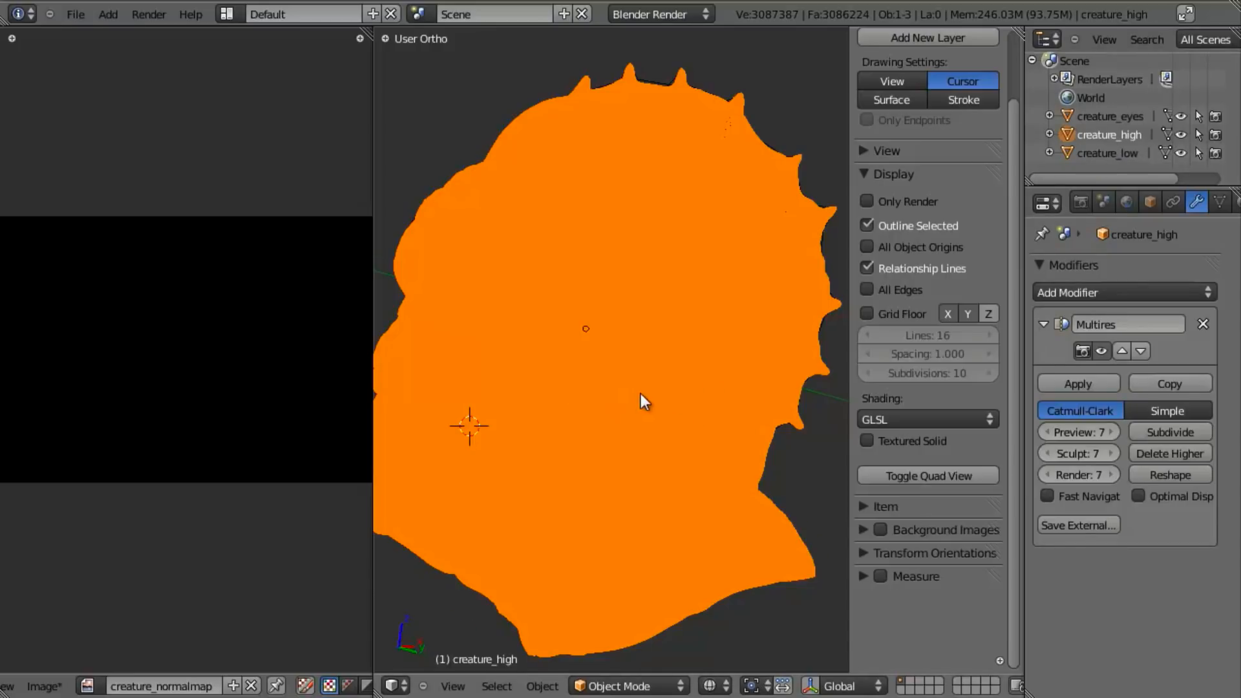
{"action": "key", "text": "z"}
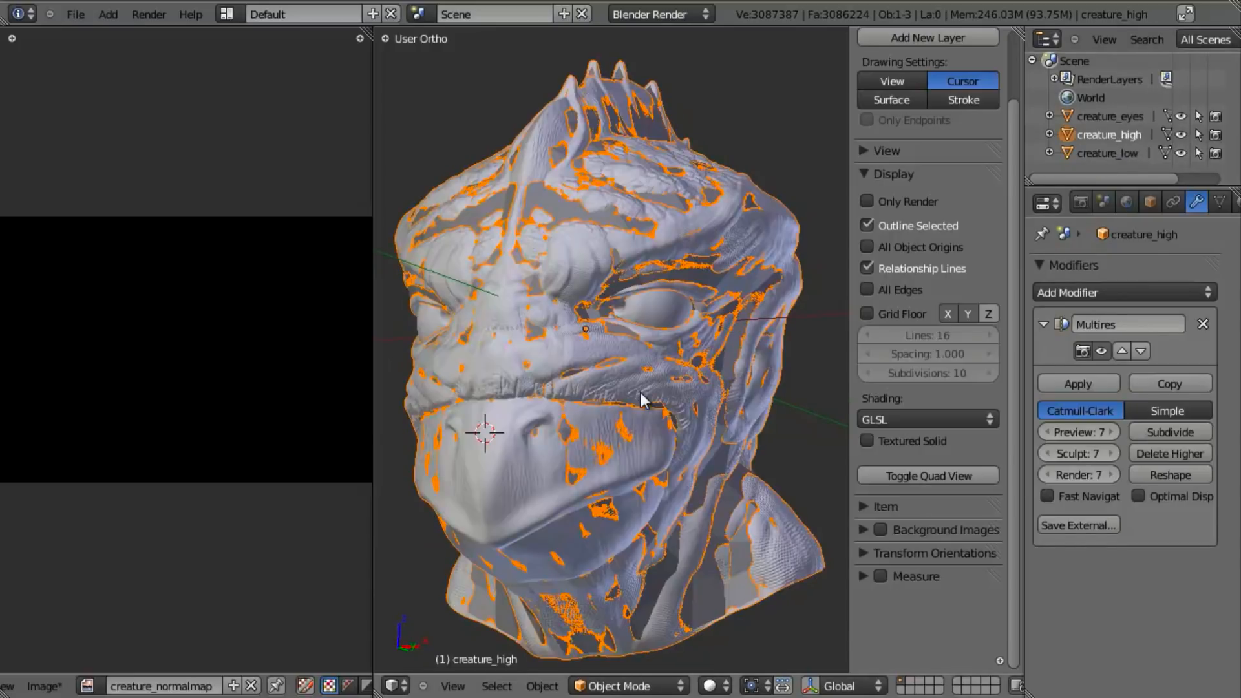
- Add creature_low to the selection alongside creature_high as the active object and check both in wireframe
{"action": "left_click", "coordinate": [1110, 154], "text": "ctrl"}
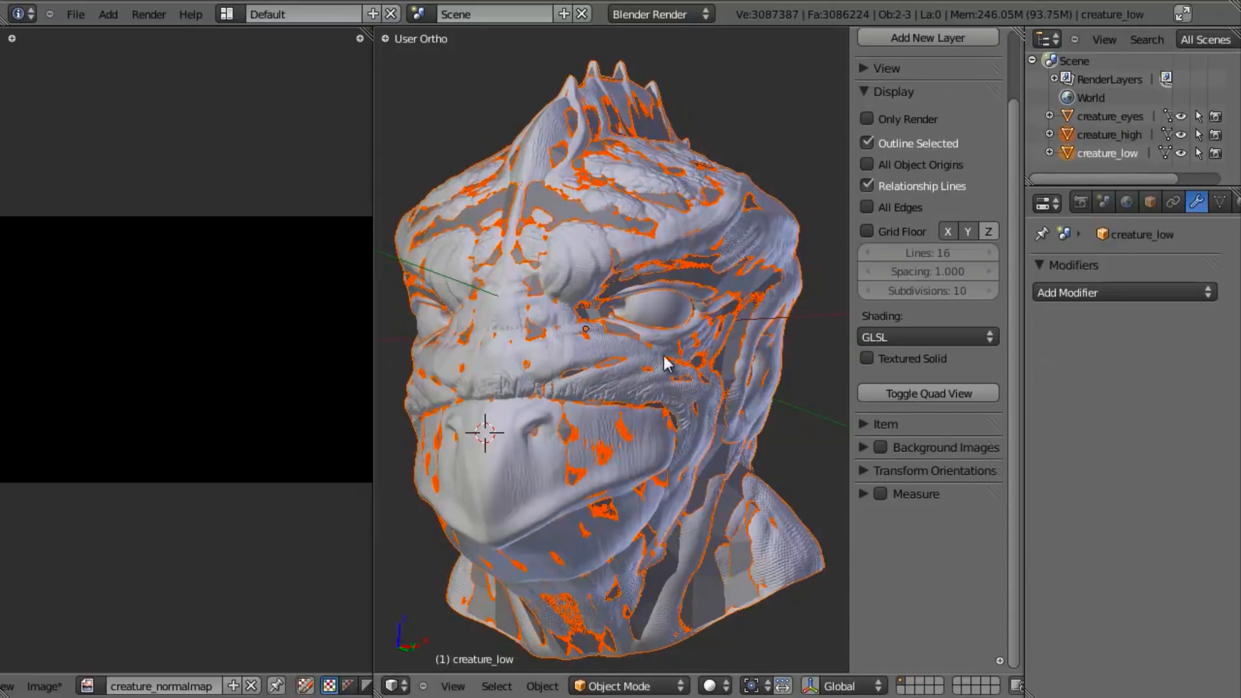
{"action": "key", "text": "z"}
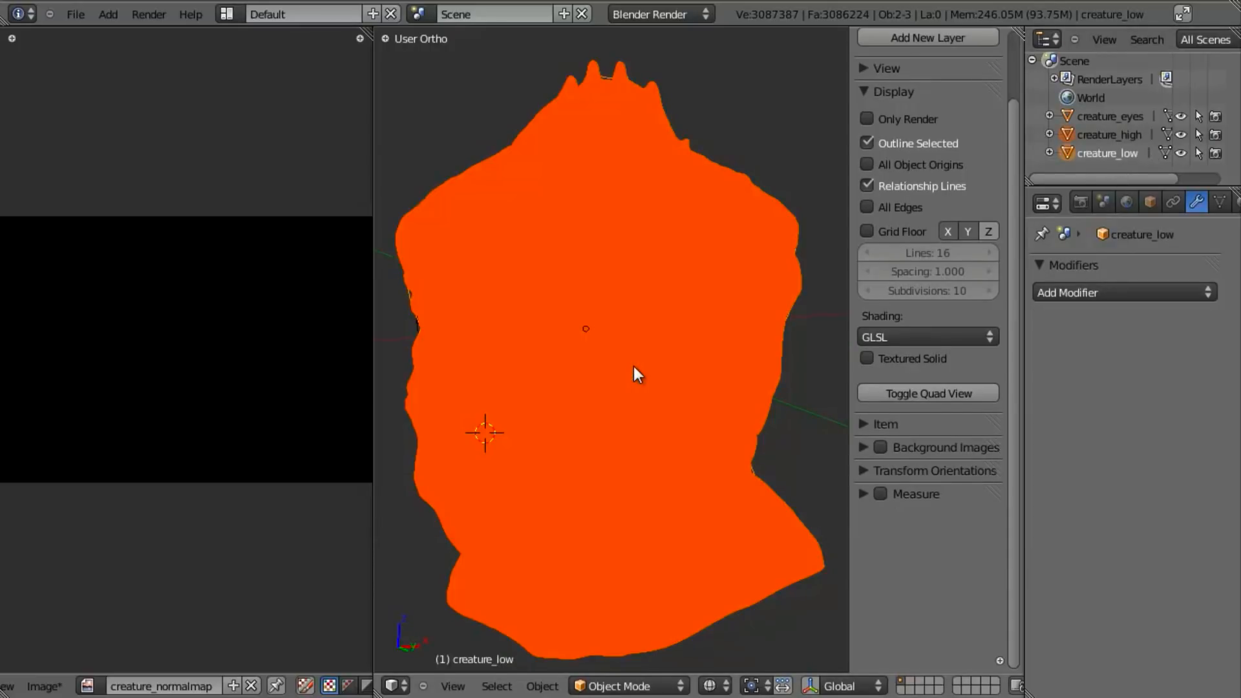
{"action": "key", "text": "z"}
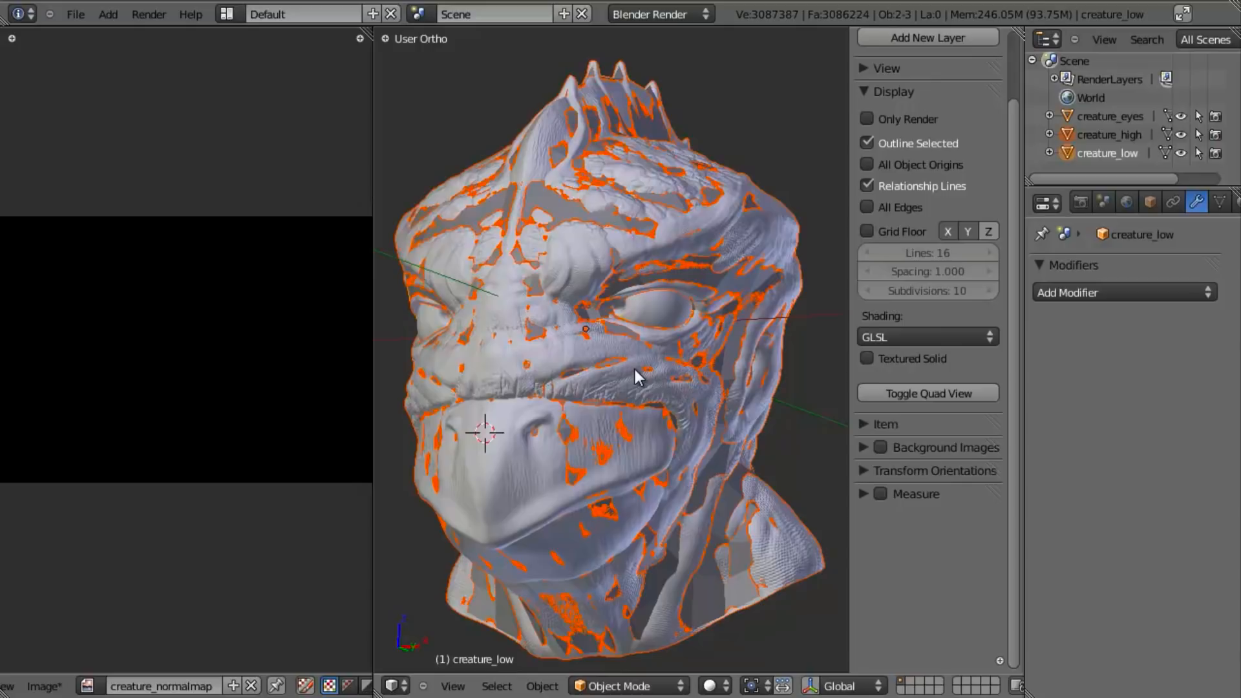
- Bring up the render settings, hide the 3D view's properties sidebar and move the Bake section above Full Sample Motion Blur
{"action": "left_click", "coordinate": [1083, 201]}
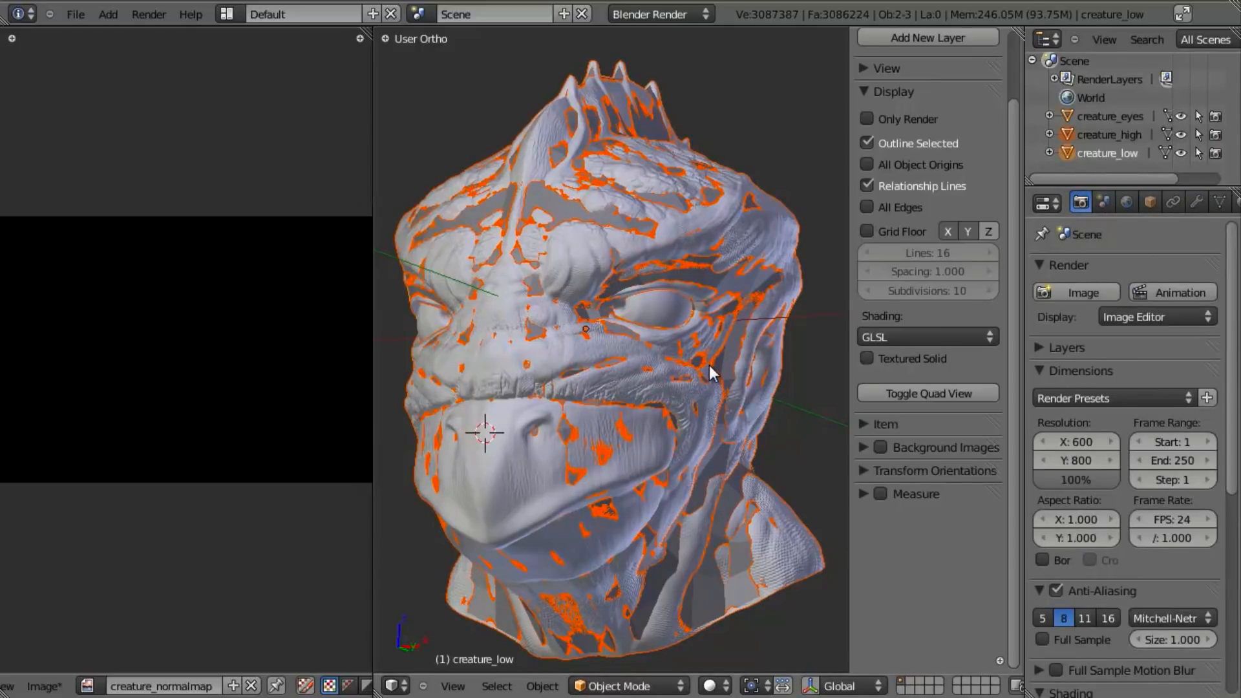
{"action": "key", "text": "n"}
{"action": "scroll", "coordinate": [1069, 505], "scroll_direction": "down", "scroll_amount": 10}
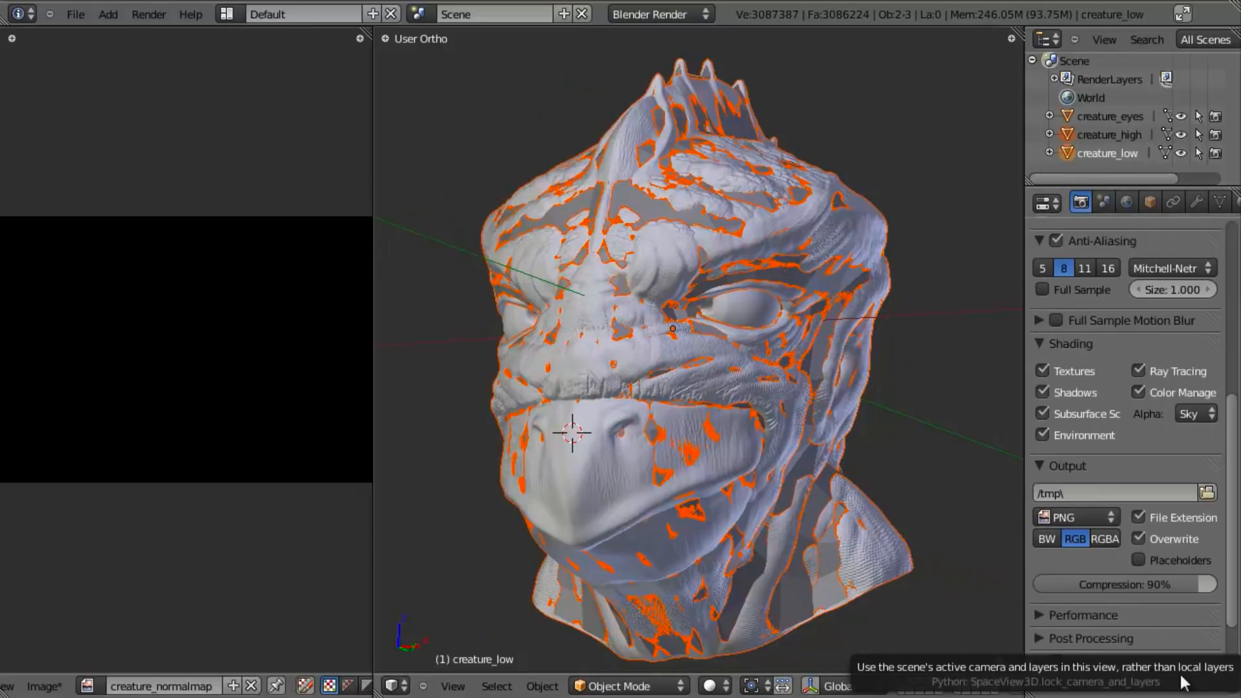
{"action": "scroll", "coordinate": [1088, 660], "scroll_direction": "down", "scroll_amount": 2}
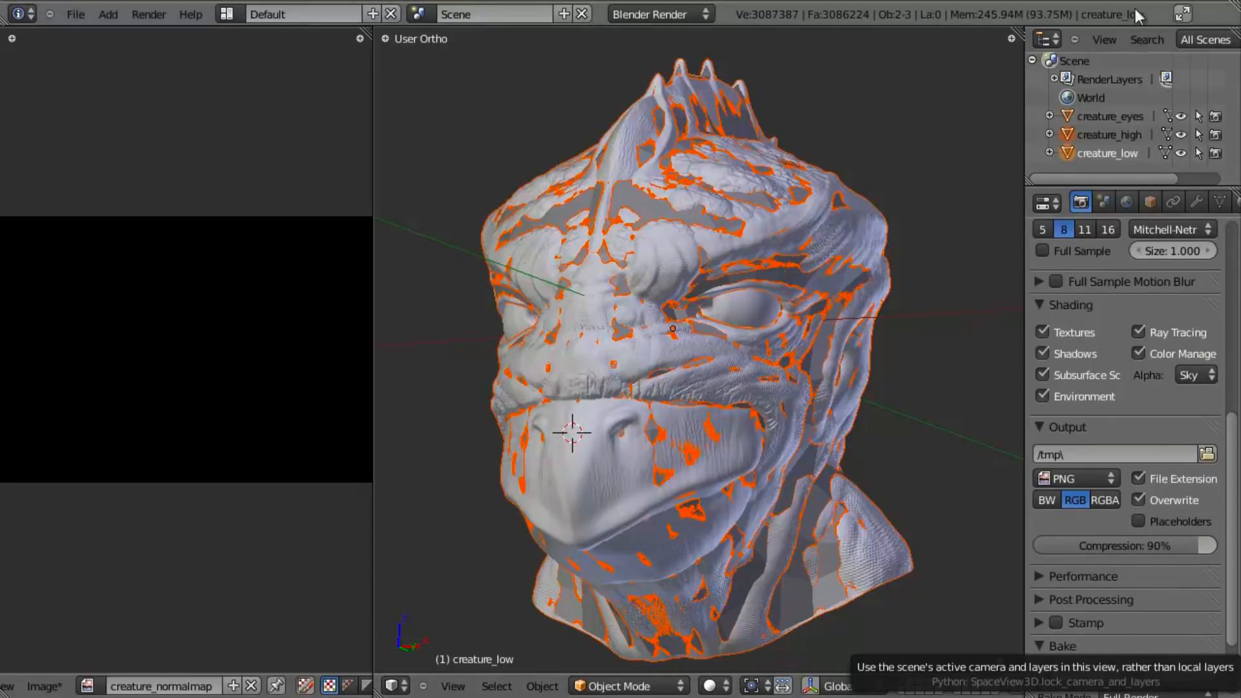
{"action": "left_click", "coordinate": [1100, 58]}
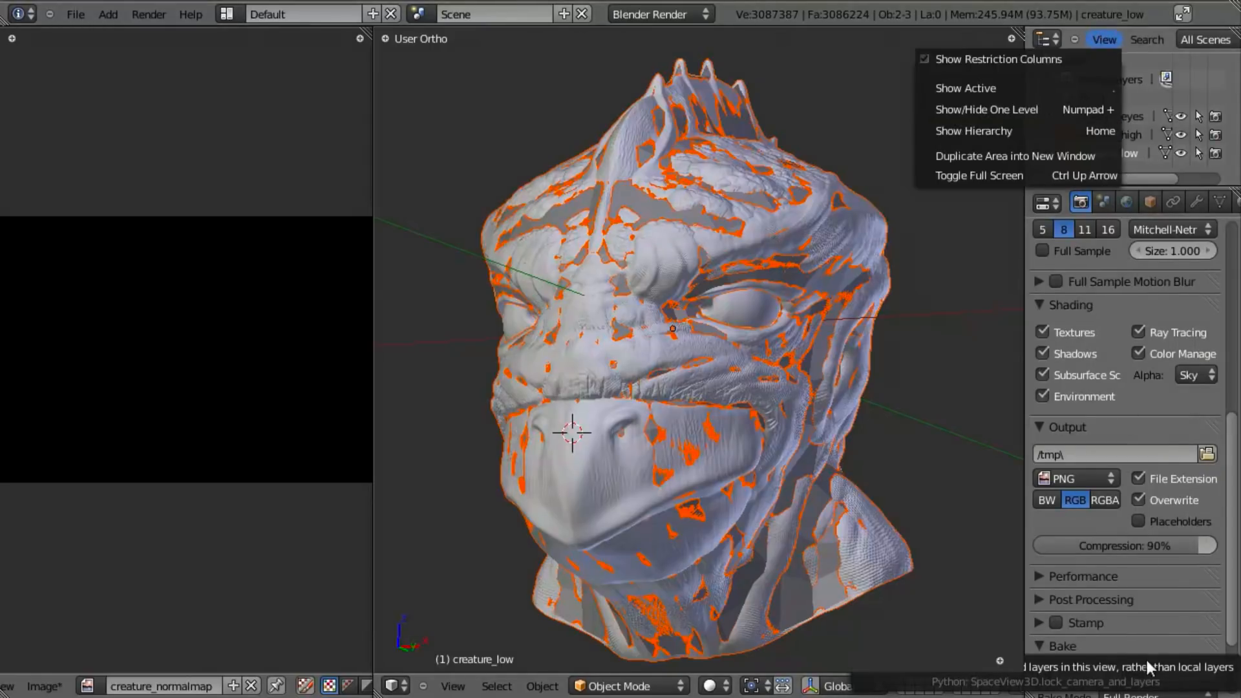
{"action": "mouse_move", "coordinate": [1210, 644]}
{"action": "left_mouse_down"}
{"action": "mouse_move", "coordinate": [1206, 315]}
{"action": "mouse_move", "coordinate": [1223, 281]}
{"action": "left_mouse_up"}
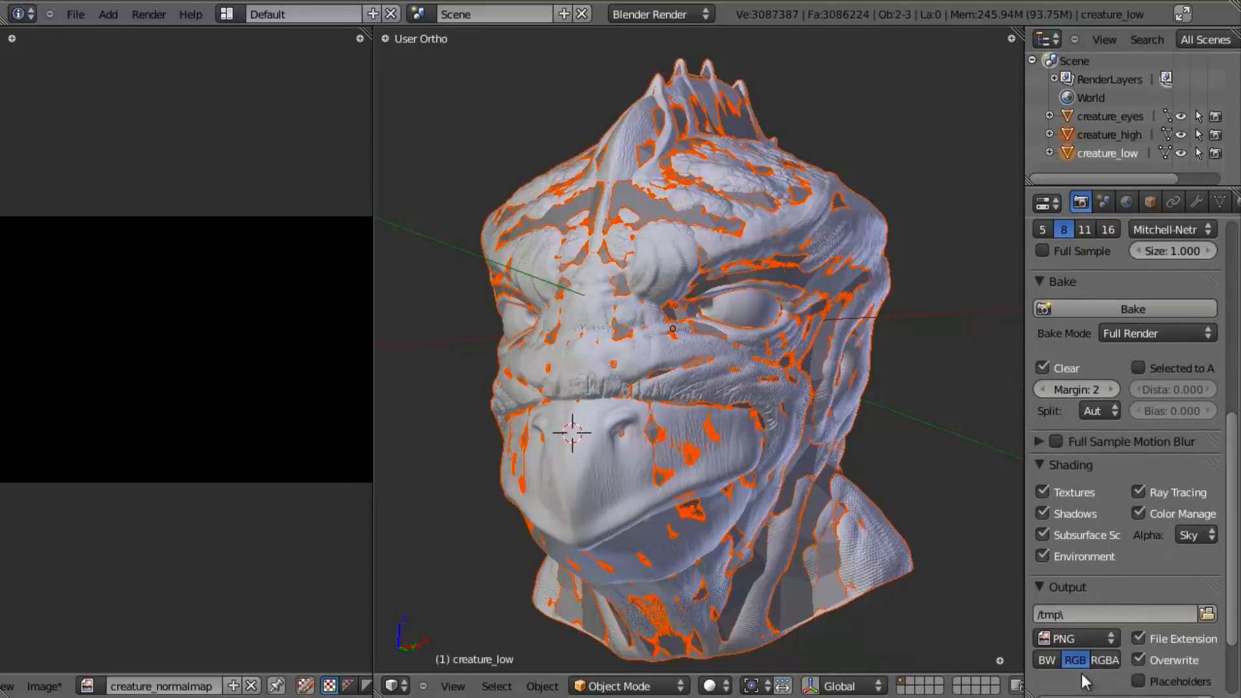
- Set the bake mode to Normals in tangent space and enable Selected to Active
{"action": "left_click", "coordinate": [1131, 332]}
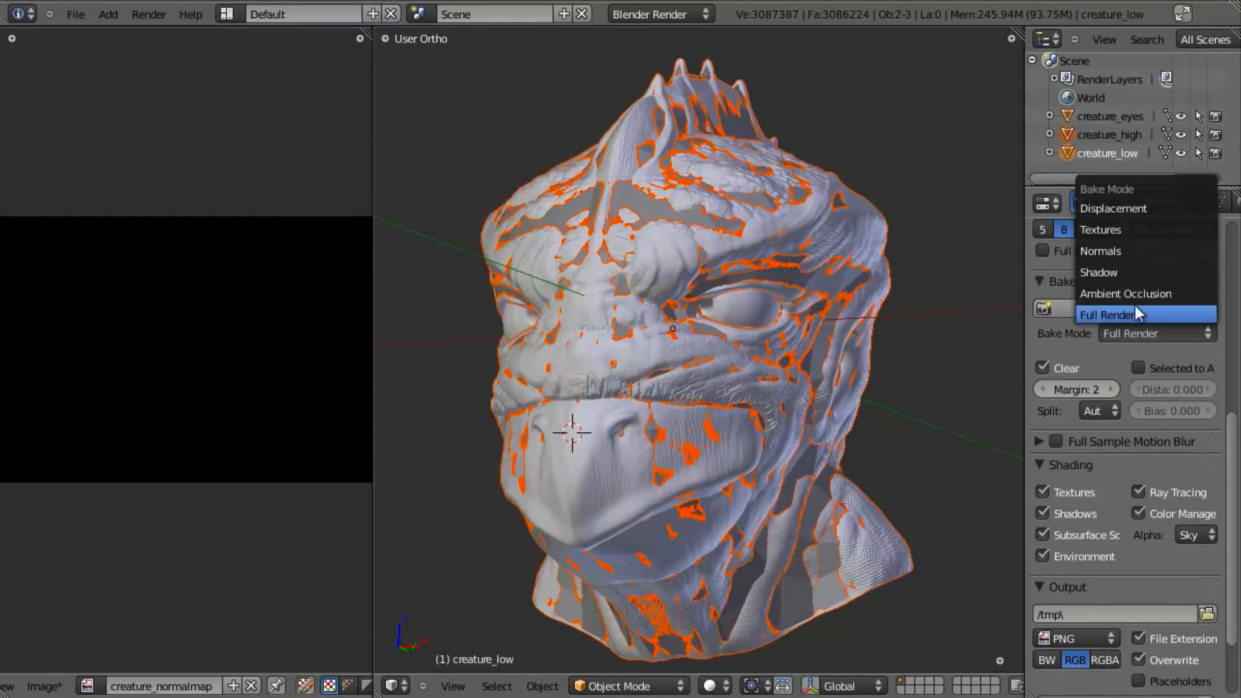
{"action": "left_click", "coordinate": [1134, 250]}
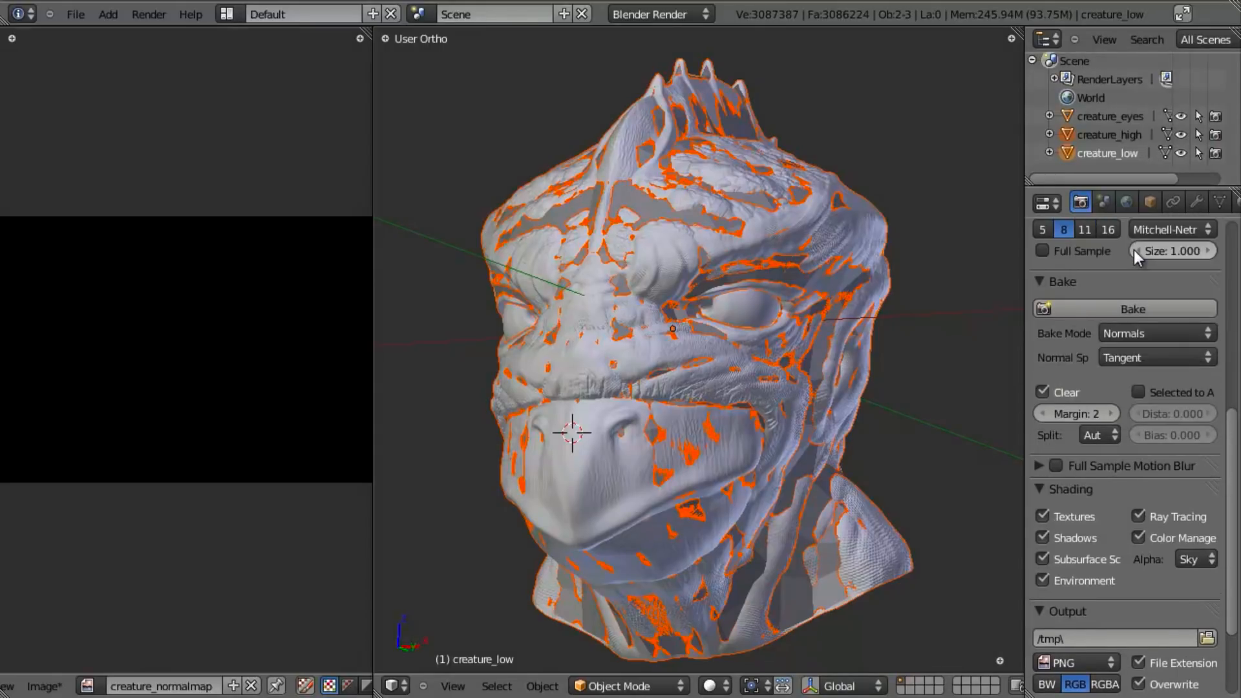
{"action": "left_click", "coordinate": [1138, 392]}
- Lower creature_high's Multires preview level to 5 and check the mesh density in wireframe from the side
{"action": "left_click", "coordinate": [1115, 132]}
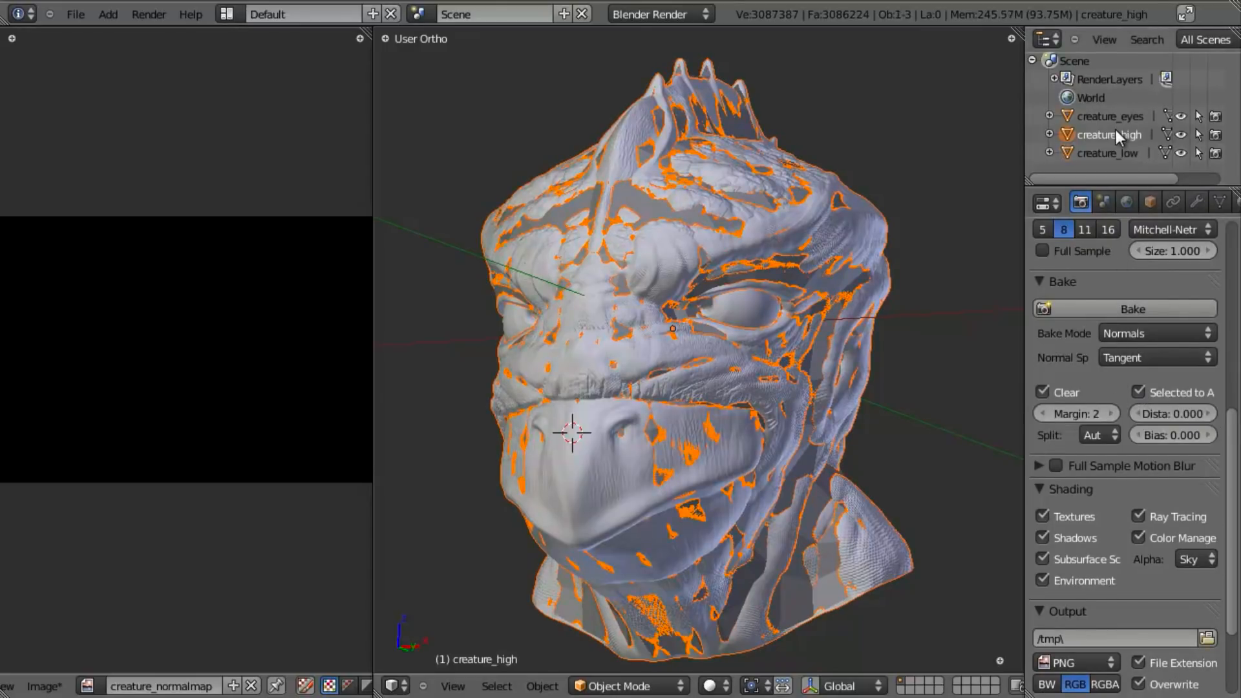
{"action": "left_click", "coordinate": [1196, 201]}
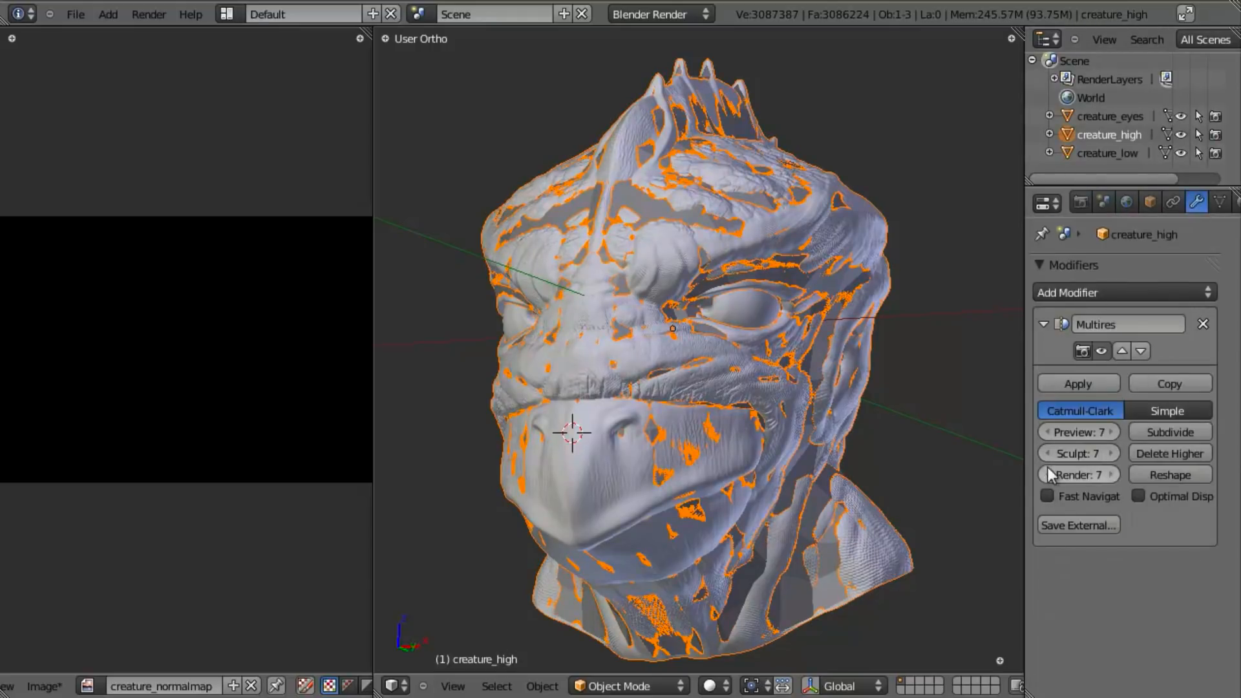
{"action": "left_click", "coordinate": [1048, 431]}
{"action": "left_click", "coordinate": [1048, 431]}
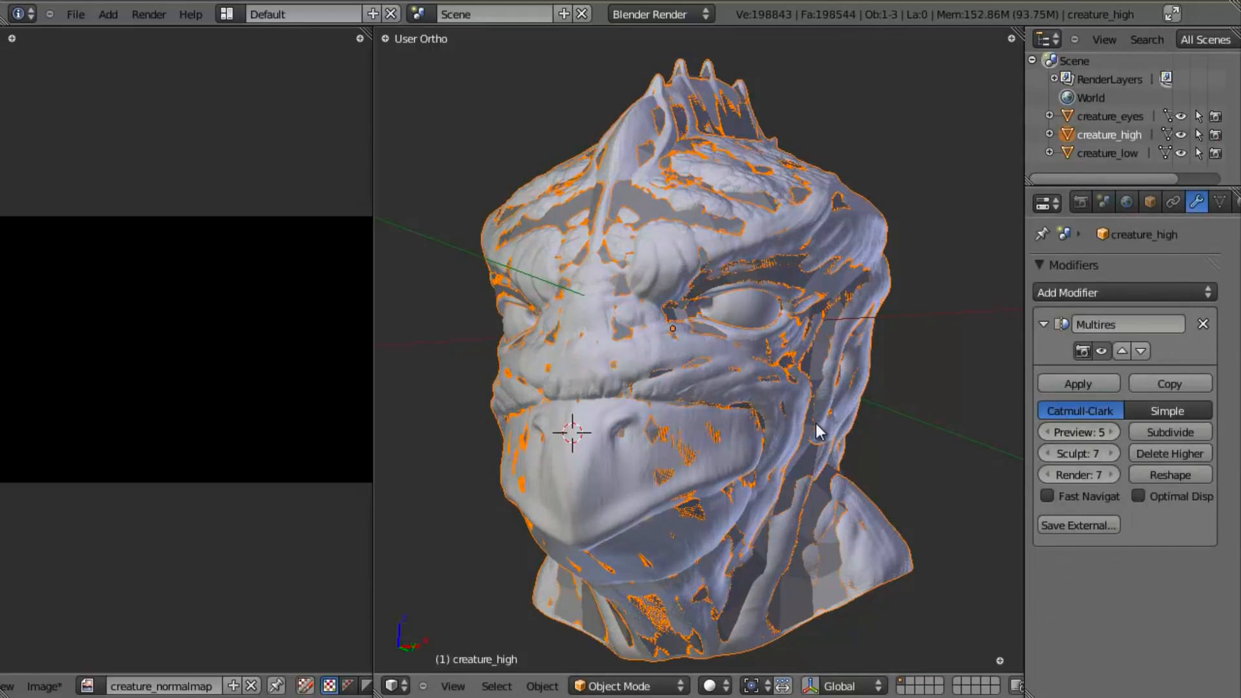
{"action": "scroll", "coordinate": [816, 424], "scroll_direction": "up", "scroll_amount": 2}
{"action": "scroll", "coordinate": [811, 444], "scroll_direction": "down", "scroll_amount": 2}
{"action": "key", "text": "z"}
{"action": "middle_click_drag", "start_coordinate": [807, 420], "coordinate": [761, 421]}
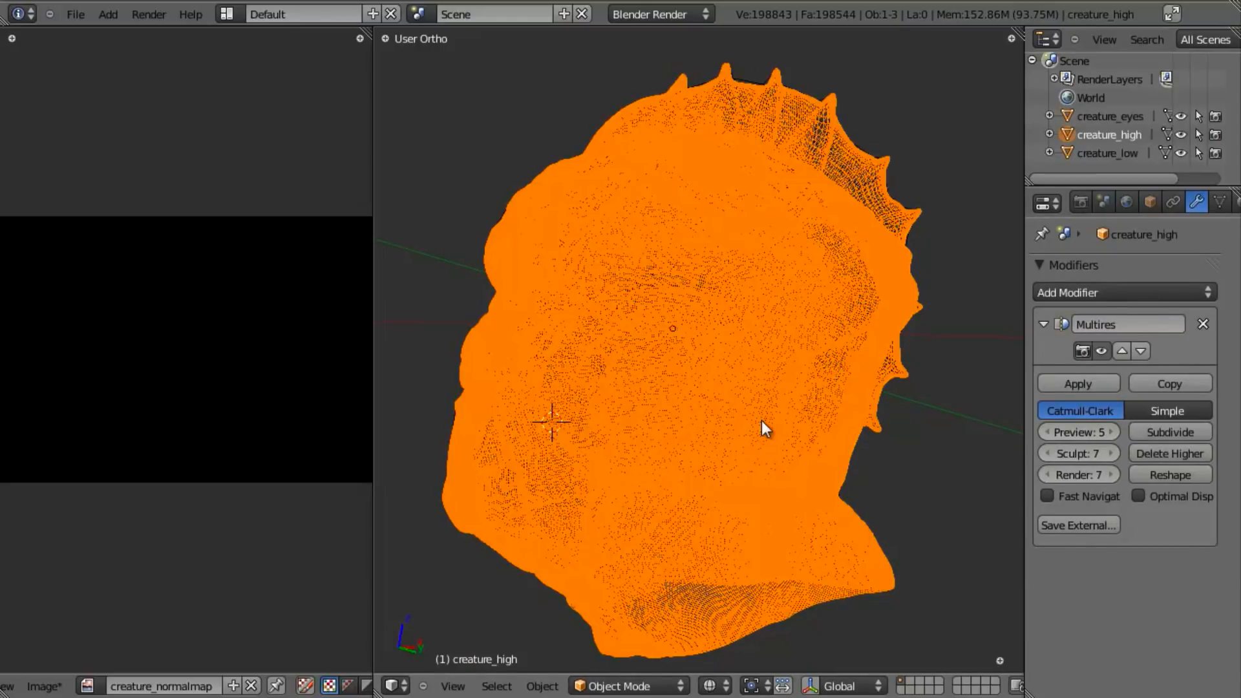
- Add creature_low to the selection as the active object and bake the tangent-space normals onto its image
{"action": "left_click", "coordinate": [1102, 154], "text": "ctrl"}
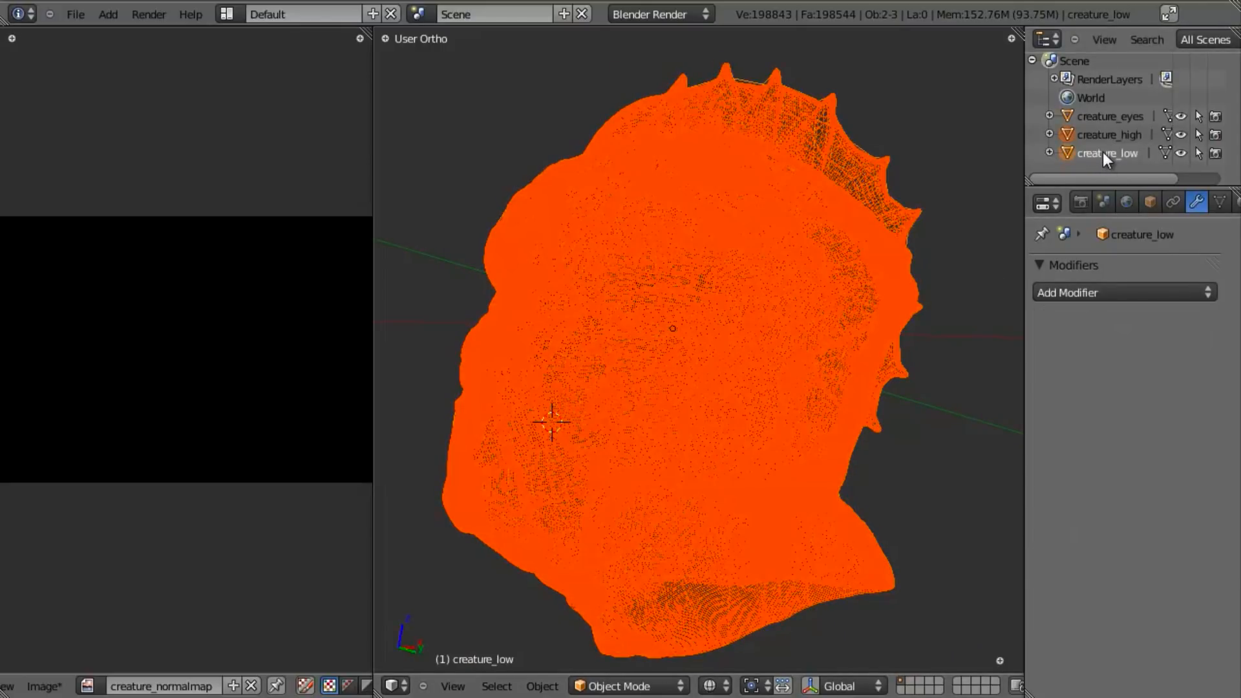
{"action": "left_click", "coordinate": [1078, 201]}
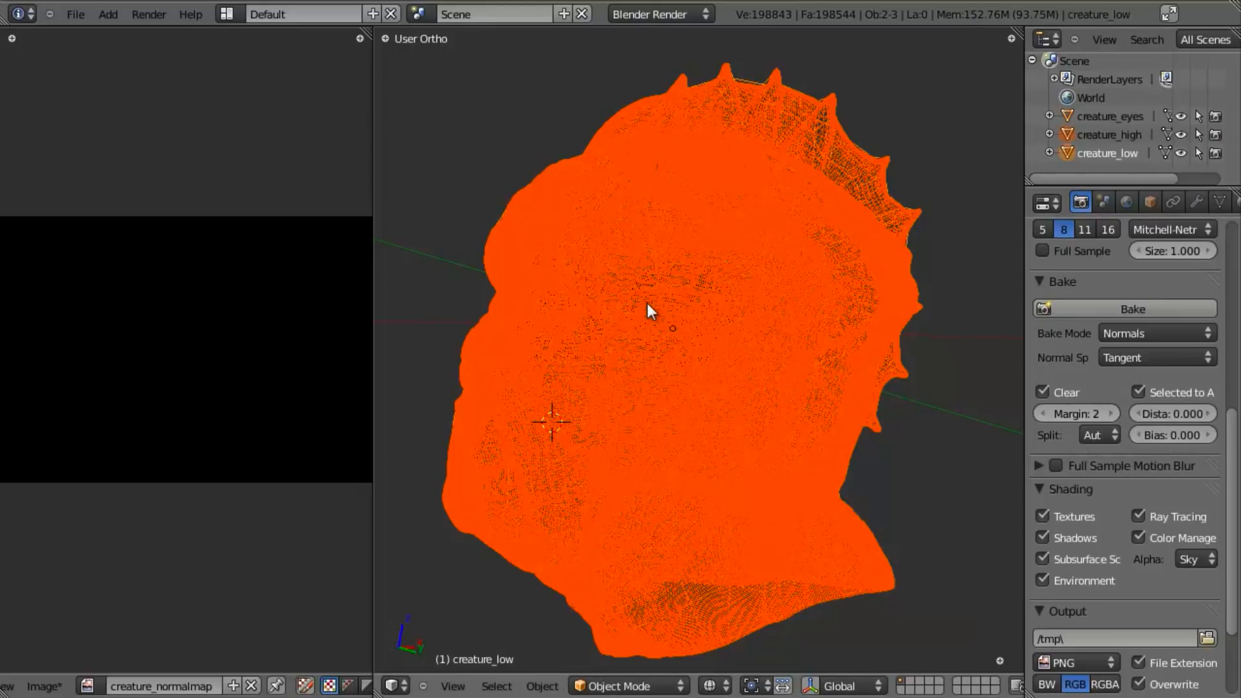
{"action": "middle_click_drag", "start_coordinate": [680, 369], "coordinate": [716, 365]}
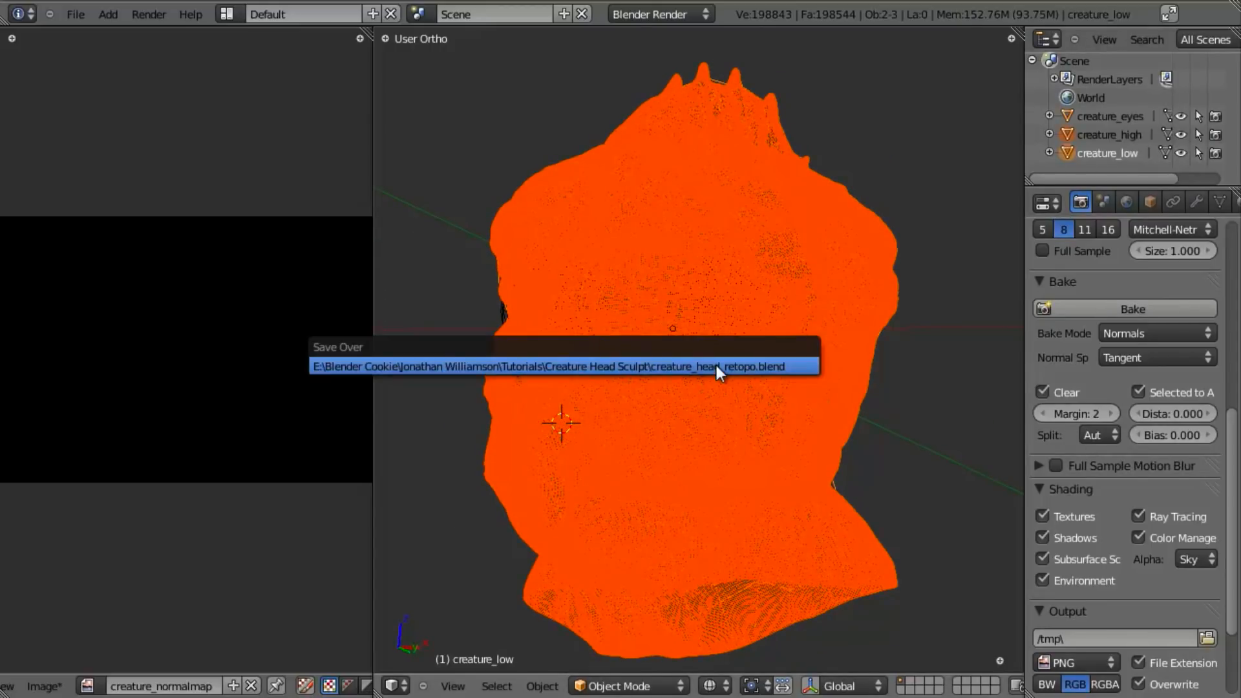
{"action": "left_click", "coordinate": [1109, 357]}
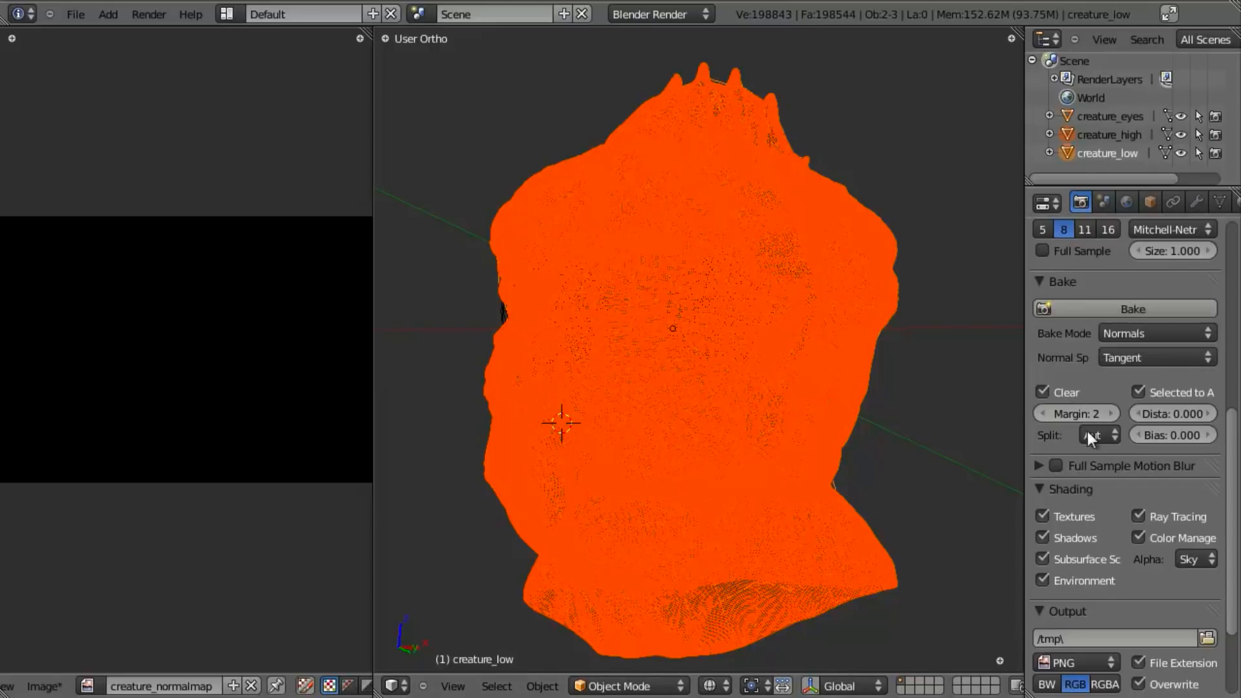
{"action": "left_click", "coordinate": [1125, 315]}
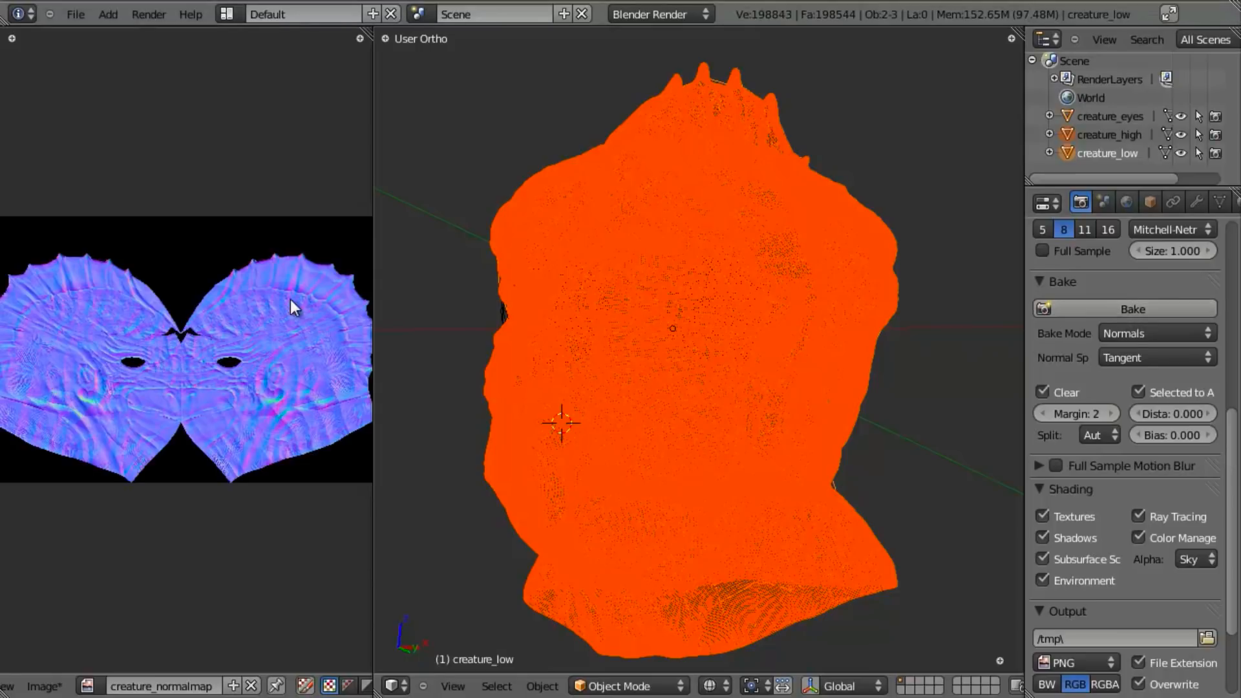
- Widen the image editor and examine the baked normal map around the eyes, beak and ear
{"action": "scroll", "coordinate": [292, 307], "scroll_direction": "down", "scroll_amount": 2}
{"action": "left_click_drag", "start_coordinate": [373, 316], "coordinate": [626, 285]}
{"action": "scroll", "coordinate": [502, 319], "scroll_direction": "up", "scroll_amount": 4}
{"action": "scroll", "coordinate": [366, 327], "scroll_direction": "down", "scroll_amount": 1}
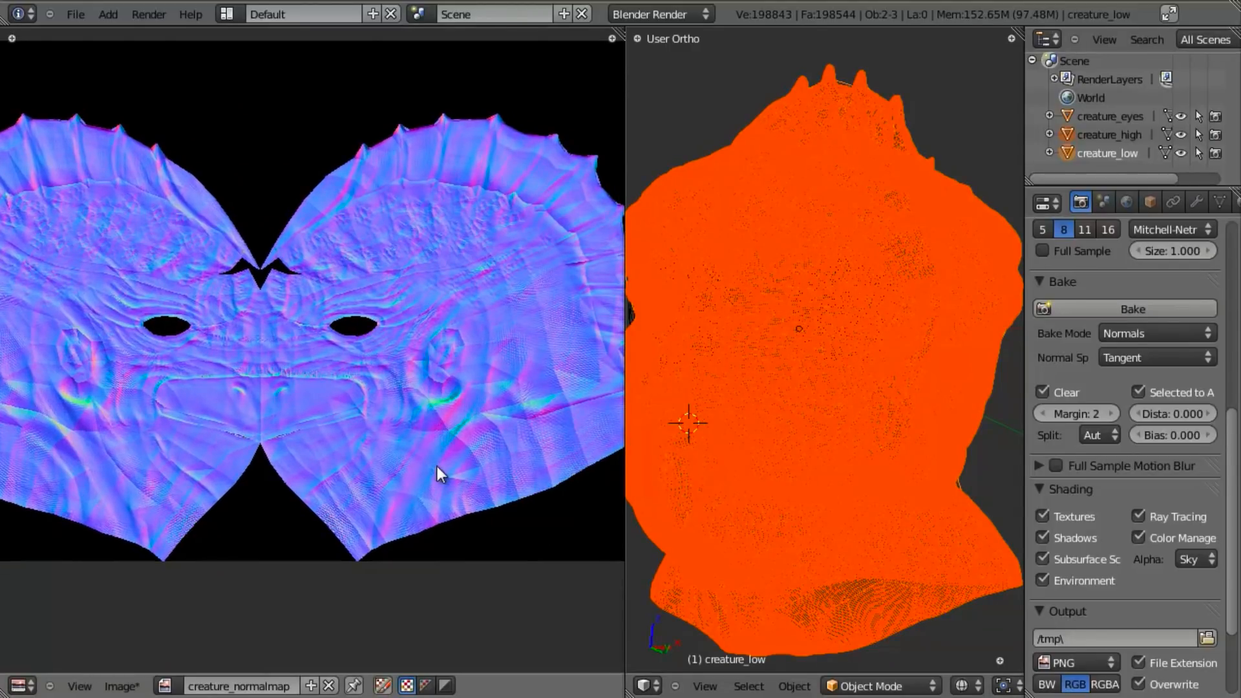
{"action": "scroll", "coordinate": [436, 467], "scroll_direction": "down", "scroll_amount": 2}
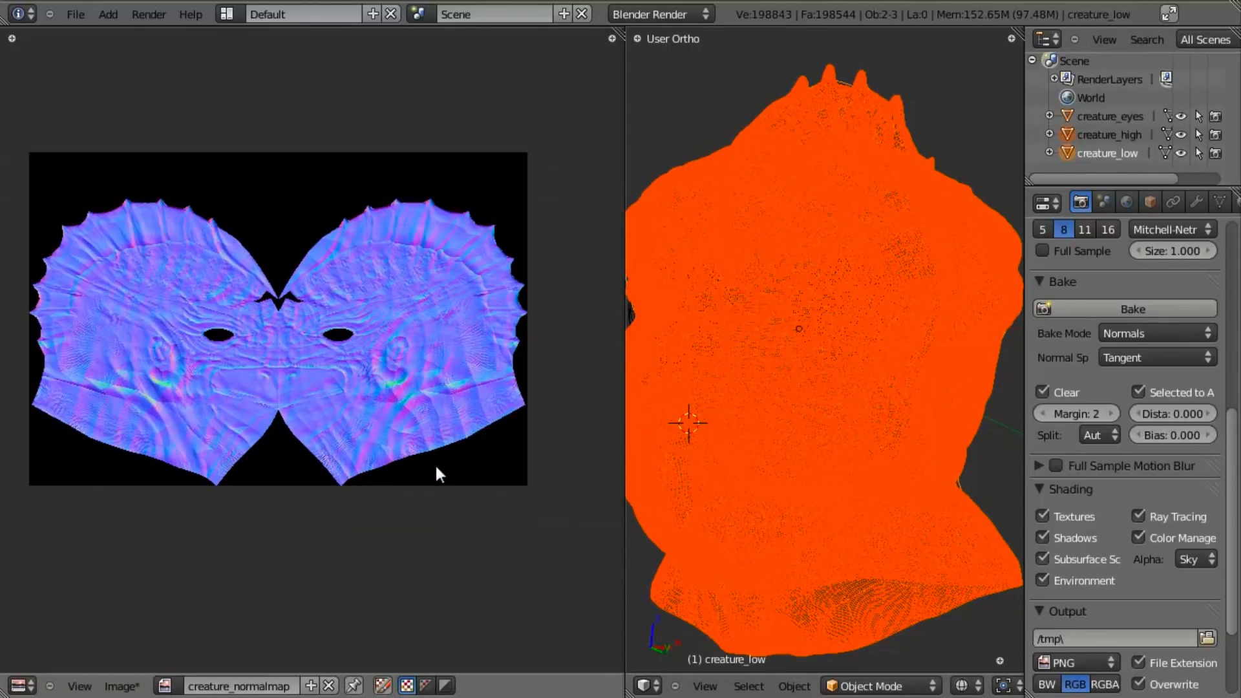
{"action": "scroll", "coordinate": [434, 463], "scroll_direction": "up", "scroll_amount": 1}
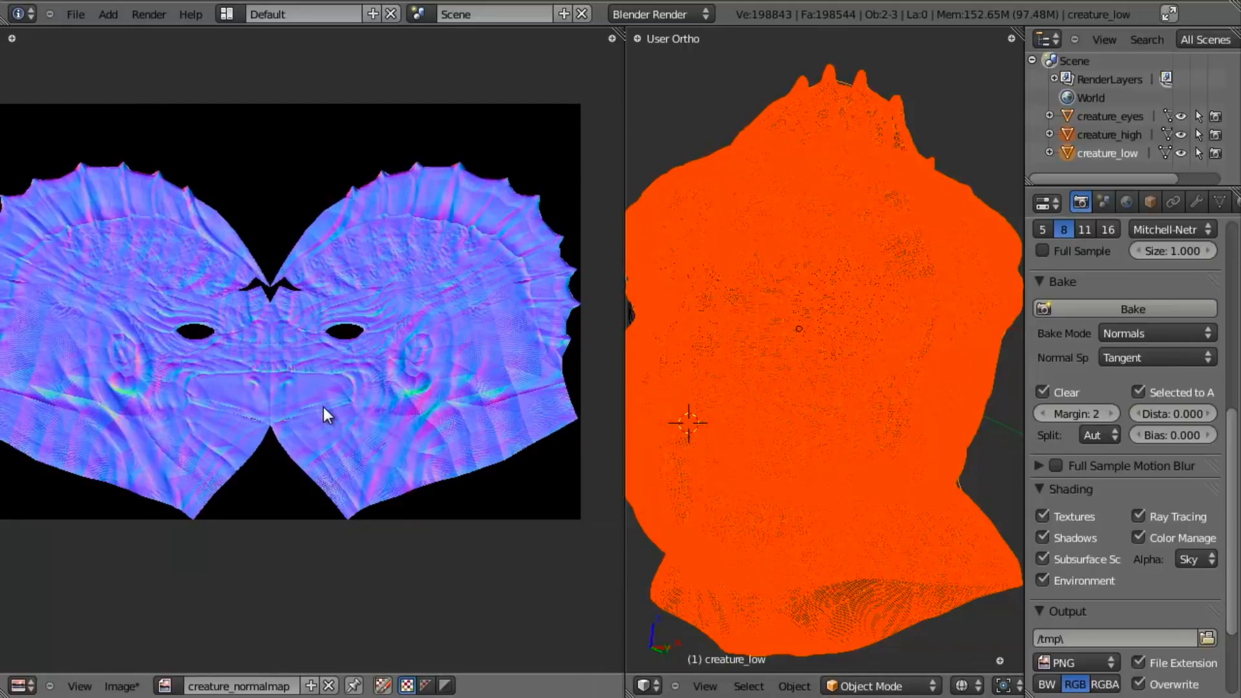
{"action": "scroll", "coordinate": [323, 406], "scroll_direction": "up", "scroll_amount": 6}
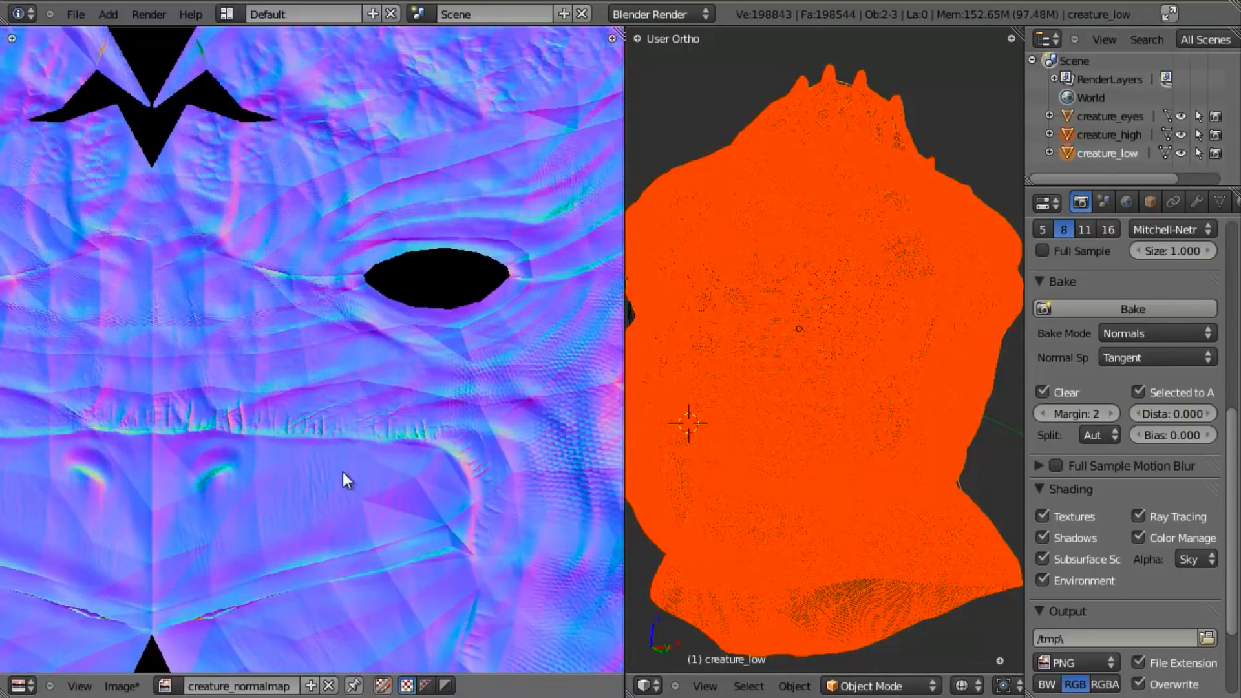
{"action": "scroll", "coordinate": [340, 464], "scroll_direction": "down", "scroll_amount": 4}
{"action": "middle_click_drag", "start_coordinate": [415, 430], "coordinate": [383, 423]}
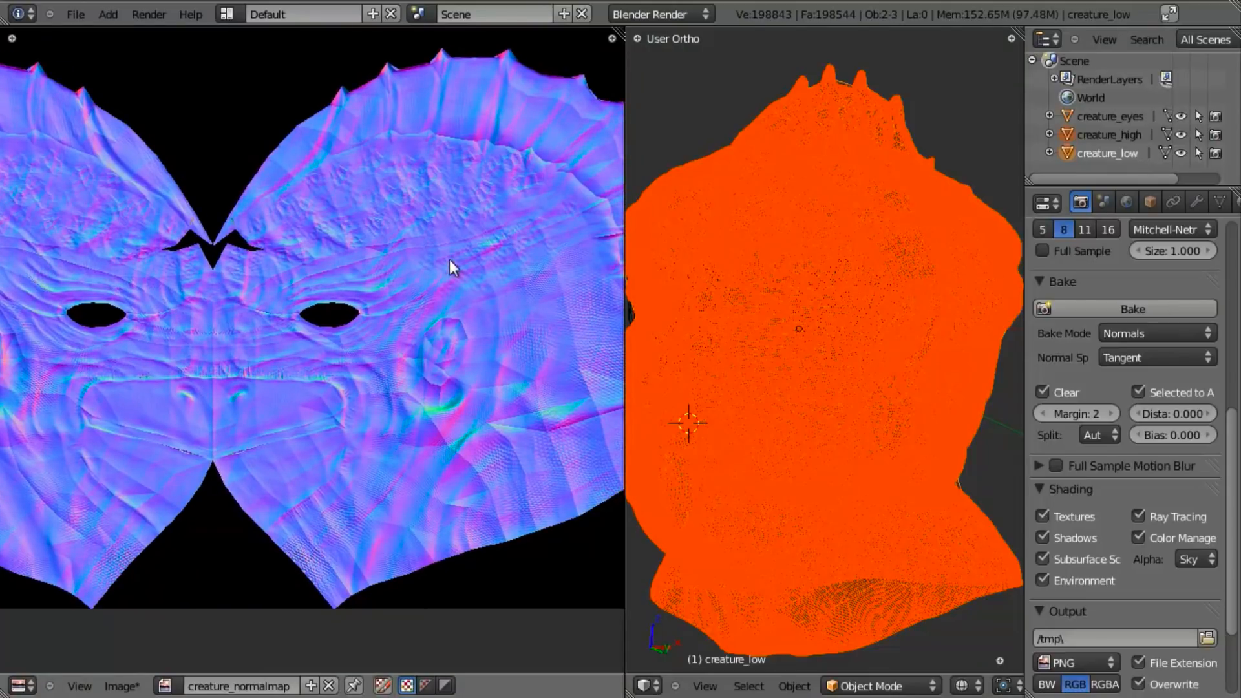
- Shade all of creature_low's faces smooth and bake the normal map again
{"action": "scroll", "coordinate": [795, 435], "scroll_direction": "down", "scroll_amount": 2}
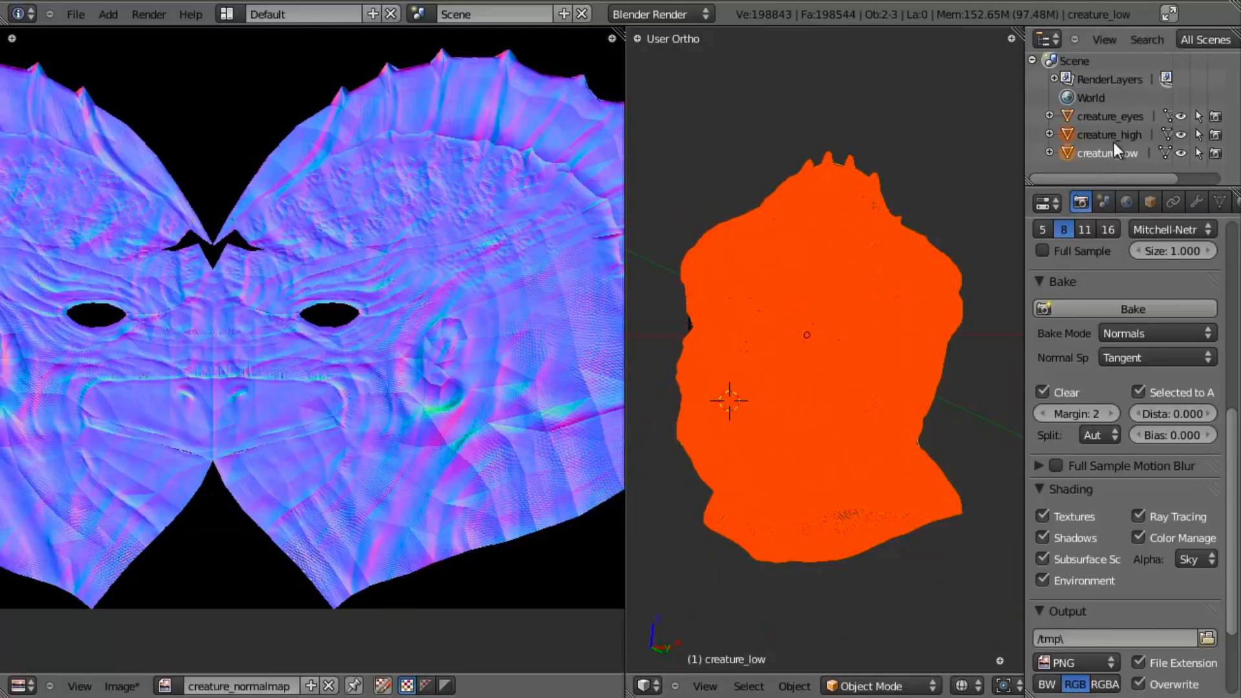
{"action": "key", "text": "Tab"}
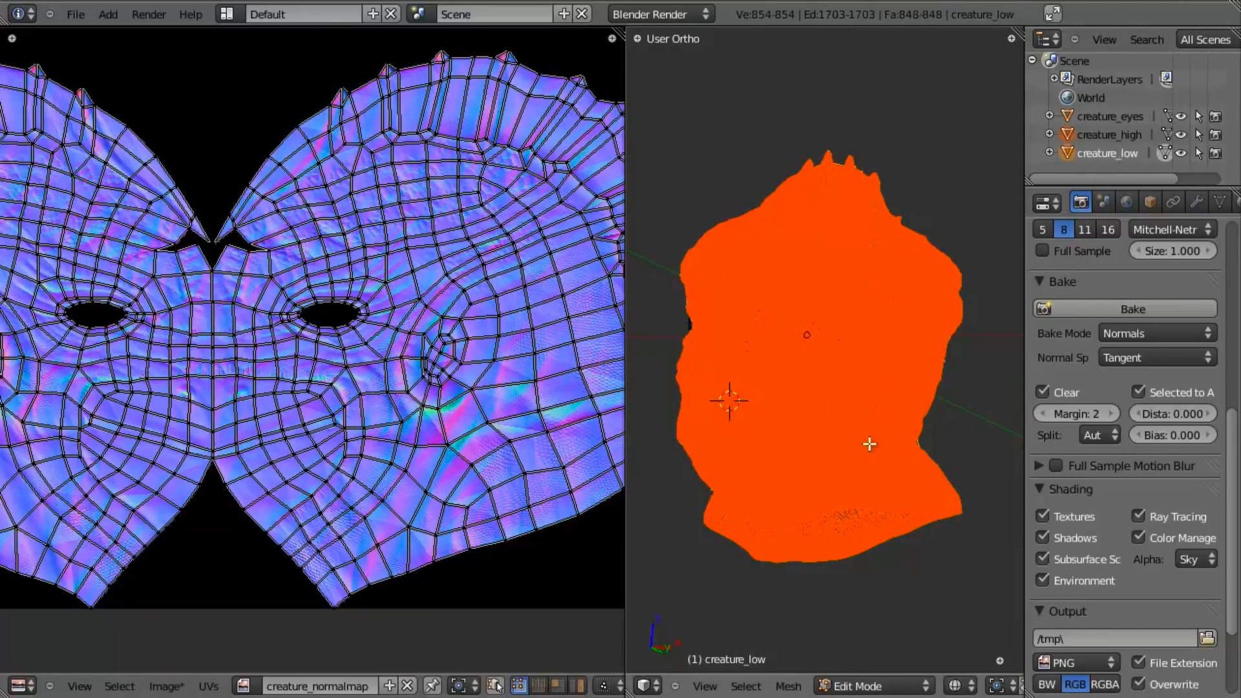
{"action": "key", "text": "Tab"}
{"action": "key", "text": "Tab"}
{"action": "key", "text": "w"}
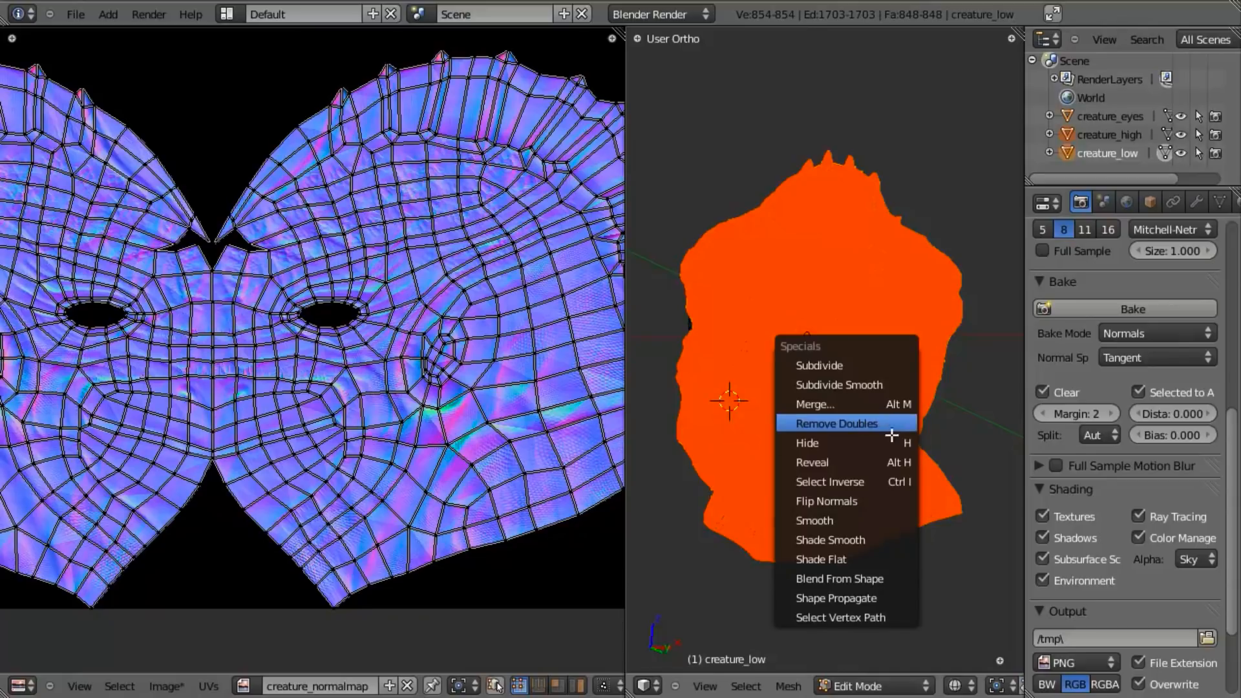
{"action": "left_click", "coordinate": [867, 535]}
{"action": "key", "text": "Tab"}
{"action": "scroll", "coordinate": [883, 446], "scroll_direction": "down", "scroll_amount": 2}
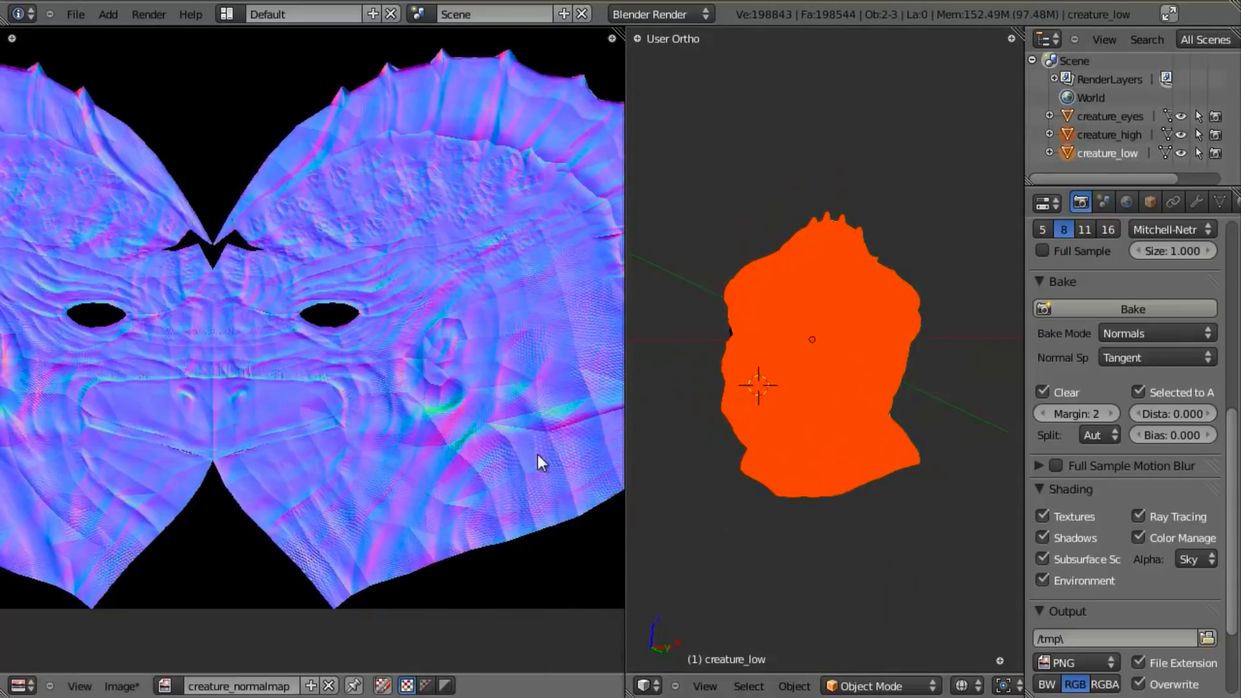
{"action": "scroll", "coordinate": [536, 455], "scroll_direction": "up", "scroll_amount": 1}
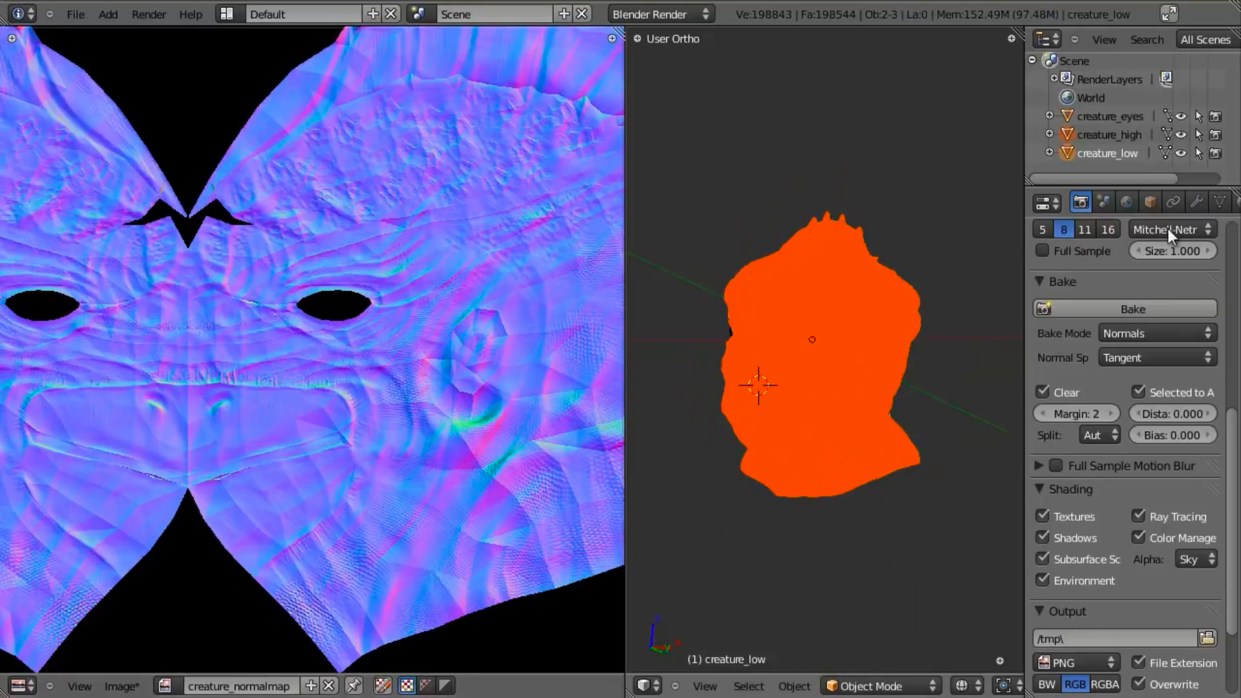
{"action": "left_click", "coordinate": [1129, 309]}
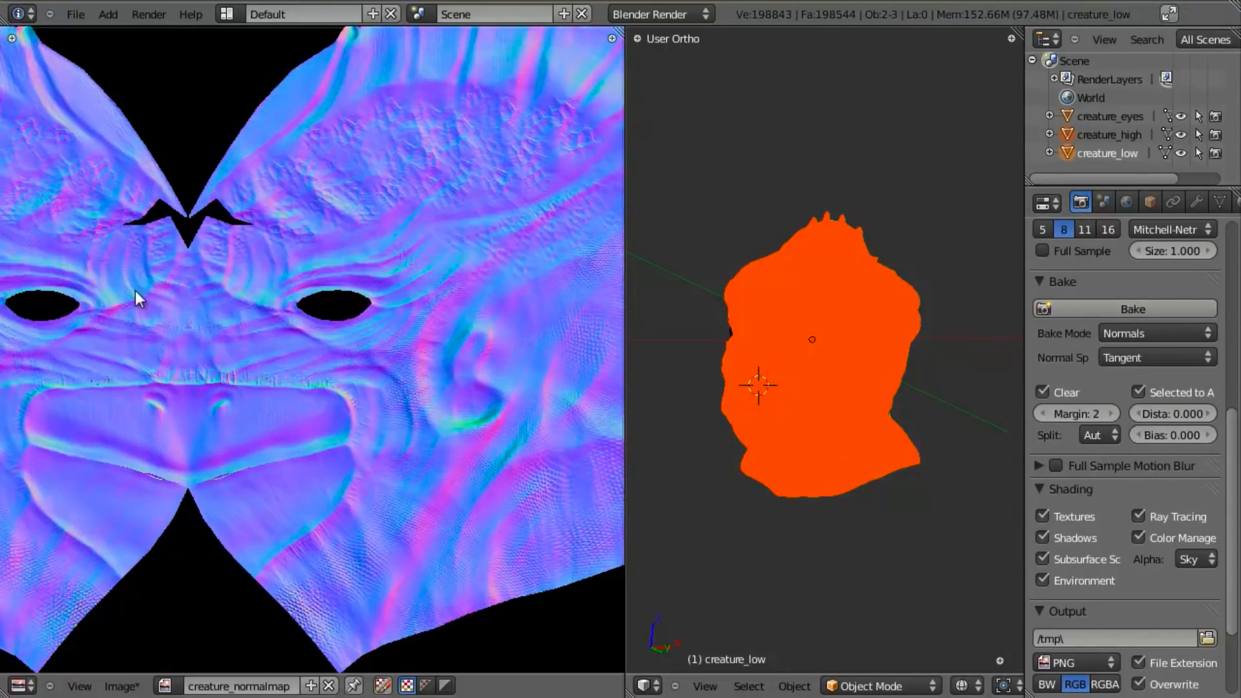
- Examine the rebaked normal map, from the overall layout to the skin detail around the ear and neck
{"action": "scroll", "coordinate": [426, 433], "scroll_direction": "down", "scroll_amount": 5}
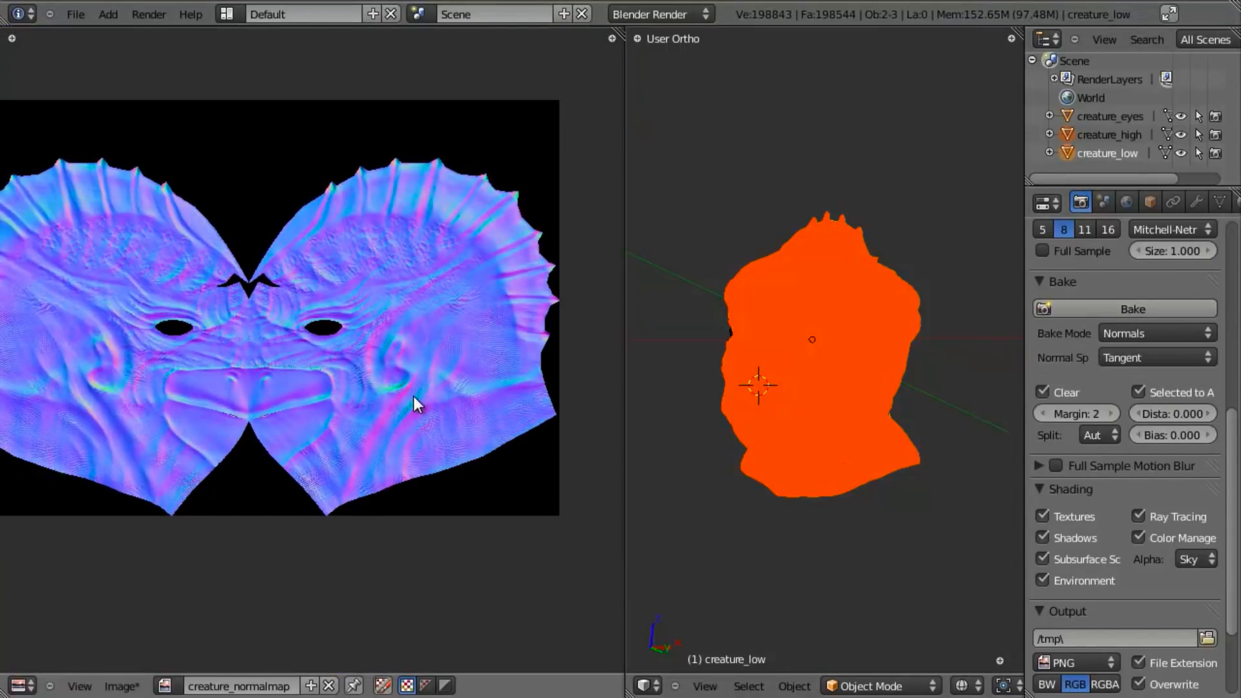
{"action": "scroll", "coordinate": [413, 320], "scroll_direction": "up", "scroll_amount": 3}
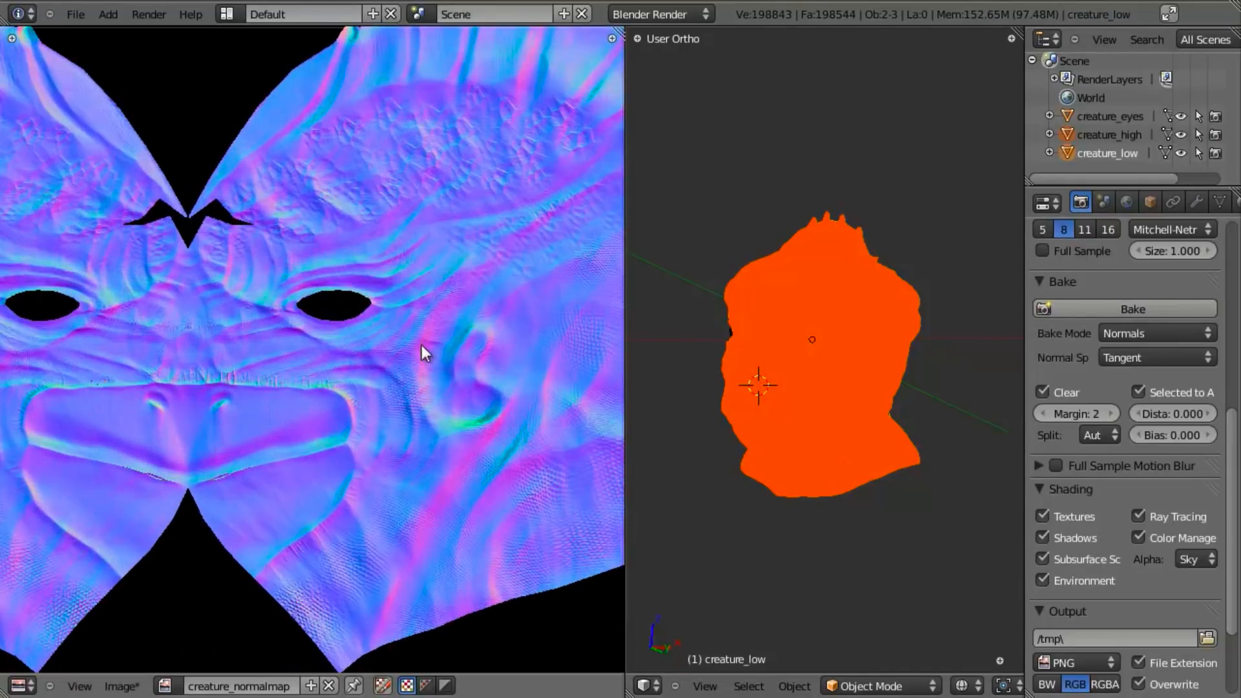
{"action": "middle_click_drag", "start_coordinate": [424, 339], "coordinate": [156, 373]}
{"action": "scroll", "coordinate": [272, 351], "scroll_direction": "up", "scroll_amount": 2}
{"action": "scroll", "coordinate": [313, 369], "scroll_direction": "down", "scroll_amount": 3}
{"action": "scroll", "coordinate": [313, 370], "scroll_direction": "up", "scroll_amount": 3}
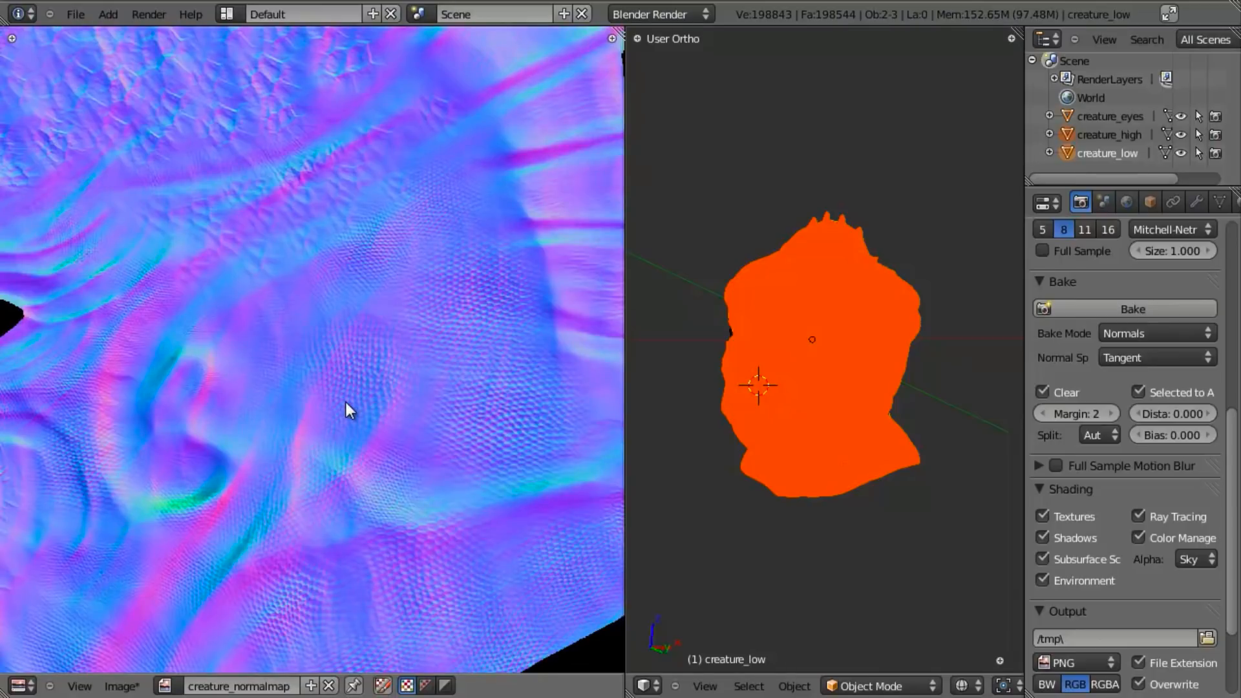
{"action": "scroll", "coordinate": [347, 402], "scroll_direction": "down", "scroll_amount": 3}
{"action": "middle_click_drag", "start_coordinate": [261, 415], "coordinate": [330, 400]}
{"action": "middle_click_drag", "start_coordinate": [189, 413], "coordinate": [313, 402]}
- Make creature_high the active object and lower its Multires preview level to 4
{"action": "middle_click_drag", "start_coordinate": [904, 343], "coordinate": [886, 334]}
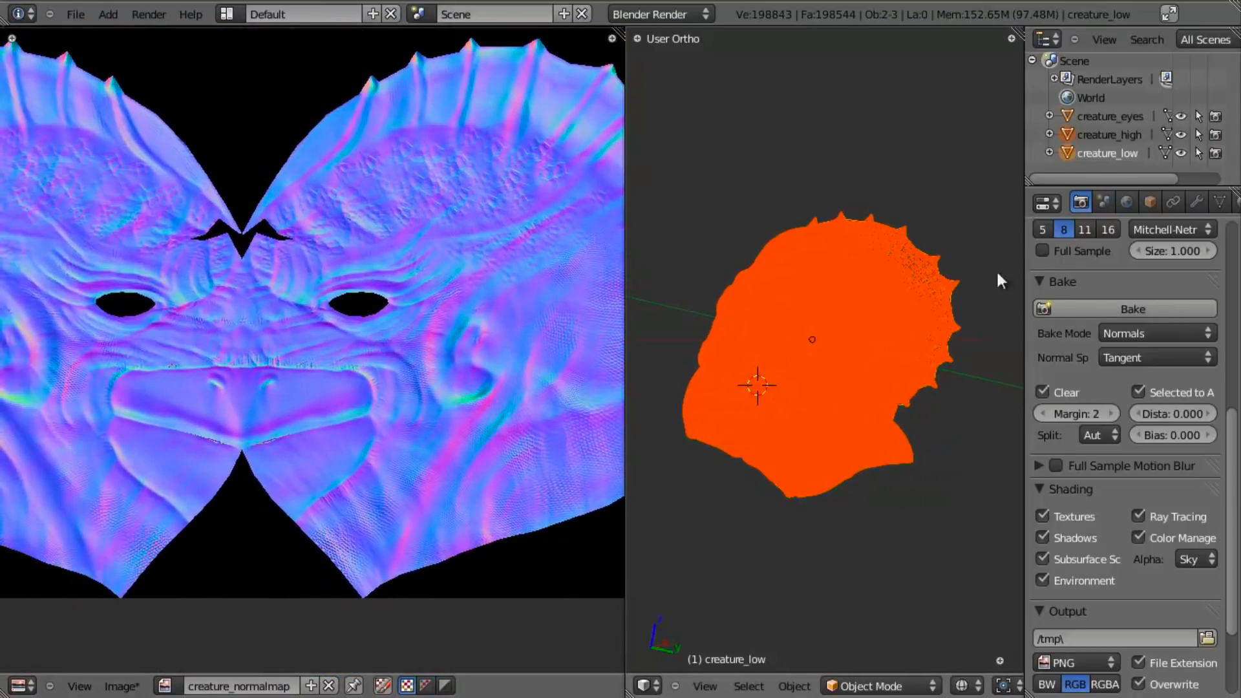
{"action": "left_click", "coordinate": [1126, 134]}
{"action": "scroll", "coordinate": [1118, 358], "scroll_direction": "down", "scroll_amount": 4}
{"action": "scroll", "coordinate": [1118, 530], "scroll_direction": "up", "scroll_amount": 8}
{"action": "left_click", "coordinate": [1195, 202]}
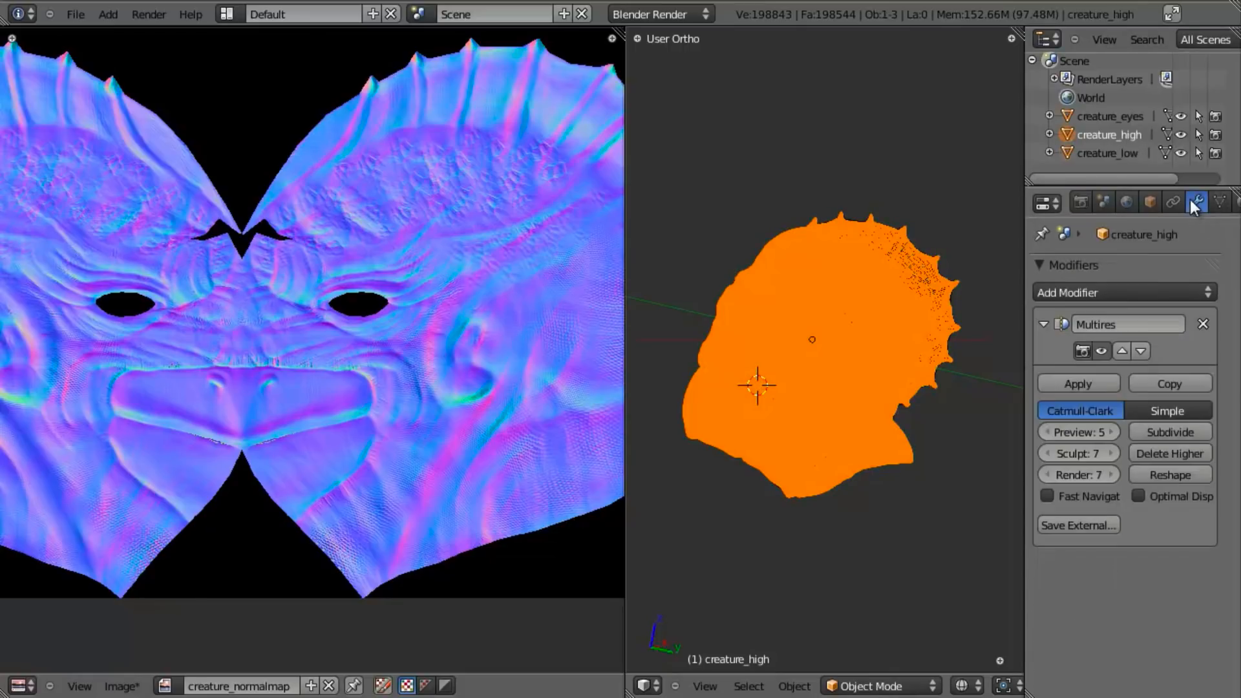
{"action": "left_click", "coordinate": [1047, 432]}
{"action": "scroll", "coordinate": [873, 375], "scroll_direction": "up", "scroll_amount": 3}
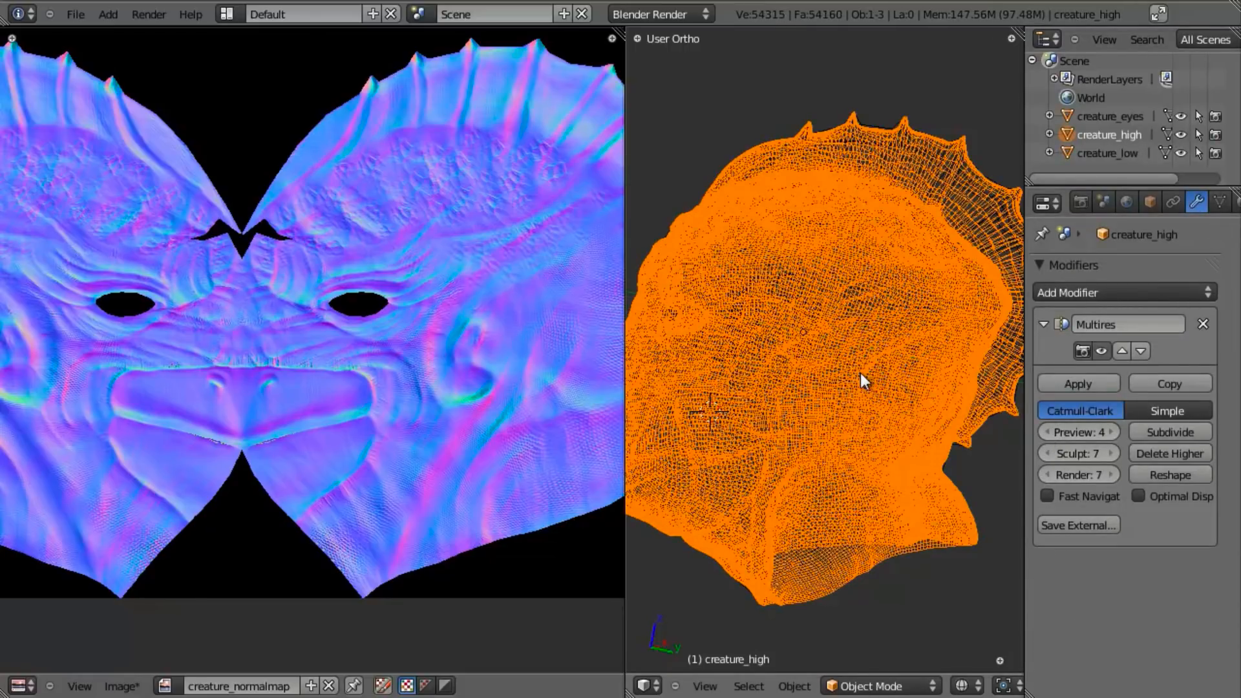
- Hide creature_high and select the creature_low head in solid shading
{"action": "key", "text": "h"}
{"action": "right_click", "coordinate": [890, 366]}
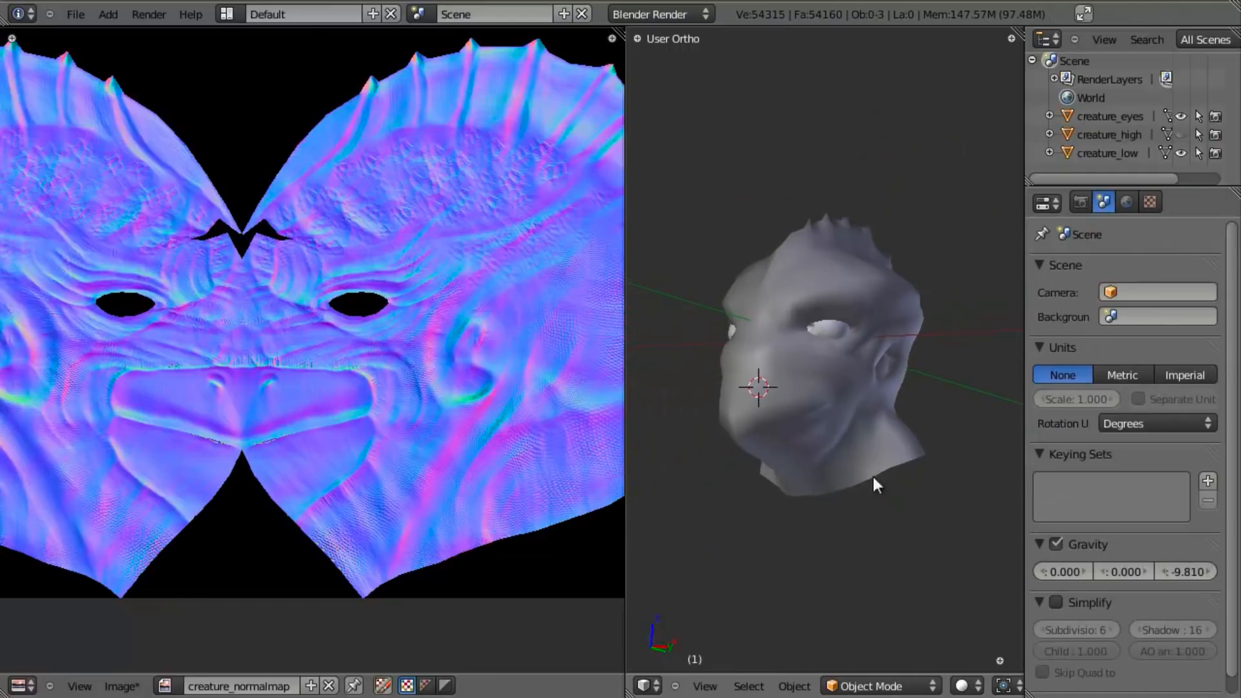
{"action": "scroll", "coordinate": [889, 394], "scroll_direction": "up", "scroll_amount": 2}
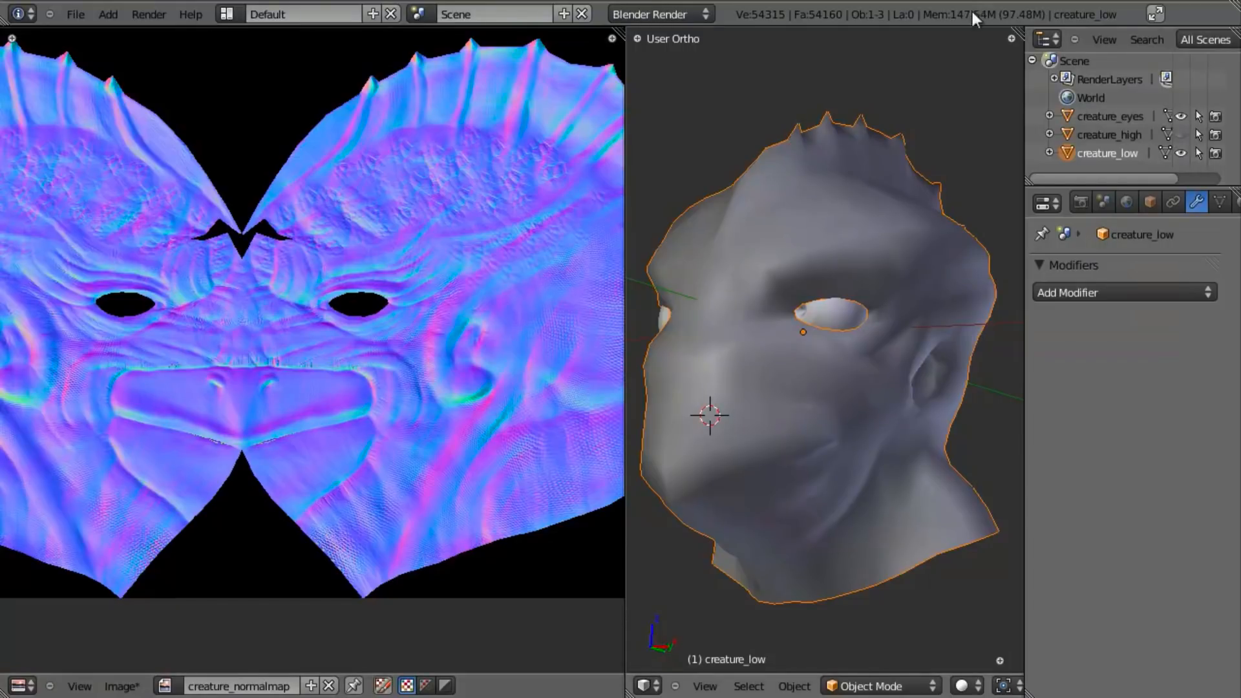
- Save the baked image as creature_normalmap.png in the Creature Head Sculpt folder, and narrow the image editor to enlarge the 3D view
{"action": "left_click", "coordinate": [121, 685]}
{"action": "left_click", "coordinate": [142, 571]}
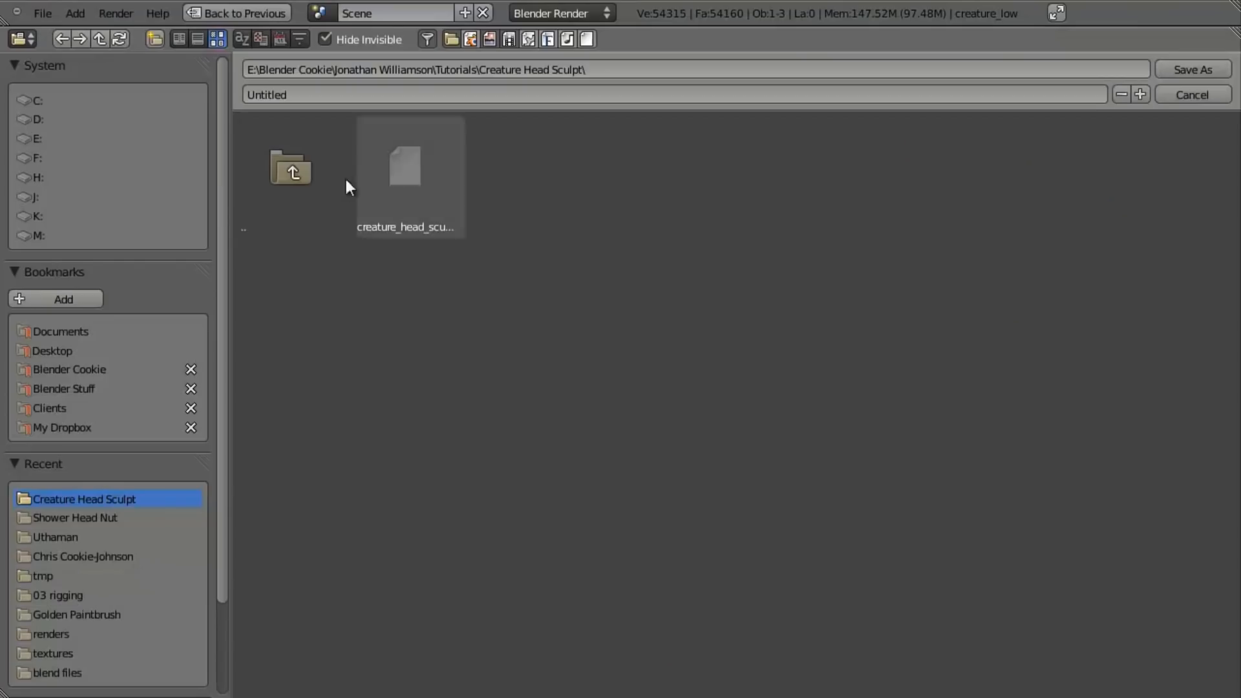
{"action": "left_click", "coordinate": [303, 92]}
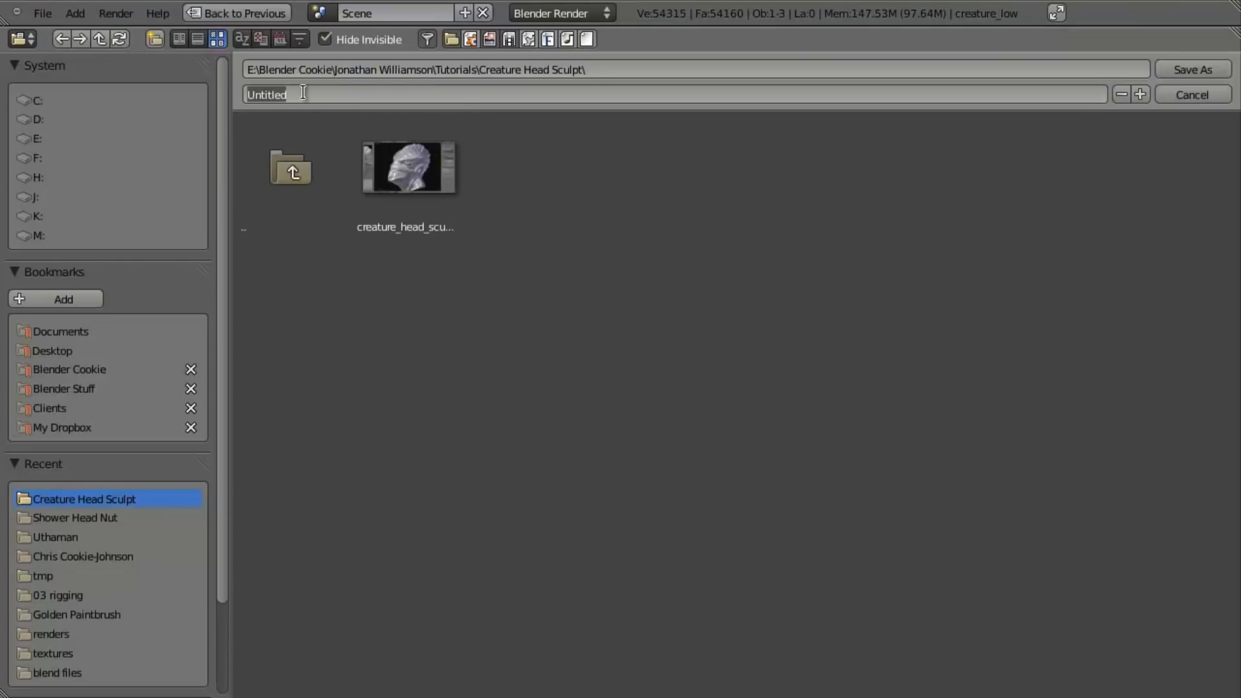
{"action": "type", "text": "normal"}
{"action": "key", "text": "BackSpace"}
{"action": "key", "text": "BackSpace"}
{"action": "key", "text": "BackSpace"}
{"action": "key", "text": "BackSpace"}
{"action": "type", "text": "creature_normalmap"}
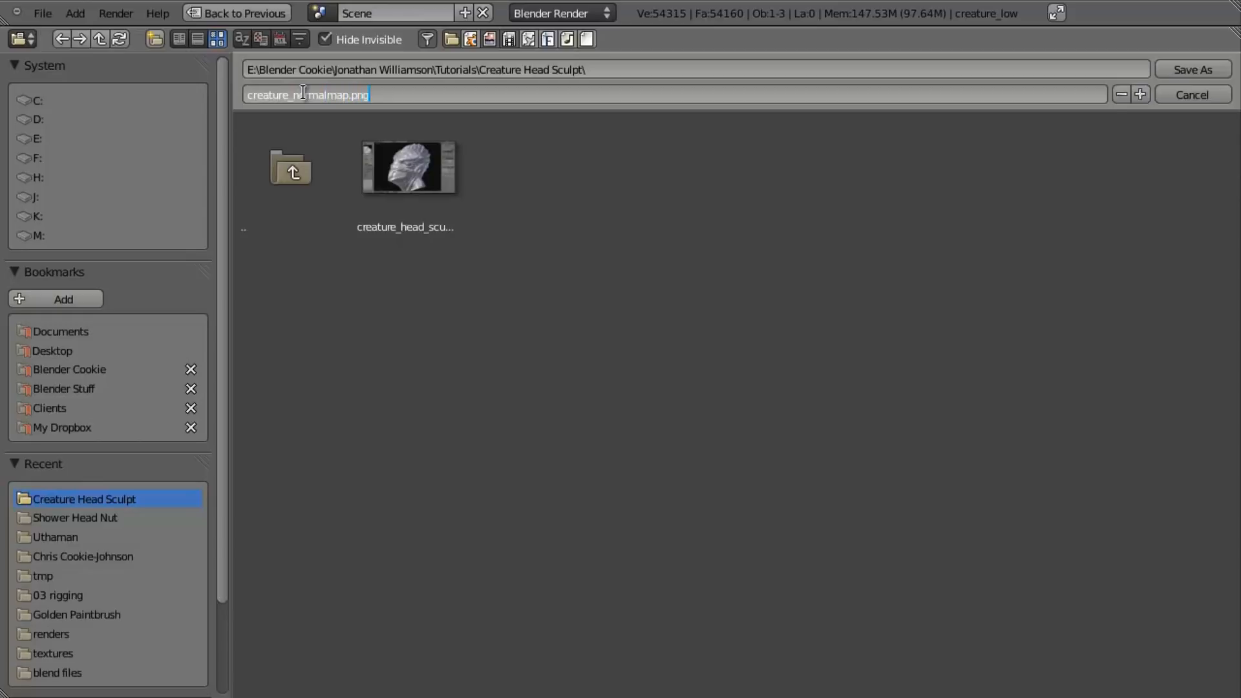
{"action": "key", "text": "Return"}
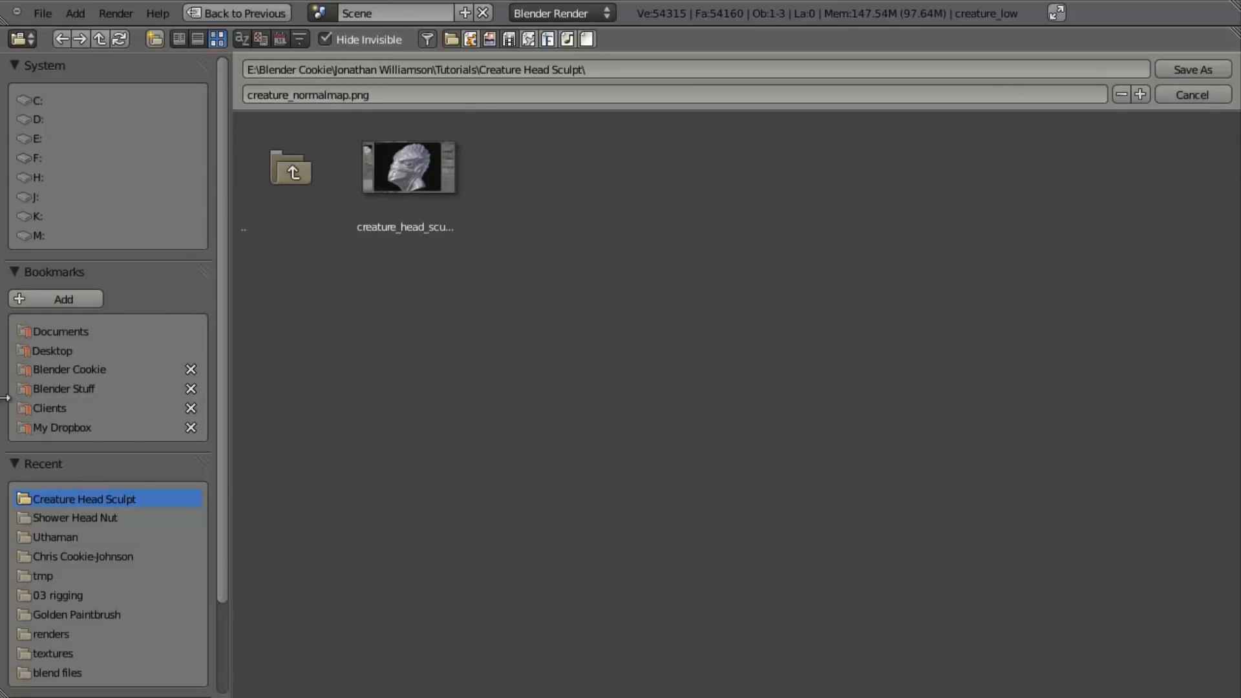
{"action": "scroll", "coordinate": [65, 432], "scroll_direction": "down", "scroll_amount": 4}
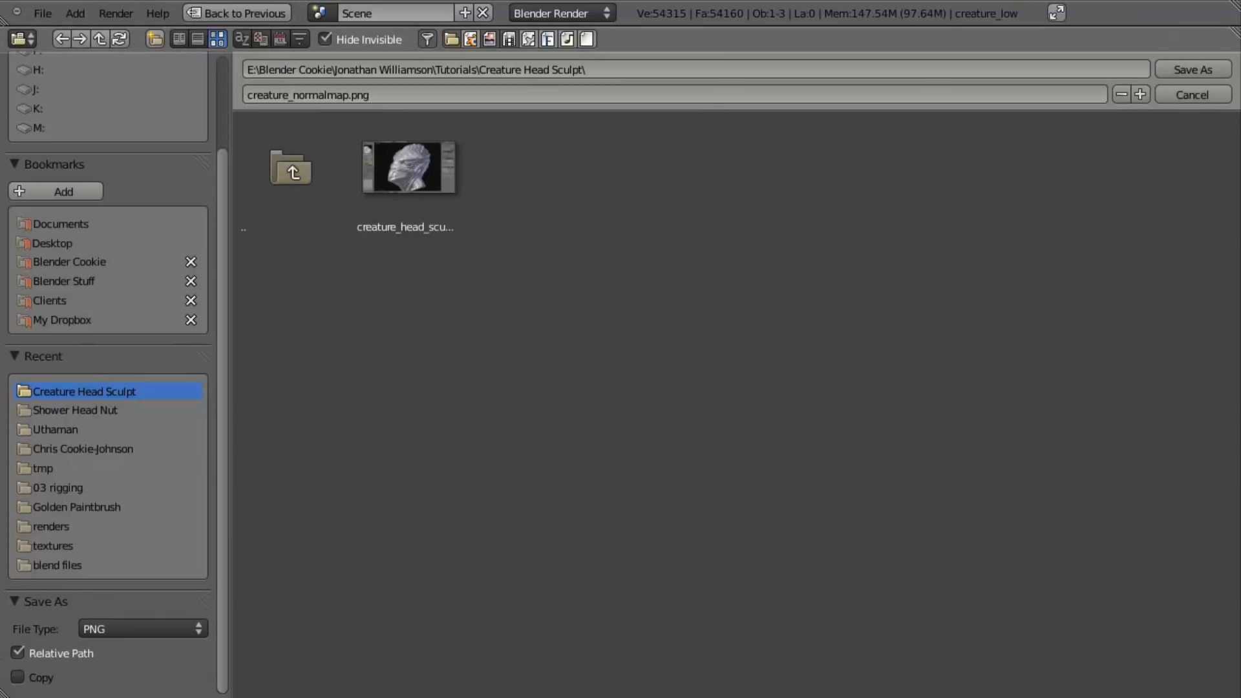
{"action": "left_click", "coordinate": [1185, 70]}
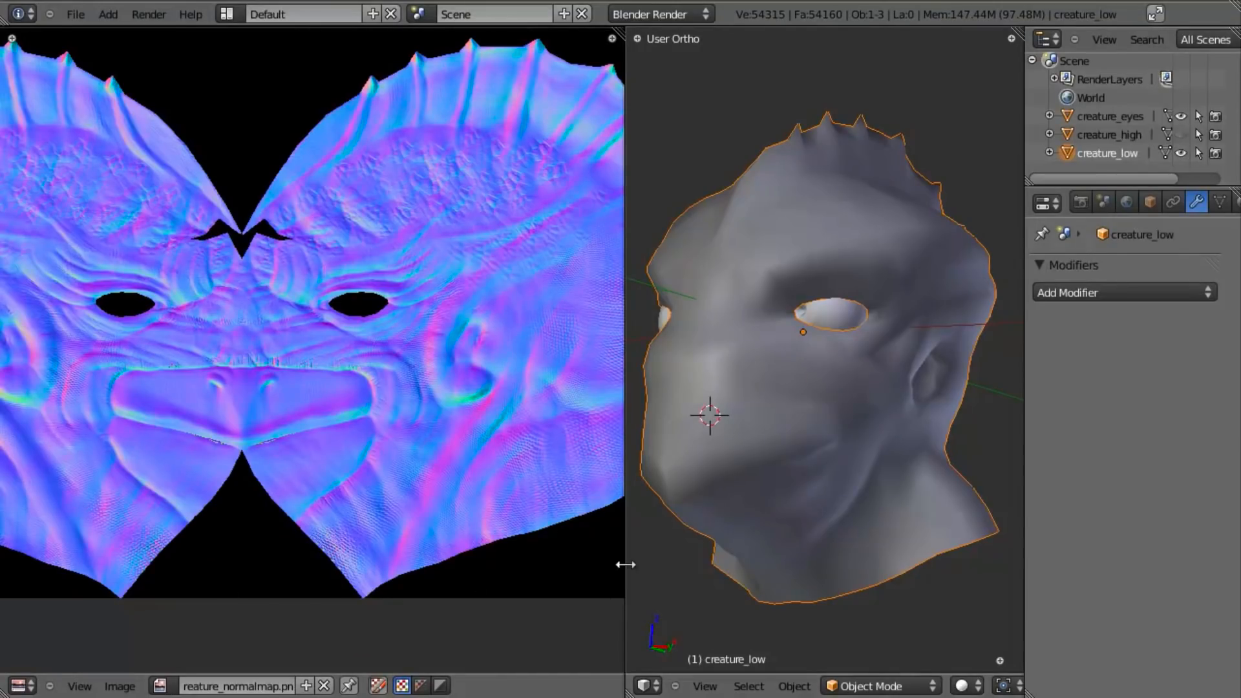
{"action": "left_click_drag", "start_coordinate": [624, 563], "coordinate": [435, 569]}
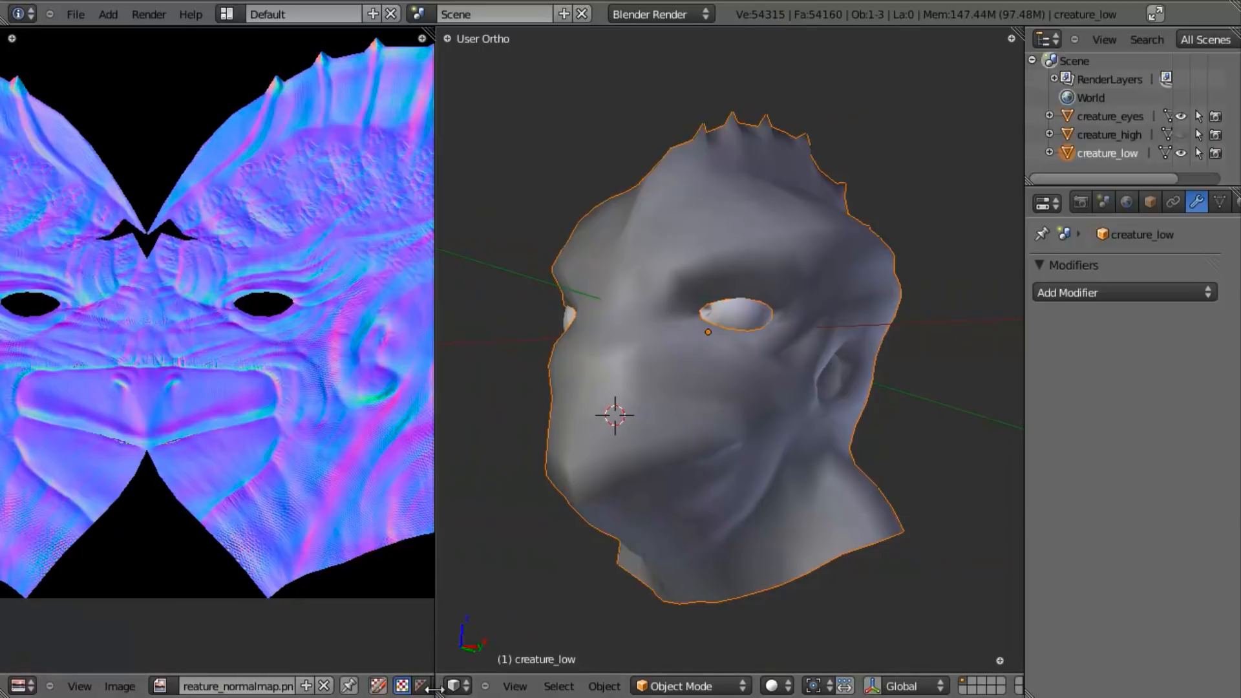
{"action": "left_click_drag", "start_coordinate": [437, 692], "coordinate": [226, 582]}
{"action": "scroll", "coordinate": [687, 440], "scroll_direction": "down", "scroll_amount": 4}
{"action": "key", "text": "z"}
{"action": "key", "text": "z"}
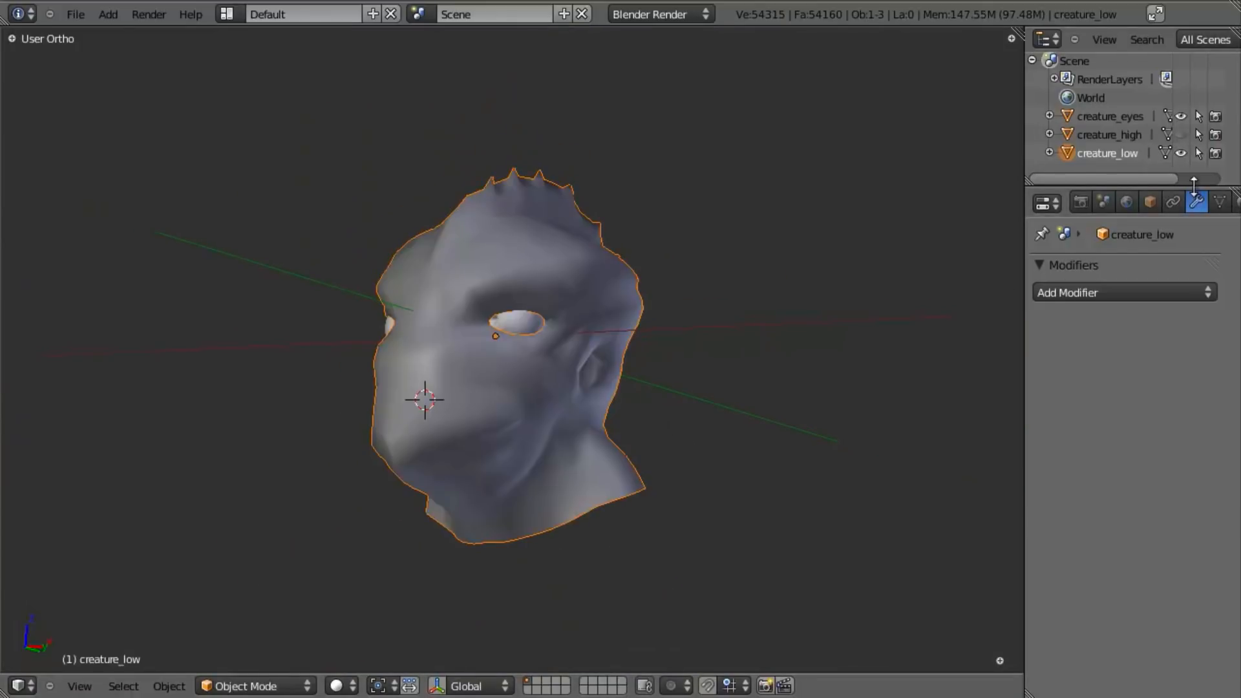
{"action": "left_click_drag", "start_coordinate": [1191, 187], "coordinate": [1190, 139]}
{"action": "scroll", "coordinate": [1160, 154], "scroll_direction": "down", "scroll_amount": 2}
{"action": "left_click", "coordinate": [1184, 159]}
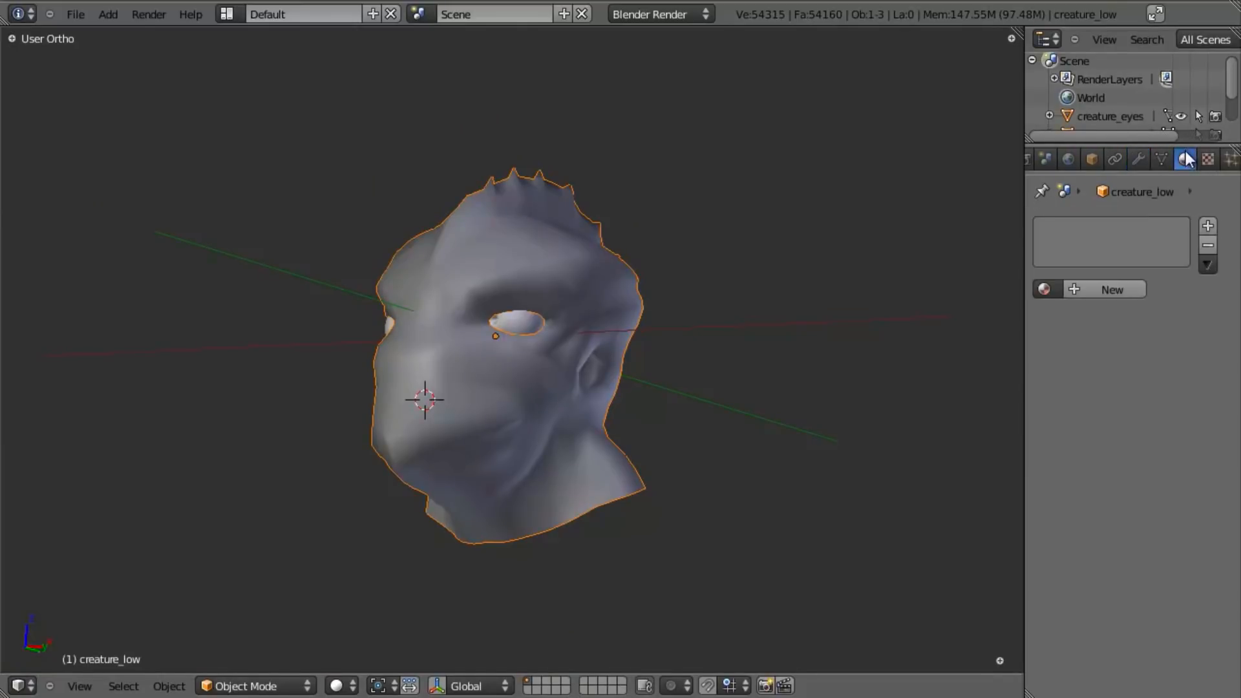
{"action": "left_click", "coordinate": [1118, 304]}
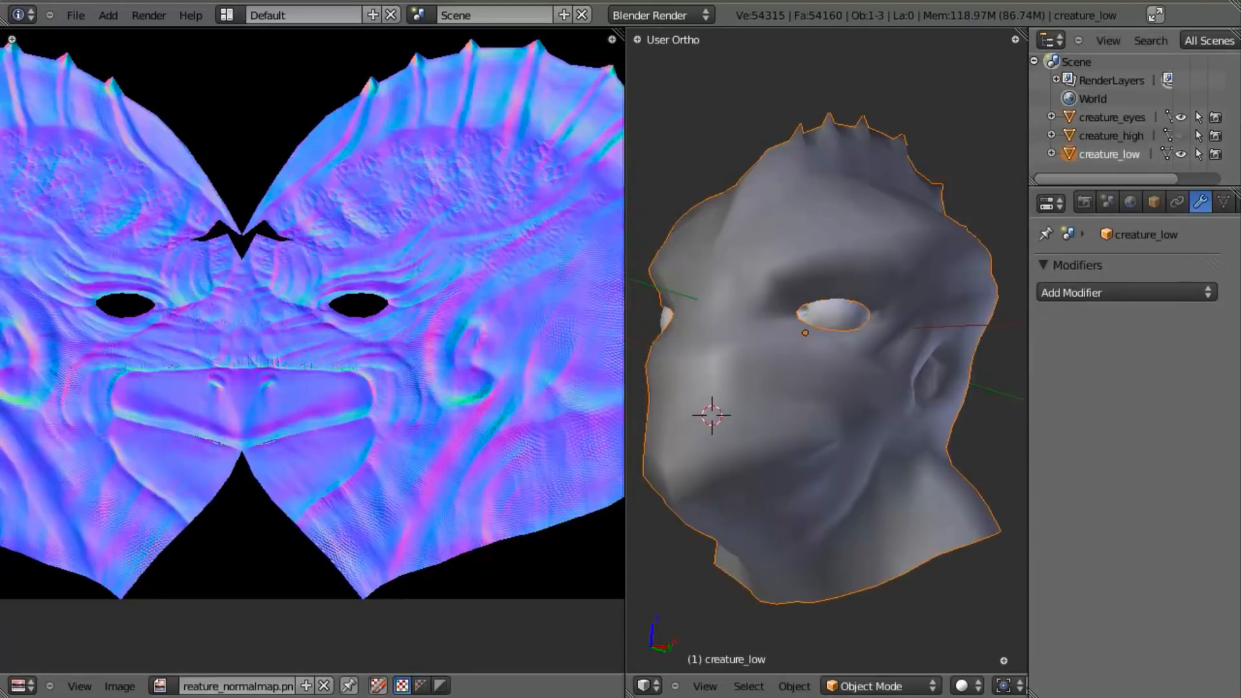
- Create a new material on the creature_low head and name it "creature head"
{"action": "middle_click_drag", "start_coordinate": [969, 284], "coordinate": [897, 362]}
{"action": "scroll", "coordinate": [851, 371], "scroll_direction": "up", "scroll_amount": 2}
{"action": "scroll", "coordinate": [897, 362], "scroll_direction": "down", "scroll_amount": 3}
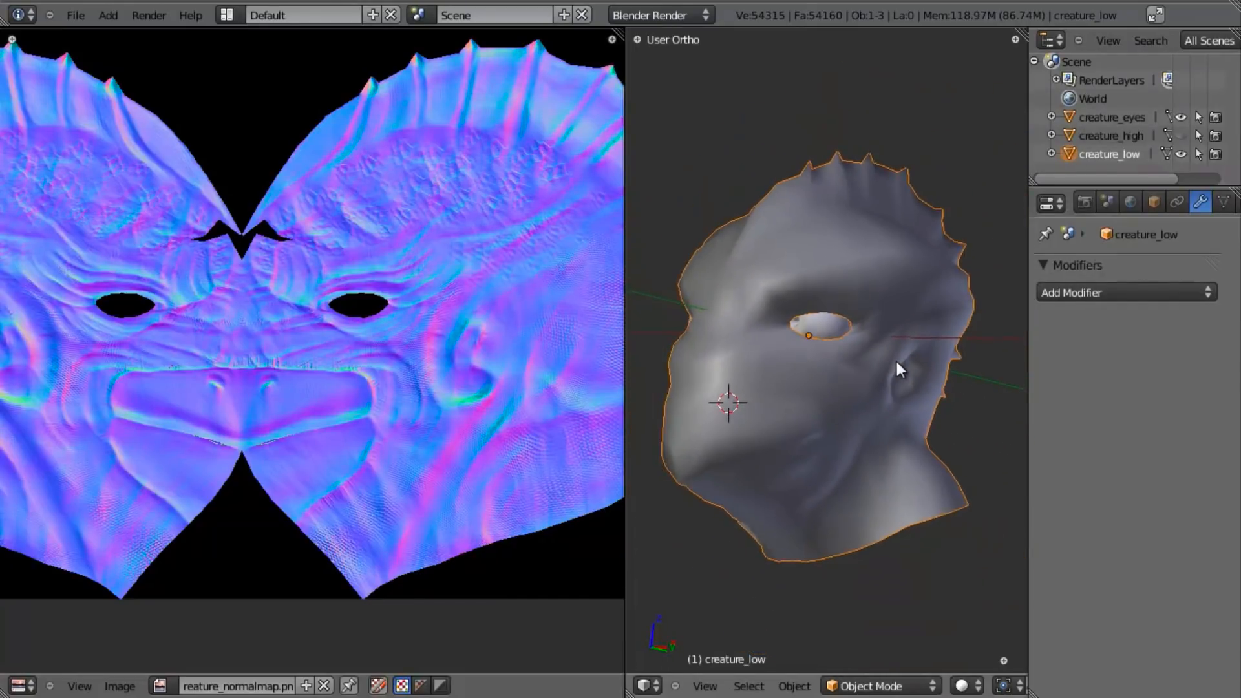
{"action": "scroll", "coordinate": [1177, 194], "scroll_direction": "down", "scroll_amount": 1}
{"action": "scroll", "coordinate": [1170, 197], "scroll_direction": "down", "scroll_amount": 2}
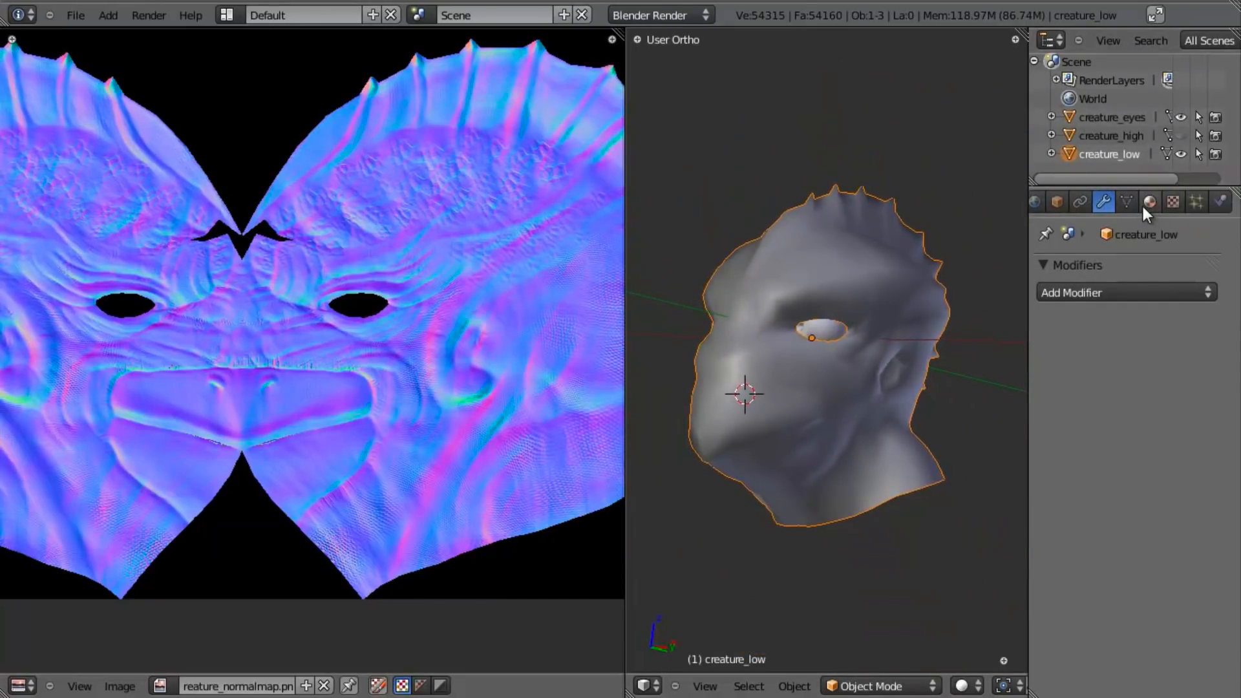
{"action": "left_click", "coordinate": [1149, 202]}
{"action": "left_click", "coordinate": [1111, 331]}
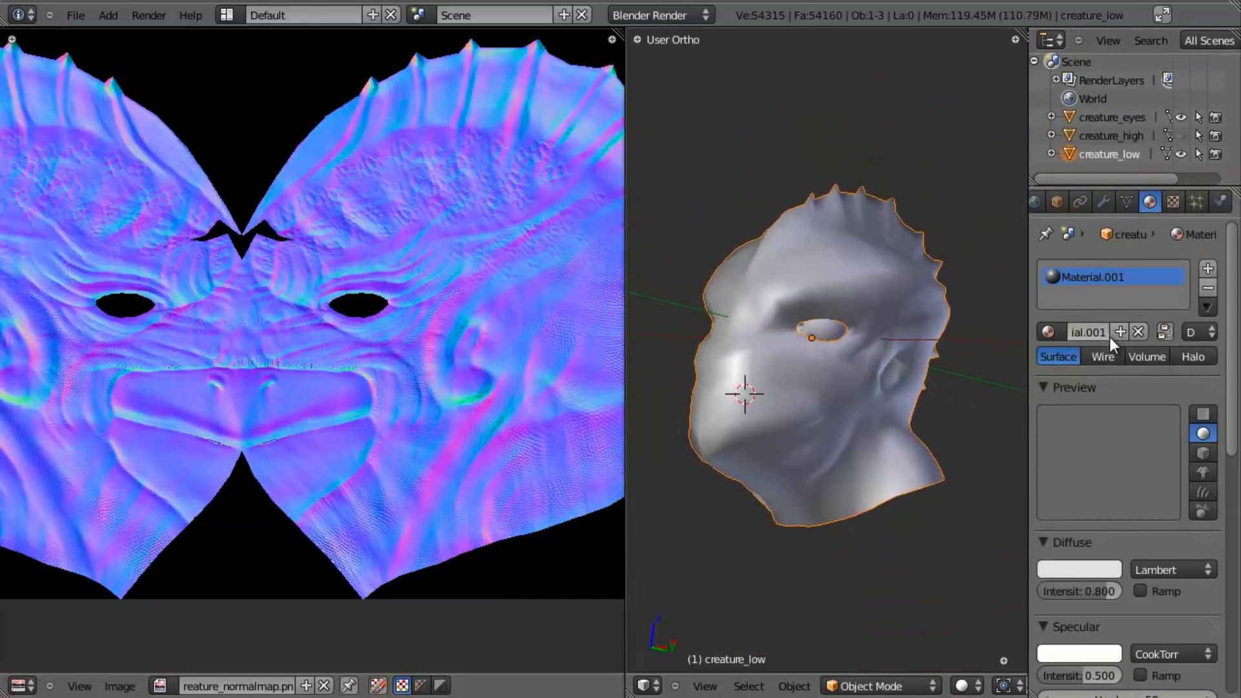
{"action": "double_click", "coordinate": [1102, 331]}
{"action": "type", "text": "creature head"}
{"action": "key", "text": "Return"}
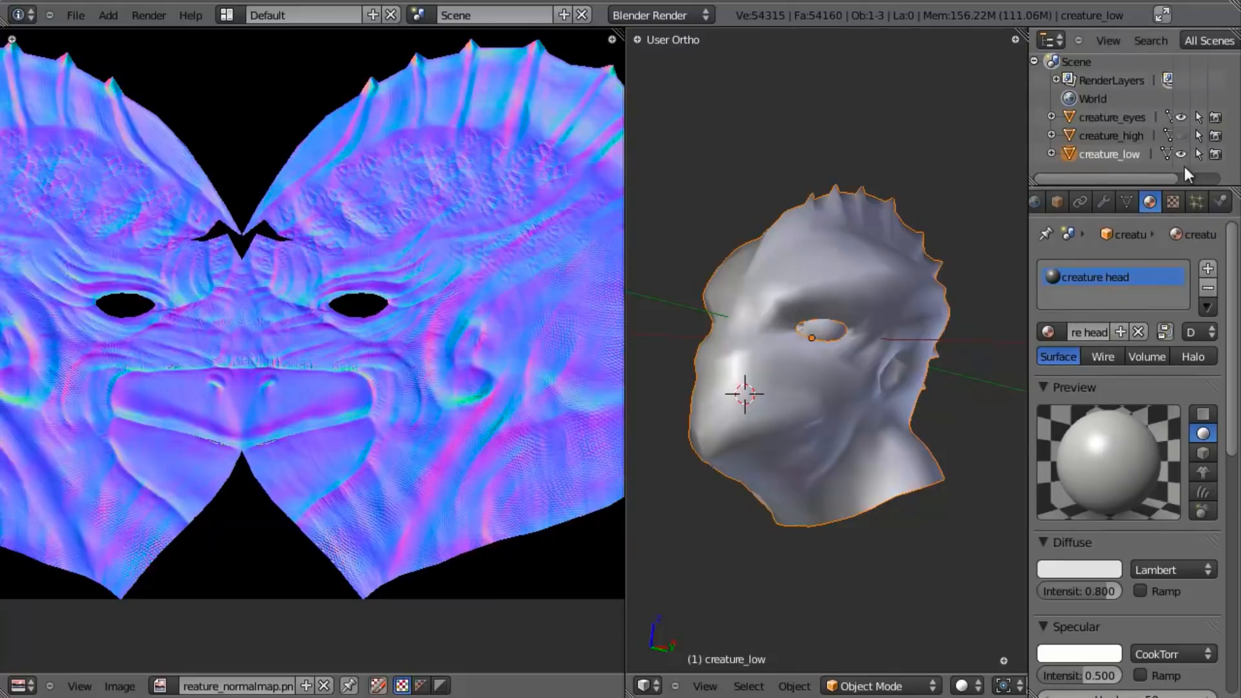
- Add a new texture to the creature head material and set its type to Image or Movie
{"action": "left_click", "coordinate": [1173, 202]}
{"action": "left_click", "coordinate": [1100, 383]}
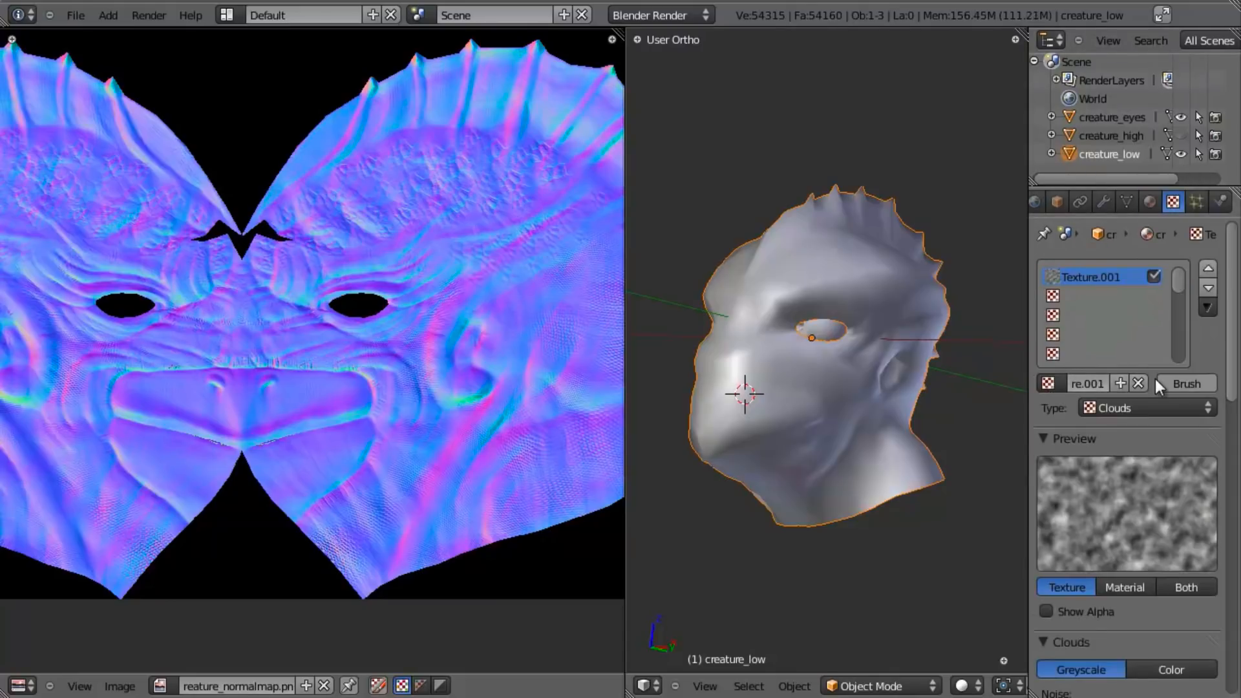
{"action": "left_click", "coordinate": [1149, 406]}
{"action": "left_click", "coordinate": [1158, 286]}
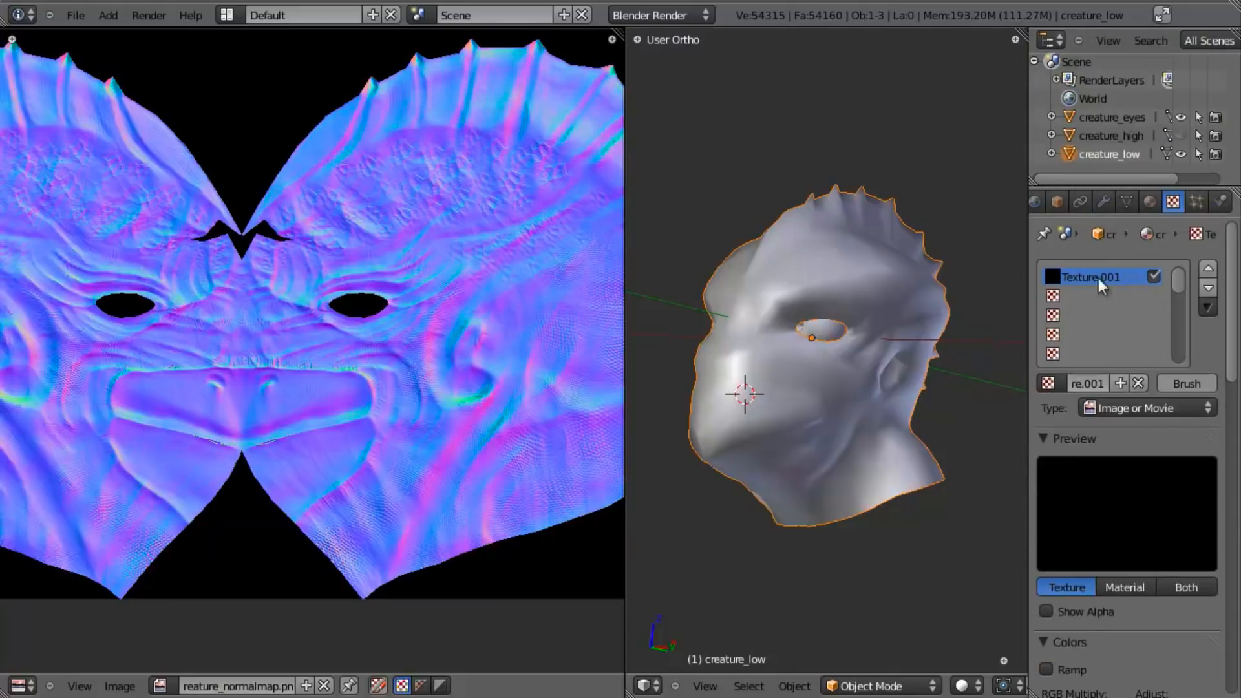
- Assign the saved creature_normalmap.png as the texture's image and enable Normal Map sampling in Tangent space
{"action": "scroll", "coordinate": [1092, 447], "scroll_direction": "down", "scroll_amount": 10}
{"action": "scroll", "coordinate": [1102, 544], "scroll_direction": "down", "scroll_amount": 2}
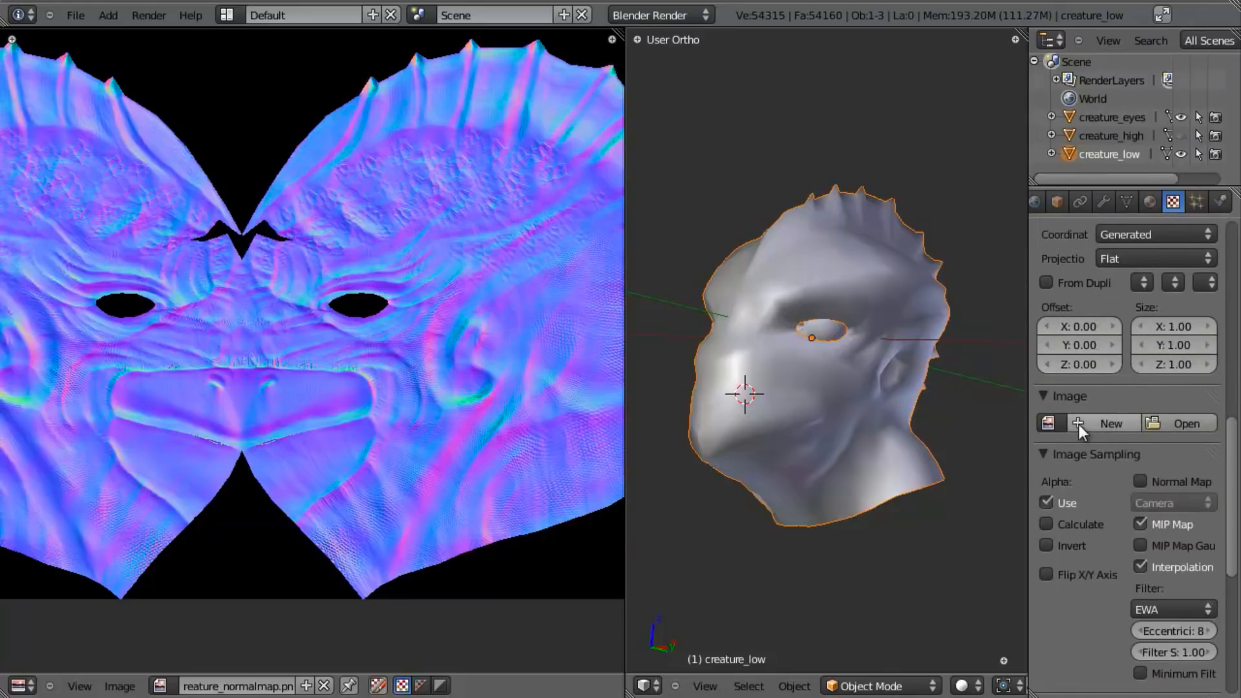
{"action": "left_click", "coordinate": [1048, 423]}
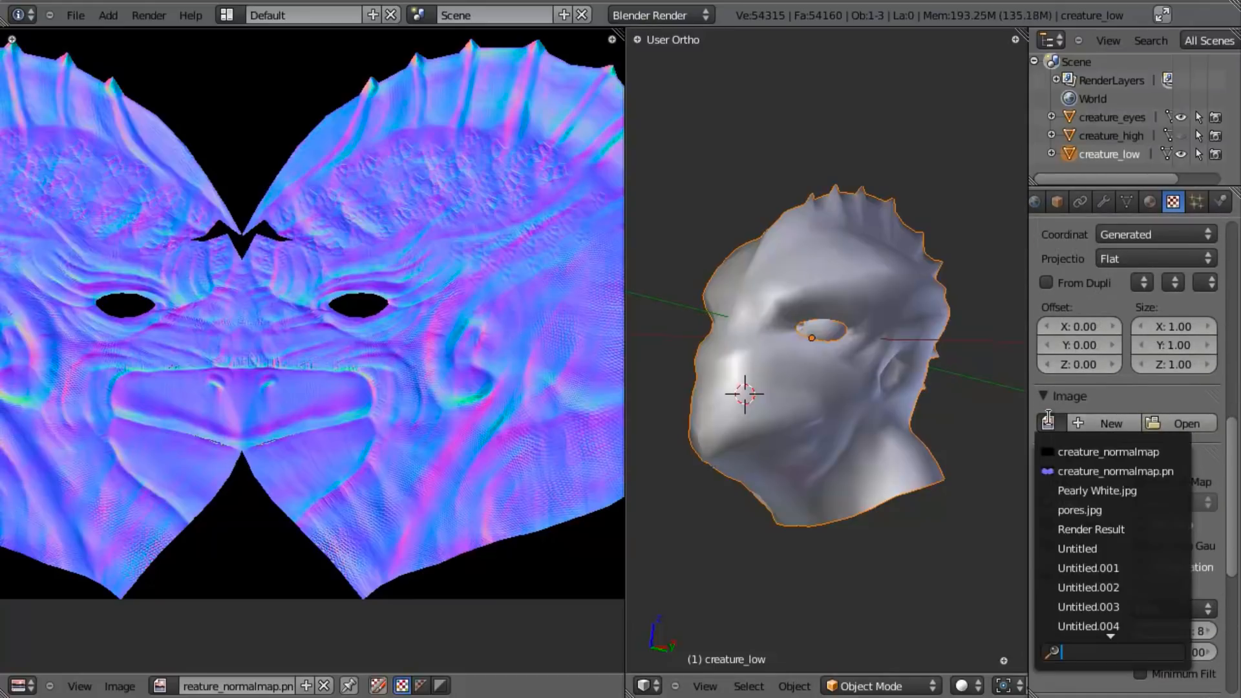
{"action": "left_click", "coordinate": [1049, 472]}
{"action": "scroll", "coordinate": [1127, 520], "scroll_direction": "down", "scroll_amount": 3}
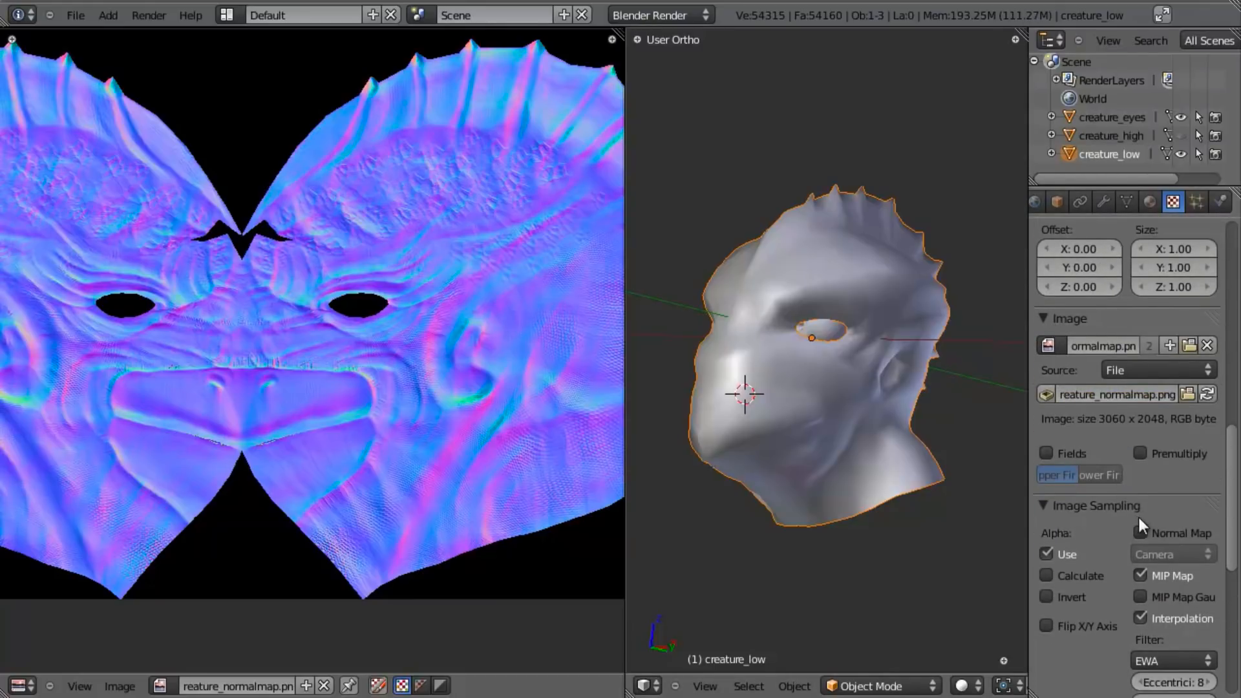
{"action": "left_click", "coordinate": [1145, 529]}
{"action": "left_click", "coordinate": [1150, 548]}
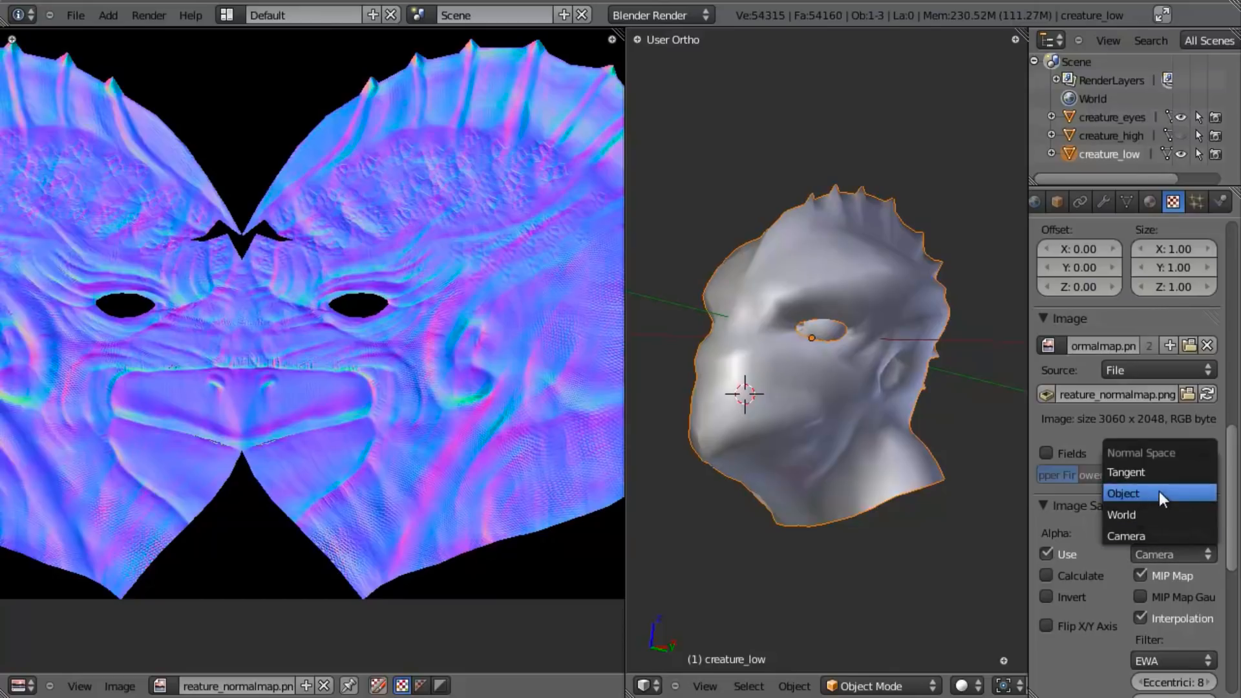
{"action": "left_click", "coordinate": [1158, 471]}
- Turn off the texture's diffuse color influence and turn on its geometry normal influence
{"action": "scroll", "coordinate": [1121, 517], "scroll_direction": "down", "scroll_amount": 8}
{"action": "scroll", "coordinate": [1111, 541], "scroll_direction": "down", "scroll_amount": 6}
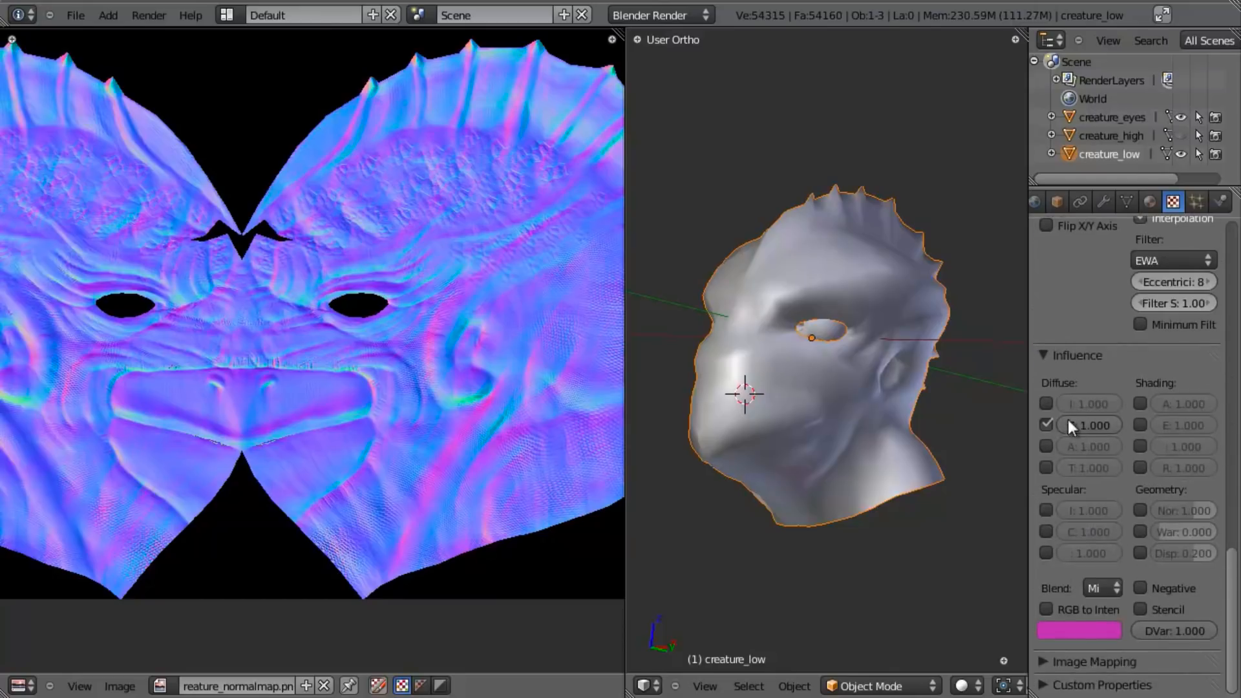
{"action": "left_click", "coordinate": [1045, 423]}
{"action": "left_click", "coordinate": [1141, 510]}
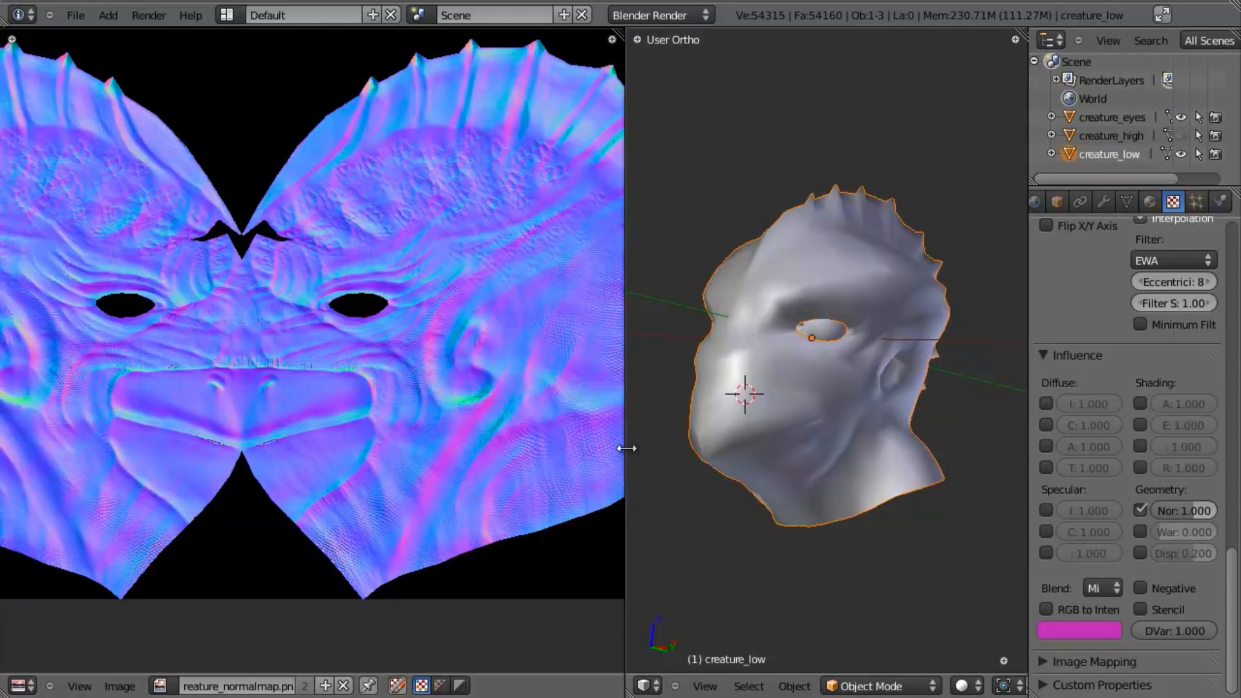
- Maximize the 3D view with its properties shown and switch the head to textured shading
{"action": "key", "text": "ctrl+Up"}
{"action": "scroll", "coordinate": [664, 410], "scroll_direction": "down", "scroll_amount": 4}
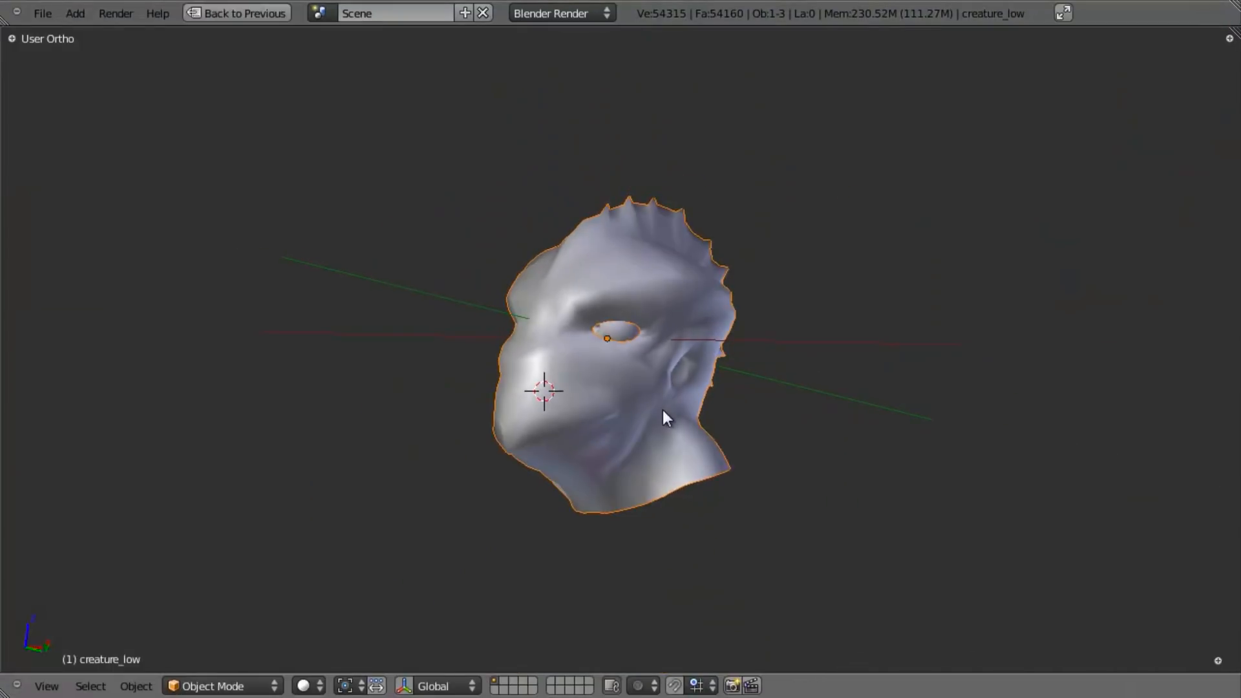
{"action": "middle_click_drag", "start_coordinate": [664, 409], "coordinate": [676, 457]}
{"action": "key", "text": "n"}
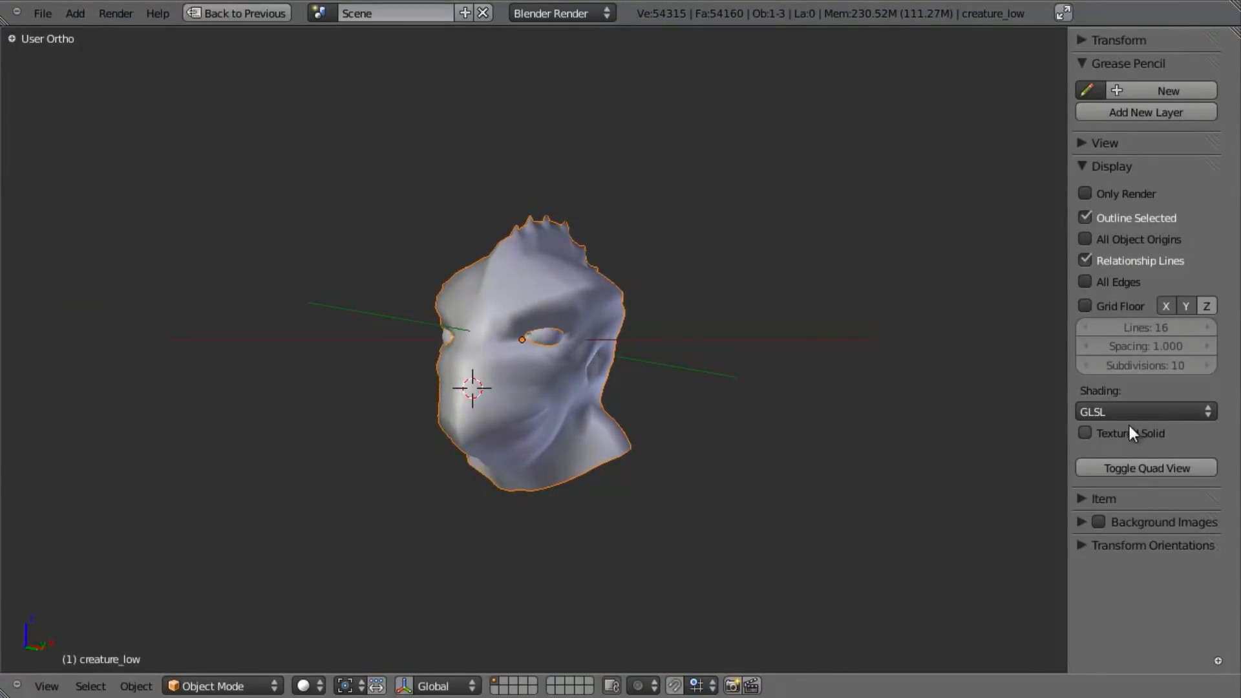
{"action": "scroll", "coordinate": [710, 399], "scroll_direction": "up", "scroll_amount": 4}
{"action": "key", "text": "alt+z"}
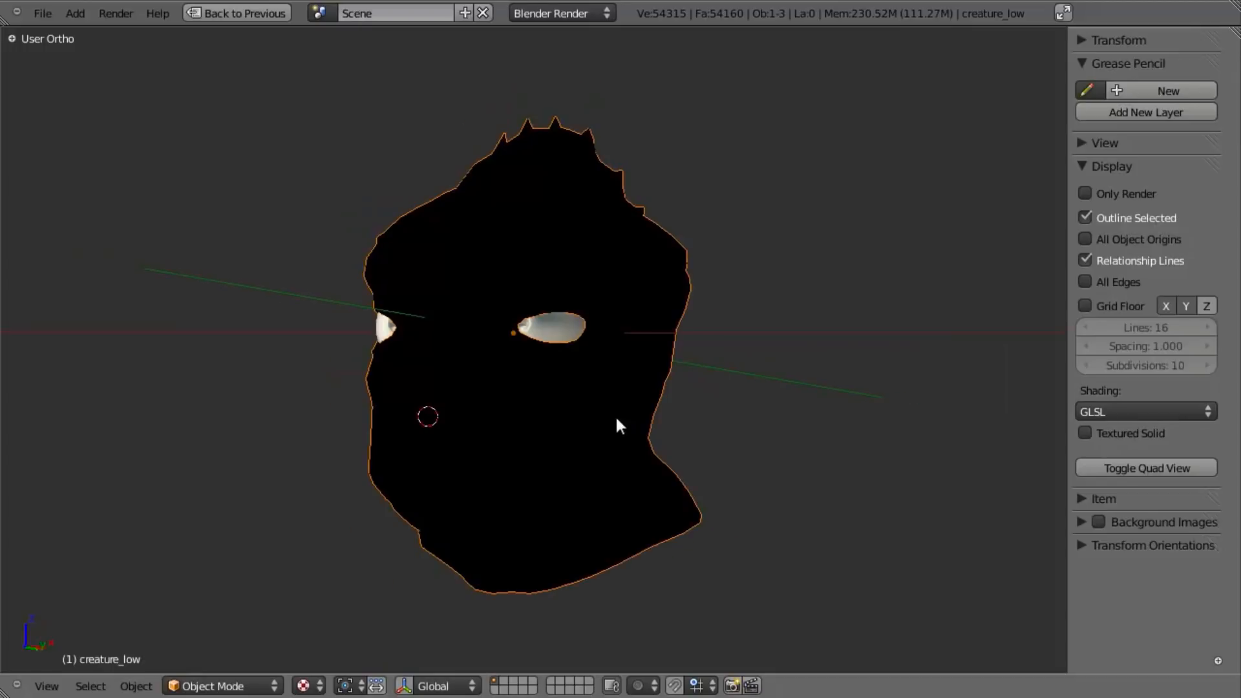
- Switch to the front view and reset the 3D cursor to the scene origin
{"action": "middle_click_drag", "start_coordinate": [617, 395], "coordinate": [521, 469]}
{"action": "scroll", "coordinate": [522, 449], "scroll_direction": "down", "scroll_amount": 8}
{"action": "key", "text": "KP_1"}
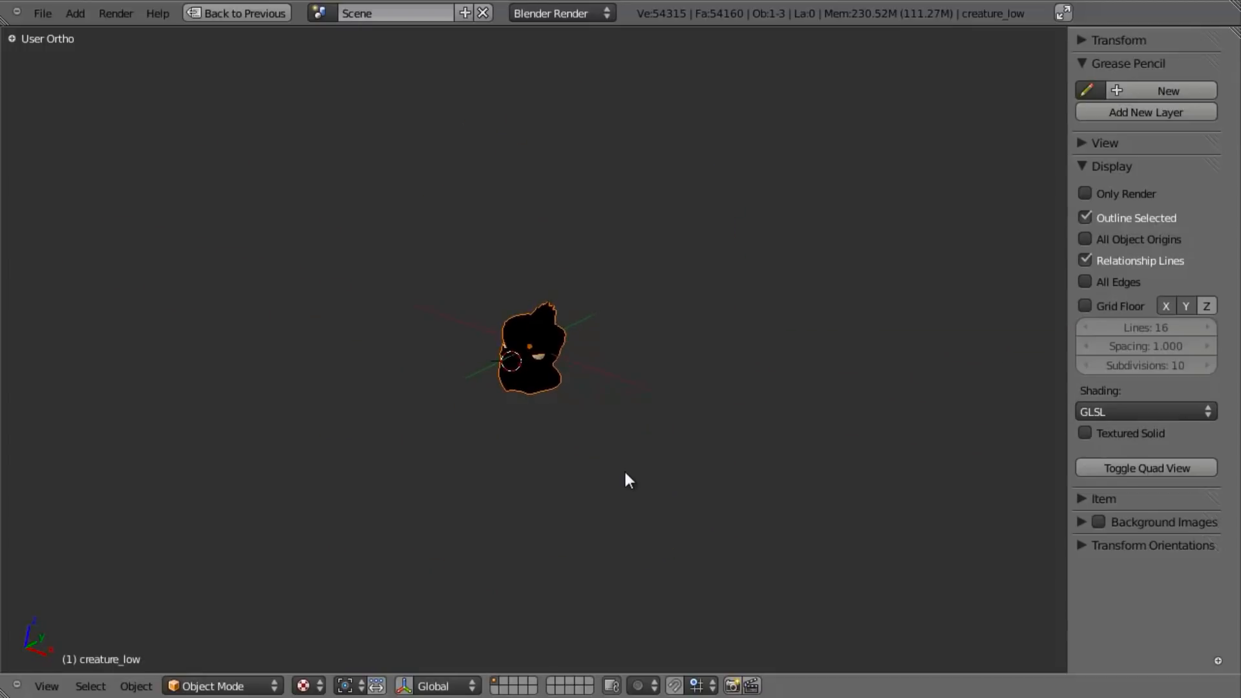
{"action": "scroll", "coordinate": [626, 480], "scroll_direction": "up", "scroll_amount": 6}
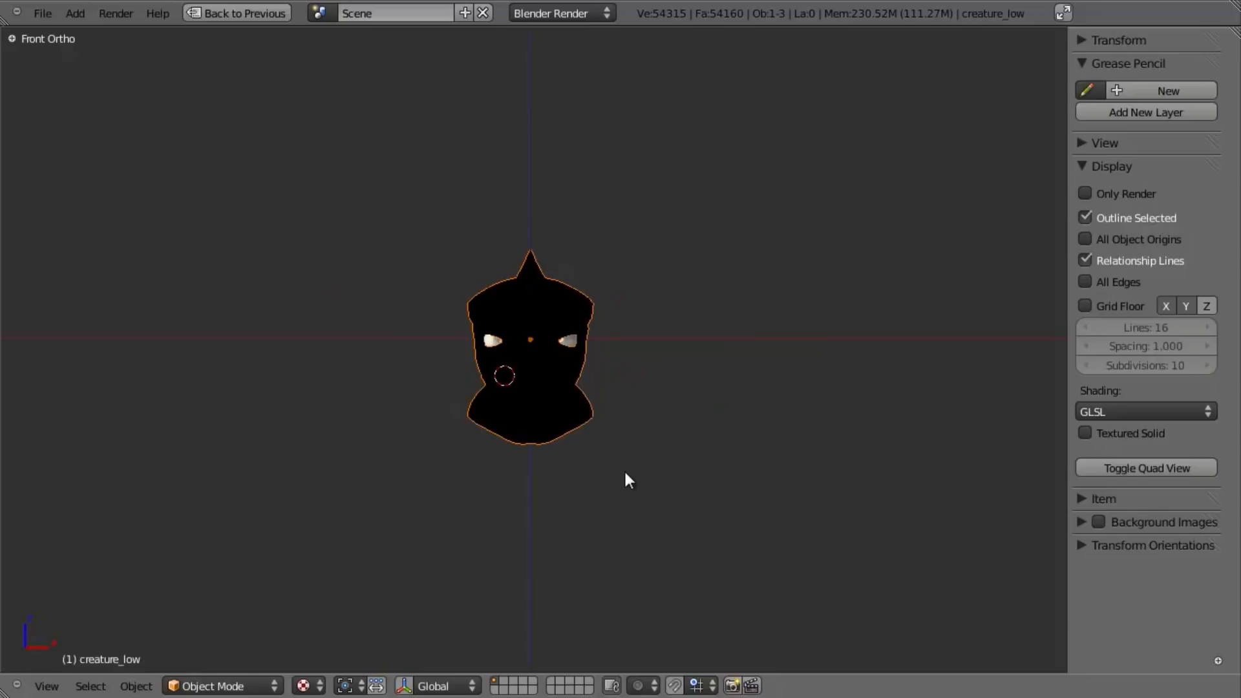
{"action": "key", "text": "shift+c"}
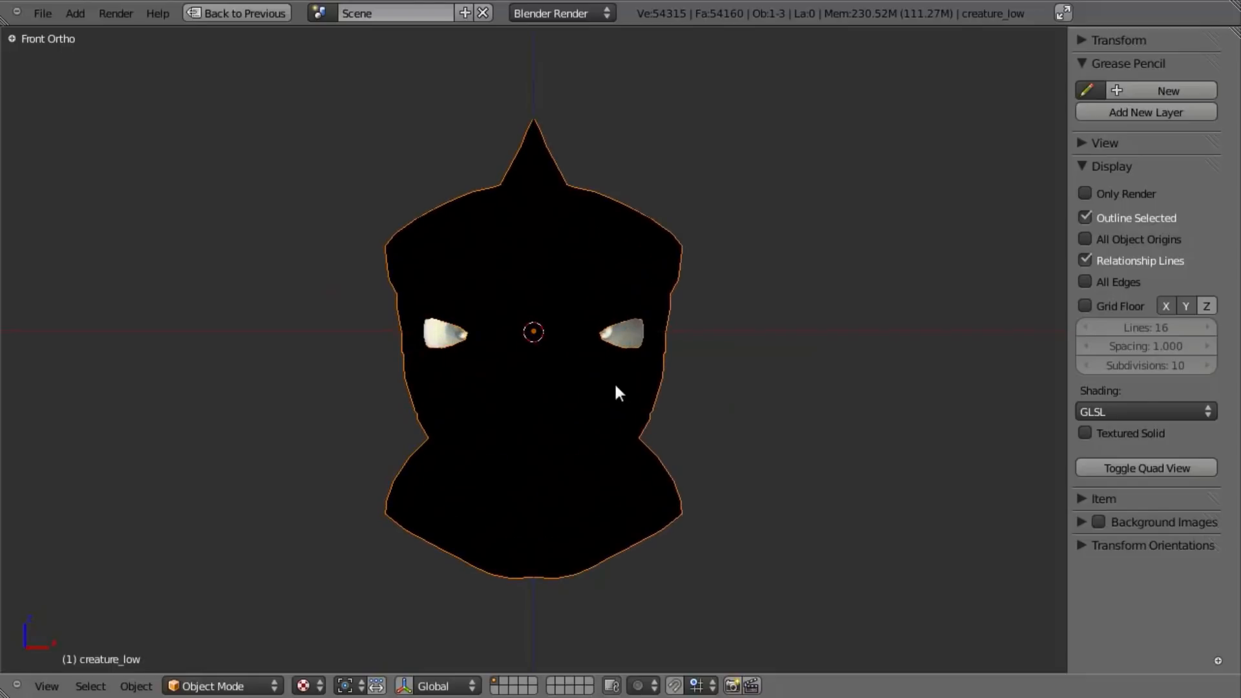
- Add an area lamp at the 3D cursor and place it above and well in front of the head
{"action": "scroll", "coordinate": [617, 391], "scroll_direction": "down", "scroll_amount": 2}
{"action": "key", "text": "shift+a"}
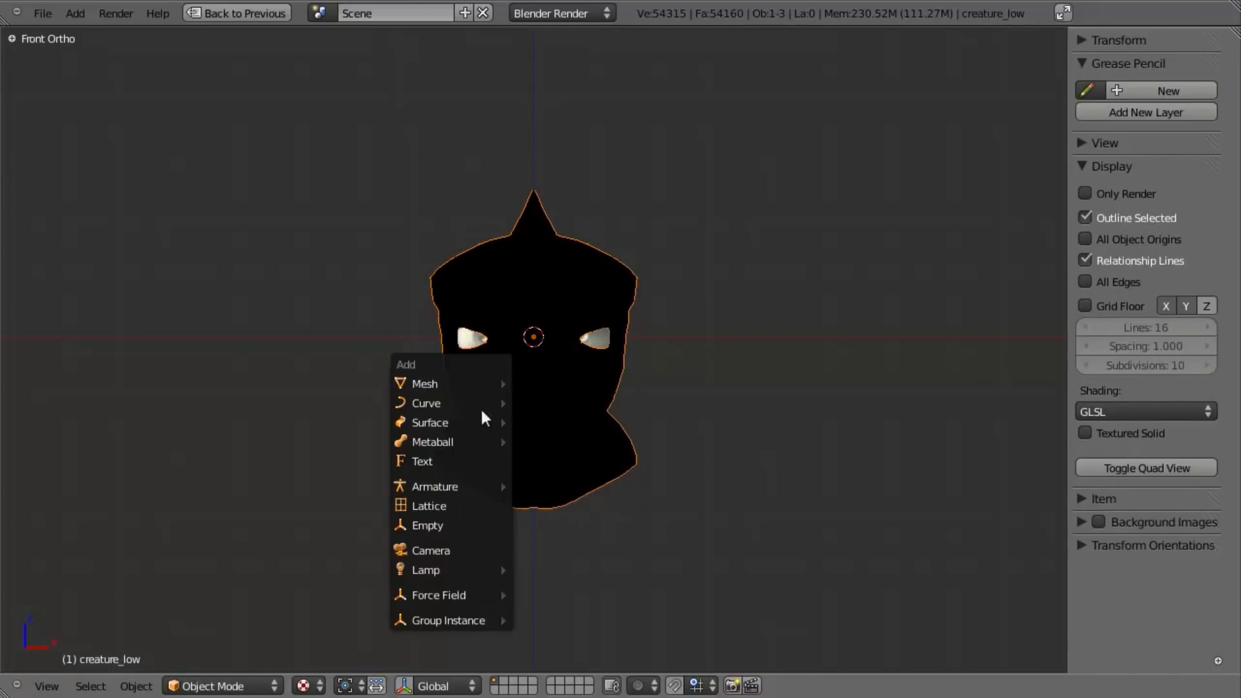
{"action": "mouse_move", "coordinate": [453, 570]}
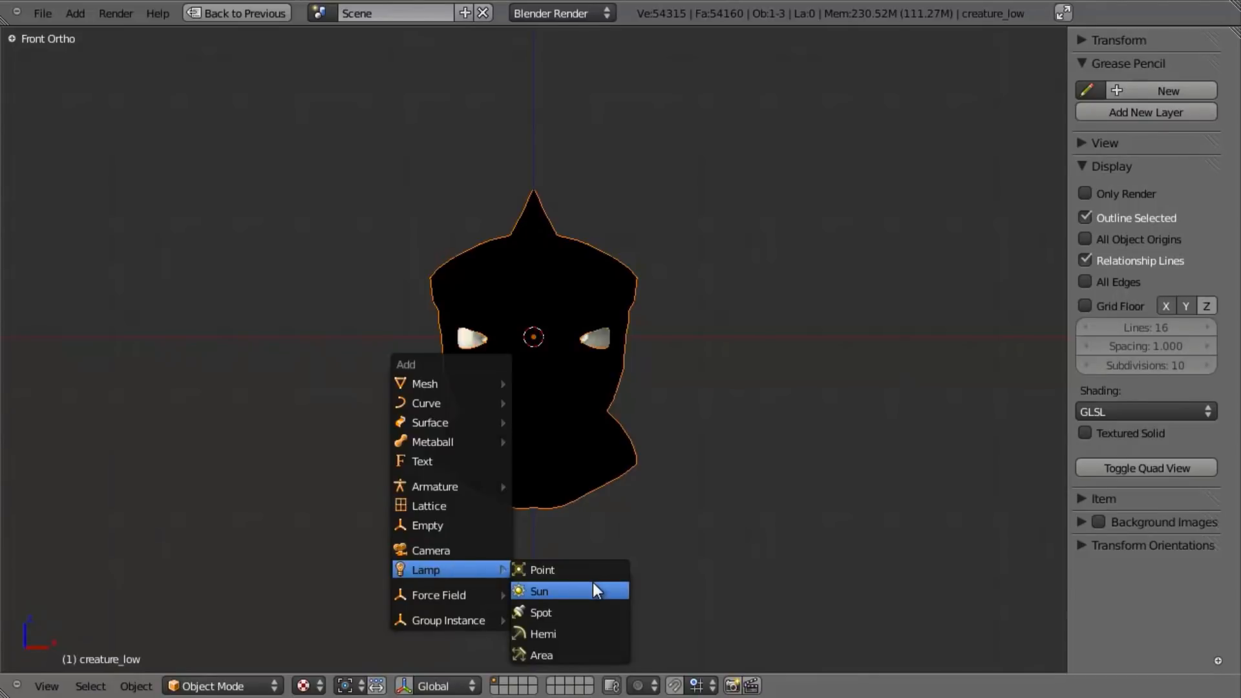
{"action": "left_click", "coordinate": [579, 658]}
{"action": "key", "text": "z"}
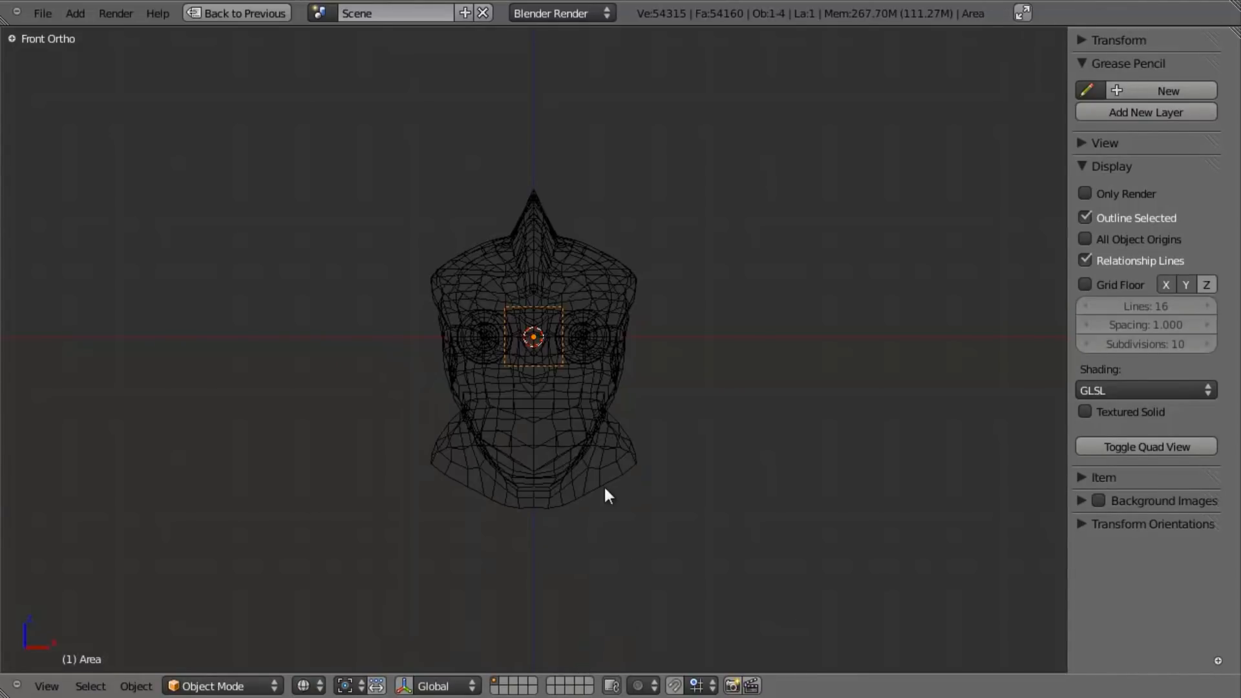
{"action": "key", "text": "KP_3"}
{"action": "key", "text": "g"}
{"action": "left_click", "coordinate": [503, 228]}
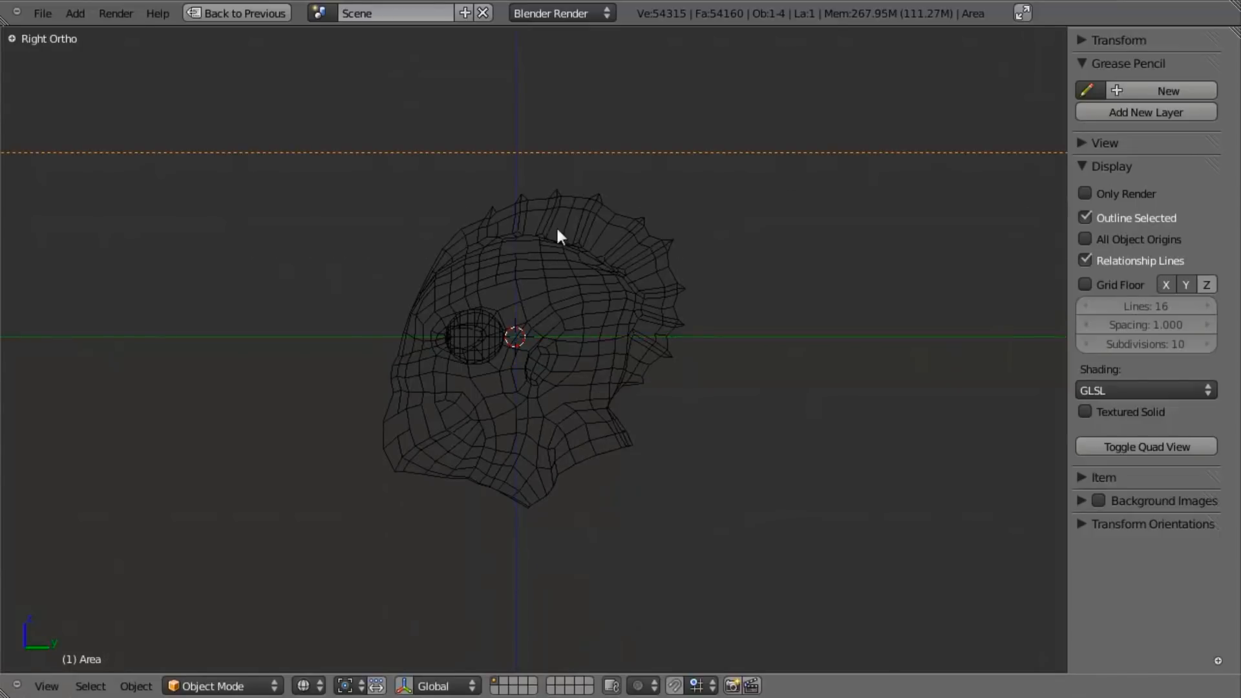
{"action": "scroll", "coordinate": [503, 227], "scroll_direction": "down", "scroll_amount": 3}
{"action": "key", "text": "g"}
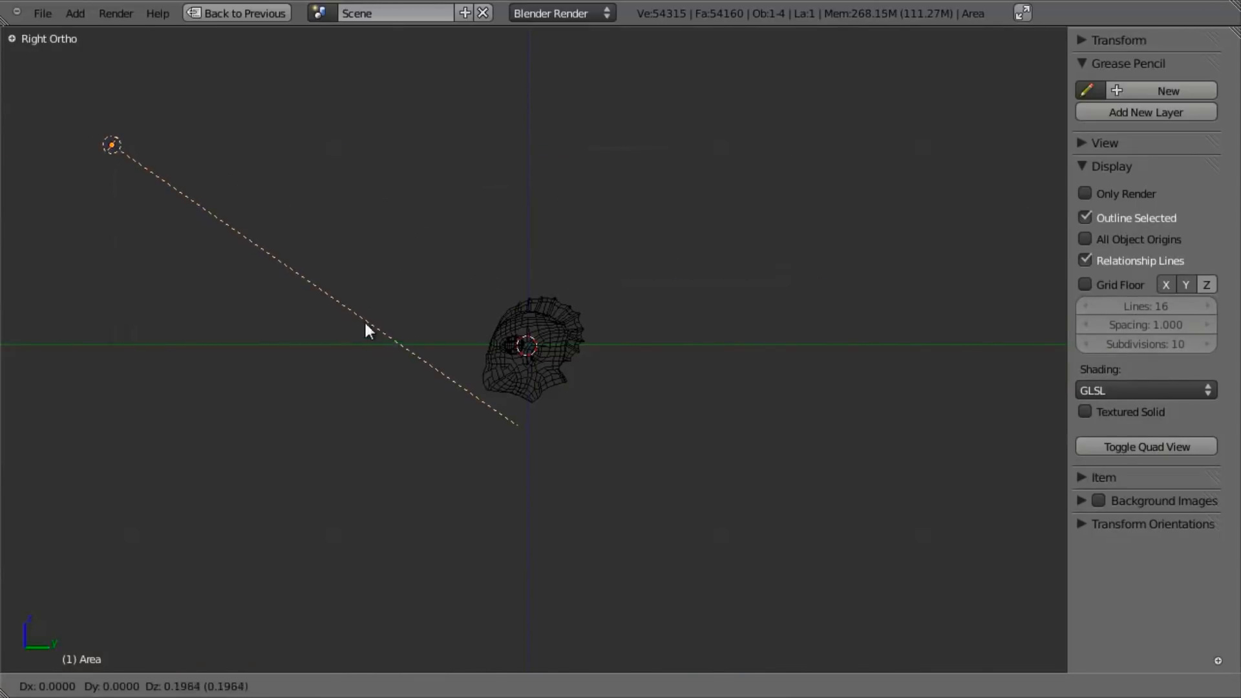
{"action": "left_click", "coordinate": [362, 282]}
- Check the head in textured shading under the area lamp, and delete the lamp
{"action": "key", "text": "z"}
{"action": "mouse_move", "coordinate": [362, 282]}
{"action": "middle_mouse_down"}
{"action": "mouse_move", "coordinate": [424, 388]}
{"action": "mouse_move", "coordinate": [496, 373]}
{"action": "middle_mouse_up"}
{"action": "key", "text": "alt+z"}
{"action": "mouse_move", "coordinate": [472, 329]}
{"action": "middle_mouse_down", "text": "shift"}
{"action": "mouse_move", "coordinate": [503, 373]}
{"action": "mouse_move", "coordinate": [572, 381]}
{"action": "middle_mouse_up", "text": "shift"}
{"action": "scroll", "coordinate": [515, 383], "scroll_direction": "up", "scroll_amount": 3}
{"action": "middle_click_drag", "start_coordinate": [572, 381], "coordinate": [751, 426], "text": "shift"}
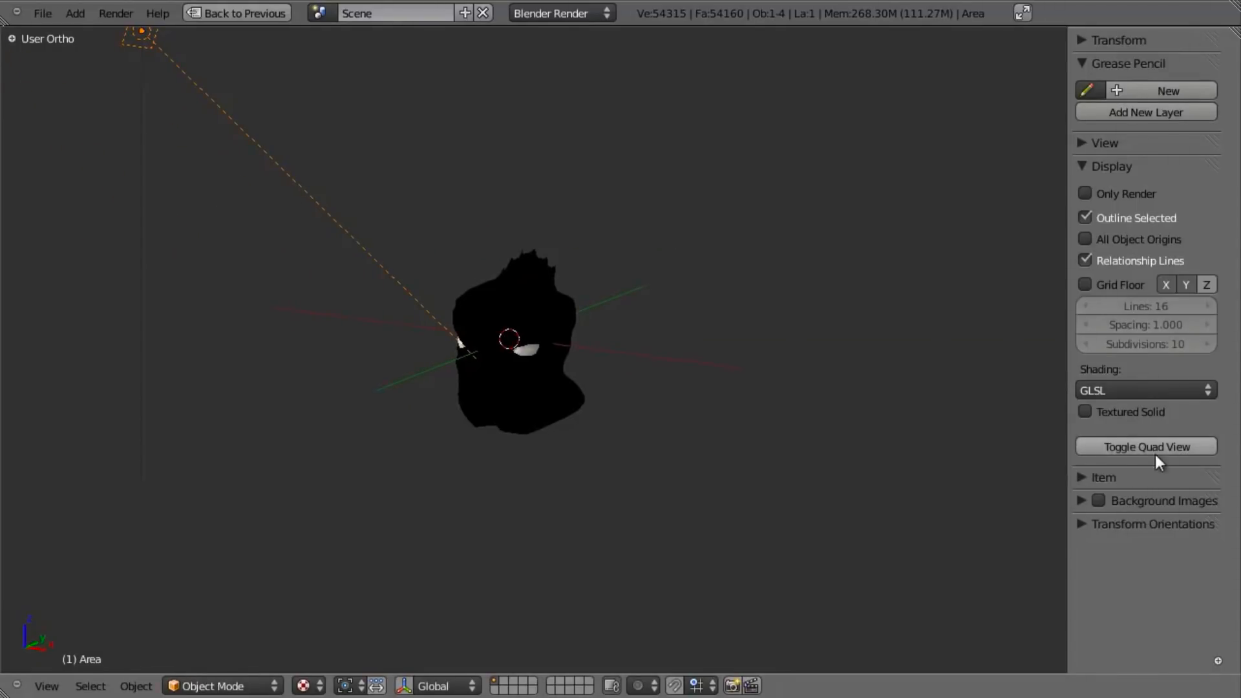
{"action": "left_click", "coordinate": [1120, 390]}
{"action": "scroll", "coordinate": [567, 437], "scroll_direction": "down", "scroll_amount": 3}
{"action": "key", "text": "alt+z"}
{"action": "scroll", "coordinate": [594, 446], "scroll_direction": "up", "scroll_amount": 3}
{"action": "key", "text": "alt+z"}
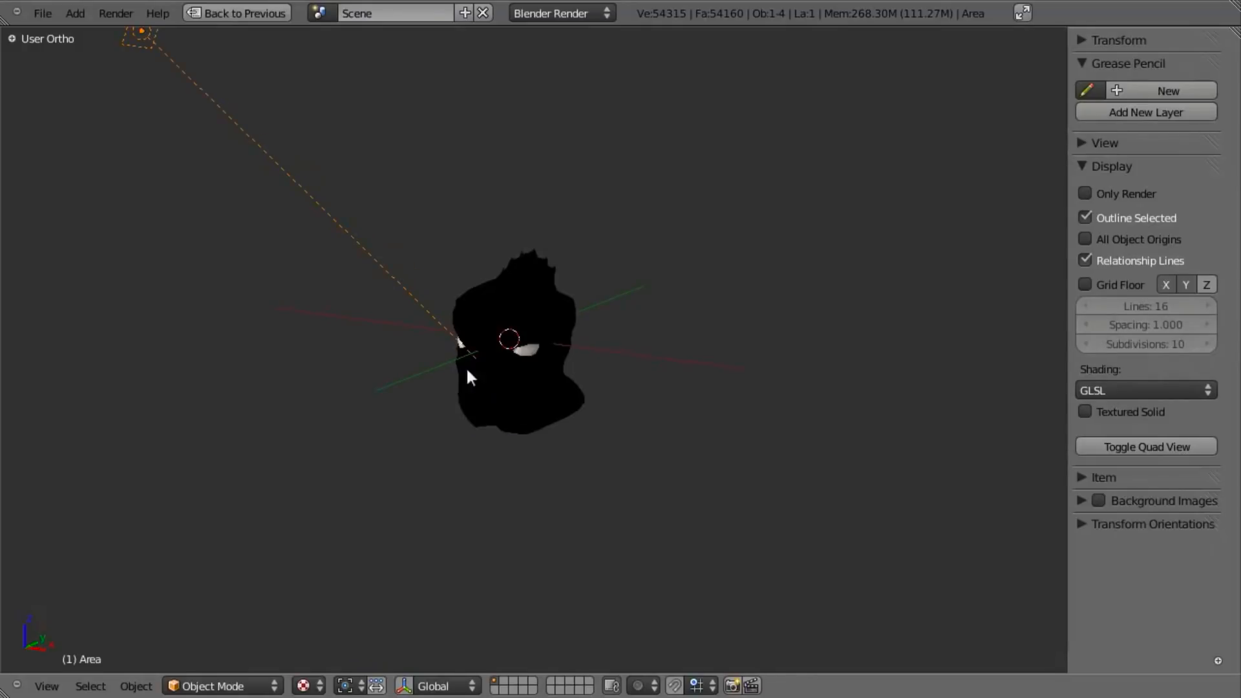
{"action": "key", "text": "x"}
{"action": "left_click", "coordinate": [420, 317]}
- Add a point lamp at the scene origin from the front view
{"action": "key", "text": "KP_1"}
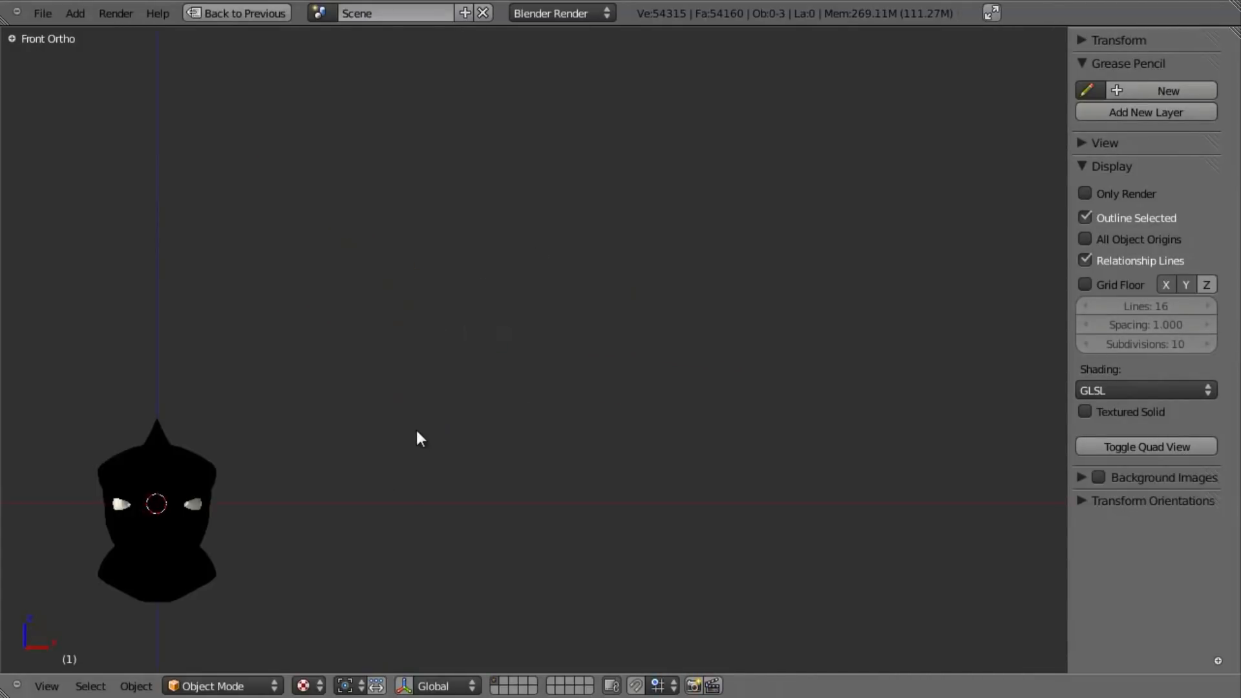
{"action": "key", "text": "shift+a"}
{"action": "mouse_move", "coordinate": [416, 429]}
{"action": "left_click", "coordinate": [470, 431]}
{"action": "middle_click_drag", "start_coordinate": [266, 487], "coordinate": [522, 396], "text": "shift"}
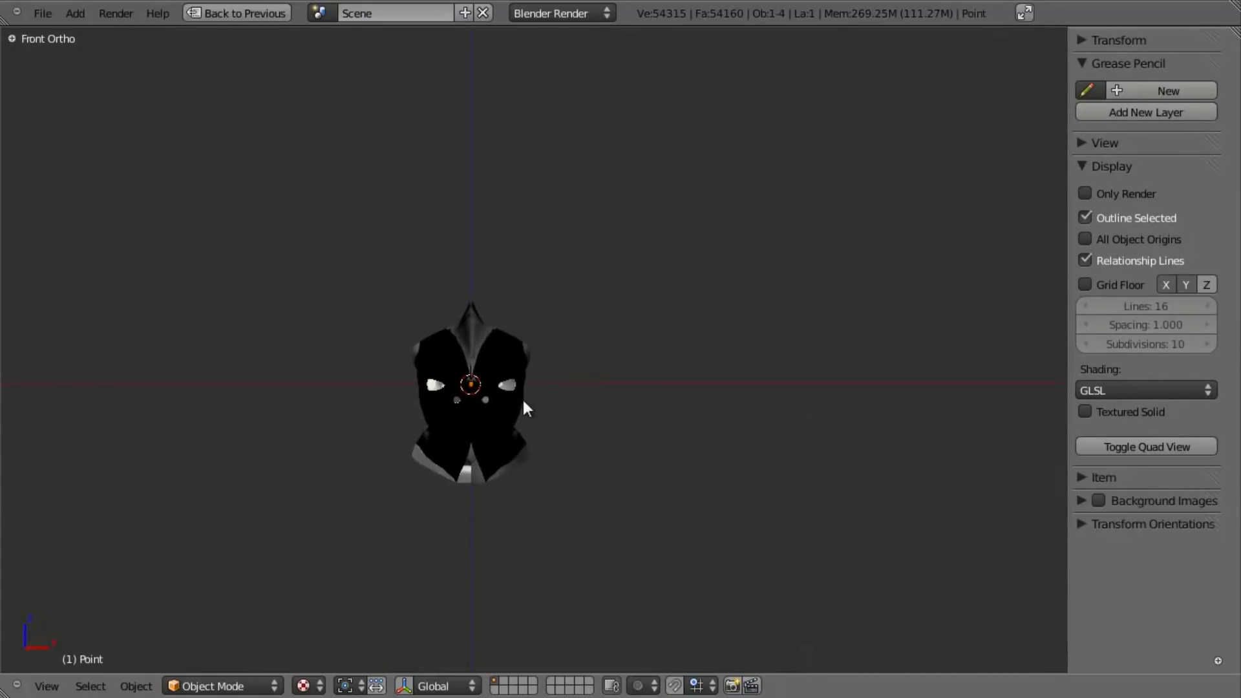
- Move the point lamp about 5 units in front of the head and about 1 unit up, and inspect the lit face
{"action": "key", "text": "KP_3"}
{"action": "scroll", "coordinate": [644, 380], "scroll_direction": "down", "scroll_amount": 6}
{"action": "middle_click_drag", "start_coordinate": [795, 386], "coordinate": [633, 360], "text": "shift"}
{"action": "scroll", "coordinate": [634, 361], "scroll_direction": "up", "scroll_amount": 3}
{"action": "key", "text": "g"}
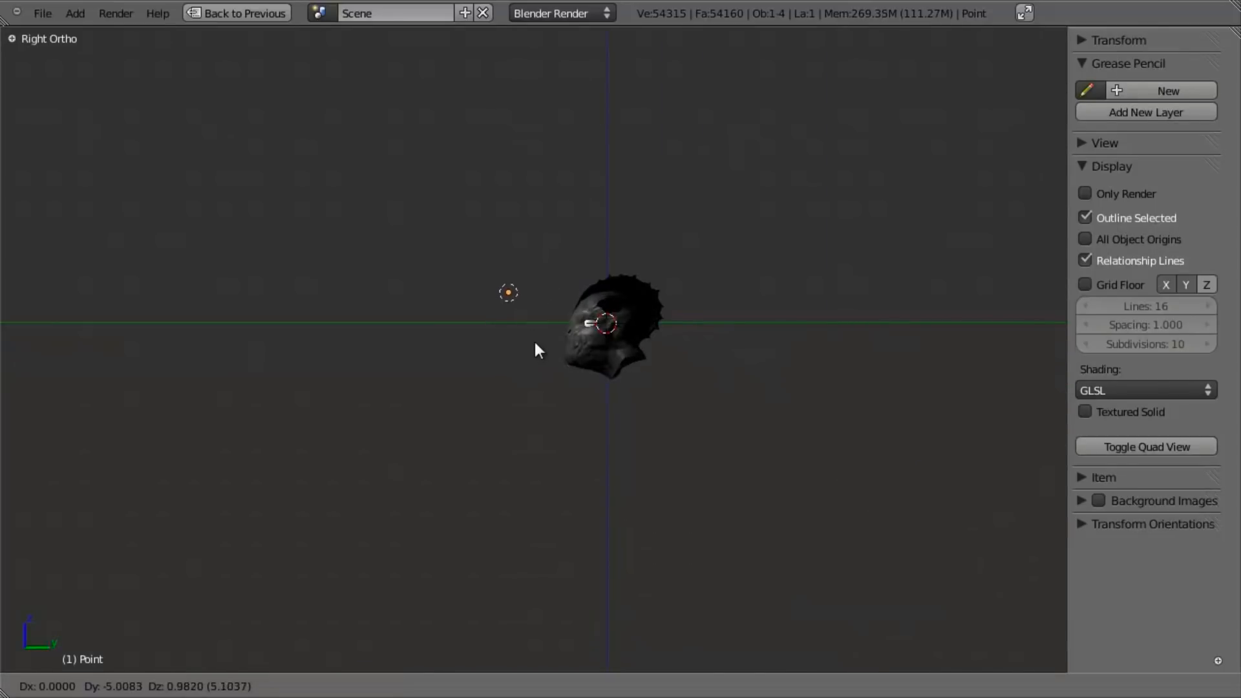
{"action": "left_click", "coordinate": [534, 340]}
{"action": "scroll", "coordinate": [688, 398], "scroll_direction": "up", "scroll_amount": 7}
{"action": "middle_click_drag", "start_coordinate": [692, 399], "coordinate": [431, 338]}
{"action": "scroll", "coordinate": [801, 360], "scroll_direction": "up", "scroll_amount": 4}
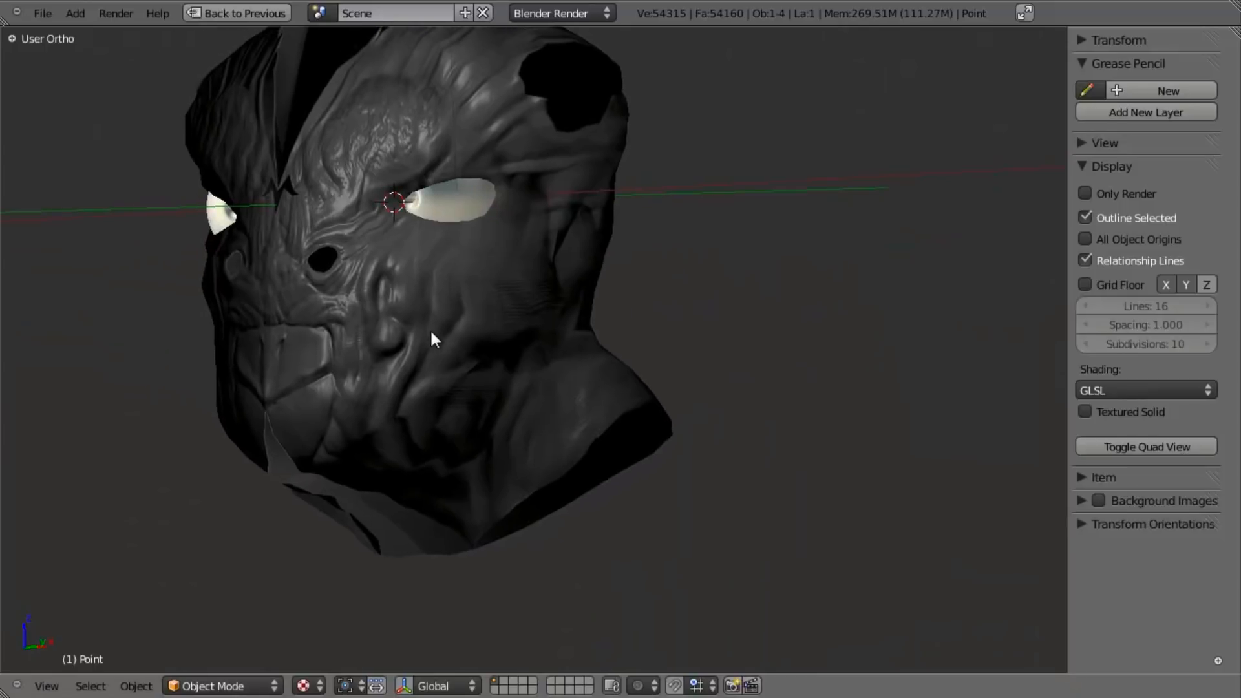
- Select the creature_low head and set its normal map texture's mapping coordinates to UV
{"action": "right_click", "coordinate": [435, 333]}
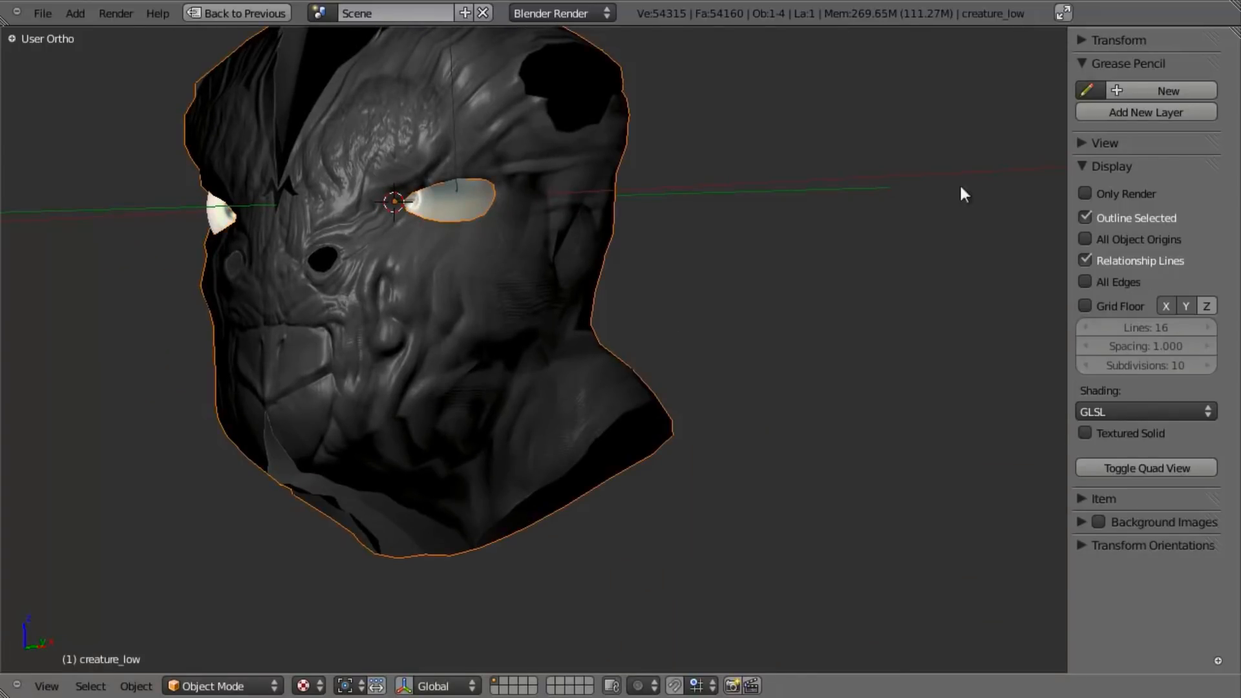
{"action": "key", "text": "ctrl+Up"}
{"action": "scroll", "coordinate": [1130, 386], "scroll_direction": "up", "scroll_amount": 10}
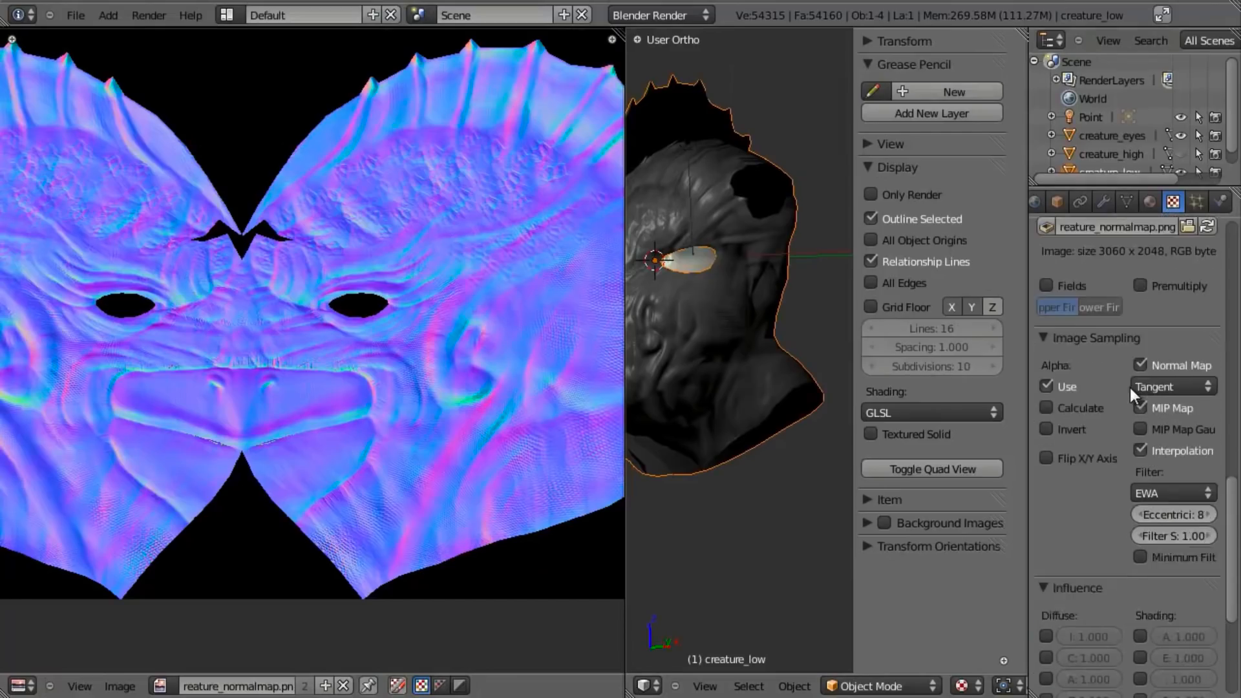
{"action": "scroll", "coordinate": [1127, 385], "scroll_direction": "up", "scroll_amount": 8}
{"action": "left_click", "coordinate": [1041, 420]}
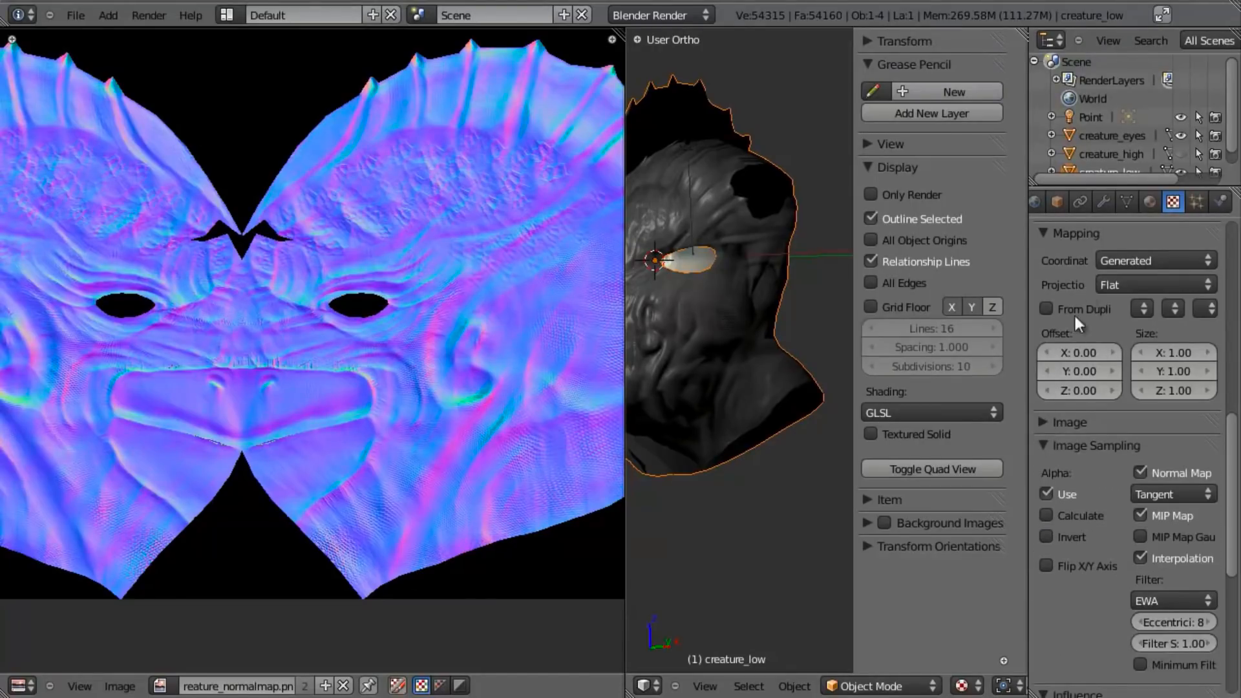
{"action": "left_click", "coordinate": [1043, 445]}
{"action": "left_click", "coordinate": [1143, 261]}
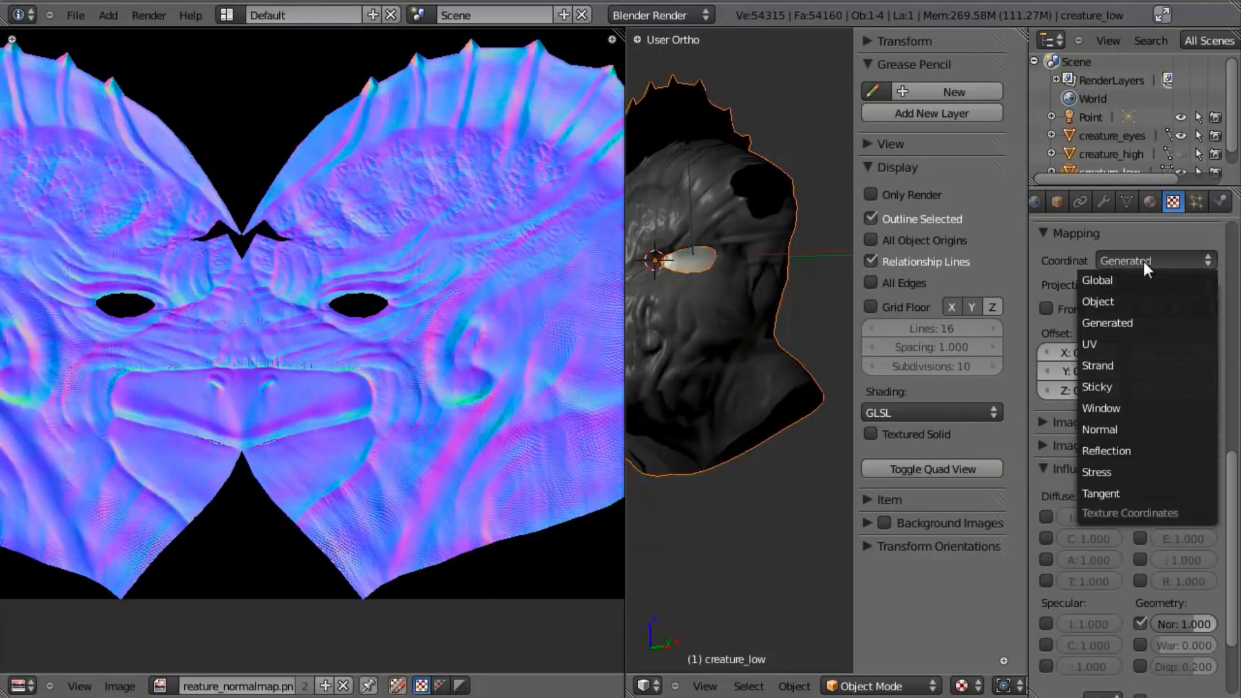
{"action": "left_click", "coordinate": [1128, 344]}
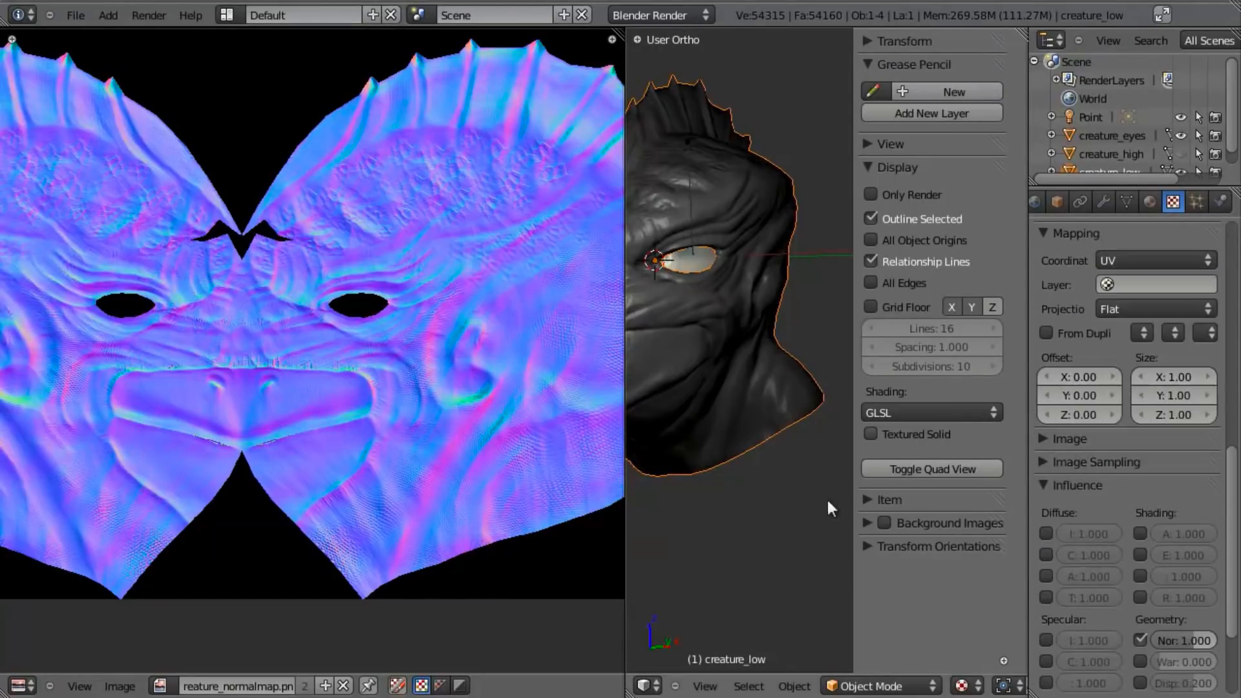
- Expand the 3D view over the image editor and frame the whole head with its lamp from the front
{"action": "left_click_drag", "start_coordinate": [629, 694], "coordinate": [506, 692]}
{"action": "scroll", "coordinate": [659, 382], "scroll_direction": "down", "scroll_amount": 5}
{"action": "middle_click_drag", "start_coordinate": [635, 366], "coordinate": [568, 379], "text": "shift"}
{"action": "scroll", "coordinate": [730, 409], "scroll_direction": "up", "scroll_amount": 3}
{"action": "scroll", "coordinate": [711, 329], "scroll_direction": "down", "scroll_amount": 5}
{"action": "key", "text": "KP_1"}
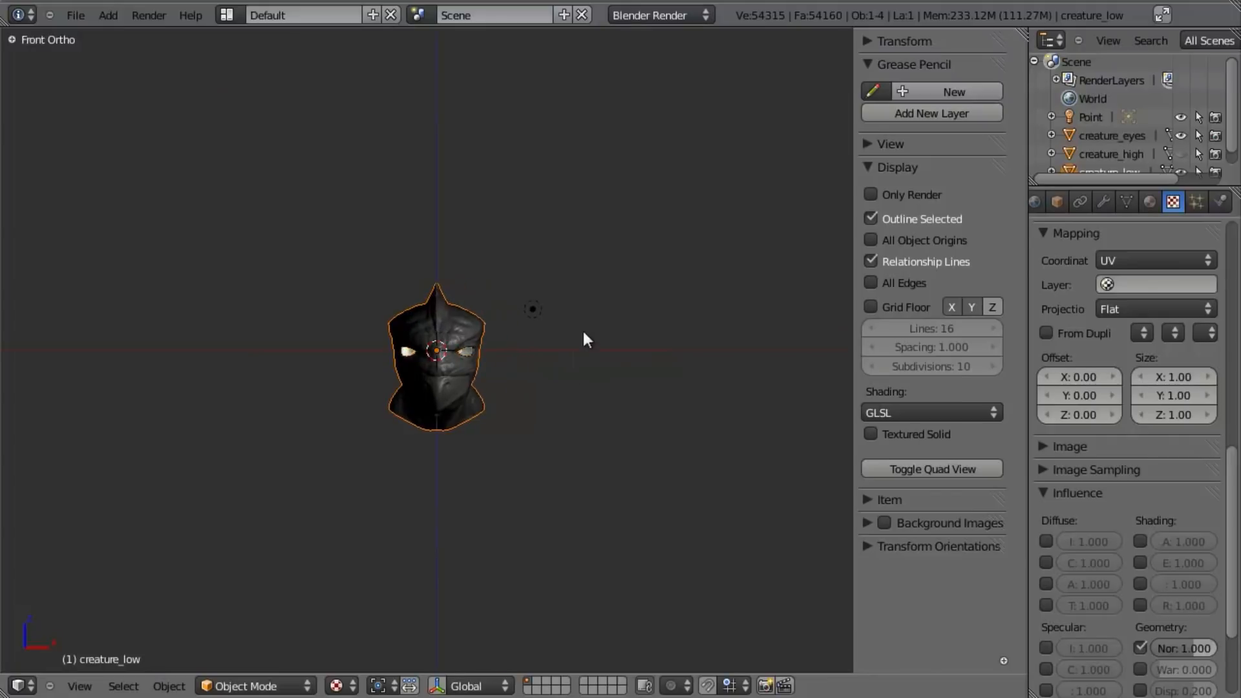
- Set the point lamp's energy to 1.58 and move it slightly higher and farther to the side of the head
{"action": "right_click", "coordinate": [546, 292]}
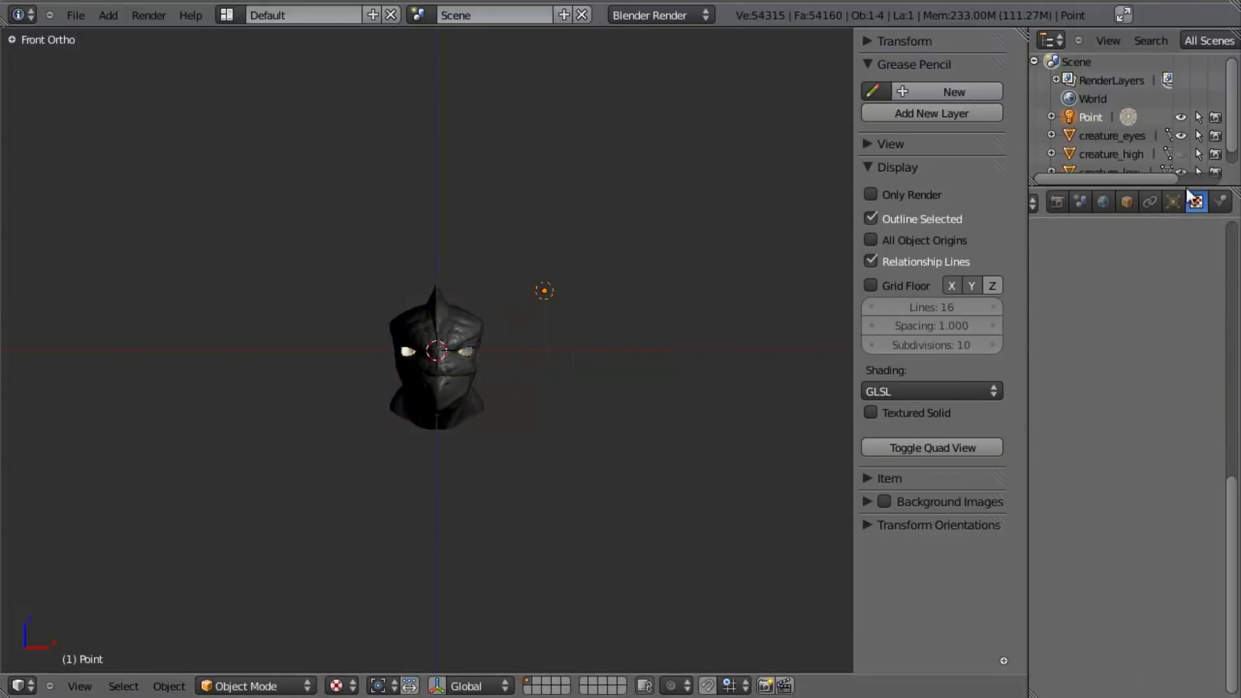
{"action": "left_click", "coordinate": [1175, 202]}
{"action": "left_click_drag", "start_coordinate": [1107, 525], "coordinate": [1166, 522]}
{"action": "scroll", "coordinate": [556, 345], "scroll_direction": "up", "scroll_amount": 3}
{"action": "key", "text": "g"}
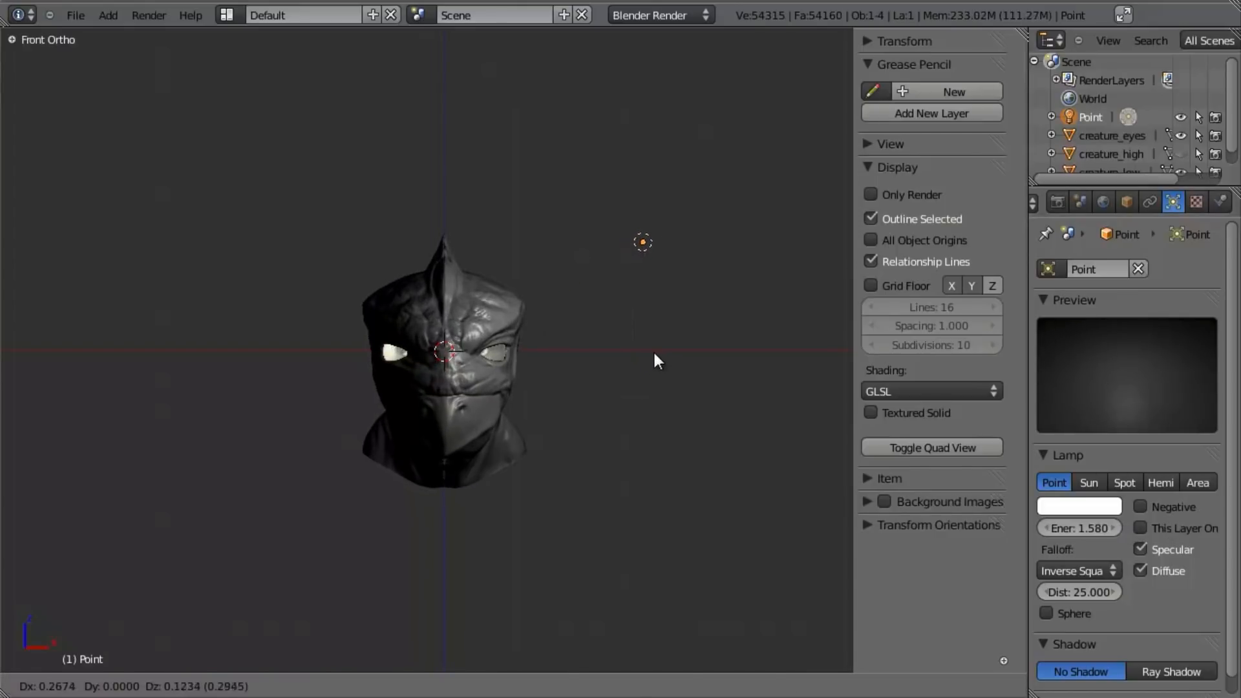
{"action": "left_click", "coordinate": [655, 347]}
- Duplicate the point lamp, place the copy behind and to the same side of the head, and disable its specular contribution
{"action": "key", "text": "KP_7"}
{"action": "key", "text": "shift+d"}
{"action": "left_click", "coordinate": [639, 218]}
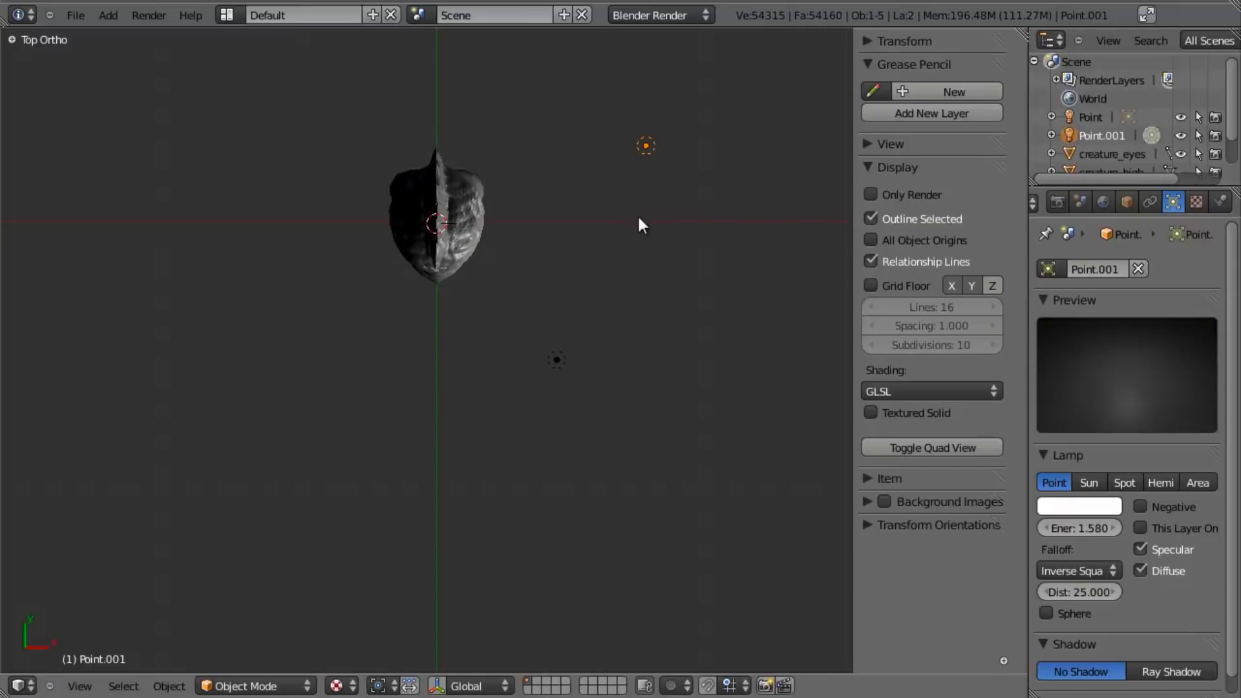
{"action": "left_click", "coordinate": [1176, 552]}
{"action": "middle_click_drag", "start_coordinate": [719, 250], "coordinate": [724, 302], "text": "shift"}
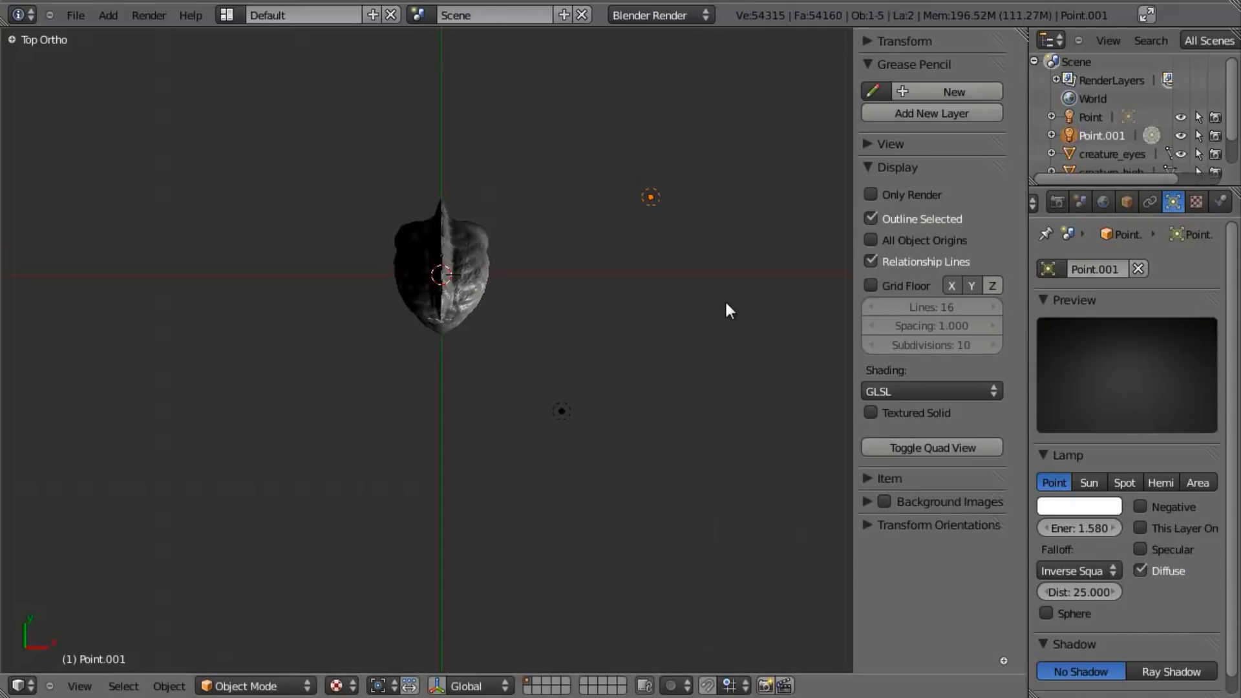
- Make a linked duplicate of the non-specular lamp and place it in front of the head on the opposite side
{"action": "key", "text": "shift+d"}
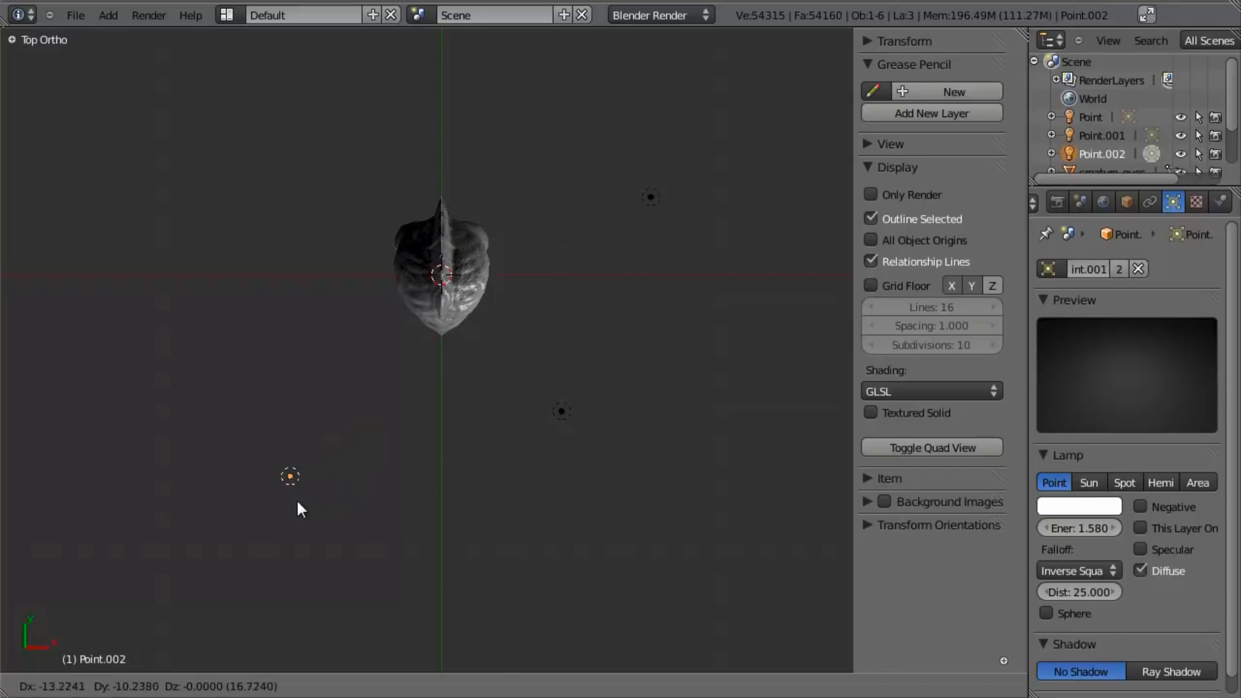
{"action": "left_click", "coordinate": [295, 501]}
{"action": "middle_click_drag", "start_coordinate": [462, 623], "coordinate": [349, 407]}
- Select both non-specular lamps and lower them along global Z to about eye level
{"action": "key", "text": "KP_1"}
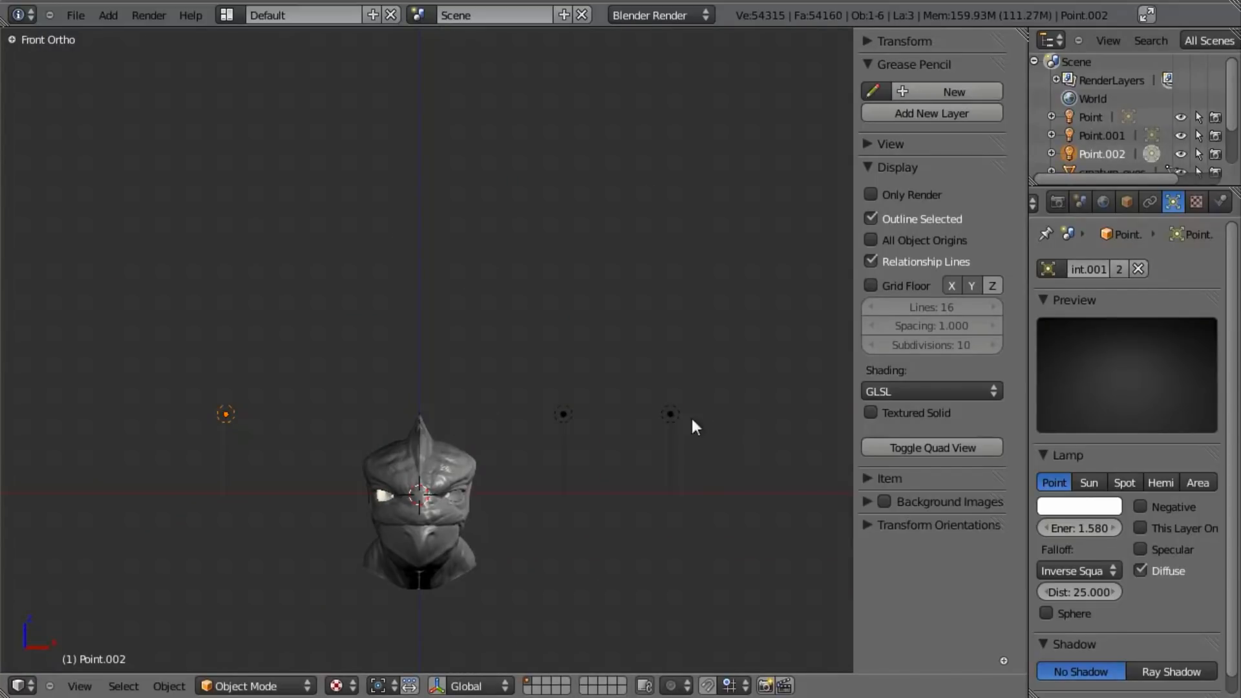
{"action": "right_click", "coordinate": [674, 420], "text": "shift"}
{"action": "key", "text": "g"}
{"action": "key", "text": "z"}
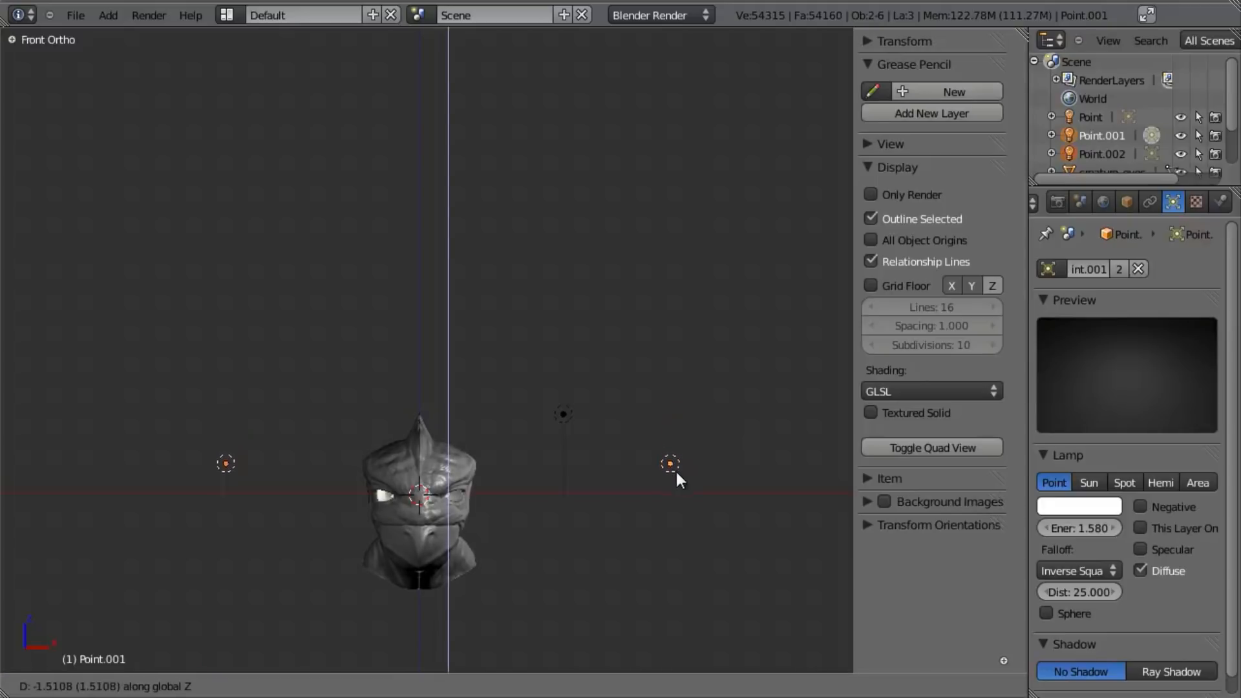
{"action": "left_click", "coordinate": [666, 486]}
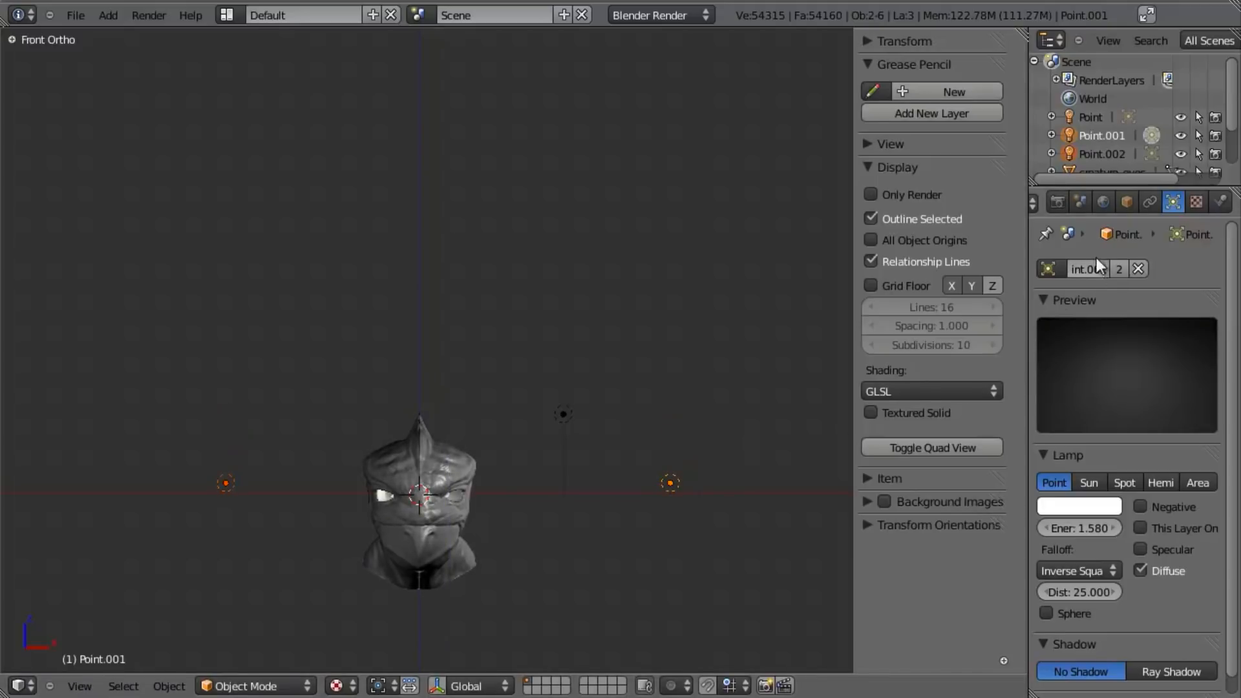
- Widen the properties area and move the original specular lamp slightly higher above the head
{"action": "left_click_drag", "start_coordinate": [1029, 311], "coordinate": [960, 322]}
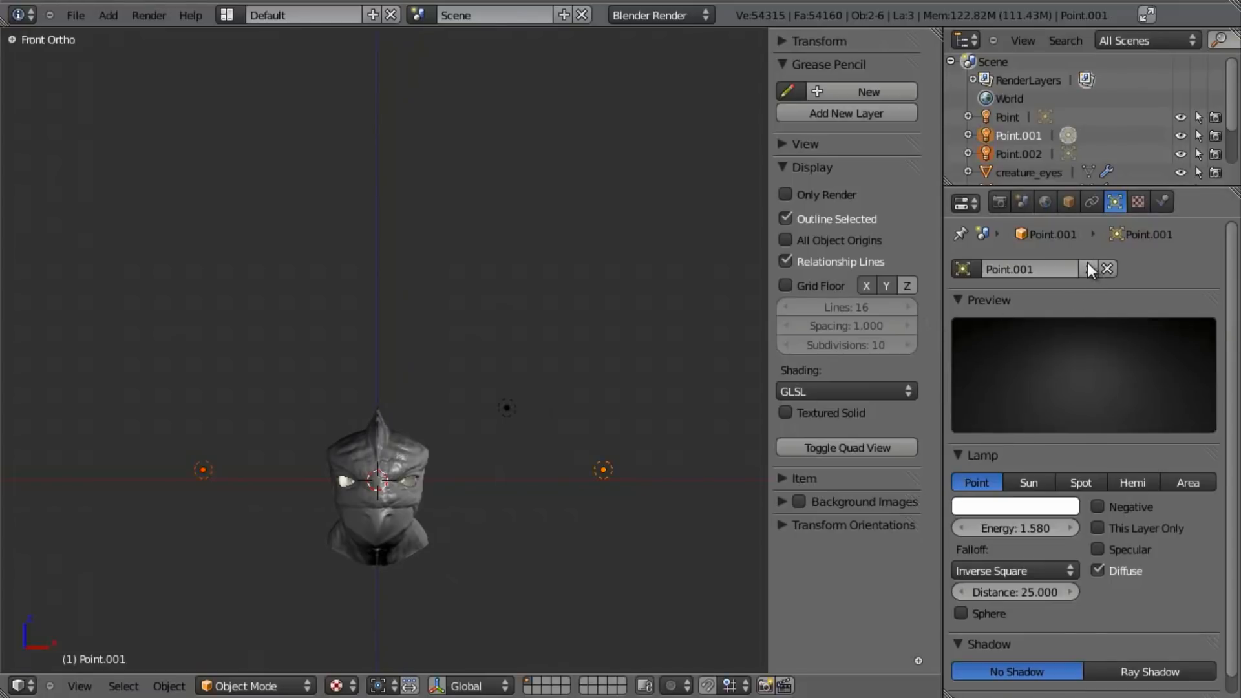
{"action": "middle_click_drag", "start_coordinate": [475, 439], "coordinate": [478, 254], "text": "shift"}
{"action": "scroll", "coordinate": [479, 249], "scroll_direction": "up", "scroll_amount": 3}
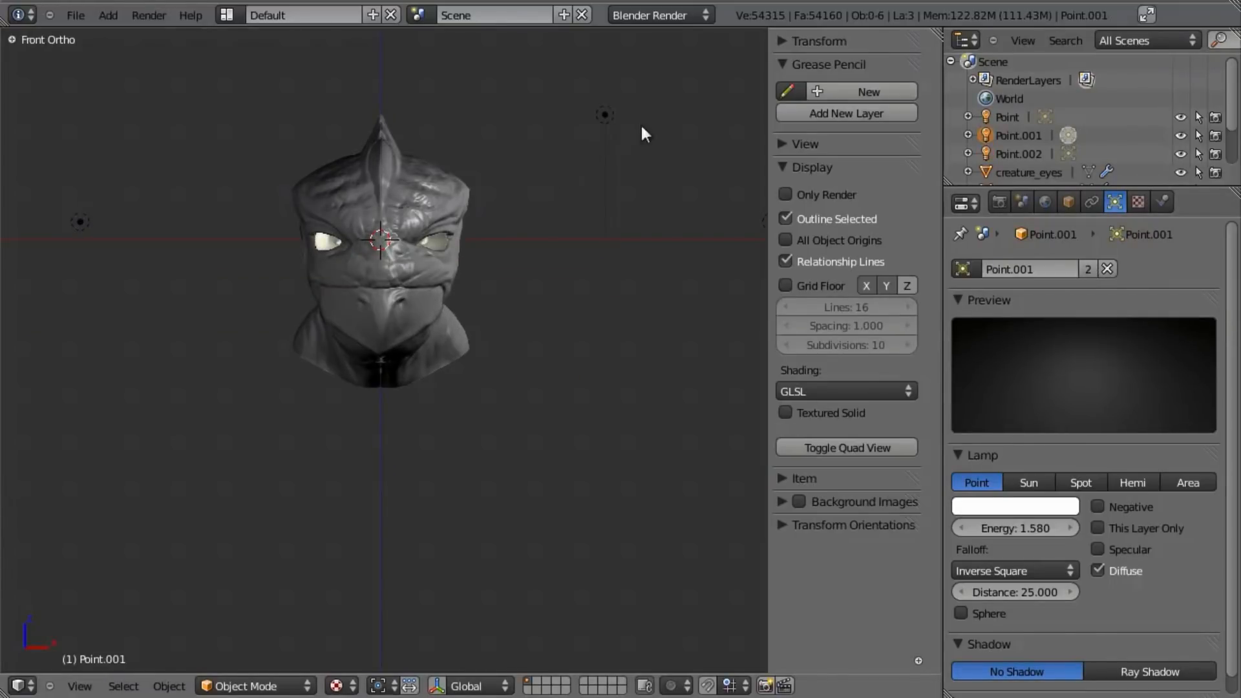
{"action": "right_click", "coordinate": [606, 113]}
{"action": "key", "text": "g"}
{"action": "left_click", "coordinate": [626, 74]}
- Examine the normal-mapped skin detail up close around the eye, cheek, mouth corner and brow, and the head as a whole
{"action": "middle_click_drag", "start_coordinate": [679, 210], "coordinate": [467, 351]}
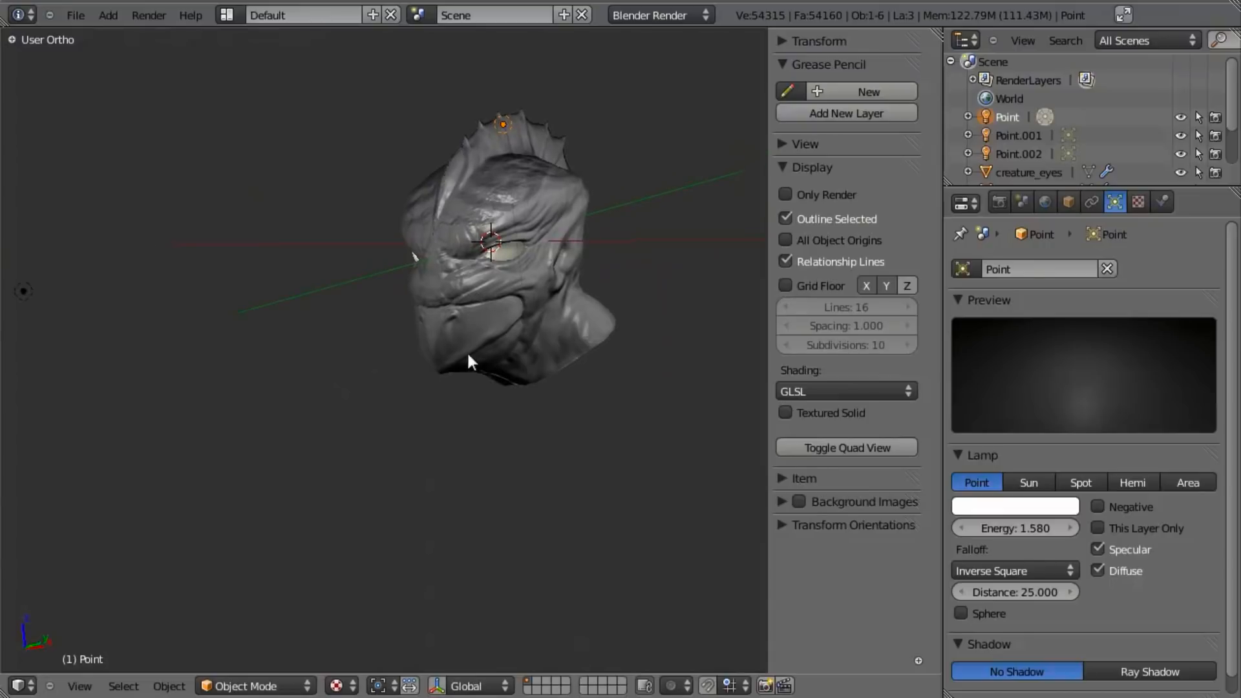
{"action": "right_click", "coordinate": [467, 351]}
{"action": "middle_click_drag", "start_coordinate": [398, 394], "coordinate": [472, 437]}
{"action": "scroll", "coordinate": [472, 437], "scroll_direction": "up", "scroll_amount": 4}
{"action": "middle_click_drag", "start_coordinate": [625, 346], "coordinate": [537, 311]}
{"action": "key", "text": "a"}
{"action": "scroll", "coordinate": [537, 311], "scroll_direction": "up", "scroll_amount": 4}
{"action": "scroll", "coordinate": [335, 393], "scroll_direction": "up", "scroll_amount": 3}
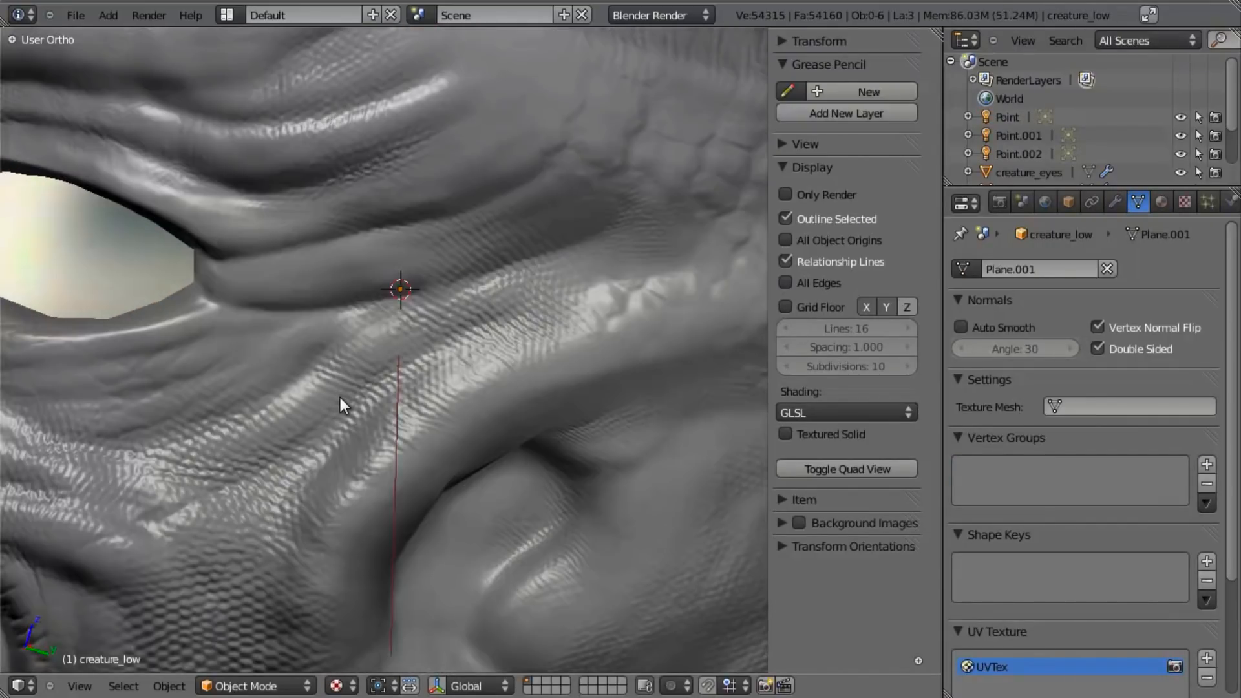
{"action": "scroll", "coordinate": [340, 397], "scroll_direction": "up", "scroll_amount": 2}
{"action": "middle_click_drag", "start_coordinate": [338, 394], "coordinate": [481, 338]}
{"action": "scroll", "coordinate": [356, 358], "scroll_direction": "down", "scroll_amount": 5}
{"action": "scroll", "coordinate": [483, 345], "scroll_direction": "up", "scroll_amount": 4}
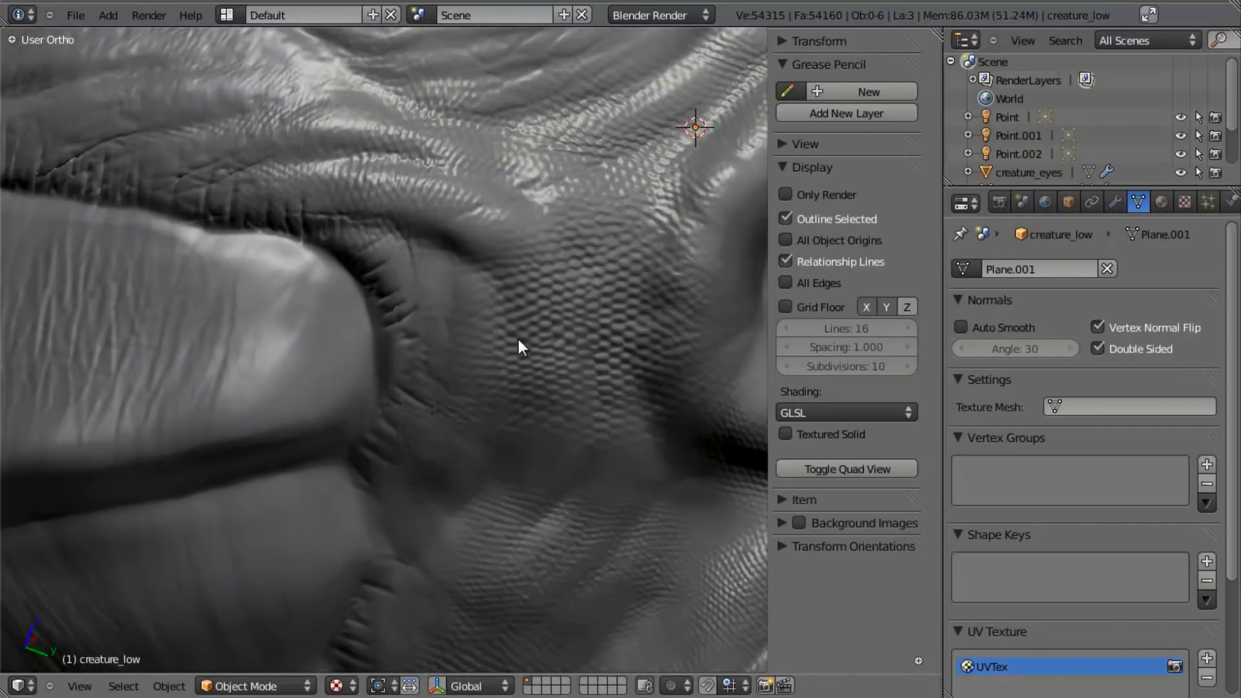
{"action": "scroll", "coordinate": [522, 347], "scroll_direction": "down", "scroll_amount": 4}
{"action": "middle_click_drag", "start_coordinate": [507, 352], "coordinate": [338, 329]}
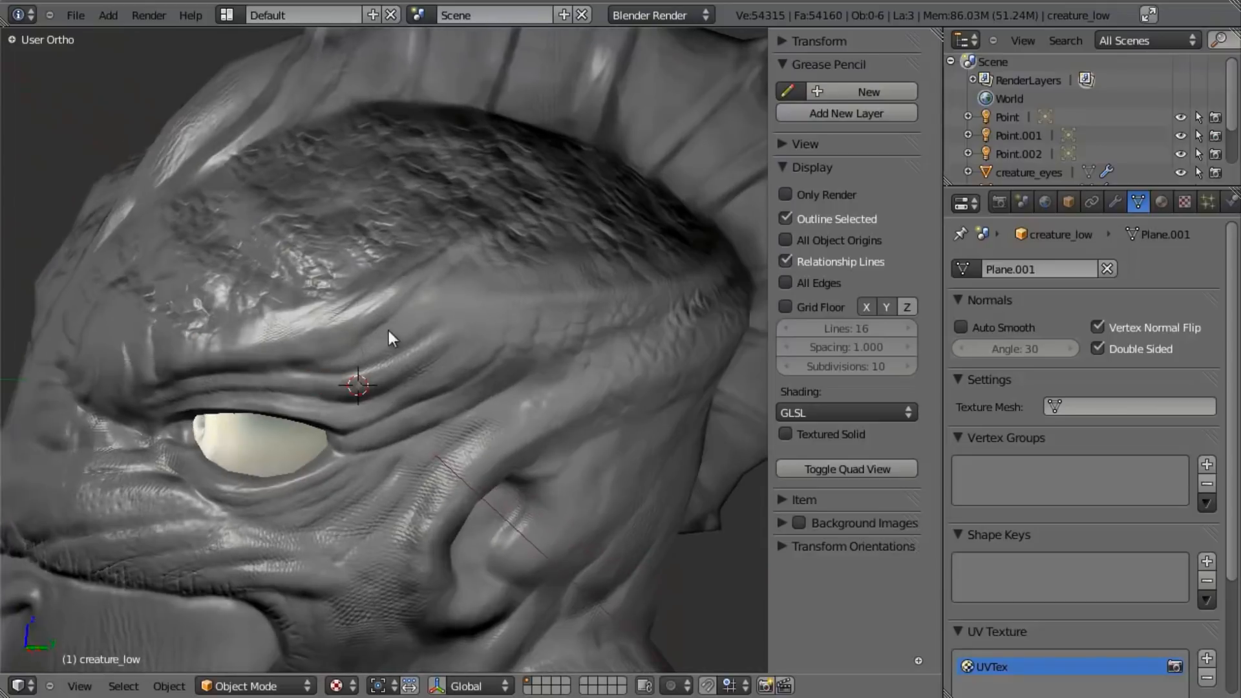
{"action": "scroll", "coordinate": [338, 328], "scroll_direction": "down", "scroll_amount": 5}
{"action": "scroll", "coordinate": [374, 322], "scroll_direction": "up", "scroll_amount": 6}
{"action": "middle_click_drag", "start_coordinate": [400, 378], "coordinate": [452, 354]}
{"action": "scroll", "coordinate": [447, 196], "scroll_direction": "down", "scroll_amount": 4}
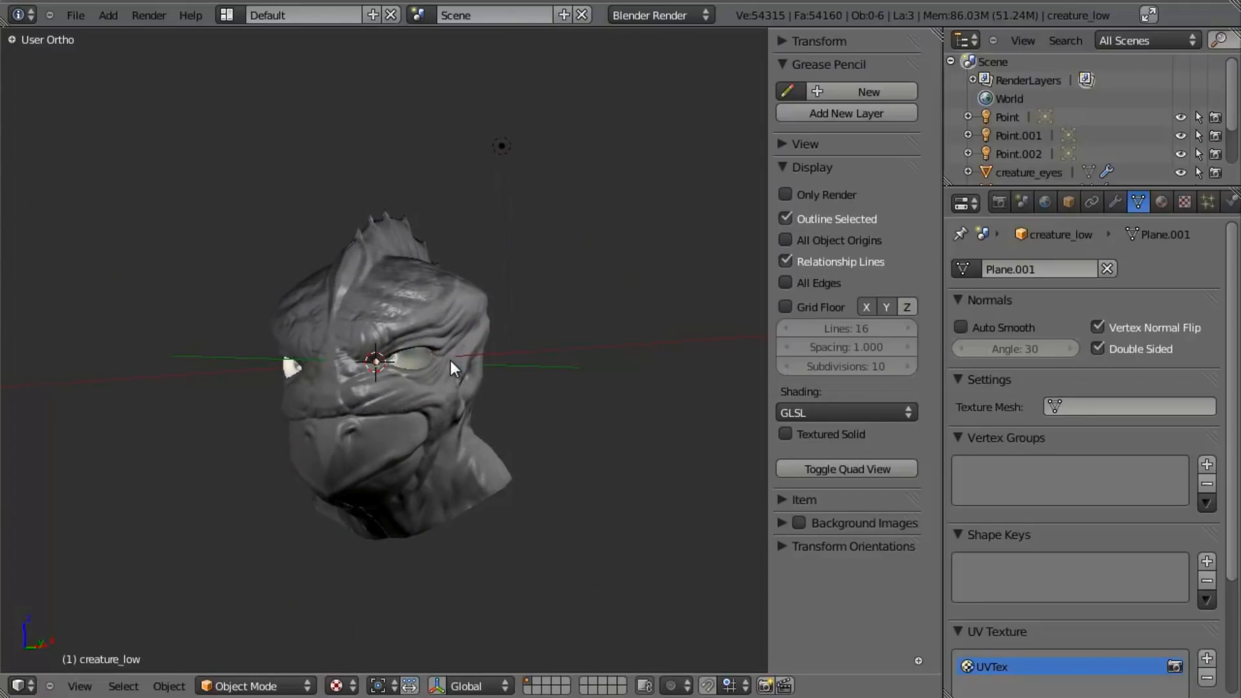
- Add a camera from the top view, move it away from the origin, and look through it
{"action": "scroll", "coordinate": [451, 362], "scroll_direction": "down", "scroll_amount": 3}
{"action": "key", "text": "KP_7"}
{"action": "key", "text": "shift+a"}
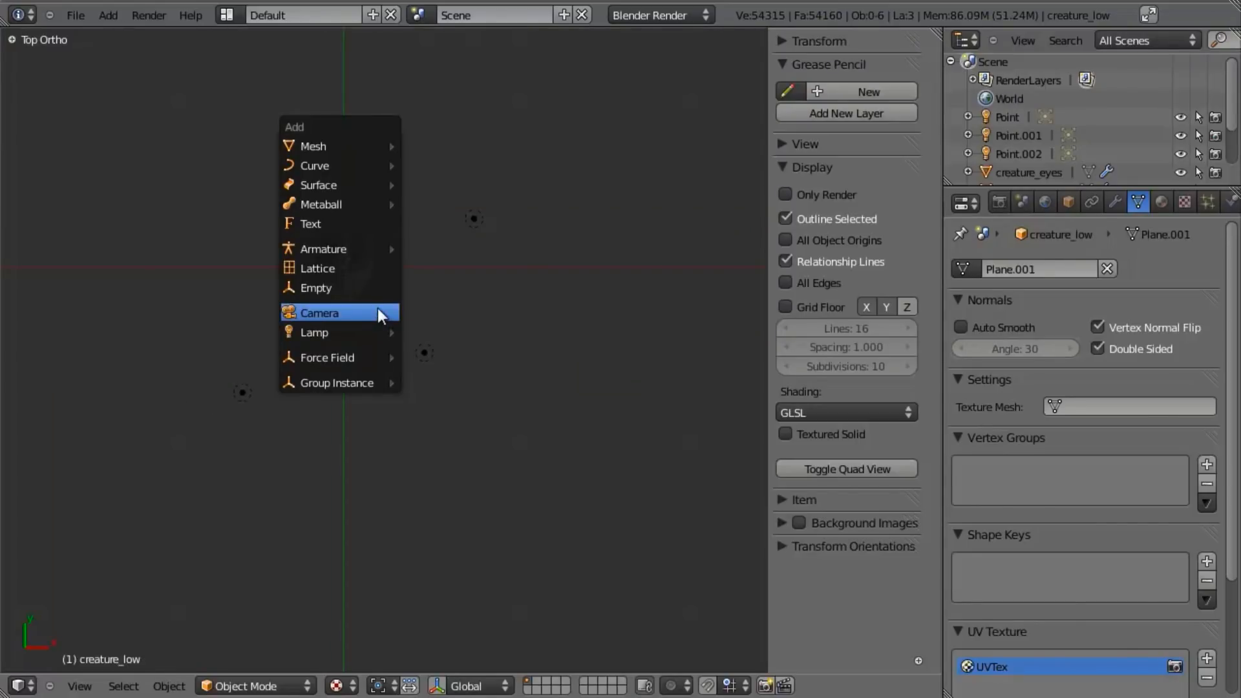
{"action": "left_click", "coordinate": [378, 311]}
{"action": "key", "text": "g"}
{"action": "key", "text": "KP_0"}
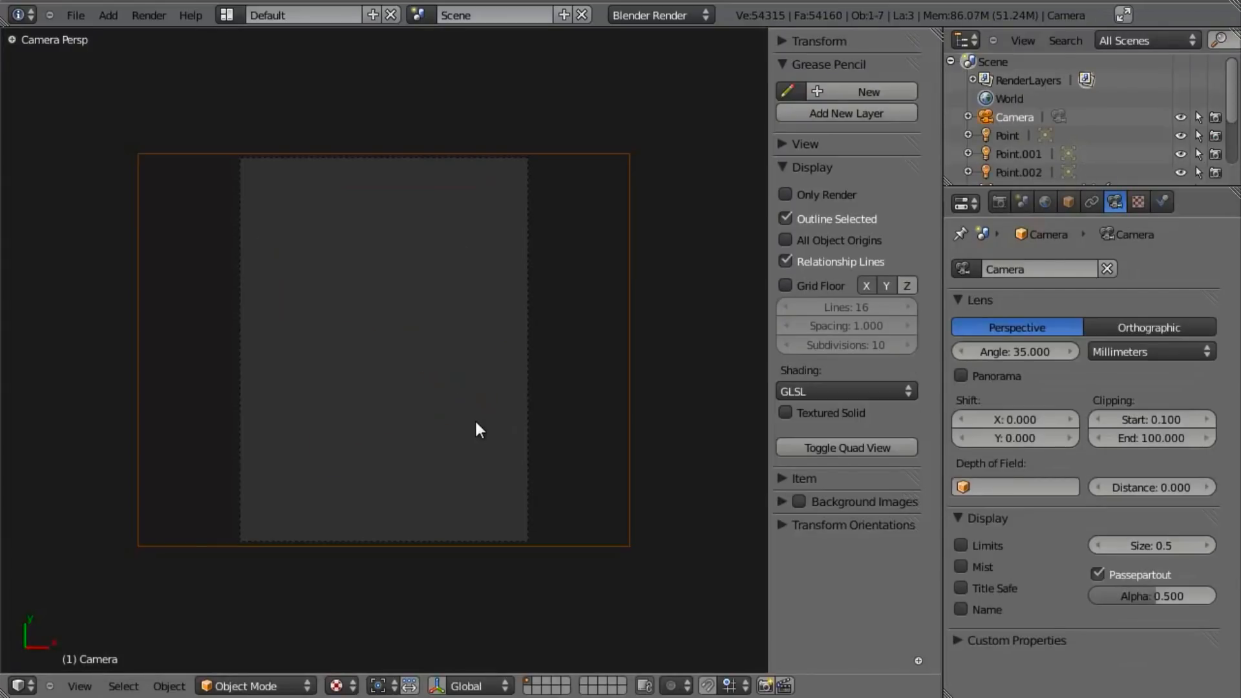
- Rotate the camera upright so that it faces the head, and check the framing through it
{"action": "key", "text": "r"}
{"action": "key", "text": "r"}
{"action": "left_click", "coordinate": [421, 326]}
{"action": "key", "text": "KP_1"}
{"action": "key", "text": "r"}
{"action": "right_click", "coordinate": [352, 367]}
{"action": "key", "text": "KP_3"}
{"action": "key", "text": "r"}
{"action": "left_click", "coordinate": [512, 190]}
{"action": "key", "text": "KP_0"}
- Rotate the camera about 30 degrees around global Z, then centre the head in the frame and move the camera closer
{"action": "key", "text": "r"}
{"action": "key", "text": "z"}
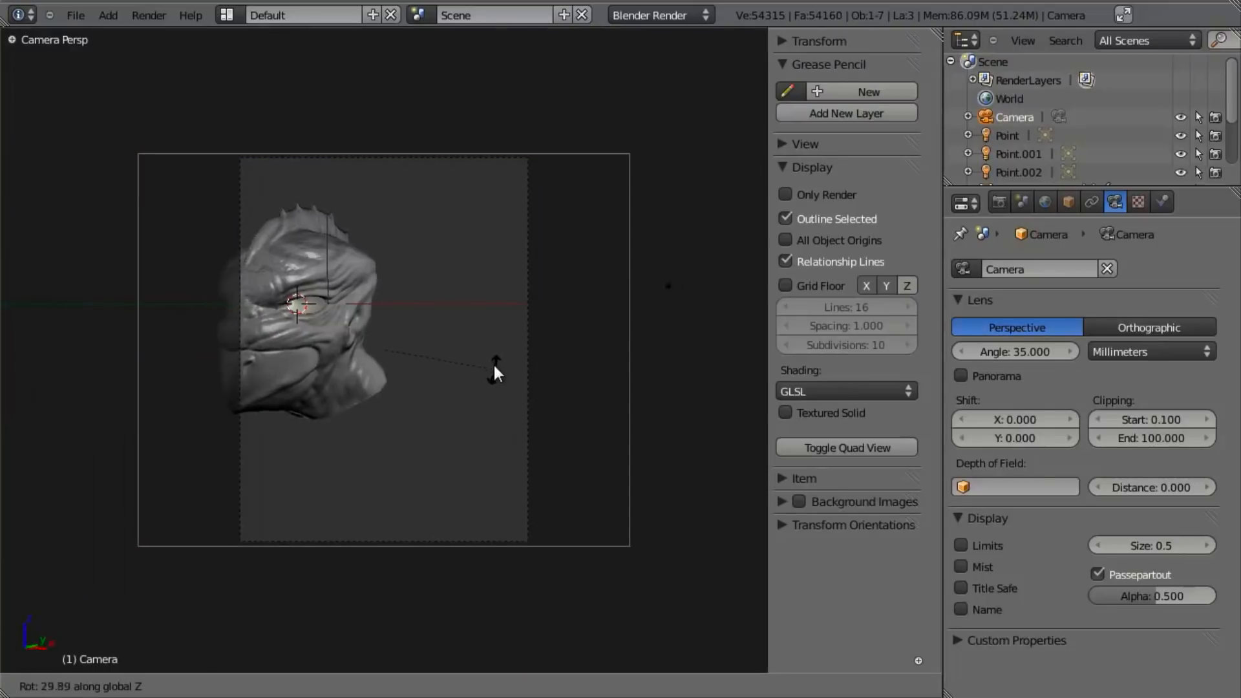
{"action": "left_click", "coordinate": [493, 350]}
{"action": "key", "text": "g"}
{"action": "left_click", "coordinate": [497, 364]}
{"action": "key", "text": "g"}
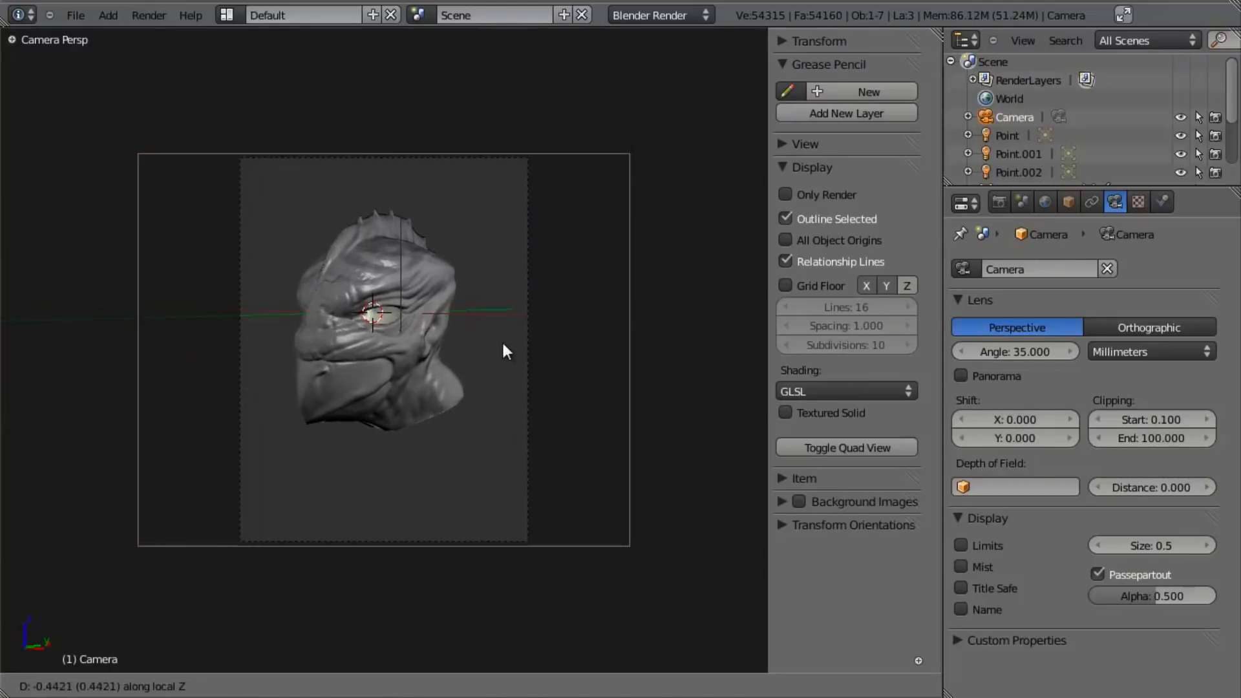
{"action": "left_click", "coordinate": [498, 292]}
- Orbit the camera about 14 degrees around the 3D cursor on global Z for a three-quarter view of the face
{"action": "key", "text": "r"}
{"action": "key", "text": "z"}
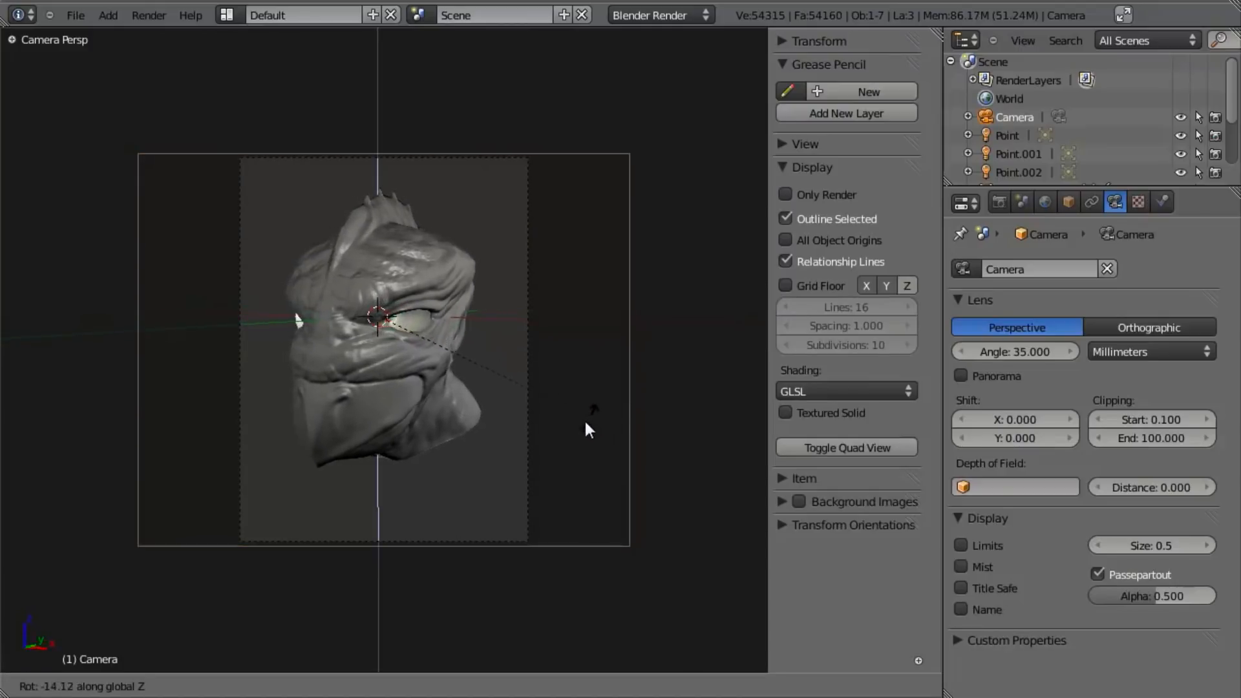
{"action": "left_click", "coordinate": [570, 378]}
{"action": "key", "text": "r"}
{"action": "key", "text": "z"}
{"action": "left_click", "coordinate": [558, 413]}
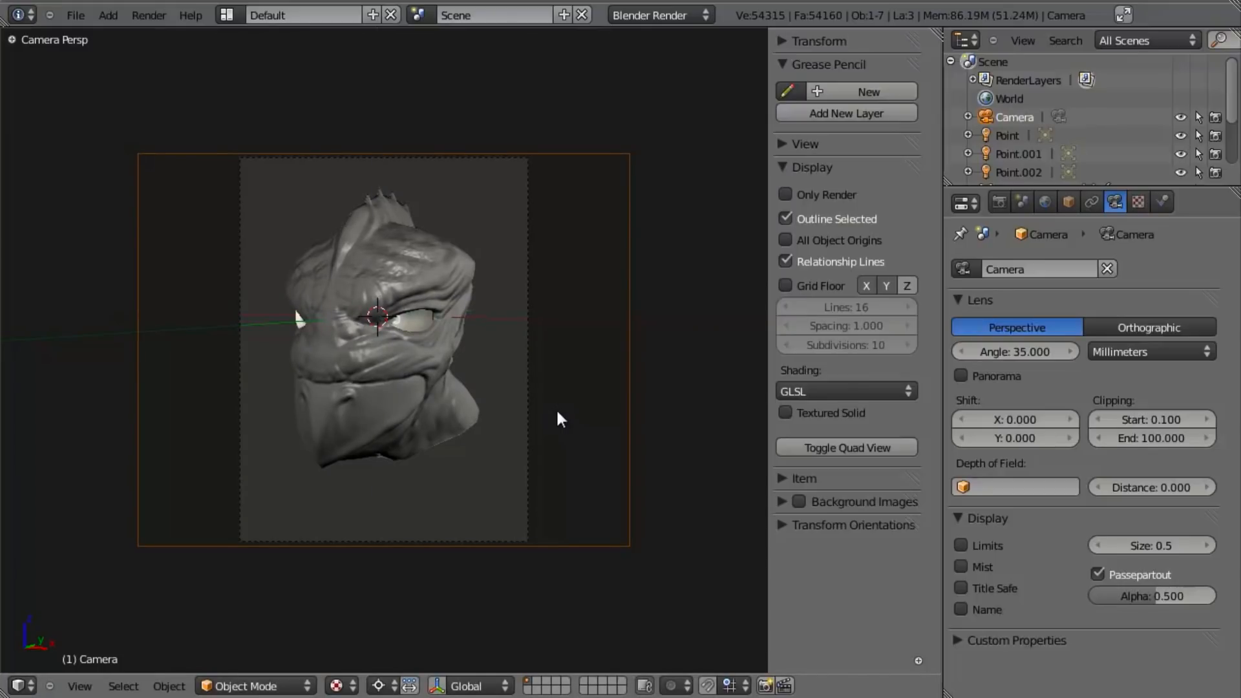
- Trackball-rotate the camera around the 3D cursor to see the head from slightly below, roll it slightly, and save the file
{"action": "key", "text": "r"}
{"action": "key", "text": "r"}
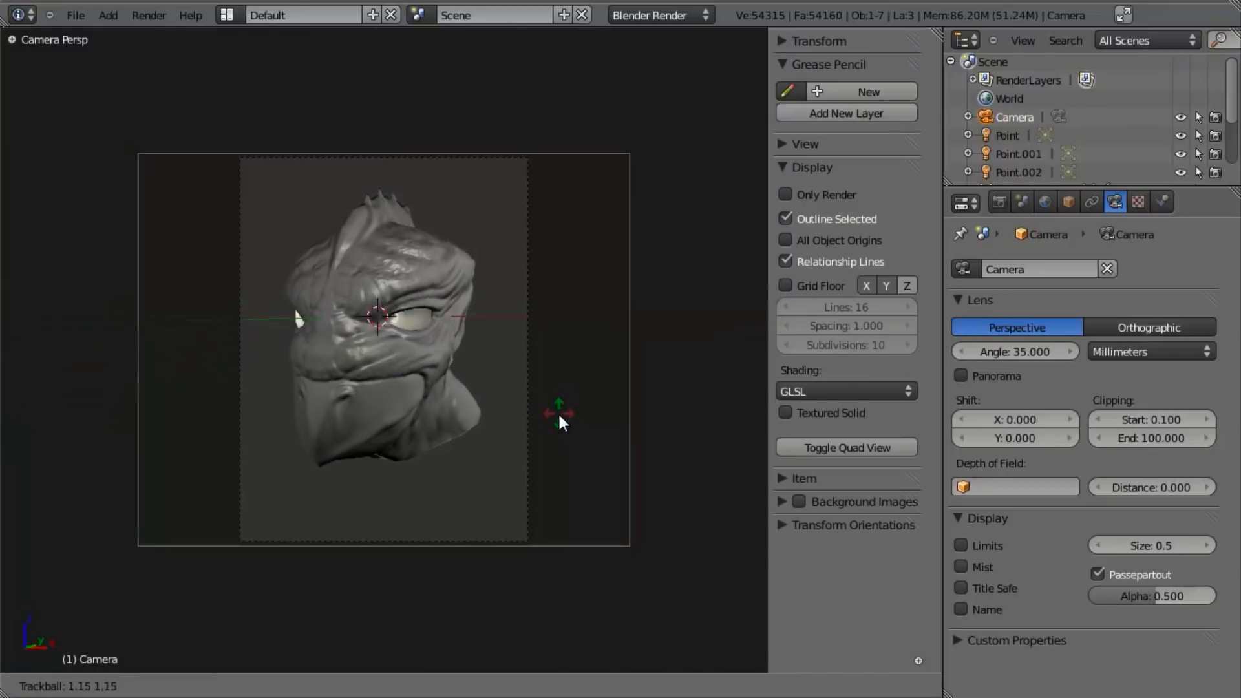
{"action": "key", "text": "r"}
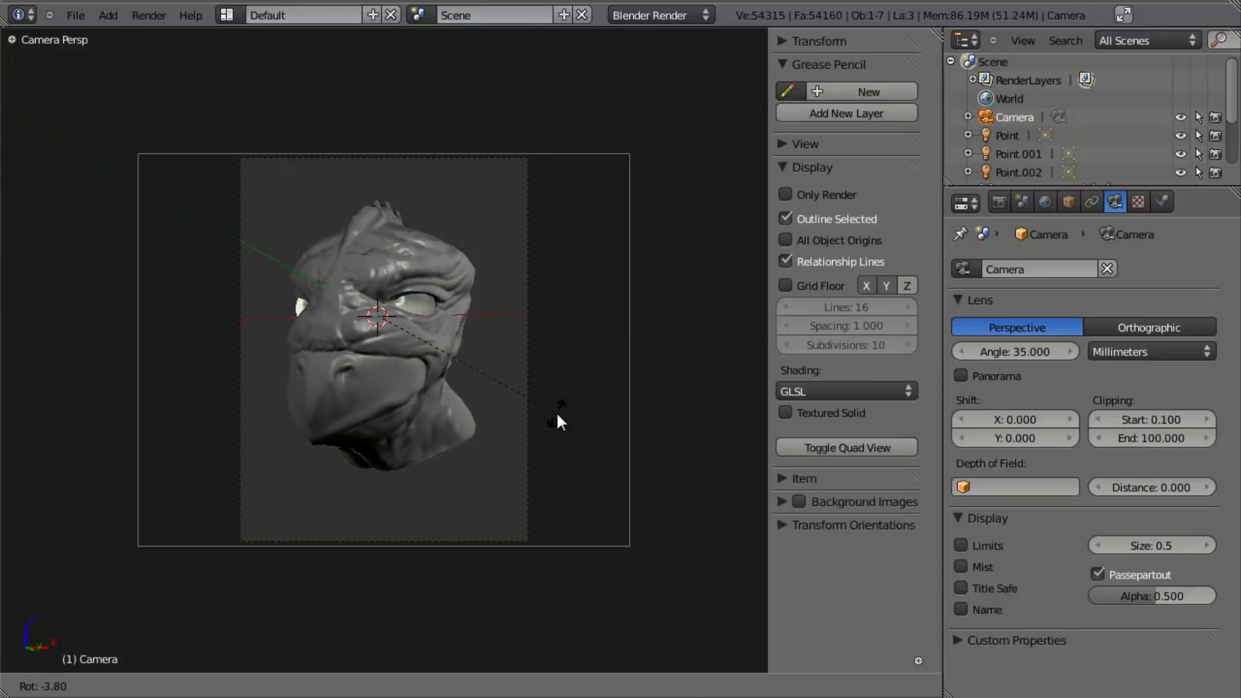
{"action": "left_click", "coordinate": [555, 409]}
{"action": "key", "text": "ctrl+s"}
{"action": "left_click", "coordinate": [558, 413]}
- Enable environment lighting and ambient occlusion in the world settings
{"action": "left_click", "coordinate": [1051, 199]}
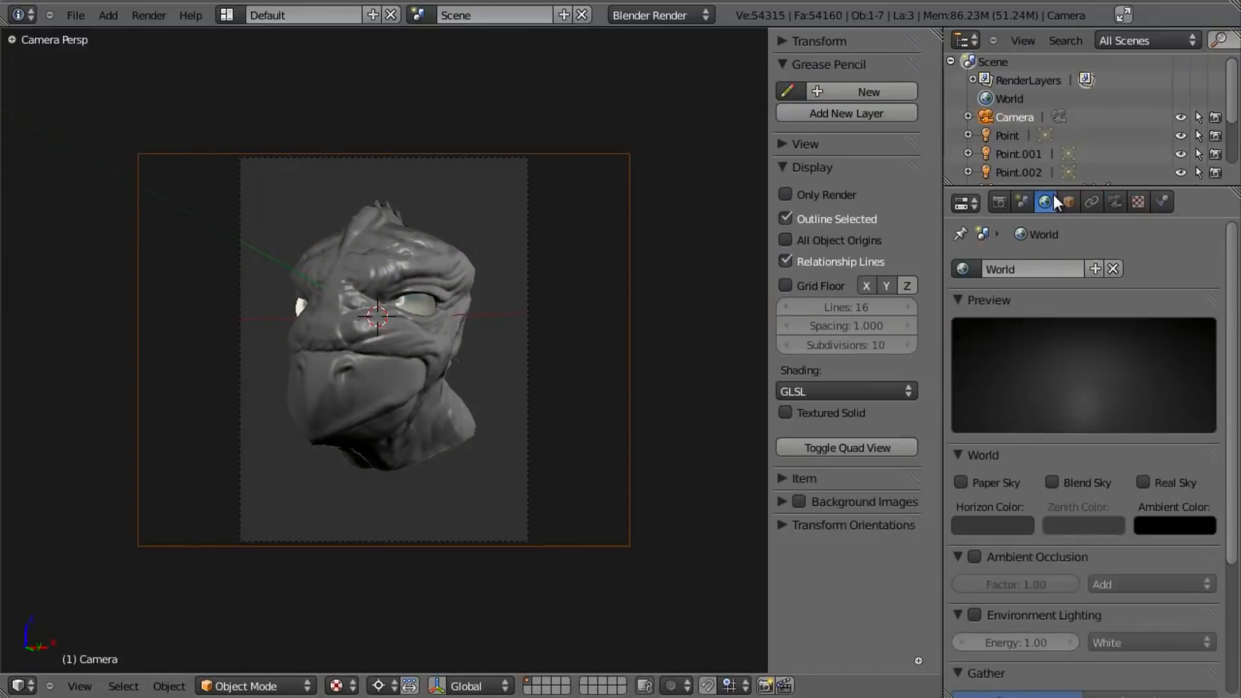
{"action": "scroll", "coordinate": [1092, 490], "scroll_direction": "down", "scroll_amount": 6}
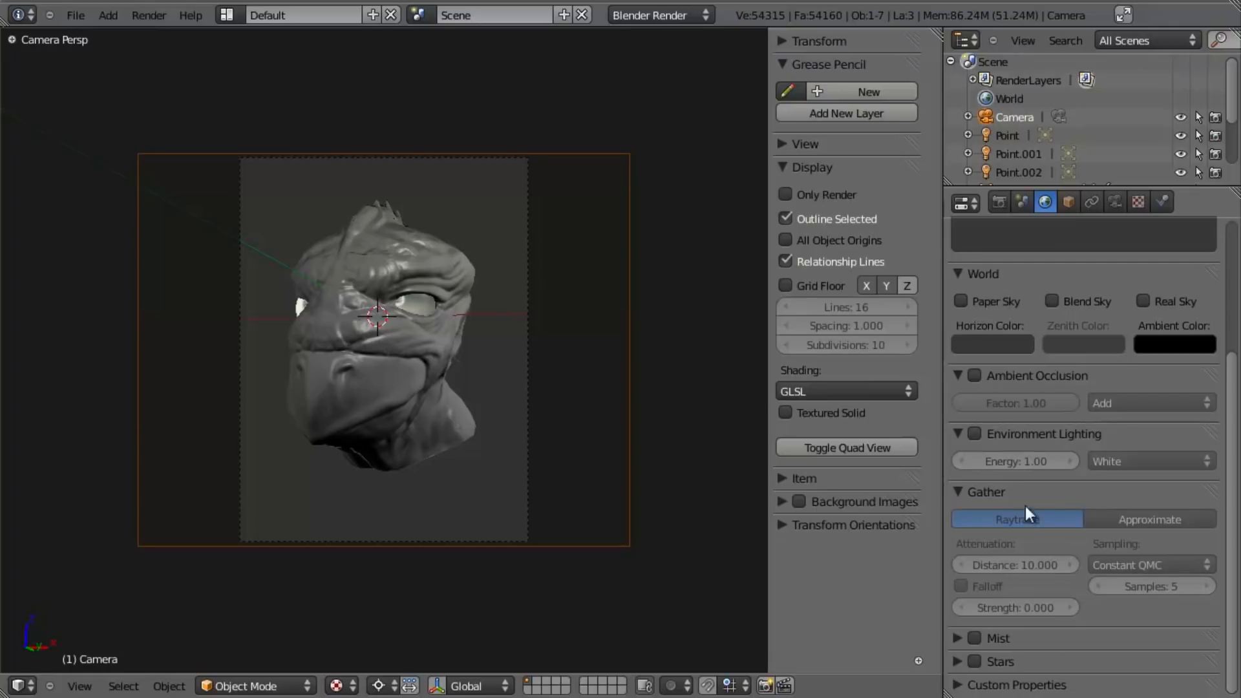
{"action": "left_click", "coordinate": [976, 430]}
{"action": "left_click", "coordinate": [974, 374]}
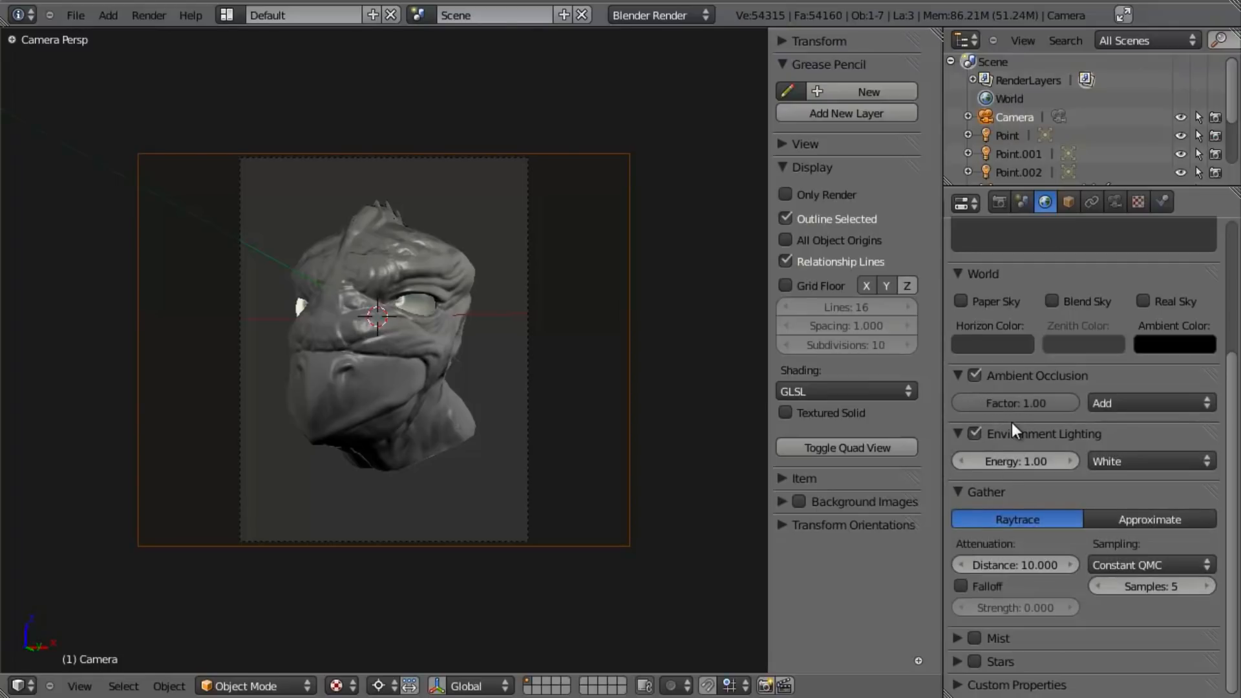
- Exclude the creature_high object from rendering
{"action": "scroll", "coordinate": [1009, 420], "scroll_direction": "up", "scroll_amount": 1}
{"action": "scroll", "coordinate": [1007, 417], "scroll_direction": "up", "scroll_amount": 5}
{"action": "scroll", "coordinate": [1053, 137], "scroll_direction": "down", "scroll_amount": 2}
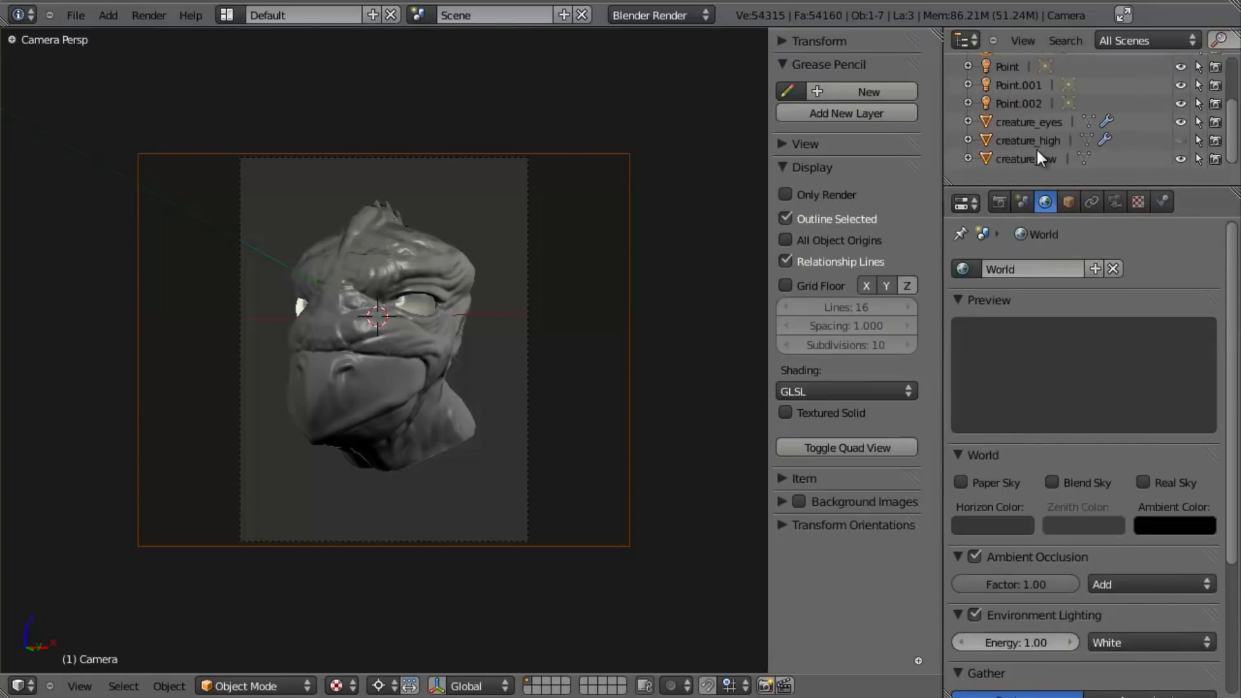
{"action": "left_click", "coordinate": [1037, 141]}
{"action": "left_click", "coordinate": [1214, 142]}
- Save the file over the existing one and render the camera view
{"action": "key", "text": "ctrl+s"}
{"action": "left_click", "coordinate": [576, 216]}
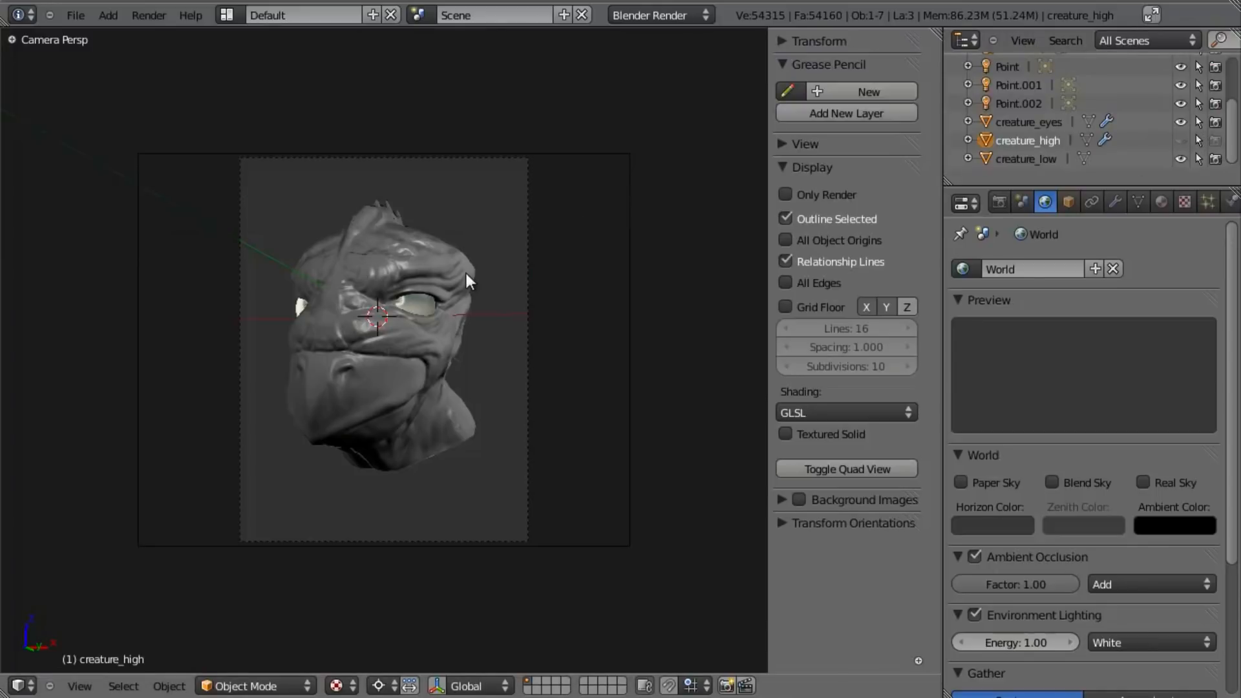
{"action": "key", "text": "F12"}
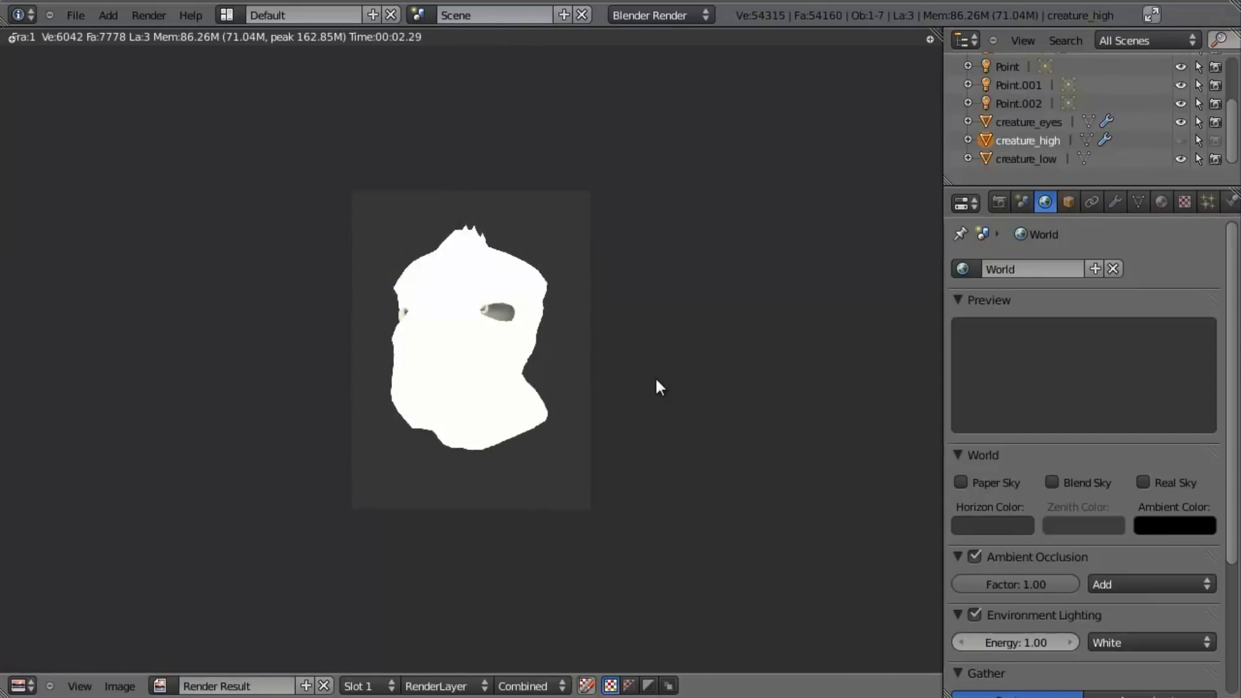
- Disable Shadeless on the material of the creature_eyes object
{"action": "scroll", "coordinate": [656, 381], "scroll_direction": "up", "scroll_amount": 4}
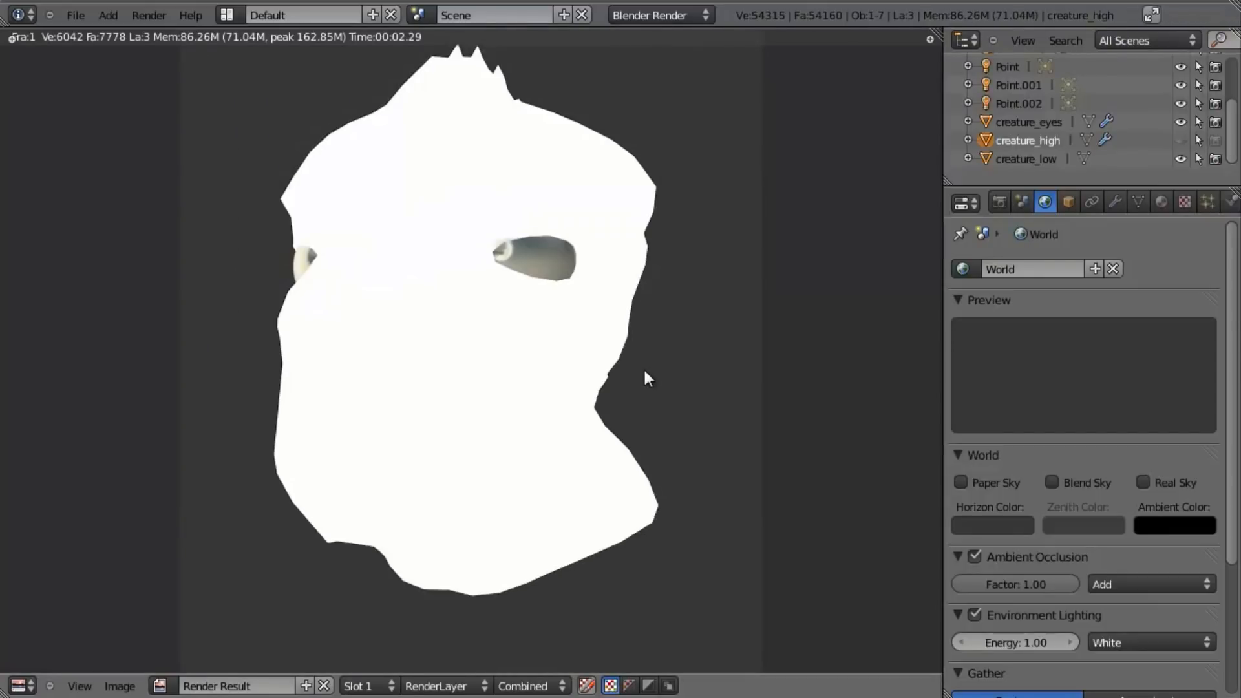
{"action": "key", "text": "Escape"}
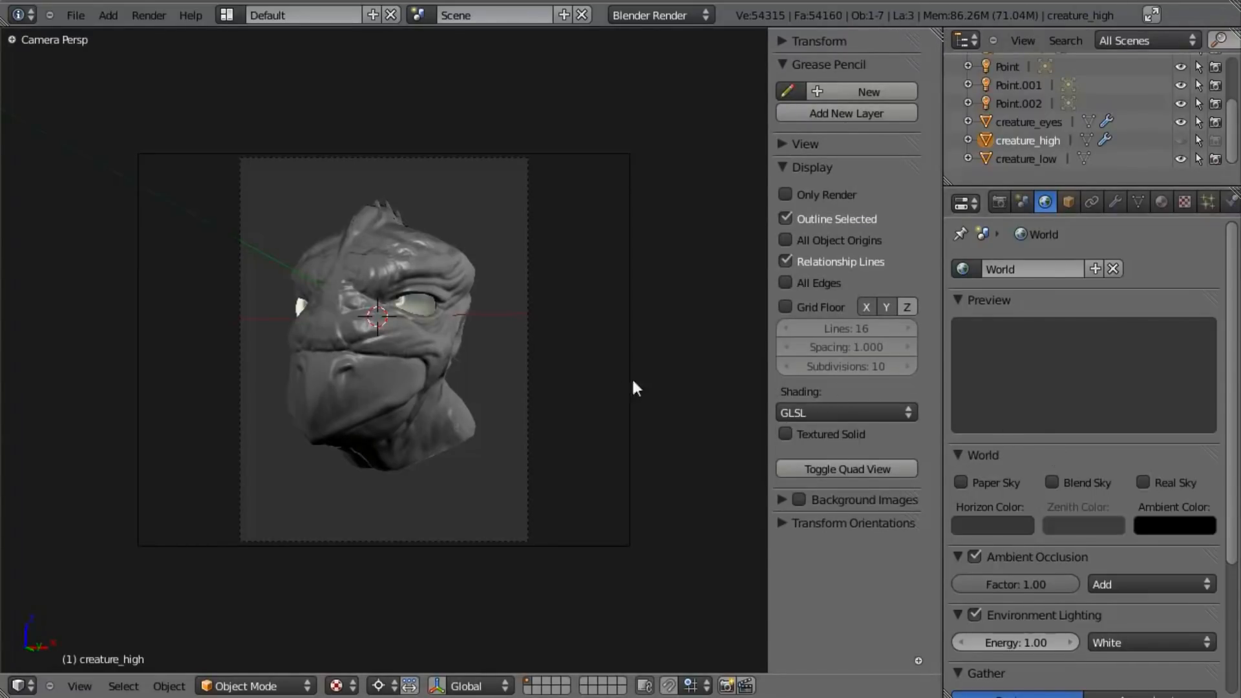
{"action": "left_click", "coordinate": [1161, 200]}
{"action": "scroll", "coordinate": [1066, 362], "scroll_direction": "down", "scroll_amount": 5}
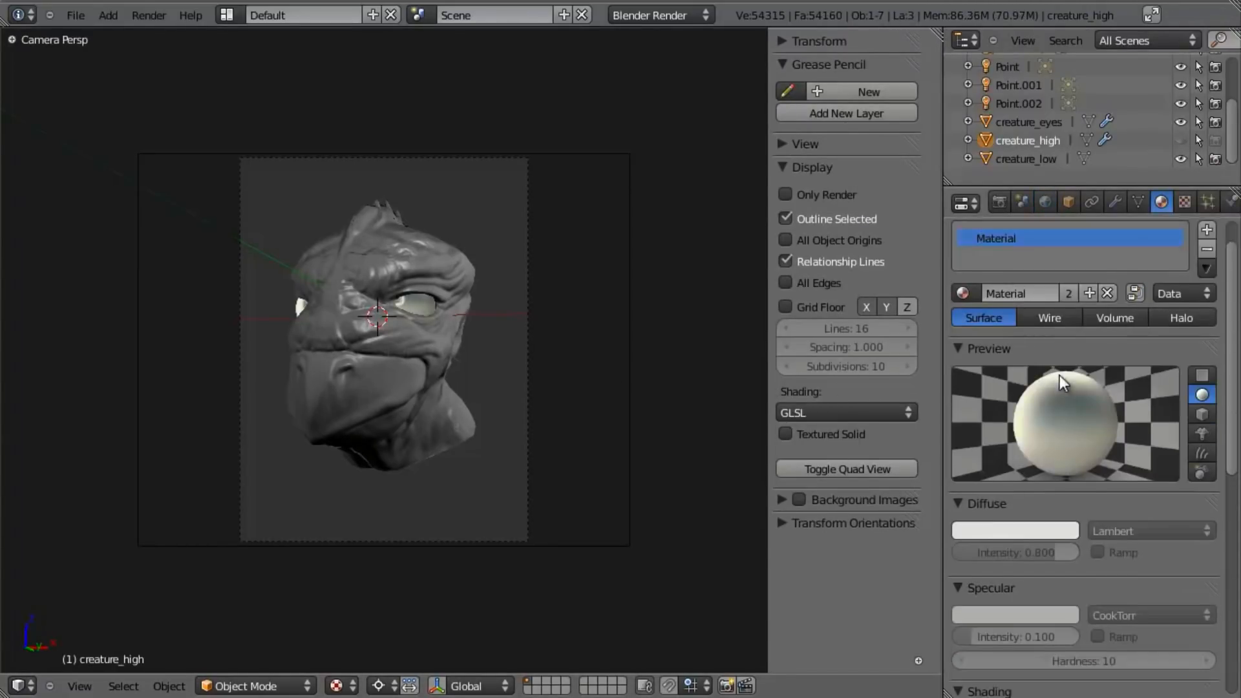
{"action": "scroll", "coordinate": [1050, 543], "scroll_direction": "up", "scroll_amount": 3}
{"action": "key", "text": "z"}
{"action": "right_click", "coordinate": [434, 346]}
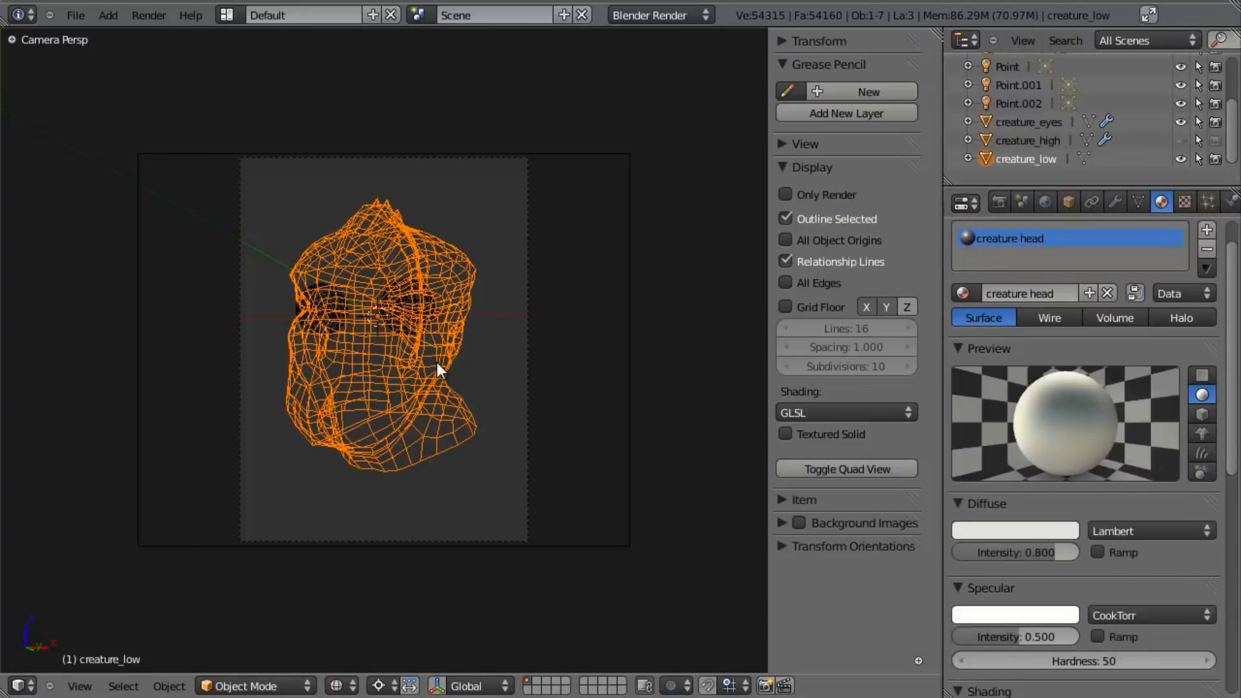
{"action": "scroll", "coordinate": [1067, 549], "scroll_direction": "down", "scroll_amount": 6}
{"action": "right_click", "coordinate": [407, 309]}
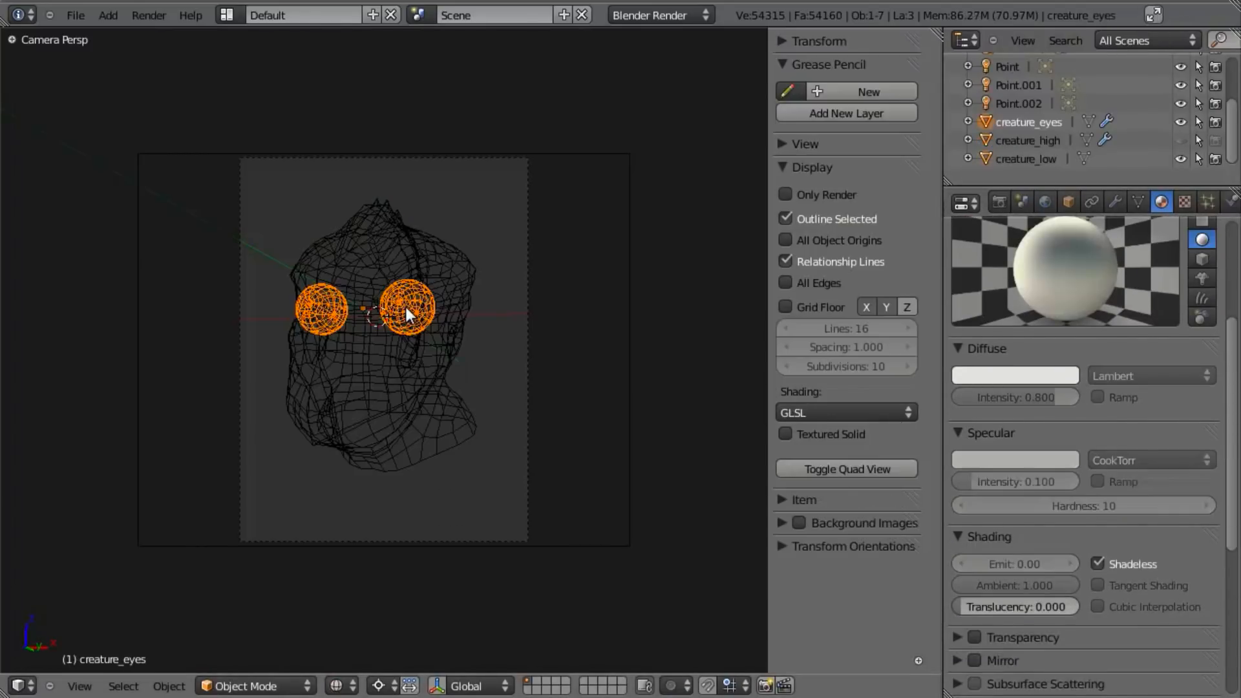
{"action": "left_click", "coordinate": [1114, 562]}
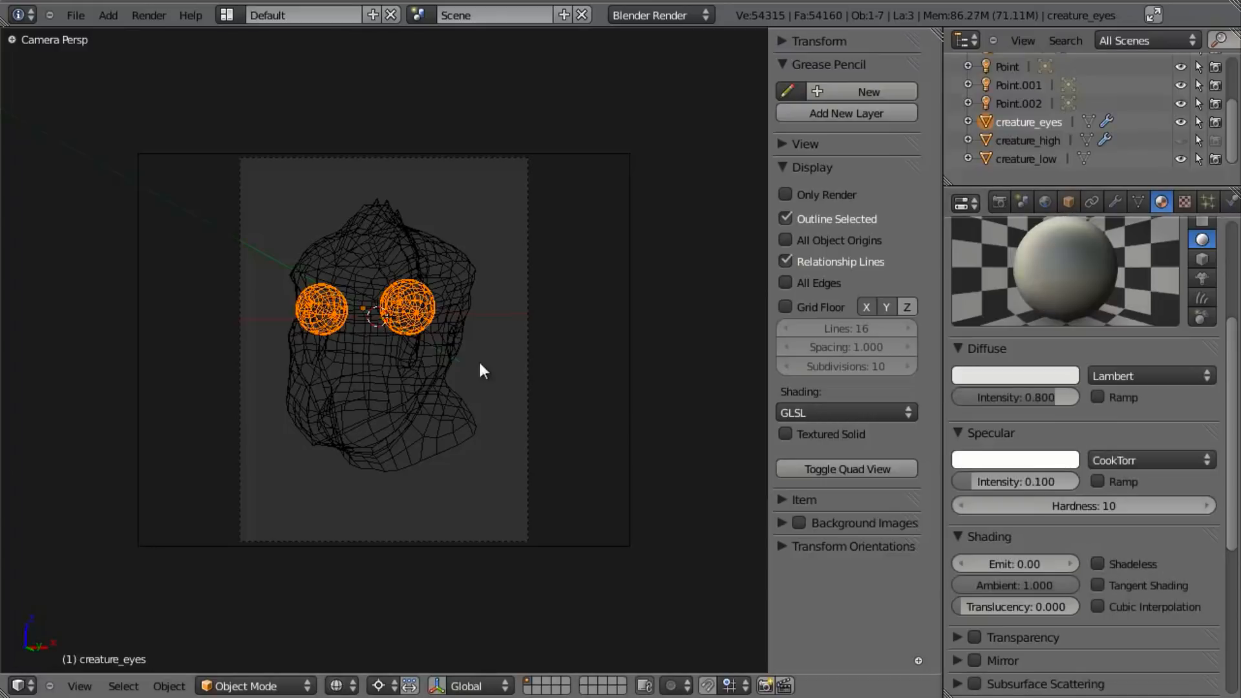
- Unlink the existing material from the creature_eyes object
{"action": "scroll", "coordinate": [1134, 347], "scroll_direction": "up", "scroll_amount": 5}
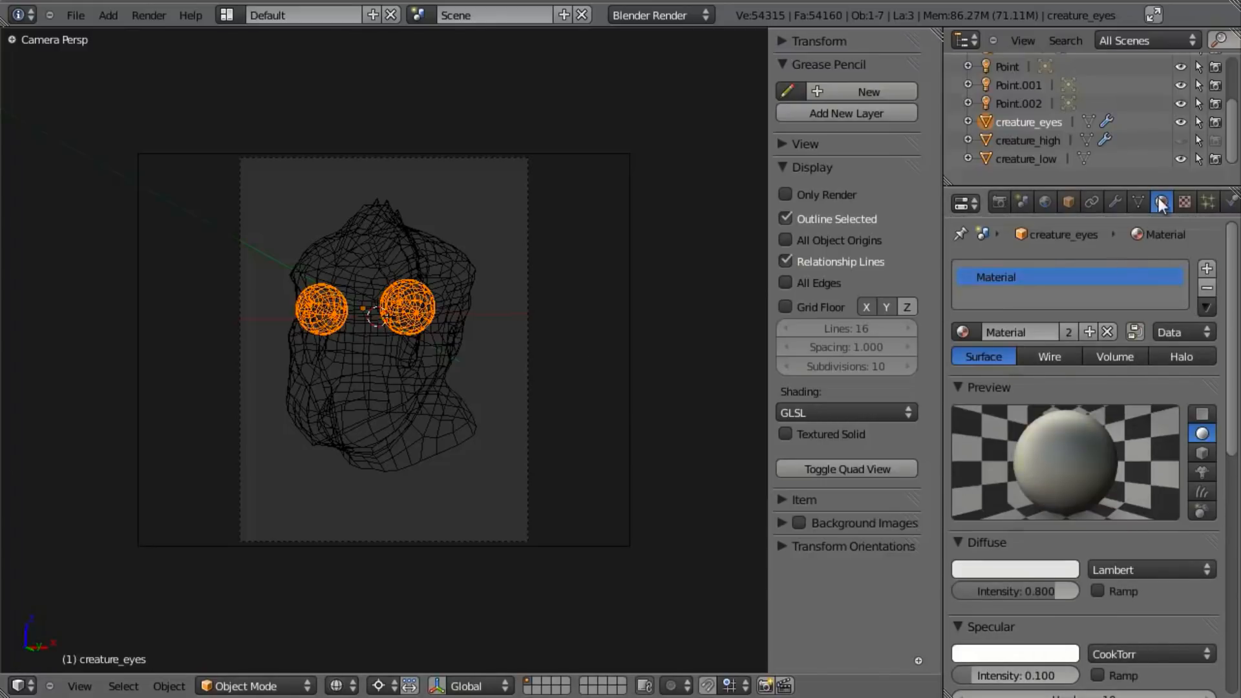
{"action": "left_click", "coordinate": [1184, 201]}
{"action": "left_click", "coordinate": [1162, 201]}
{"action": "left_click", "coordinate": [1107, 333]}
- Check the creature head material settings on creature_low and render the camera view
{"action": "right_click", "coordinate": [358, 429]}
{"action": "scroll", "coordinate": [1061, 501], "scroll_direction": "down", "scroll_amount": 6}
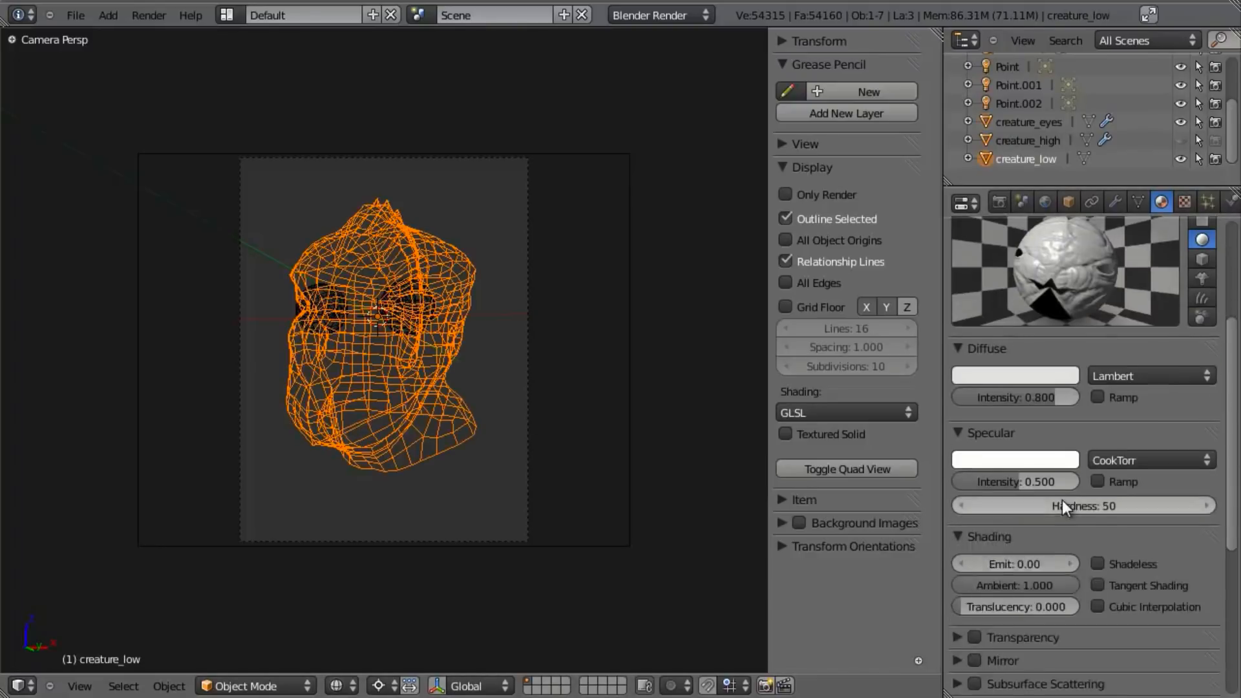
{"action": "scroll", "coordinate": [1061, 499], "scroll_direction": "up", "scroll_amount": 4}
{"action": "key", "text": "F12"}
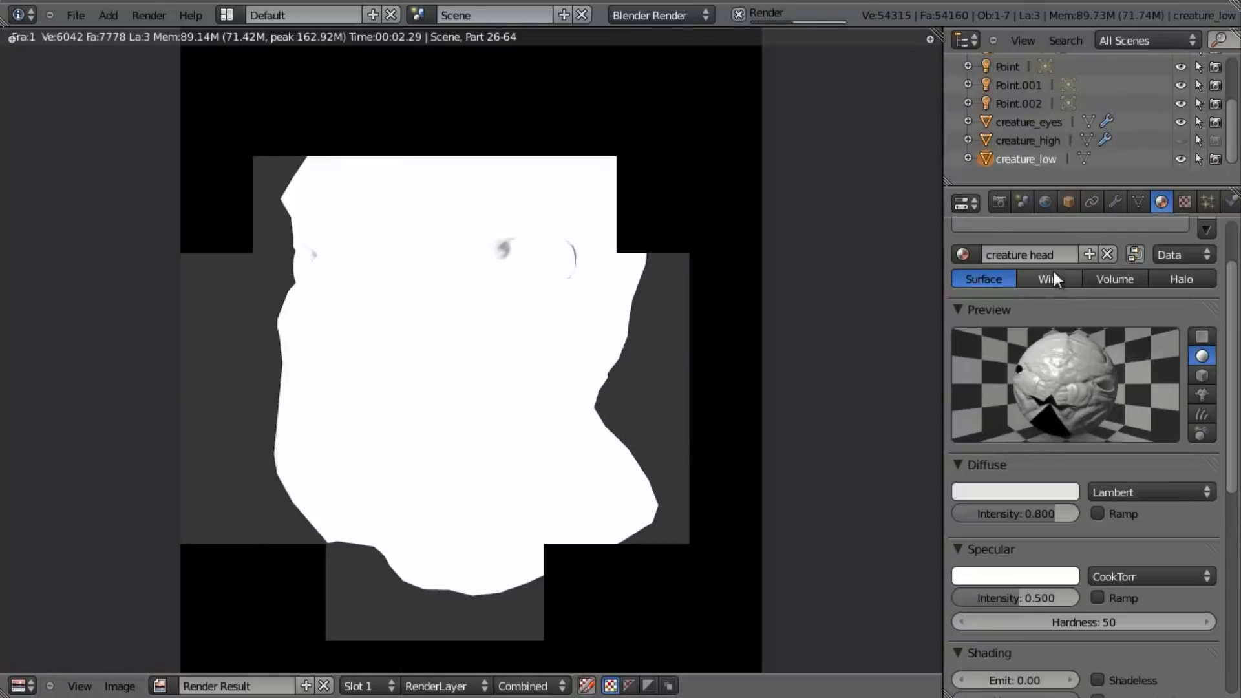
{"action": "key", "text": "Escape"}
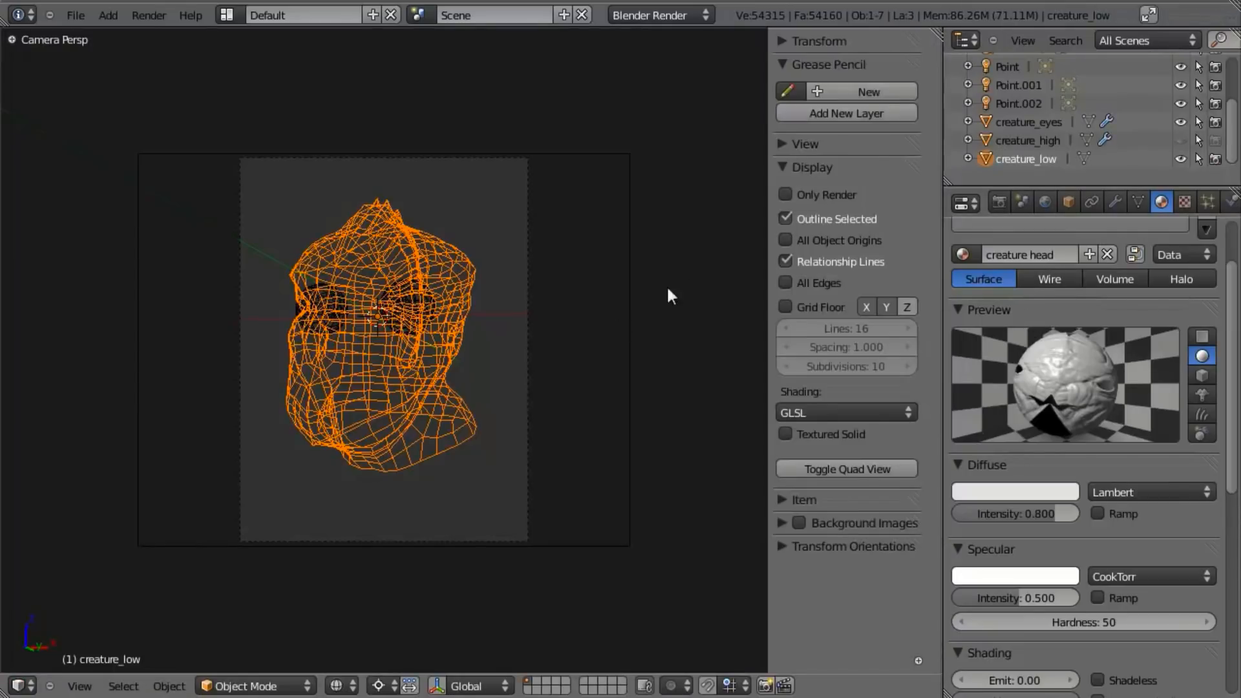
- Set the energy of the Point lamp above the head to 1
{"action": "scroll", "coordinate": [541, 295], "scroll_direction": "down", "scroll_amount": 6}
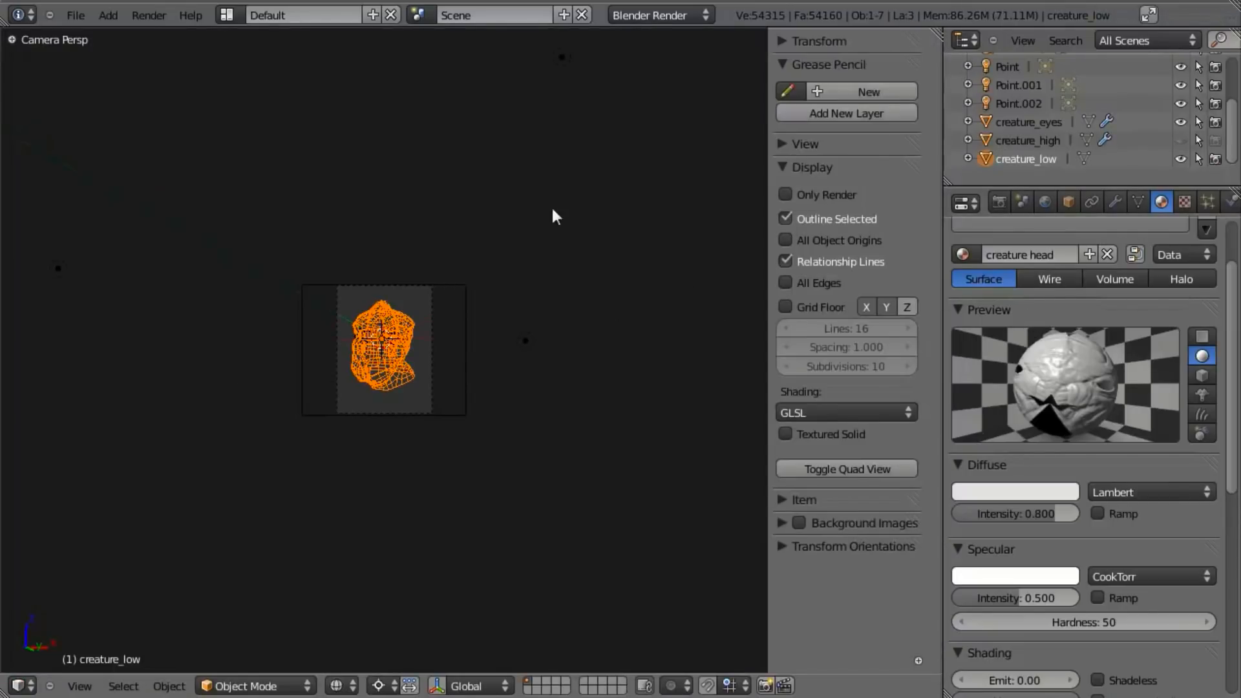
{"action": "right_click", "coordinate": [562, 57]}
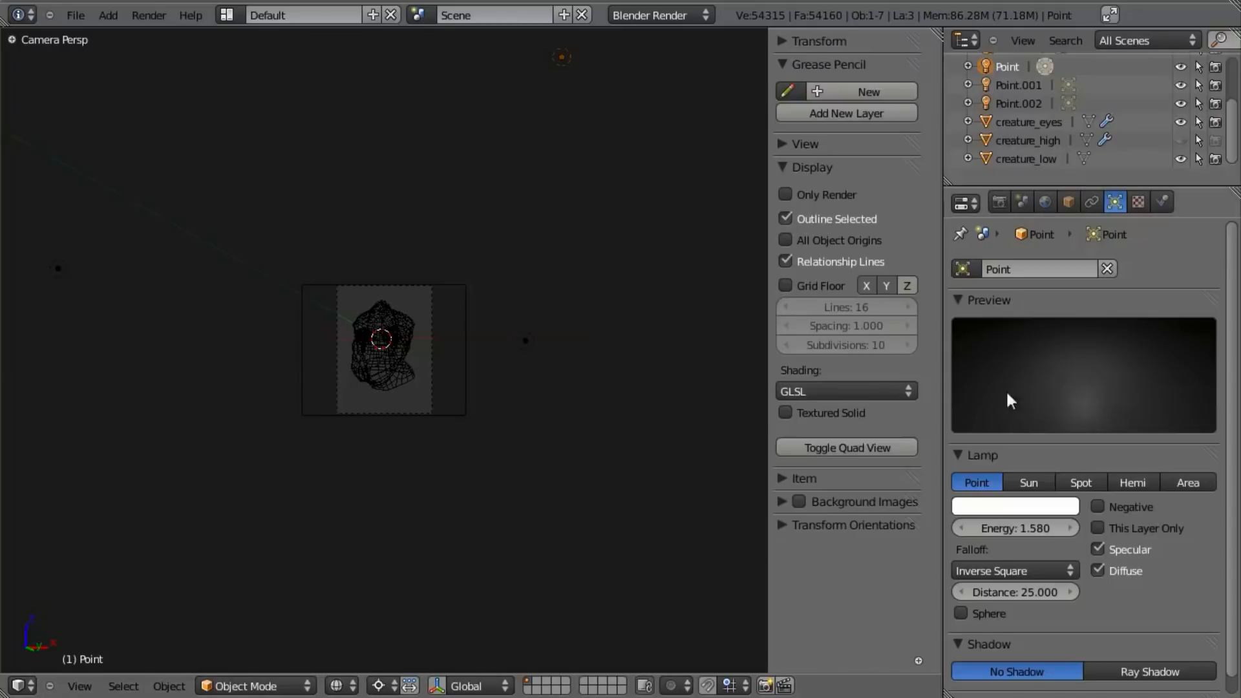
{"action": "left_click", "coordinate": [1056, 525]}
{"action": "type", "text": "1"}
{"action": "key", "text": "Return"}
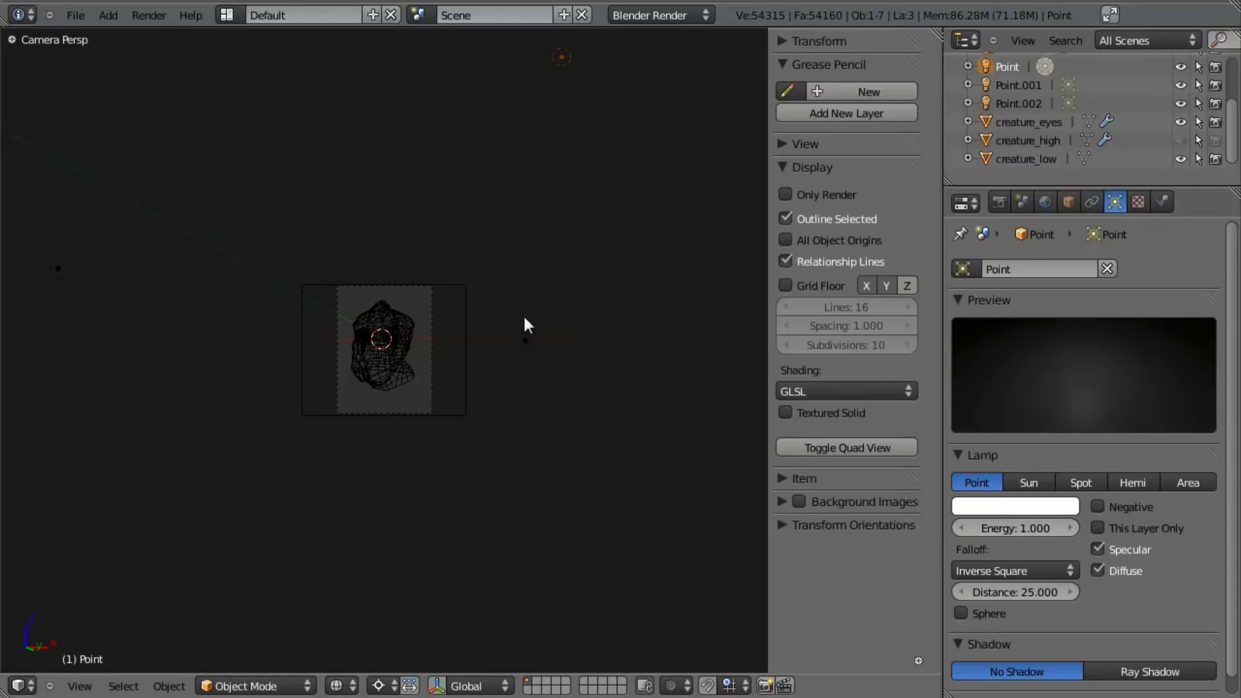
- Set the Point.001 lamp's energy to 0.5 and render the camera view
{"action": "right_click", "coordinate": [524, 341]}
{"action": "left_click", "coordinate": [1026, 528]}
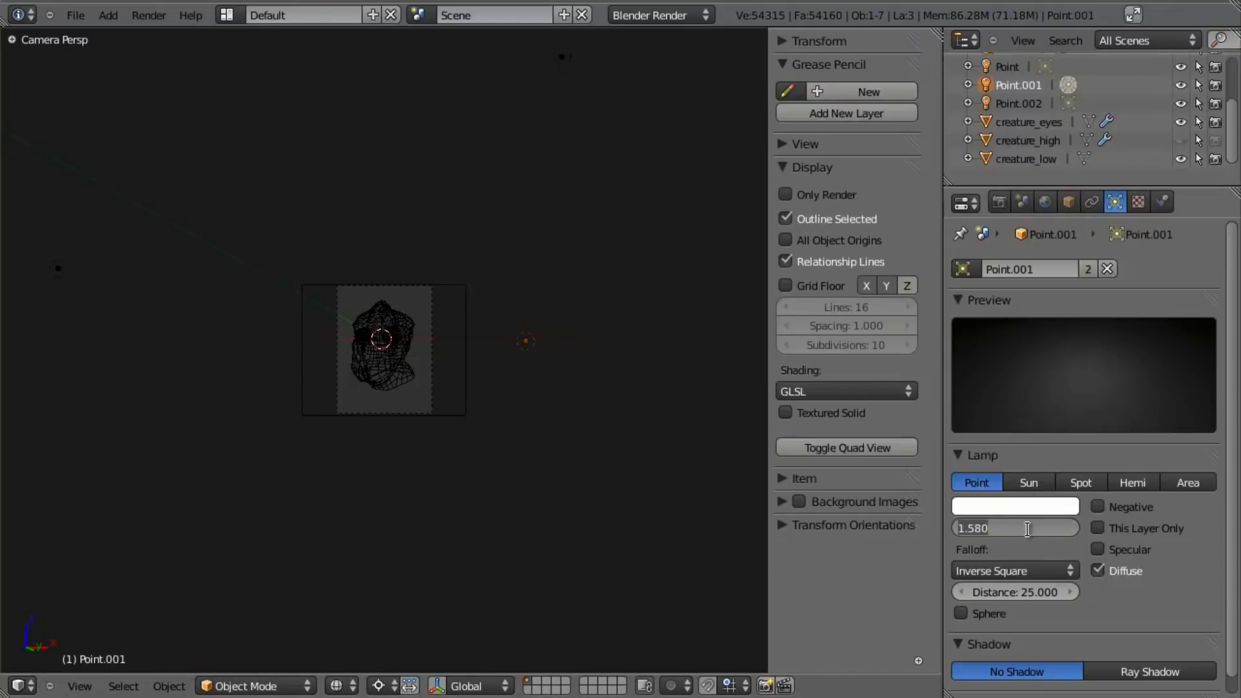
{"action": "type", "text": ".5"}
{"action": "key", "text": "Return"}
{"action": "key", "text": "F12"}
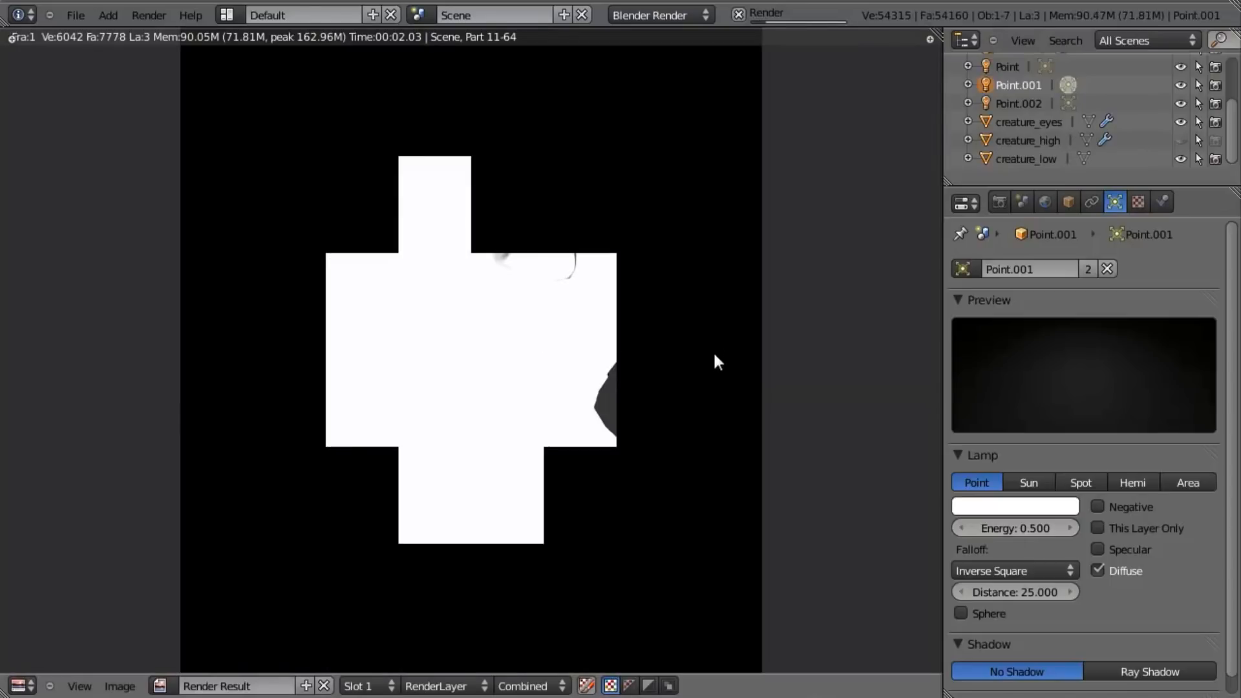
{"action": "key", "text": "Escape"}
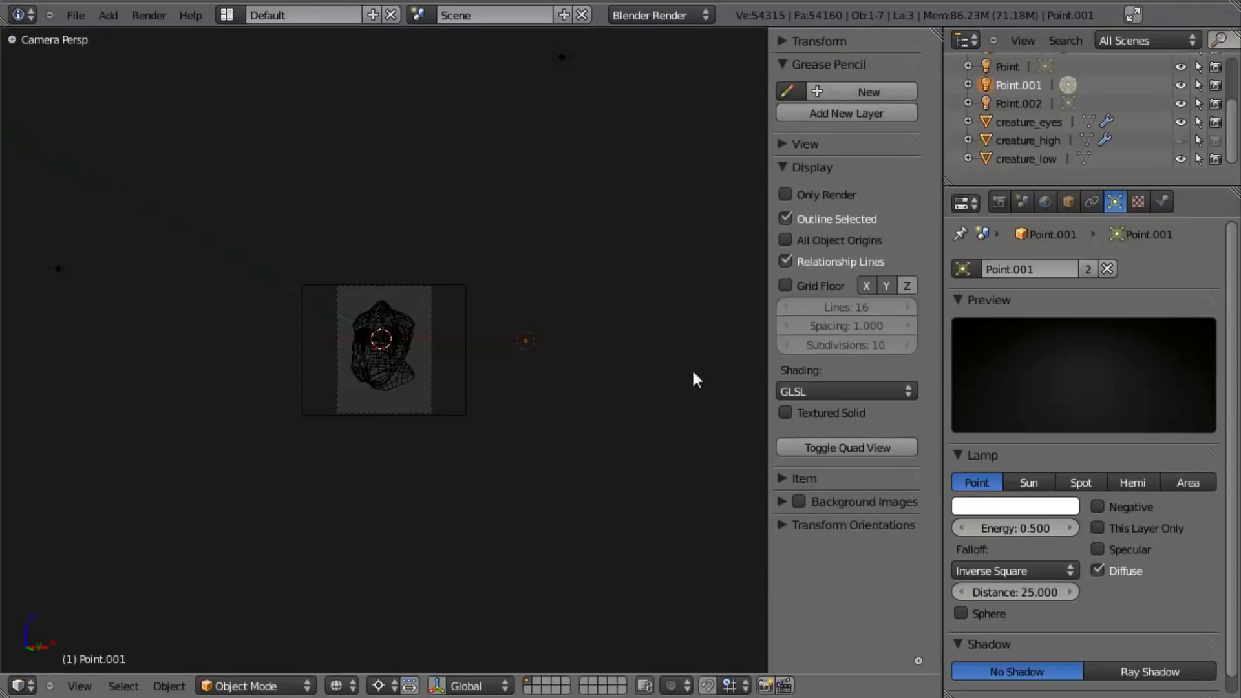
- Turn off environment lighting and ambient occlusion in the world settings and test-render the head
{"action": "right_click", "coordinate": [390, 375]}
{"action": "left_click", "coordinate": [1159, 203]}
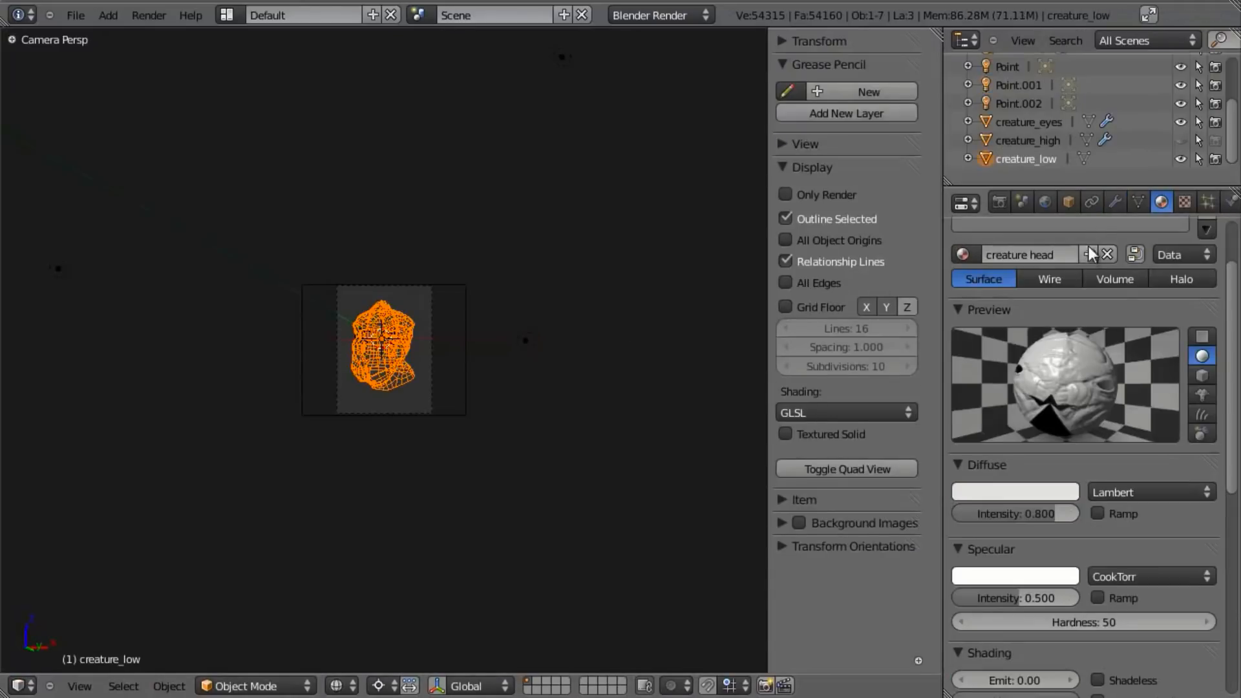
{"action": "left_click", "coordinate": [1044, 201]}
{"action": "left_click", "coordinate": [975, 614]}
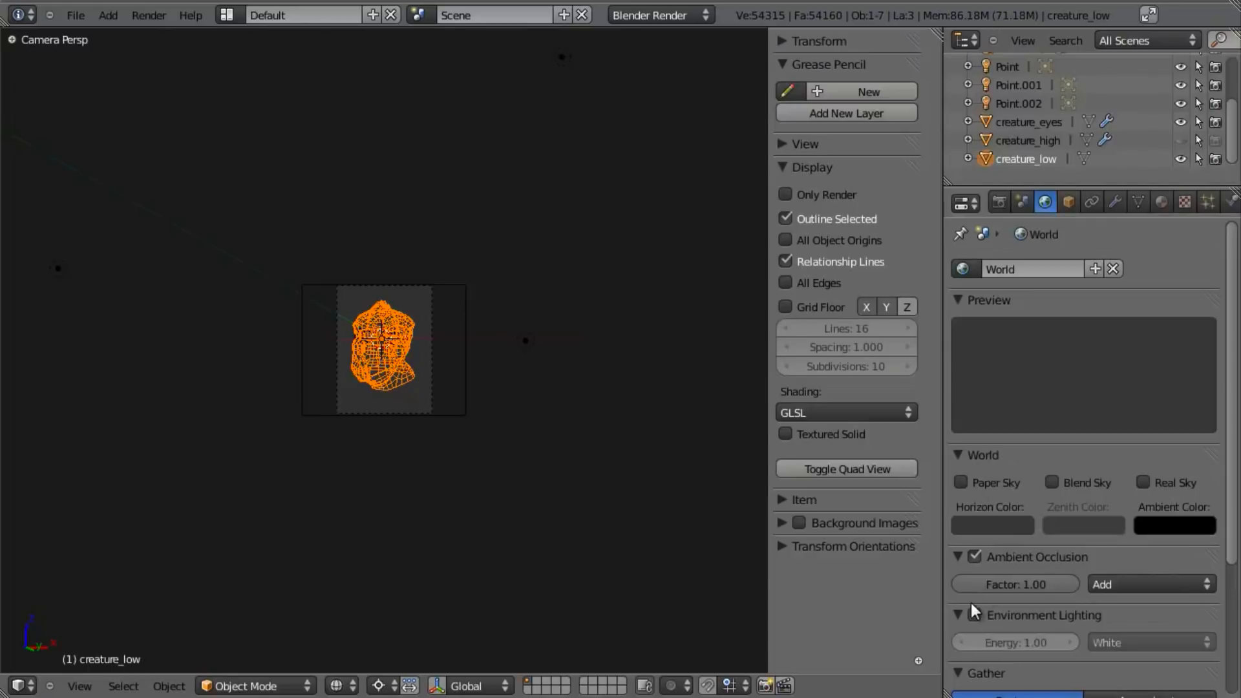
{"action": "left_click", "coordinate": [975, 556]}
{"action": "key", "text": "F12"}
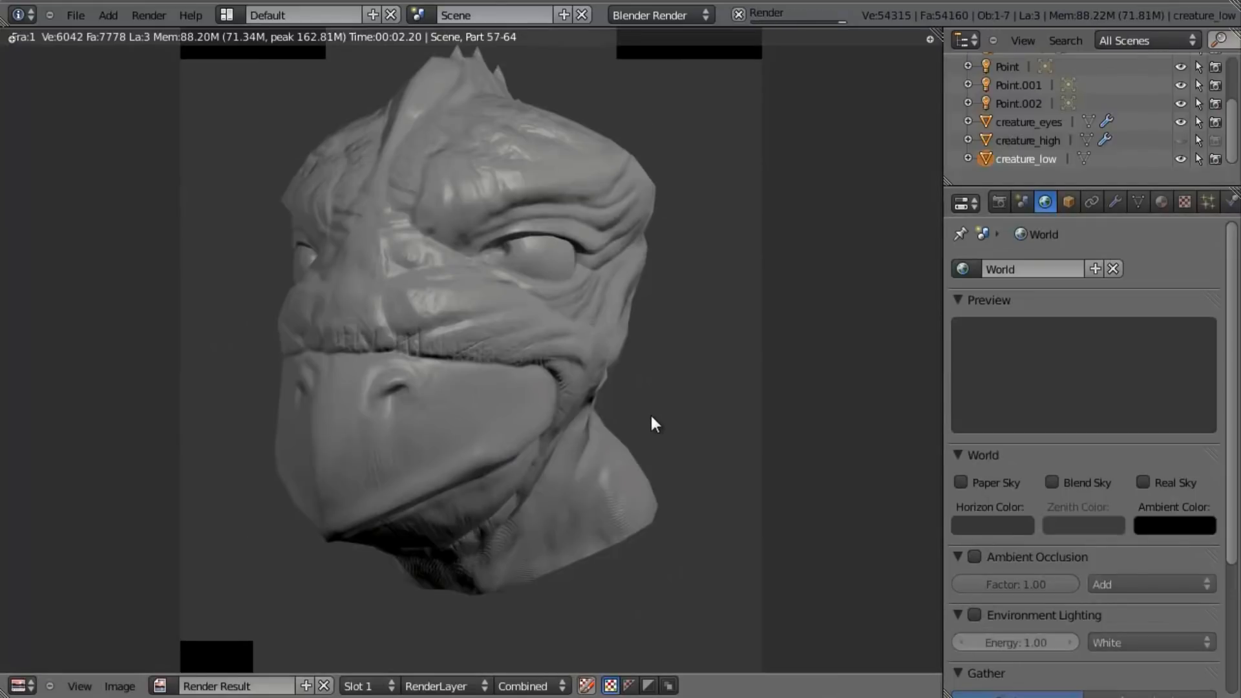
{"action": "key", "text": "Escape"}
- Enable environment lighting in the world settings, set its energy to 0.25, and render the camera view
{"action": "left_click", "coordinate": [976, 615]}
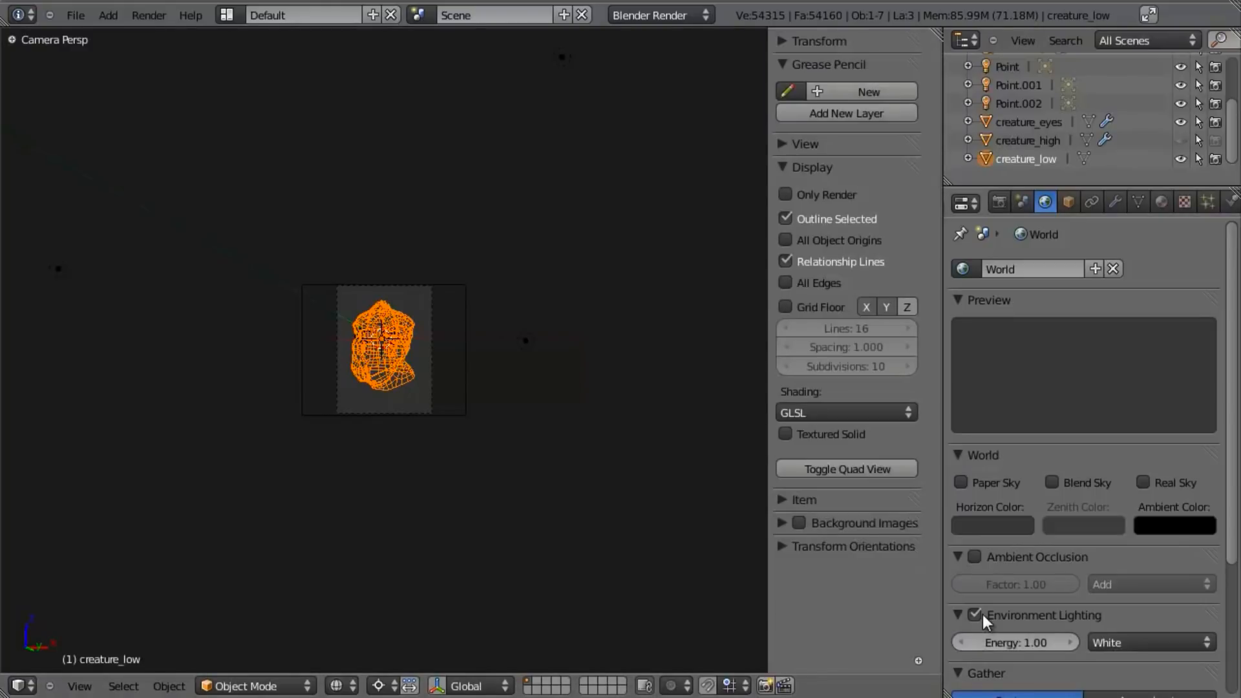
{"action": "key", "text": "F12"}
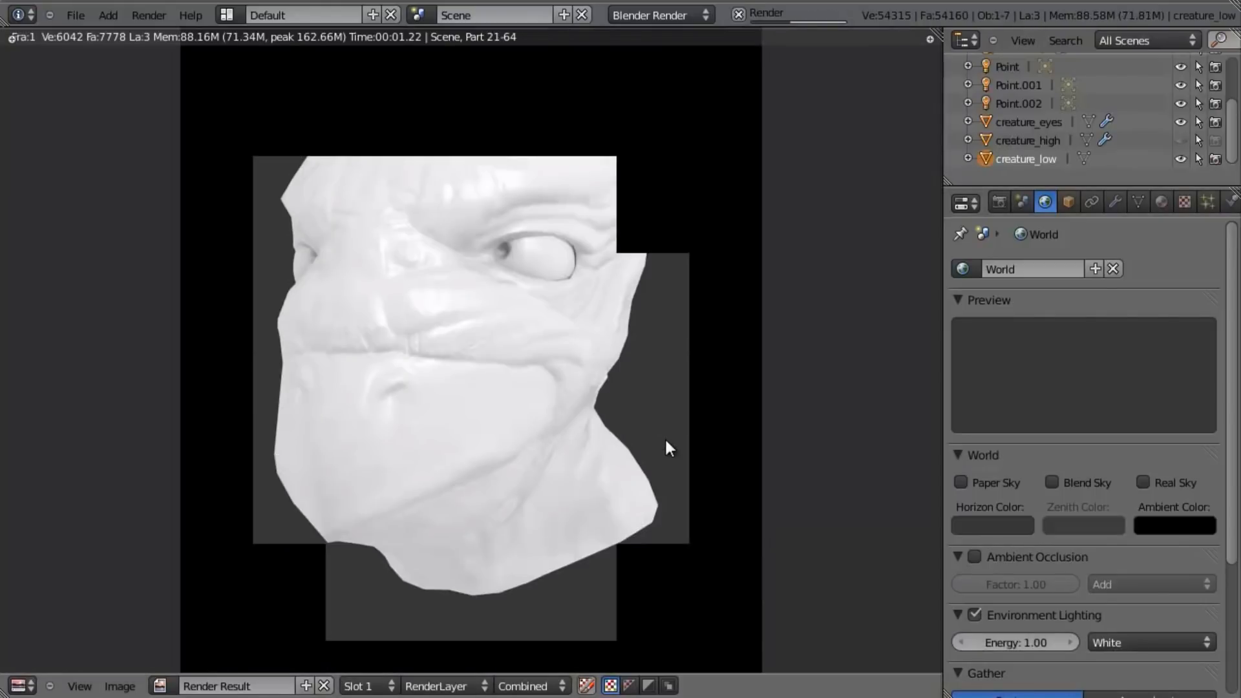
{"action": "key", "text": "Escape"}
{"action": "left_click", "coordinate": [982, 641]}
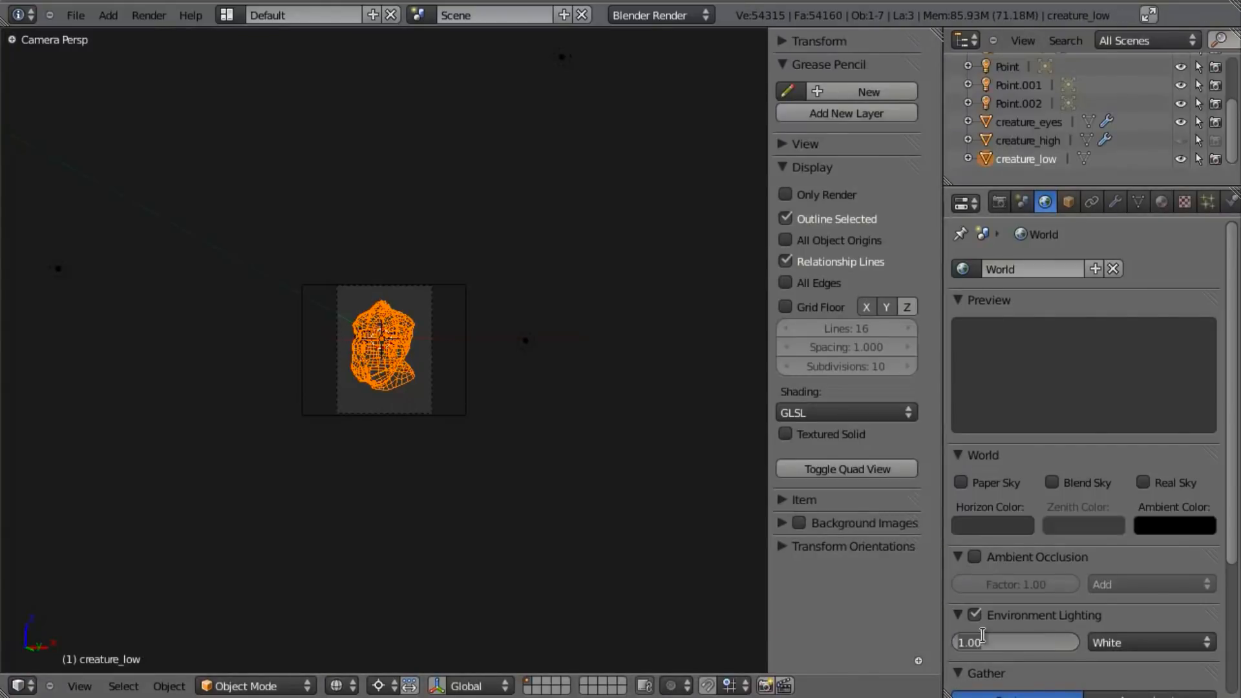
{"action": "type", "text": ".25"}
{"action": "key", "text": "Return"}
{"action": "key", "text": "F12"}
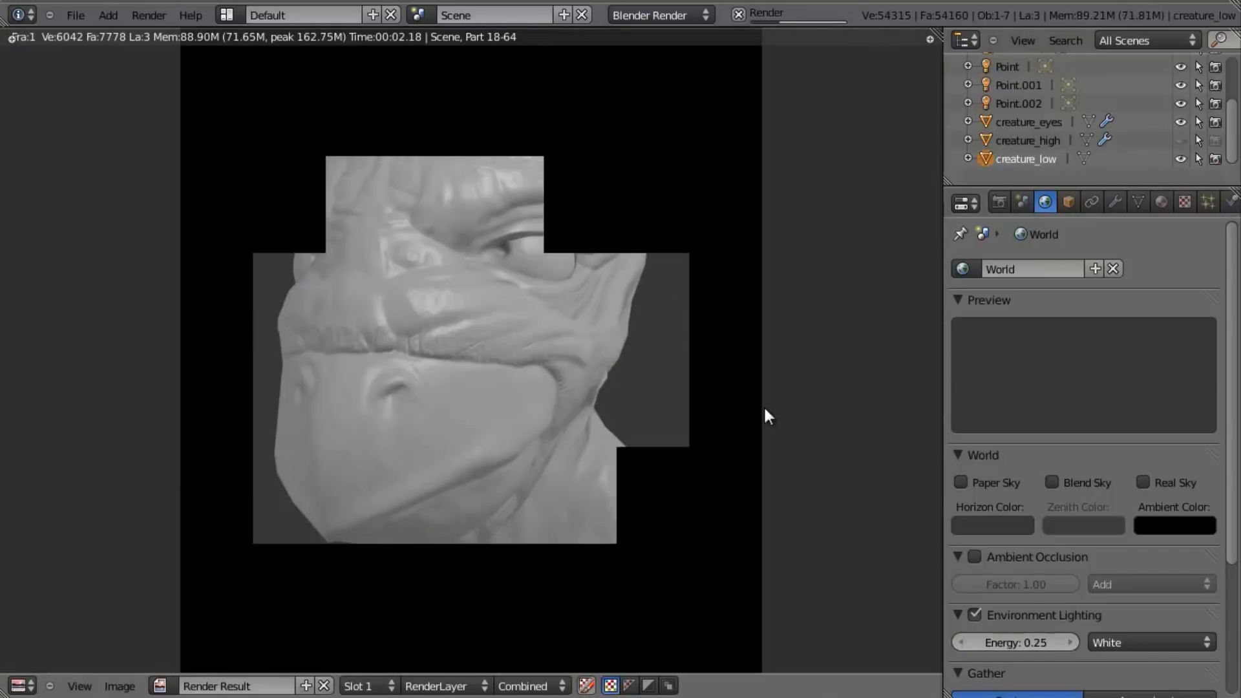
- Enable ambient occlusion with the Multiply blend mode and render the camera view
{"action": "left_click", "coordinate": [966, 557]}
{"action": "left_click", "coordinate": [976, 556]}
{"action": "left_click", "coordinate": [957, 554]}
{"action": "left_click", "coordinate": [1143, 586]}
{"action": "left_click", "coordinate": [1149, 560]}
{"action": "key", "text": "F12"}
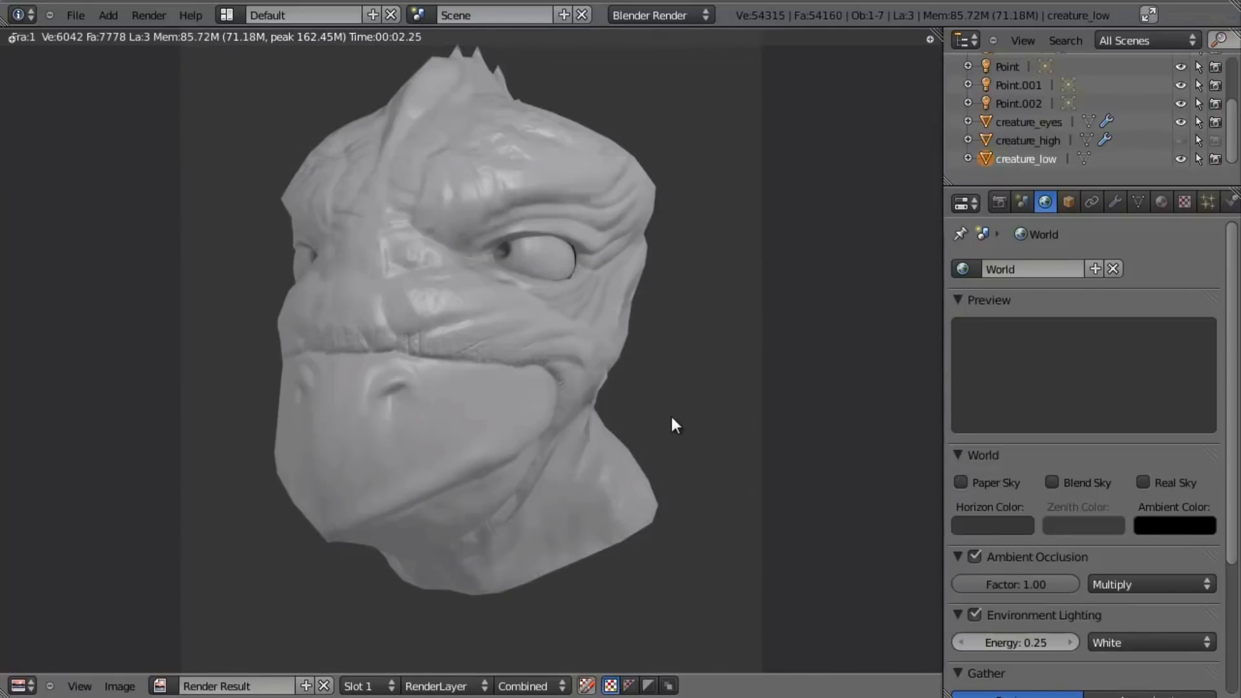
{"action": "key", "text": "Escape"}
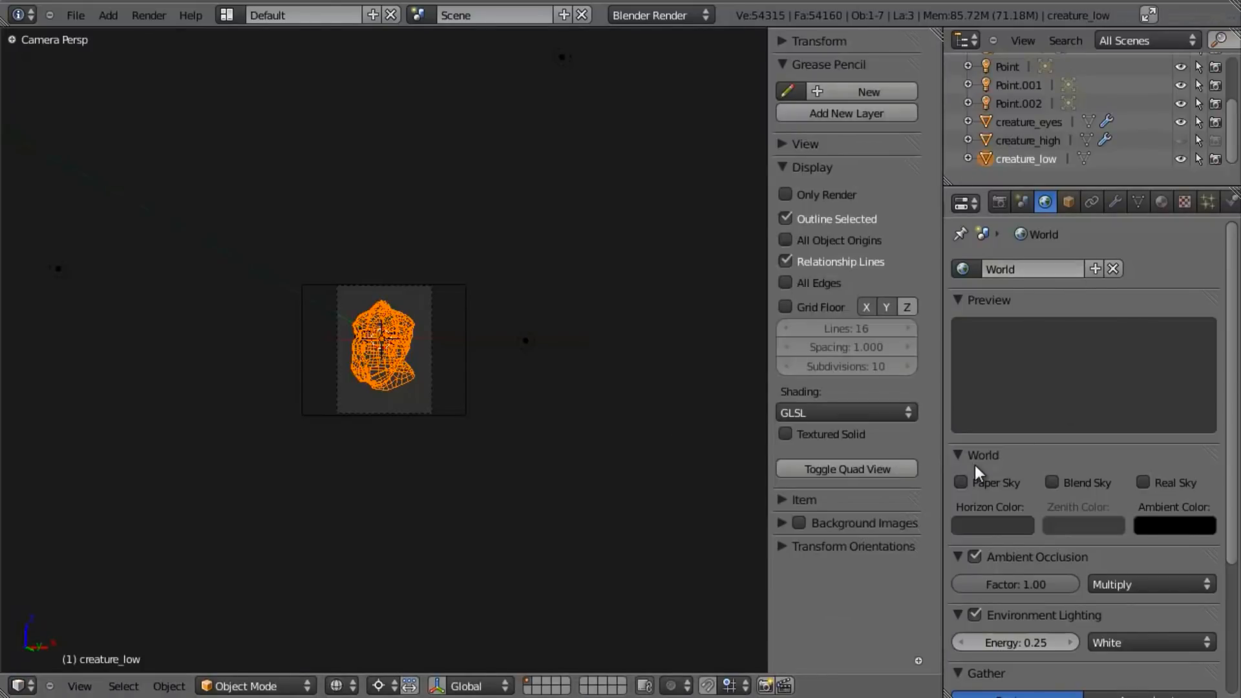
- Enable Blend Sky for the world background and render the camera view
{"action": "left_click", "coordinate": [1054, 482]}
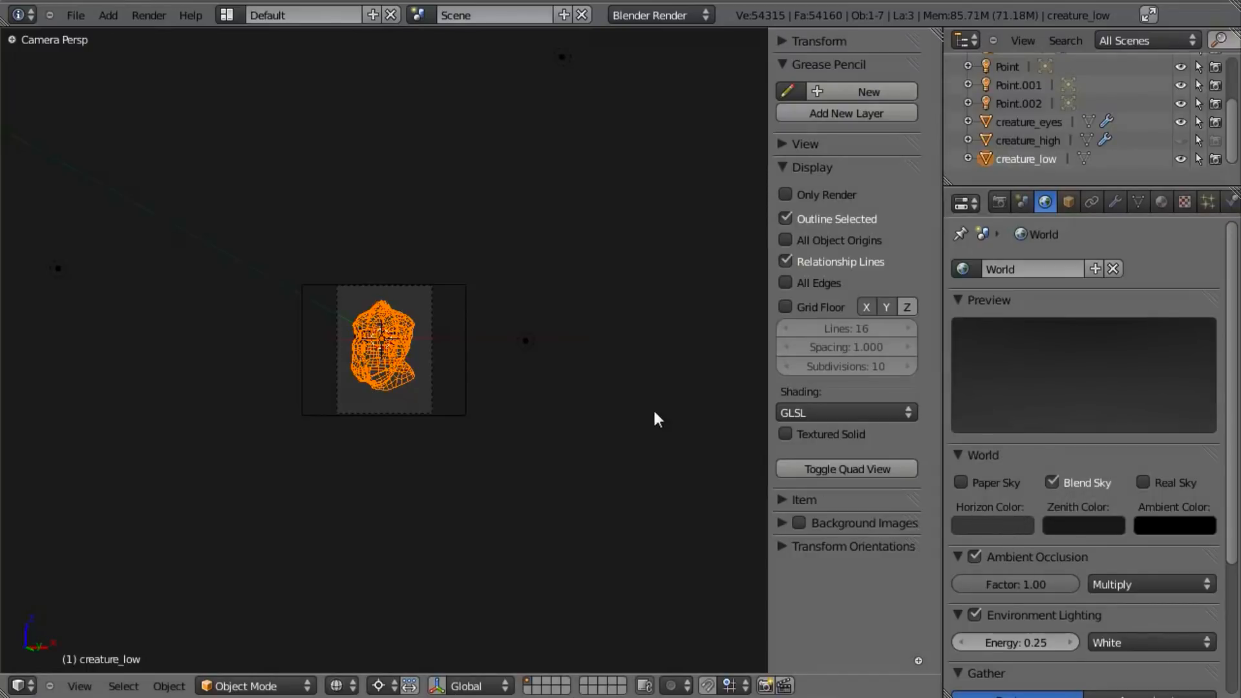
{"action": "key", "text": "F12"}
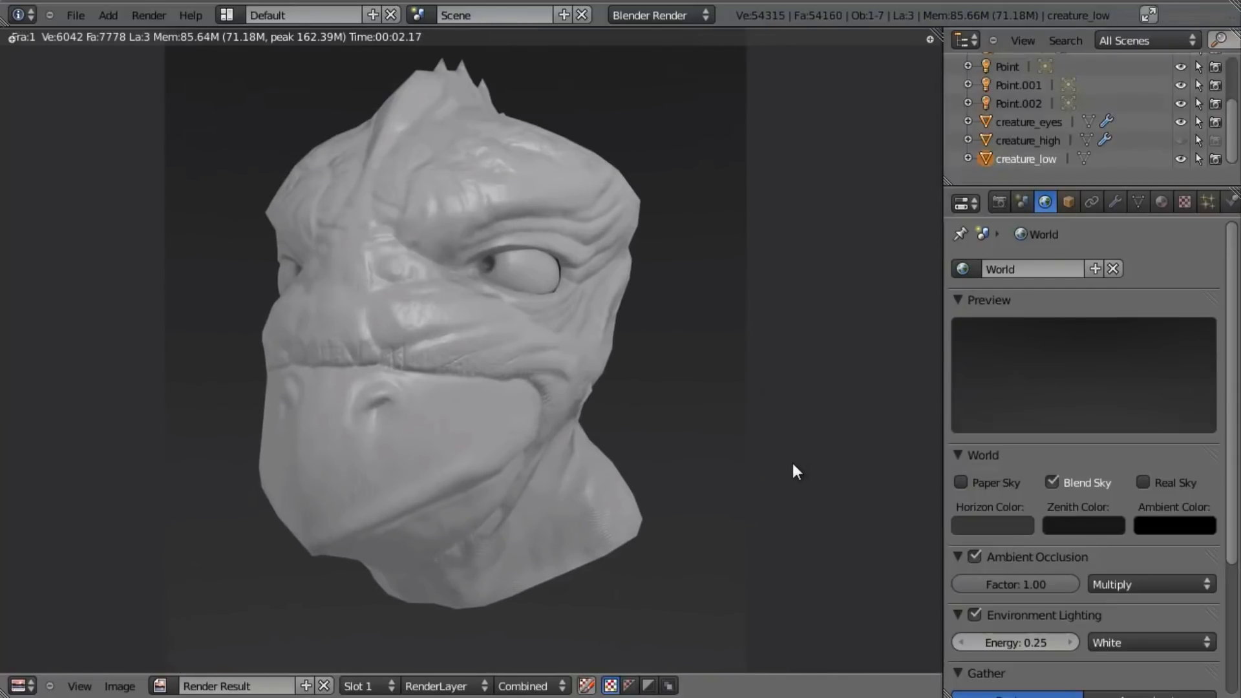
{"action": "key", "text": "Escape"}
- Trackball-rotate the camera around the 3D cursor to a side view of the head in solid shading, and render it
{"action": "right_click", "coordinate": [456, 381]}
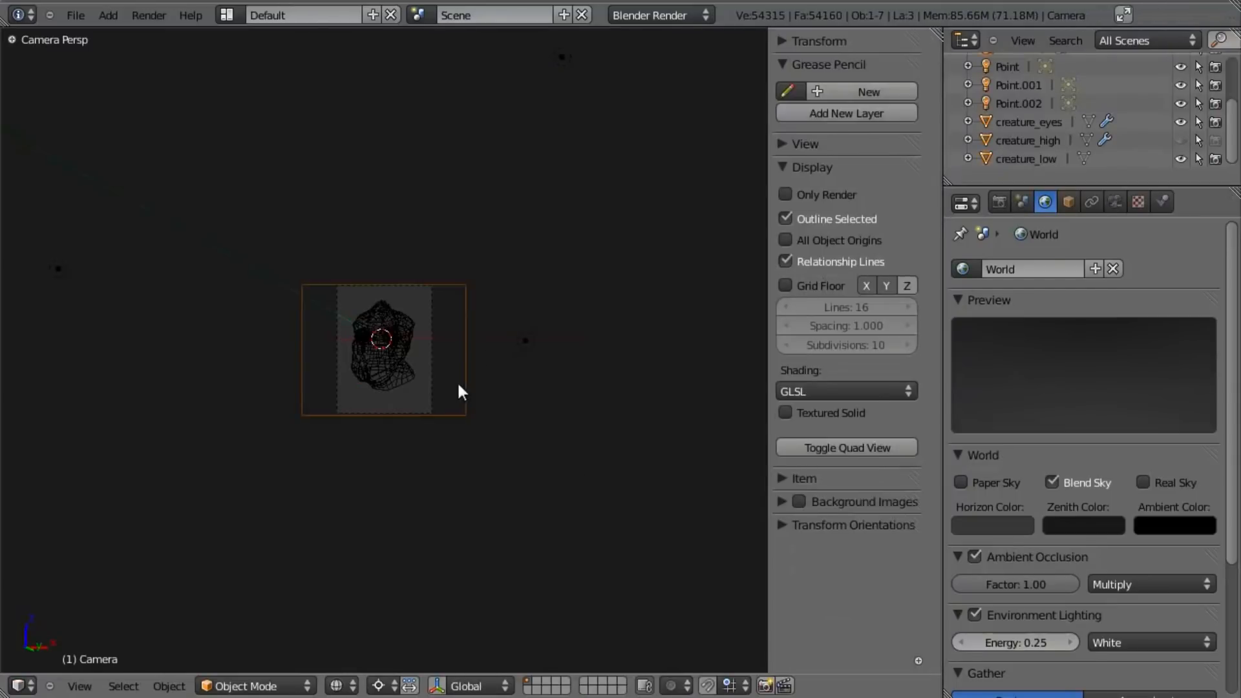
{"action": "key", "text": "Home"}
{"action": "key", "text": "z"}
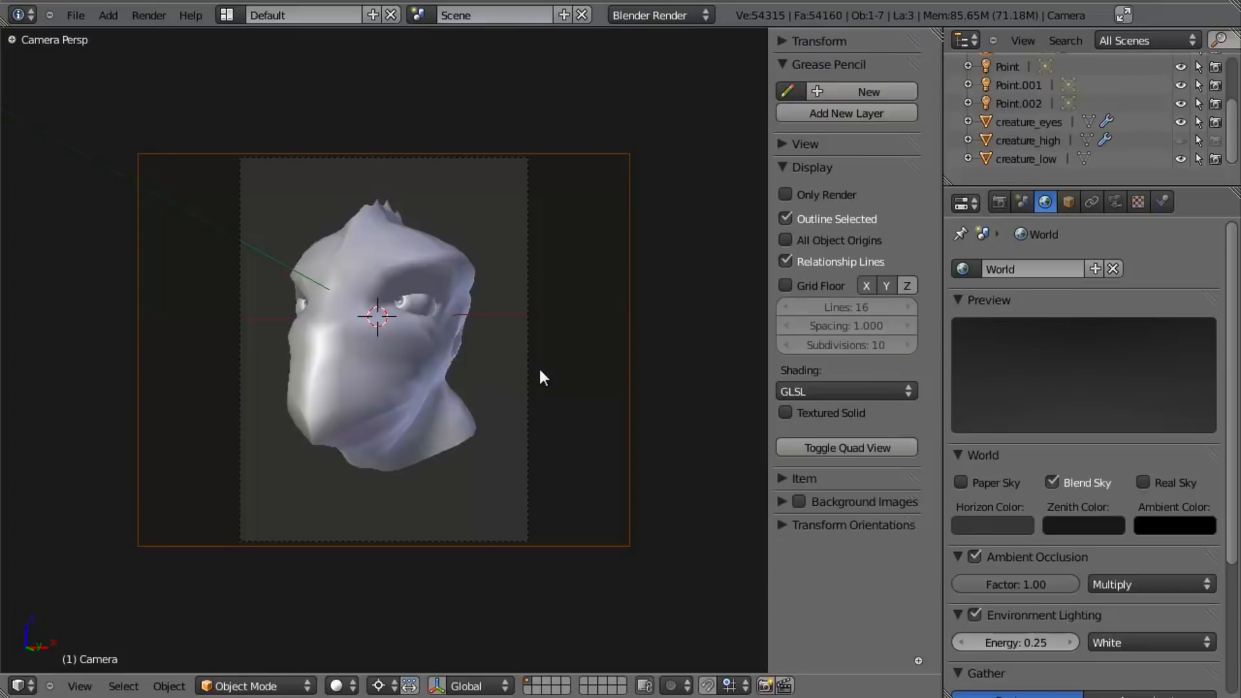
{"action": "key", "text": "r"}
{"action": "key", "text": "r"}
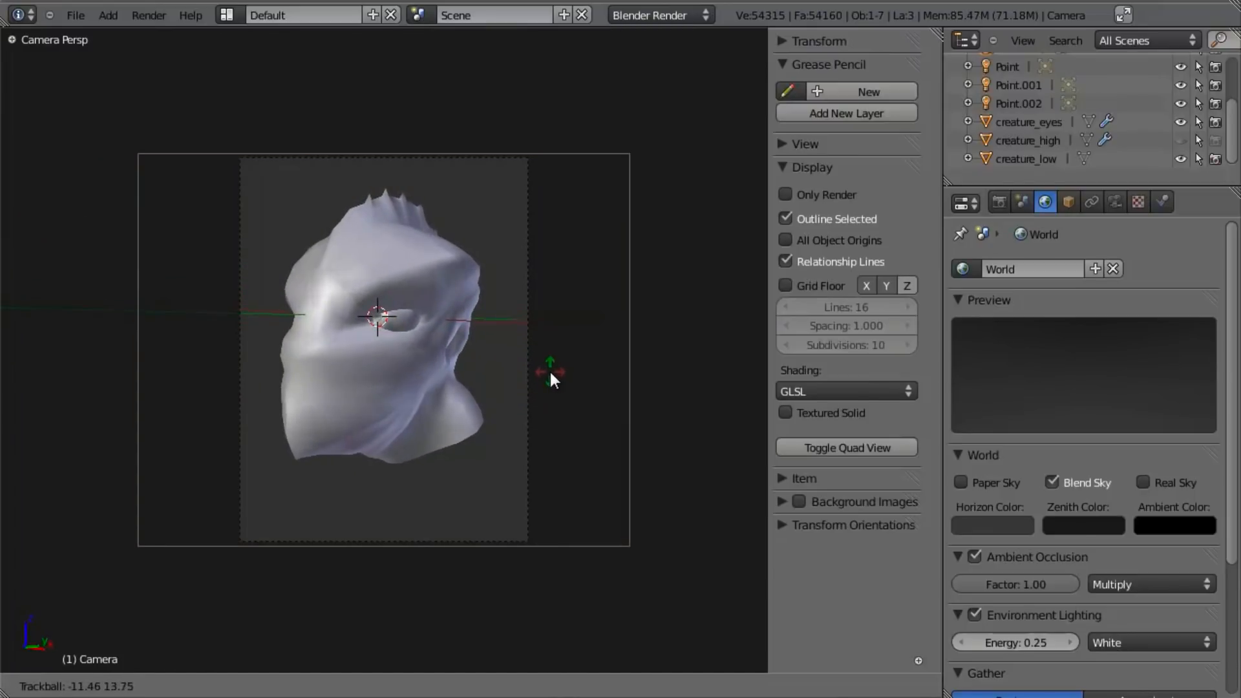
{"action": "left_click", "coordinate": [587, 398]}
{"action": "key", "text": "r"}
{"action": "key", "text": "r"}
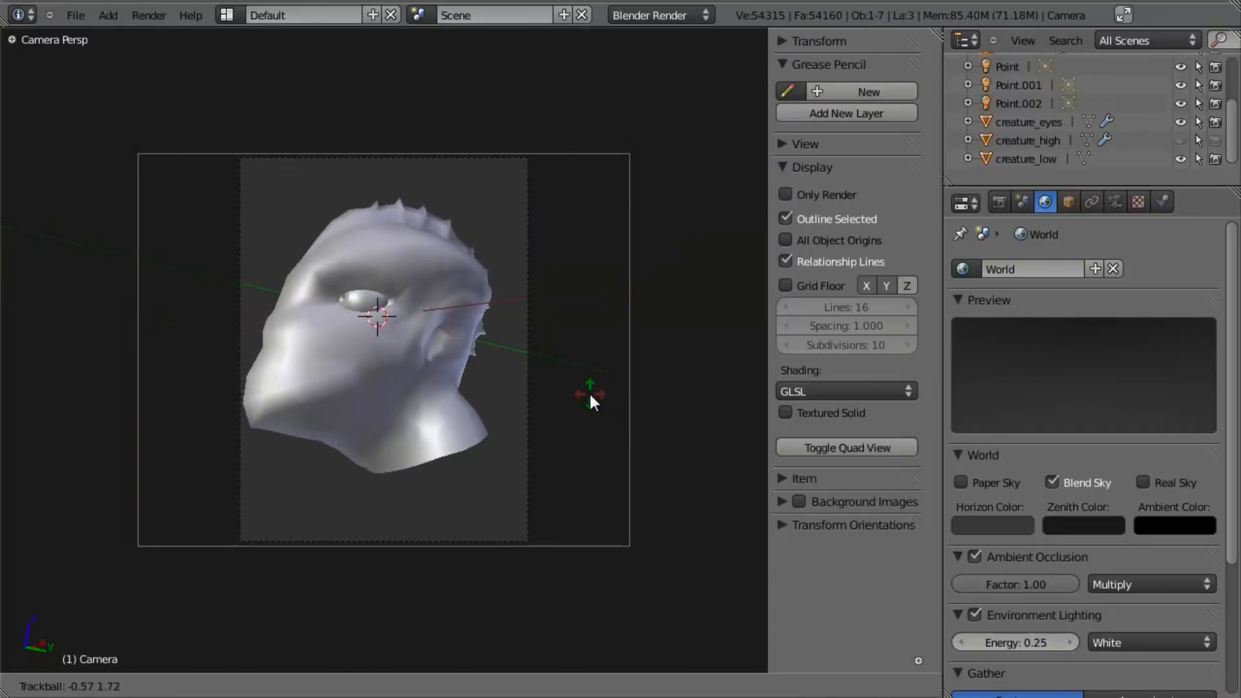
{"action": "left_click", "coordinate": [584, 390]}
{"action": "key", "text": "F12"}
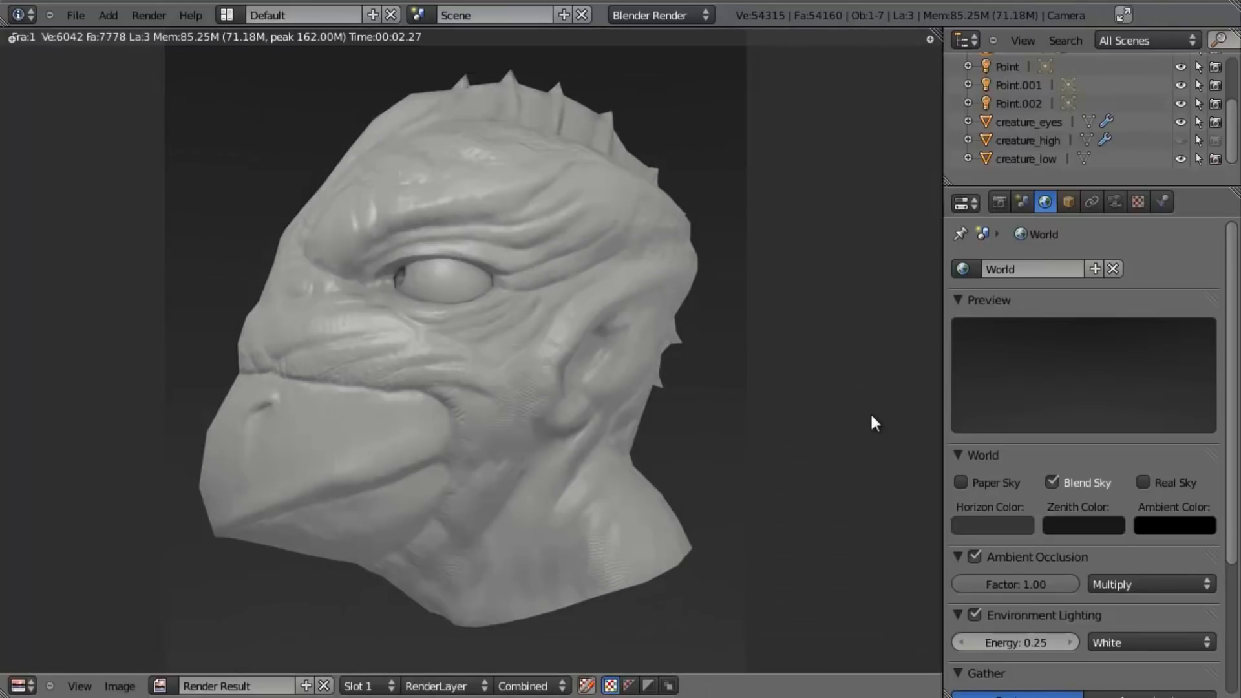
{"action": "key", "text": "Escape"}
- Trackball-rotate the camera to a less extreme side view of the head and render the new angle
{"action": "key", "text": "r"}
{"action": "key", "text": "r"}
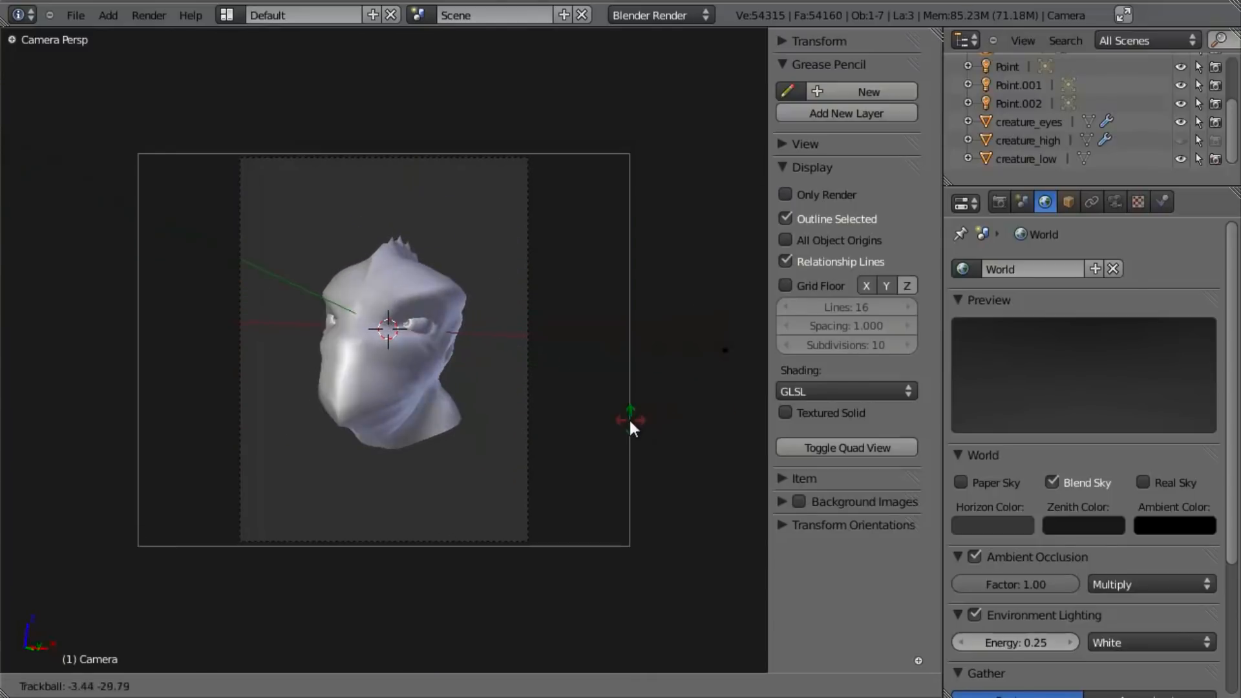
{"action": "left_click", "coordinate": [687, 406]}
{"action": "key", "text": "F12"}
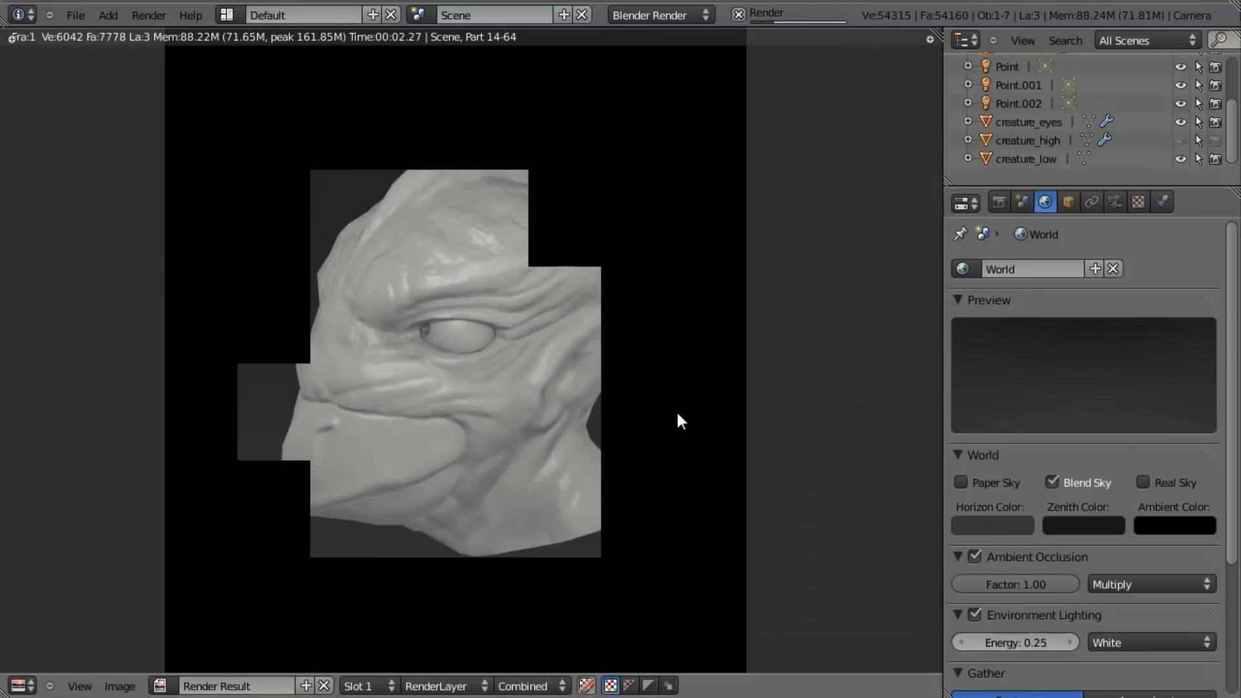
{"action": "key", "text": "Escape"}
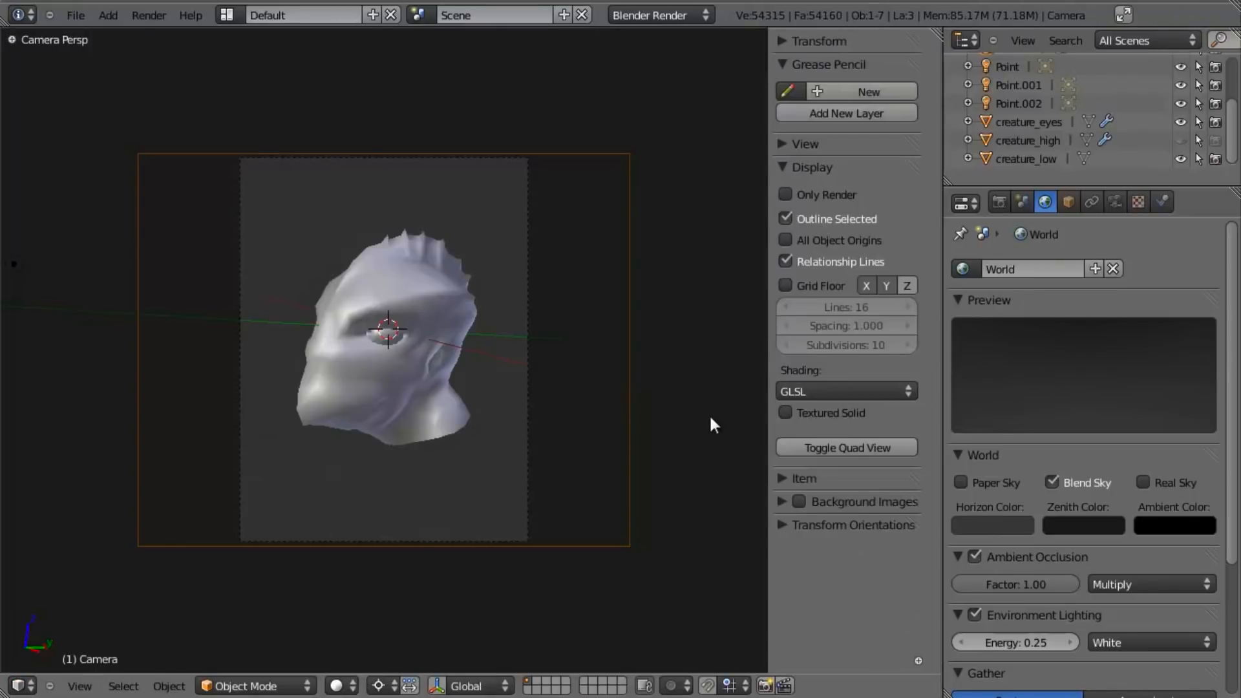
- Trackball-rotate the camera back toward a front three-quarter view, roll it slightly, and render the head
{"action": "key", "text": "r"}
{"action": "key", "text": "r"}
{"action": "left_click", "coordinate": [682, 420]}
{"action": "key", "text": "r"}
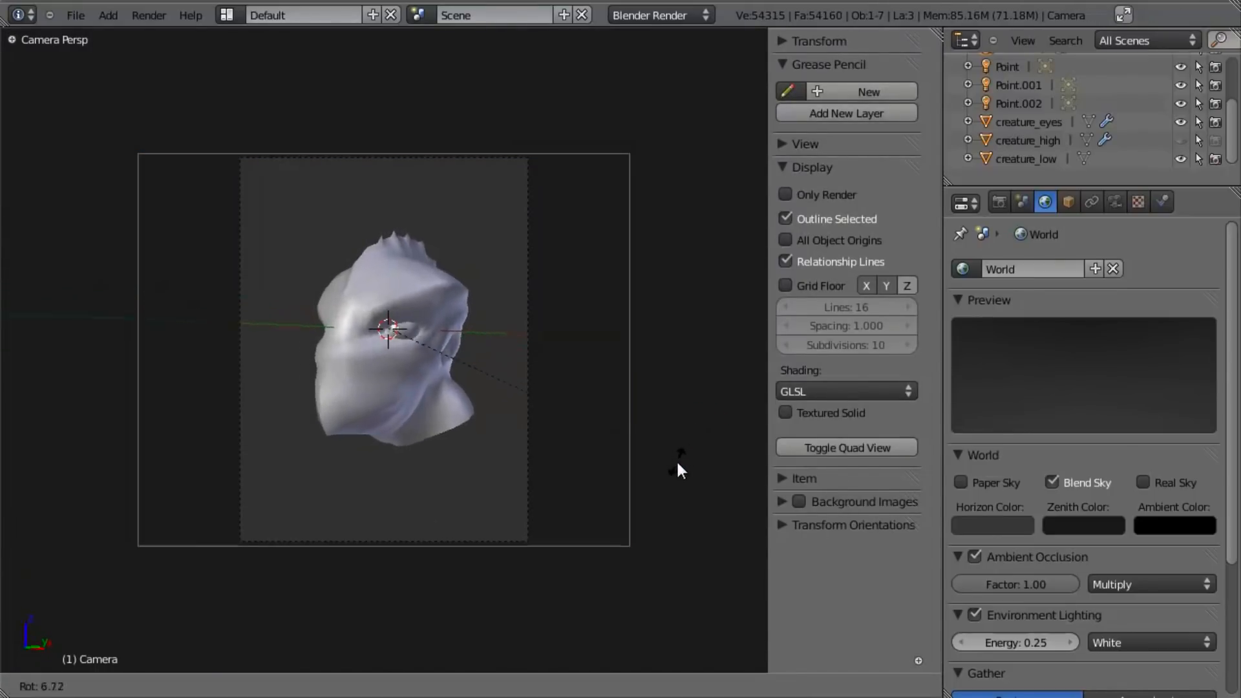
{"action": "left_click", "coordinate": [683, 450]}
{"action": "key", "text": "F12"}
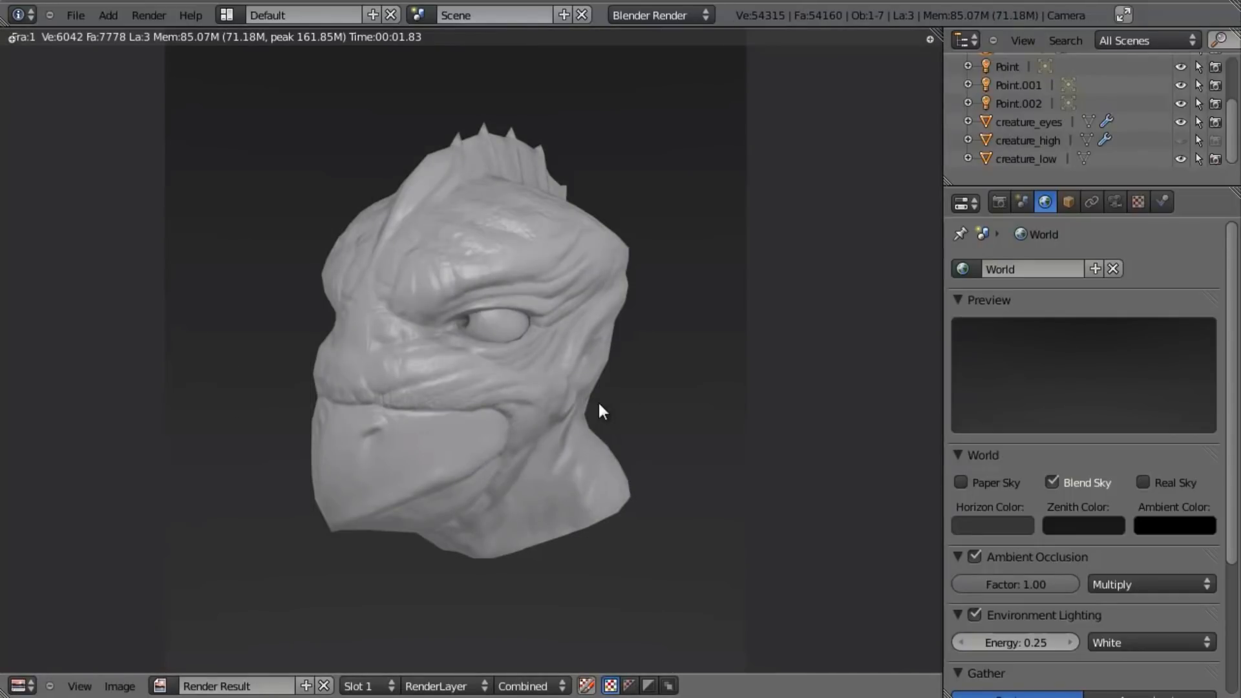
- Move the camera along its local Z axis closer to the head, so it fills more of the frame
{"action": "key", "text": "Escape"}
{"action": "key", "text": "g"}
{"action": "key", "text": "z"}
{"action": "key", "text": "z"}
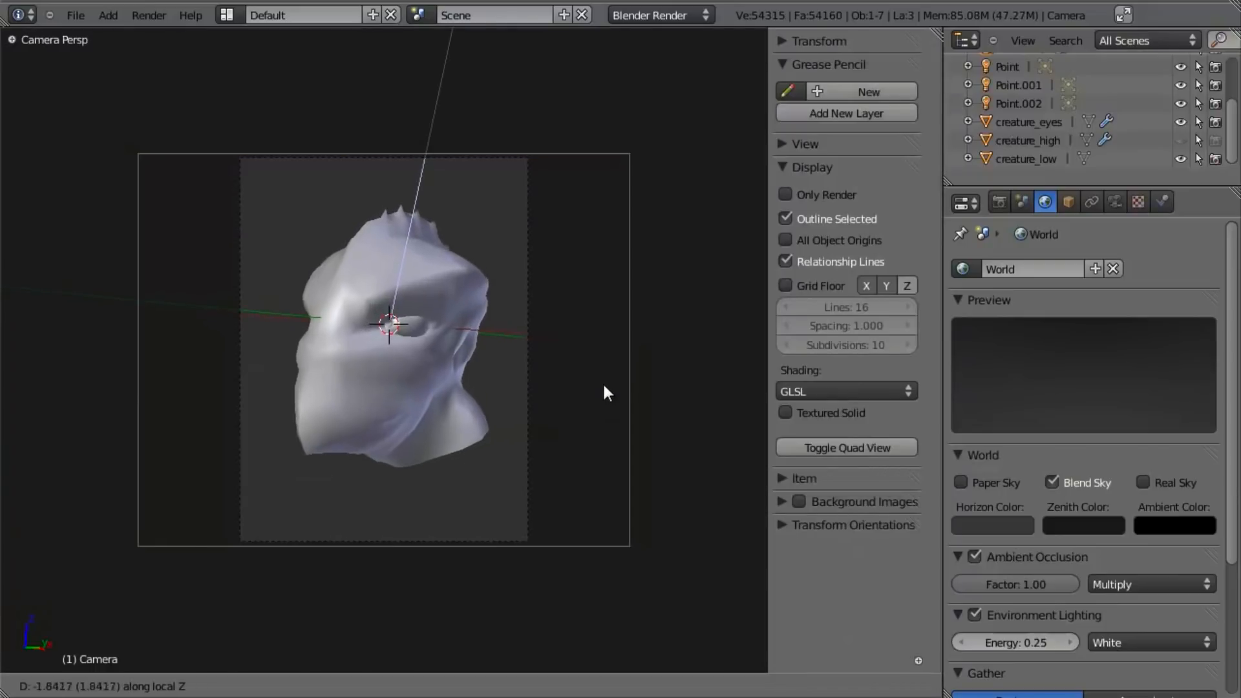
{"action": "left_click", "coordinate": [609, 391]}
- Set the world horizon color to a dark blue (R 0.060, G 0.084, B 0.163) and render the camera view
{"action": "left_click", "coordinate": [1002, 515]}
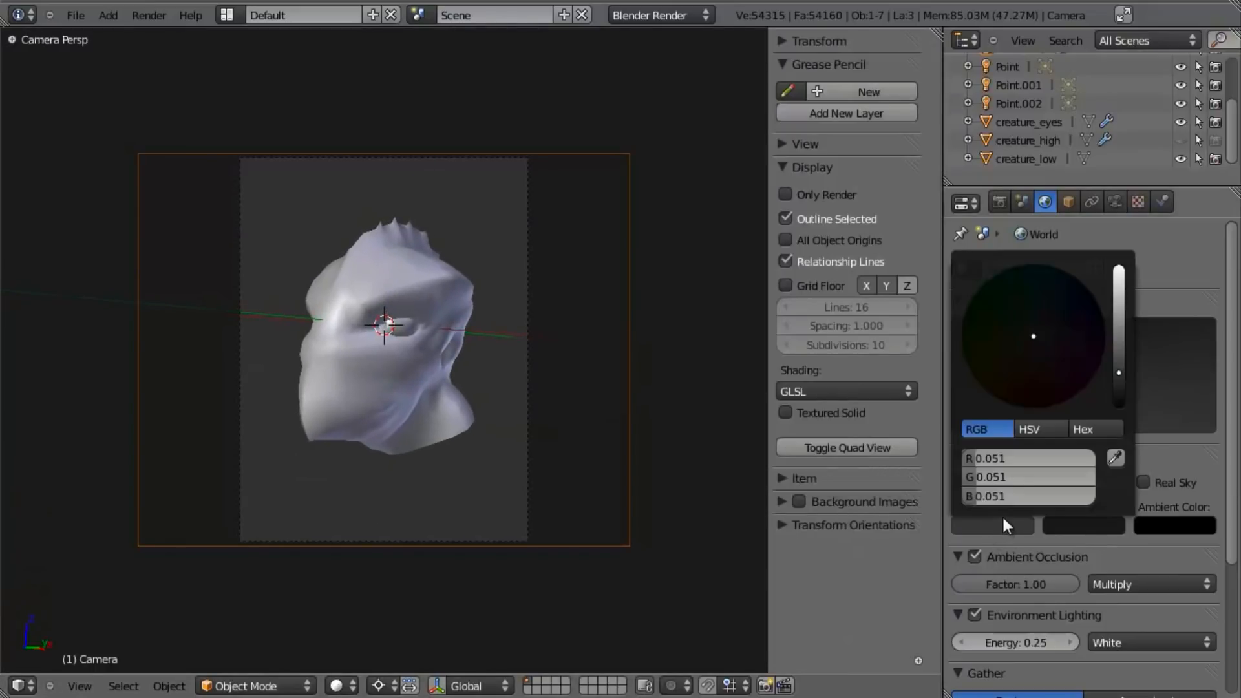
{"action": "left_click_drag", "start_coordinate": [1122, 373], "coordinate": [1125, 341]}
{"action": "left_click_drag", "start_coordinate": [1042, 334], "coordinate": [1065, 301]}
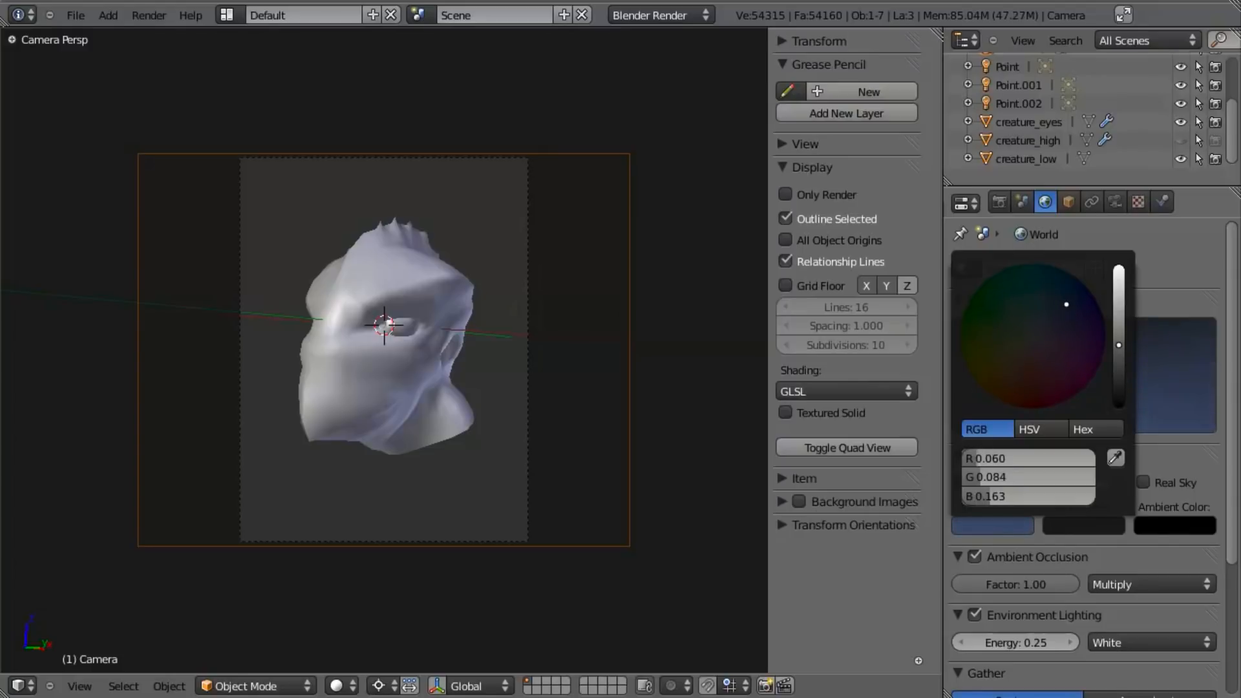
{"action": "key", "text": "F12"}
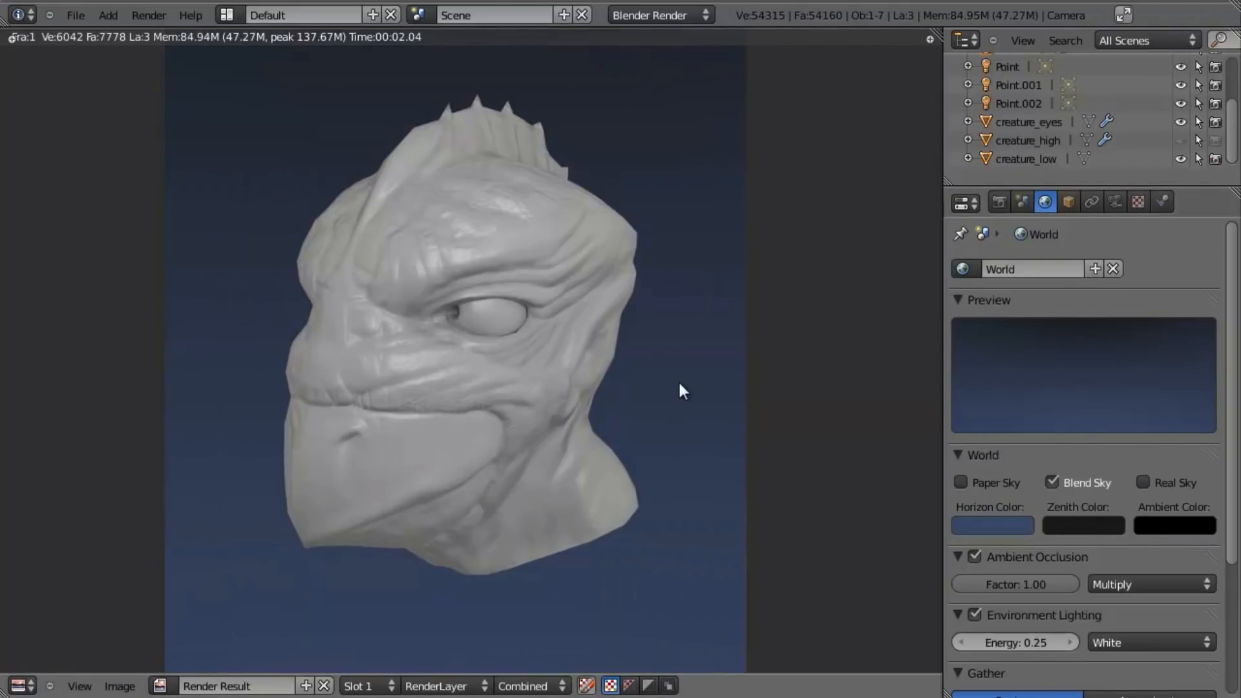
- Shift the horizon color to a muted purple-blue and sample that color into the zenith color
{"action": "left_click", "coordinate": [1007, 529]}
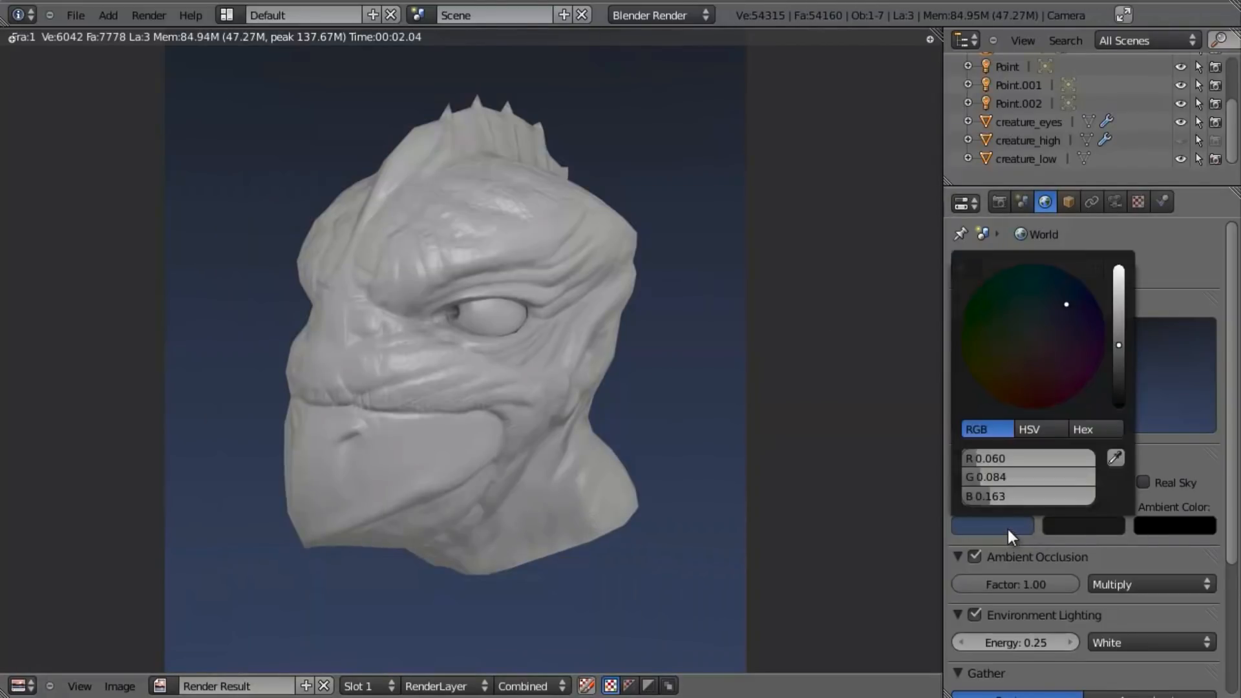
{"action": "left_click_drag", "start_coordinate": [1069, 309], "coordinate": [1067, 313]}
{"action": "left_click", "coordinate": [1091, 527]}
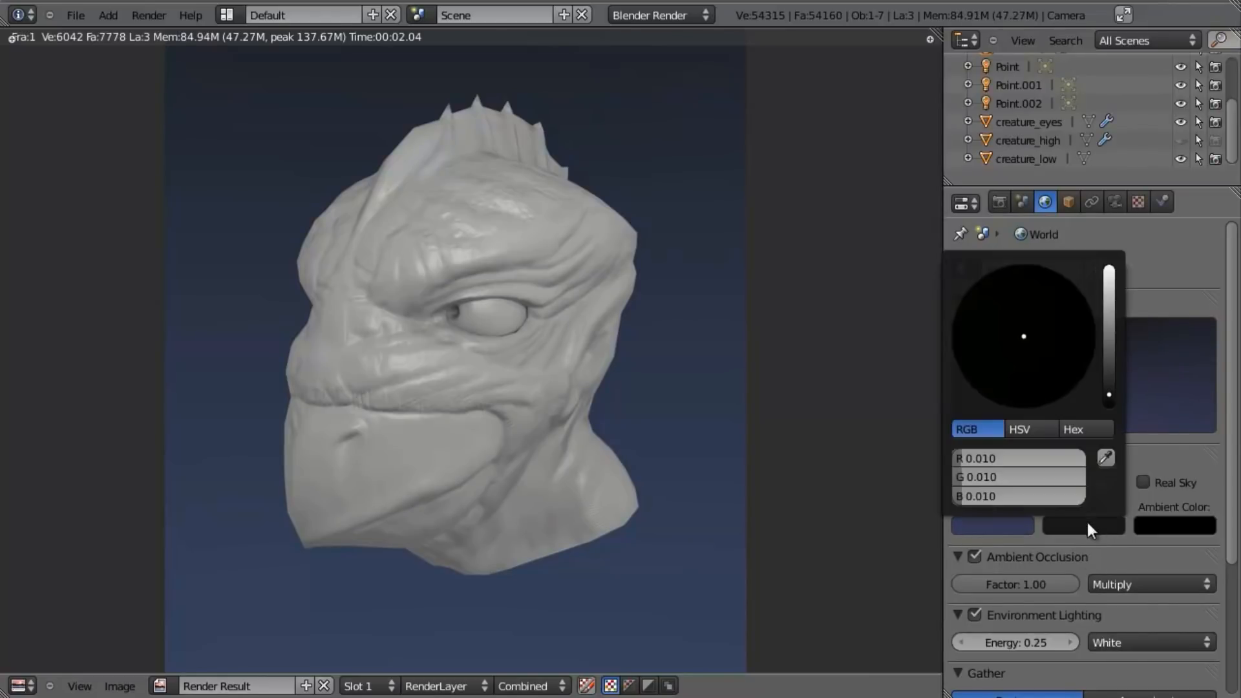
{"action": "left_click", "coordinate": [1056, 527]}
{"action": "left_click", "coordinate": [1107, 458]}
{"action": "left_click", "coordinate": [1012, 524]}
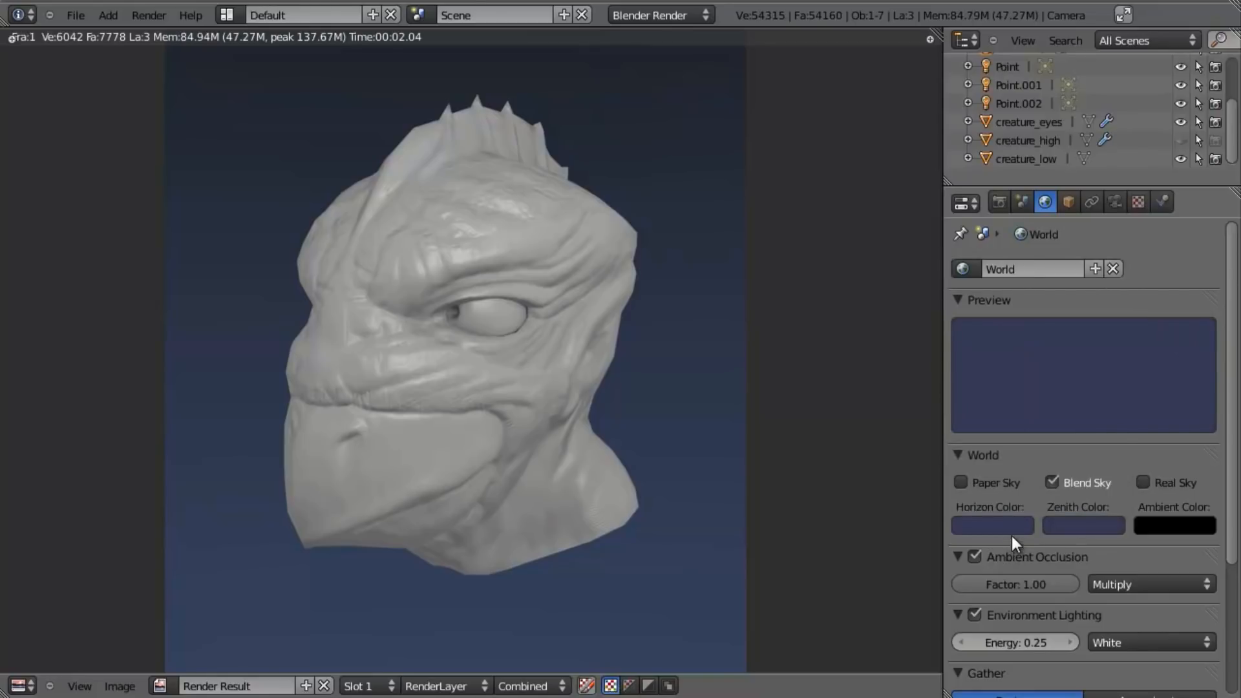
- Set the horizon color to a brighter teal-blue (R 0.055, G 0.127, B 0.213) and render the head
{"action": "left_click", "coordinate": [995, 525]}
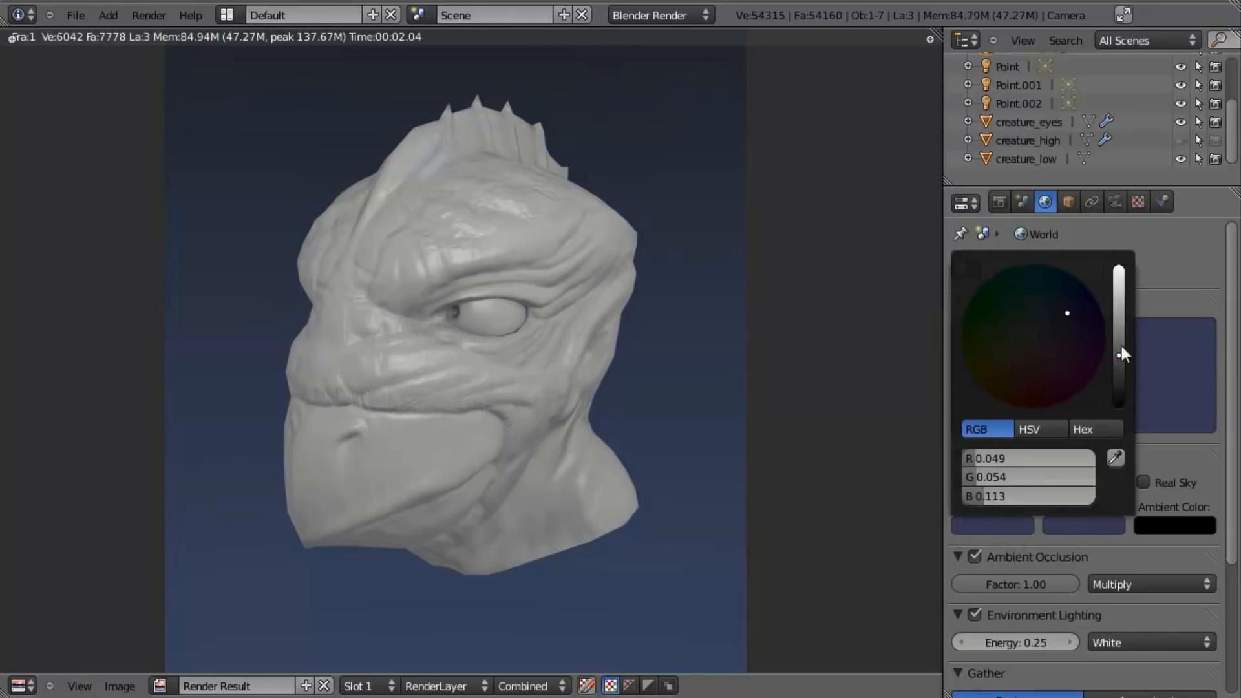
{"action": "left_click_drag", "start_coordinate": [1067, 313], "coordinate": [1061, 288]}
{"action": "scroll", "coordinate": [1059, 296], "scroll_direction": "up", "scroll_amount": 2}
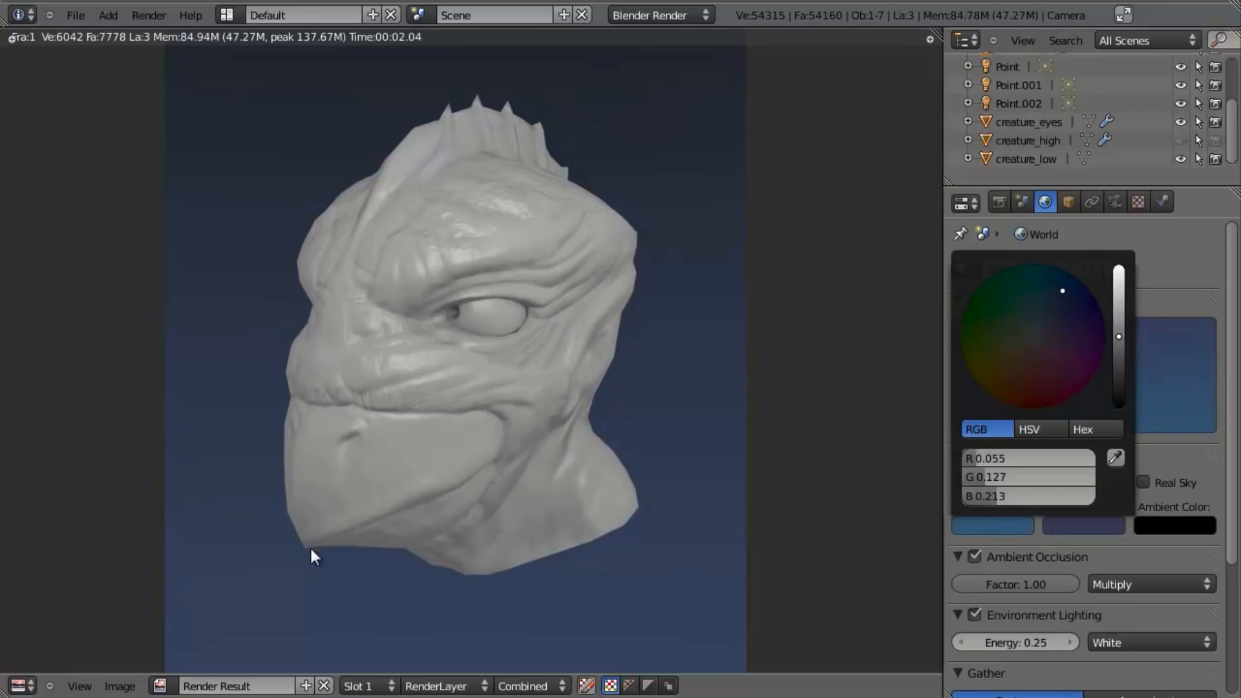
{"action": "key", "text": "F12"}
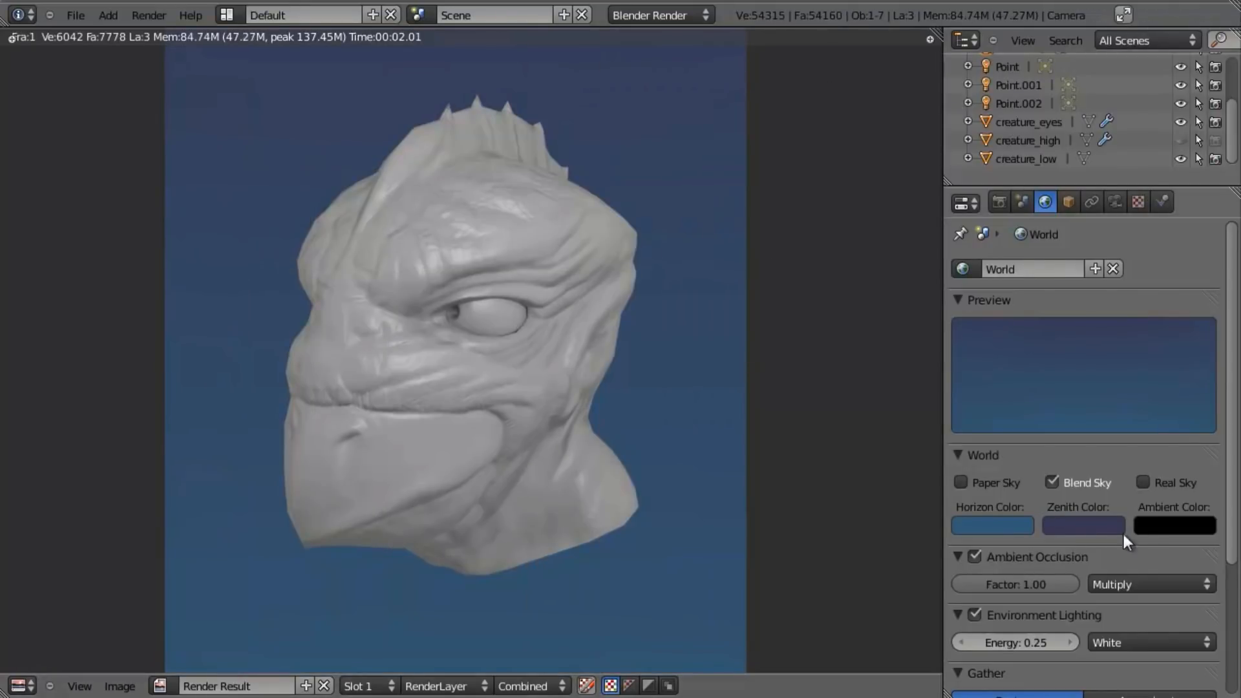
- Change the zenith color to a very dark blue and render the head against the new sky gradient
{"action": "left_click", "coordinate": [1083, 525]}
{"action": "left_click_drag", "start_coordinate": [1056, 305], "coordinate": [1053, 295]}
{"action": "scroll", "coordinate": [1057, 311], "scroll_direction": "down", "scroll_amount": 2}
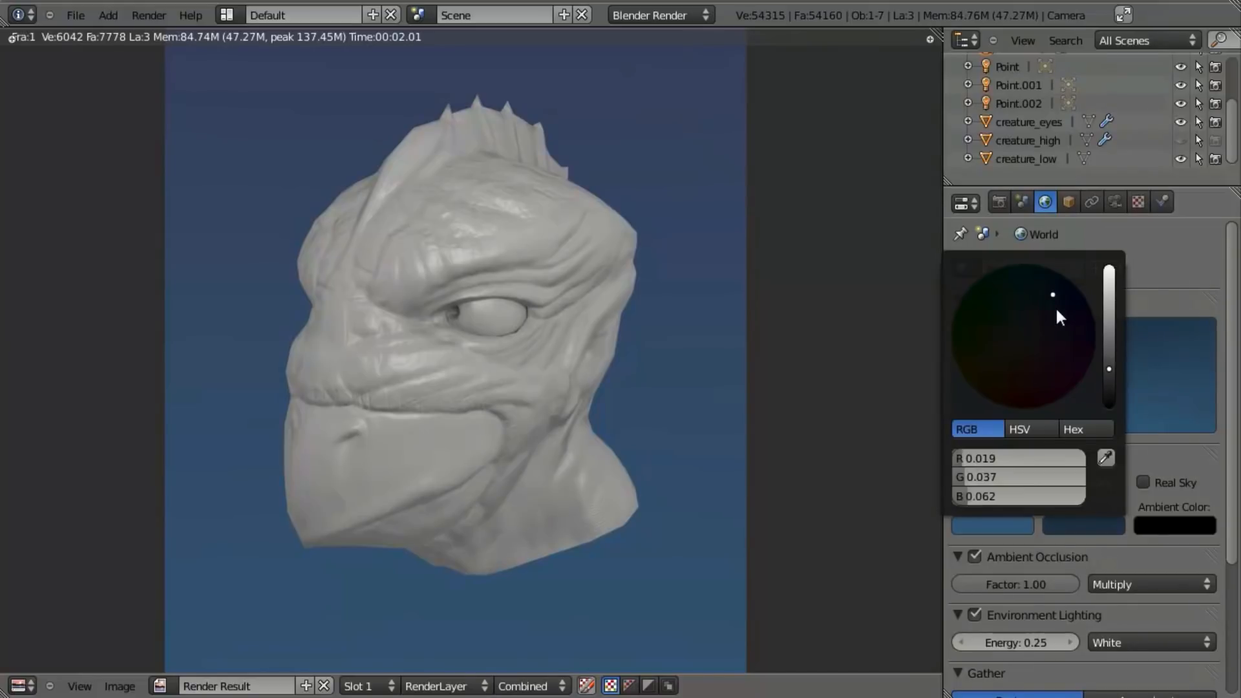
{"action": "left_click", "coordinate": [1110, 375]}
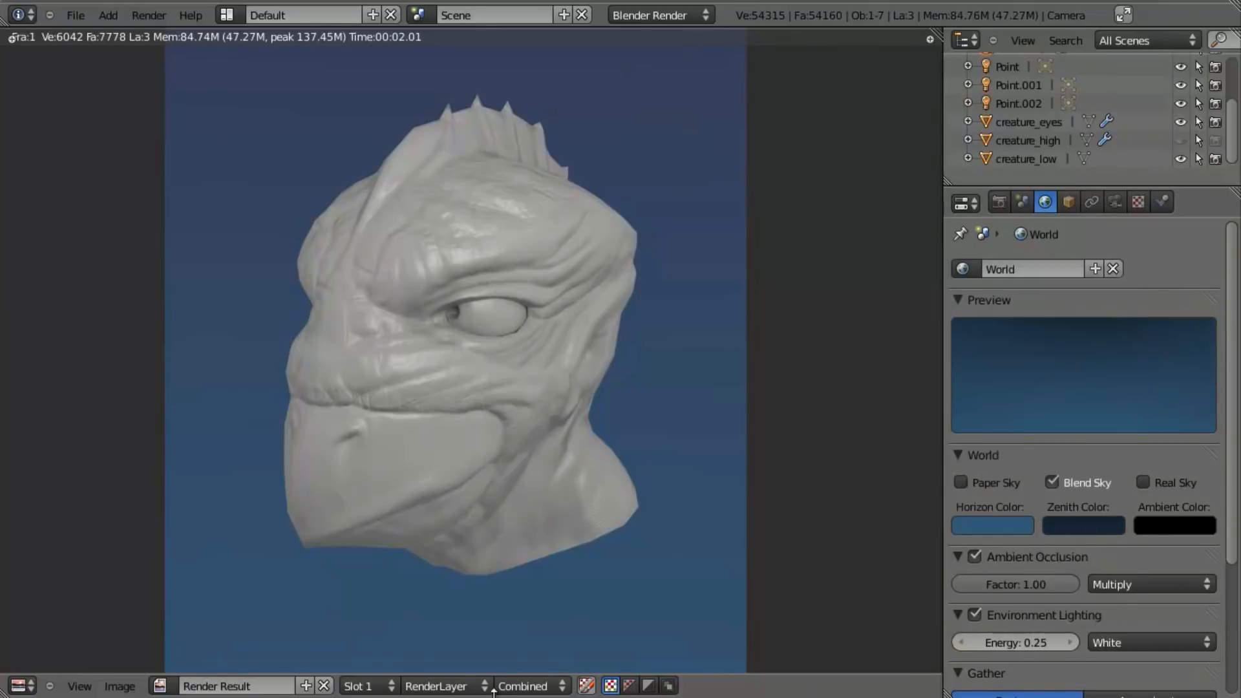
{"action": "key", "text": "F12"}
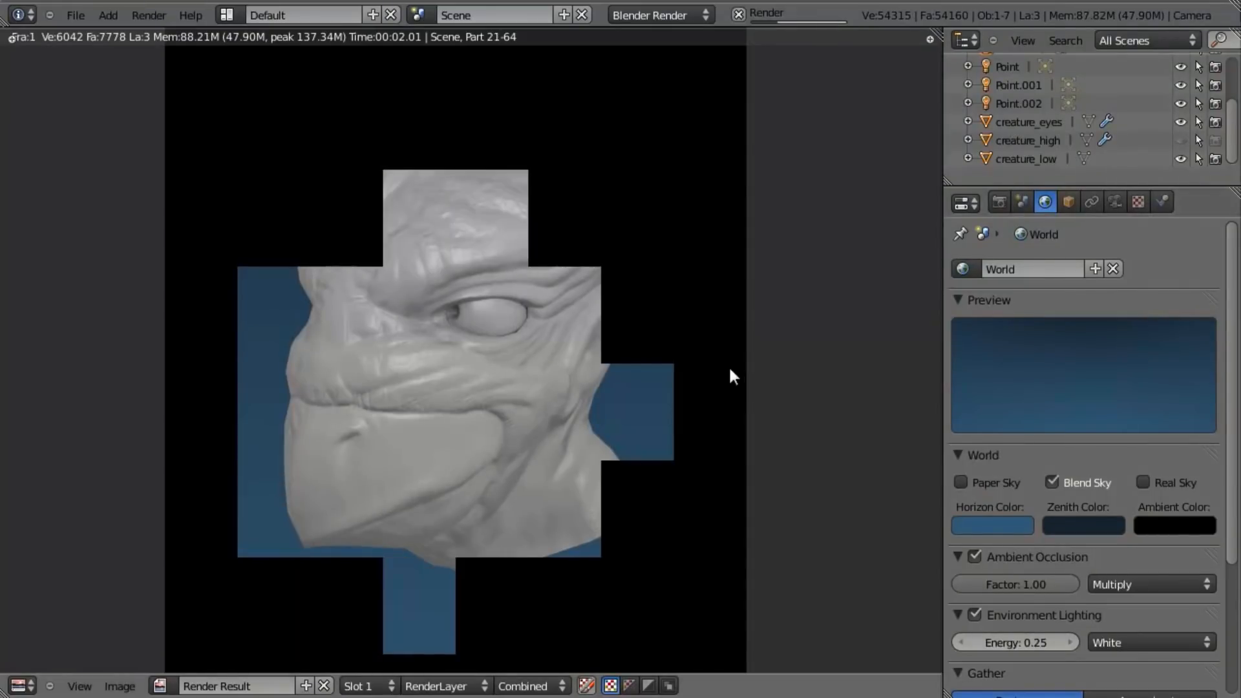
- Desaturate the horizon color to a grey-blue and render the head again
{"action": "left_click", "coordinate": [1003, 525]}
{"action": "left_click_drag", "start_coordinate": [1061, 305], "coordinate": [1050, 304]}
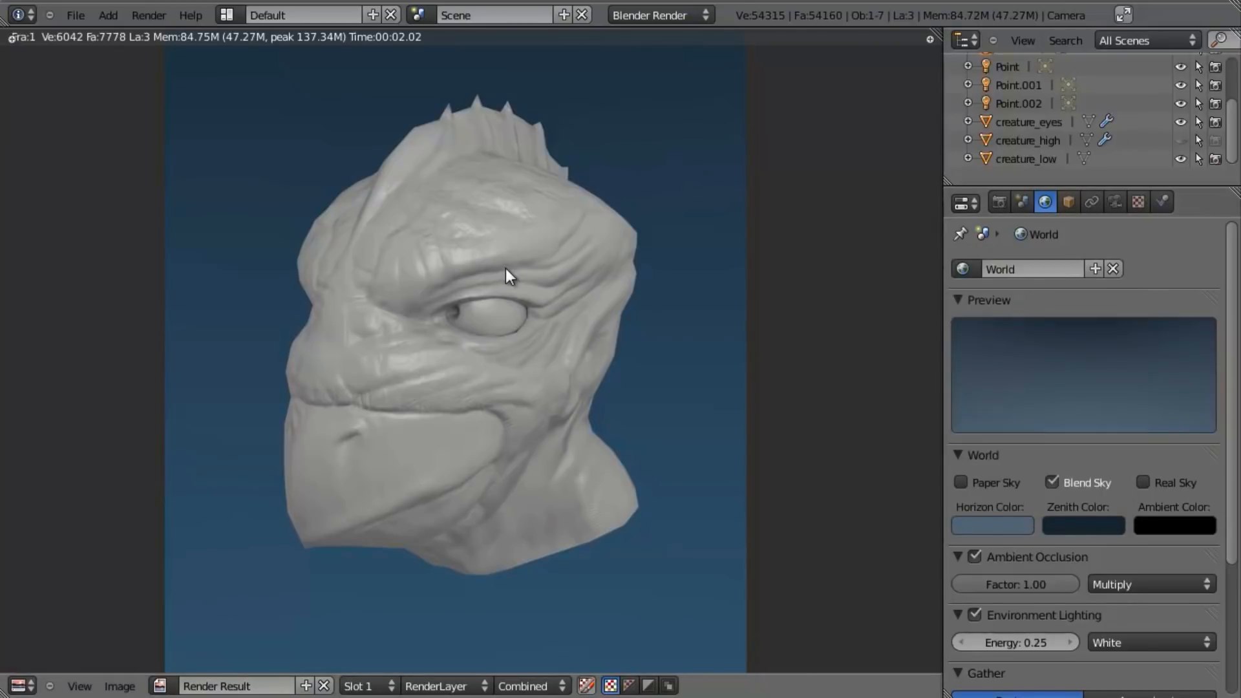
{"action": "key", "text": "F12"}
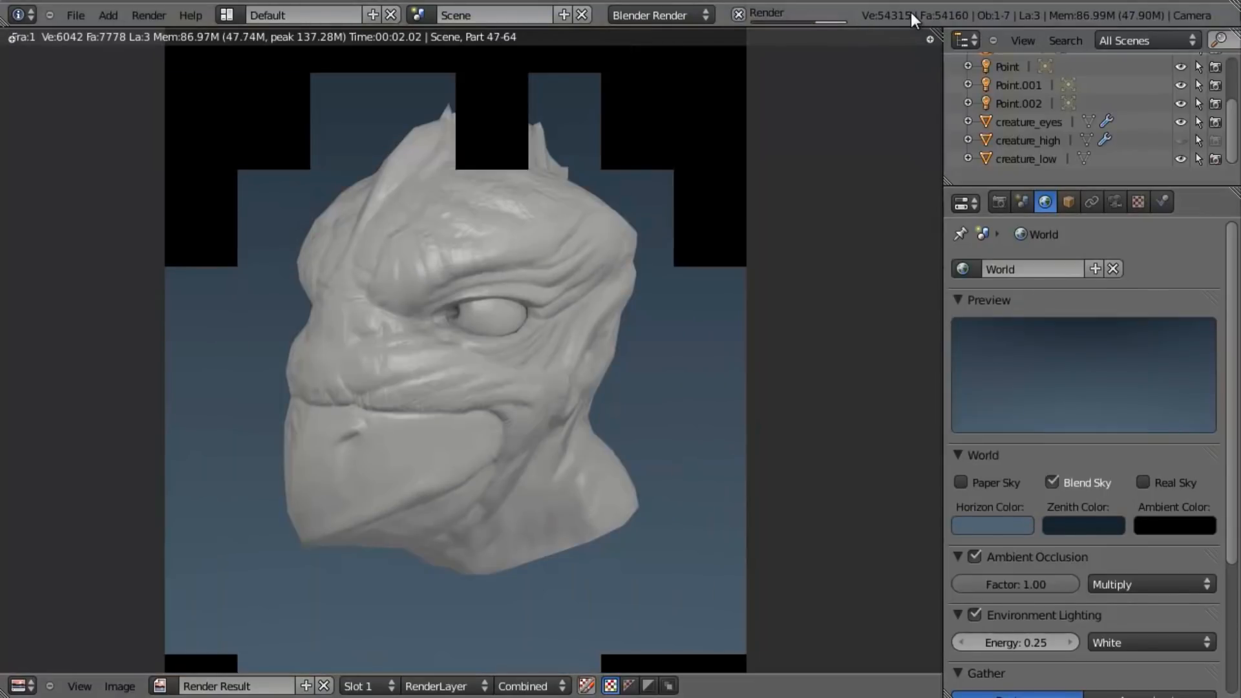
- Trackball-rotate the camera to a more frontal three-quarter view showing both eyes, and render it
{"action": "key", "text": "Escape"}
{"action": "key", "text": "r"}
{"action": "key", "text": "r"}
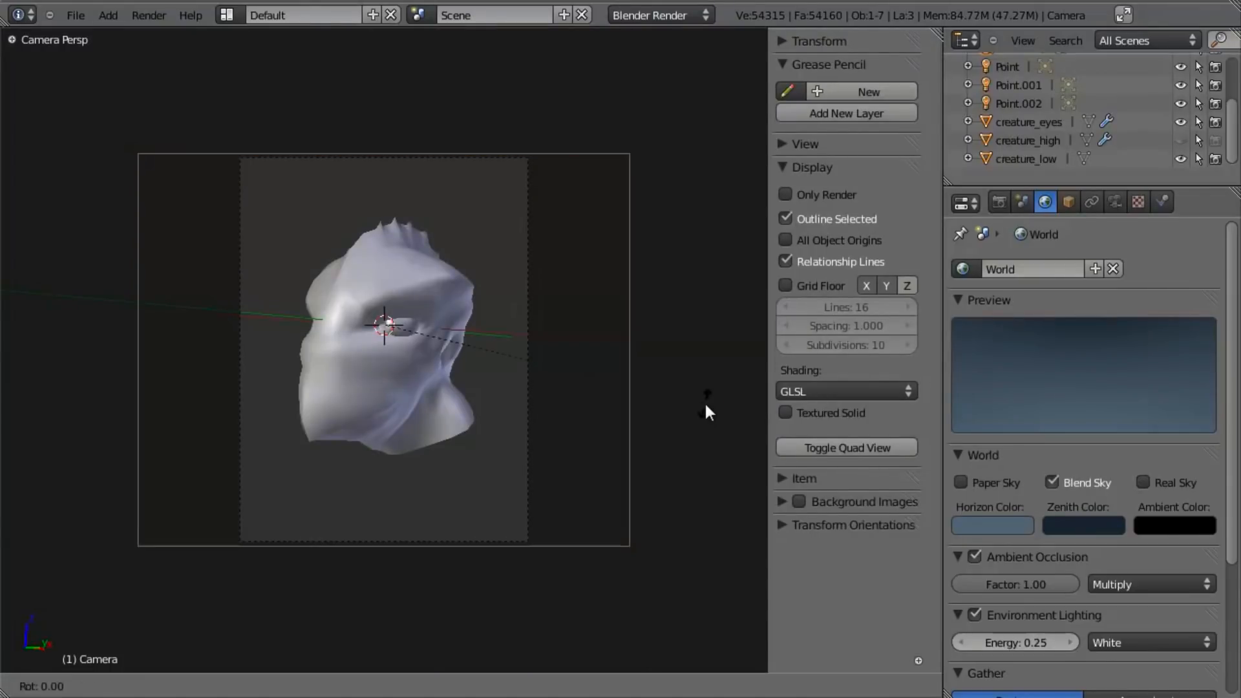
{"action": "left_click", "coordinate": [682, 413]}
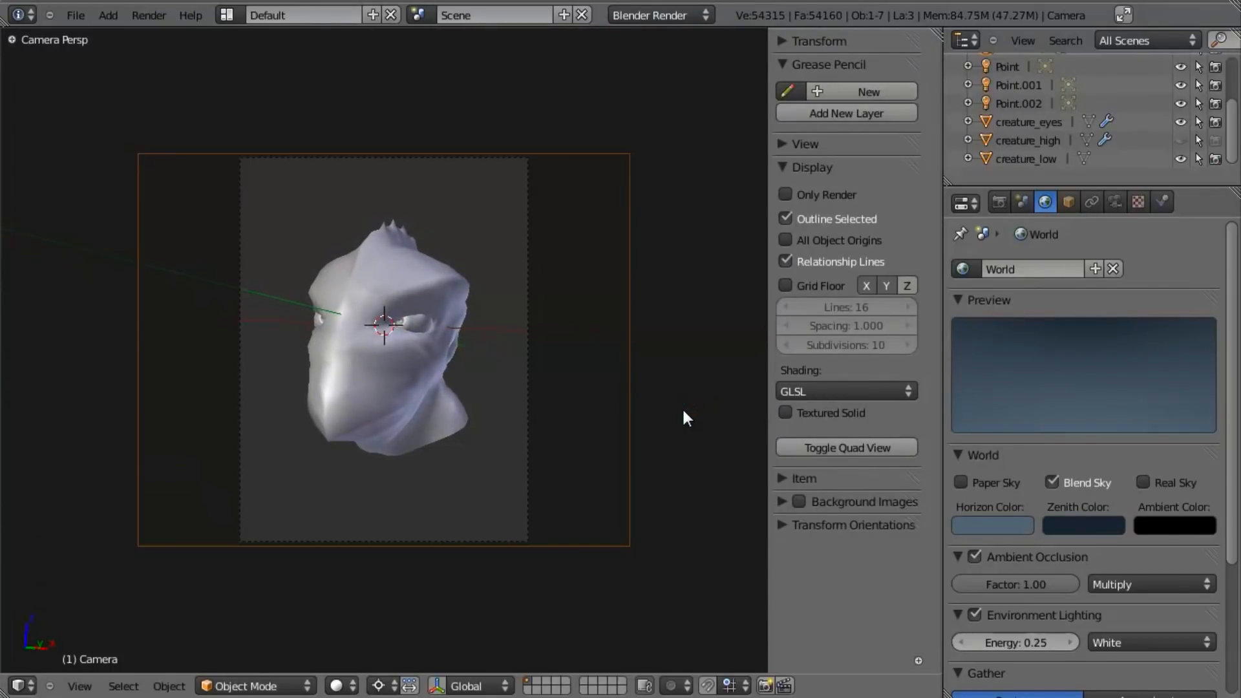
{"action": "key", "text": "F12"}
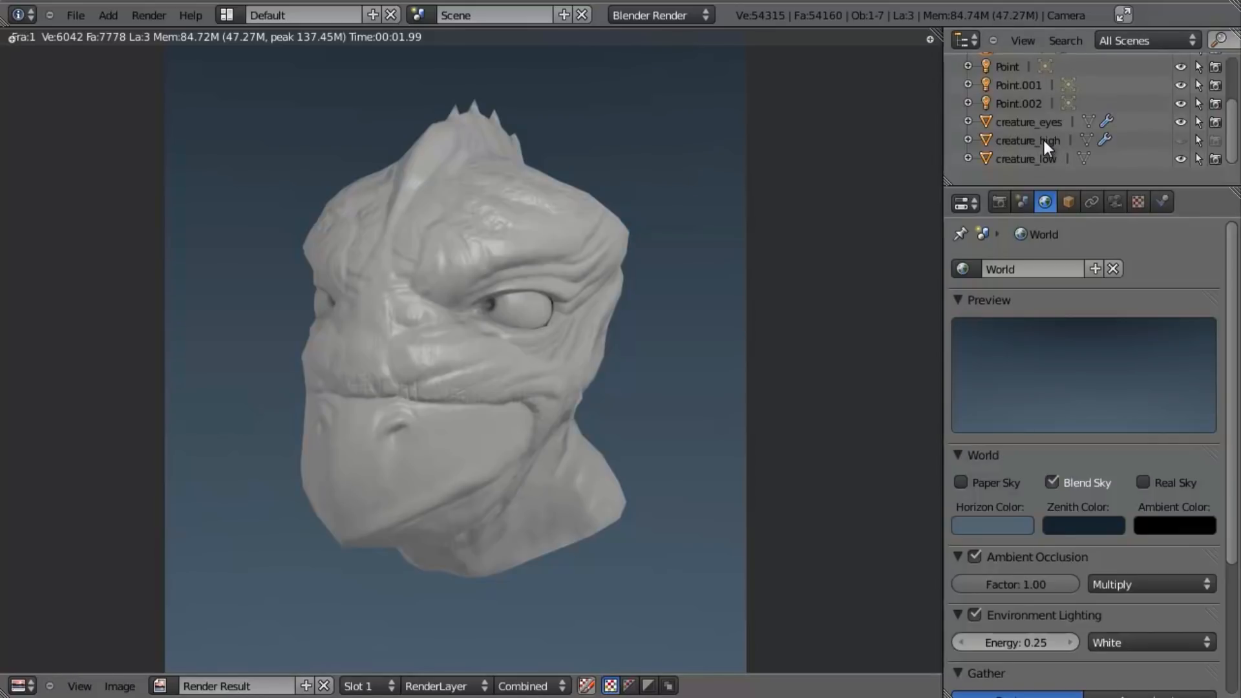
- Enable rendering for creature_high, disable it for creature_low, and save the file over the existing one
{"action": "left_click", "coordinate": [1214, 159]}
{"action": "key", "text": "ctrl+s"}
{"action": "left_click", "coordinate": [738, 269]}
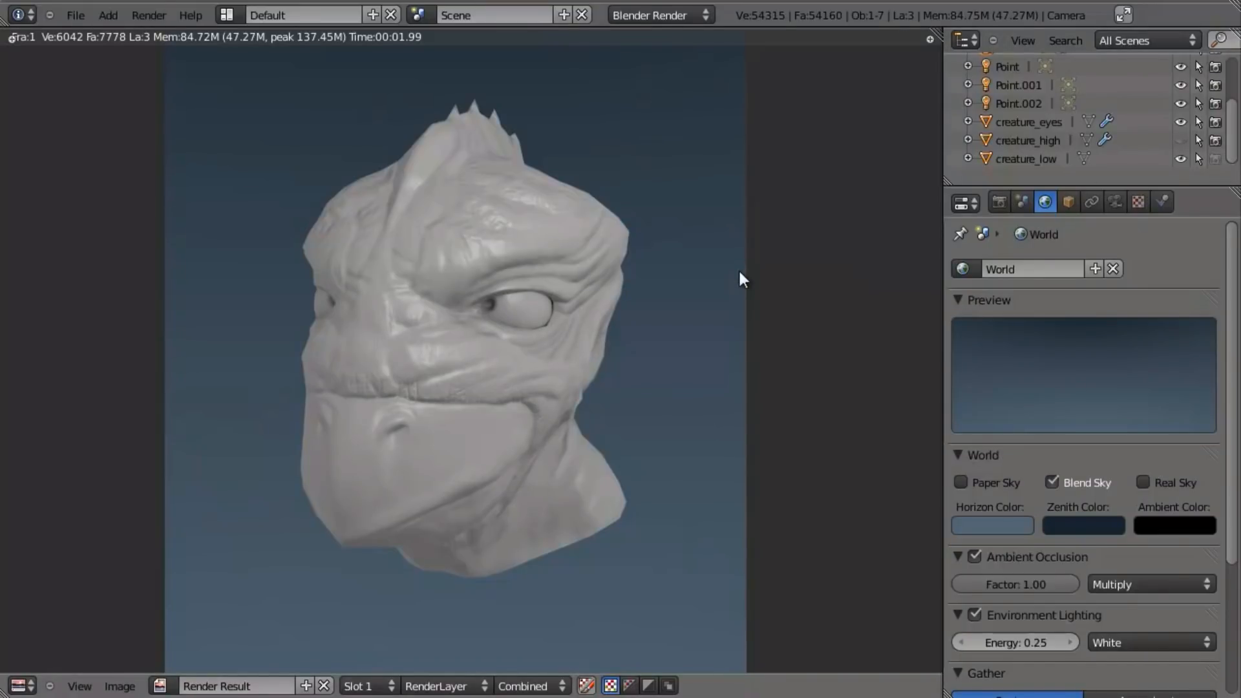
- Unlink the material from creature_high and render the high-resolution head
{"action": "left_click", "coordinate": [1042, 142]}
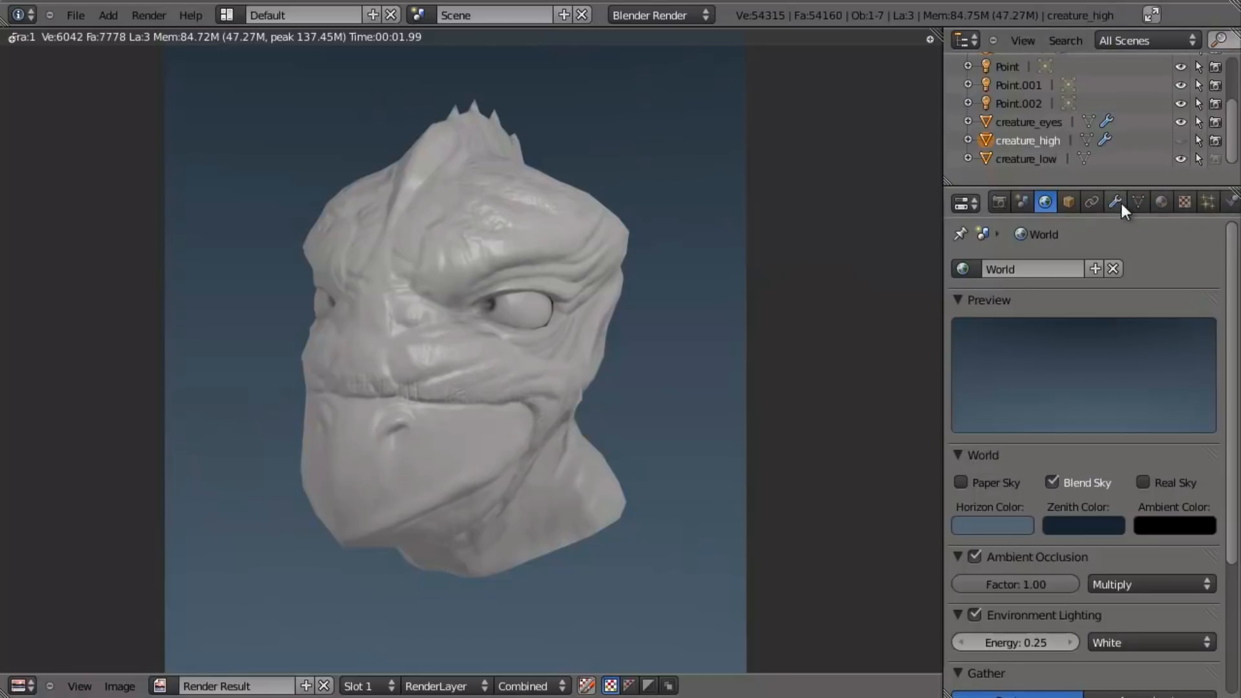
{"action": "left_click", "coordinate": [1160, 201]}
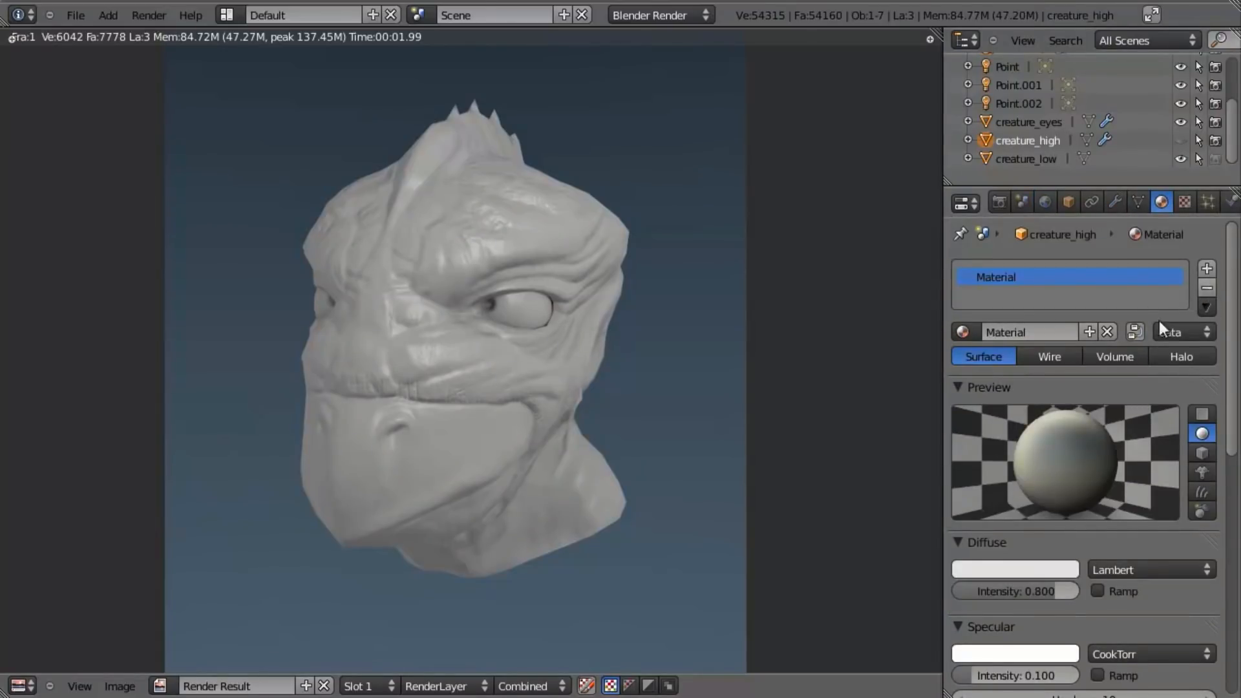
{"action": "left_click", "coordinate": [1107, 332]}
{"action": "key", "text": "F12"}
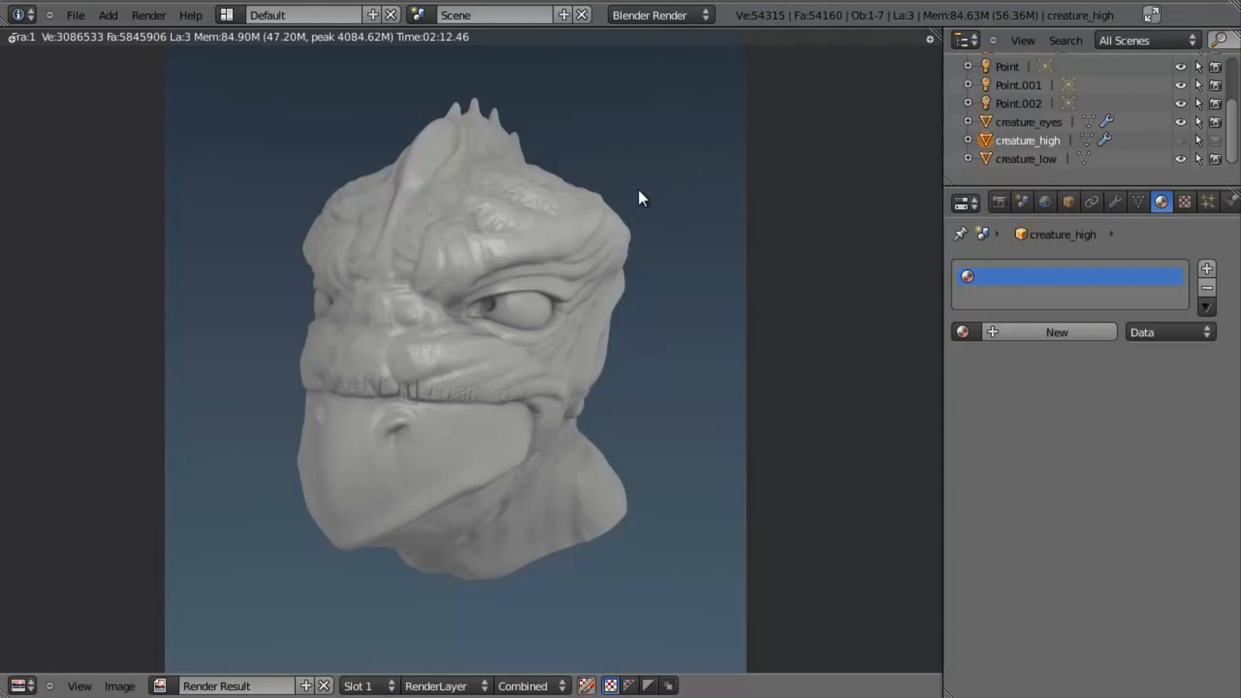
- Compare the high-resolution and normal-mapped low-resolution renders by switching repeatedly between render slots 1 and 2
{"action": "key", "text": "j"}
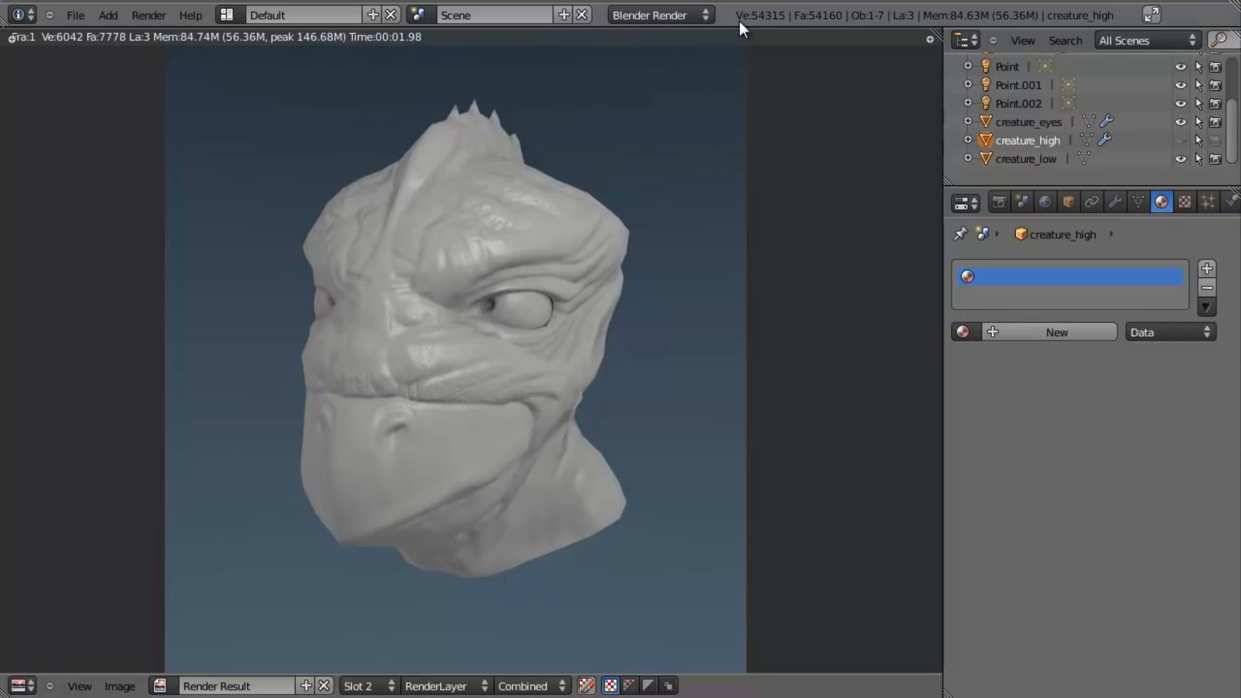
{"action": "key", "text": "j"}
{"action": "key", "text": "j"}
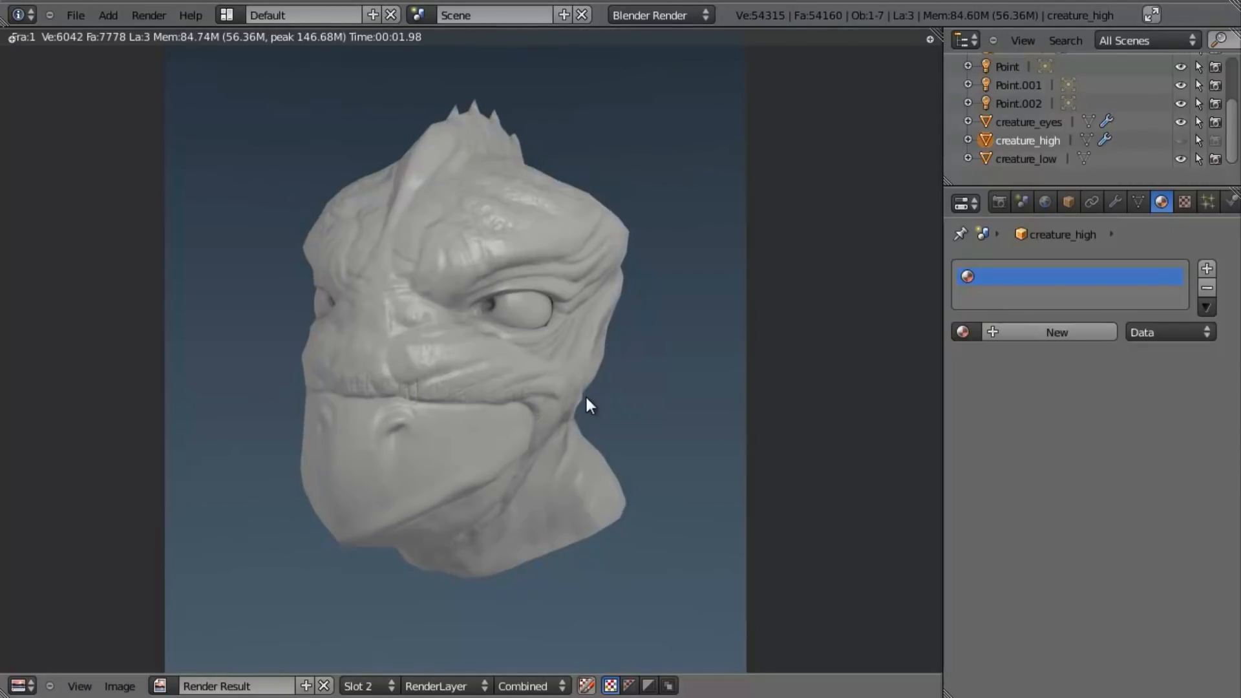
{"action": "key", "text": "j"}
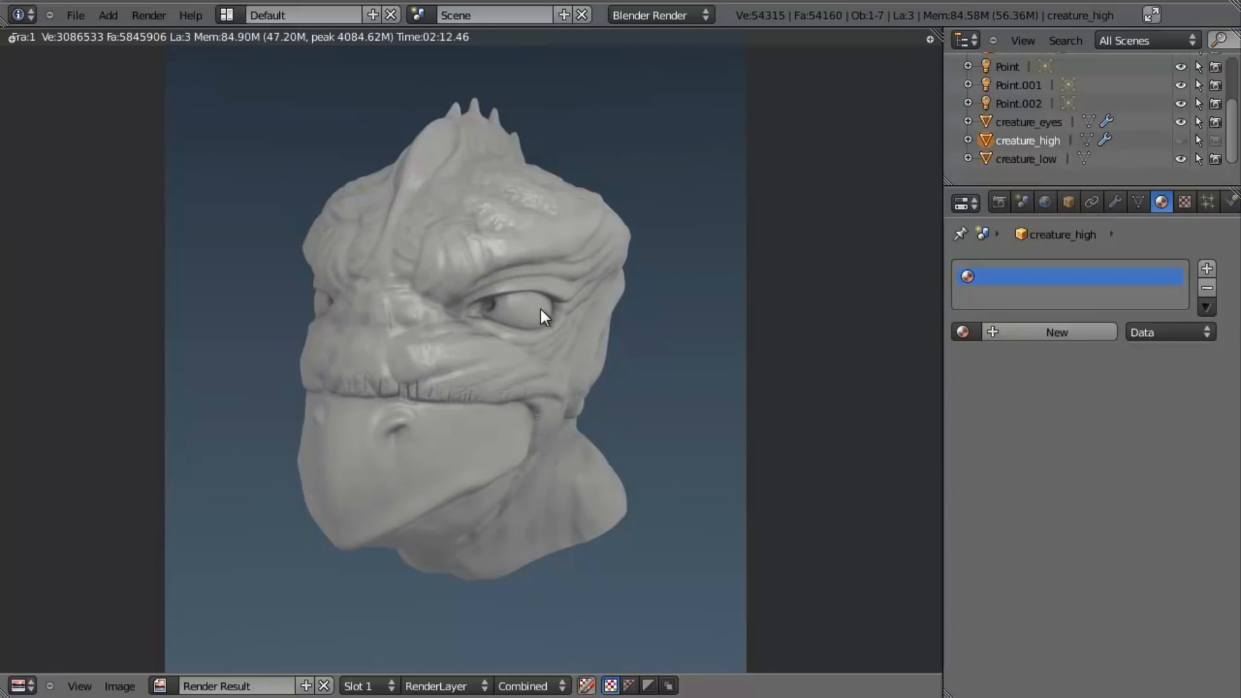
{"action": "key", "text": "j"}
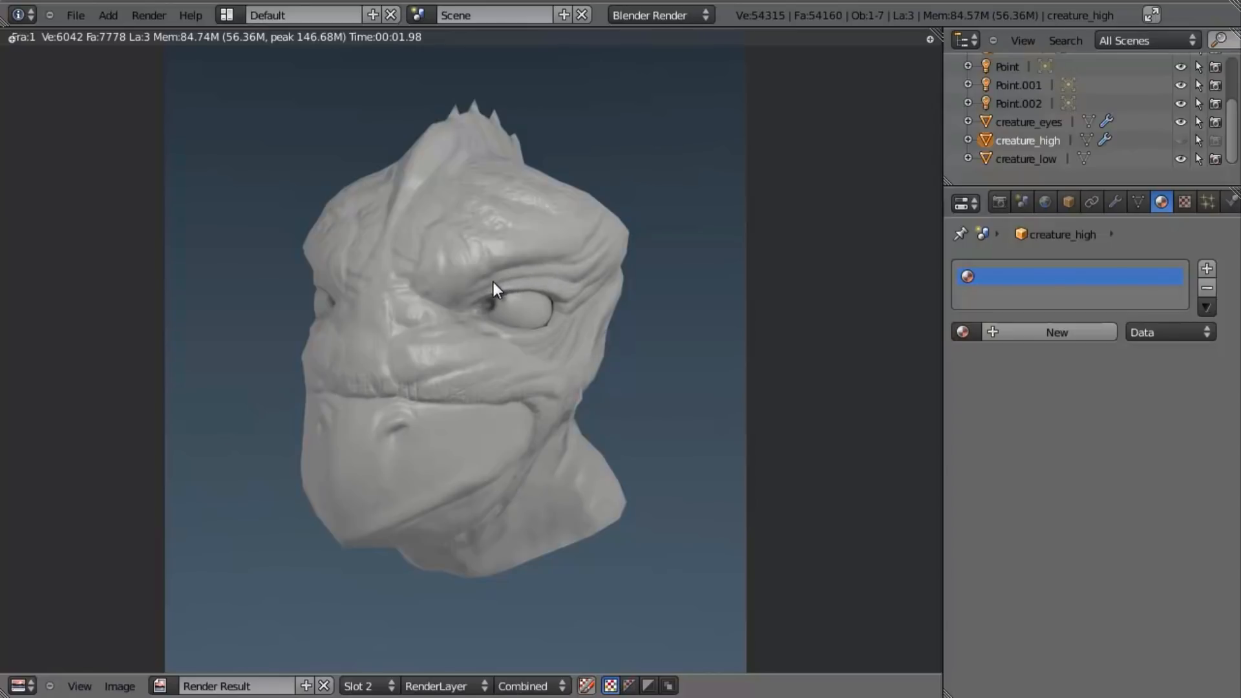
{"action": "key", "text": "j"}
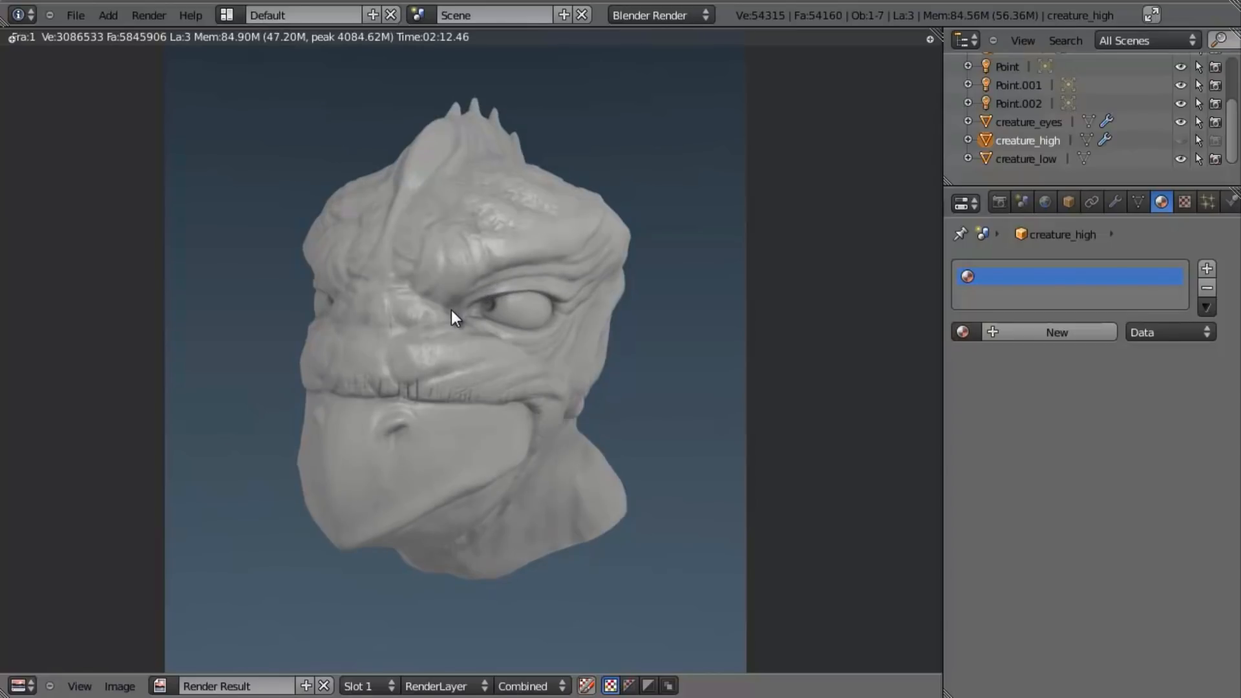
{"action": "key", "text": "j"}
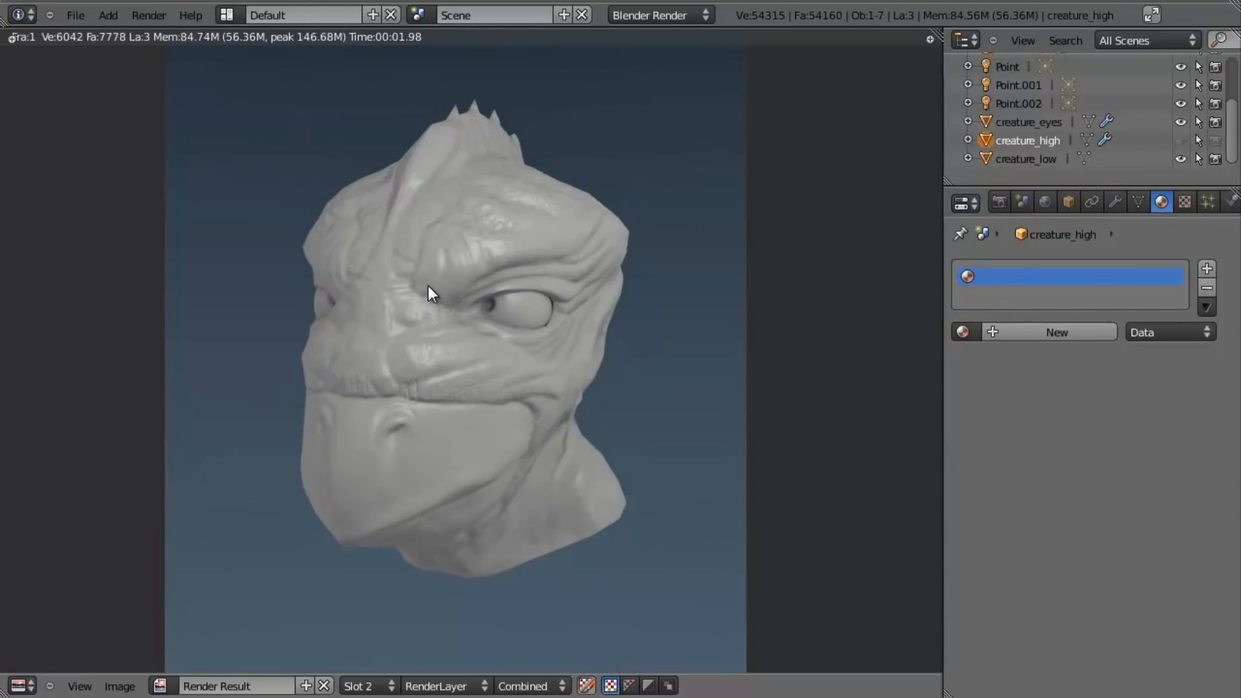
{"action": "key", "text": "j"}
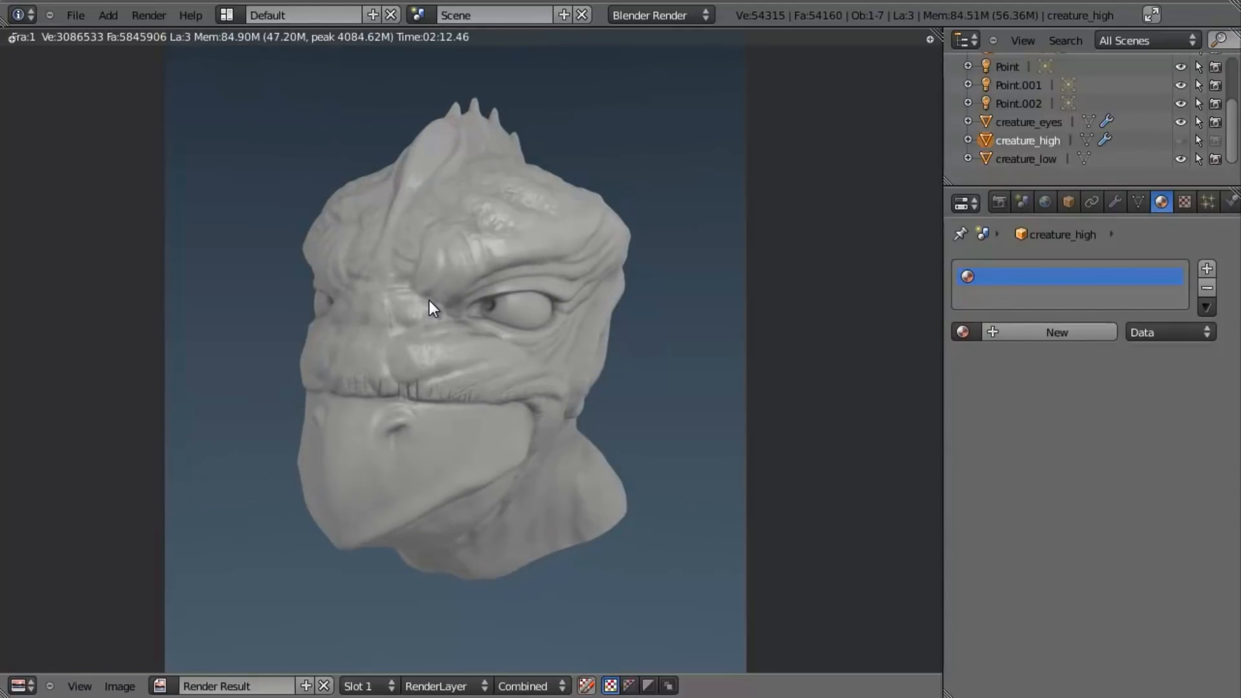
{"action": "key", "text": "j"}
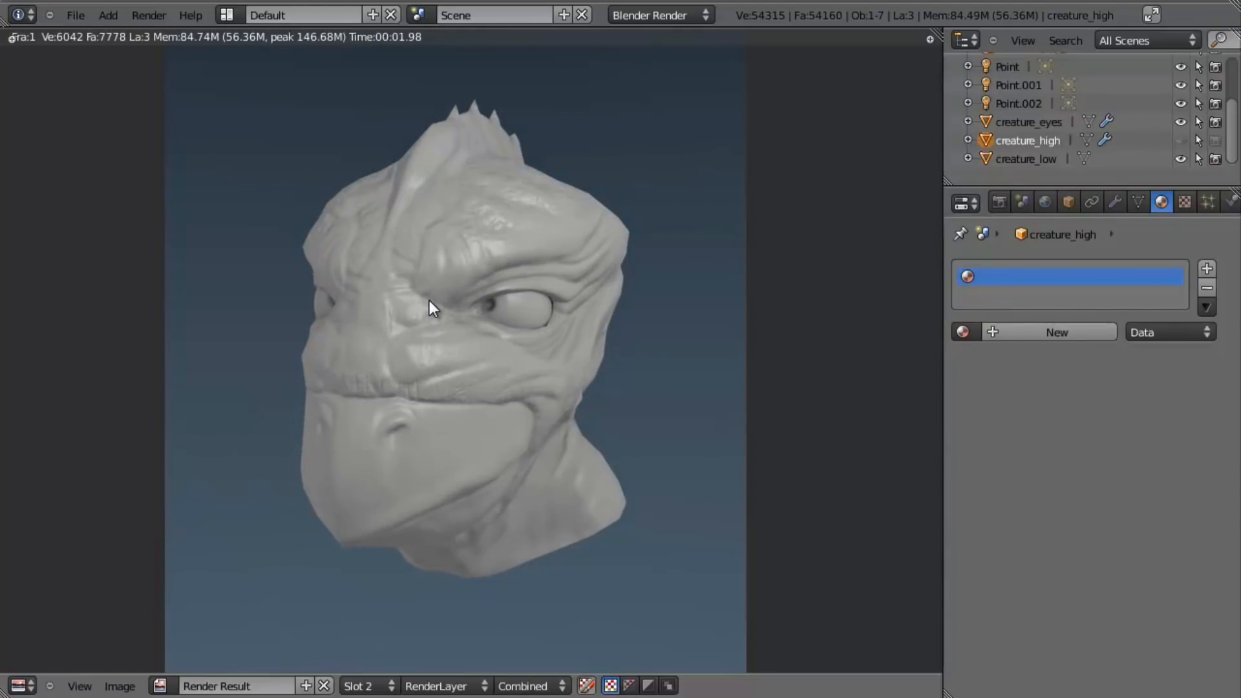